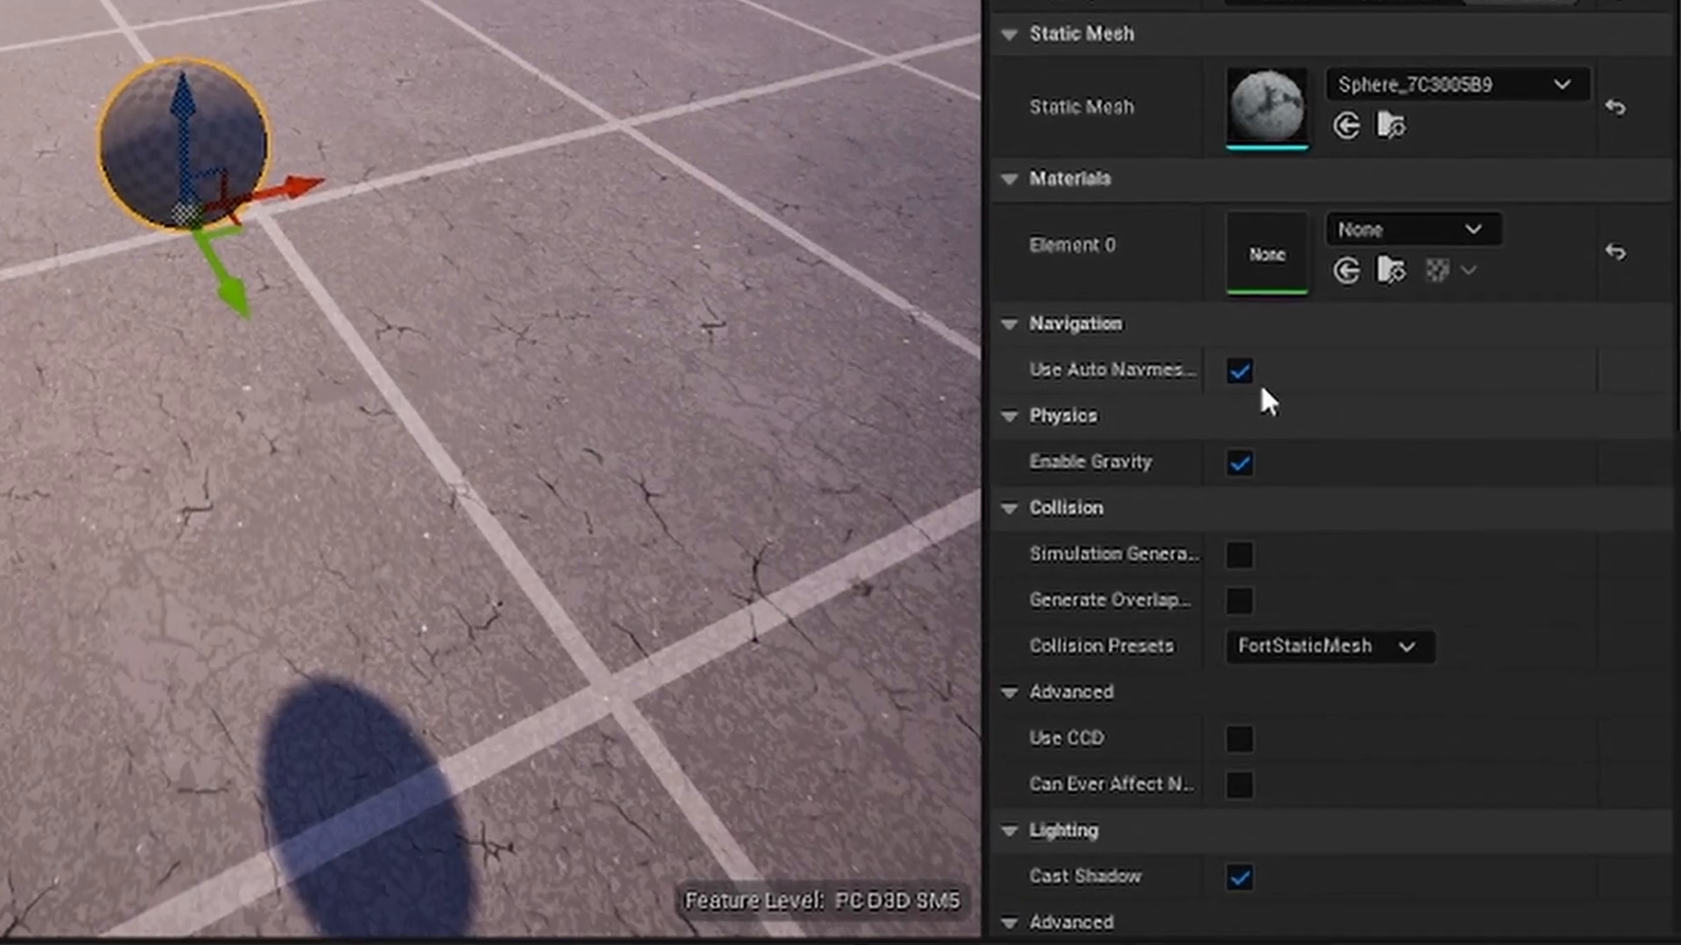
# Turn off Use Auto Navmesh Flags for the sphere
pyautogui.click(1240, 371)
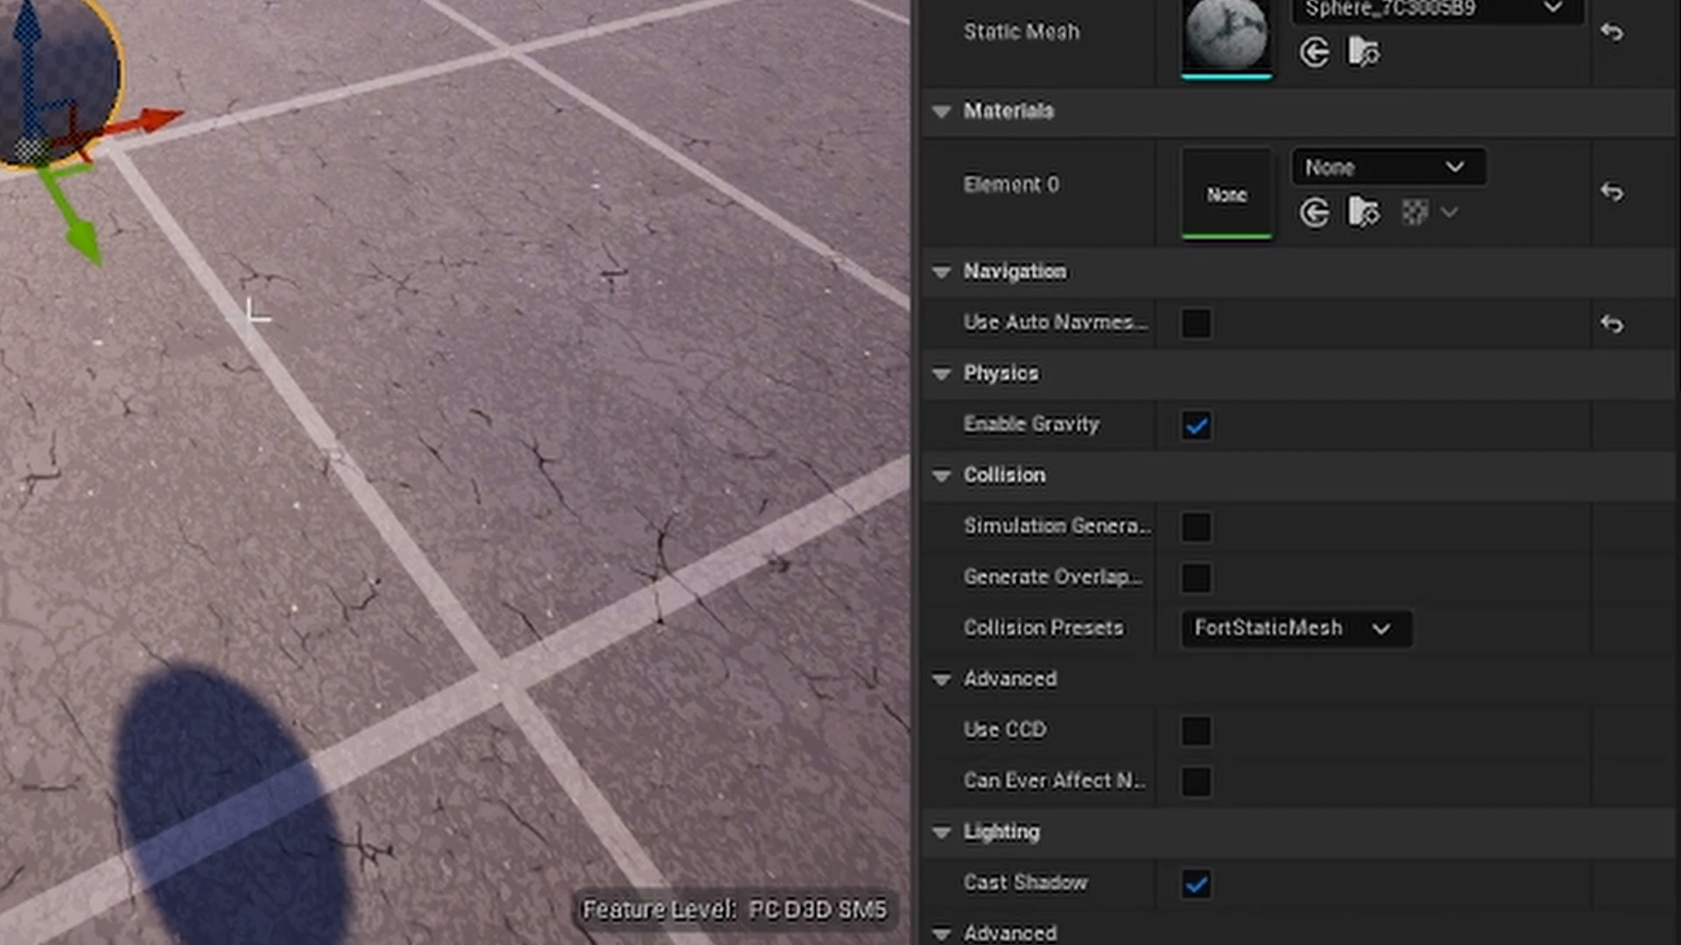
pyautogui.moveTo(390, 195)
pyautogui.mouseDown(button='right')
pyautogui.moveTo(254, 210)
pyautogui.moveTo(390, 187)
pyautogui.mouseUp(button='right')
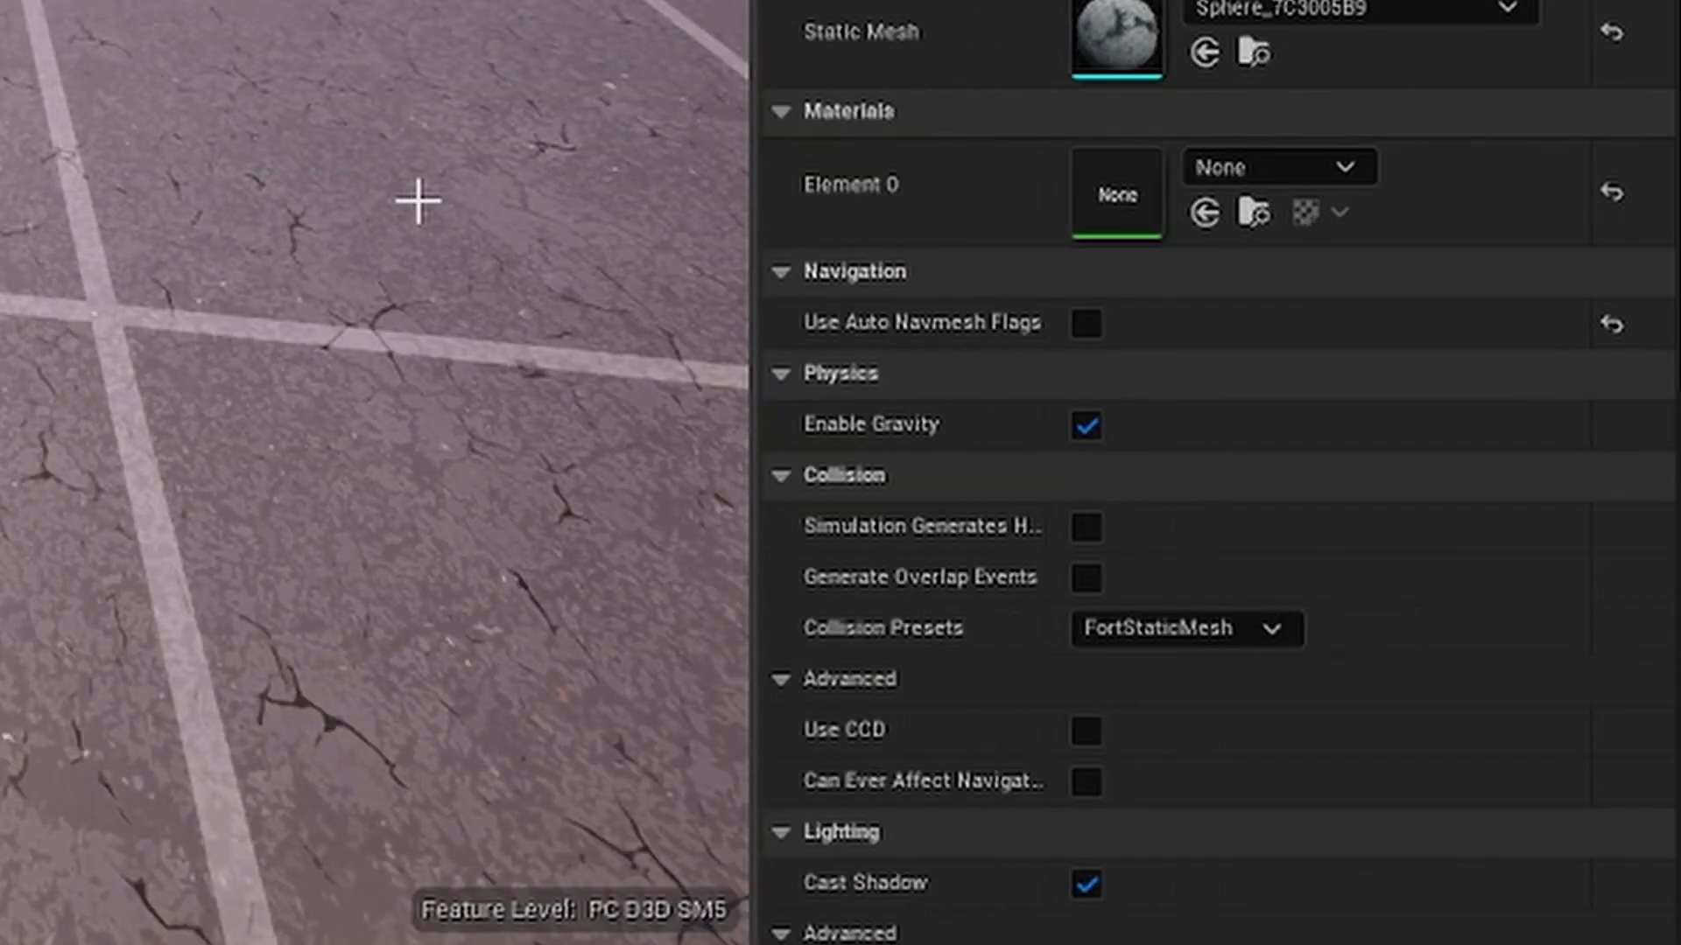
pyautogui.moveTo(412, 199)
pyautogui.mouseDown(button='right')
pyautogui.moveTo(385, 210)
pyautogui.moveTo(419, 202)
pyautogui.mouseUp(button='right')
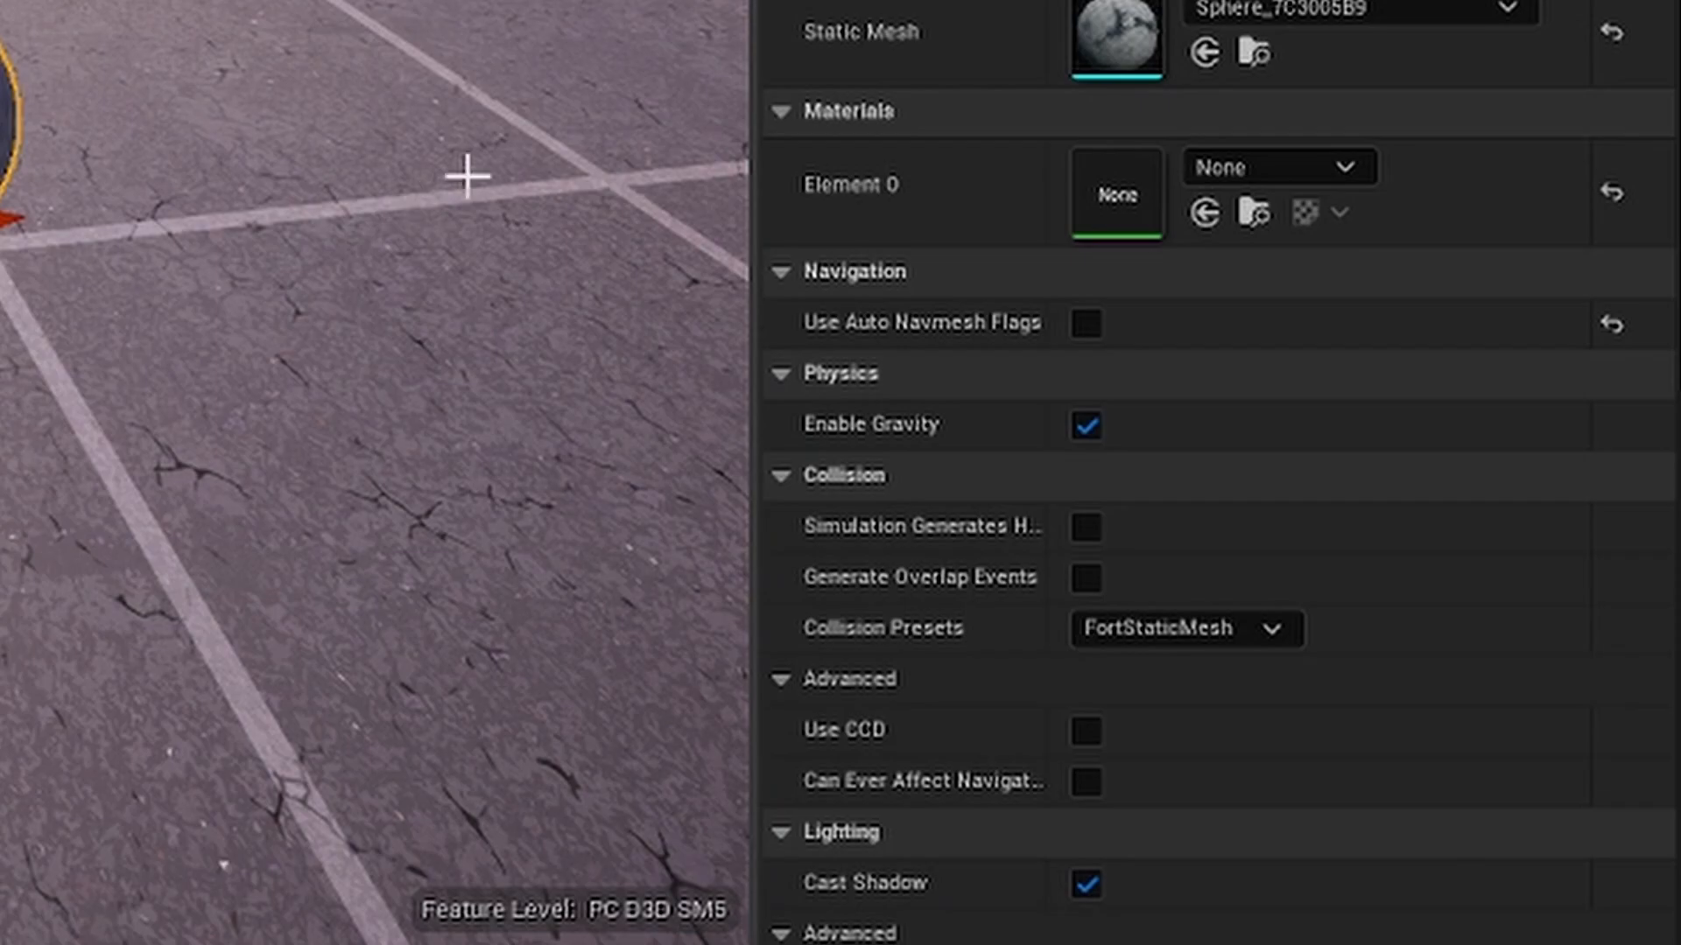
pyautogui.moveTo(491, 282)
pyautogui.mouseDown(button='right')
pyautogui.moveTo(455, 278)
pyautogui.moveTo(469, 228)
pyautogui.moveTo(499, 270)
pyautogui.mouseUp(button='right')
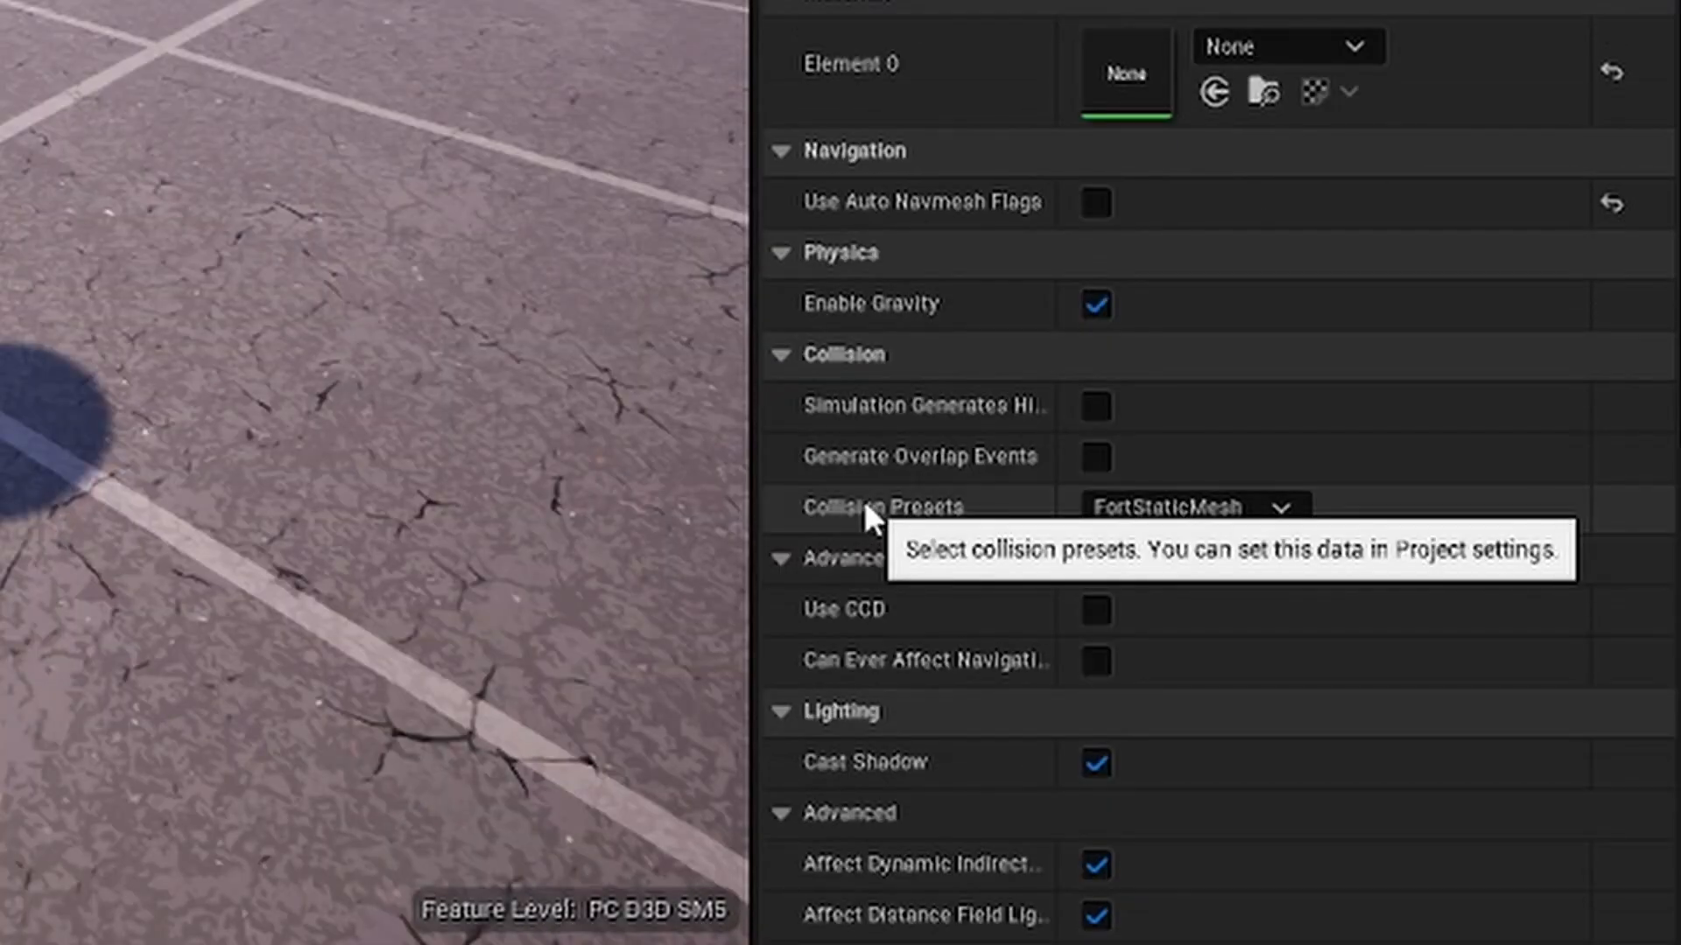
# Set the sphere's collision preset to FortDynamicMesh
pyautogui.click(1256, 515)
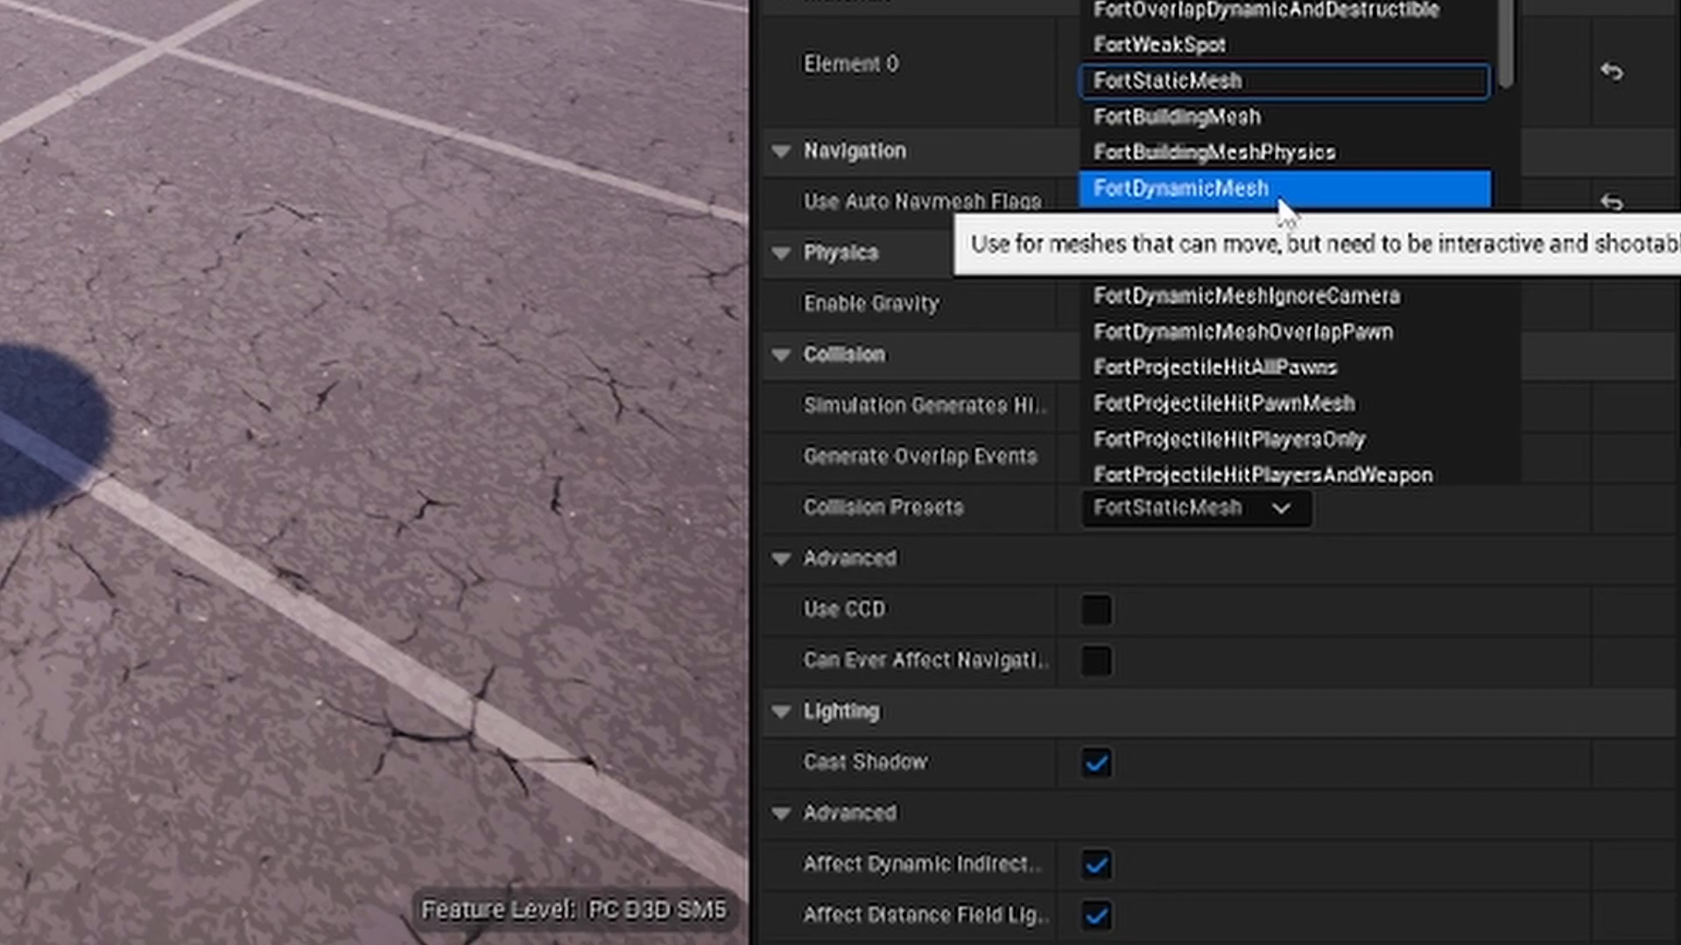
pyautogui.click(1281, 190)
pyautogui.click(1271, 509)
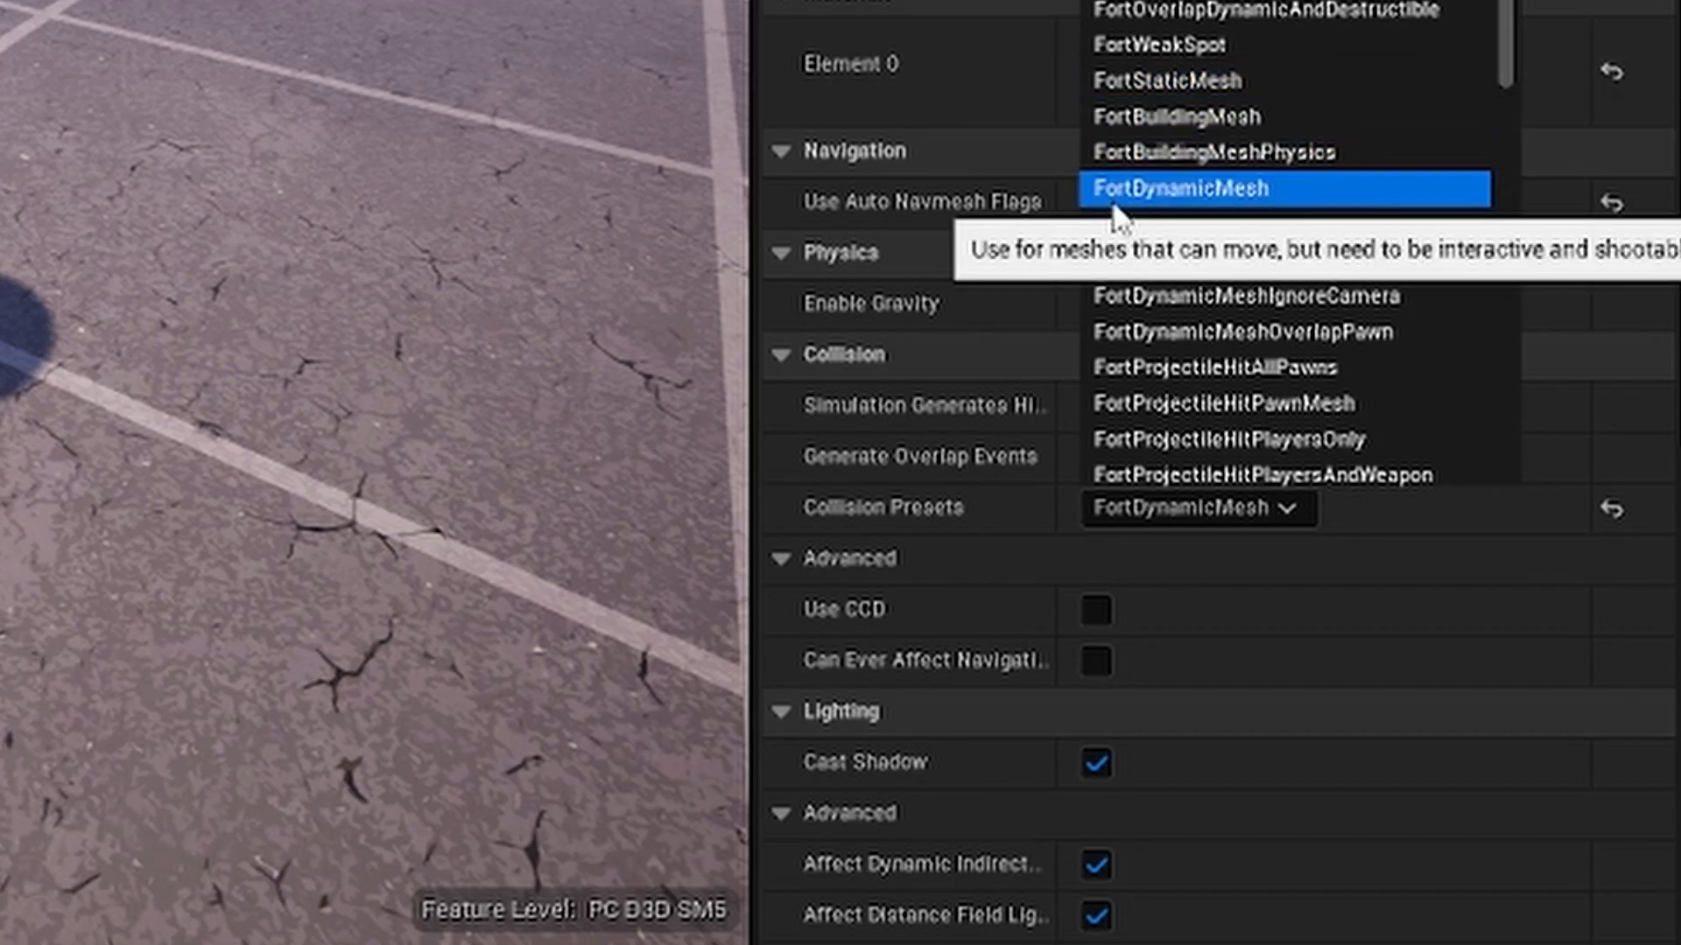
pyautogui.click(1211, 193)
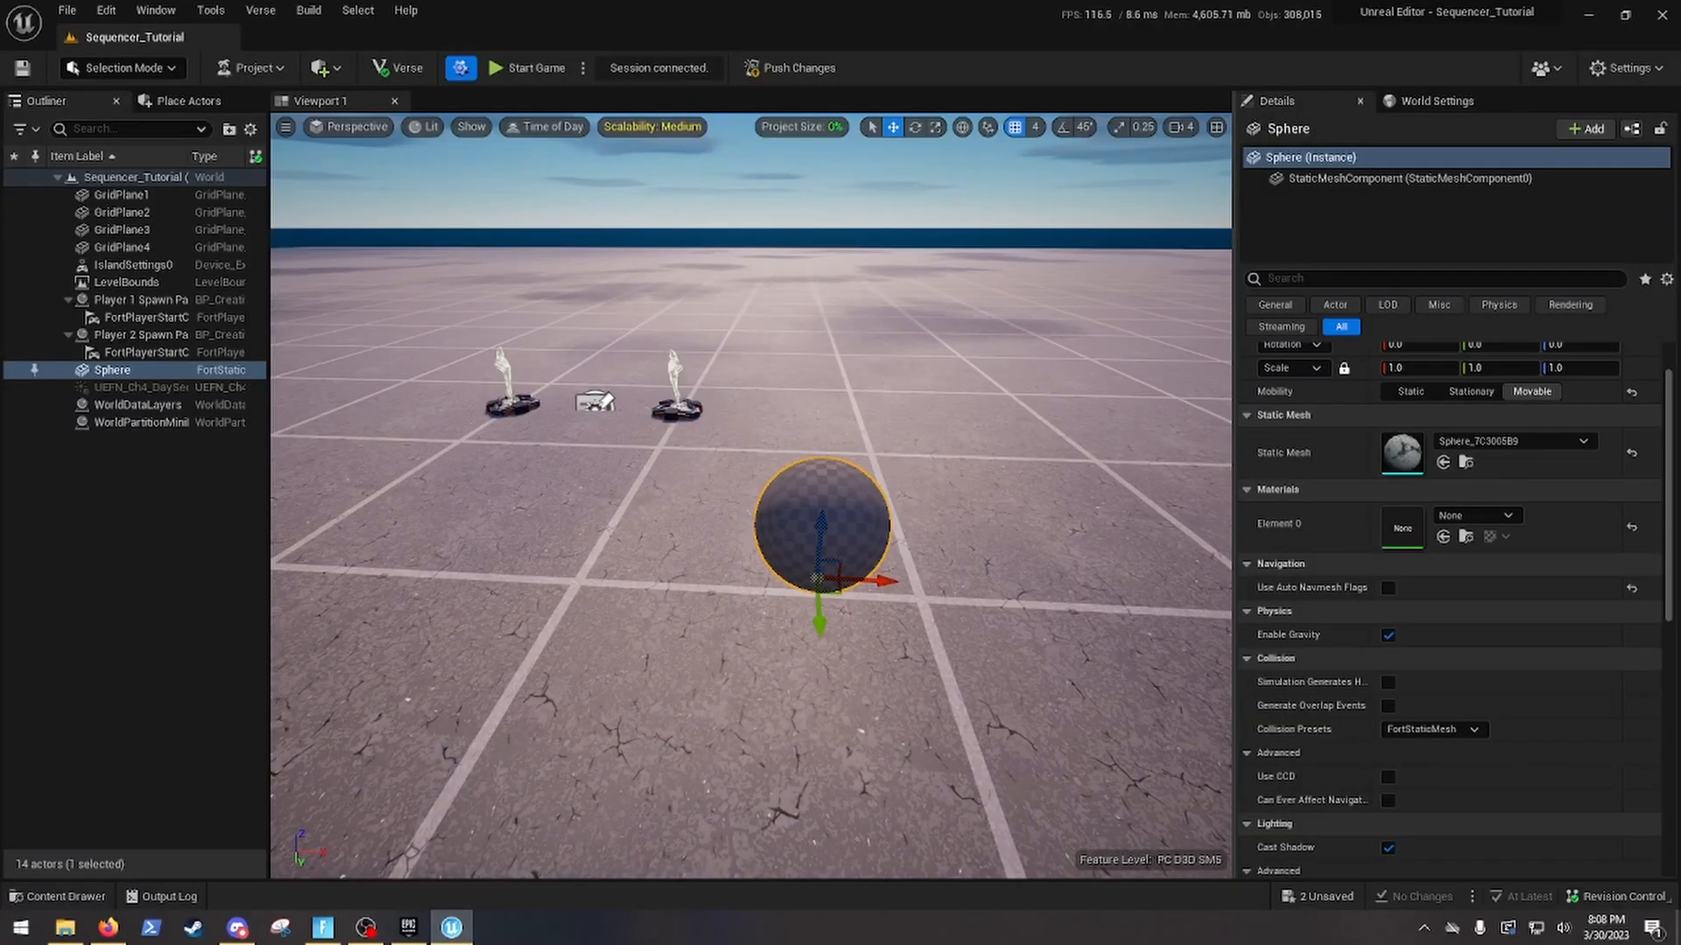
# Create a Level Sequence named MyCoolSequence in the Sequencer_Tutorial Content folder
pyautogui.moveTo(753, 495); pyautogui.dragTo(866, 539, button='right')
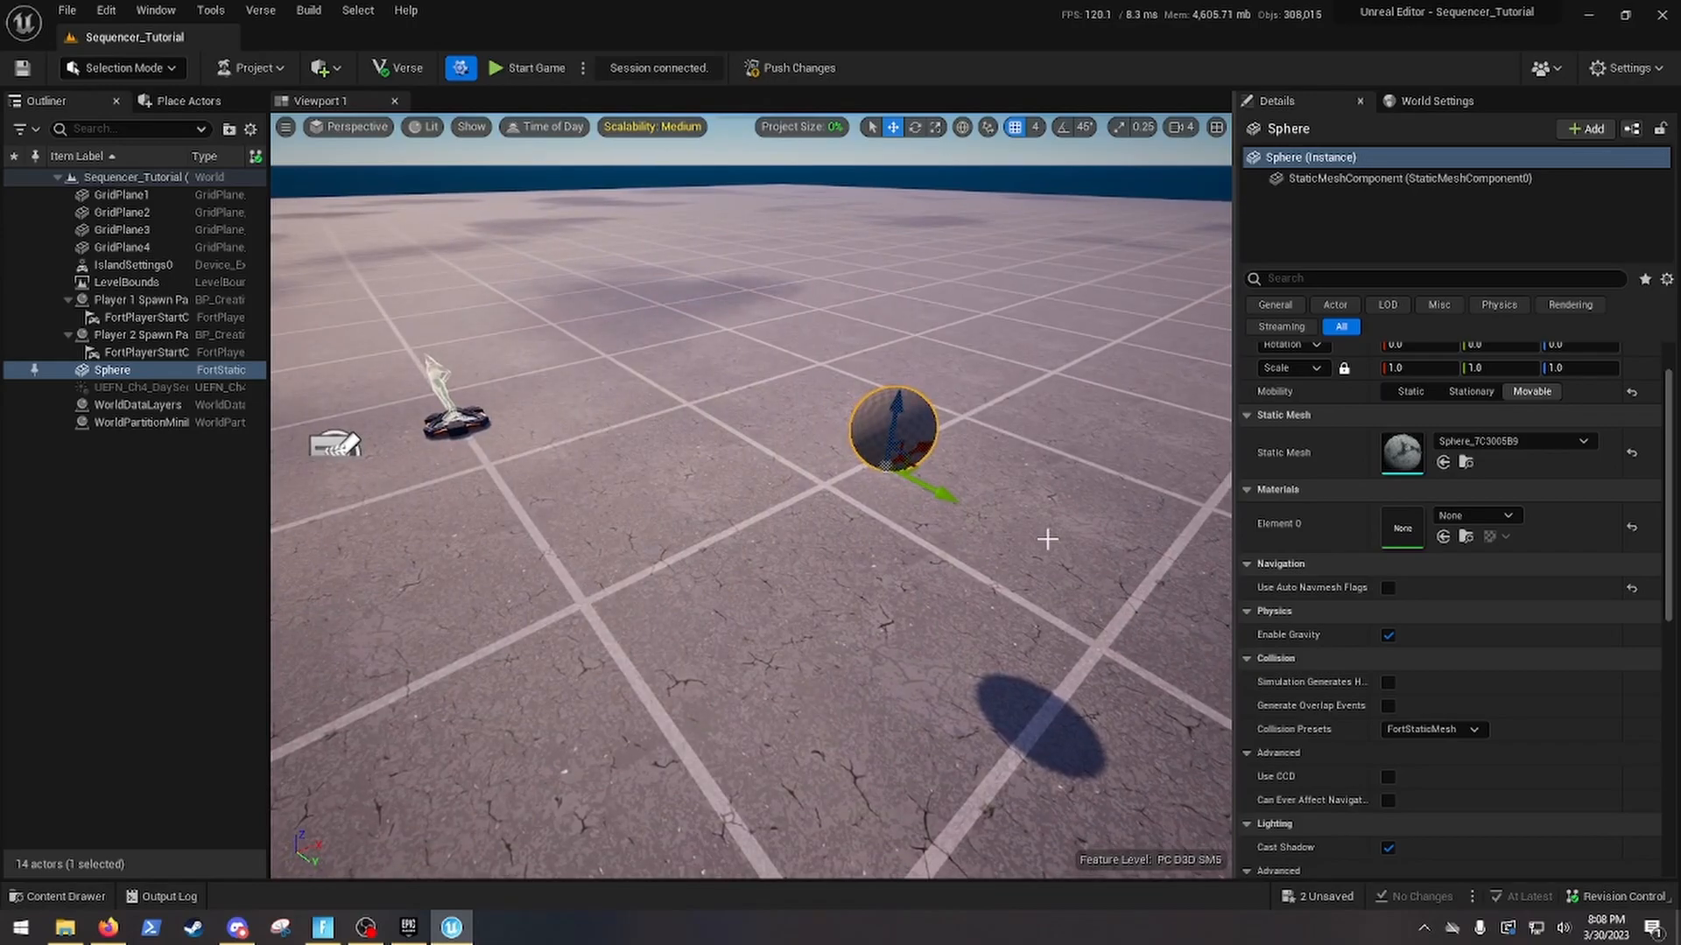
pyautogui.hotkey('ctrl', 'space')
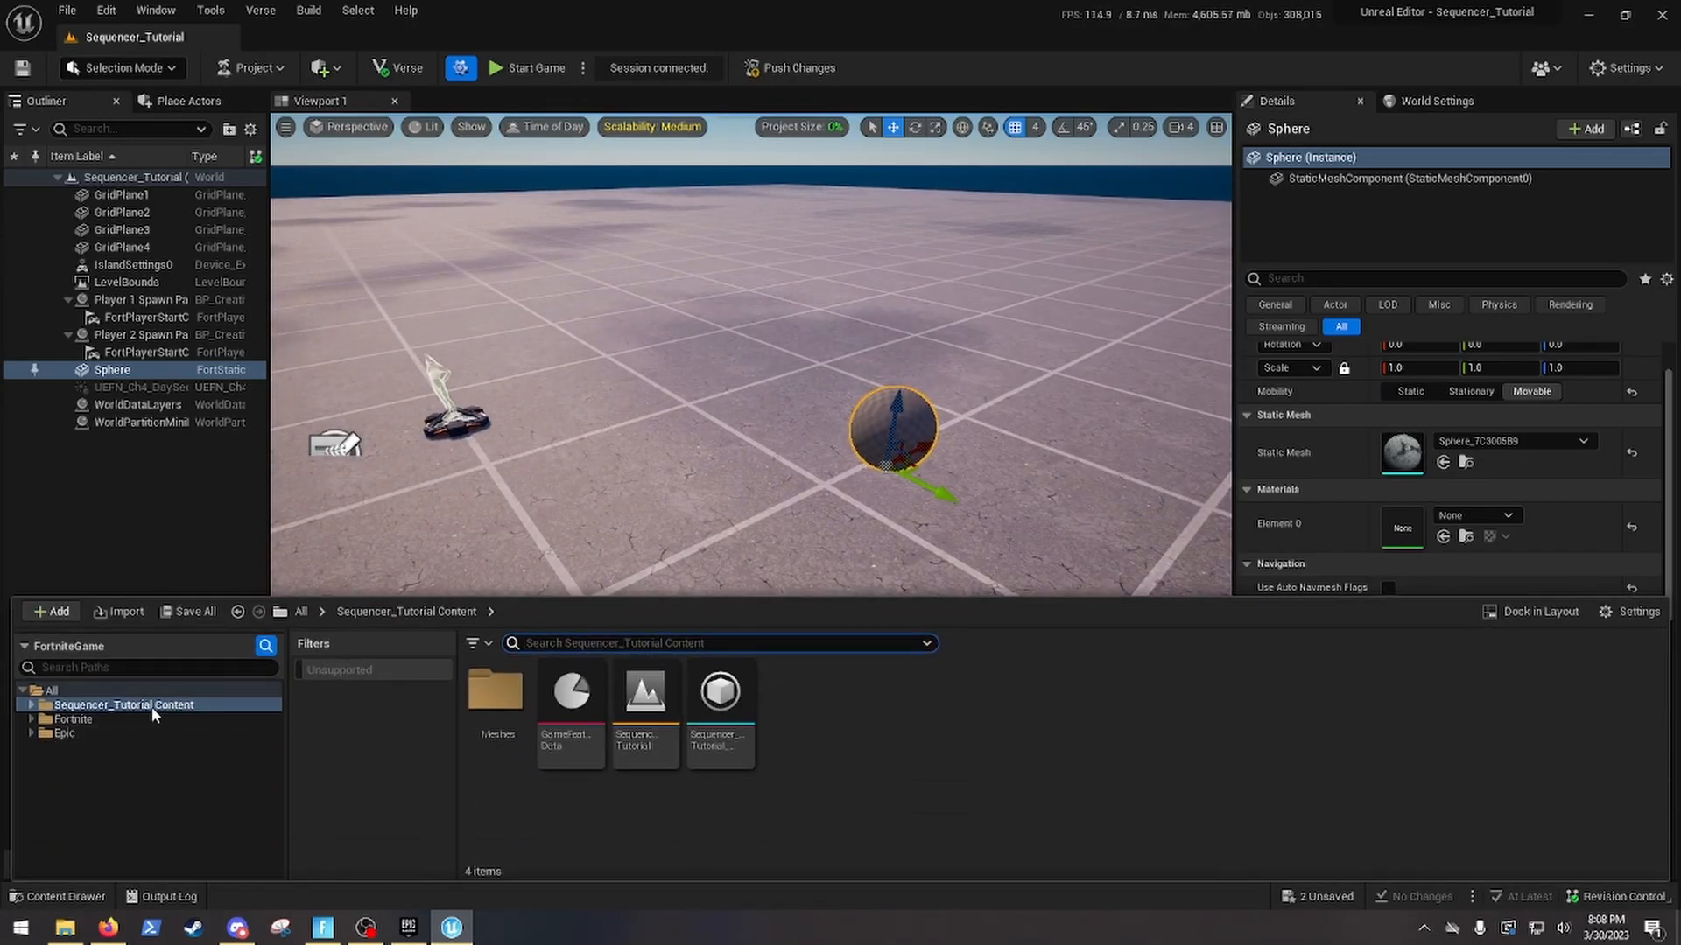
pyautogui.rightClick(887, 755)
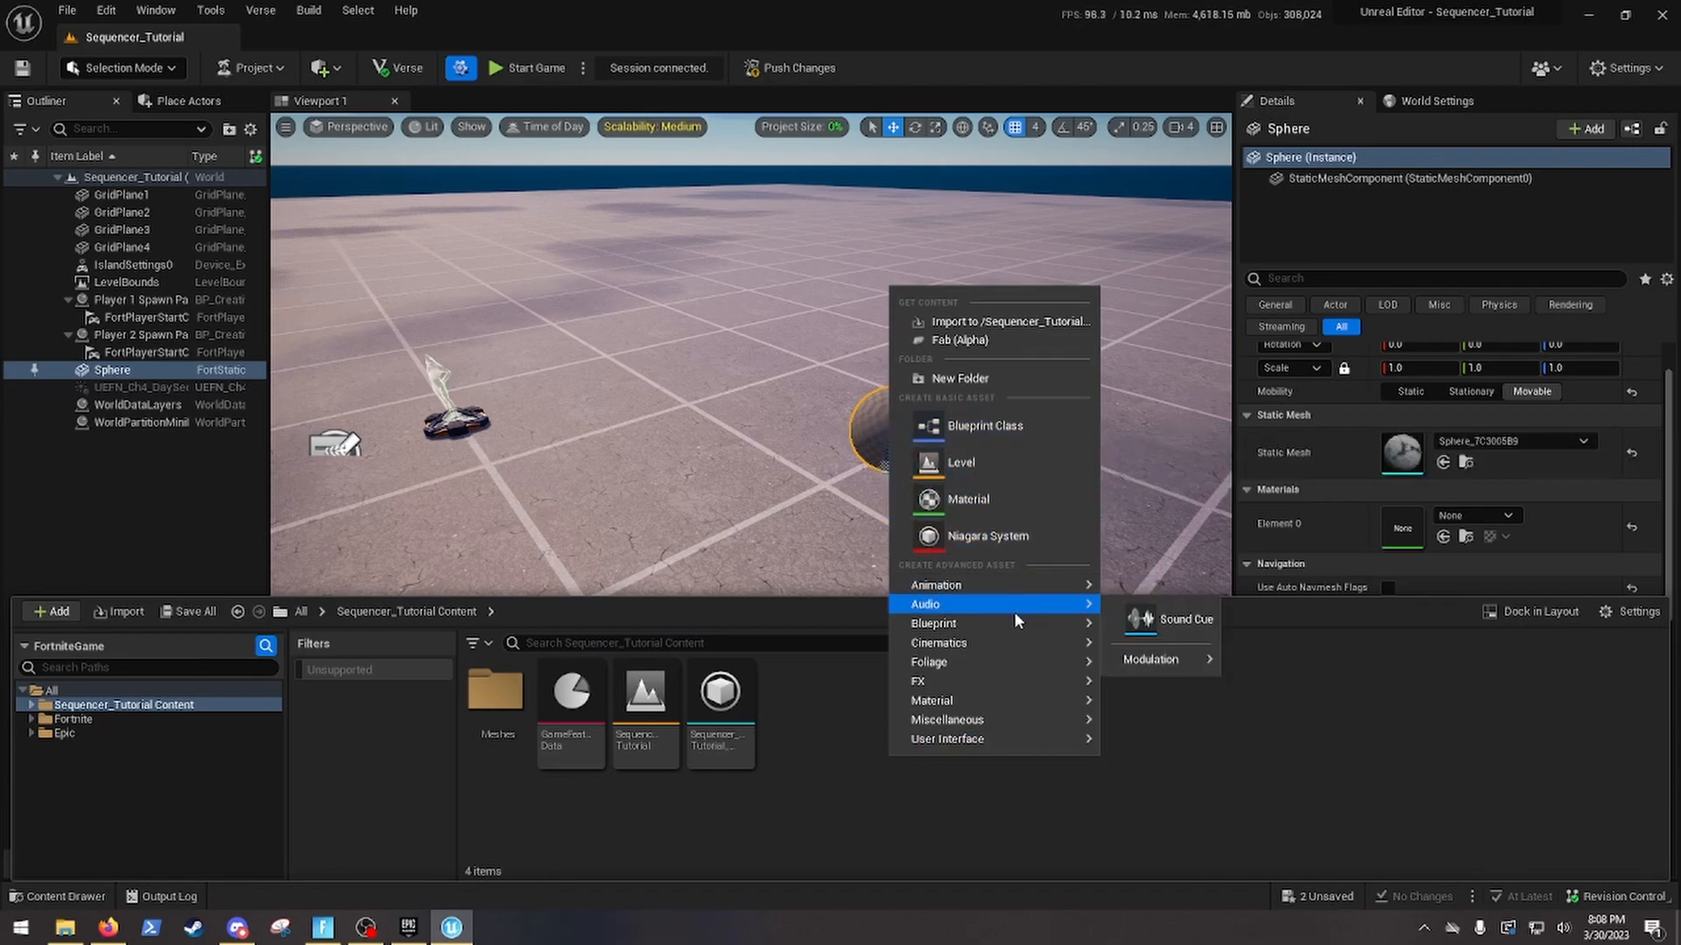
pyautogui.moveTo(1010, 634)
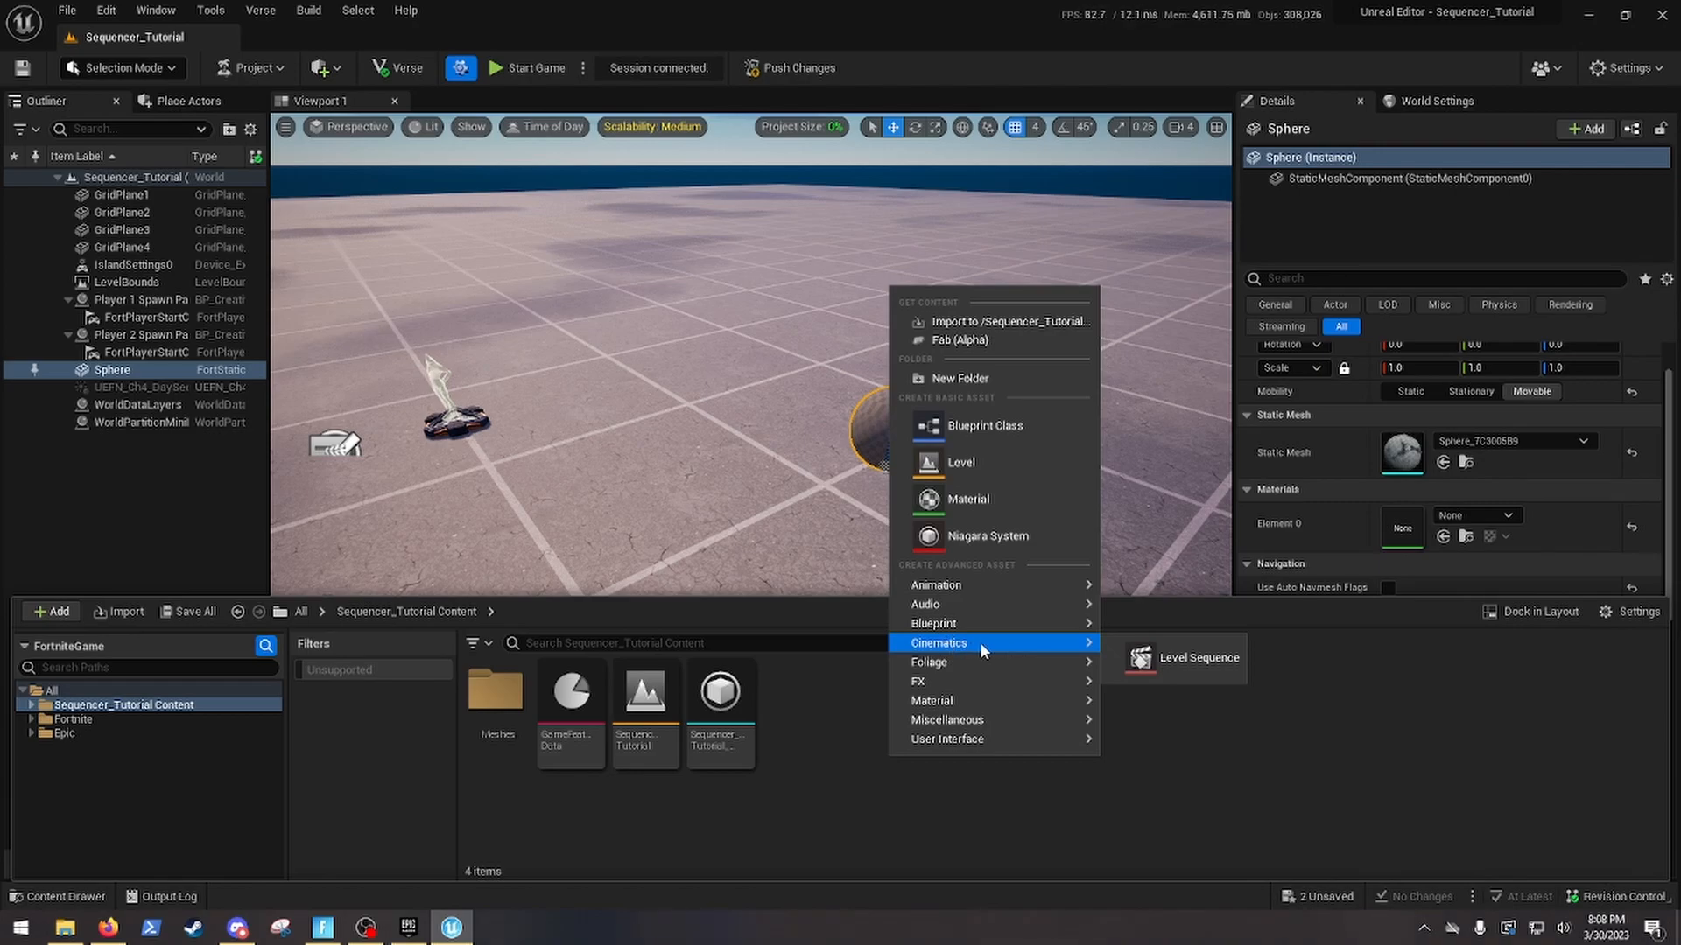
pyautogui.click(1129, 657)
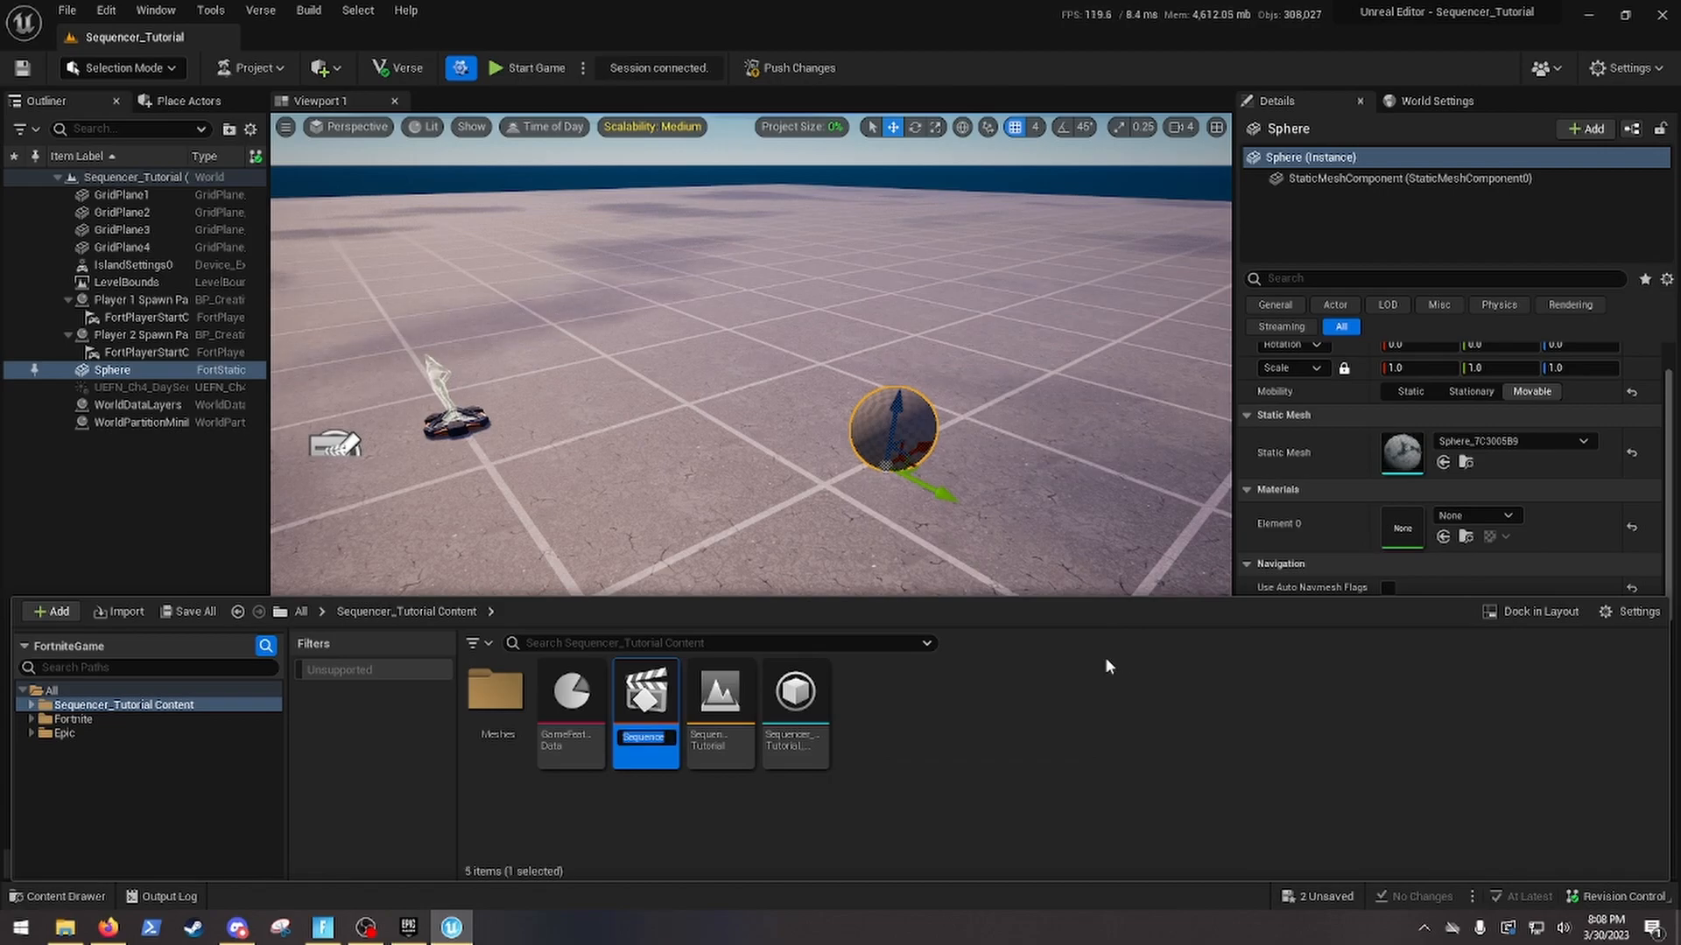
# Place a Cinematic Sequence Device from the Fortnite Devices folder on the ground near the sphere
pyautogui.moveTo(720, 517)
pyautogui.mouseDown(button='right')
pyautogui.moveTo(695, 515)
pyautogui.moveTo(669, 468)
pyautogui.moveTo(626, 464)
pyautogui.moveTo(749, 527)
pyautogui.mouseUp(button='right')
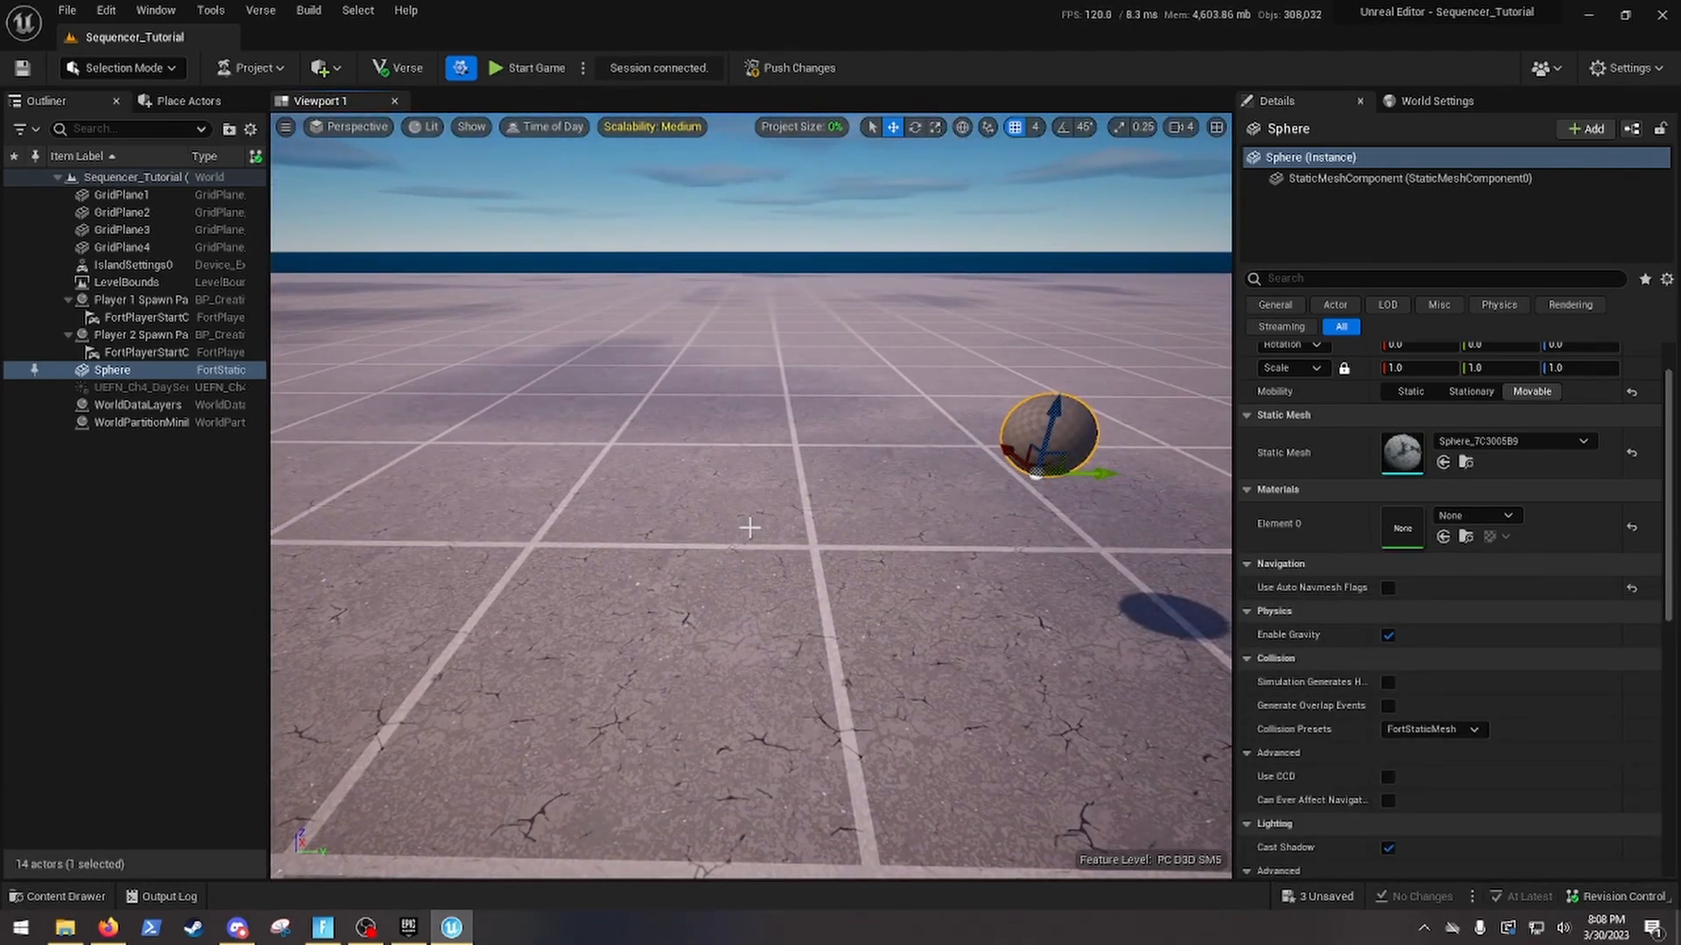
pyautogui.hotkey('ctrl', 'space')
pyautogui.click(105, 719)
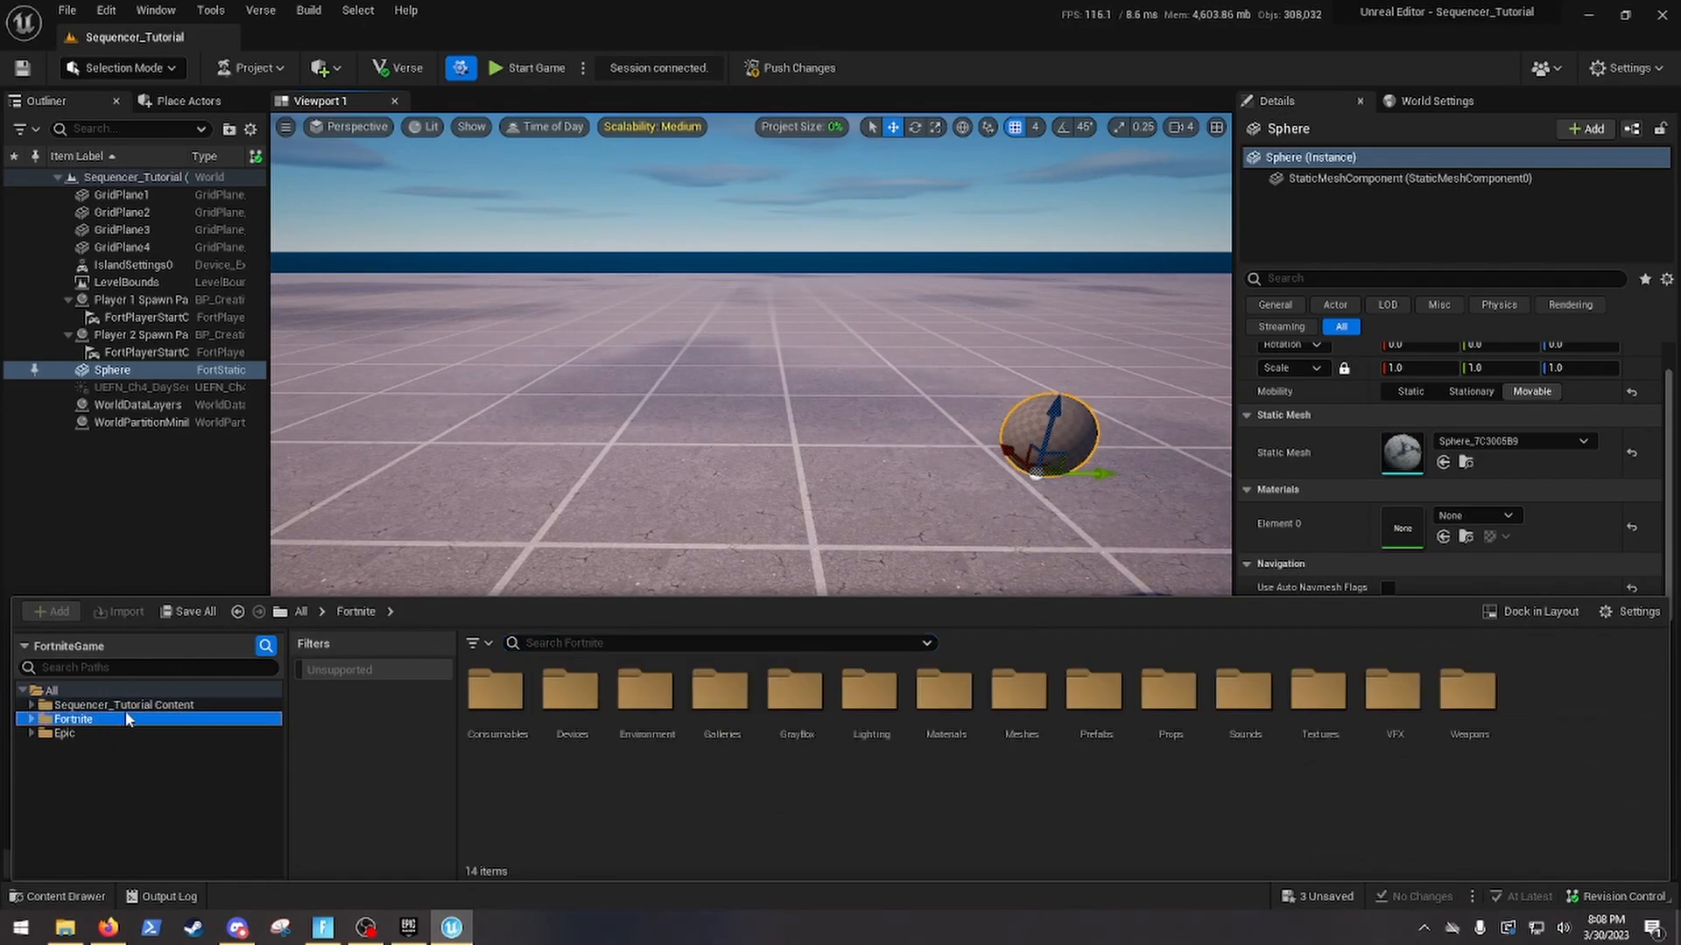
pyautogui.click(569, 646)
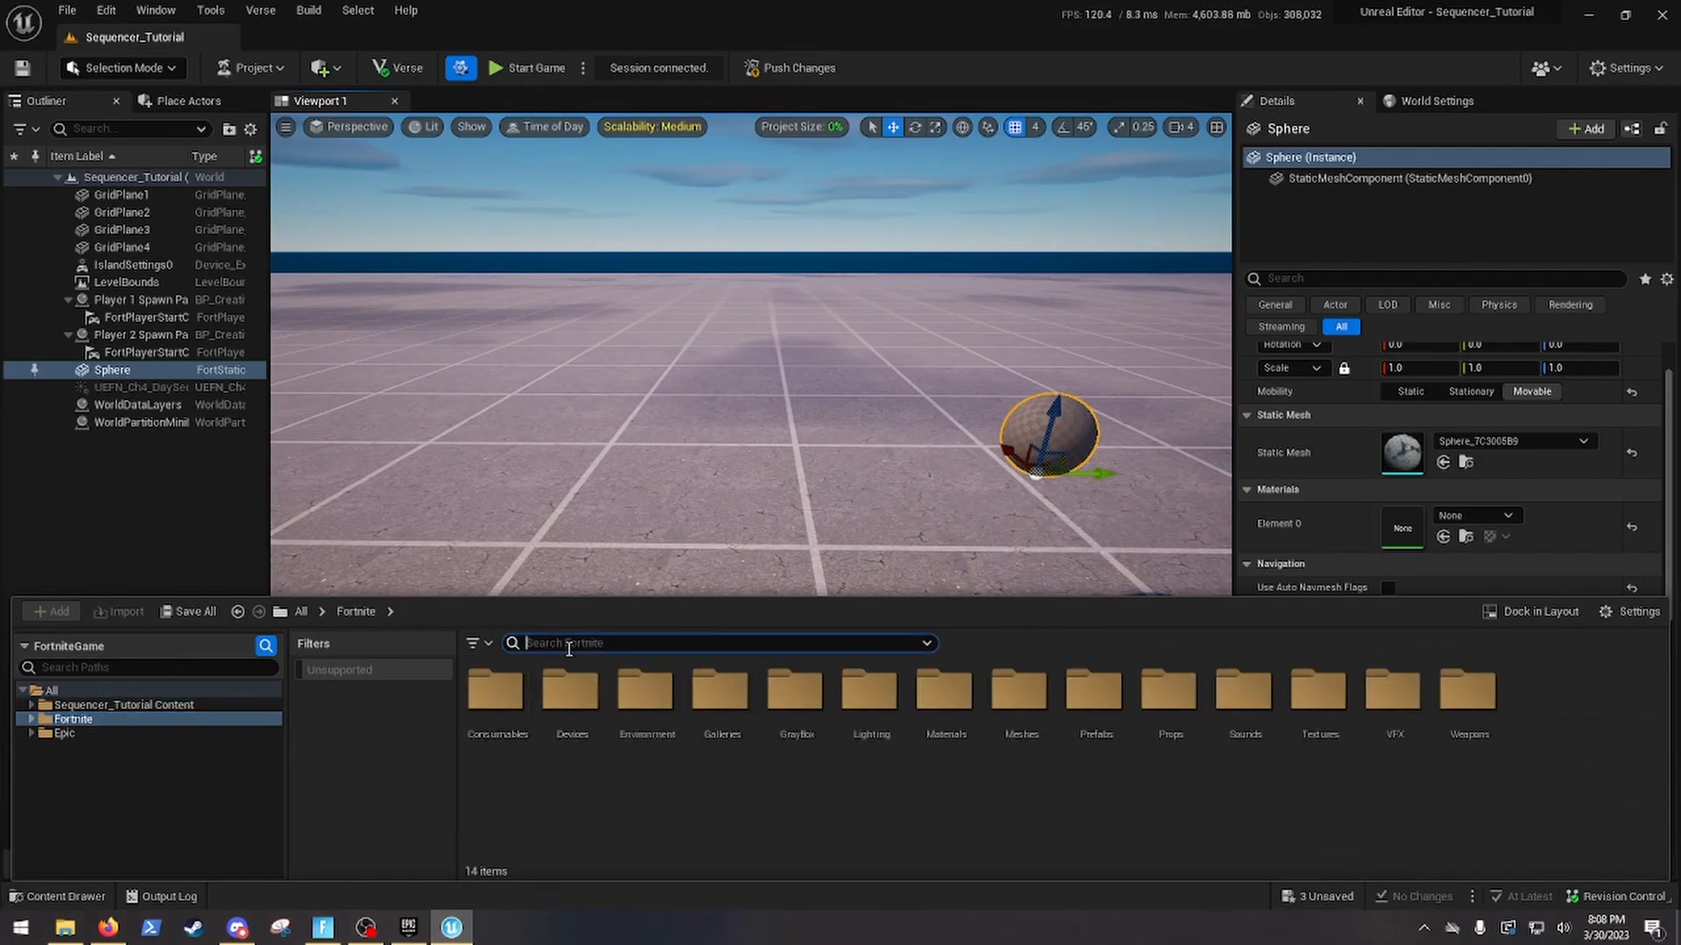
pyautogui.doubleClick(571, 692)
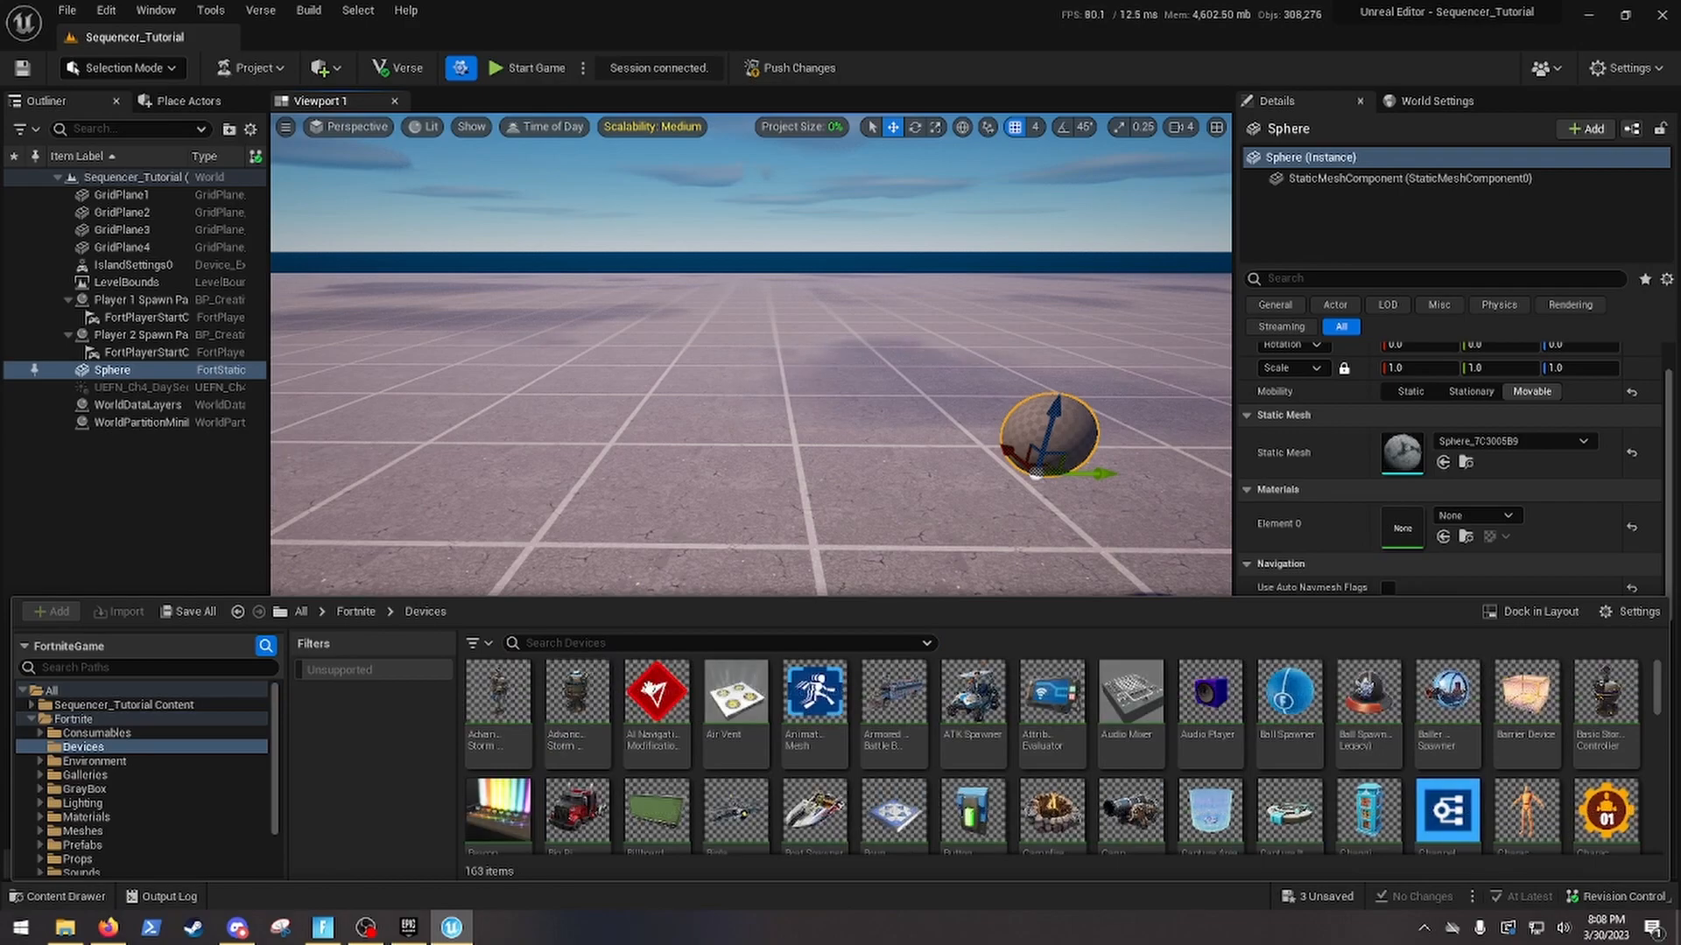
pyautogui.scroll(-3, 1383, 787)
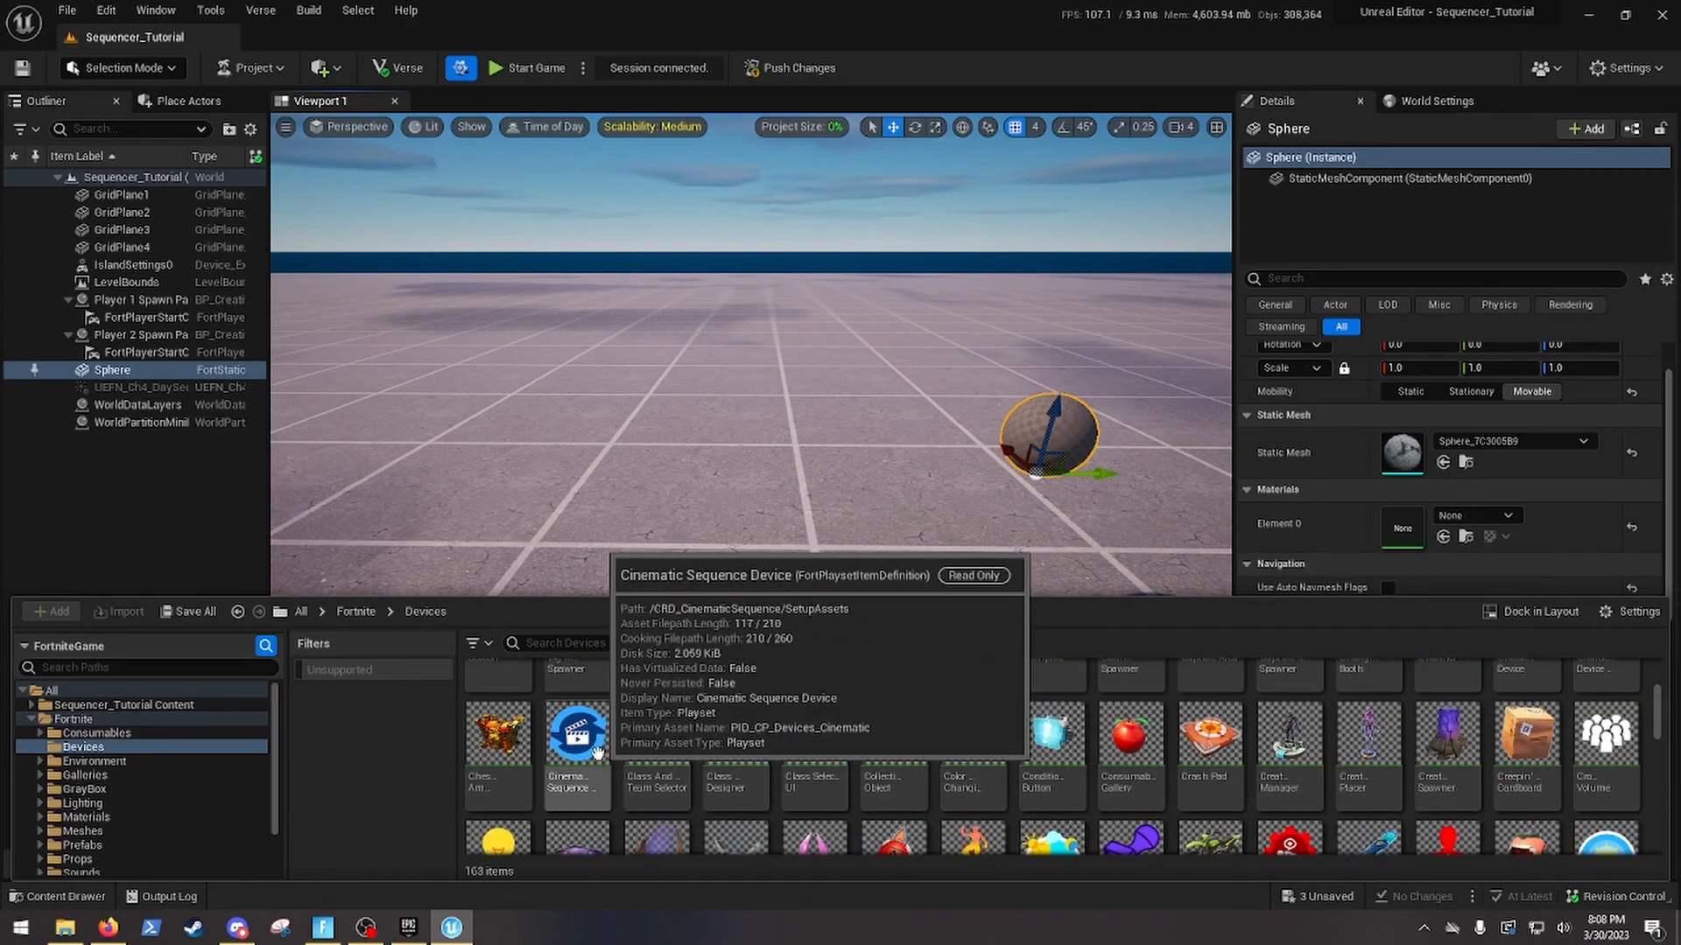
pyautogui.moveTo(597, 751); pyautogui.dragTo(677, 442)
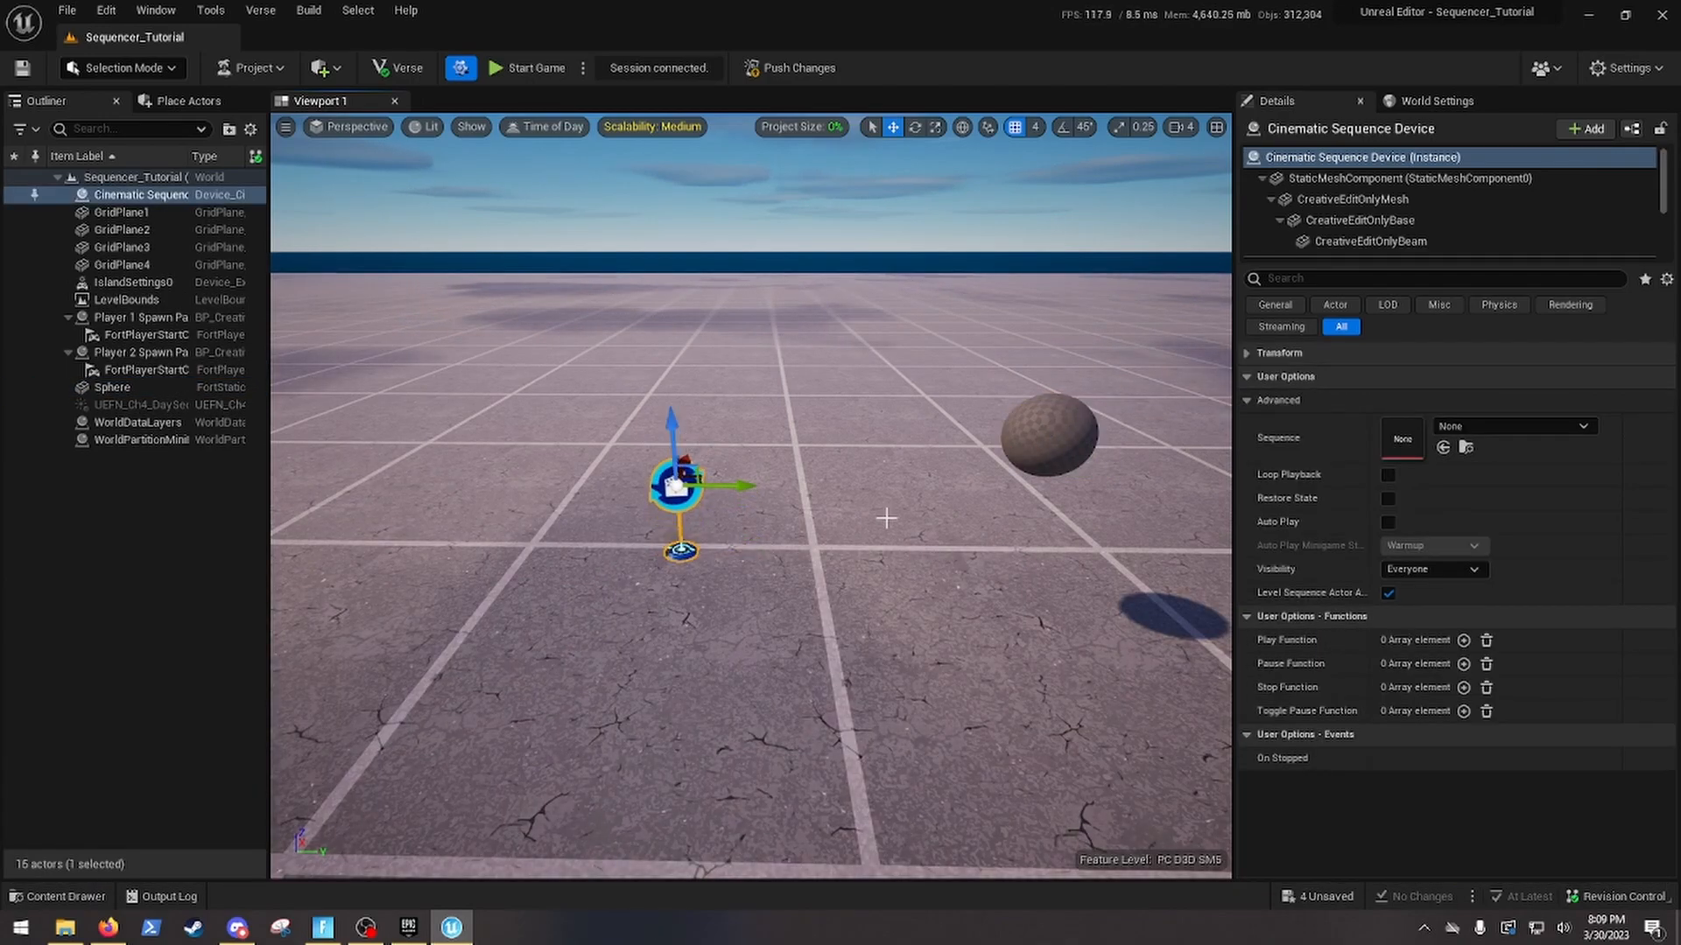
# Assign MyCoolSequence as the sequence of the Cinematic Sequence Device
pyautogui.moveTo(878, 514); pyautogui.dragTo(911, 468, button='right')
pyautogui.press('a')
pyautogui.press('w')
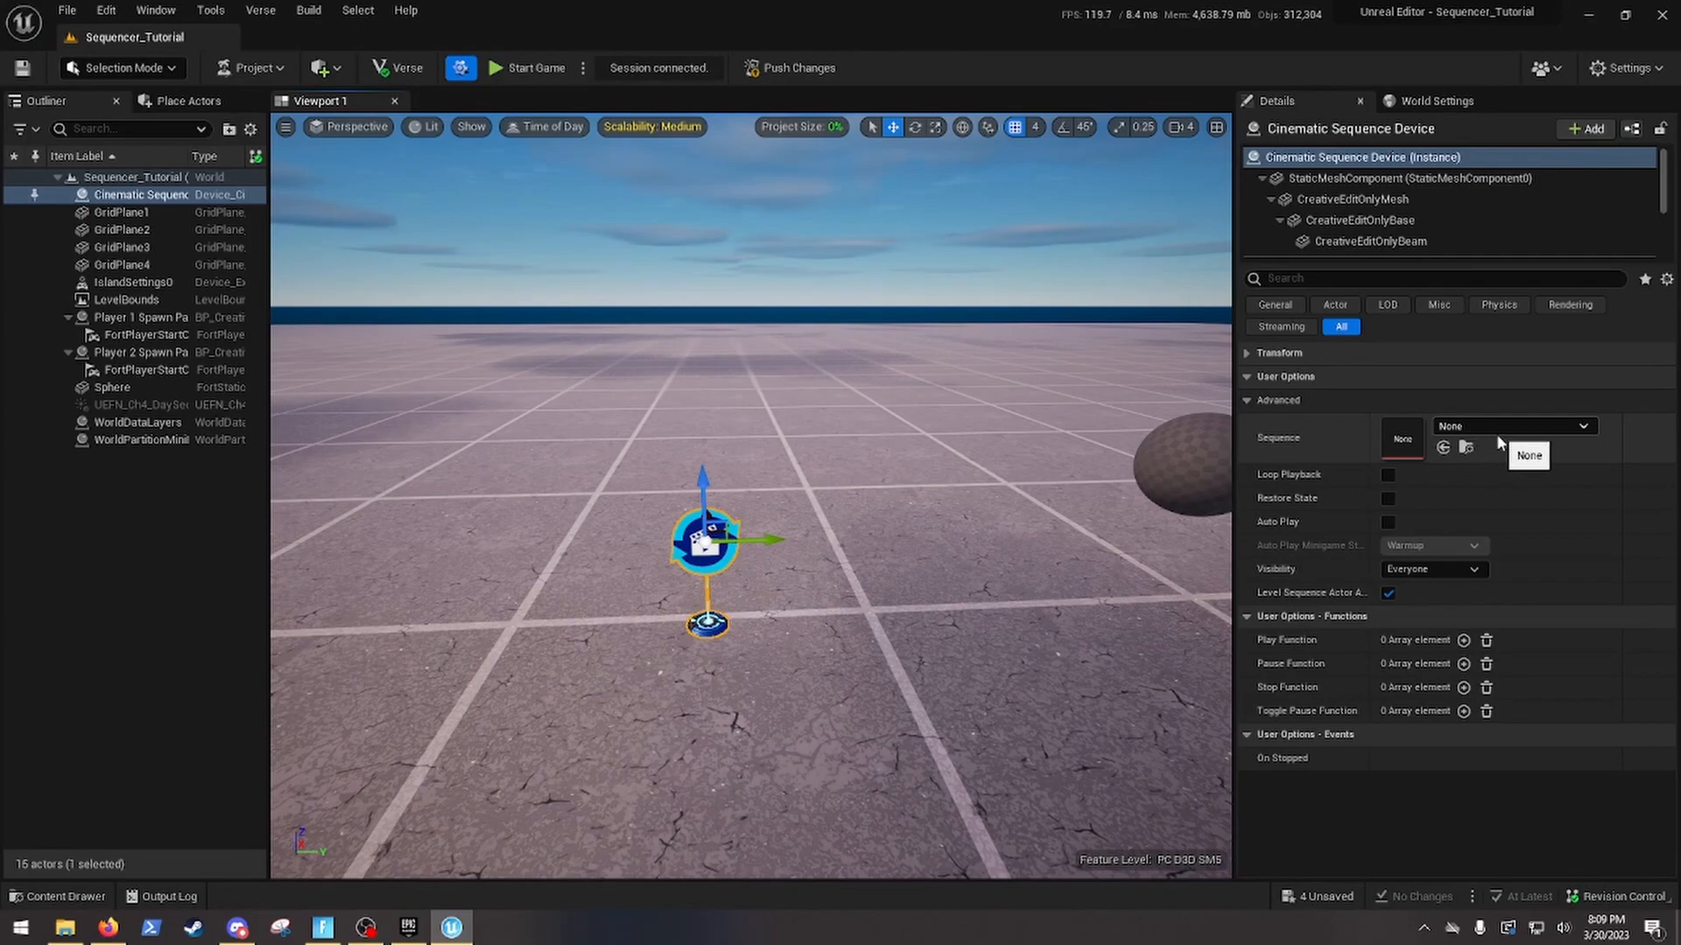
pyautogui.click(1501, 428)
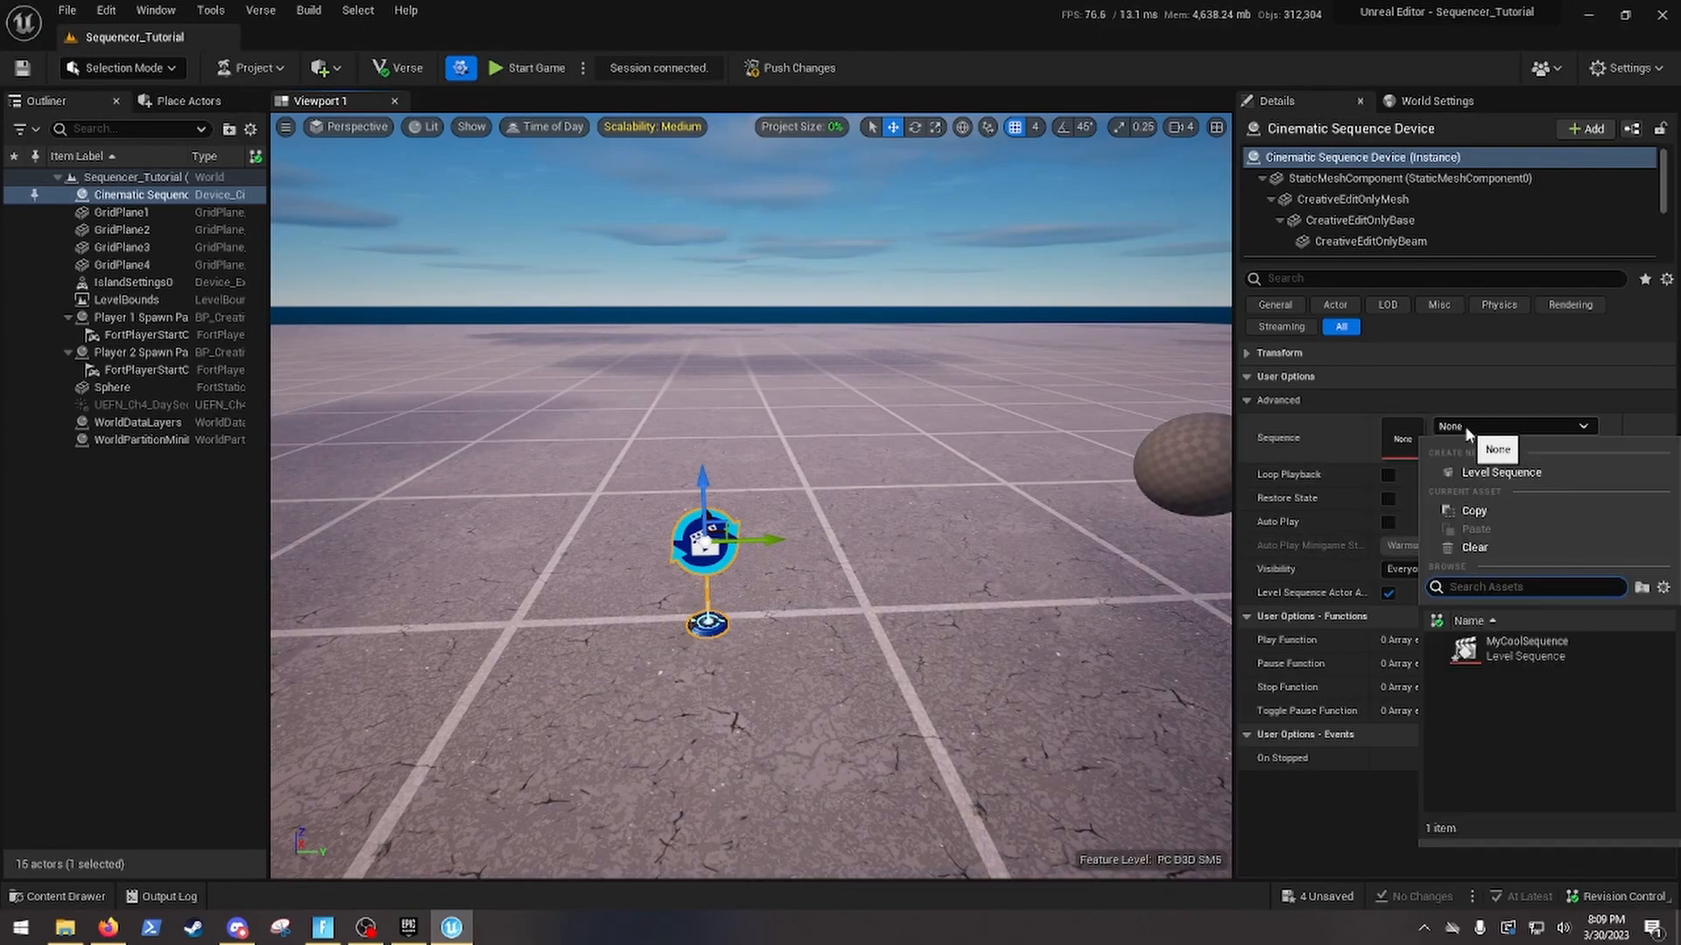
pyautogui.click(1519, 656)
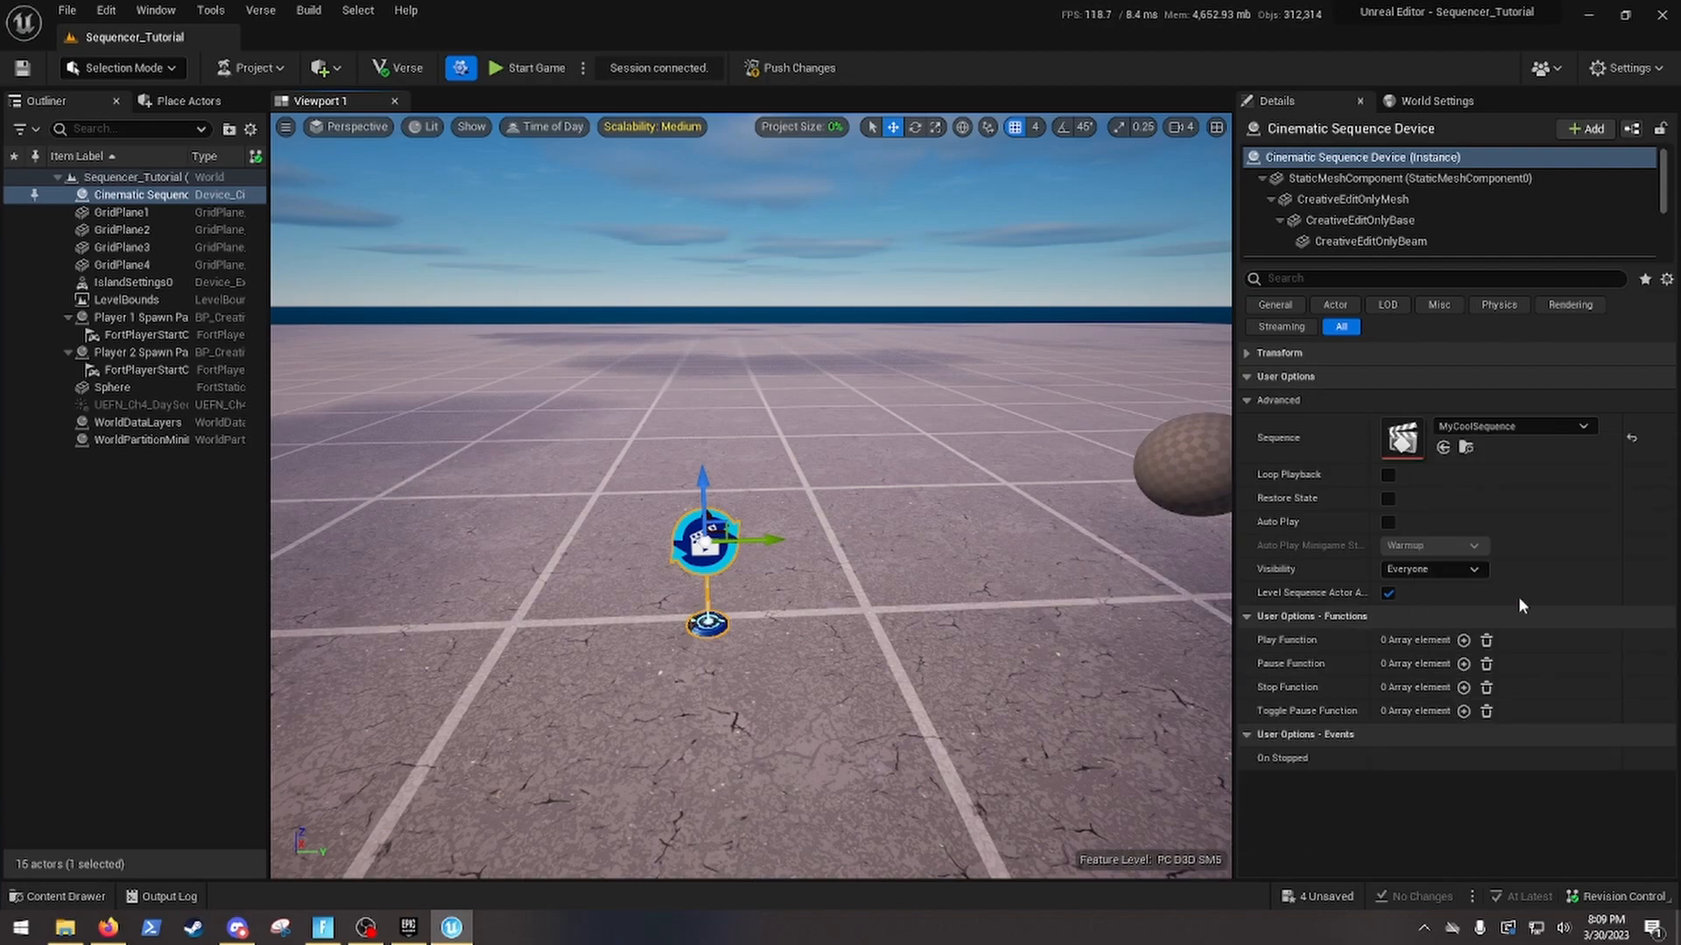
# Enable Loop Playback and Auto Play on the device, with the auto-play minigame state set to In Progress
pyautogui.click(1388, 476)
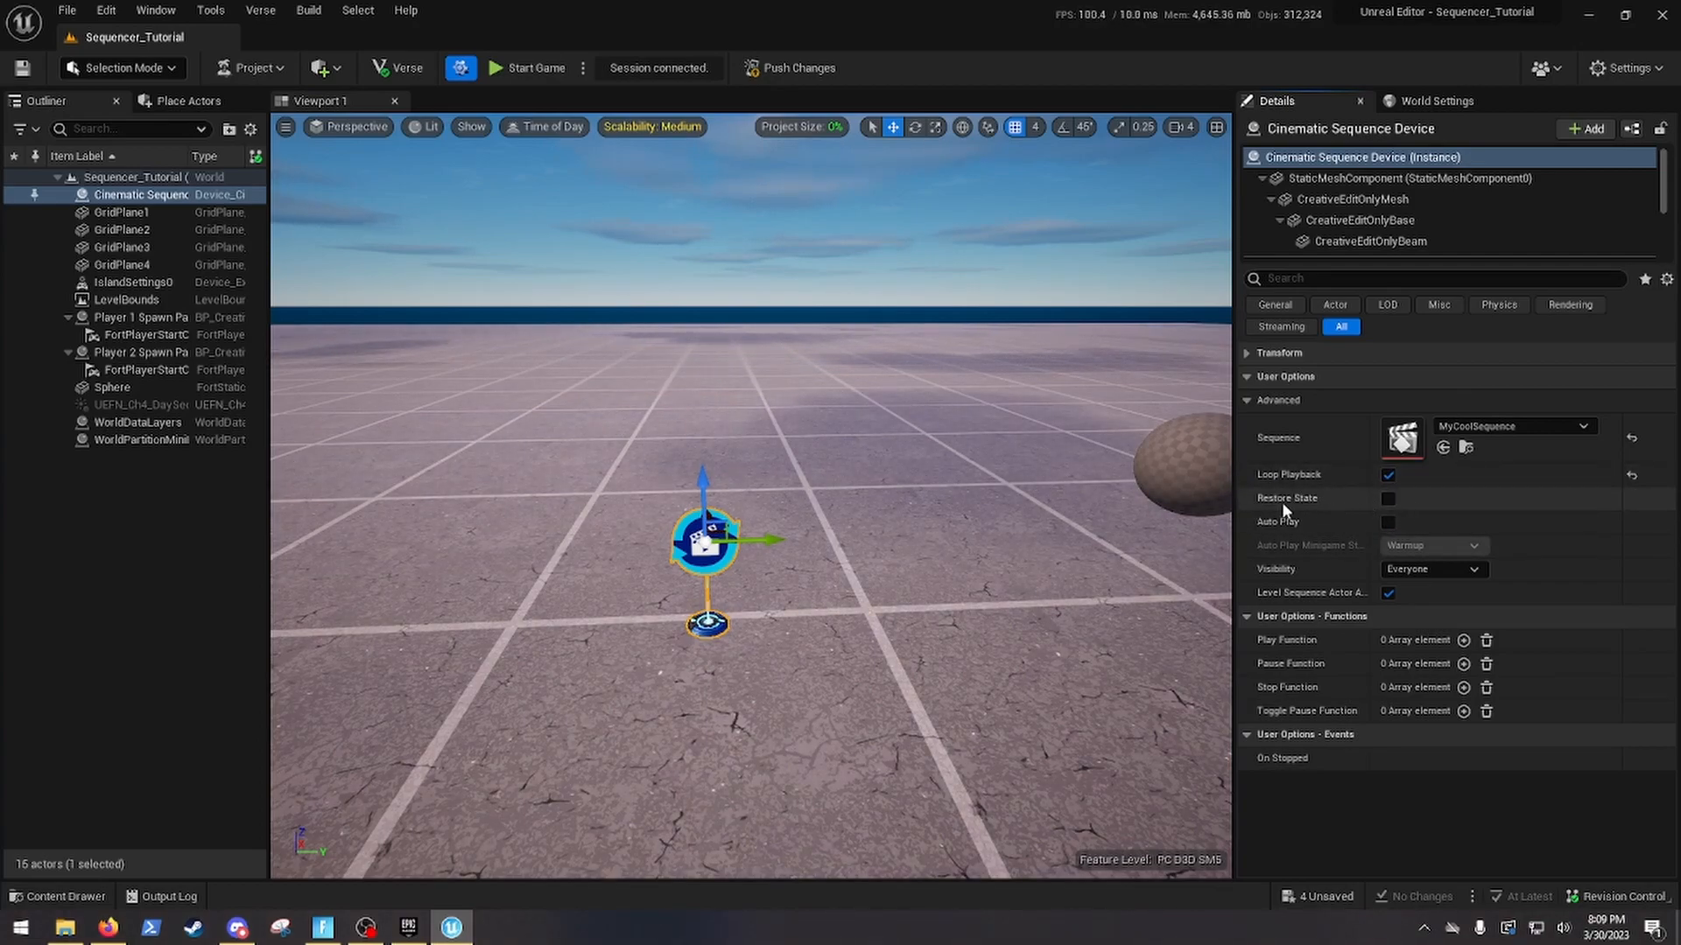
pyautogui.click(1389, 522)
pyautogui.click(1463, 545)
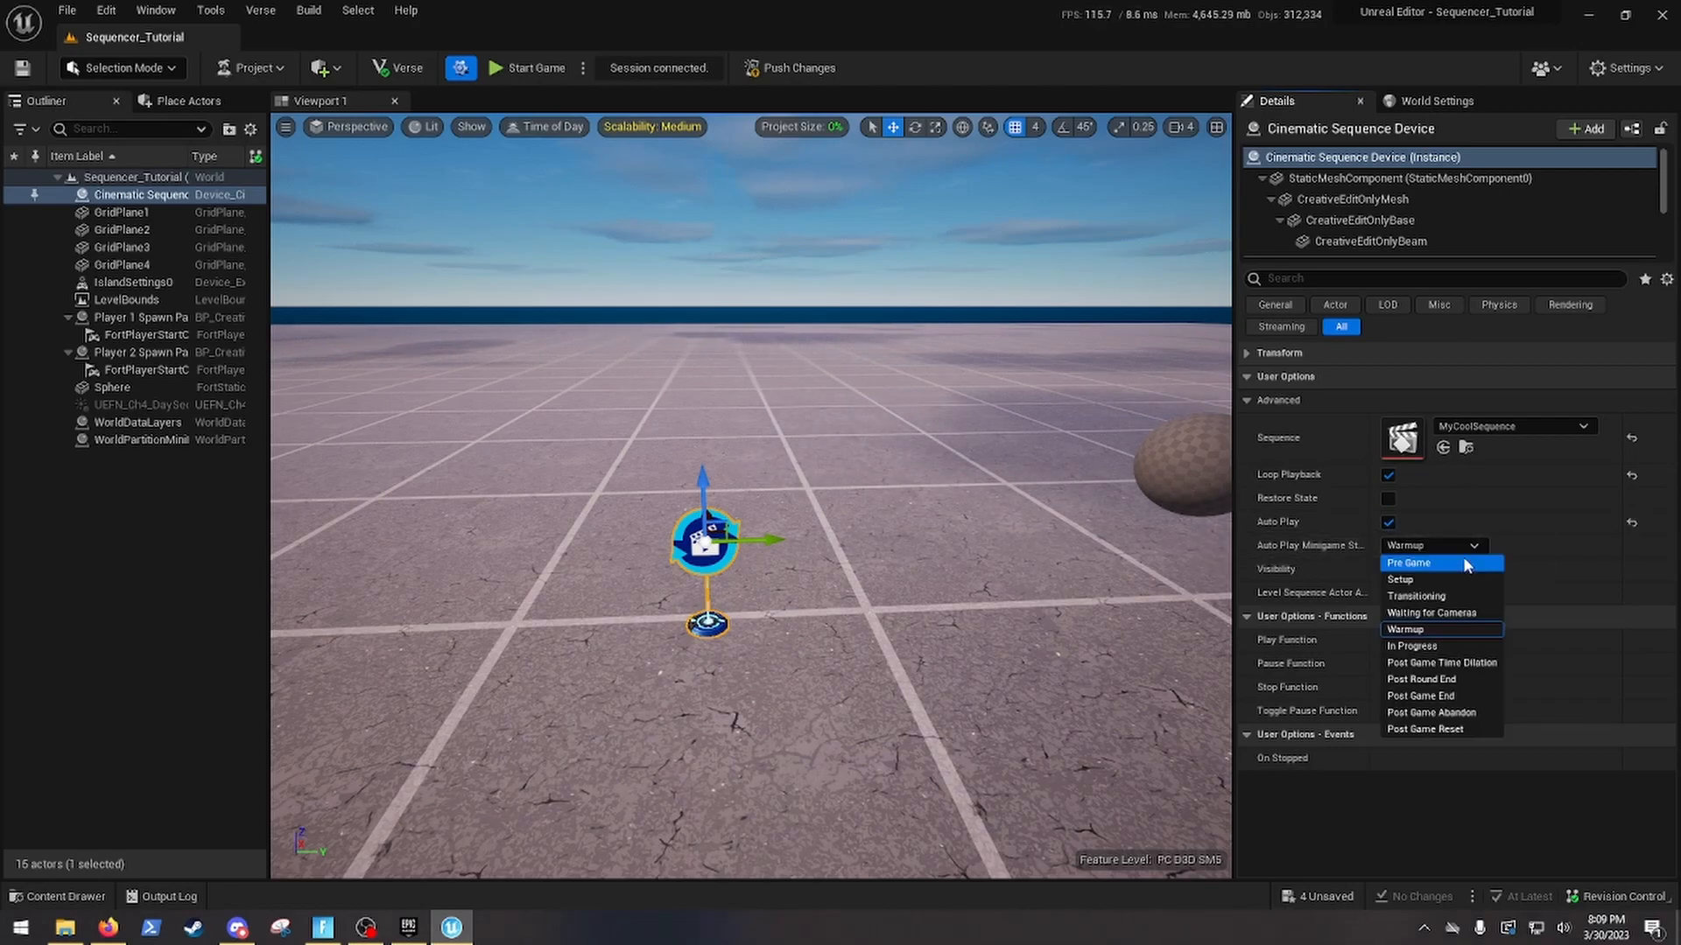
pyautogui.click(1435, 649)
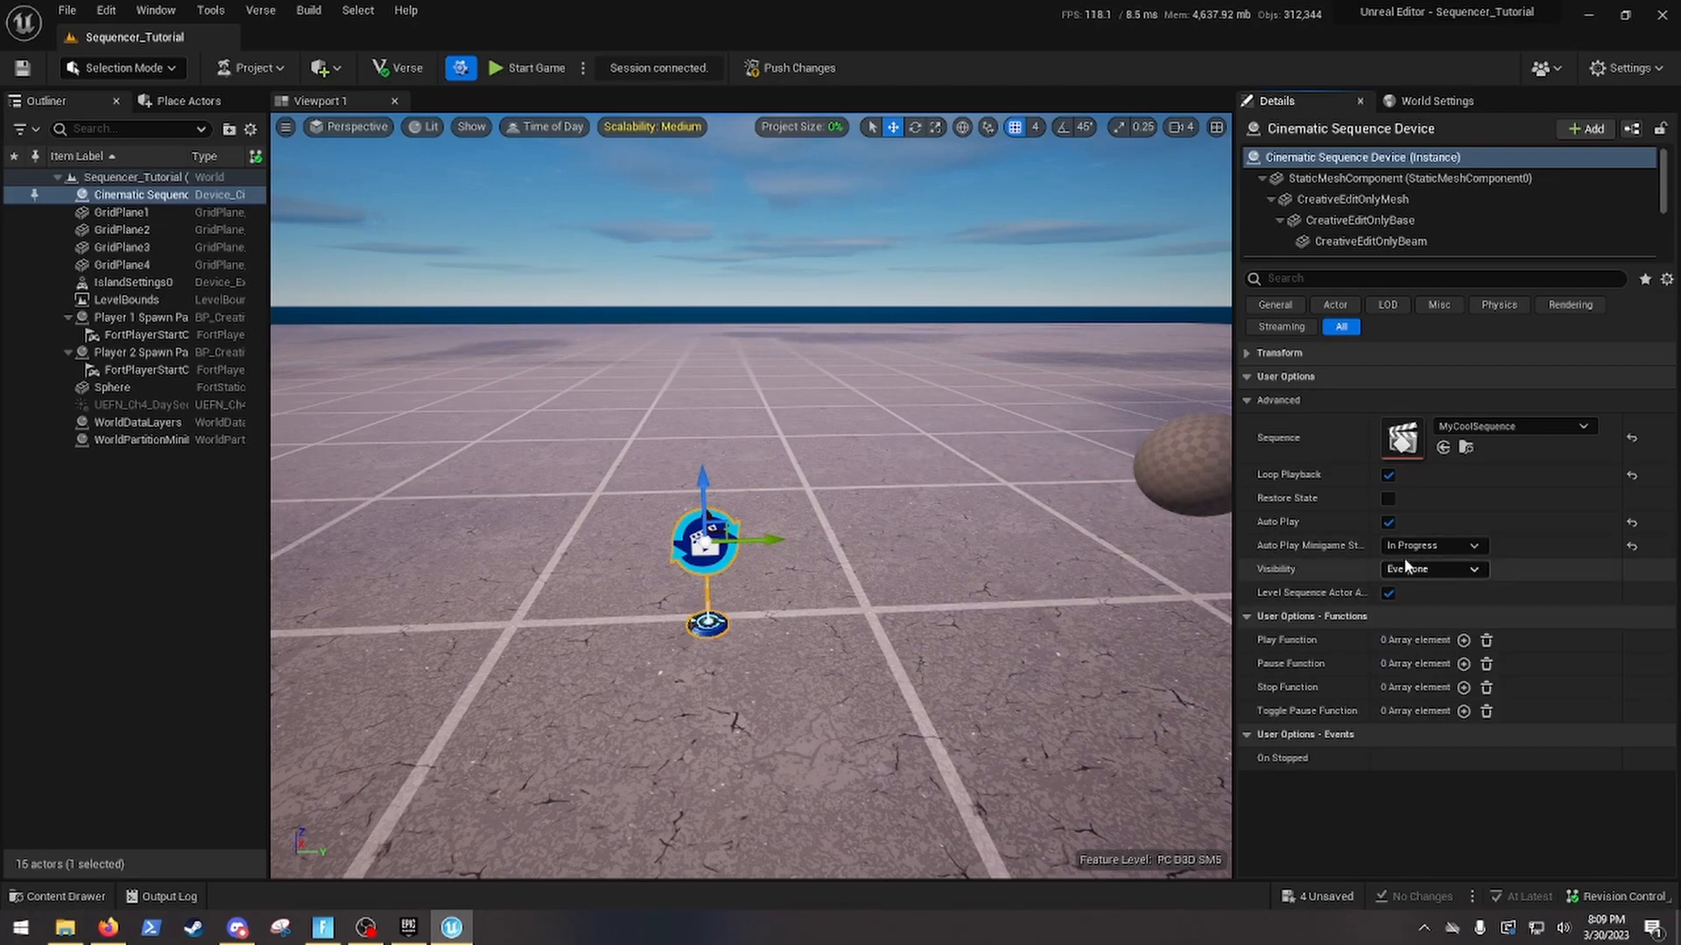
# Open the device's MyCoolSequence in Sequencer and shrink the timeline area to give the viewport more height
pyautogui.moveTo(855, 540); pyautogui.dragTo(854, 540, button='right')
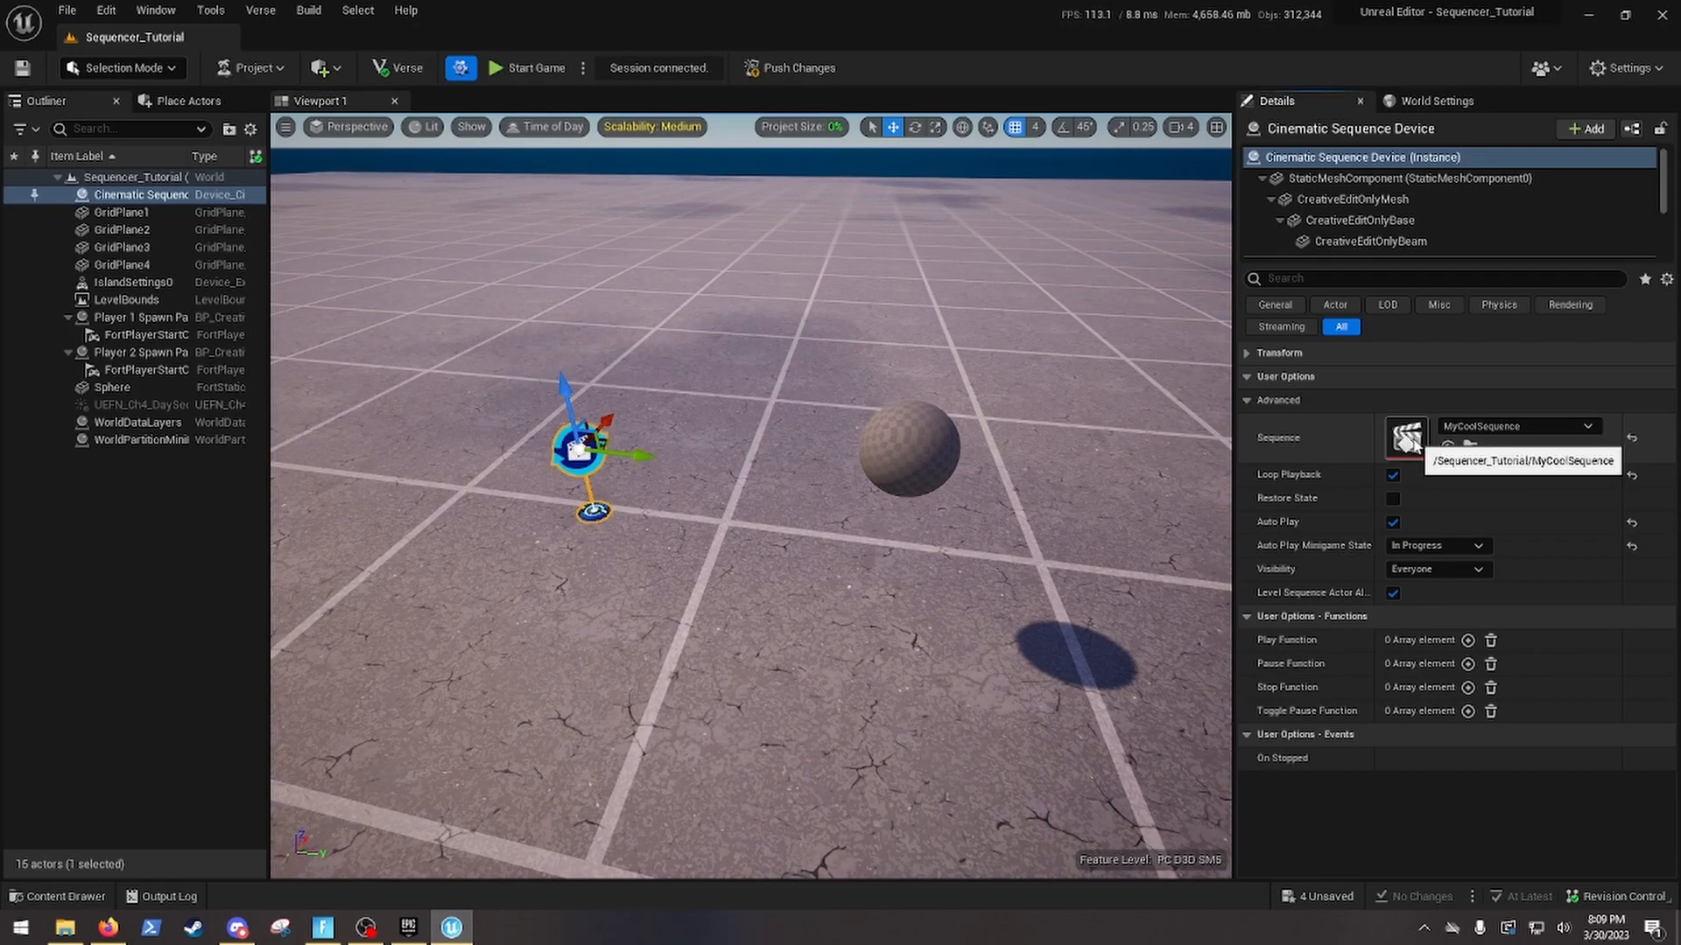
pyautogui.doubleClick(1409, 438)
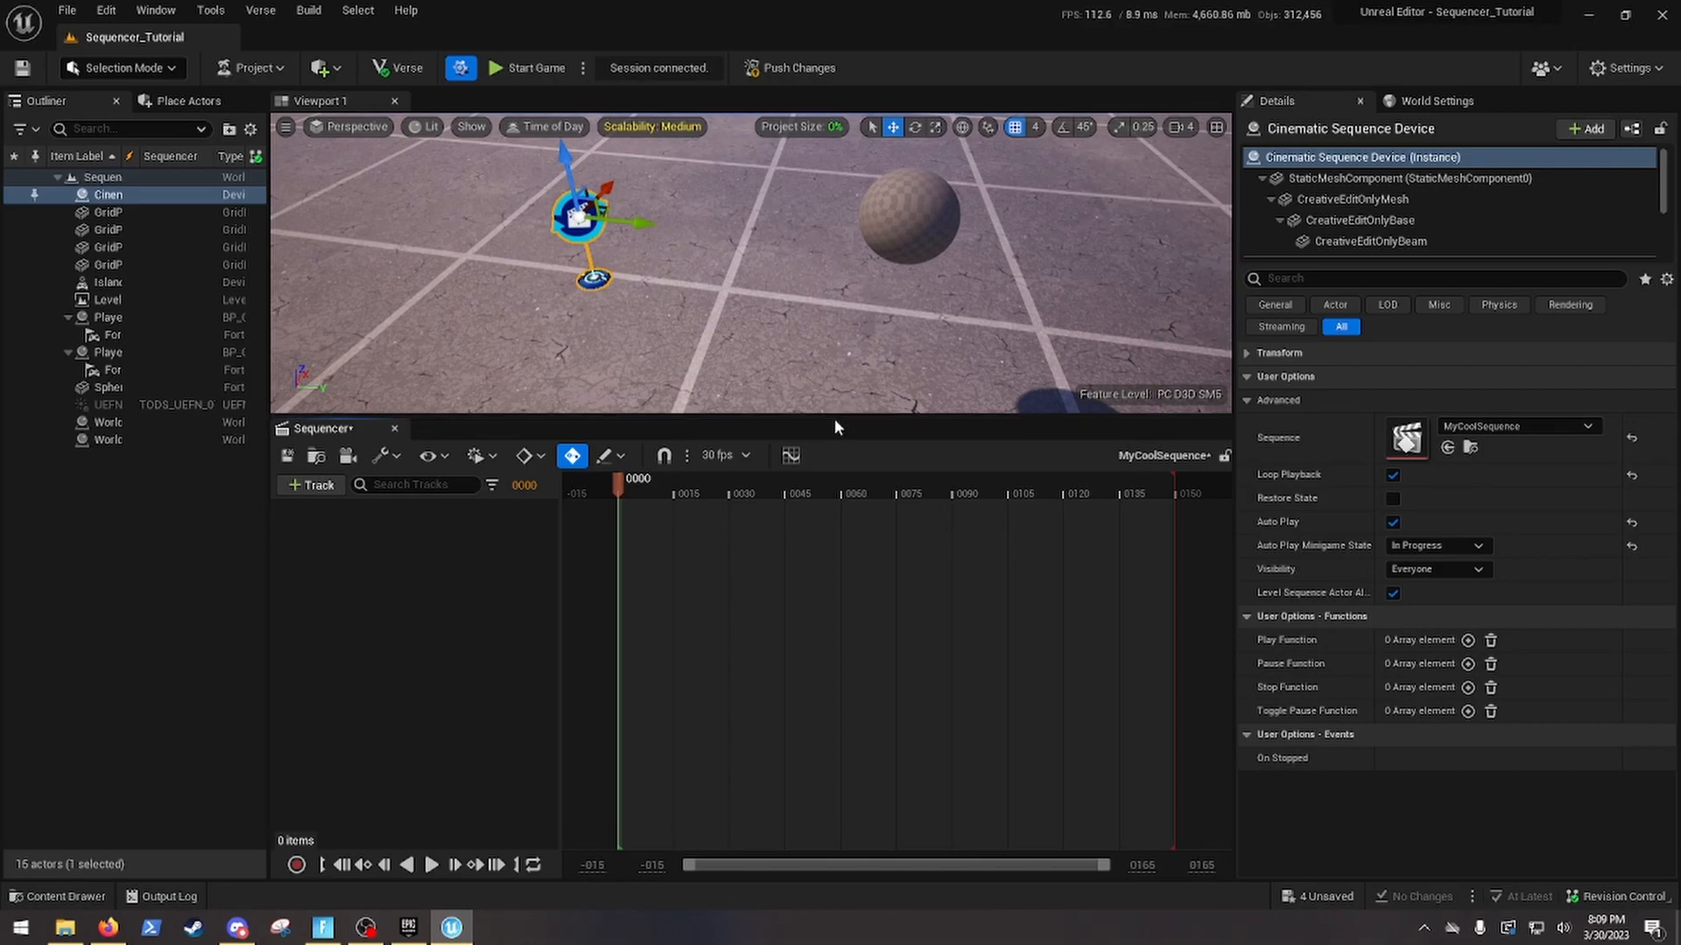
pyautogui.moveTo(837, 414); pyautogui.dragTo(816, 631)
# Add the sphere actor to MyCoolSequence and expand its Transform track to show Location, Rotation and Scale
pyautogui.moveTo(878, 555)
pyautogui.mouseDown(button='right')
pyautogui.moveTo(805, 552)
pyautogui.moveTo(884, 490)
pyautogui.moveTo(878, 451)
pyautogui.moveTo(877, 557)
pyautogui.mouseUp(button='right')
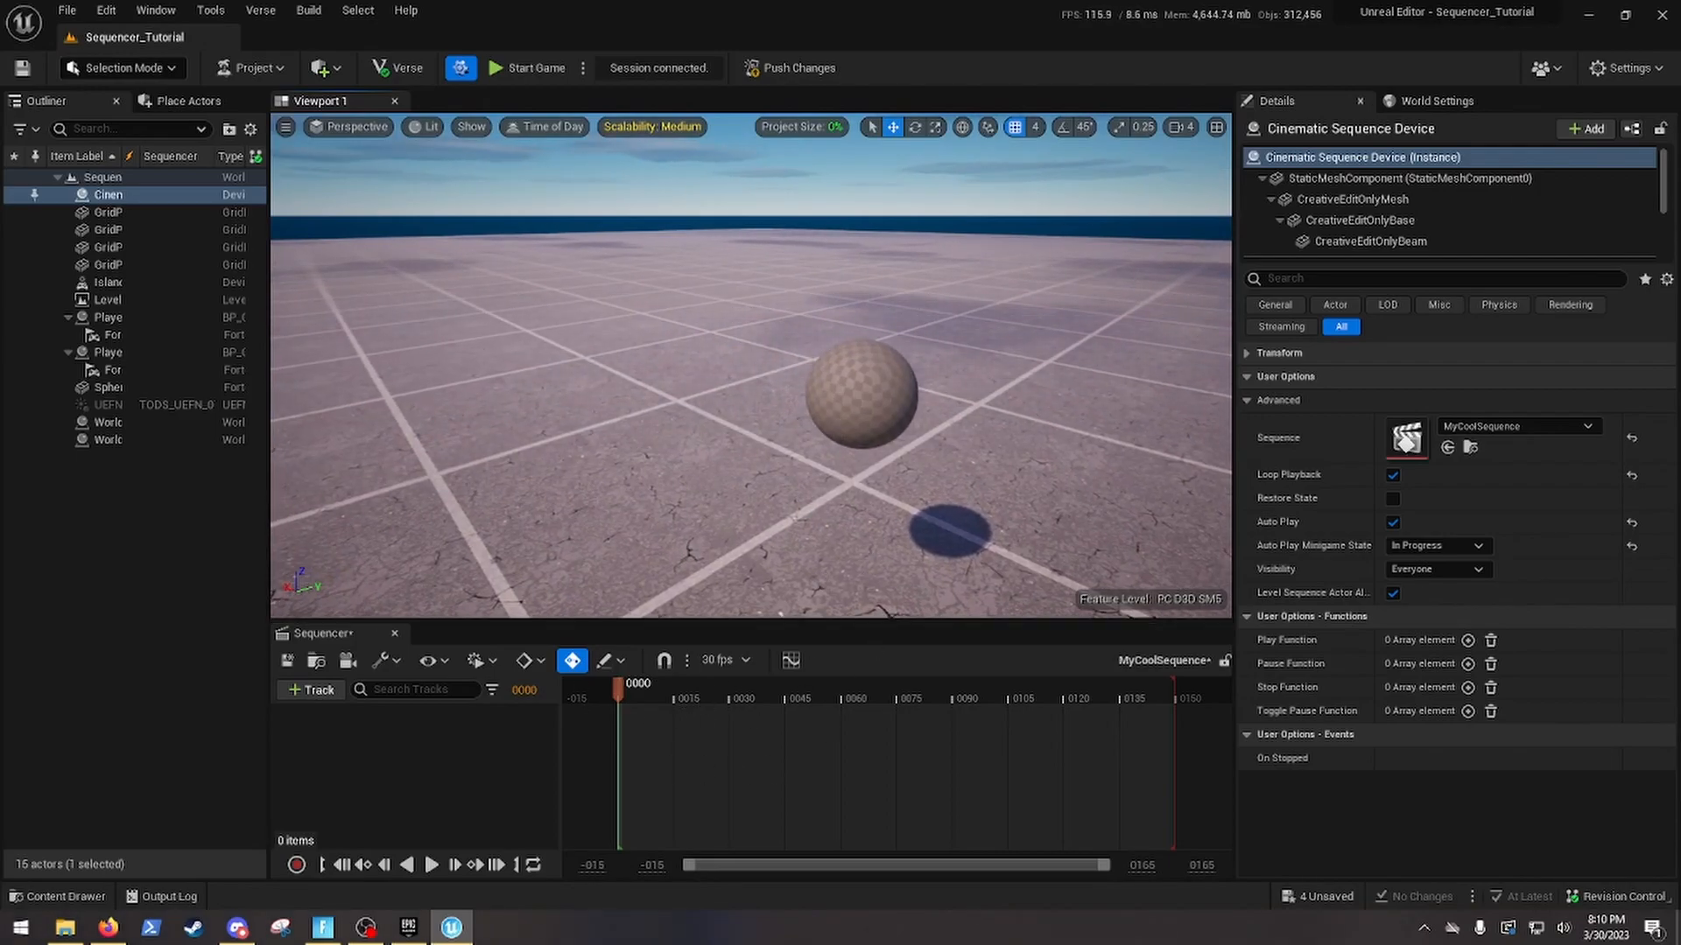
pyautogui.click(841, 421)
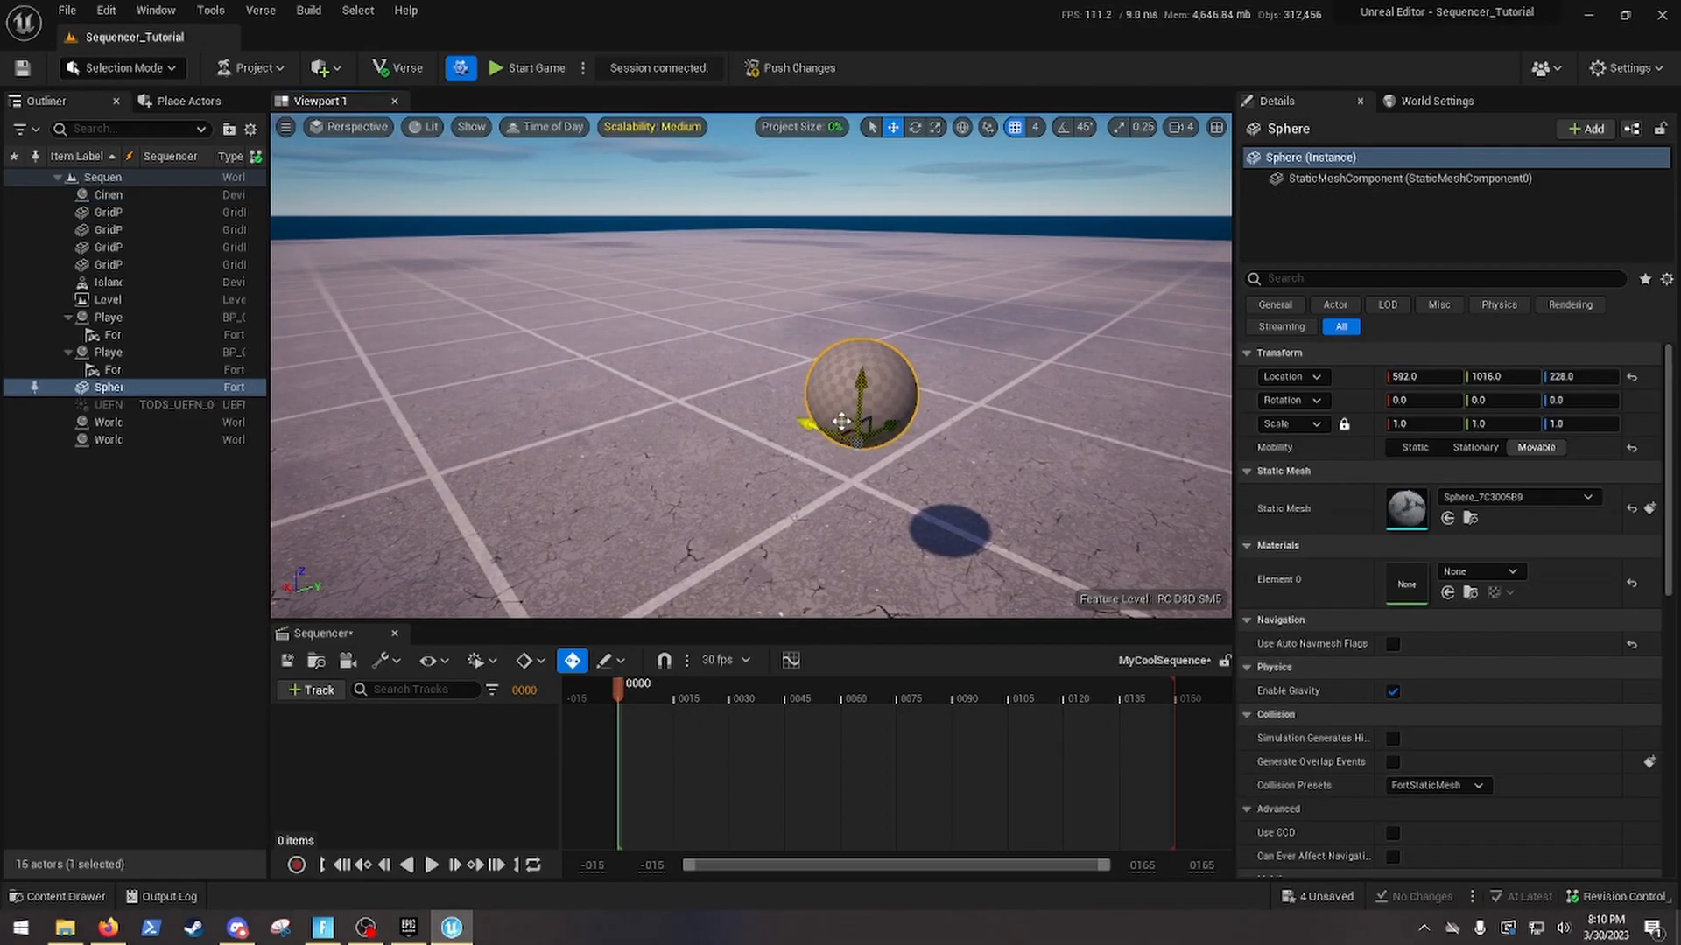
pyautogui.click(319, 691)
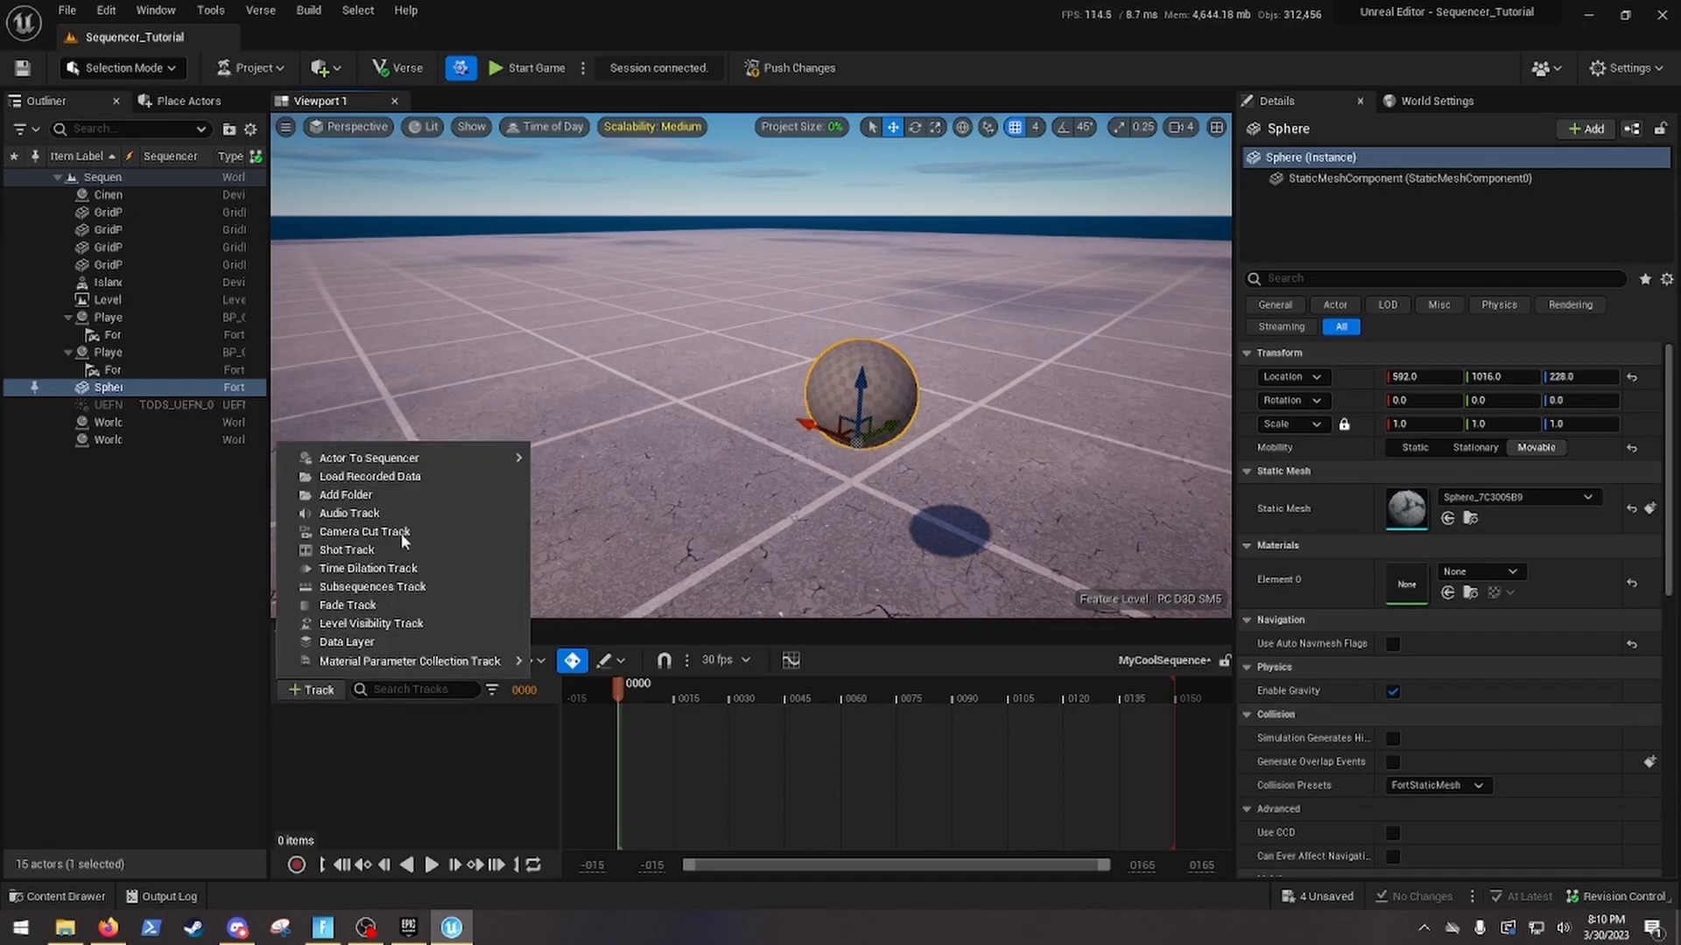
pyautogui.moveTo(421, 458)
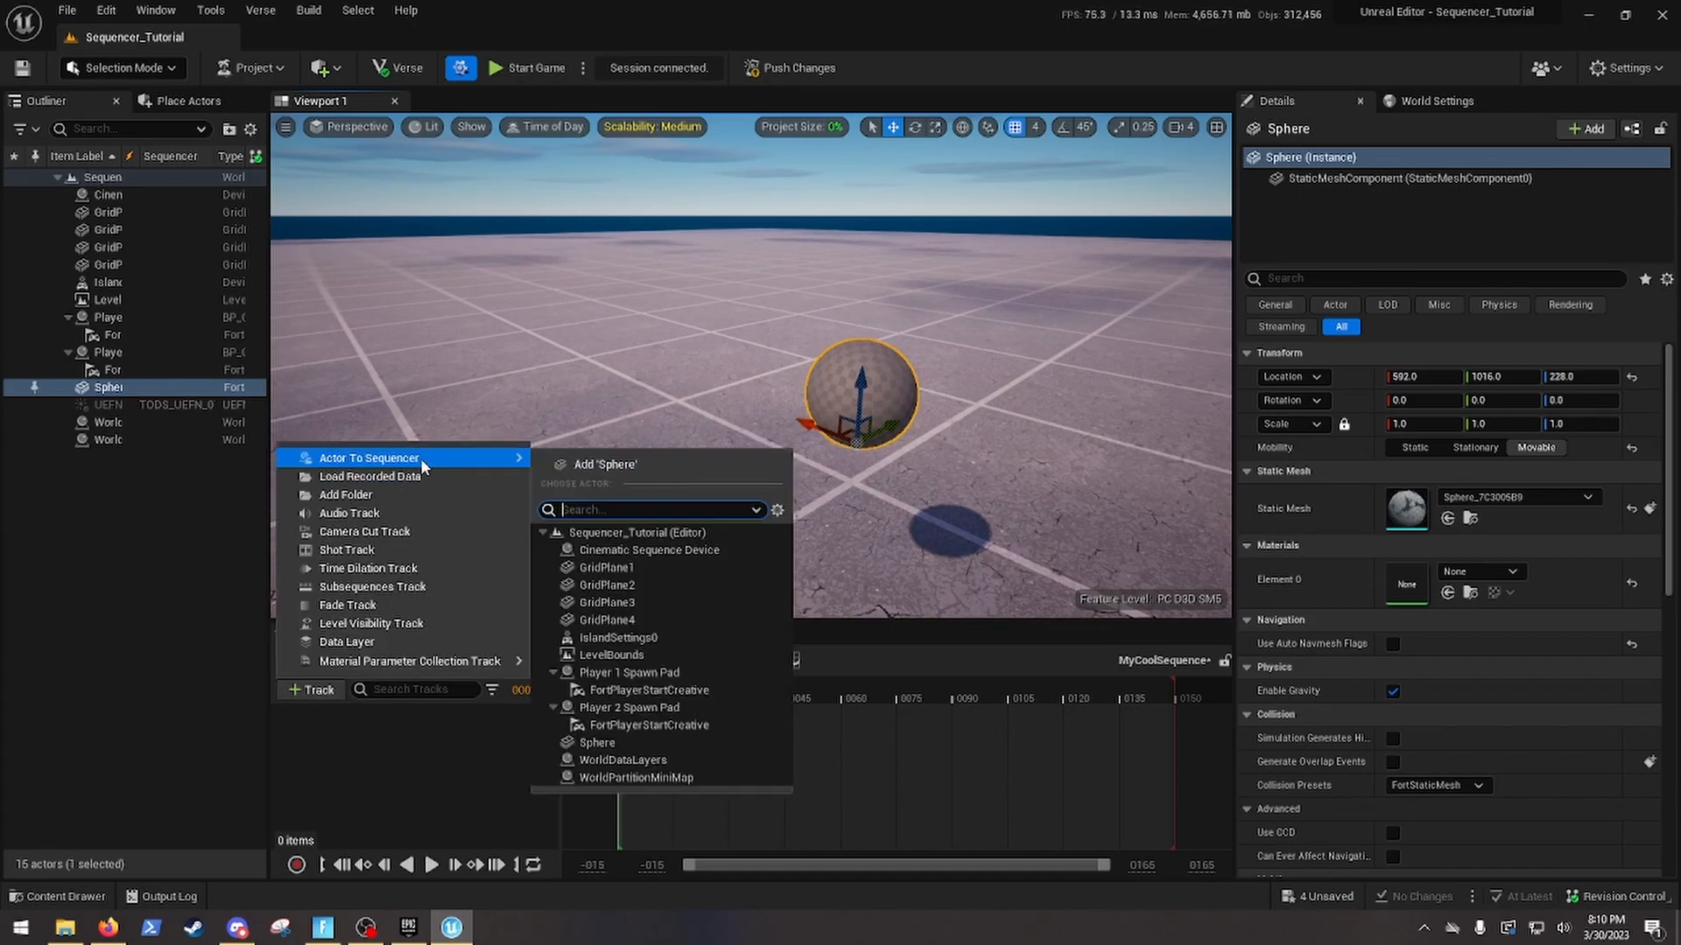
pyautogui.click(588, 465)
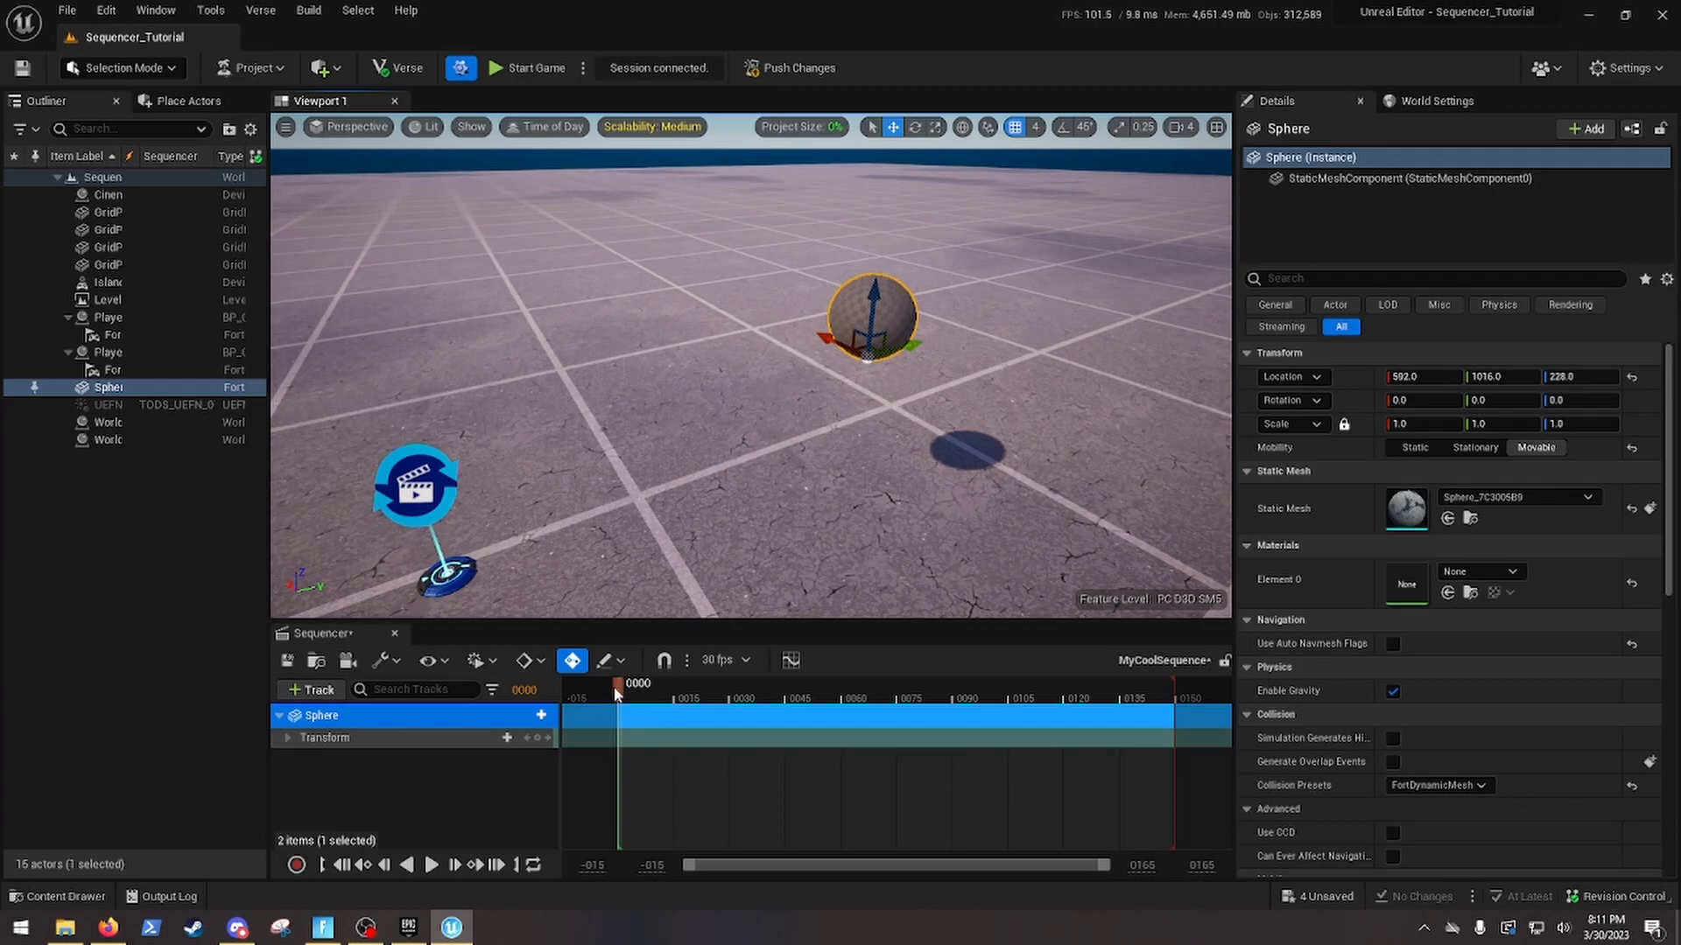
pyautogui.click(290, 740)
pyautogui.click(288, 739)
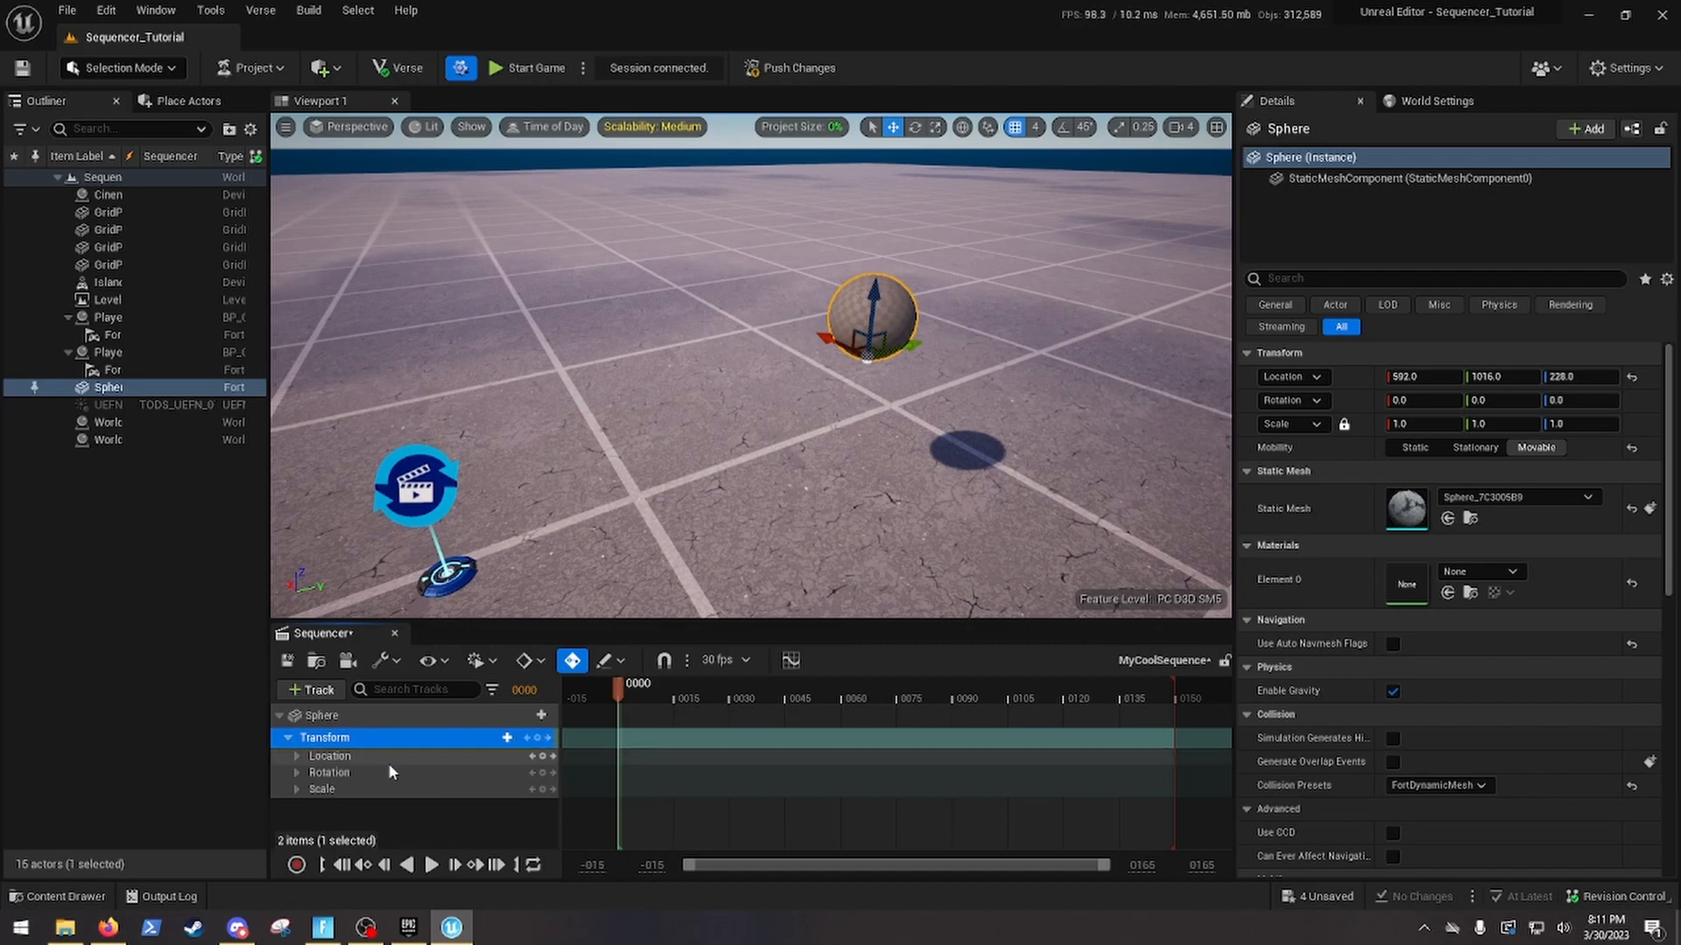
# Scrub the playhead along the timeline, return it to frame 0, and jump to the end of the sequence
pyautogui.moveTo(620, 695); pyautogui.dragTo(763, 698)
pyautogui.moveTo(1026, 702); pyautogui.dragTo(980, 706)
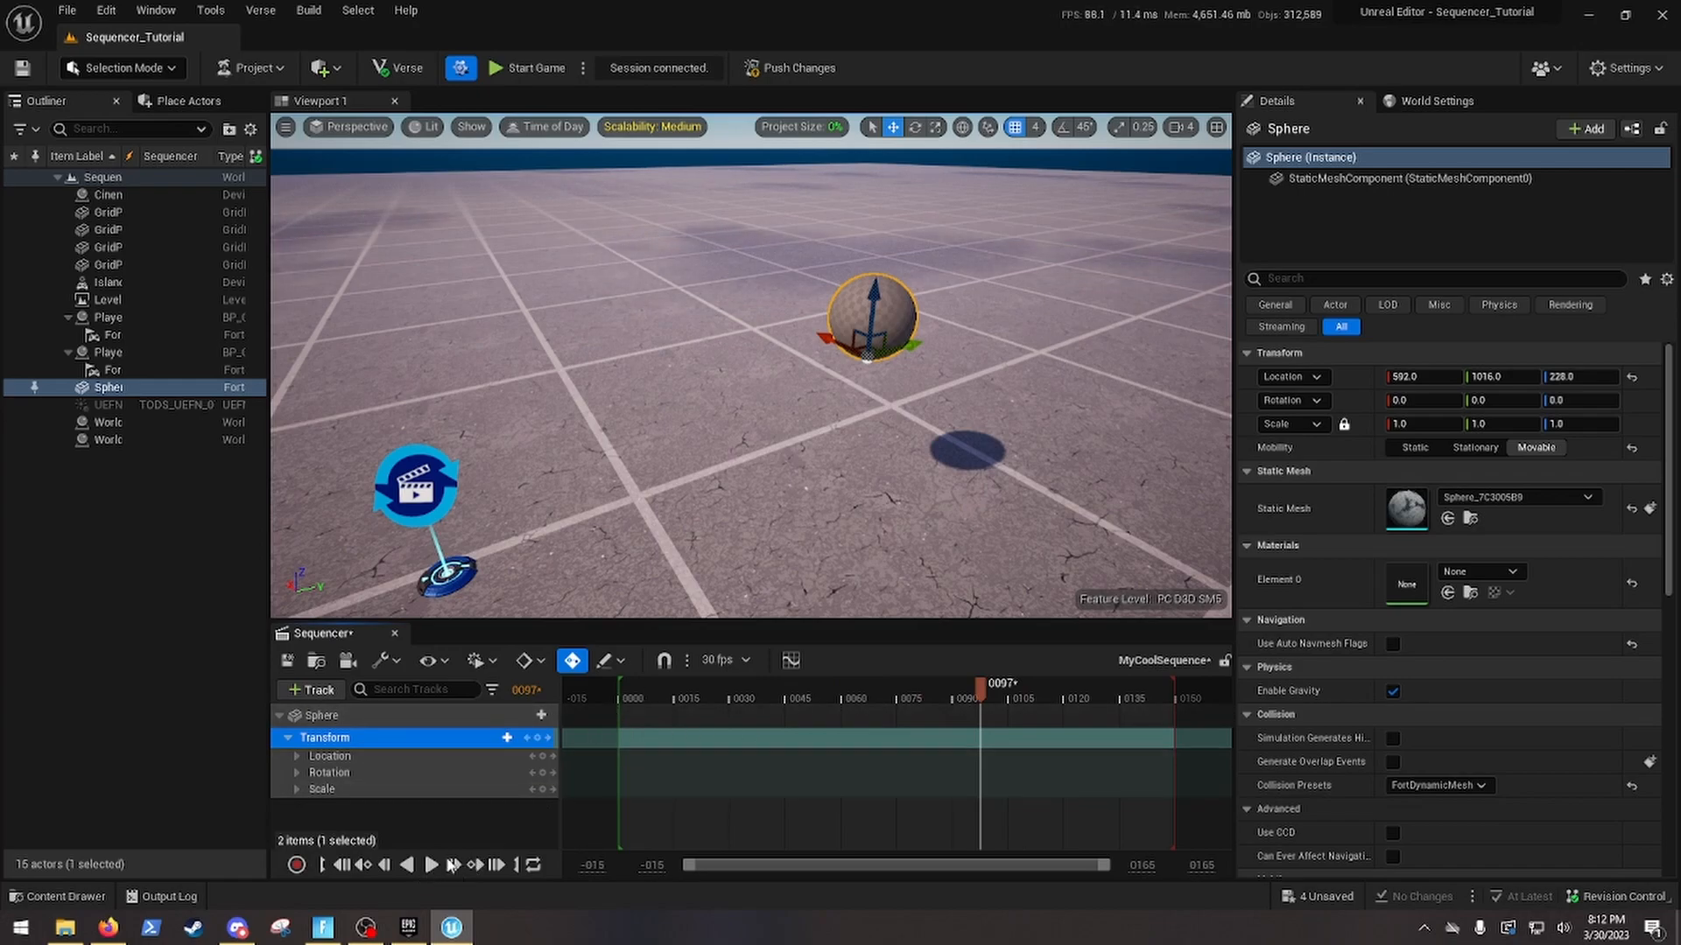
pyautogui.moveTo(635, 690); pyautogui.dragTo(620, 691)
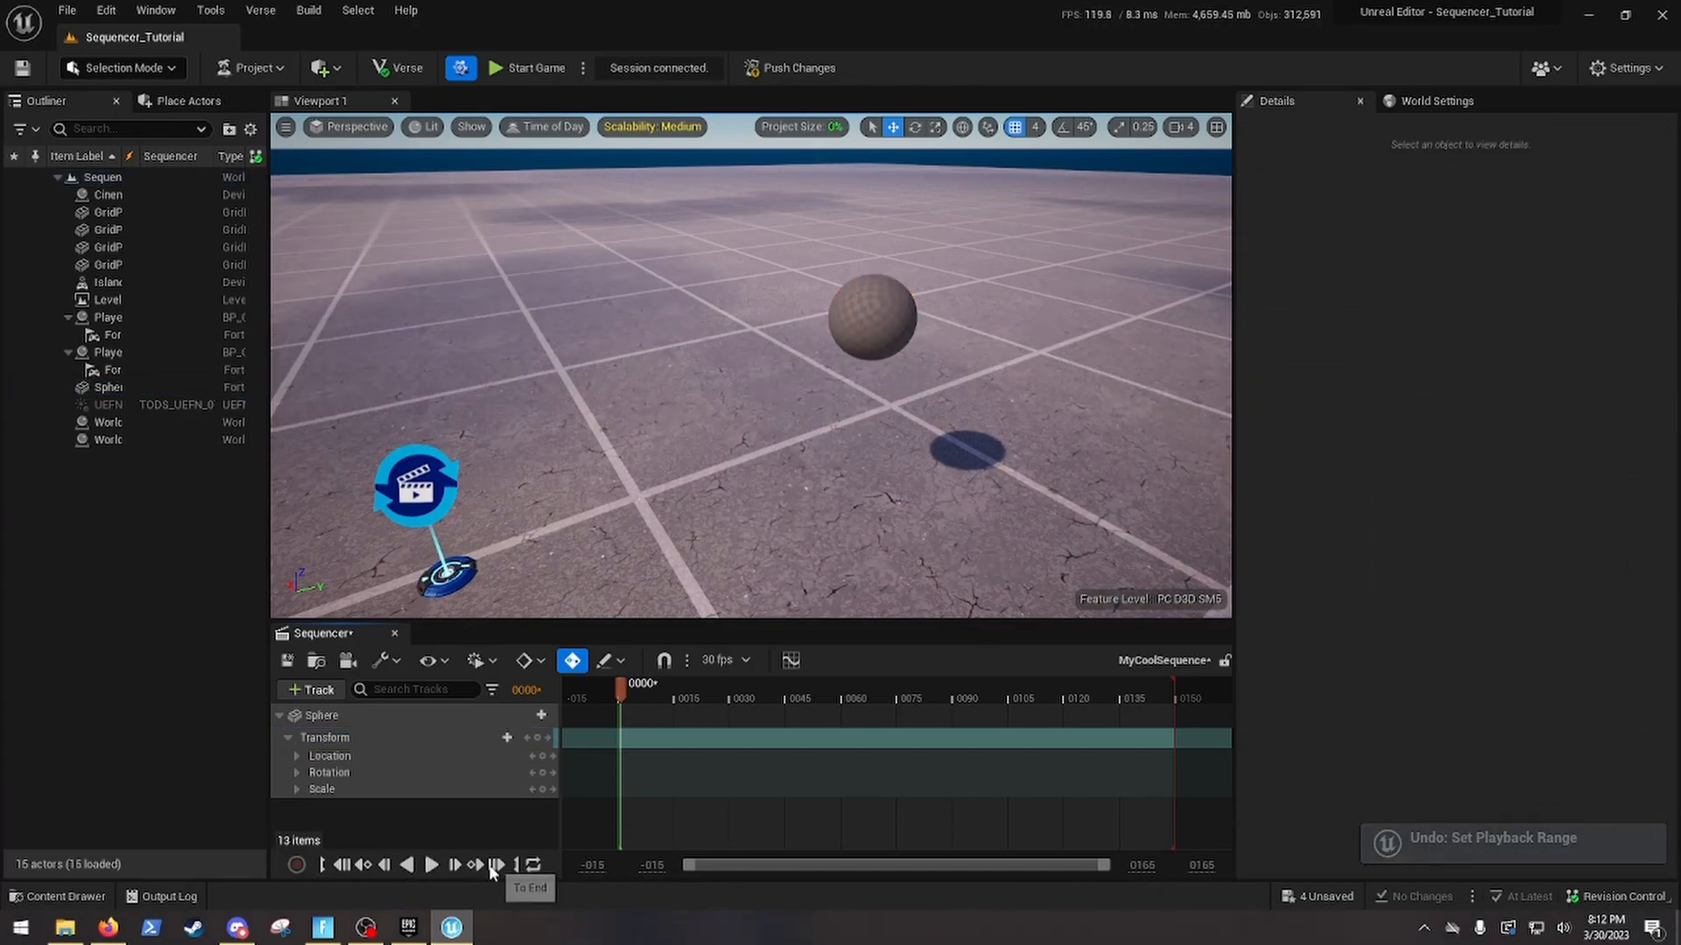
pyautogui.click(492, 871)
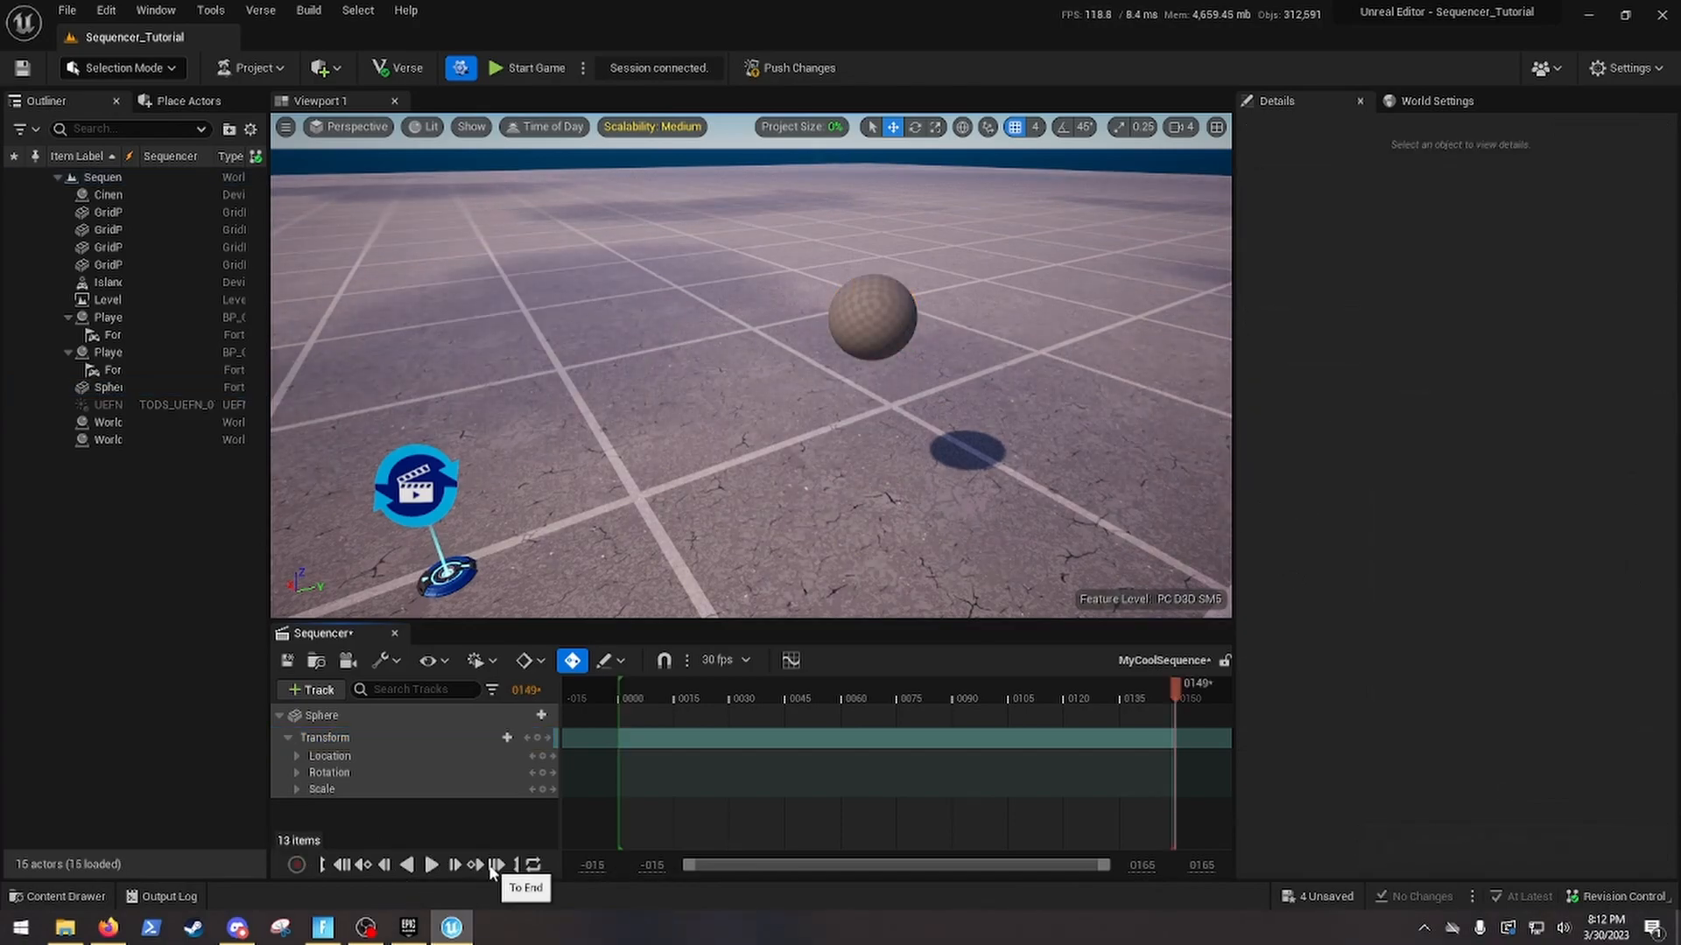
# Return the sequence to frame 0, select the sphere, expand its Scale channels, and give the Sequencer area more height
pyautogui.click(342, 865)
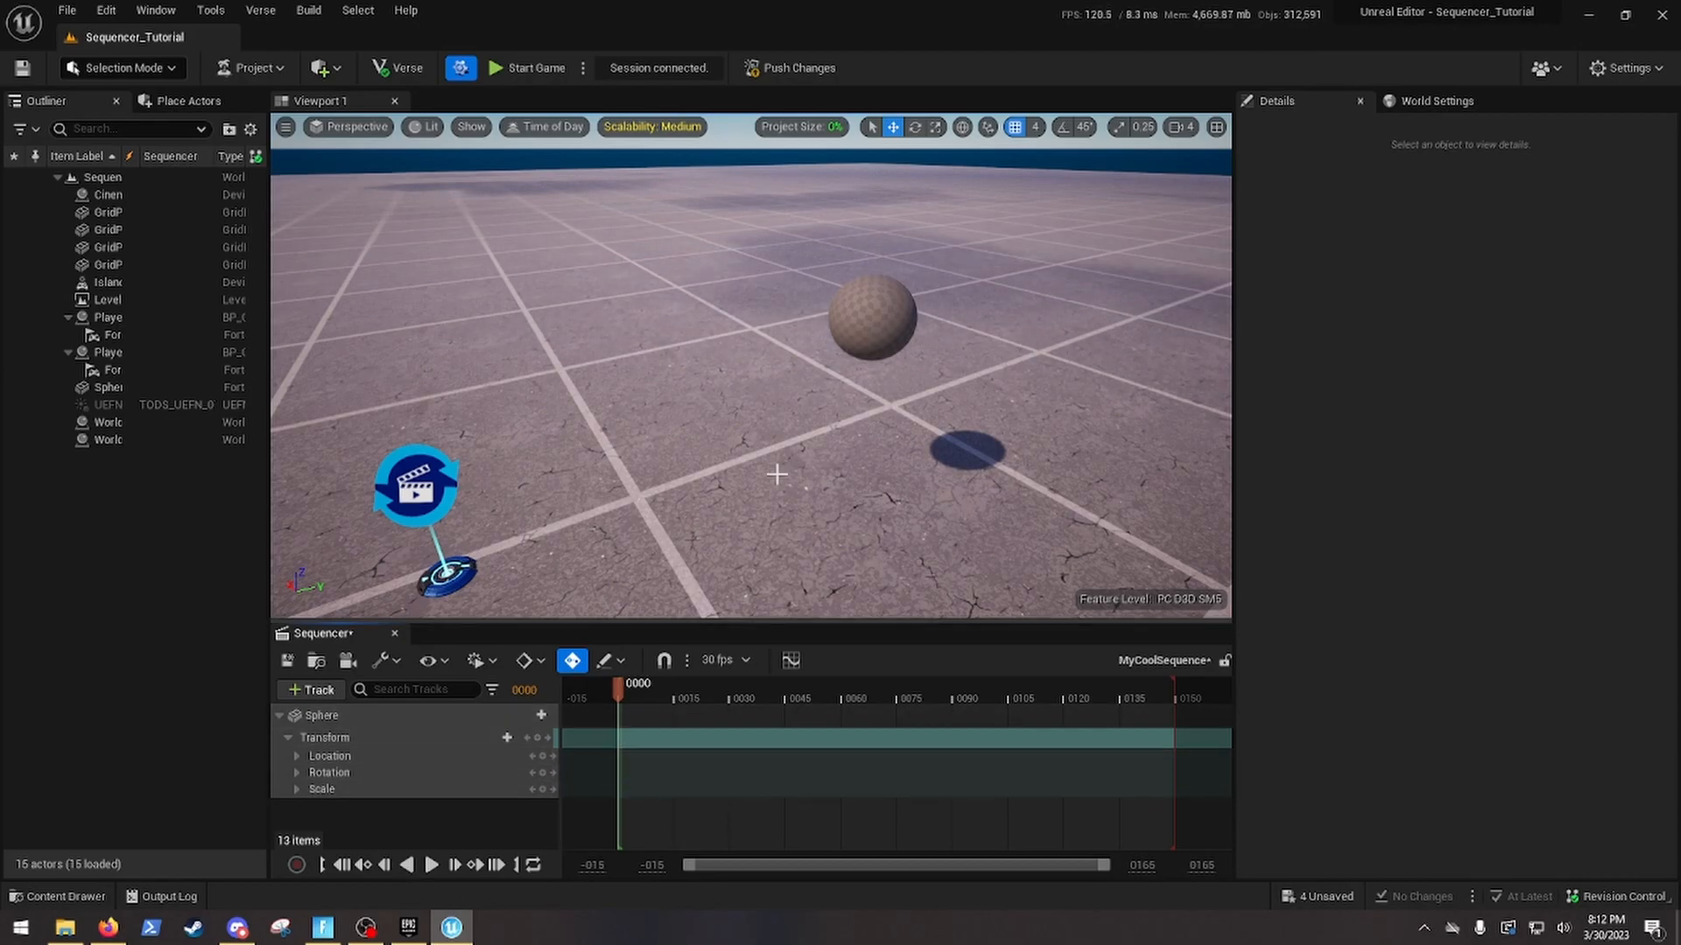
pyautogui.click(843, 326)
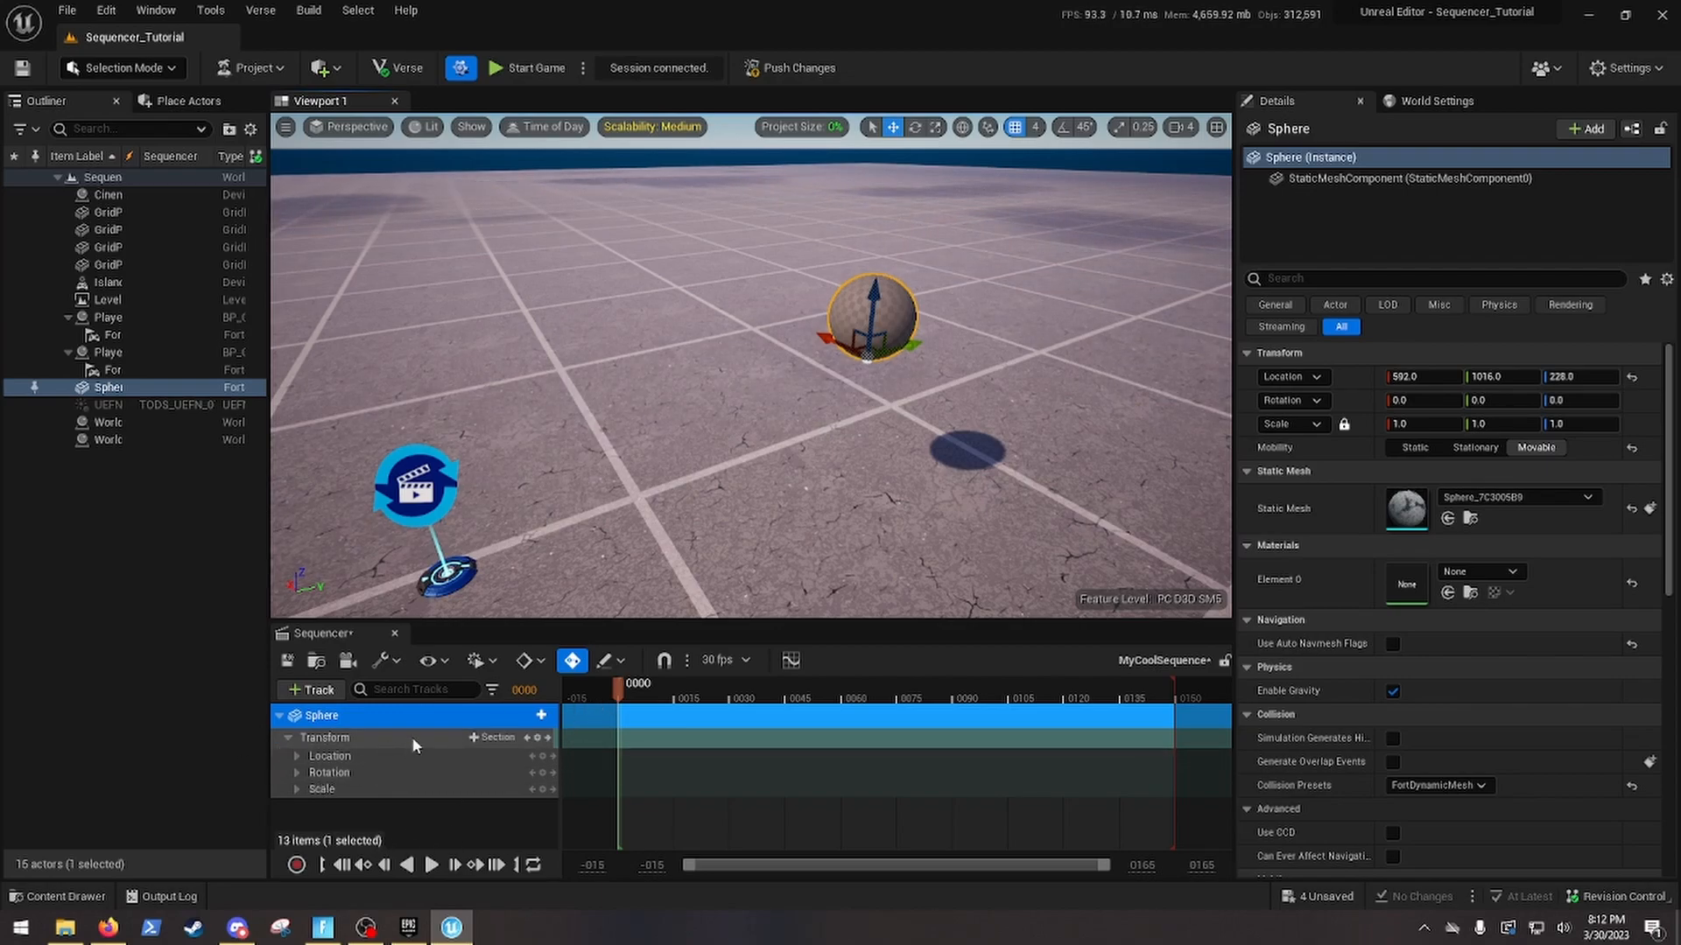
pyautogui.click(300, 789)
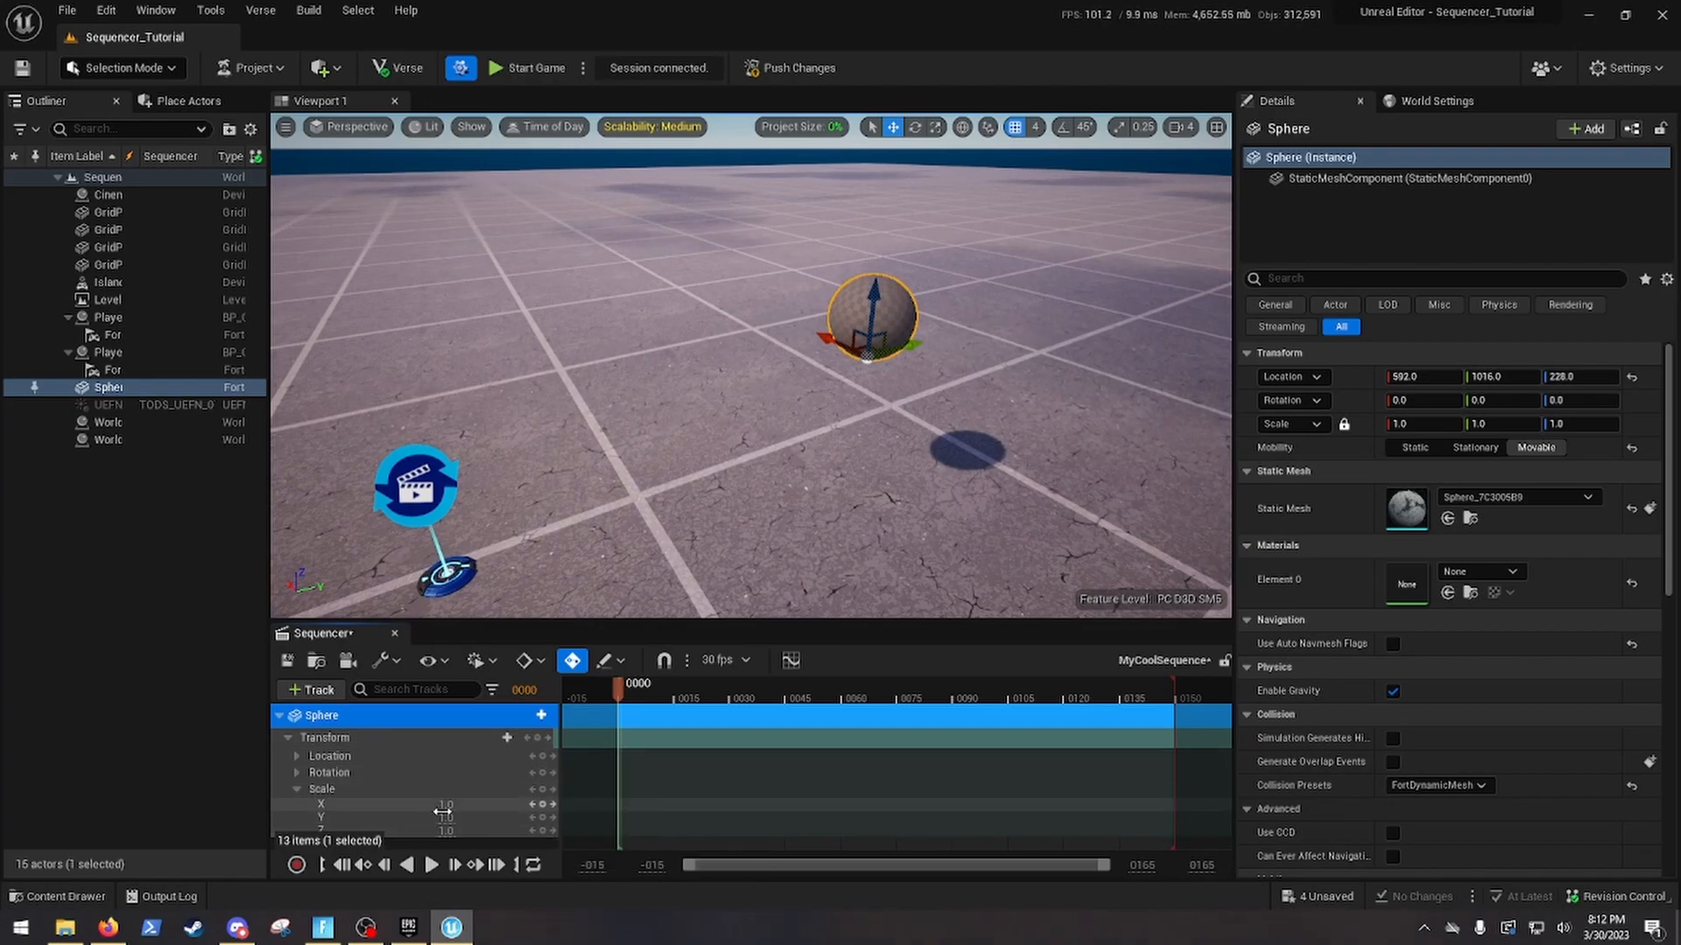
pyautogui.moveTo(532, 621); pyautogui.dragTo(524, 552)
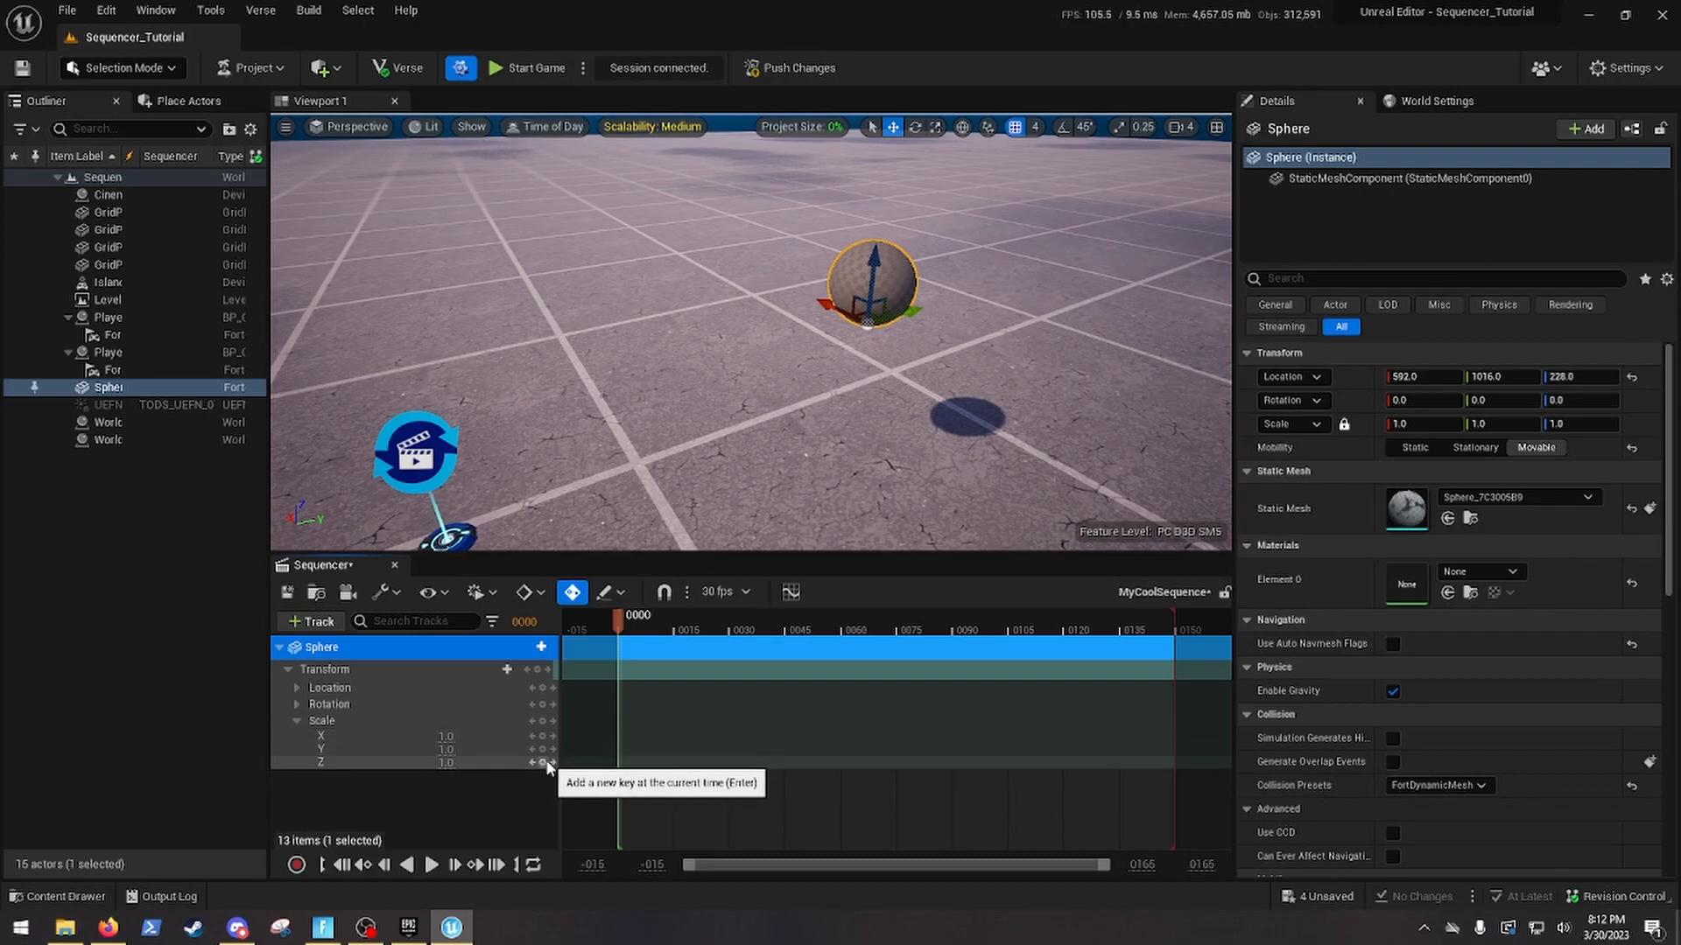
# Collapse Scale, expand the Location channels, and key the sphere's Z location at frame 0 by lowering it to 224
pyautogui.click(317, 720)
pyautogui.click(296, 720)
pyautogui.click(278, 649)
pyautogui.click(277, 649)
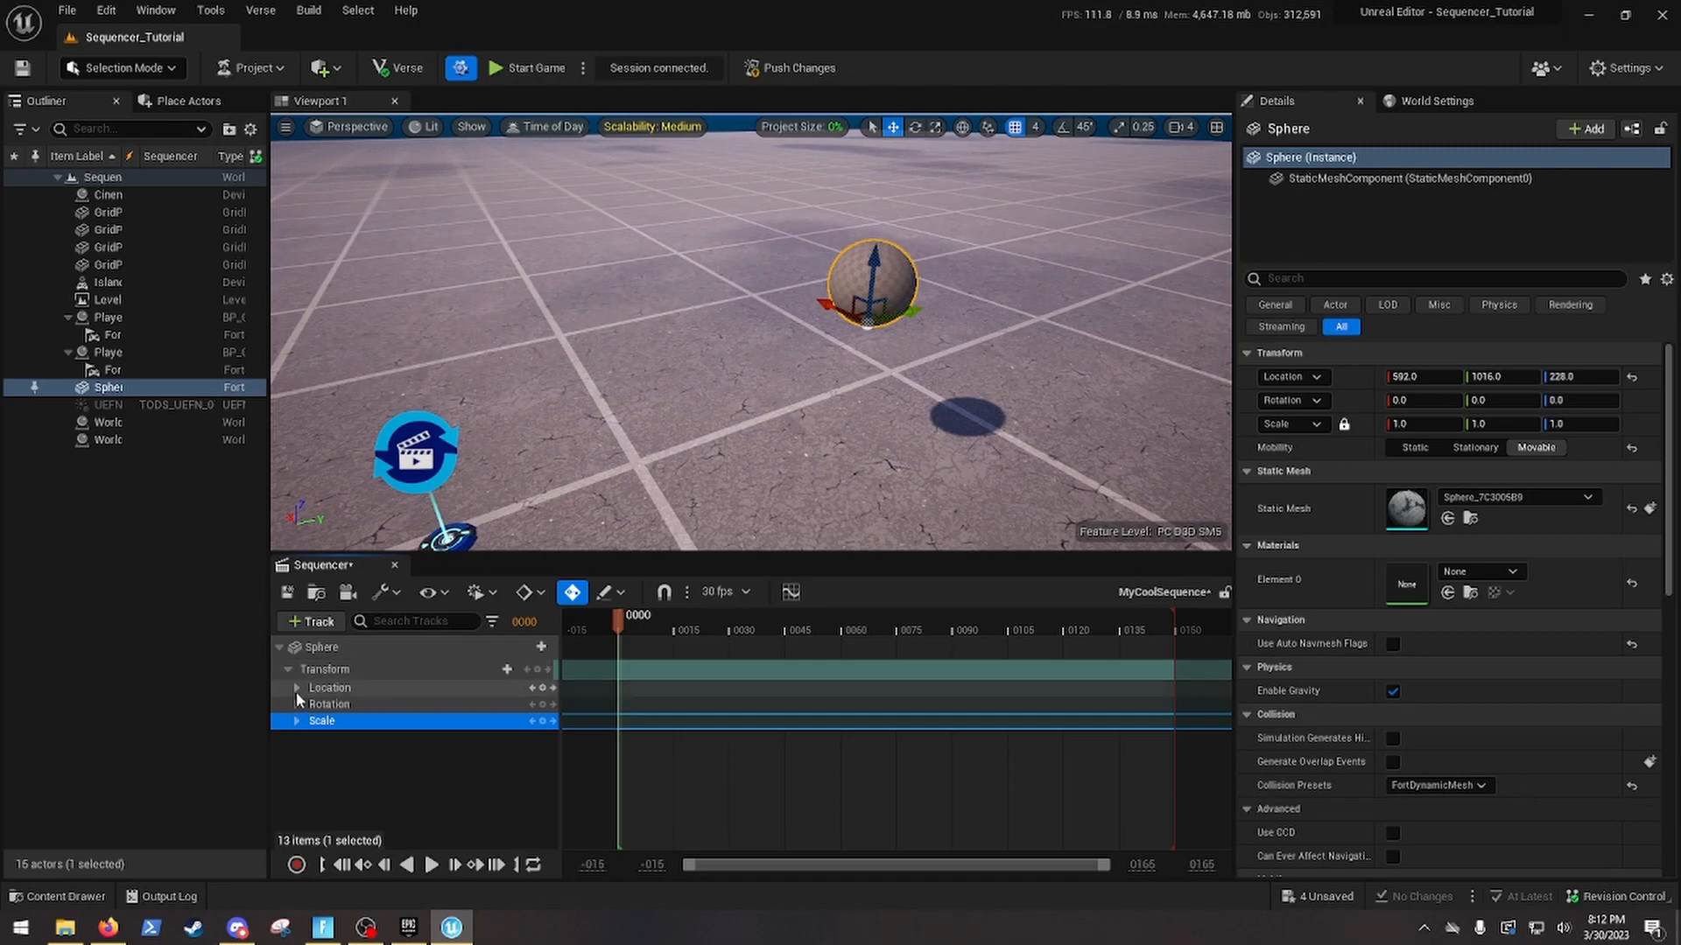
pyautogui.click(296, 689)
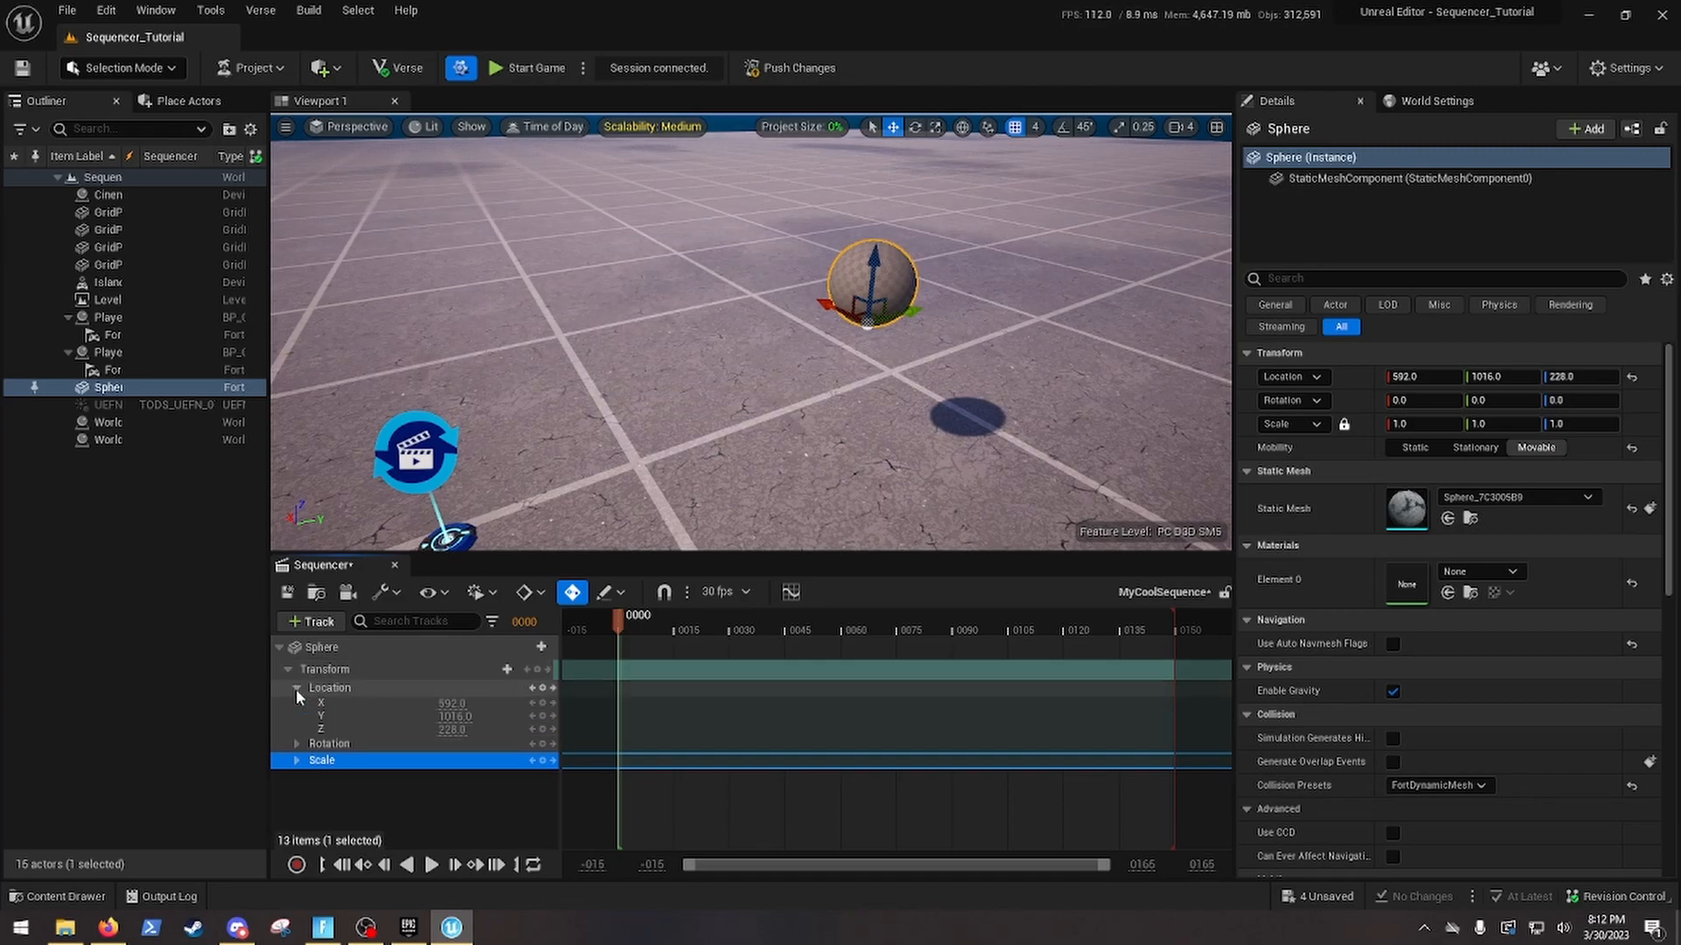
pyautogui.click(402, 727)
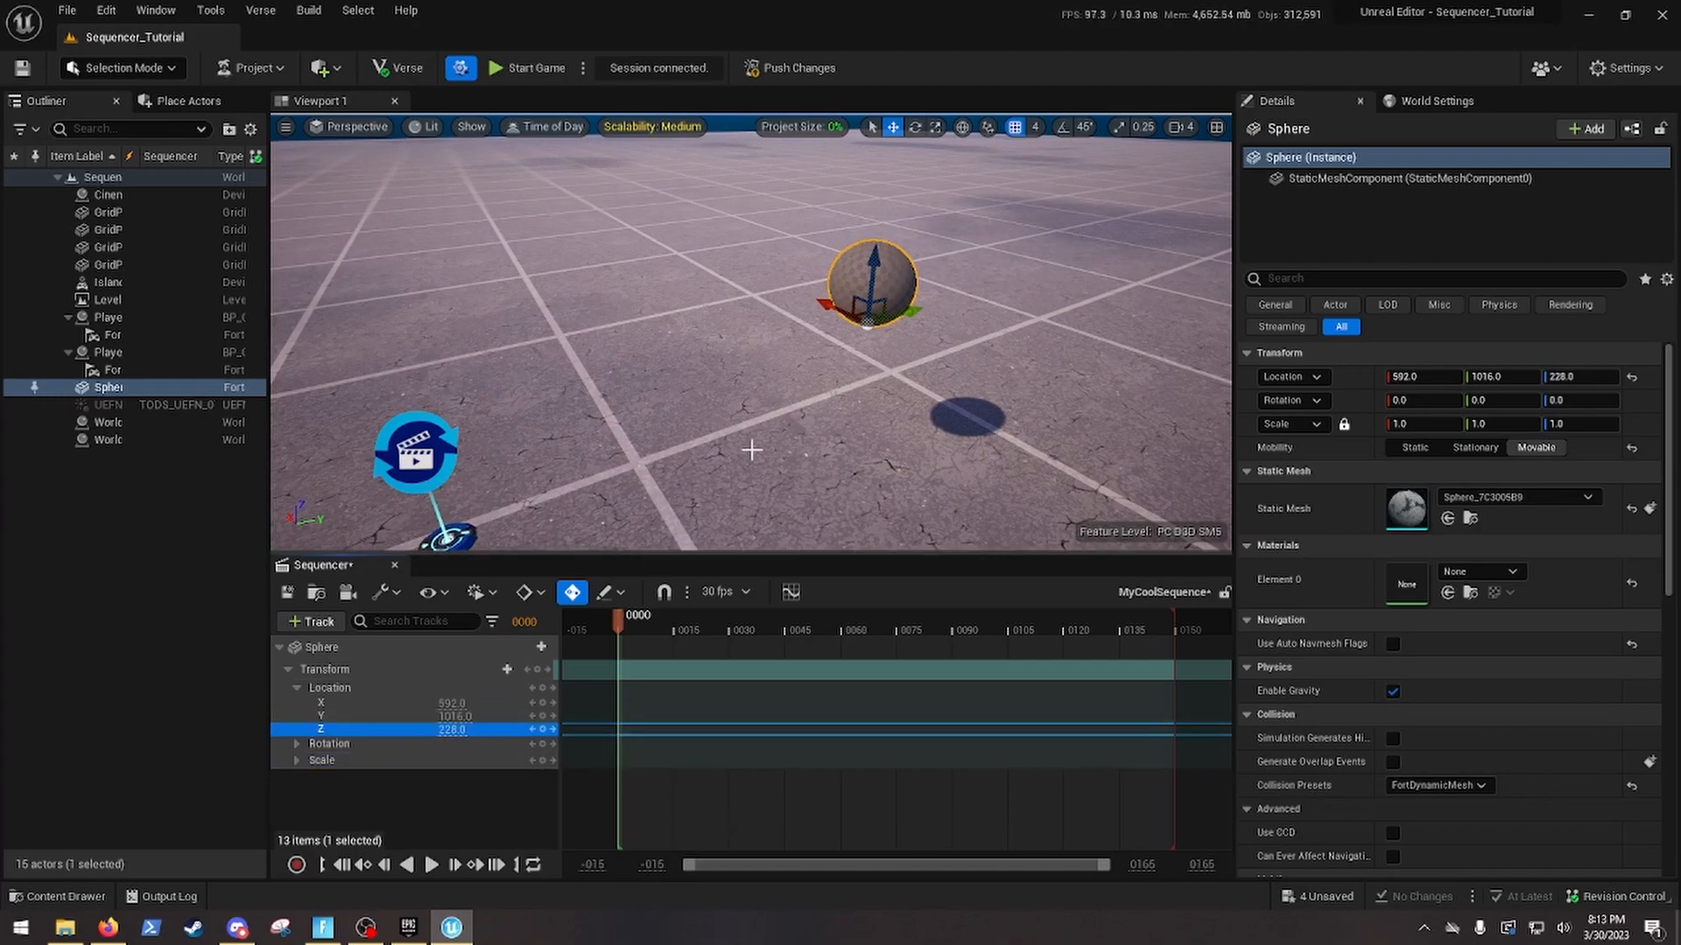
pyautogui.moveTo(869, 267)
pyautogui.mouseDown()
pyautogui.moveTo(869, 224)
pyautogui.moveTo(851, 276)
pyautogui.mouseUp()
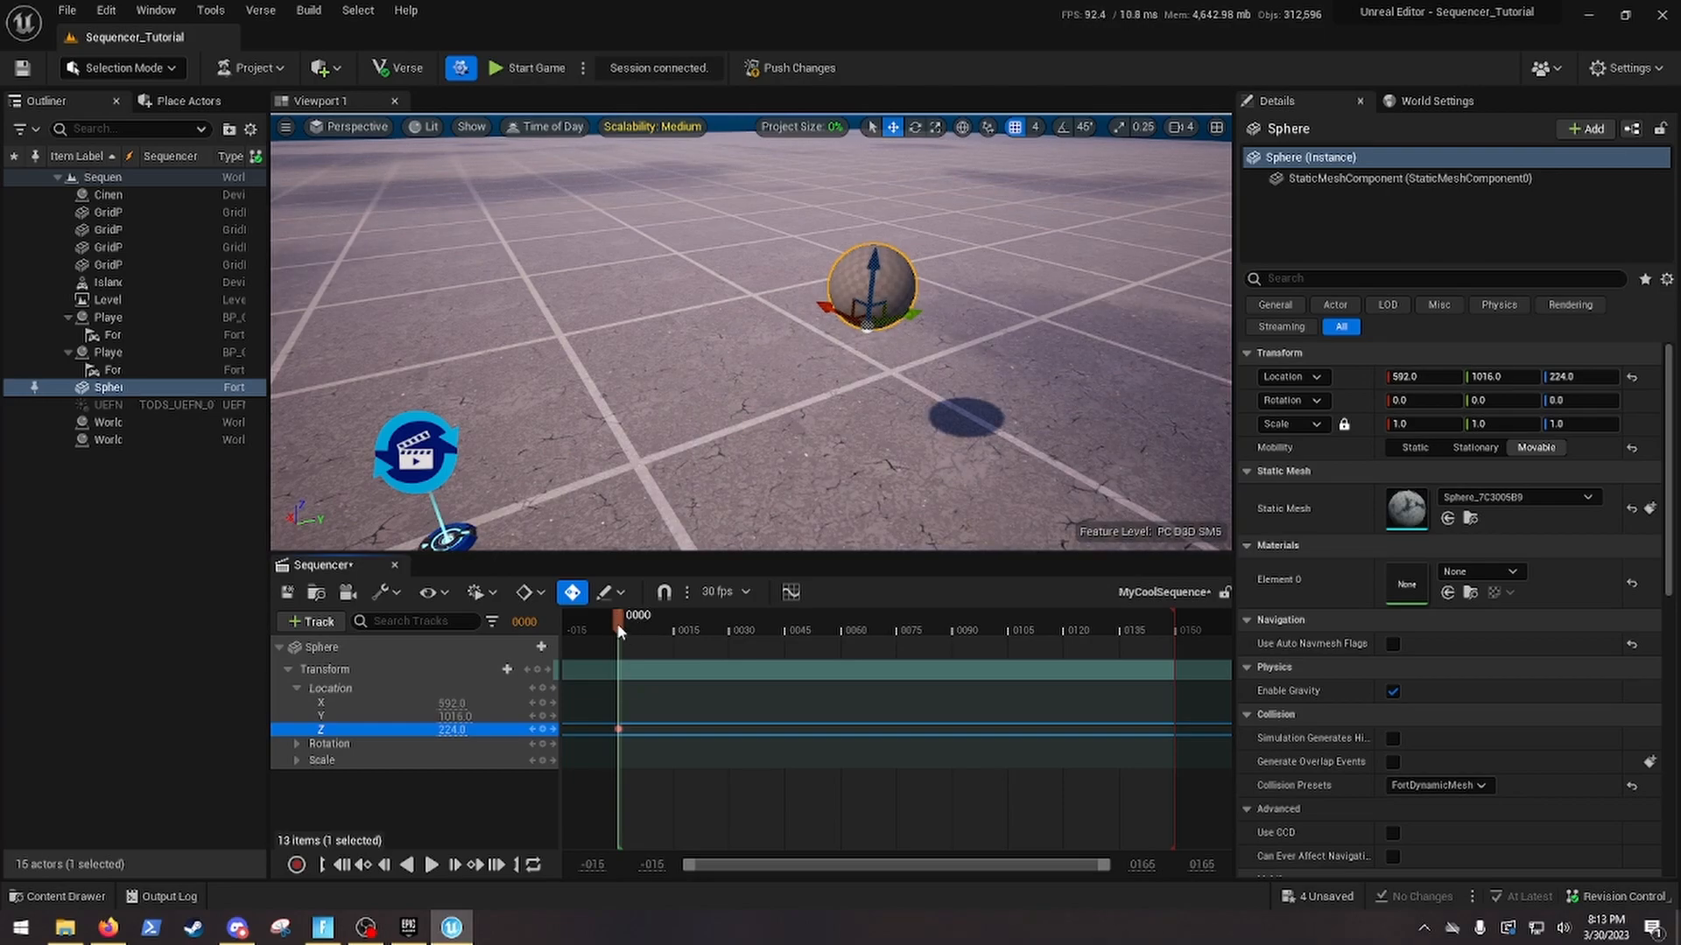
# Key the sphere's Z location at frame 75 by lowering the sphere to 152
pyautogui.moveTo(625, 629); pyautogui.dragTo(650, 631)
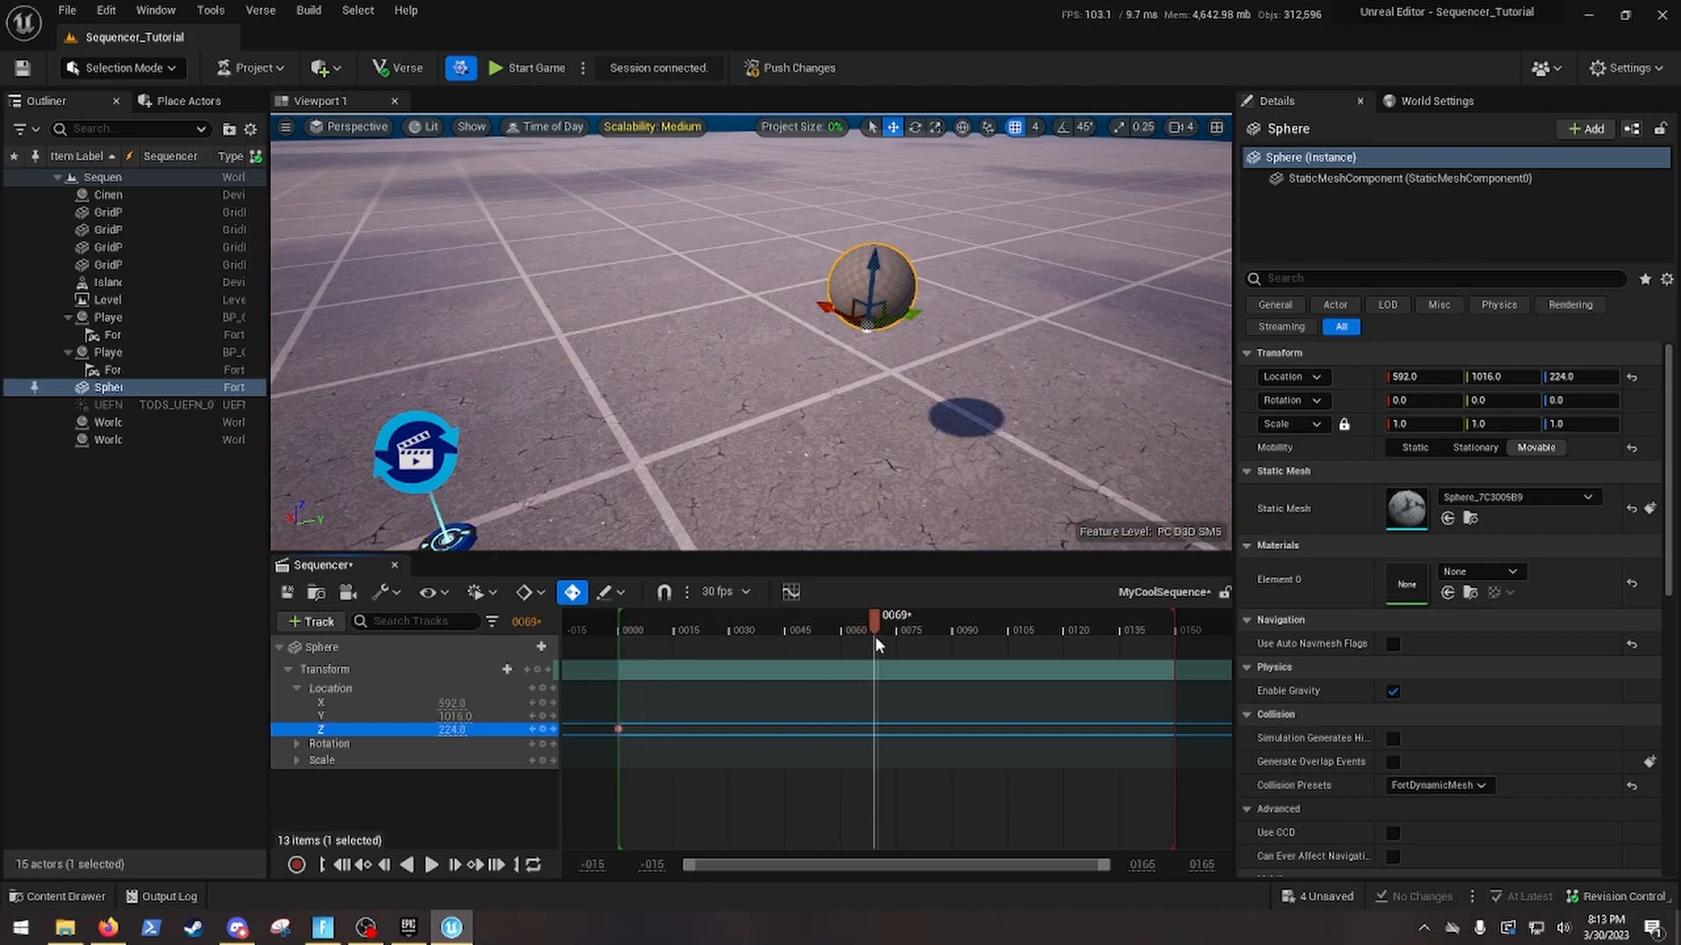
pyautogui.moveTo(891, 636); pyautogui.dragTo(900, 619)
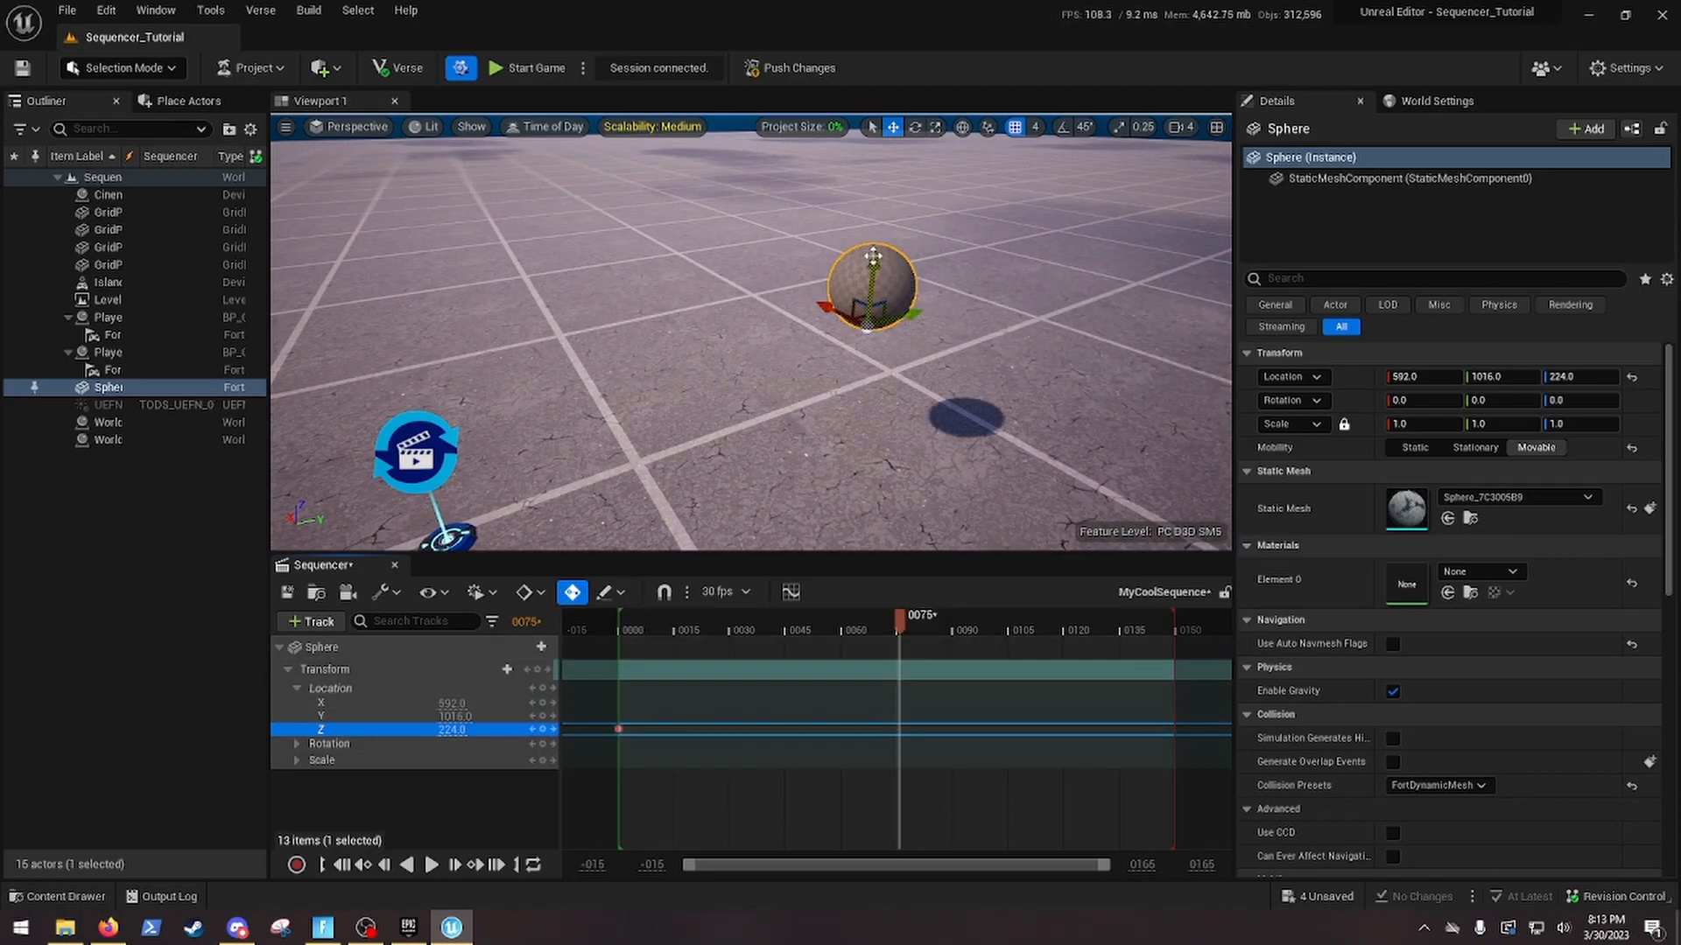
pyautogui.moveTo(874, 256); pyautogui.dragTo(874, 312)
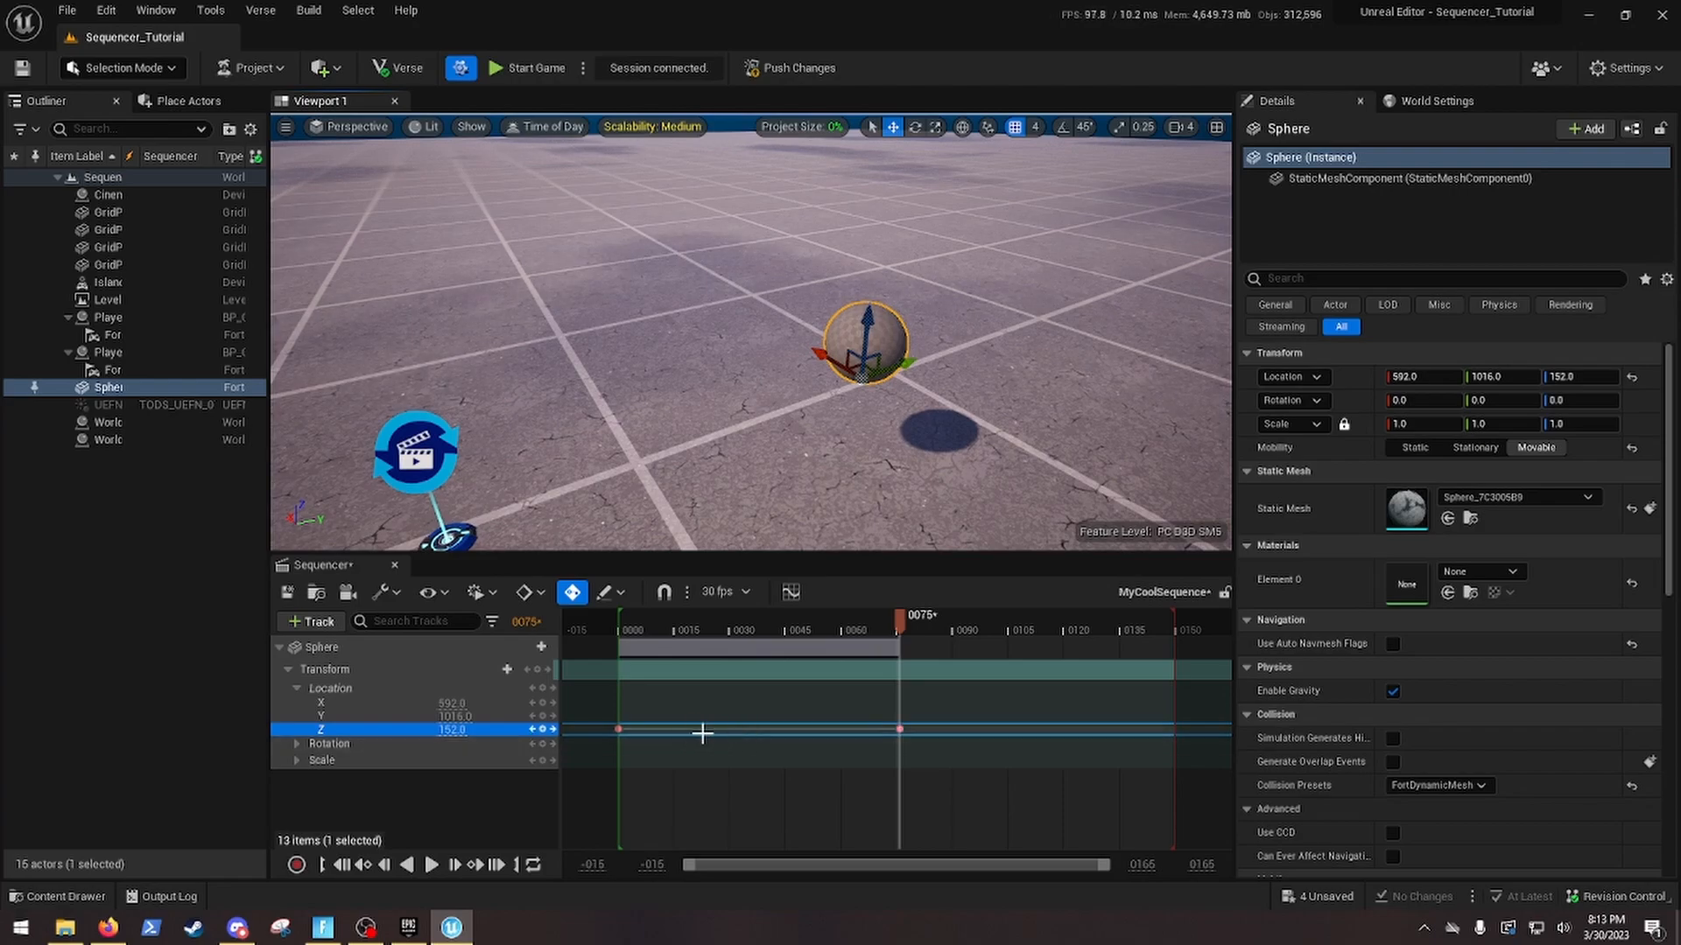
# Copy the Z location key from frame 0 and paste it at the end of the sequence
pyautogui.moveTo(894, 618); pyautogui.dragTo(1174, 622)
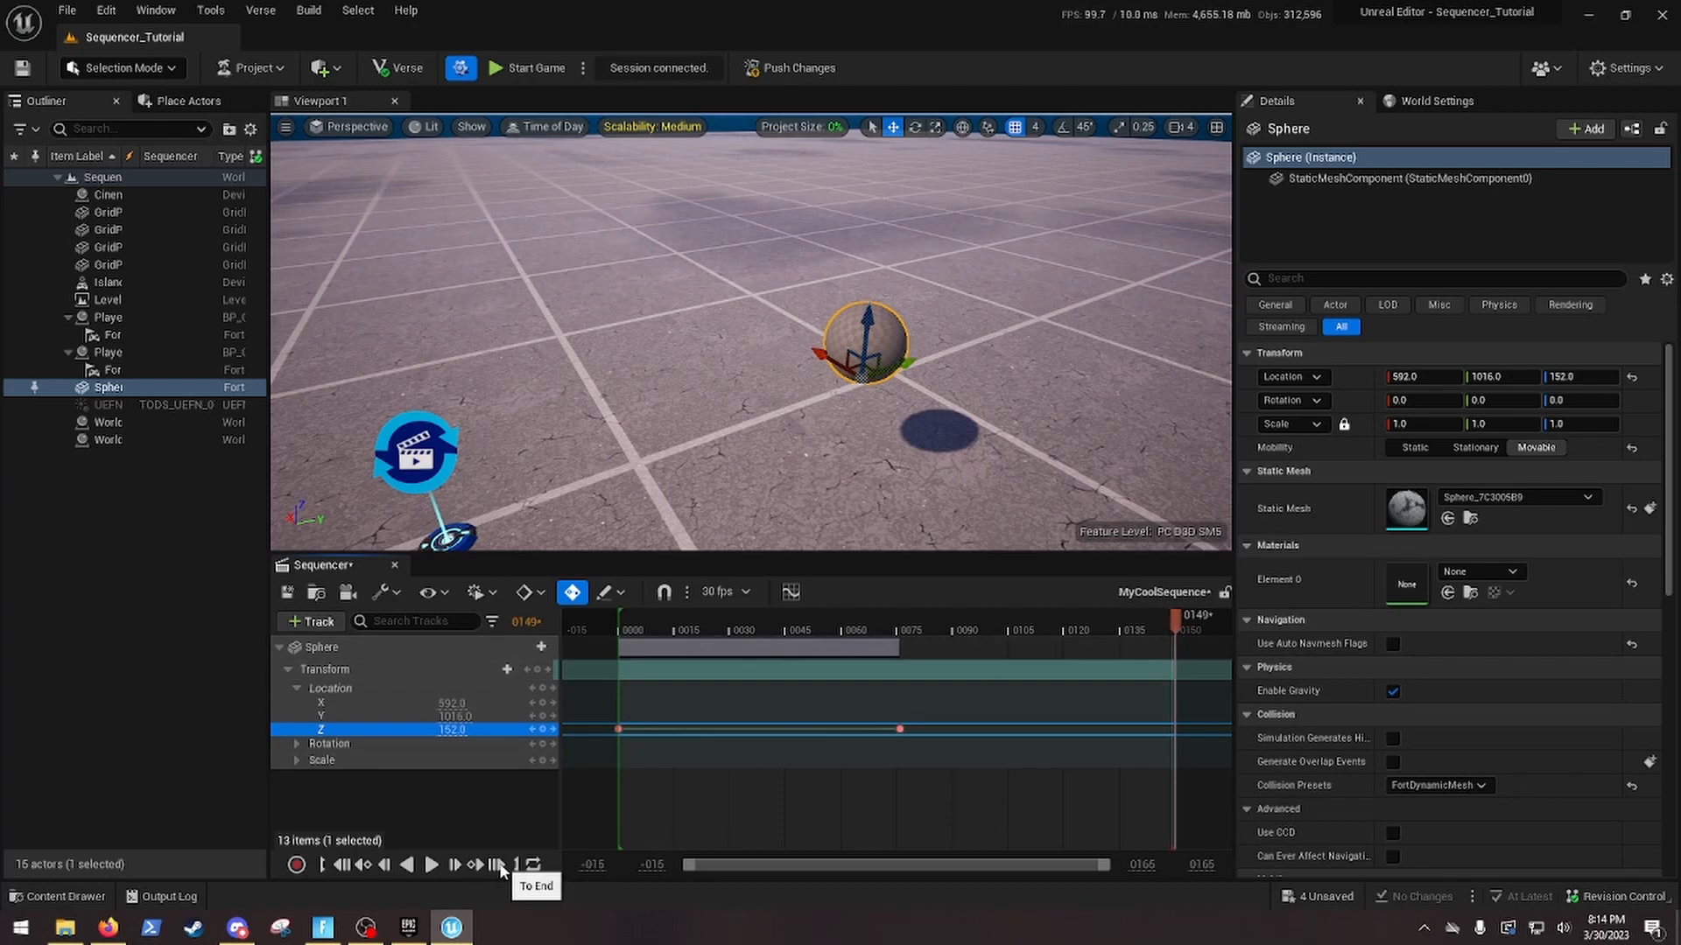
pyautogui.rightClick(618, 730)
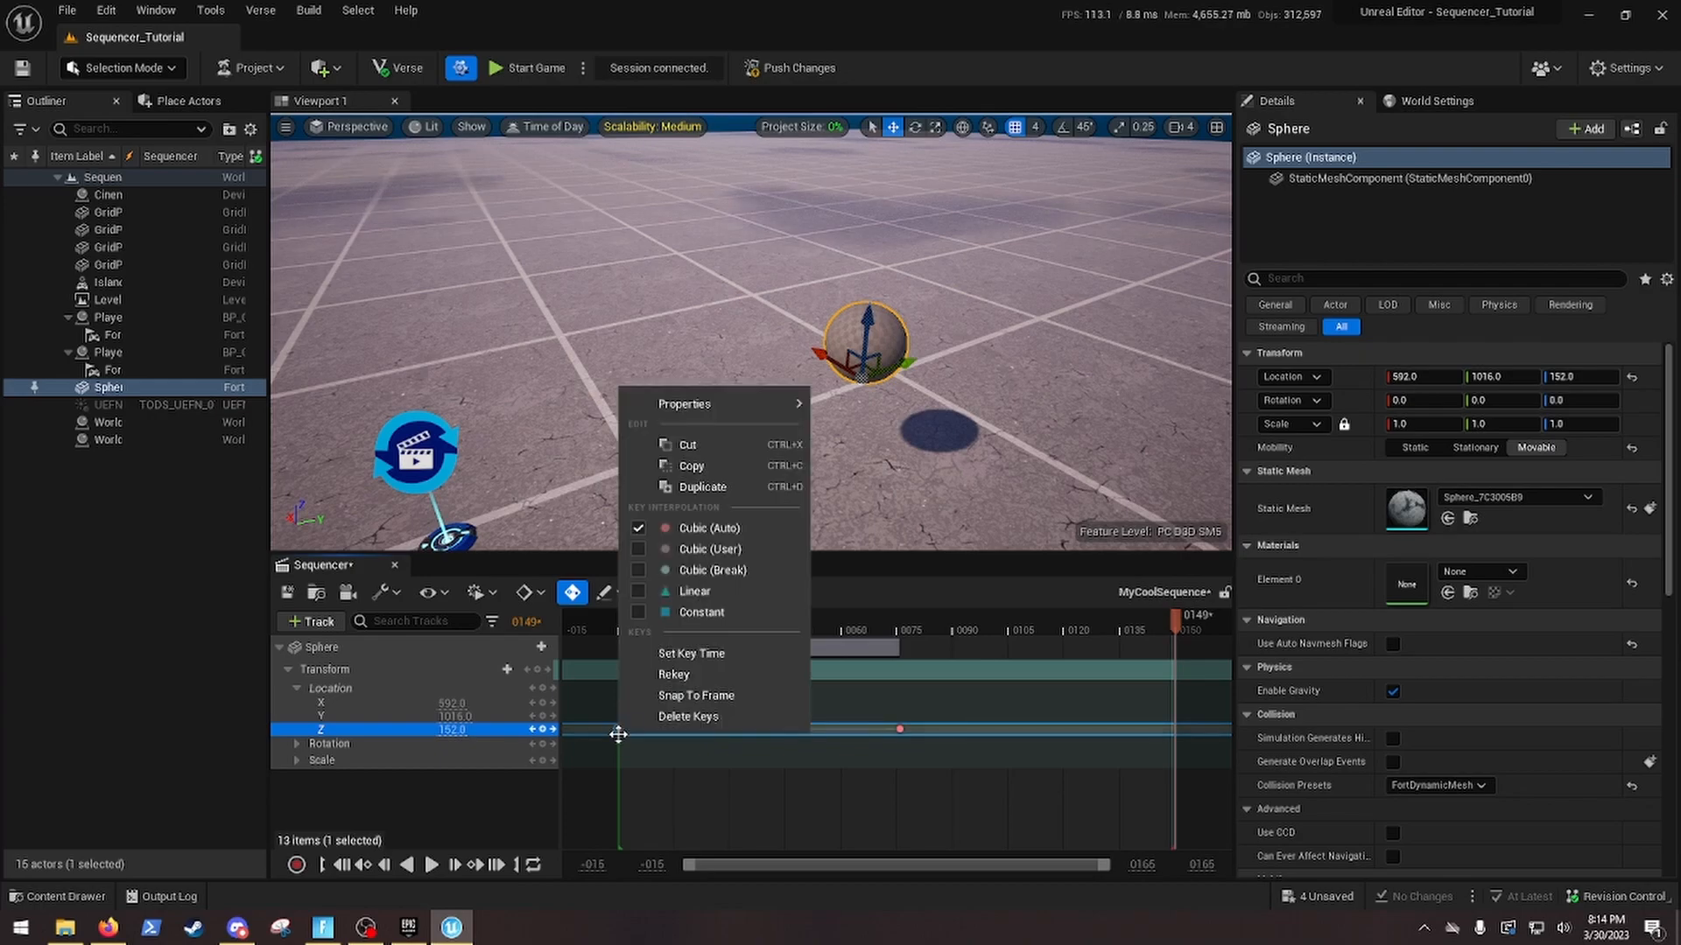
pyautogui.click(688, 466)
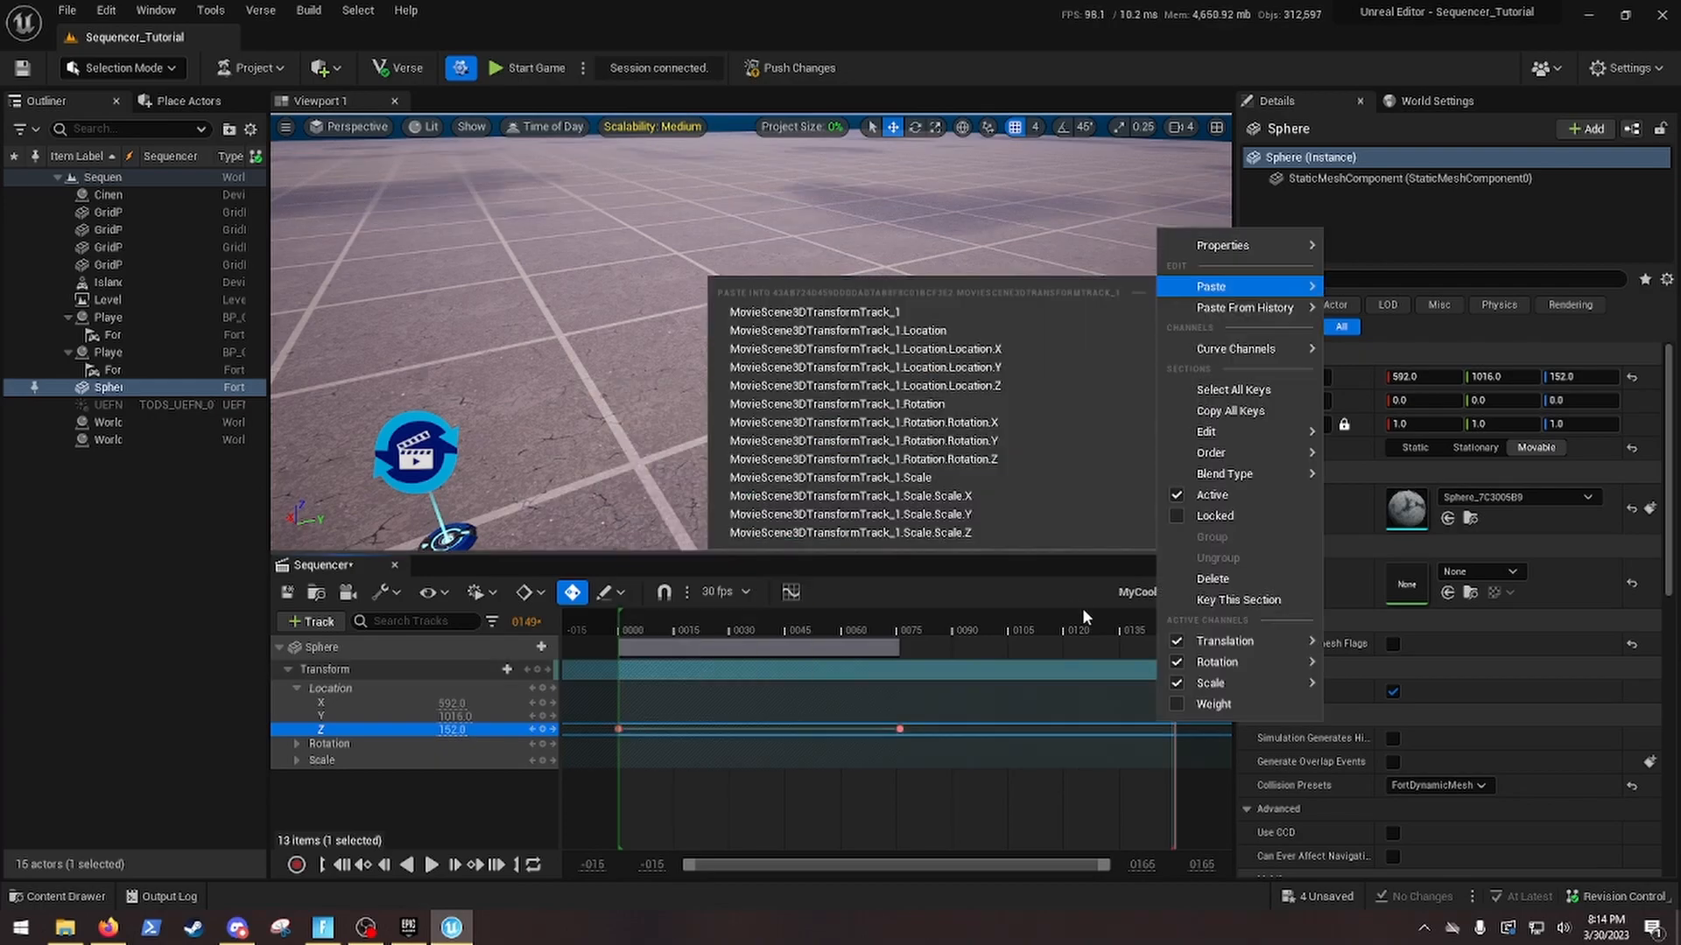
pyautogui.click(1053, 581)
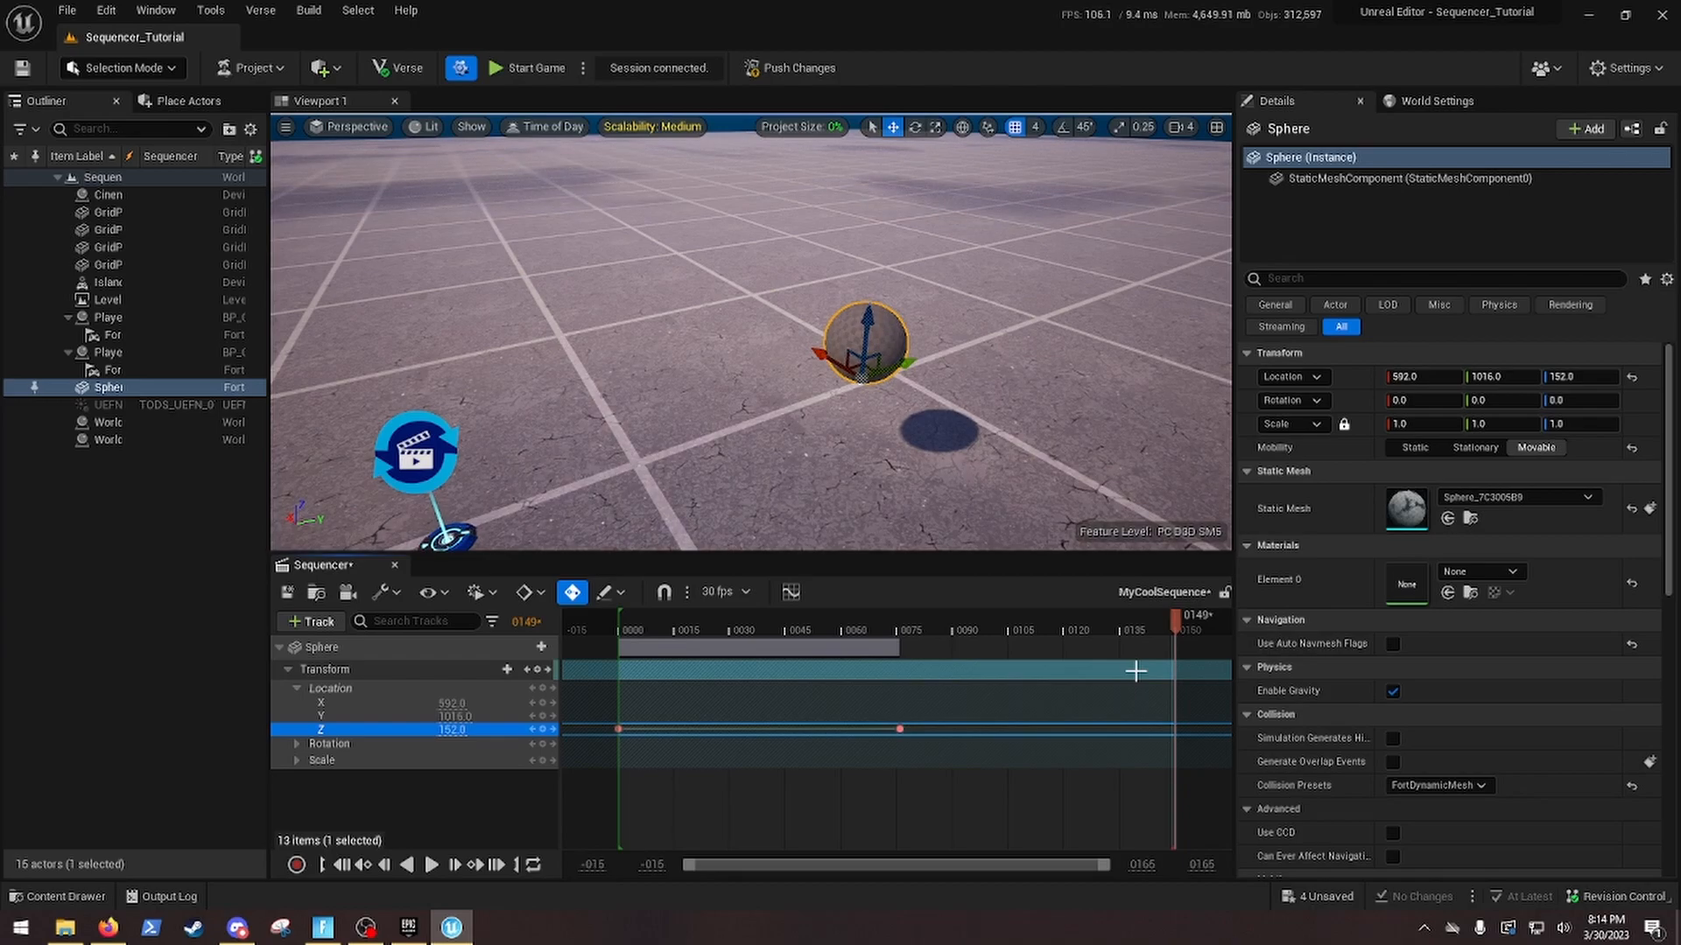
pyautogui.hotkey('ctrl', 'v')
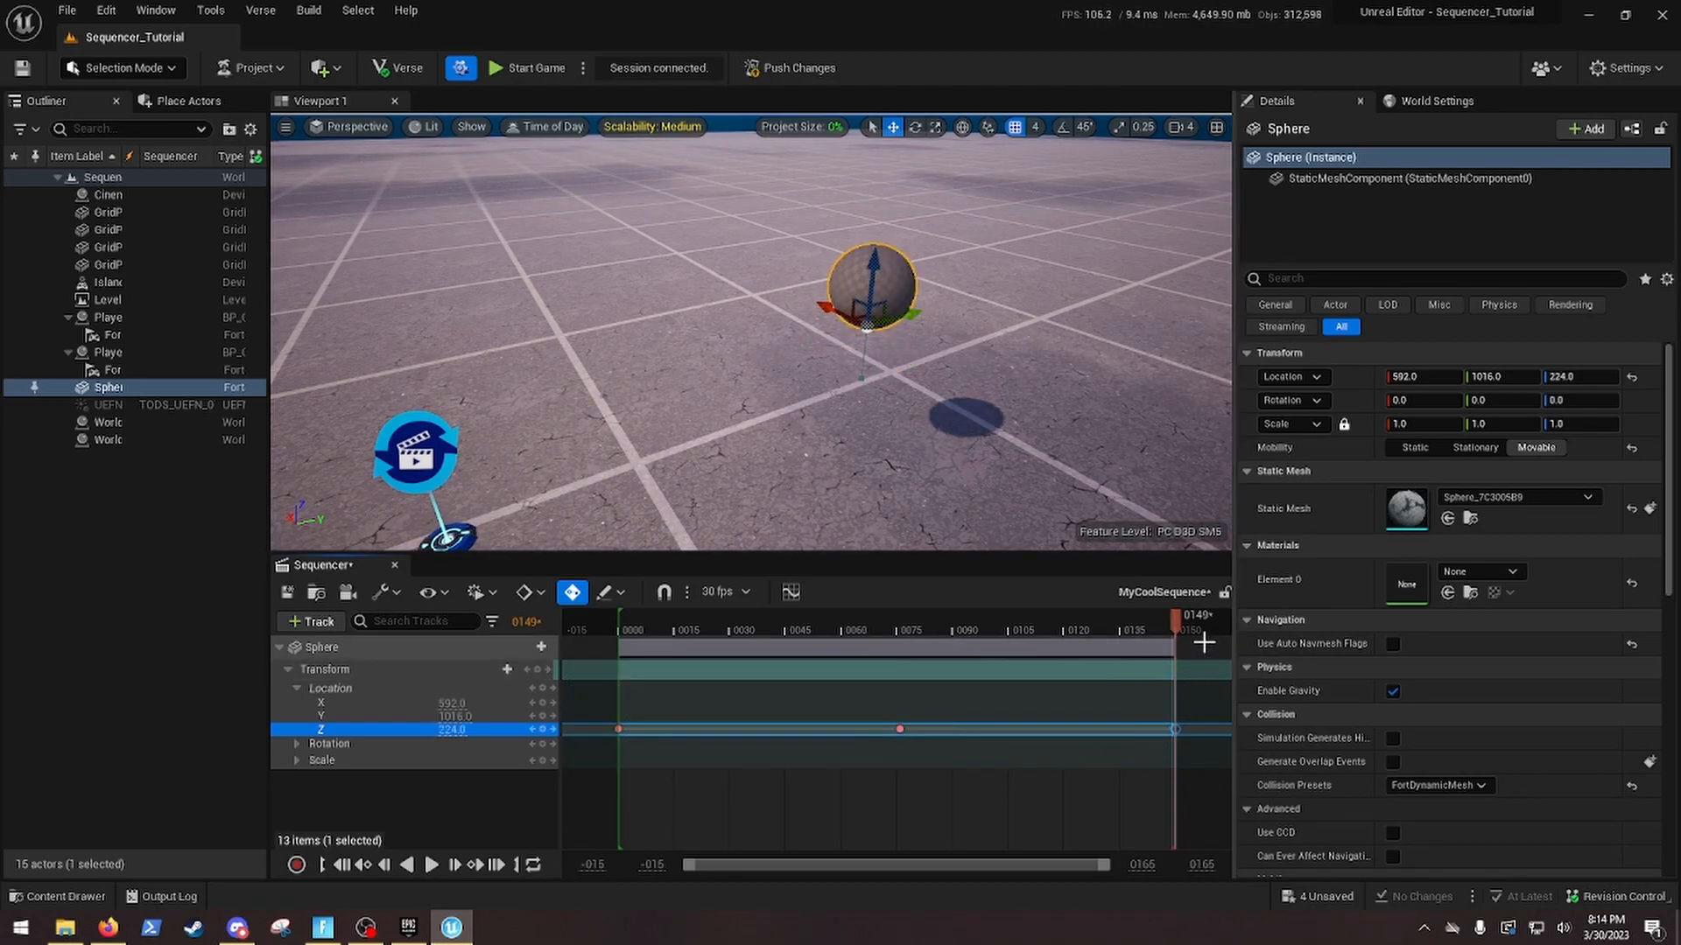
# Preview the sphere's animation in looping playback, watch it from several angles, and stop the playback
pyautogui.moveTo(1174, 622); pyautogui.dragTo(998, 617)
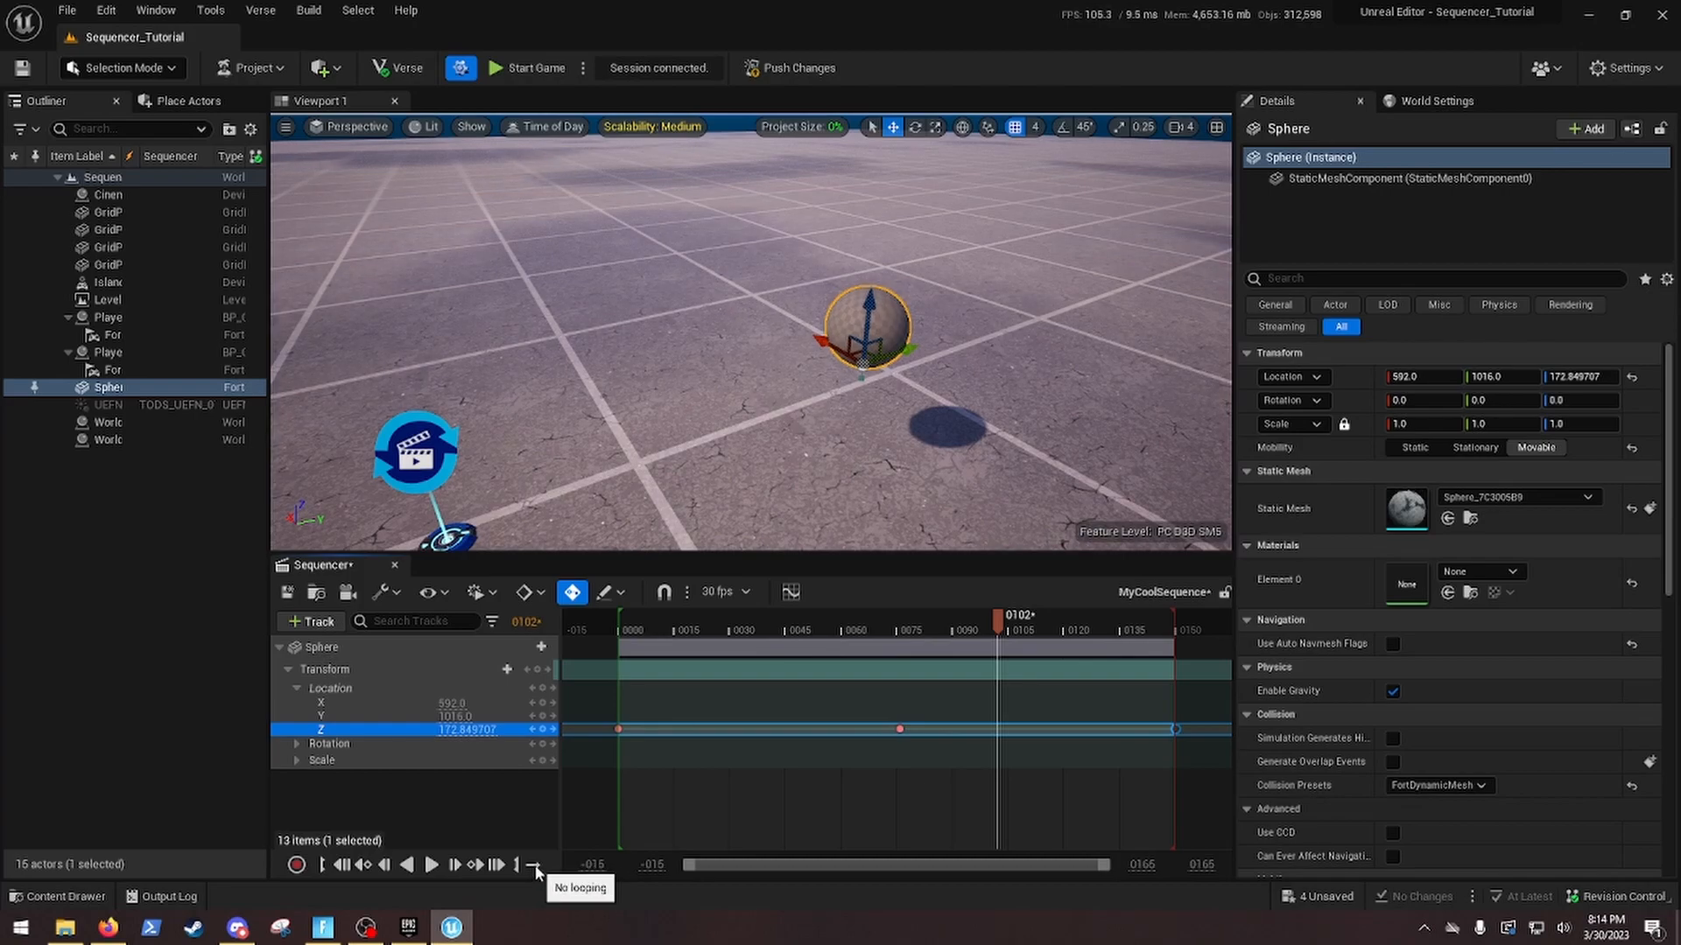
pyautogui.click(431, 865)
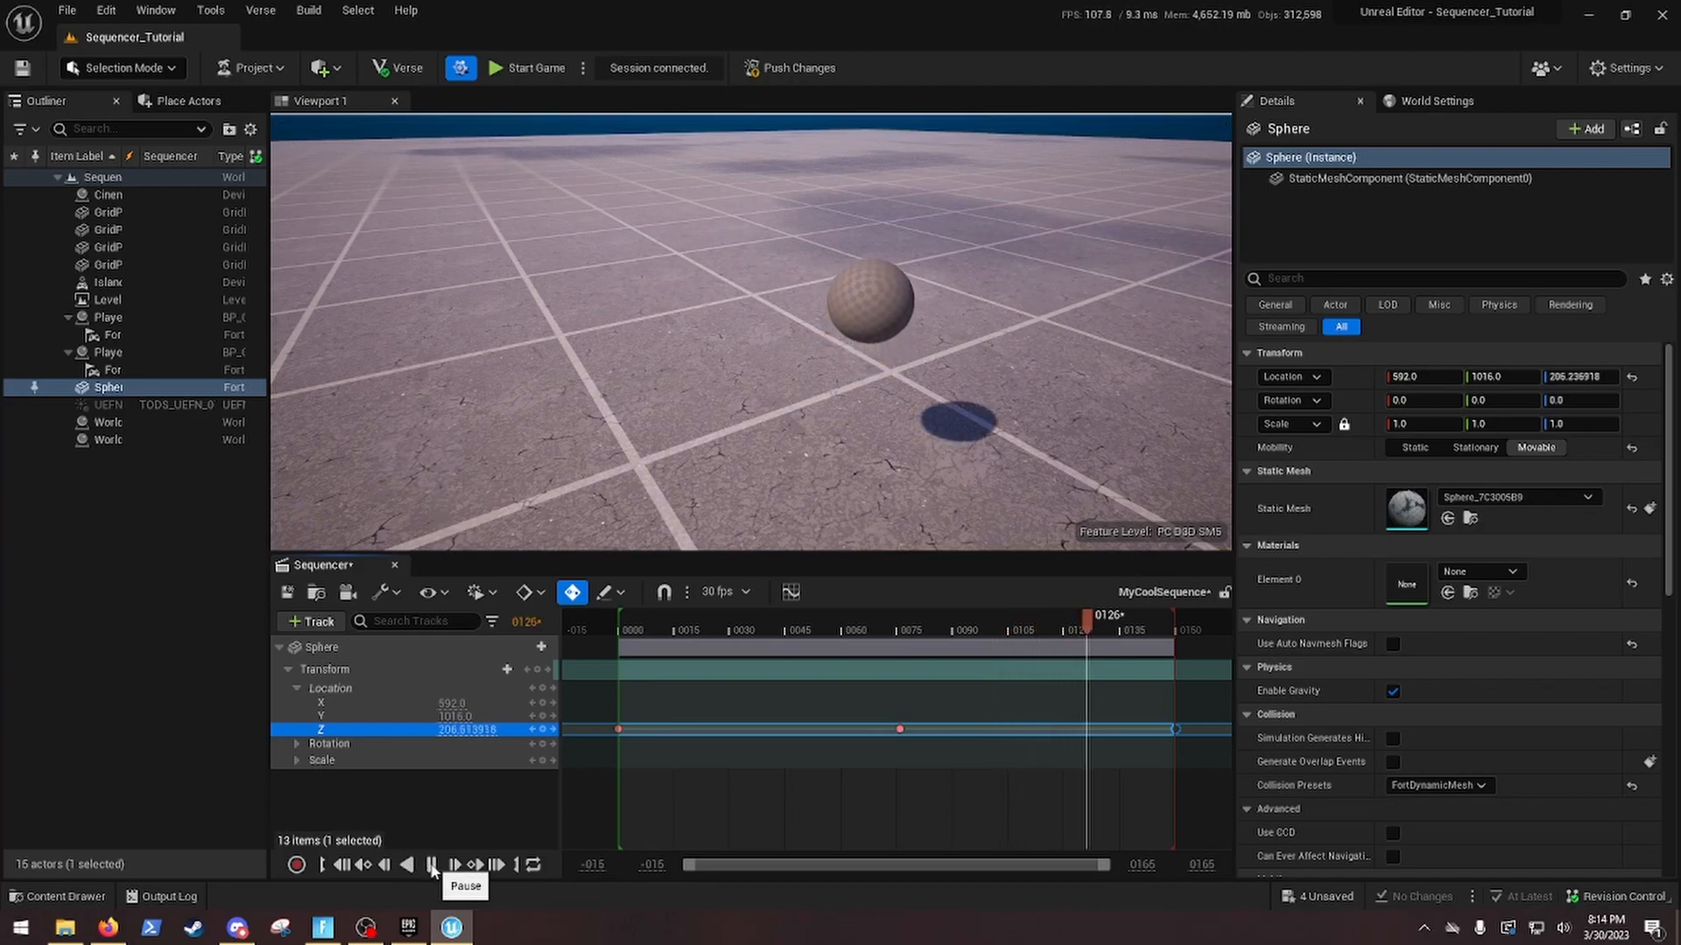
pyautogui.moveTo(919, 465); pyautogui.dragTo(989, 425, button='right')
pyautogui.press('w')
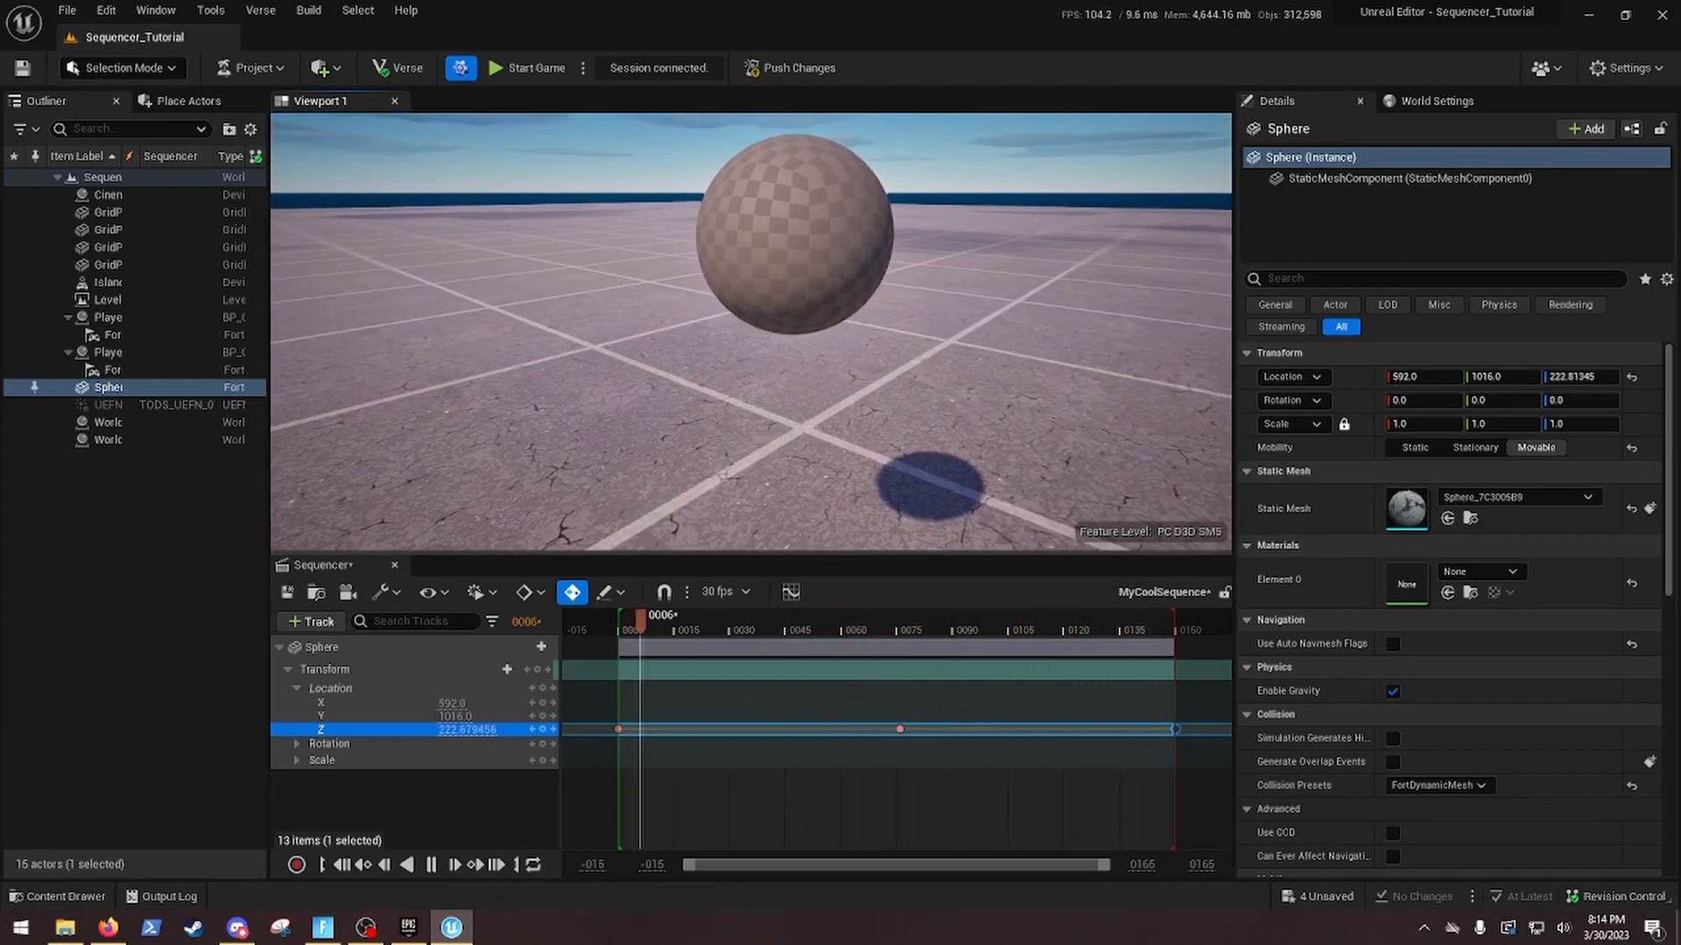
pyautogui.press('s')
pyautogui.press('d')
pyautogui.moveTo(989, 424); pyautogui.dragTo(880, 437, button='right')
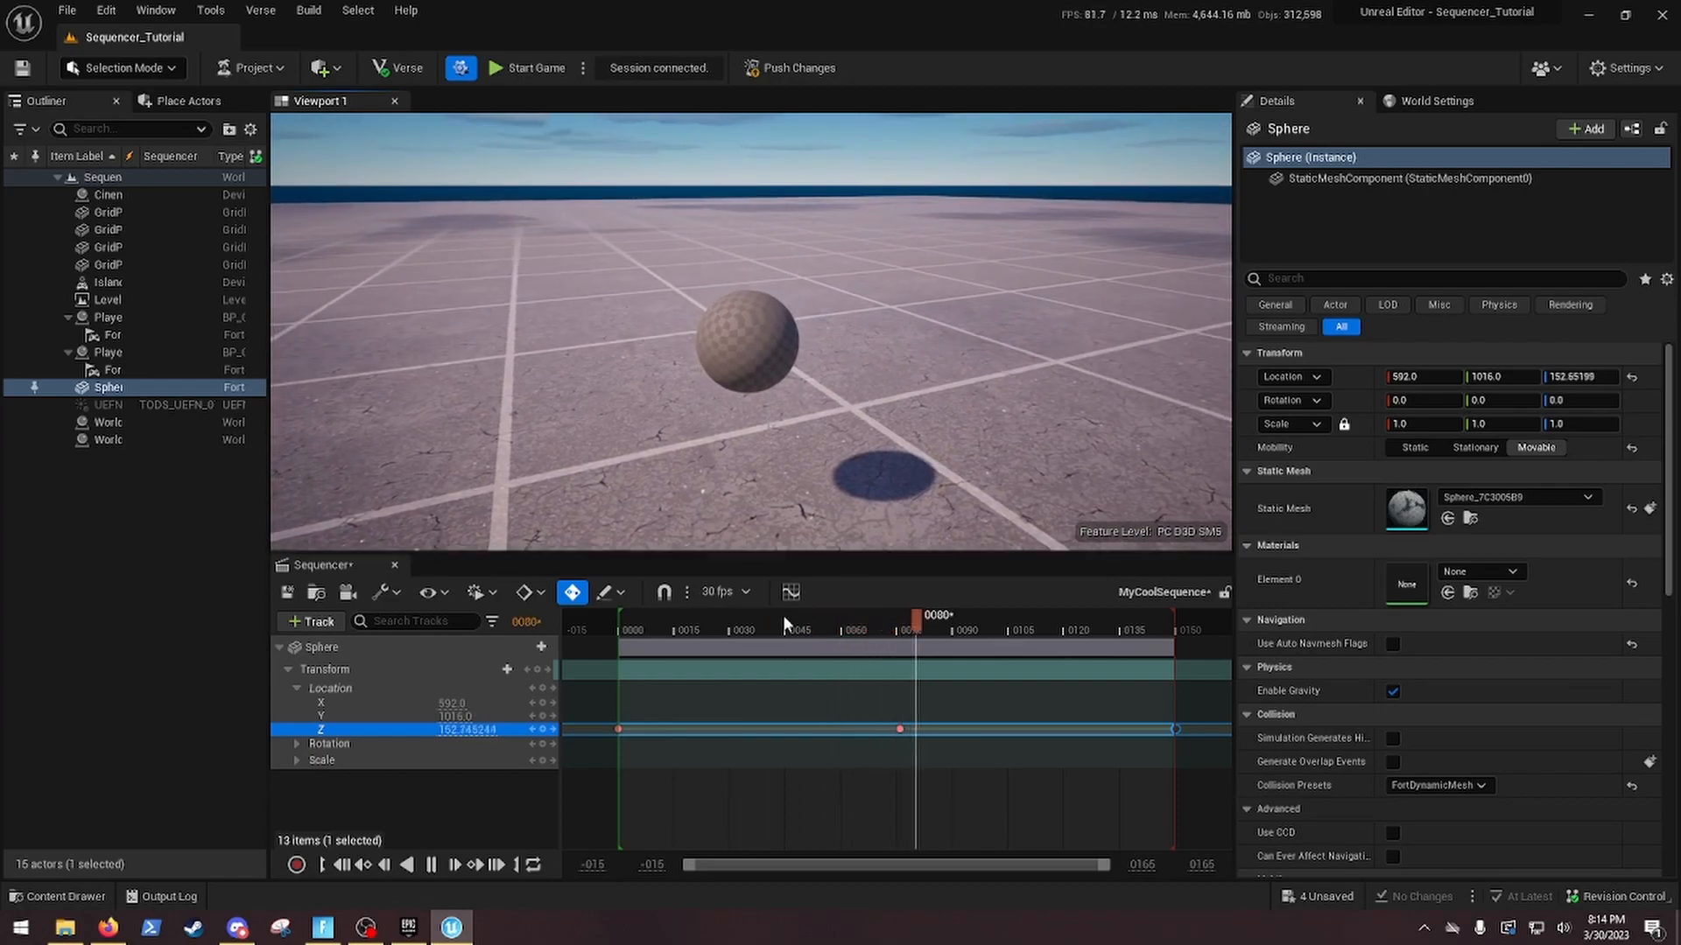
pyautogui.click(431, 865)
# Save the sequence, then push the changes to the edit session, saving the device, the sphere and its mesh
pyautogui.click(289, 594)
pyautogui.moveTo(877, 473)
pyautogui.mouseDown(button='right')
pyautogui.moveTo(801, 508)
pyautogui.moveTo(862, 481)
pyautogui.mouseUp(button='right')
pyautogui.press('s')
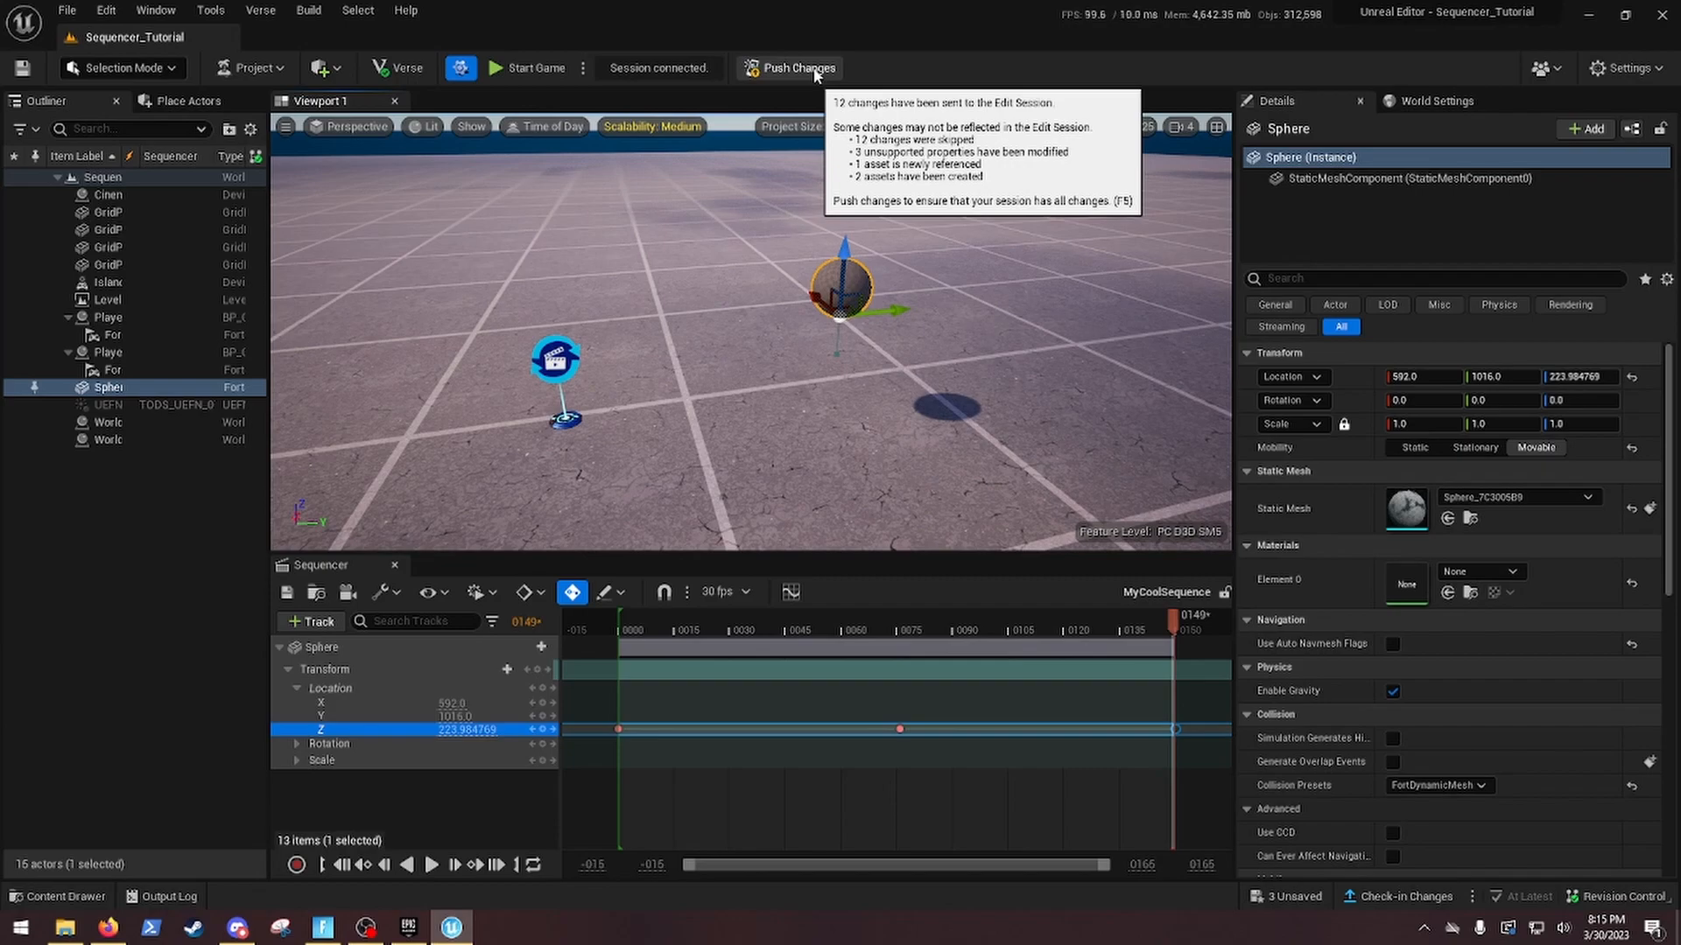
pyautogui.click(816, 70)
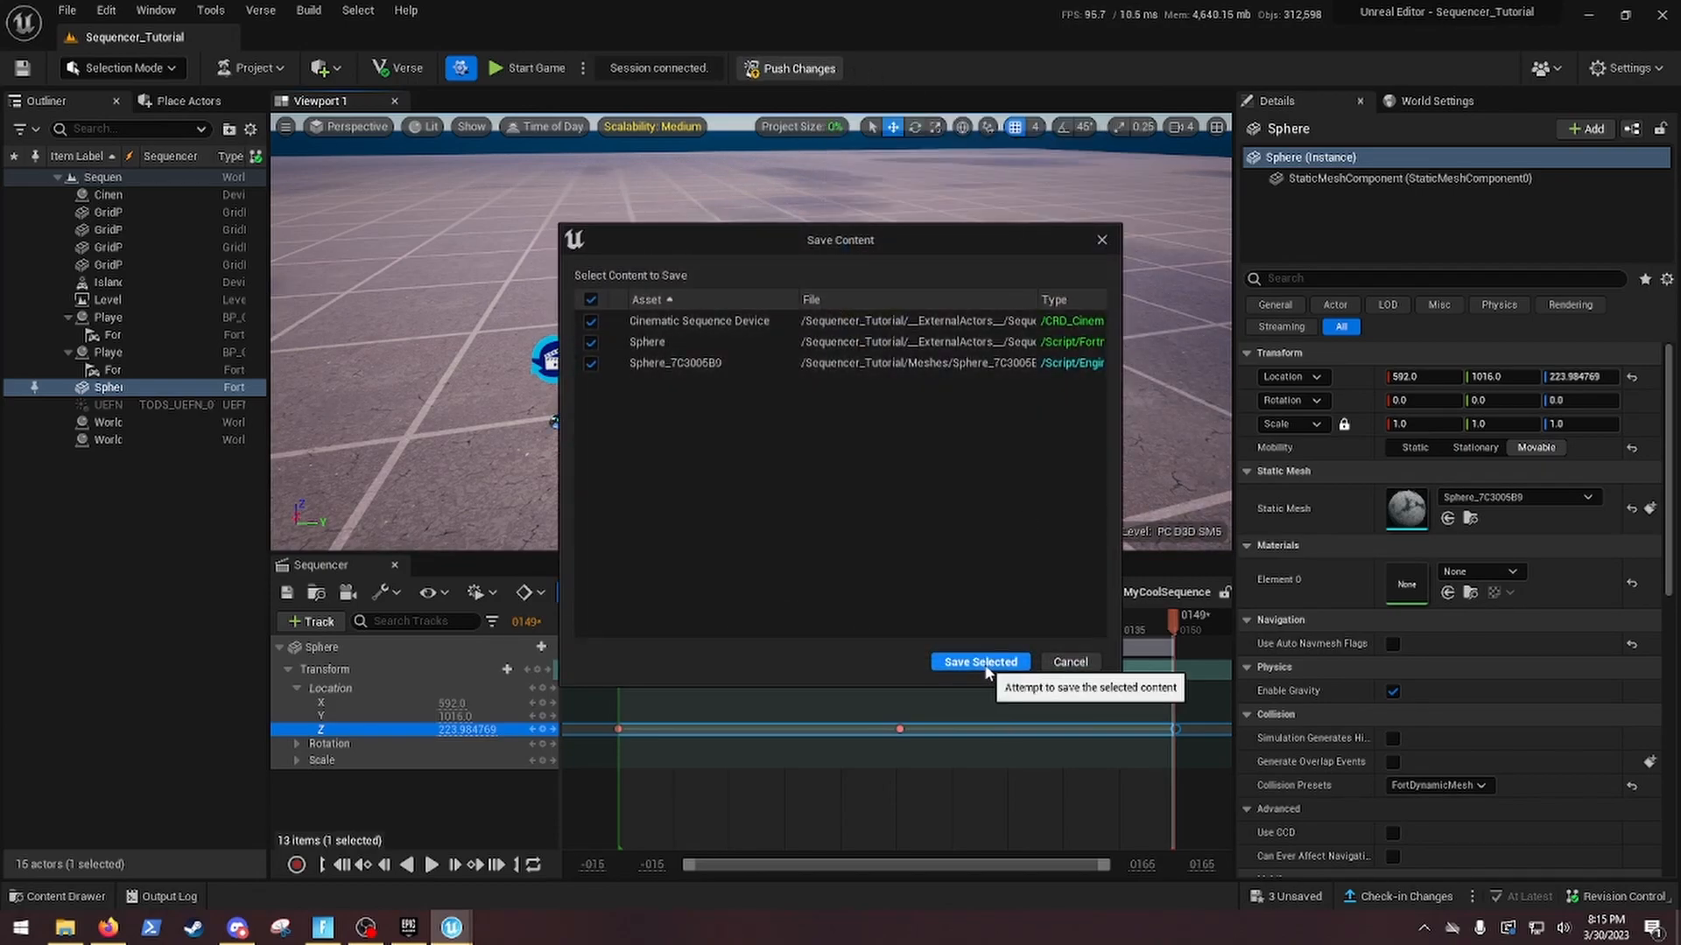
pyautogui.click(979, 664)
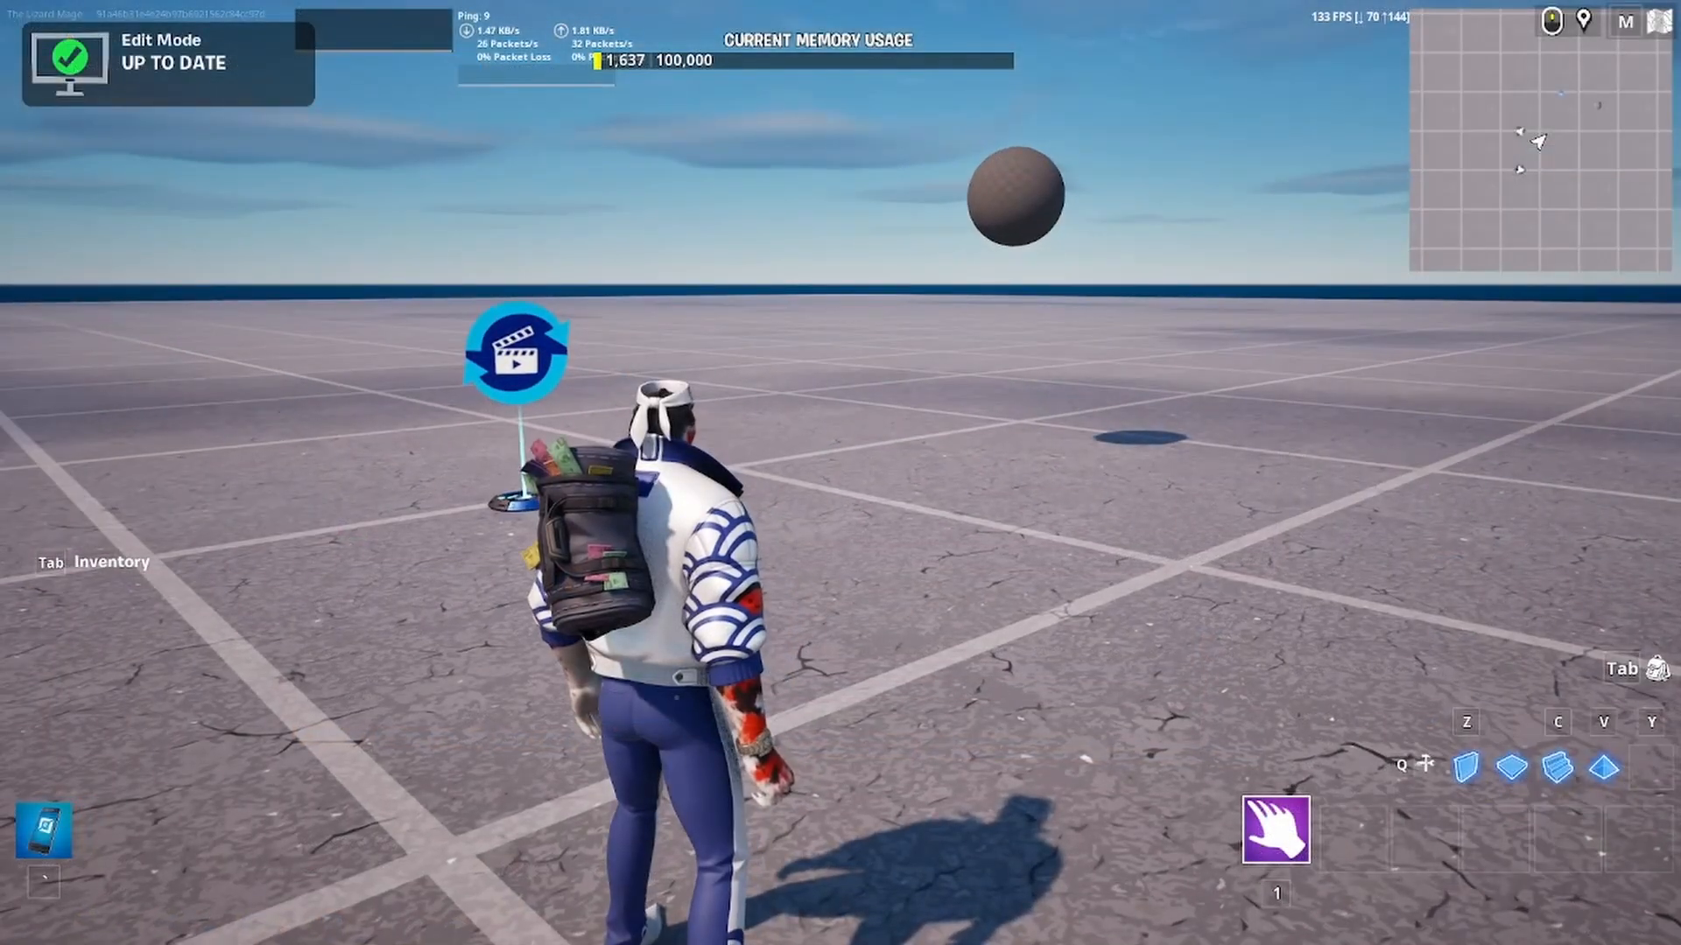
# In the Fortnite edit session, walk past the sphere to the Cinematic Sequence Device and review all of its options without changing them
pyautogui.press('w')
pyautogui.press('d')
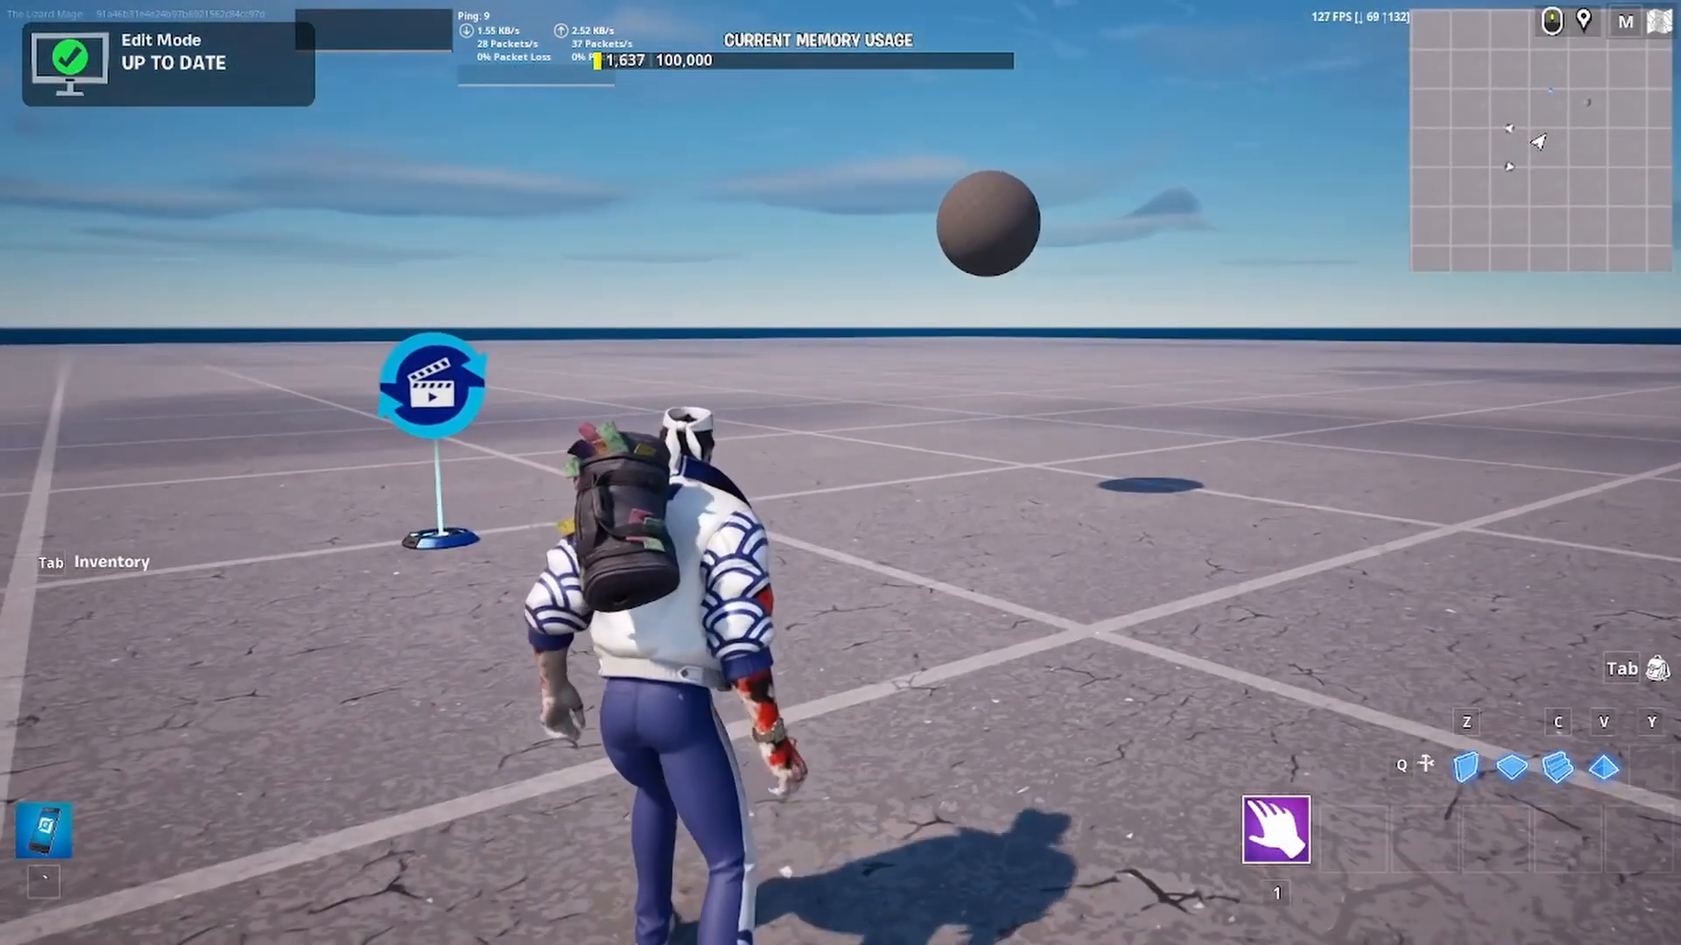
pyautogui.press('w')
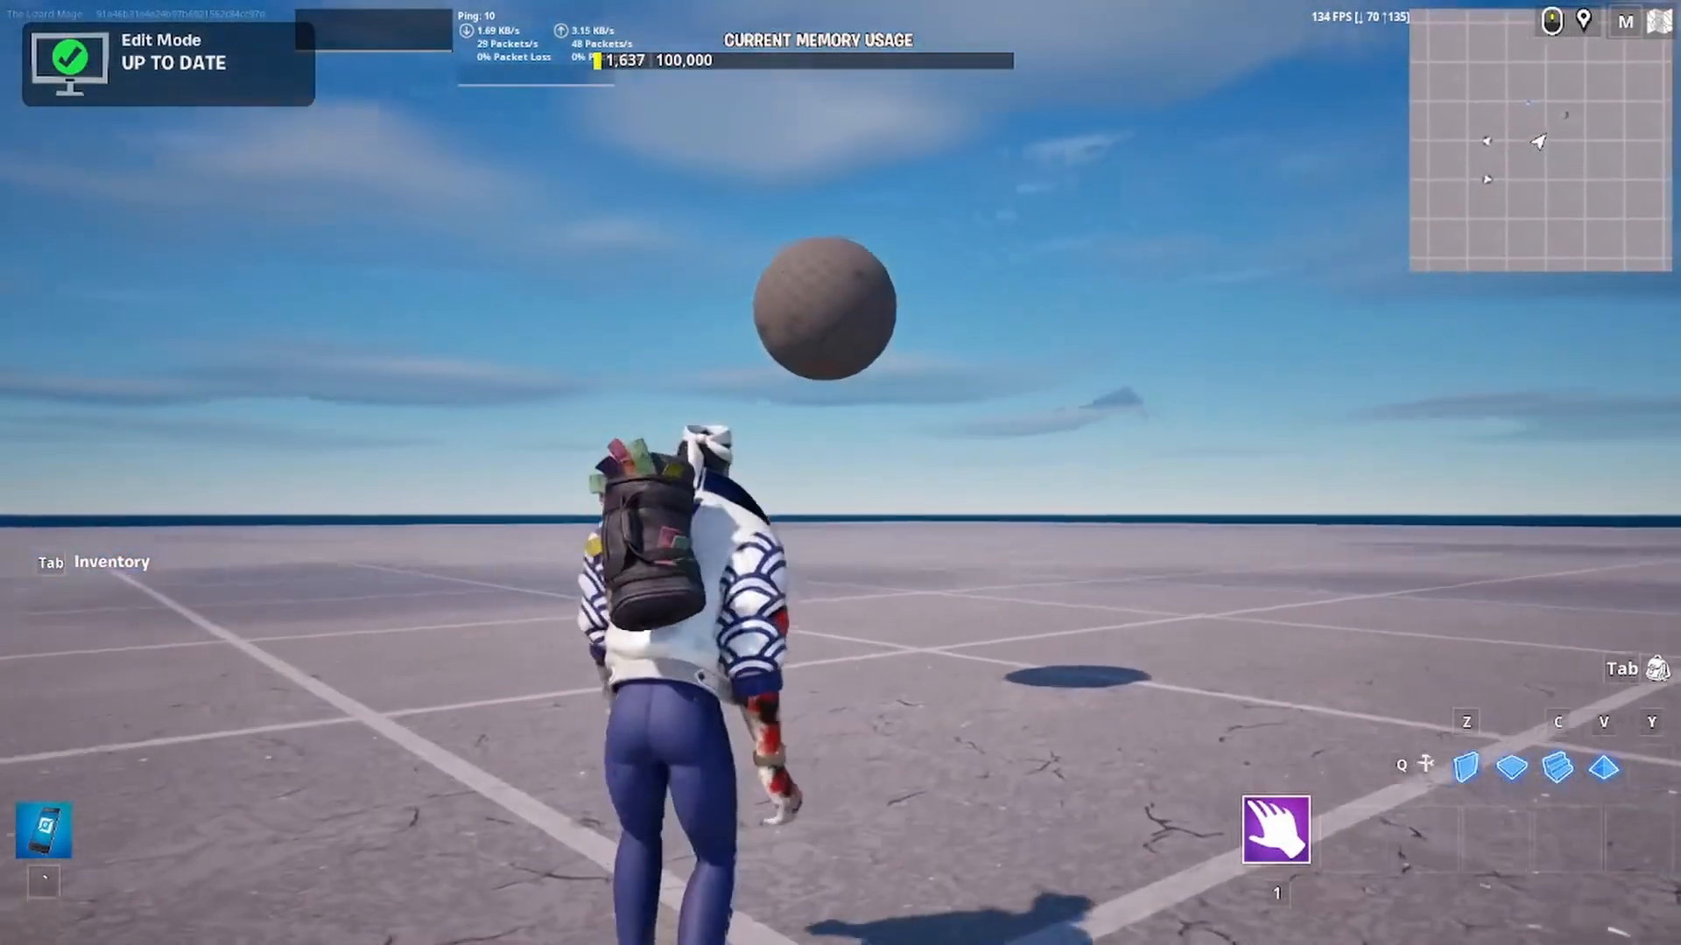
pyautogui.press('w')
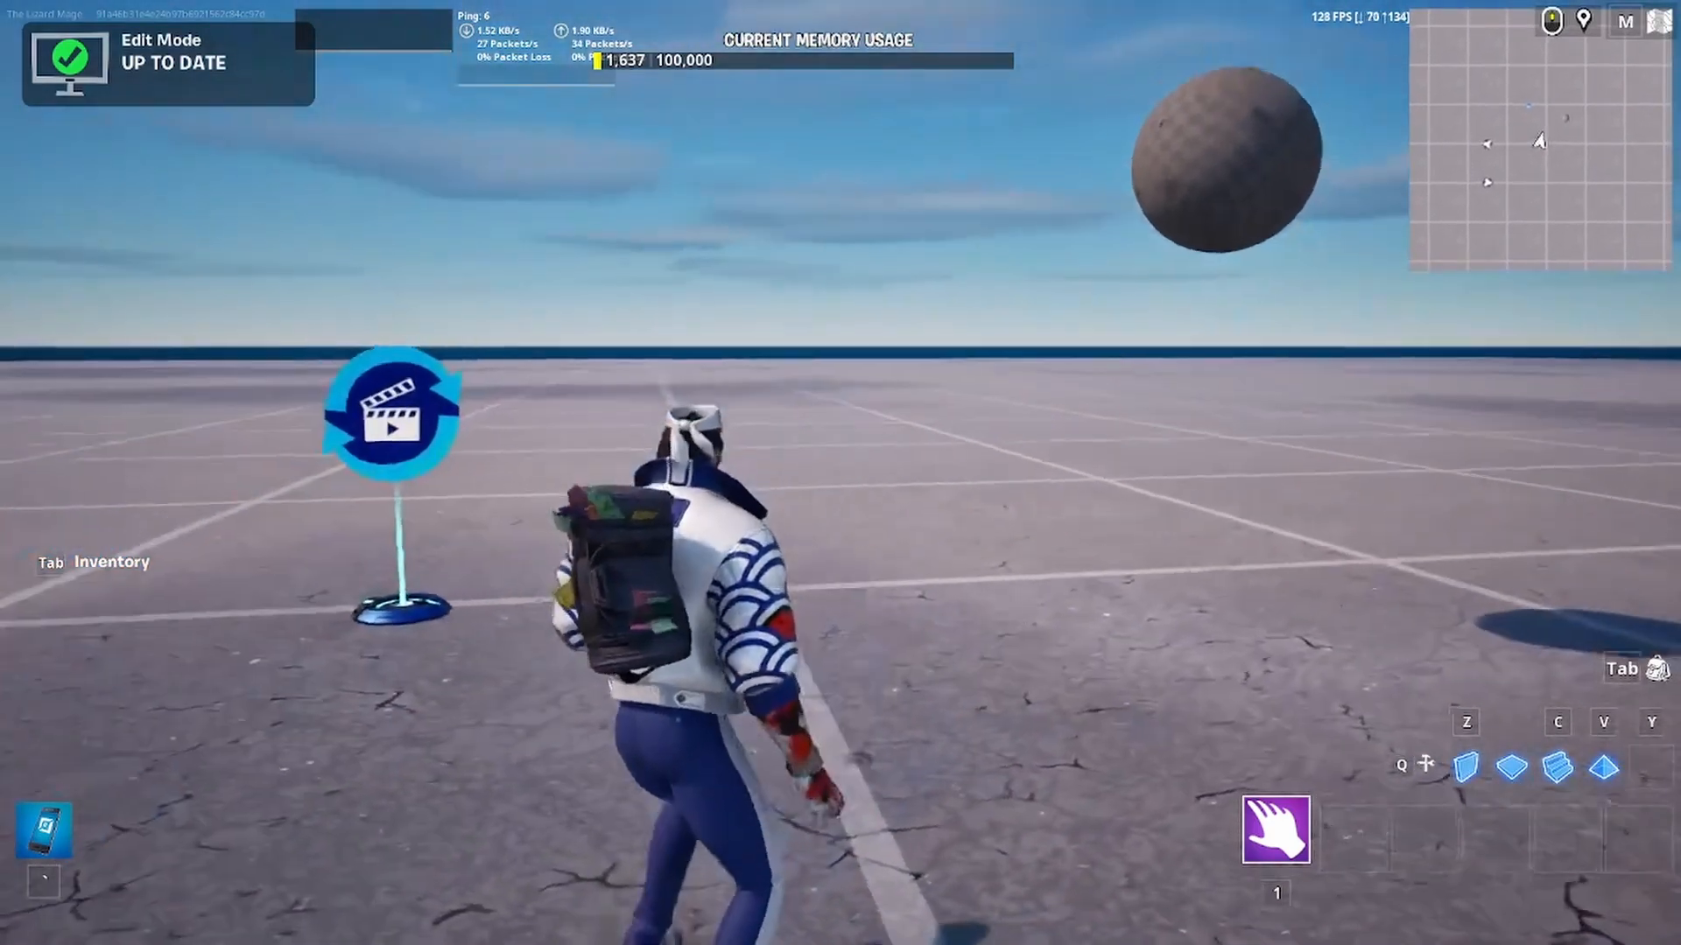
pyautogui.press('w')
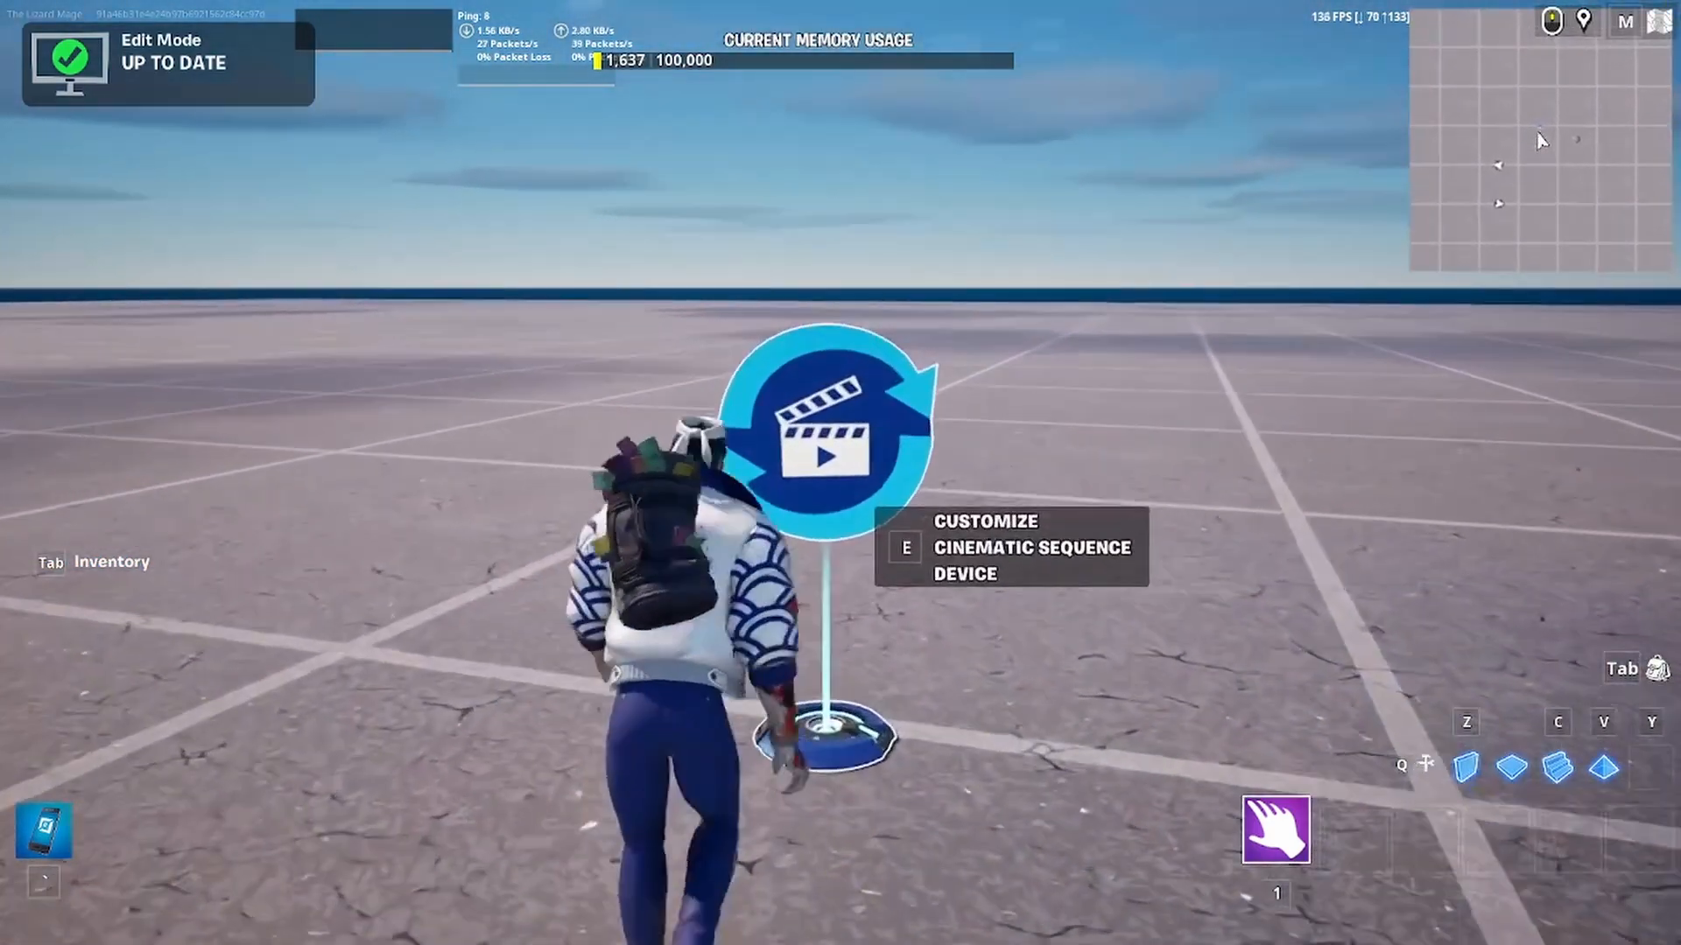
pyautogui.press('e')
pyautogui.click(502, 211)
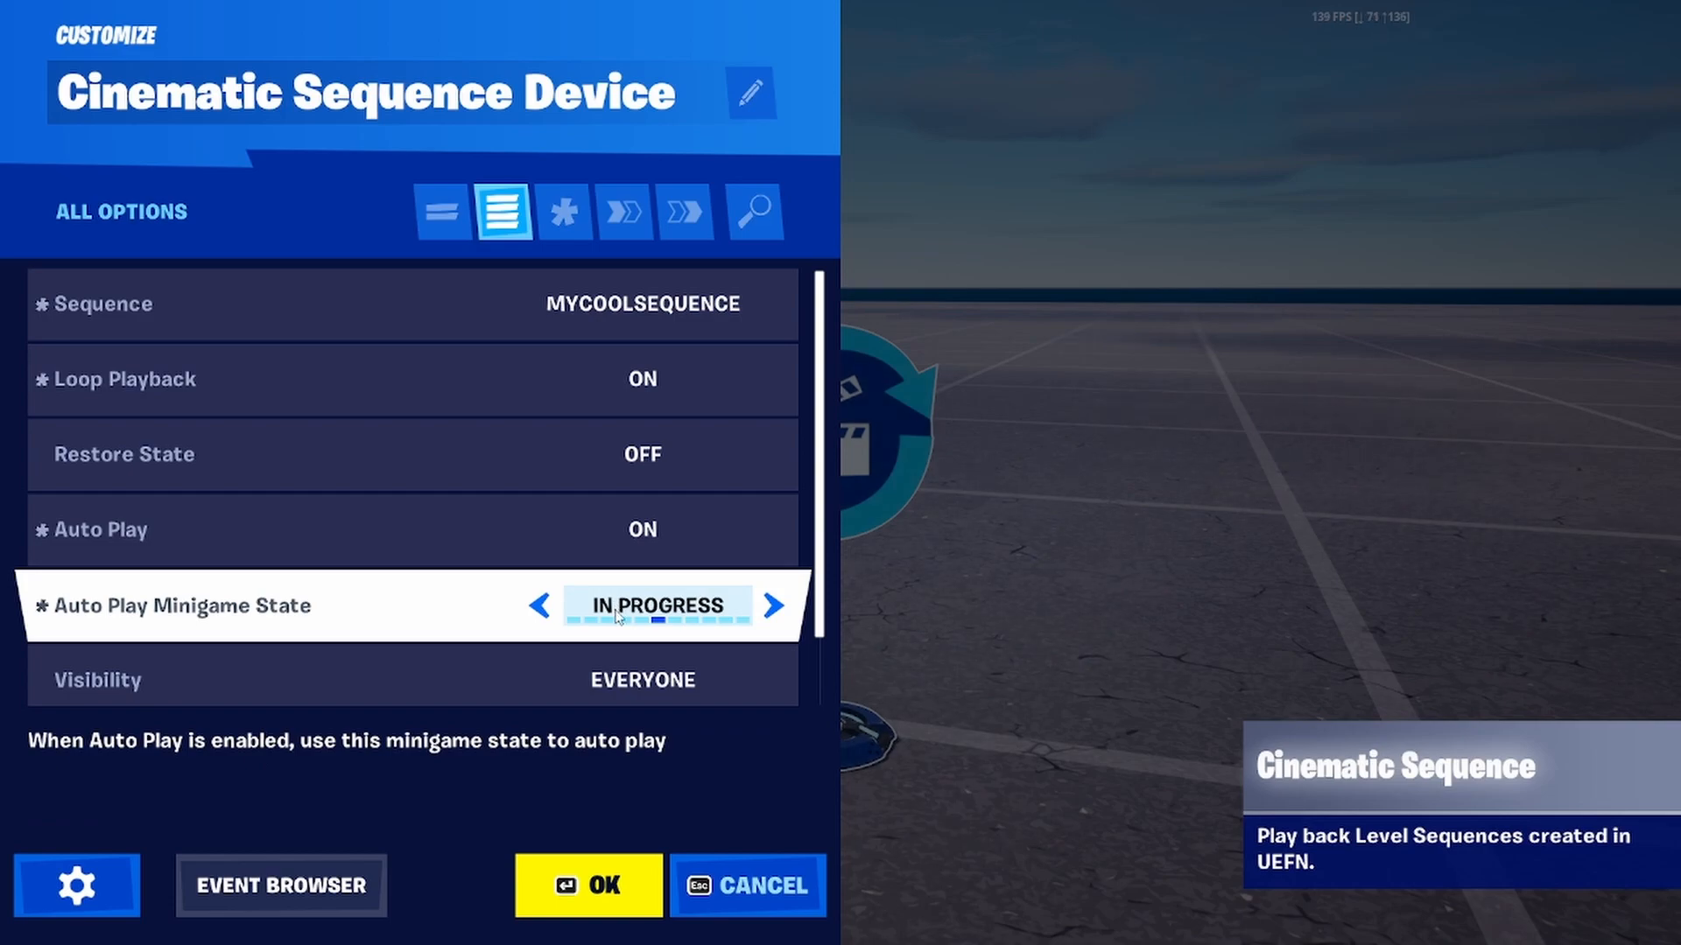
pyautogui.click(821, 868)
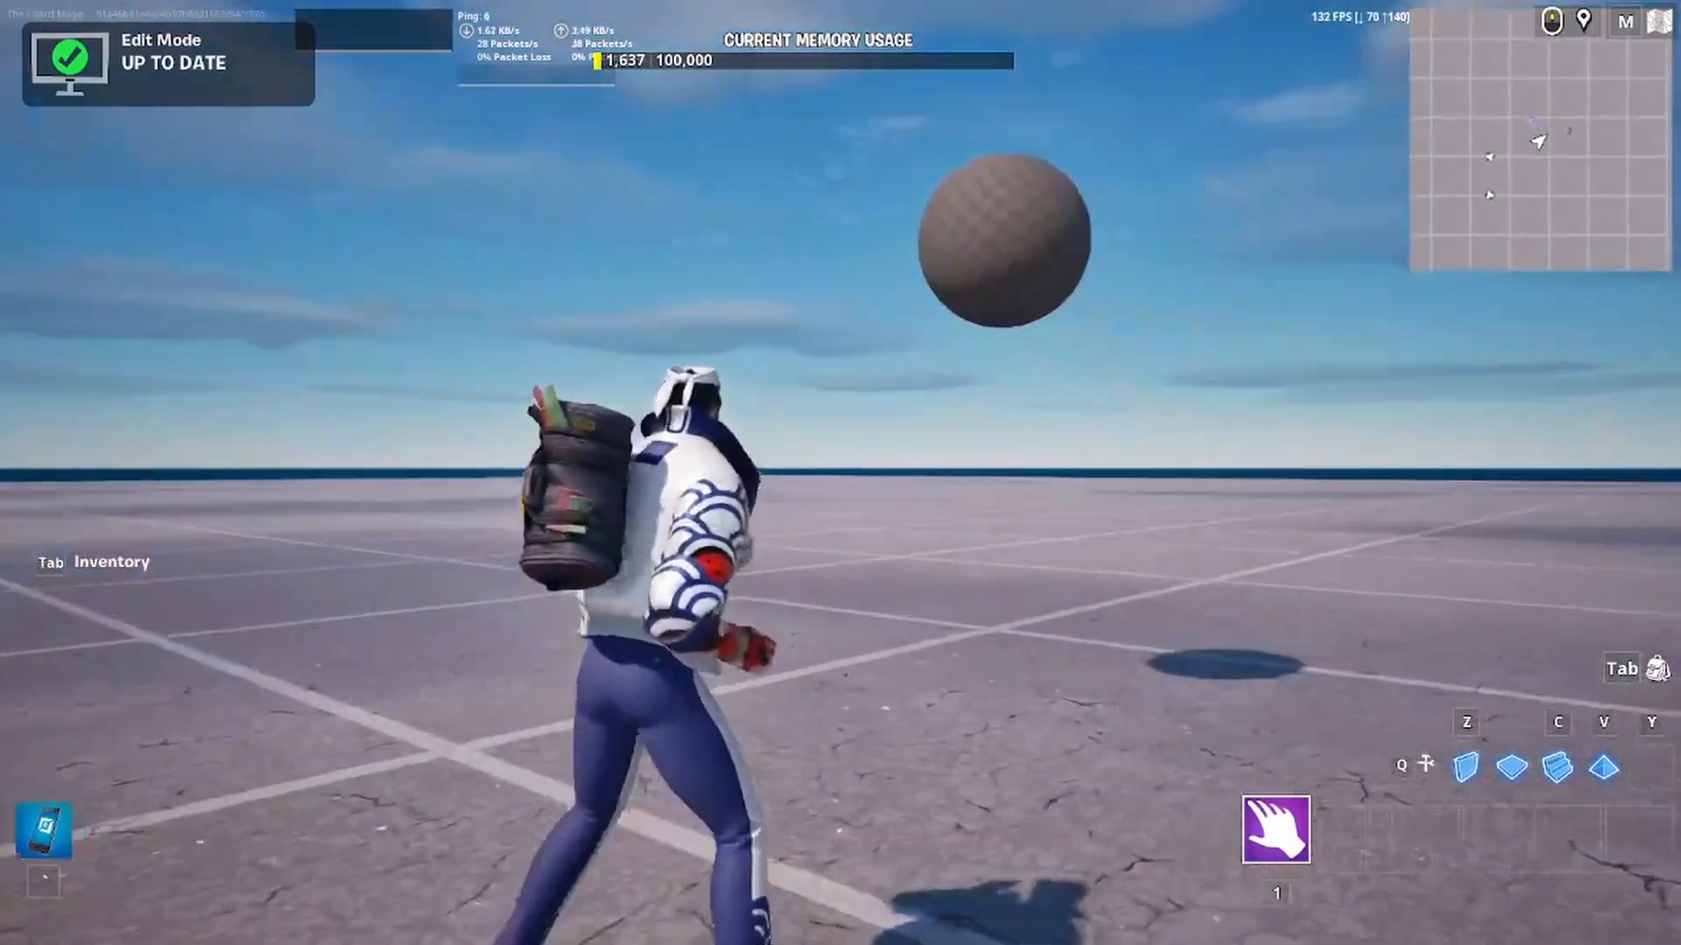
# Start the game and walk up to the sphere to watch its looping vertical movement
pyautogui.press('Escape')
pyautogui.click(376, 605)
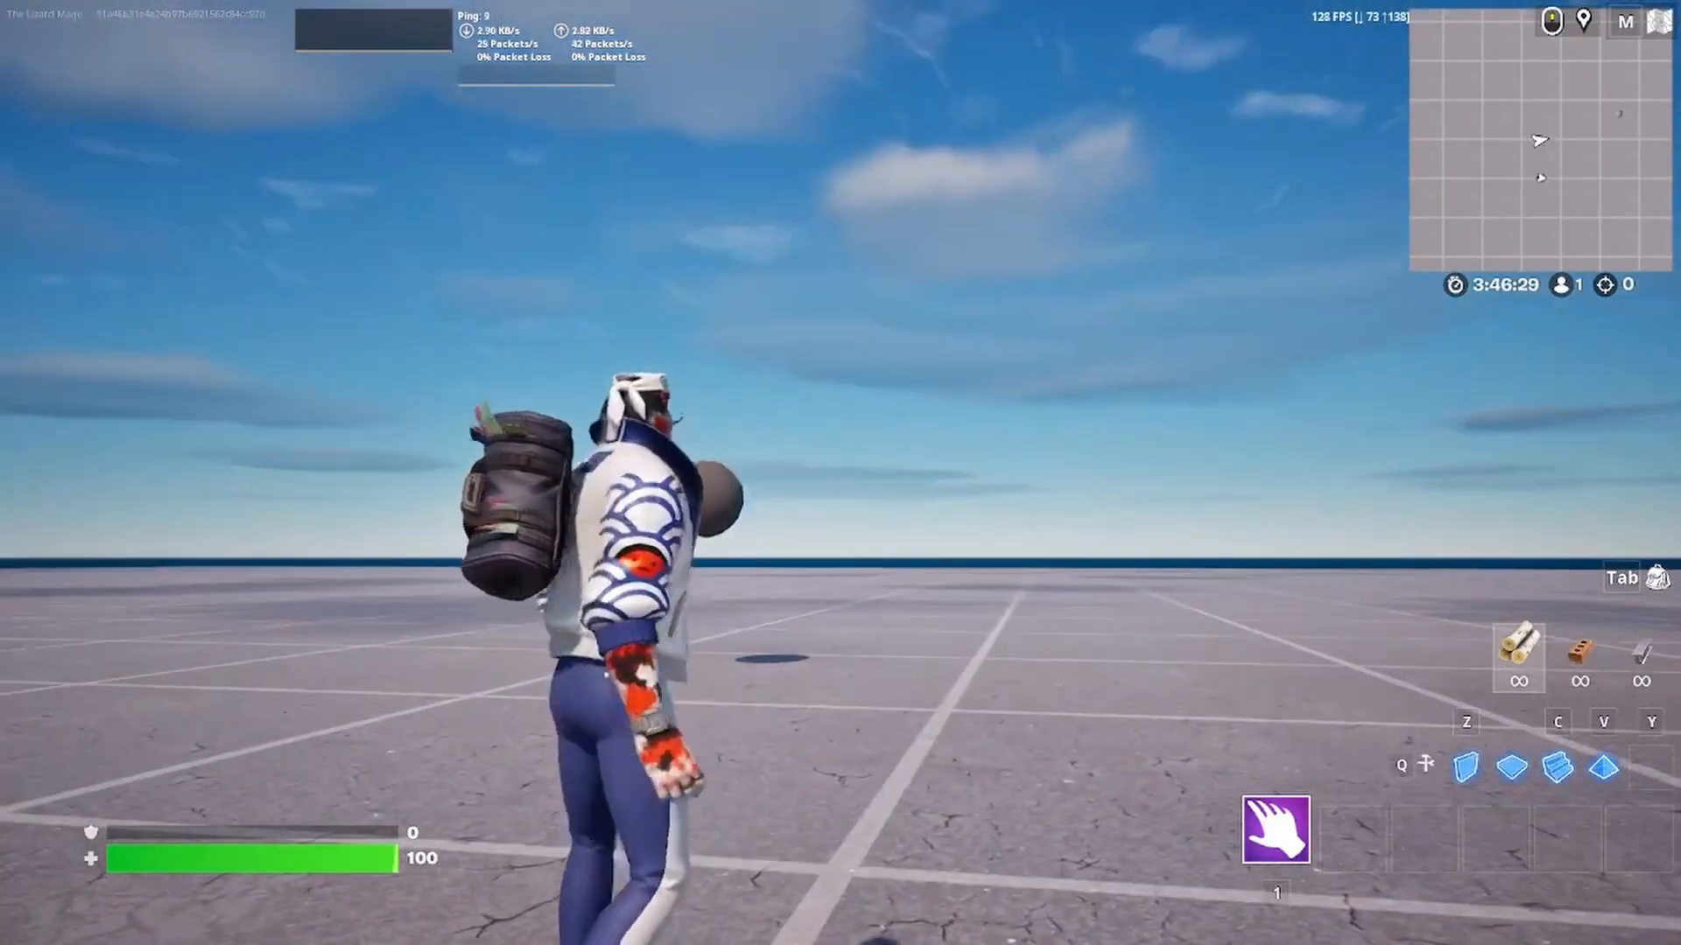
pyautogui.press('w')
pyautogui.press('w')
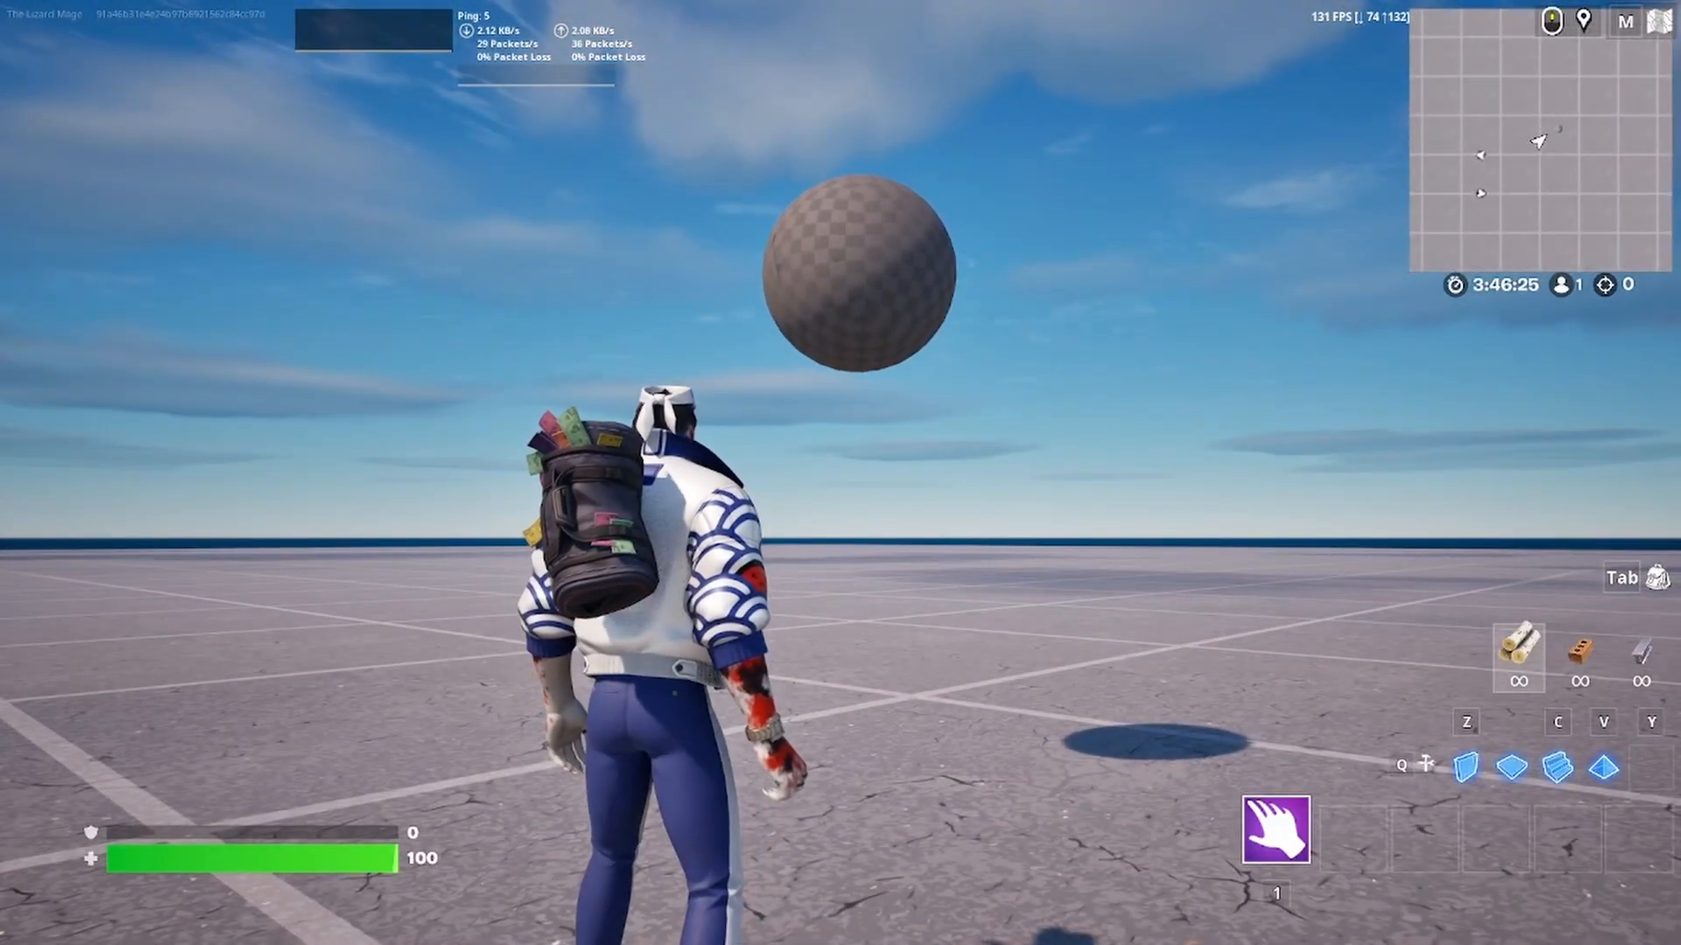
pyautogui.press('d')
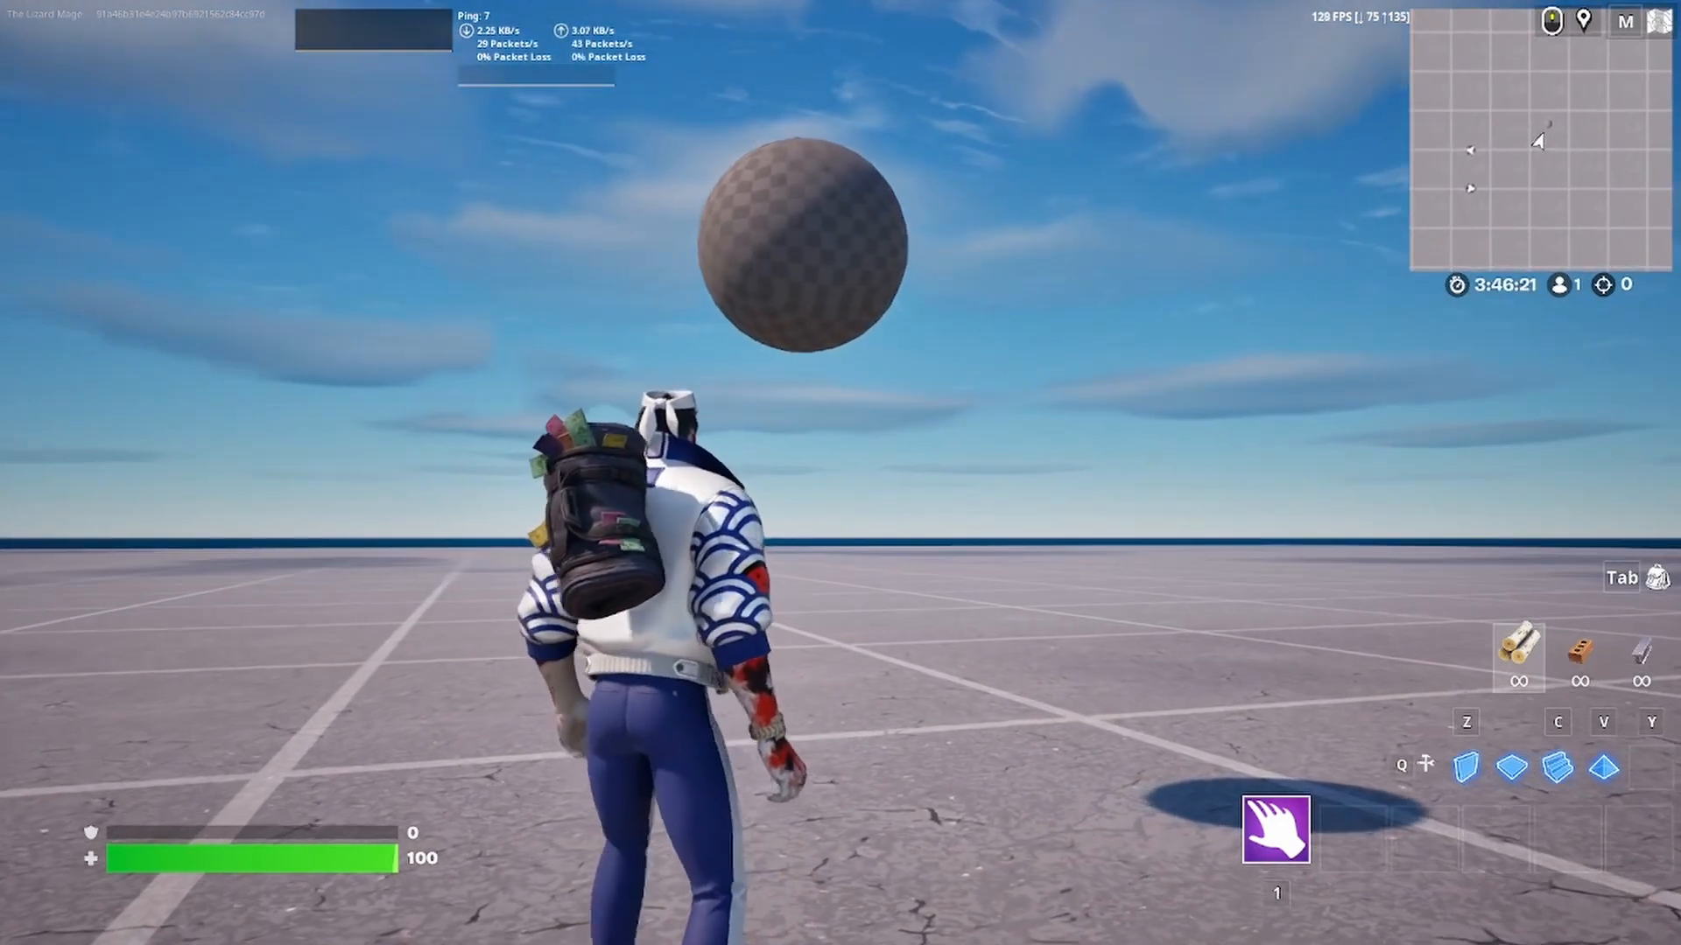
pyautogui.press('a')
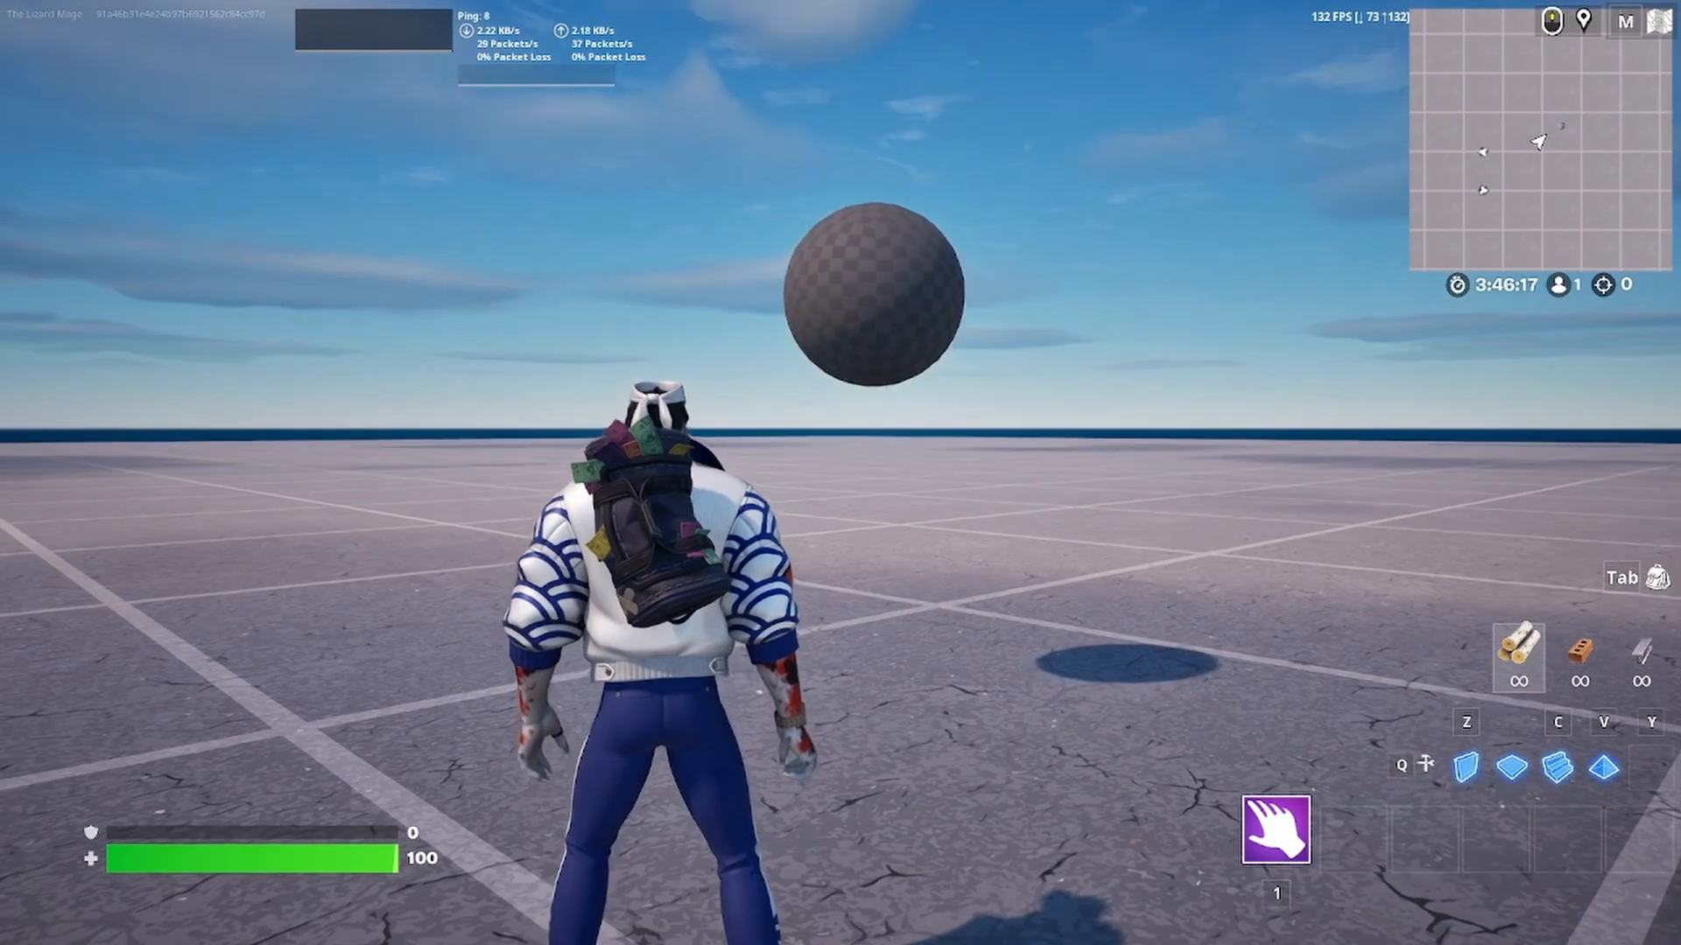
# Switch to the Unreal Editor and raise the box platform above the floor to Z 124
pyautogui.press('Tab')
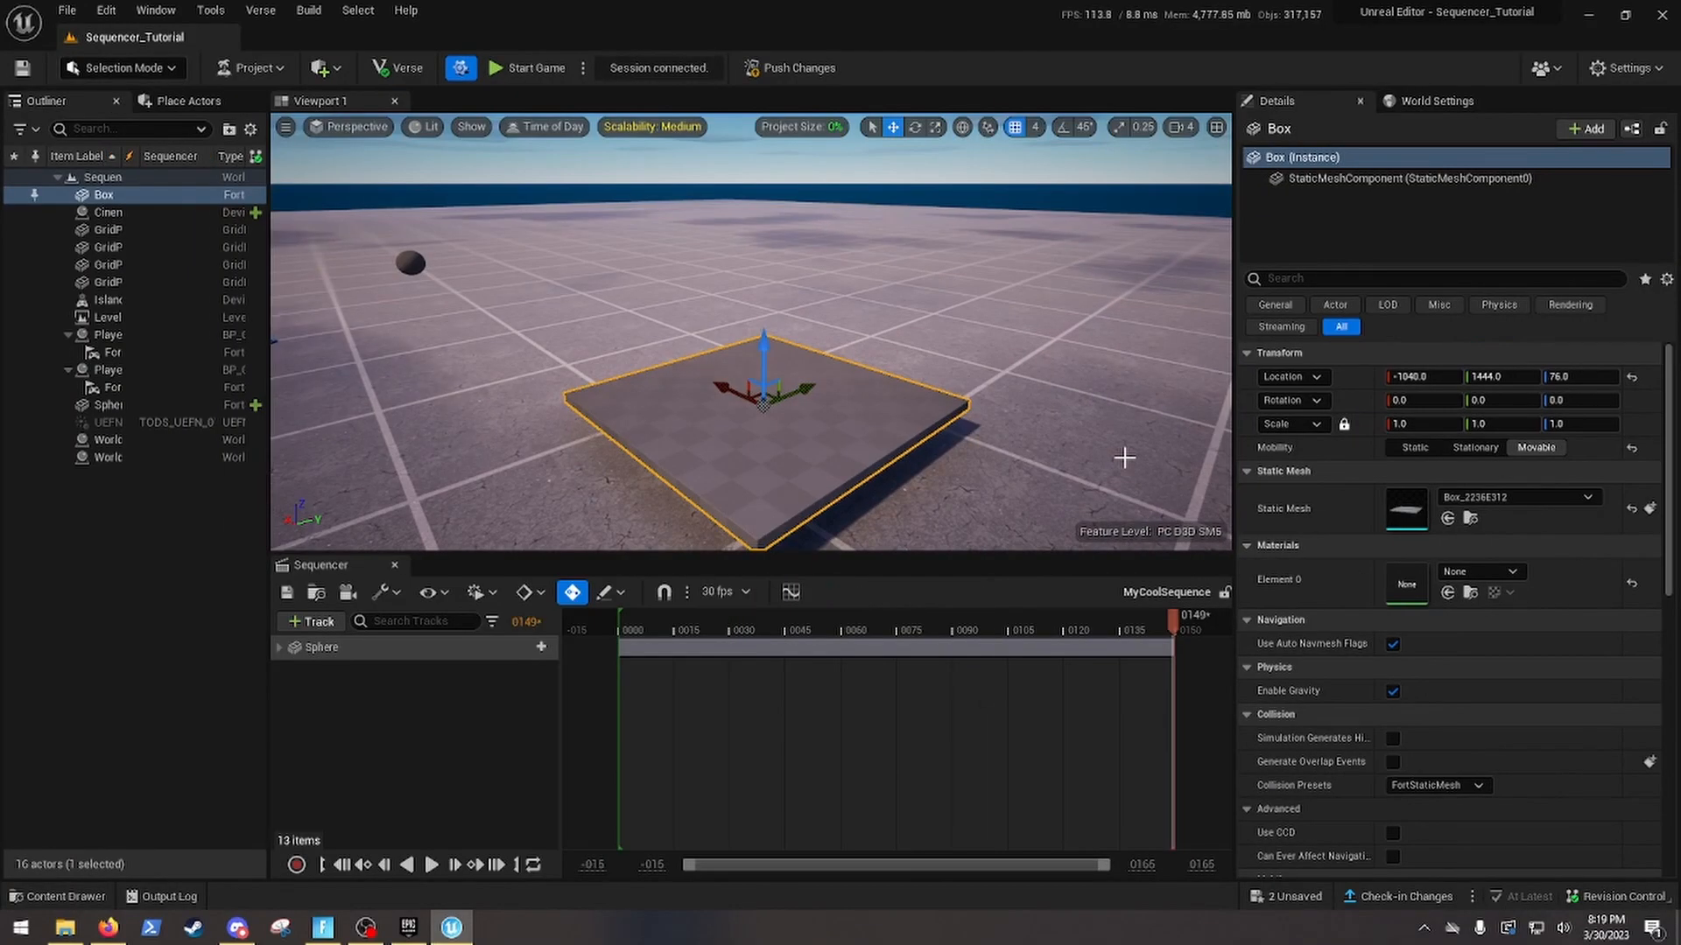
pyautogui.moveTo(1041, 437); pyautogui.dragTo(1069, 445, button='right')
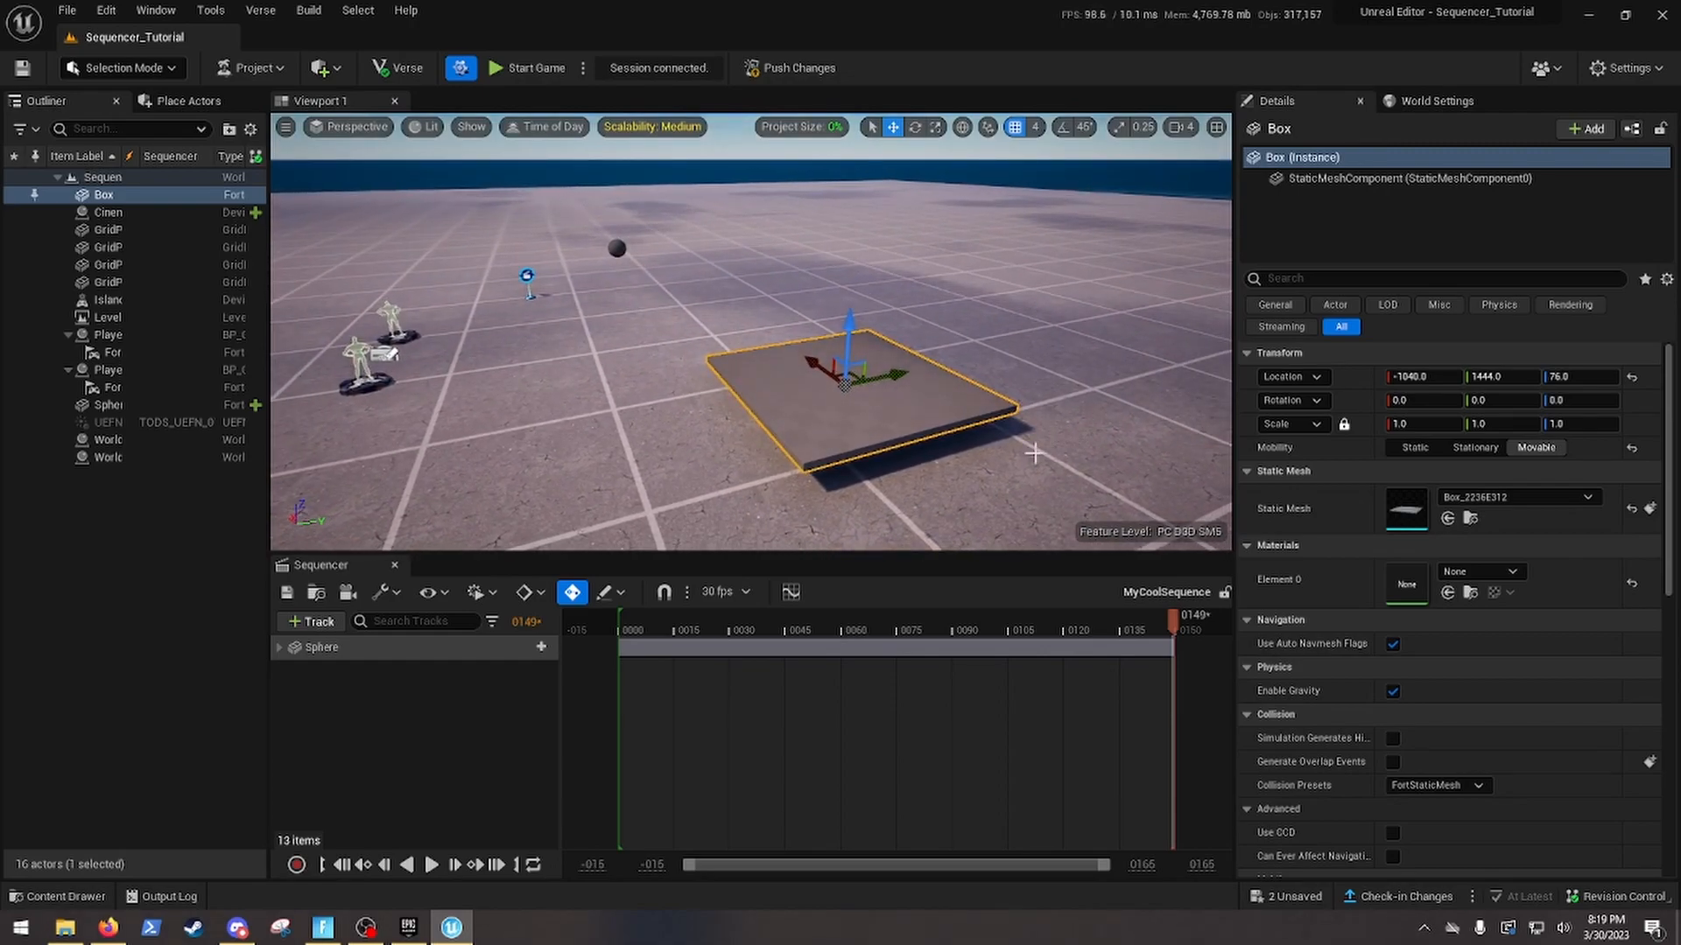
pyautogui.moveTo(499, 527); pyautogui.dragTo(499, 530, button='right')
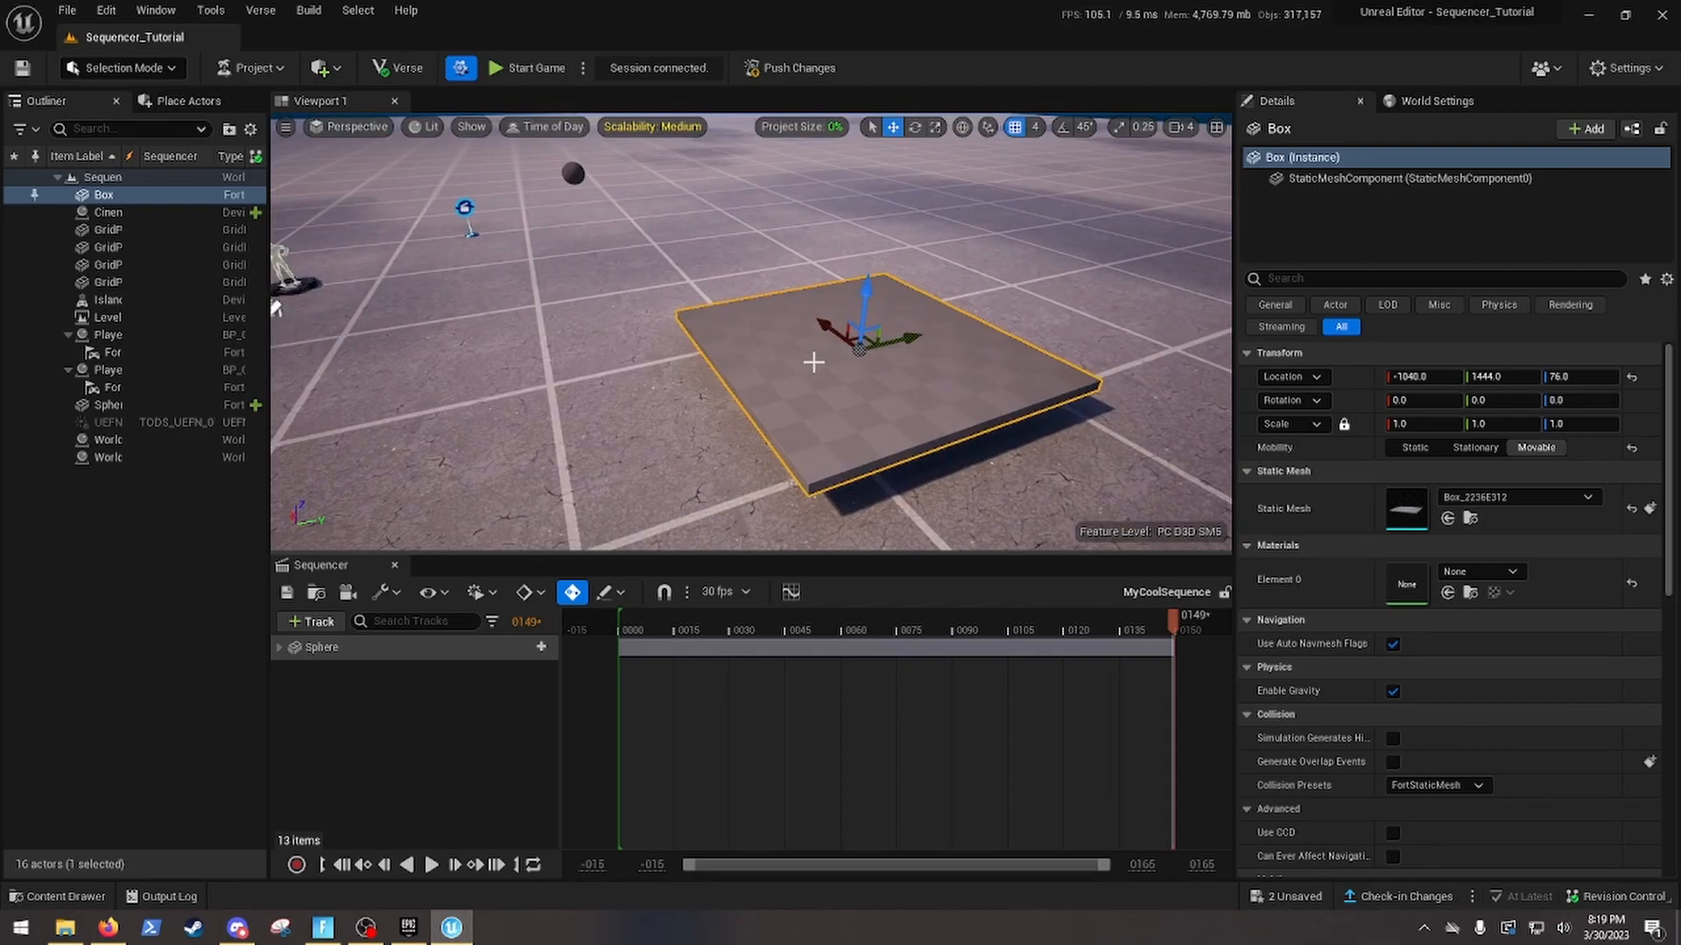
pyautogui.moveTo(847, 329); pyautogui.dragTo(843, 330, button='right')
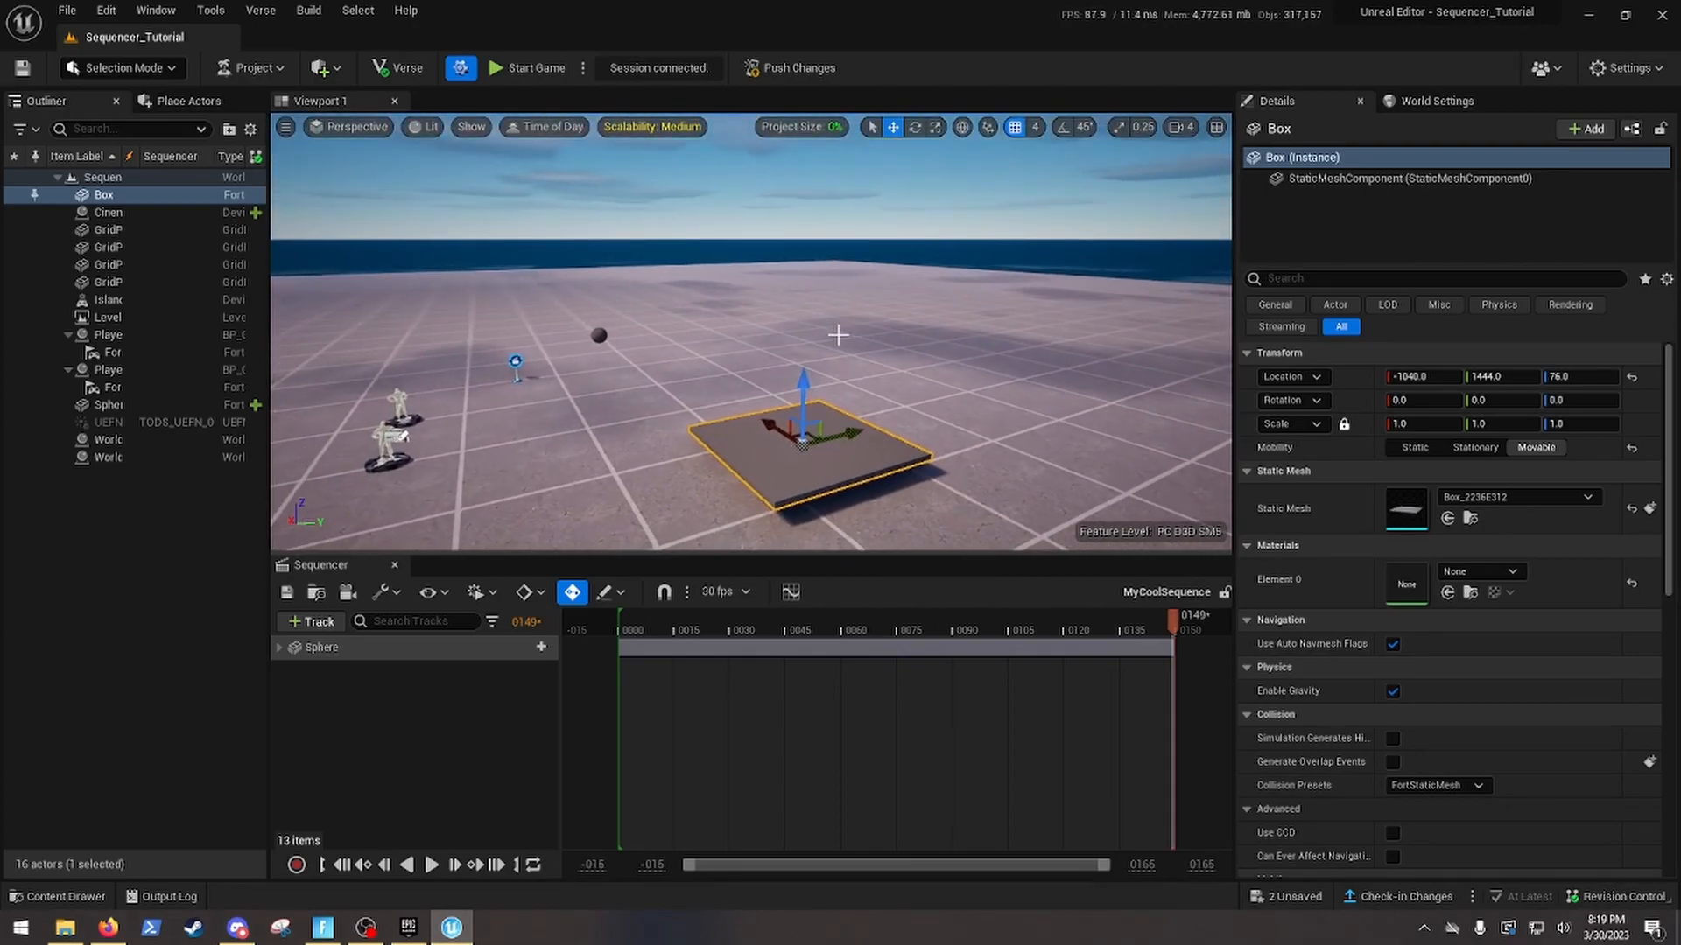
pyautogui.moveTo(805, 373); pyautogui.dragTo(833, 222)
pyautogui.moveTo(812, 303); pyautogui.dragTo(763, 378)
pyautogui.moveTo(821, 435); pyautogui.dragTo(825, 477, button='right')
# Try rotating the box platform about its vertical axis and undo the rotation
pyautogui.press('w')
pyautogui.press('e')
pyautogui.moveTo(844, 402); pyautogui.dragTo(670, 394)
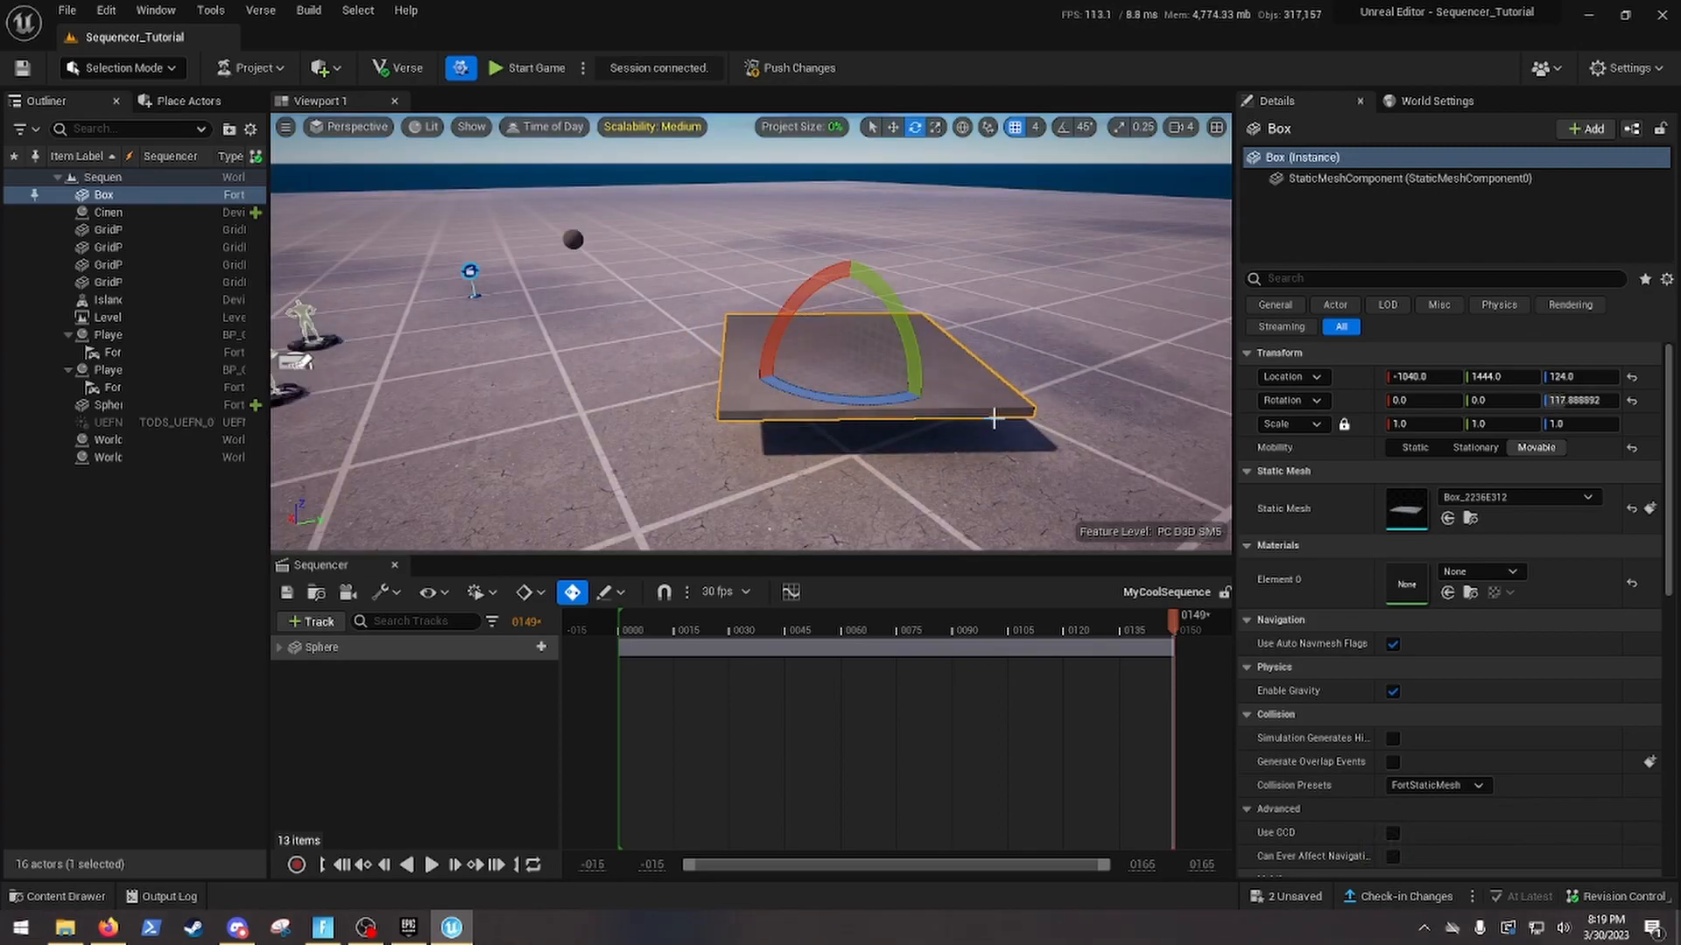
pyautogui.hotkey('ctrl', 'z')
pyautogui.moveTo(954, 340)
pyautogui.mouseDown(button='right')
pyautogui.moveTo(915, 381)
pyautogui.moveTo(955, 341)
pyautogui.mouseUp(button='right')
pyautogui.press('w')
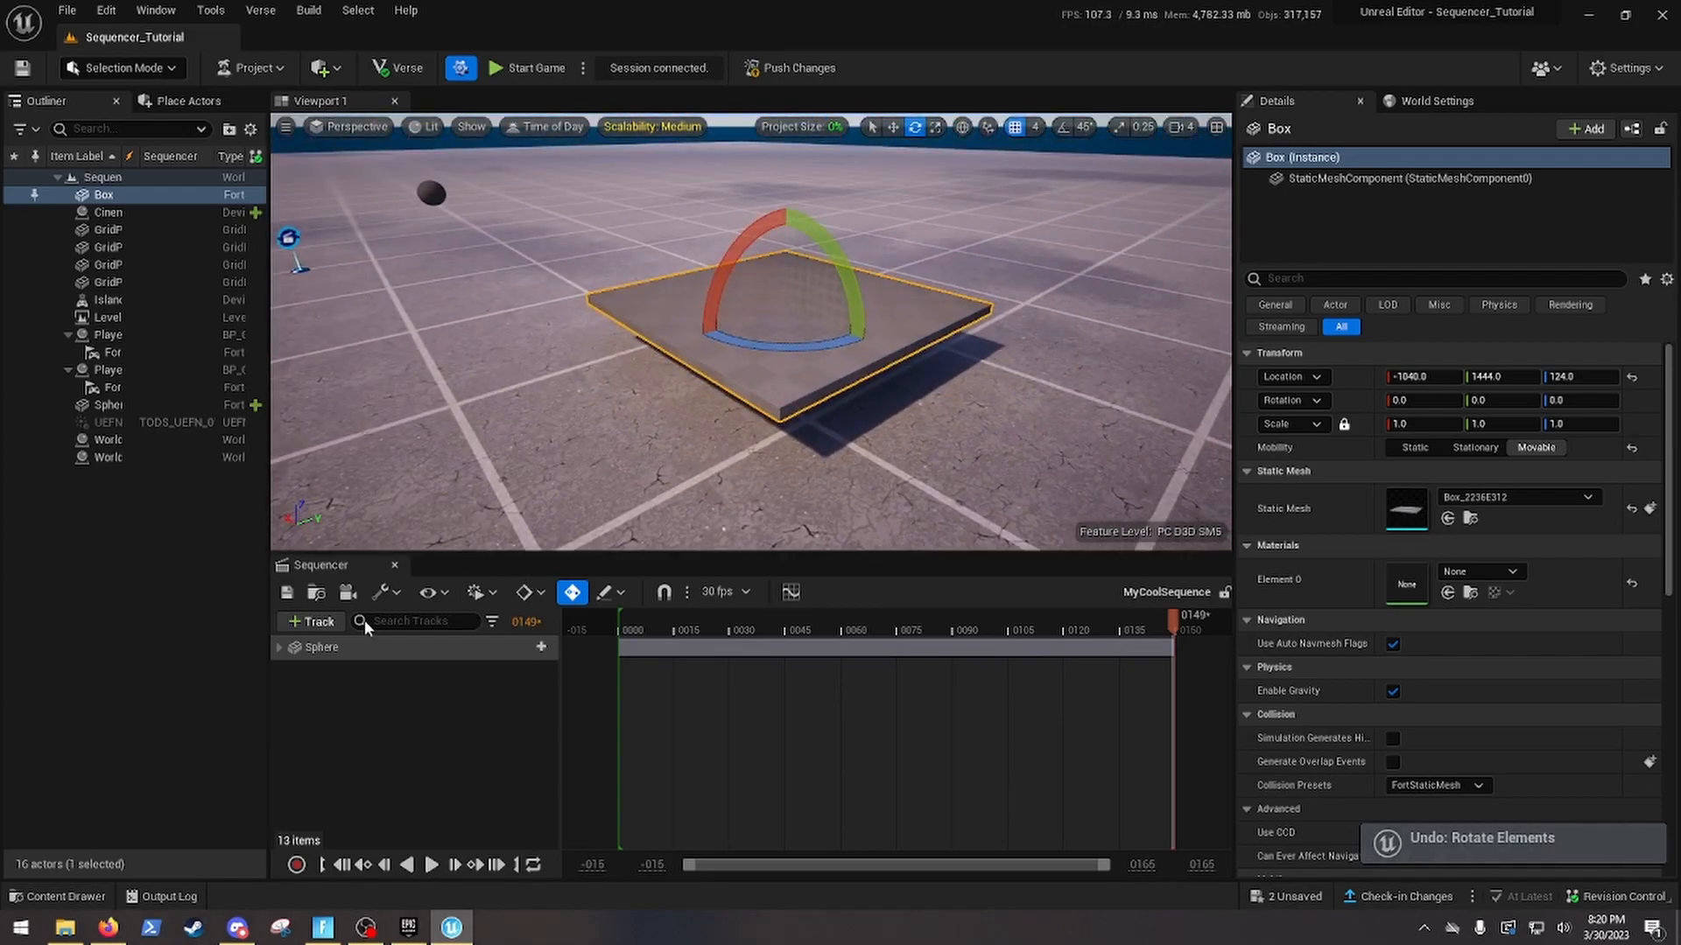
# Add the selected Box actor to MyCoolSequence and move the playhead back to frame 0
pyautogui.click(317, 622)
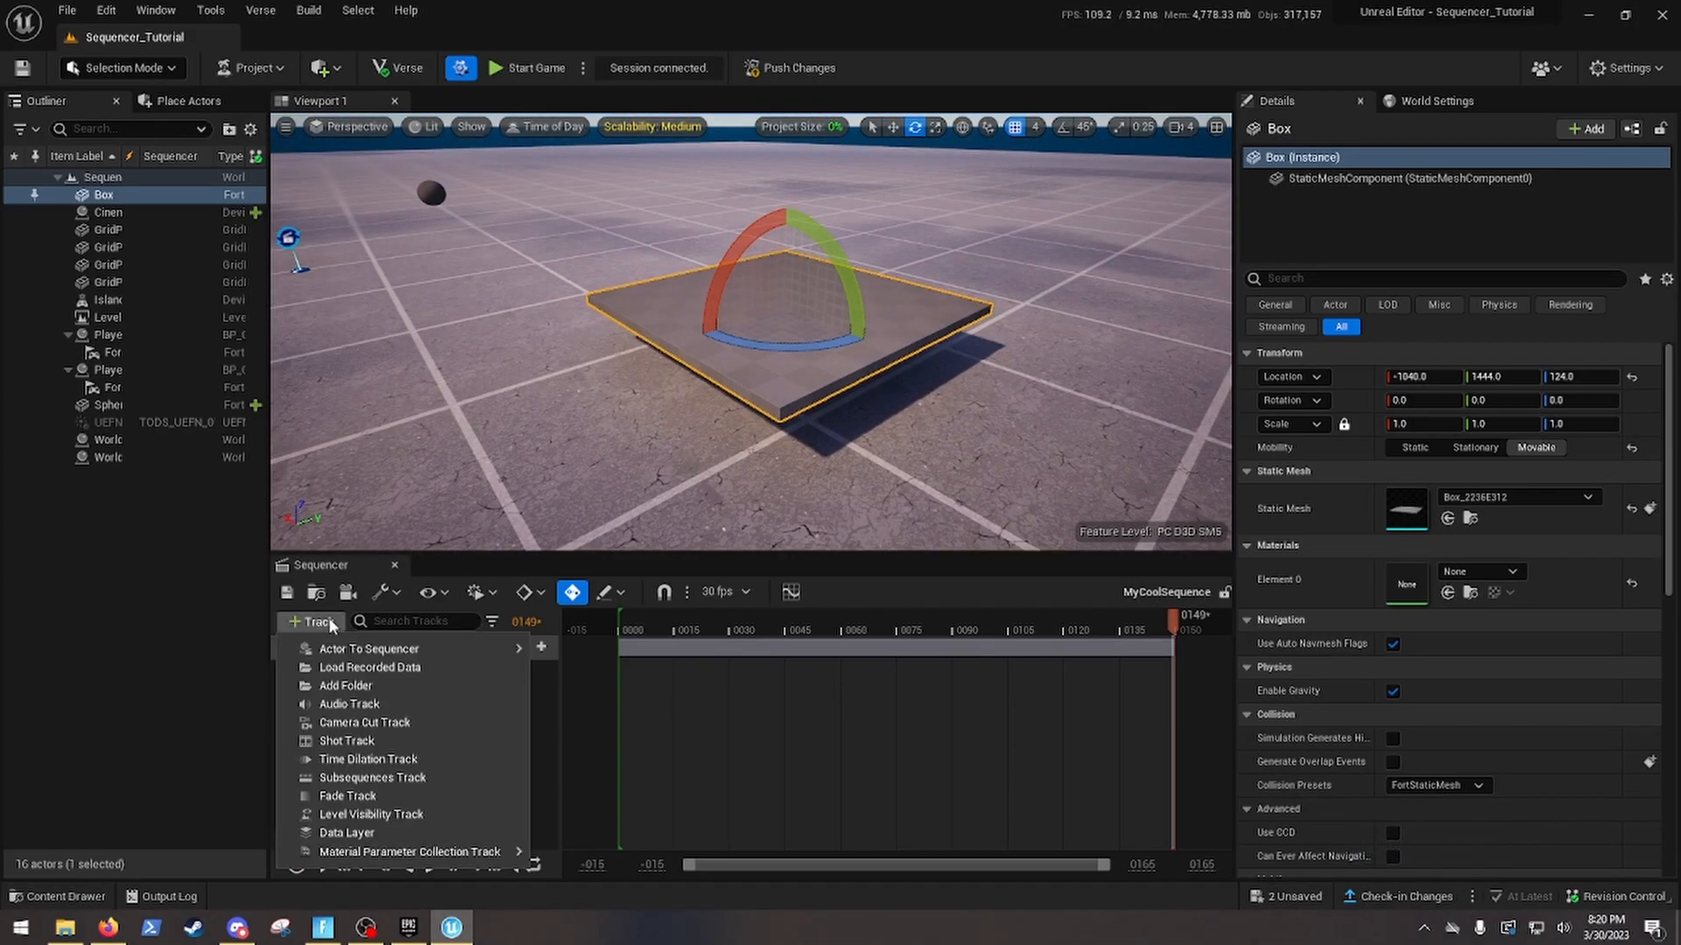
pyautogui.moveTo(334, 649)
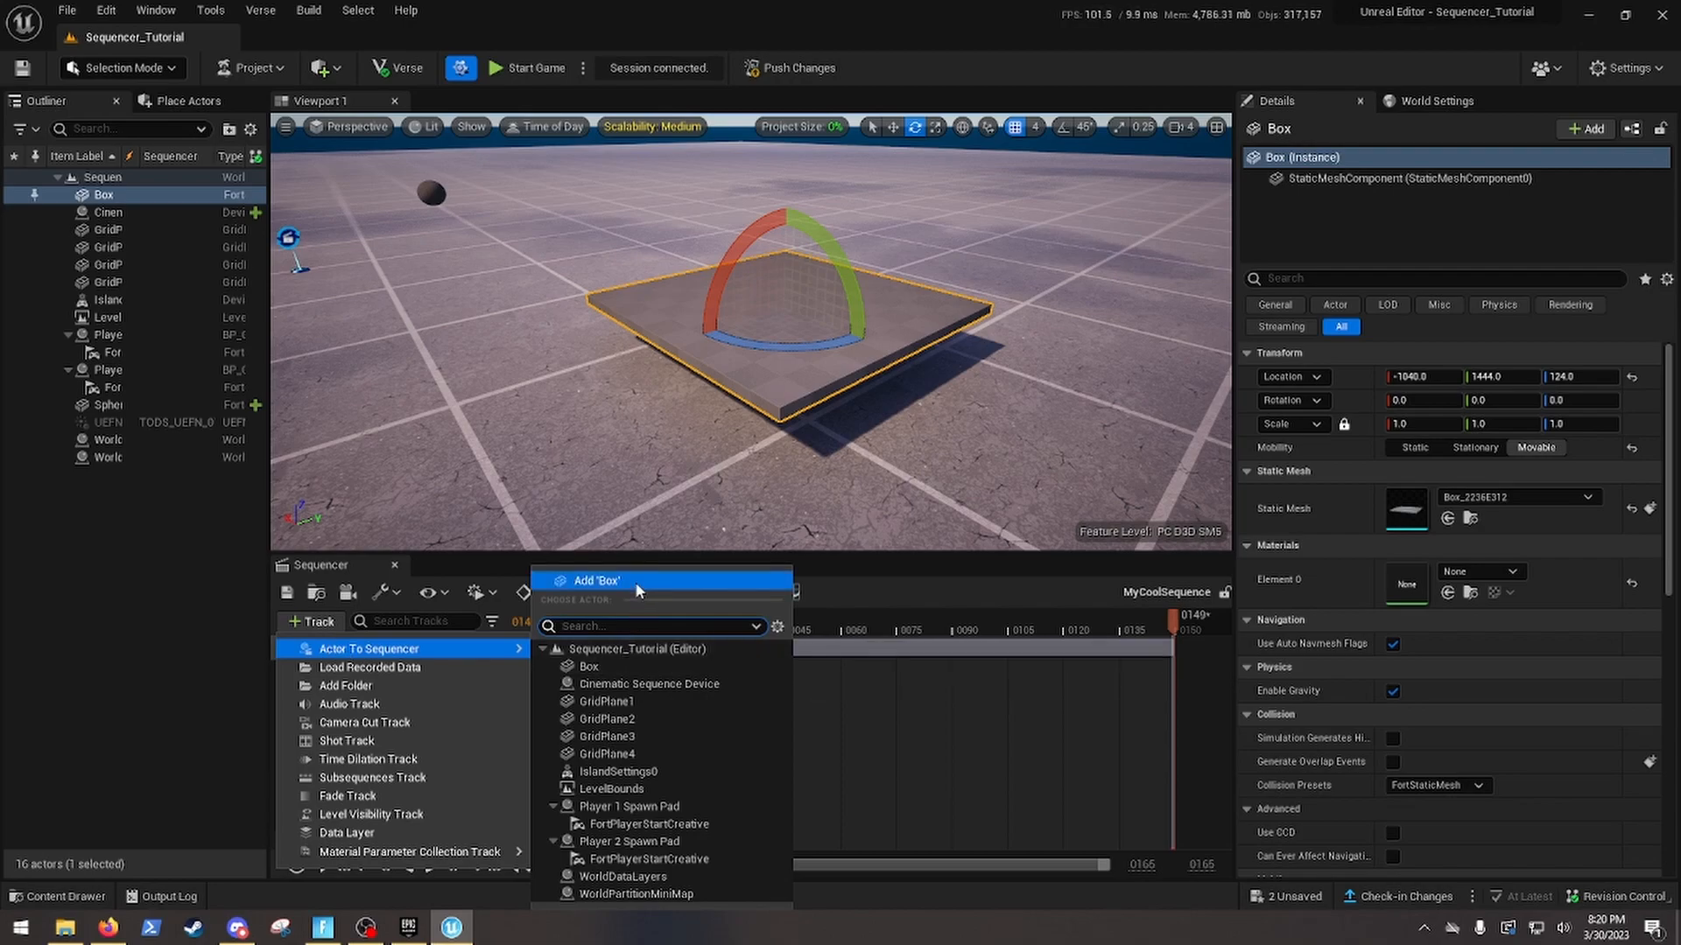
pyautogui.click(597, 581)
pyautogui.moveTo(734, 375); pyautogui.dragTo(642, 532, button='right')
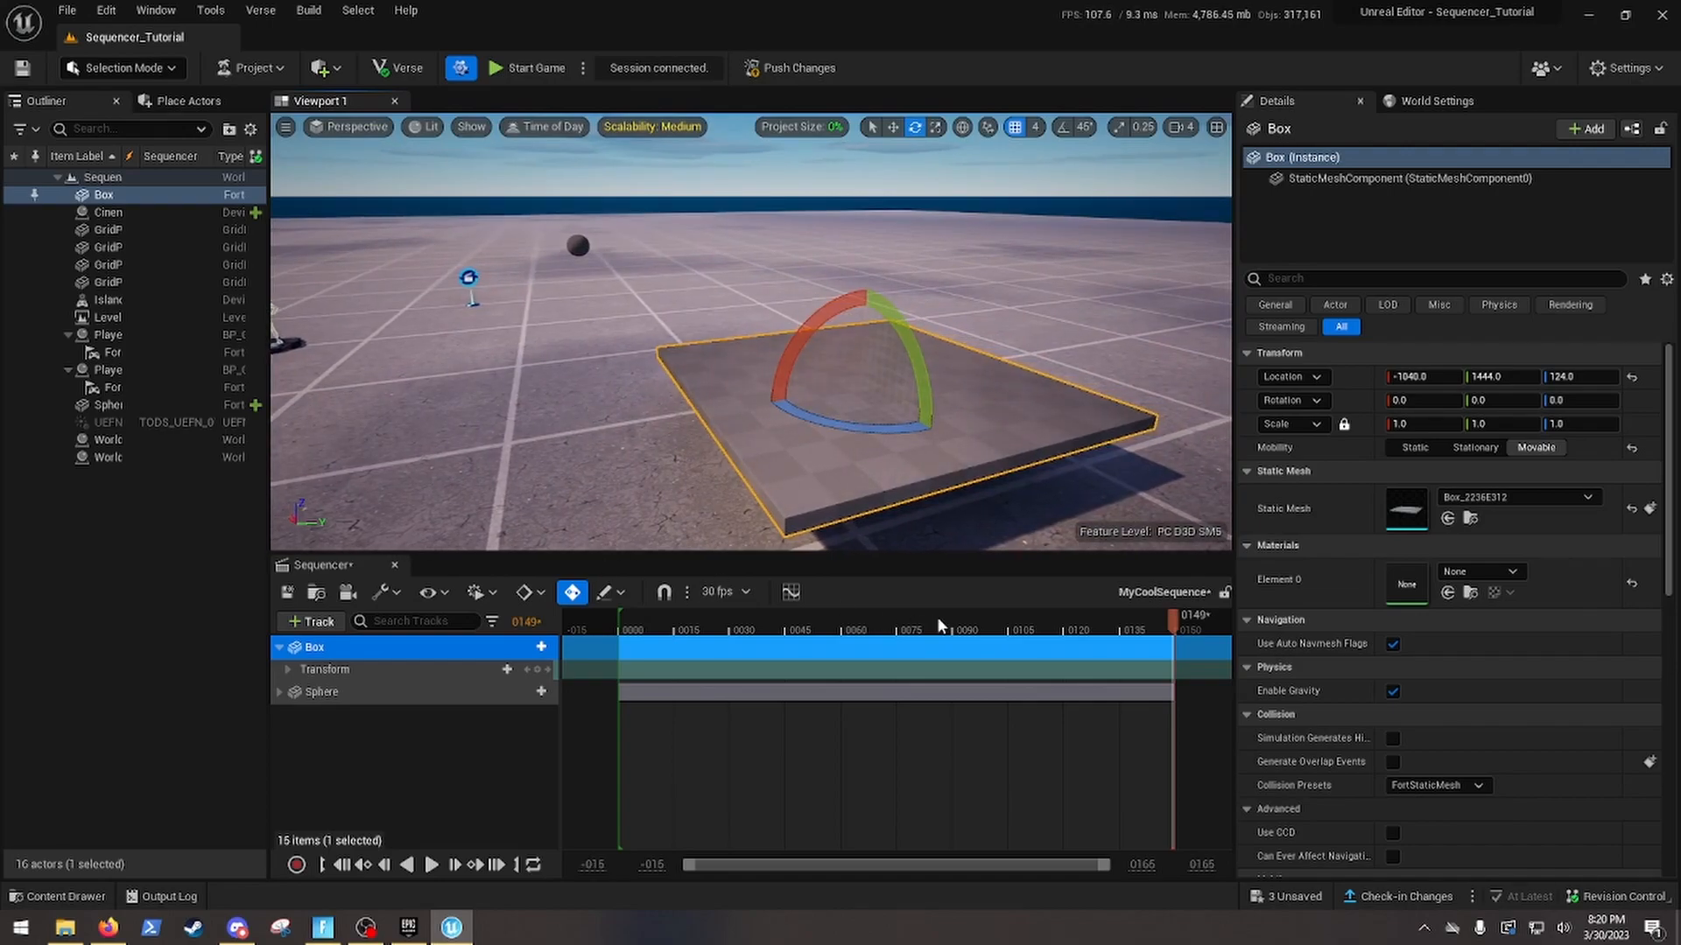
pyautogui.click(622, 632)
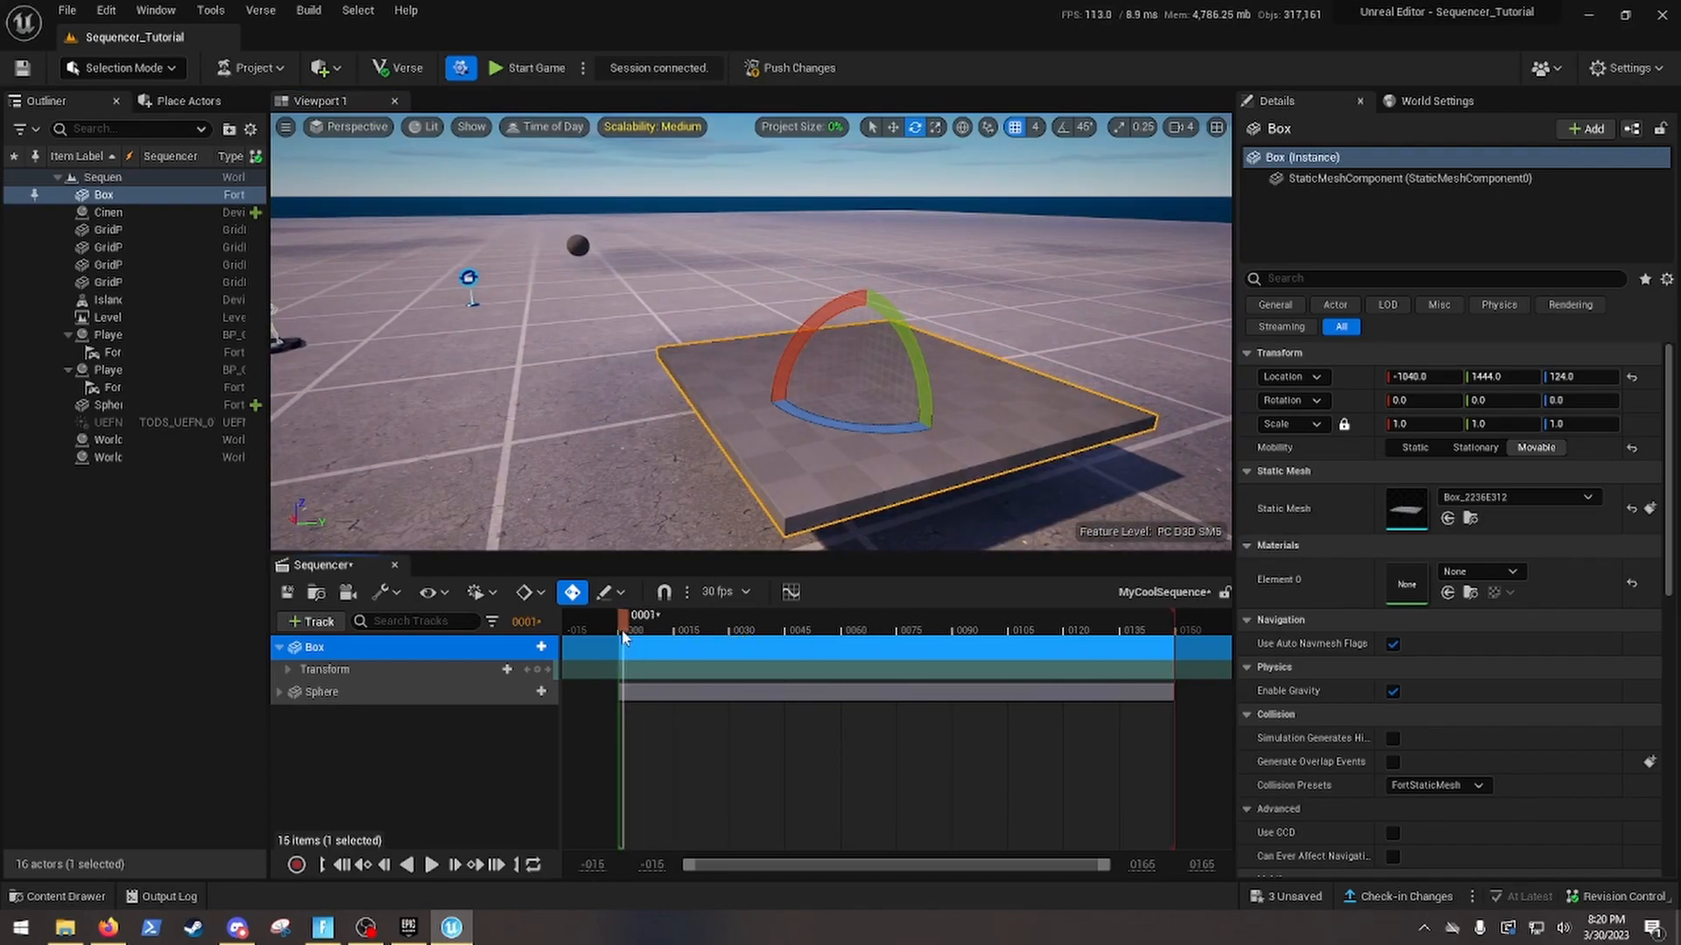
pyautogui.moveTo(622, 632); pyautogui.dragTo(621, 633)
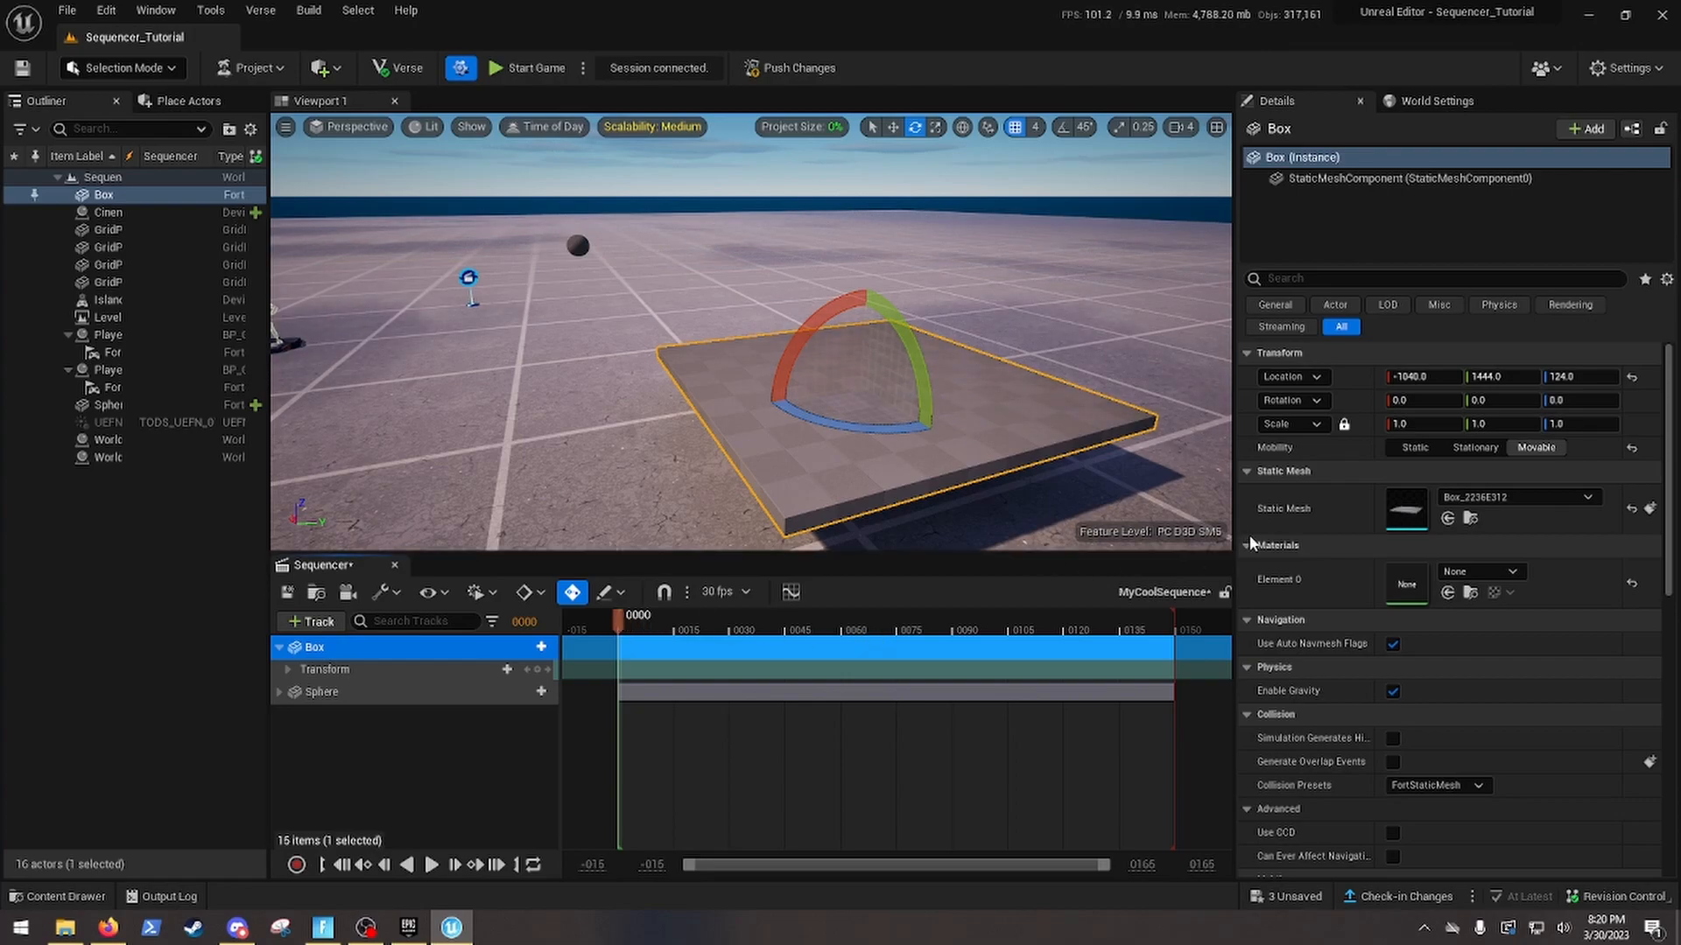
# Turn off Use Auto Navmesh Flags for the box and set its collision preset to FortDynamicMesh
pyautogui.scroll(-2, 1313, 569)
pyautogui.click(1399, 590)
pyautogui.scroll(-1, 1408, 665)
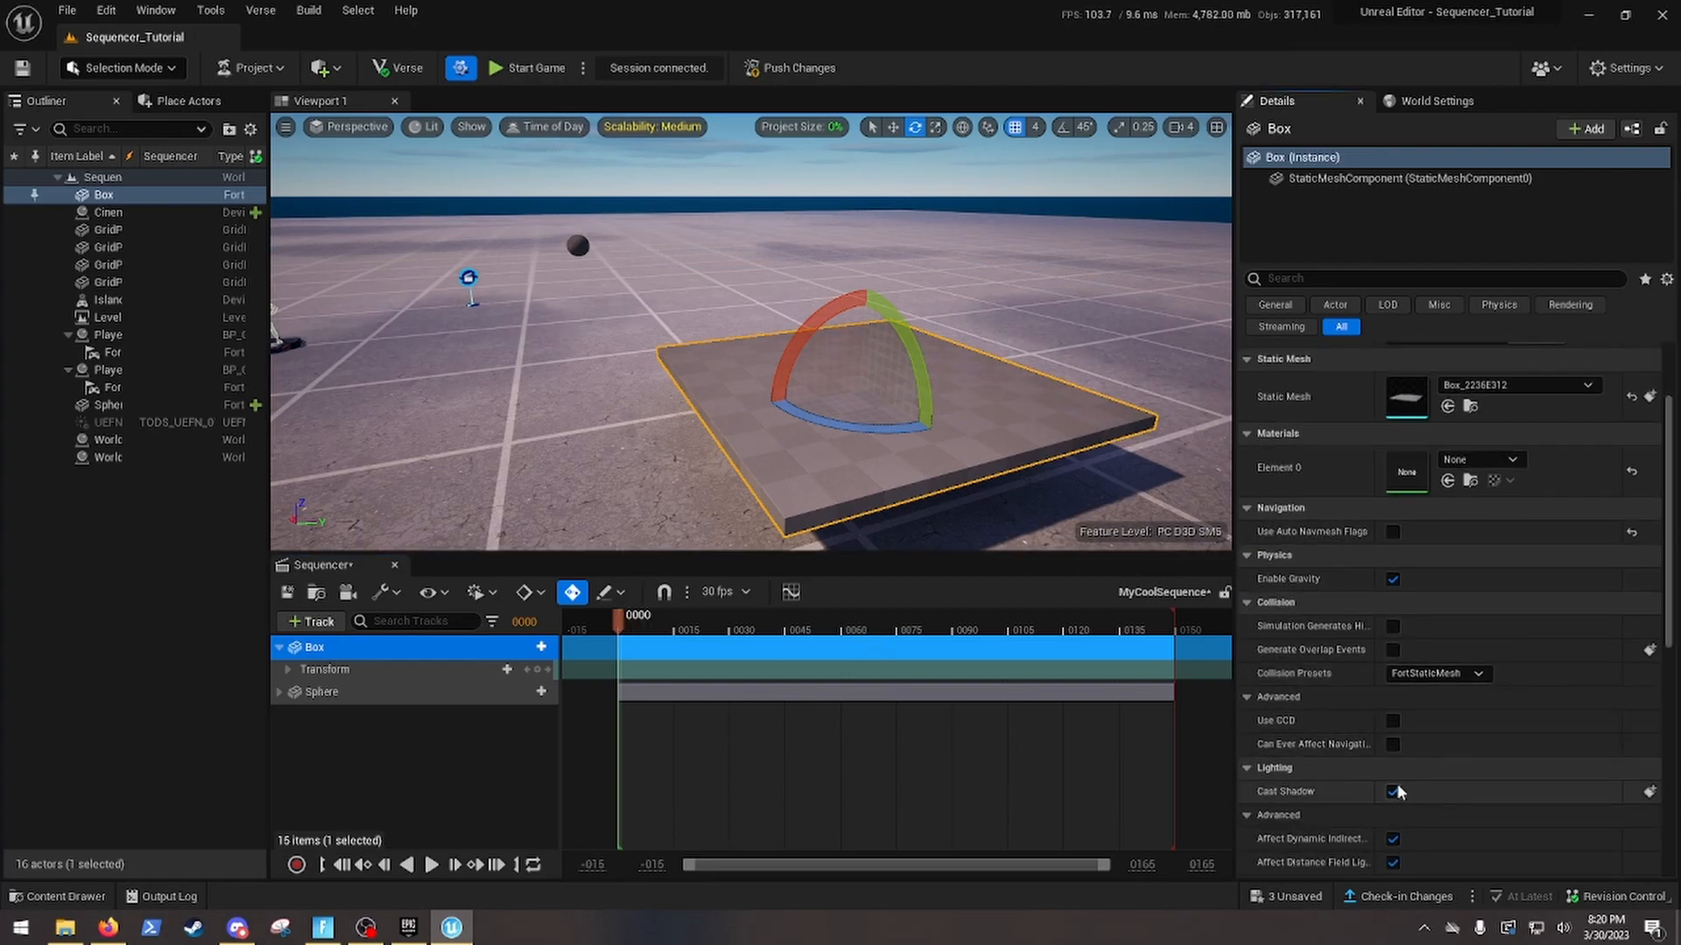
pyautogui.click(1448, 676)
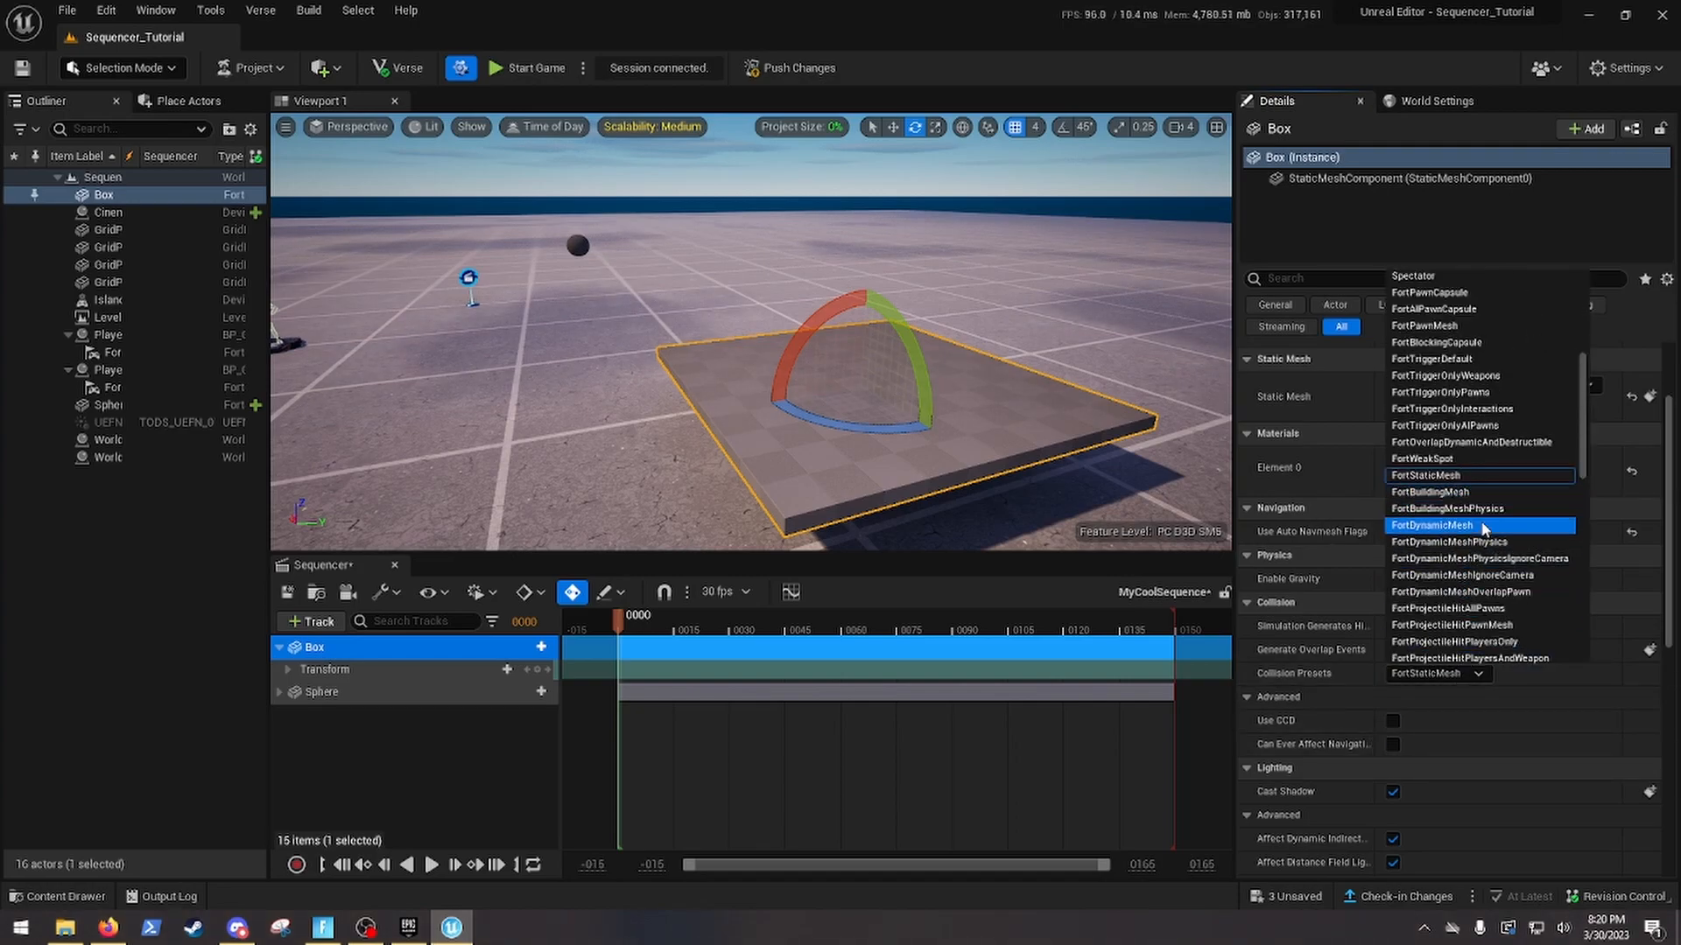
pyautogui.click(1481, 525)
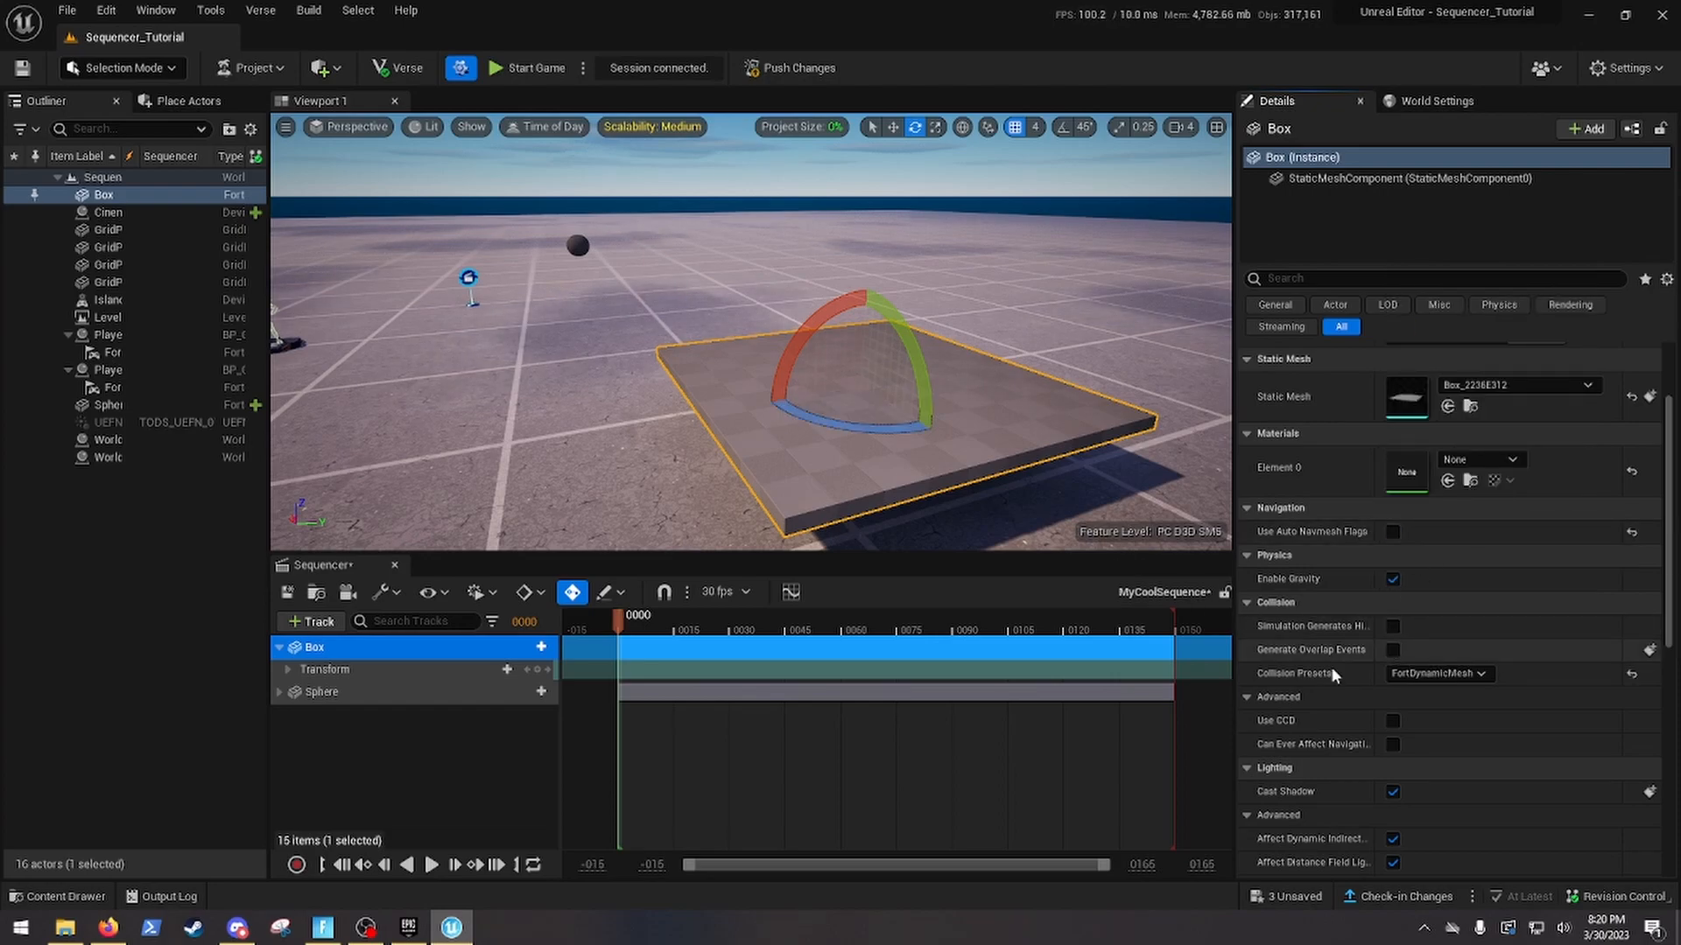
# Expand the box's transform location channels and add a keyframe for Z at frame 0
pyautogui.moveTo(1033, 385); pyautogui.dragTo(1091, 418, button='right')
pyautogui.press('w')
pyautogui.press('s')
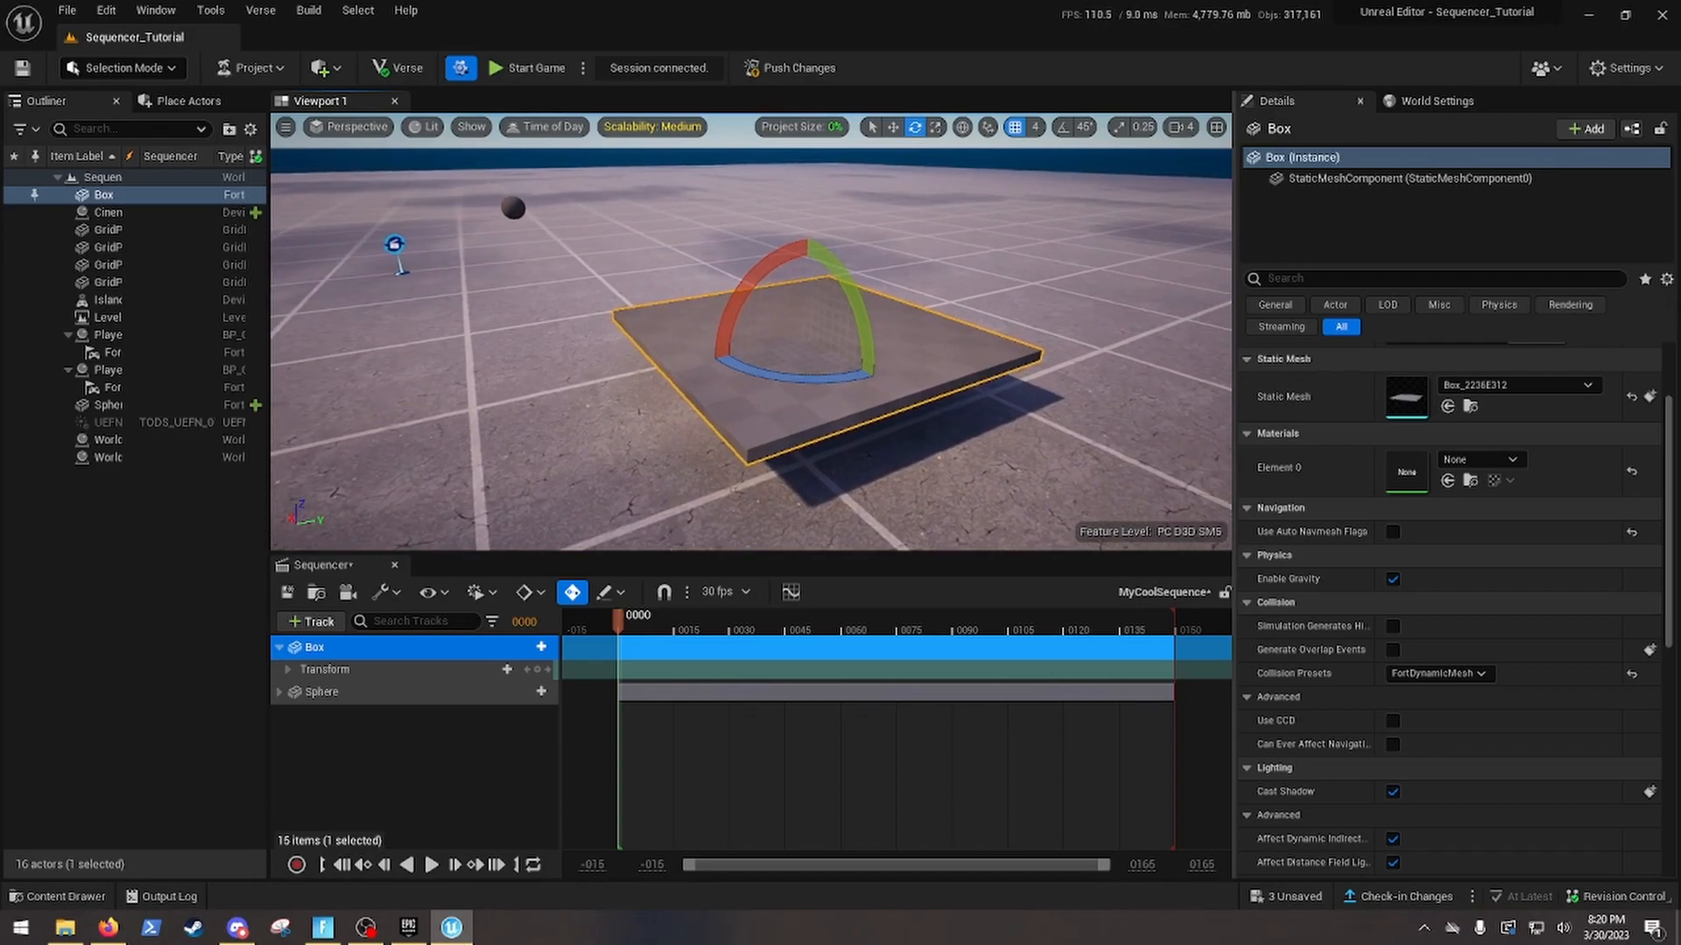
pyautogui.moveTo(966, 391); pyautogui.dragTo(965, 390, button='right')
pyautogui.press('w')
pyautogui.press('d')
pyautogui.moveTo(795, 406); pyautogui.dragTo(752, 412, button='right')
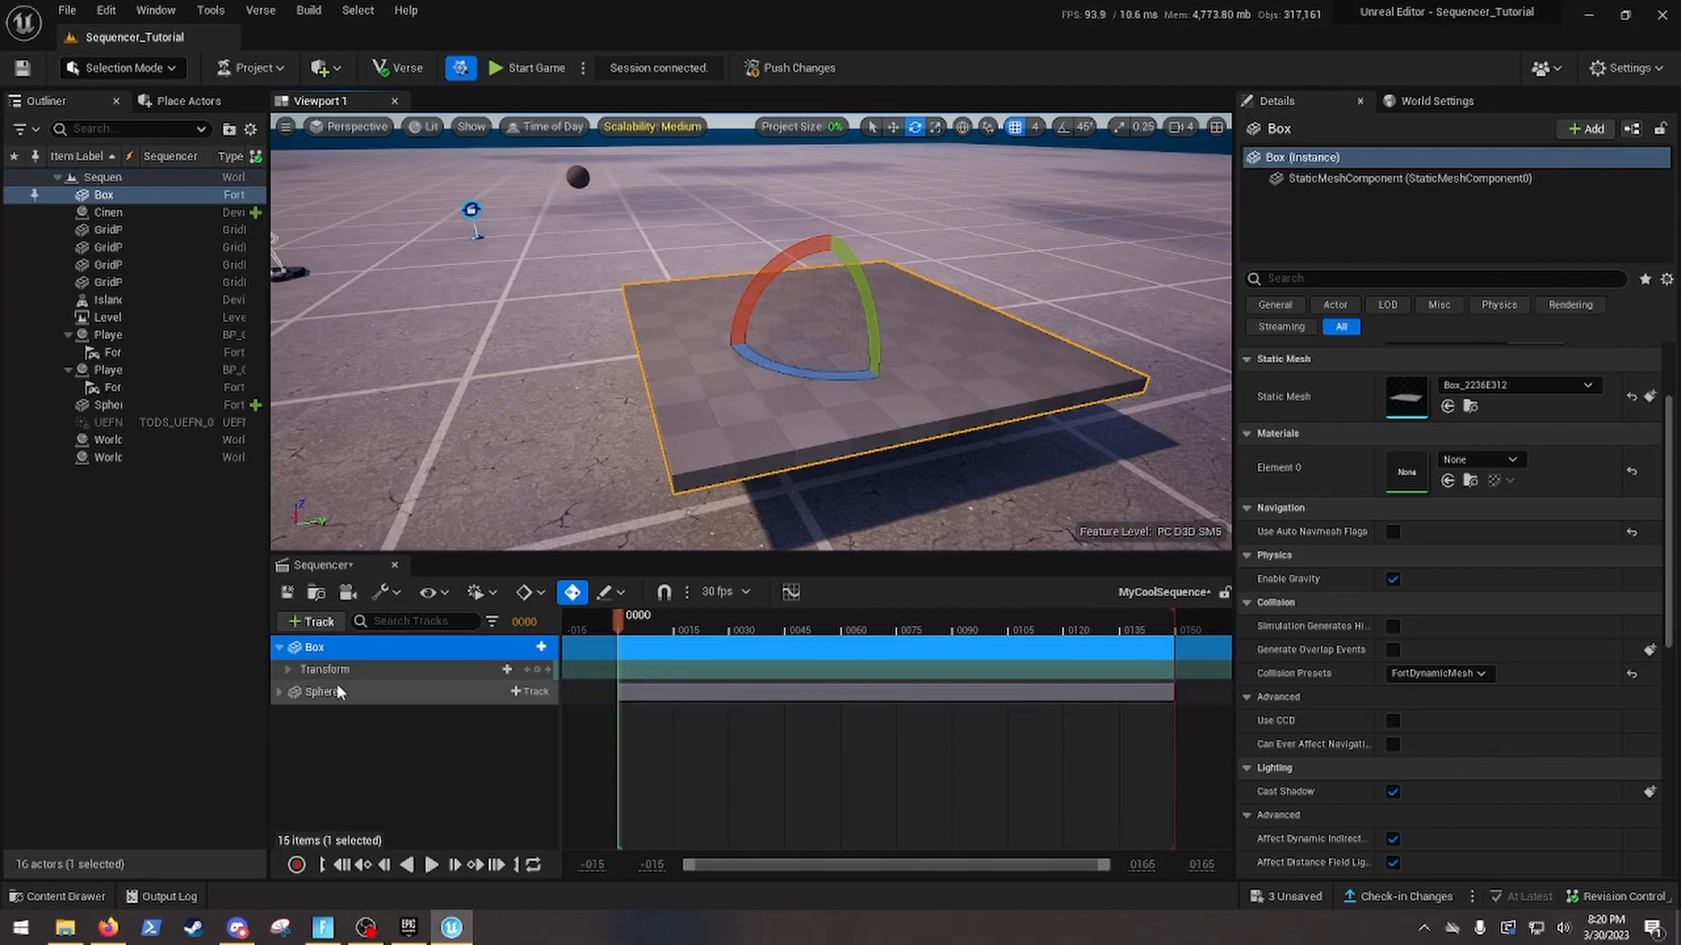
pyautogui.click(288, 669)
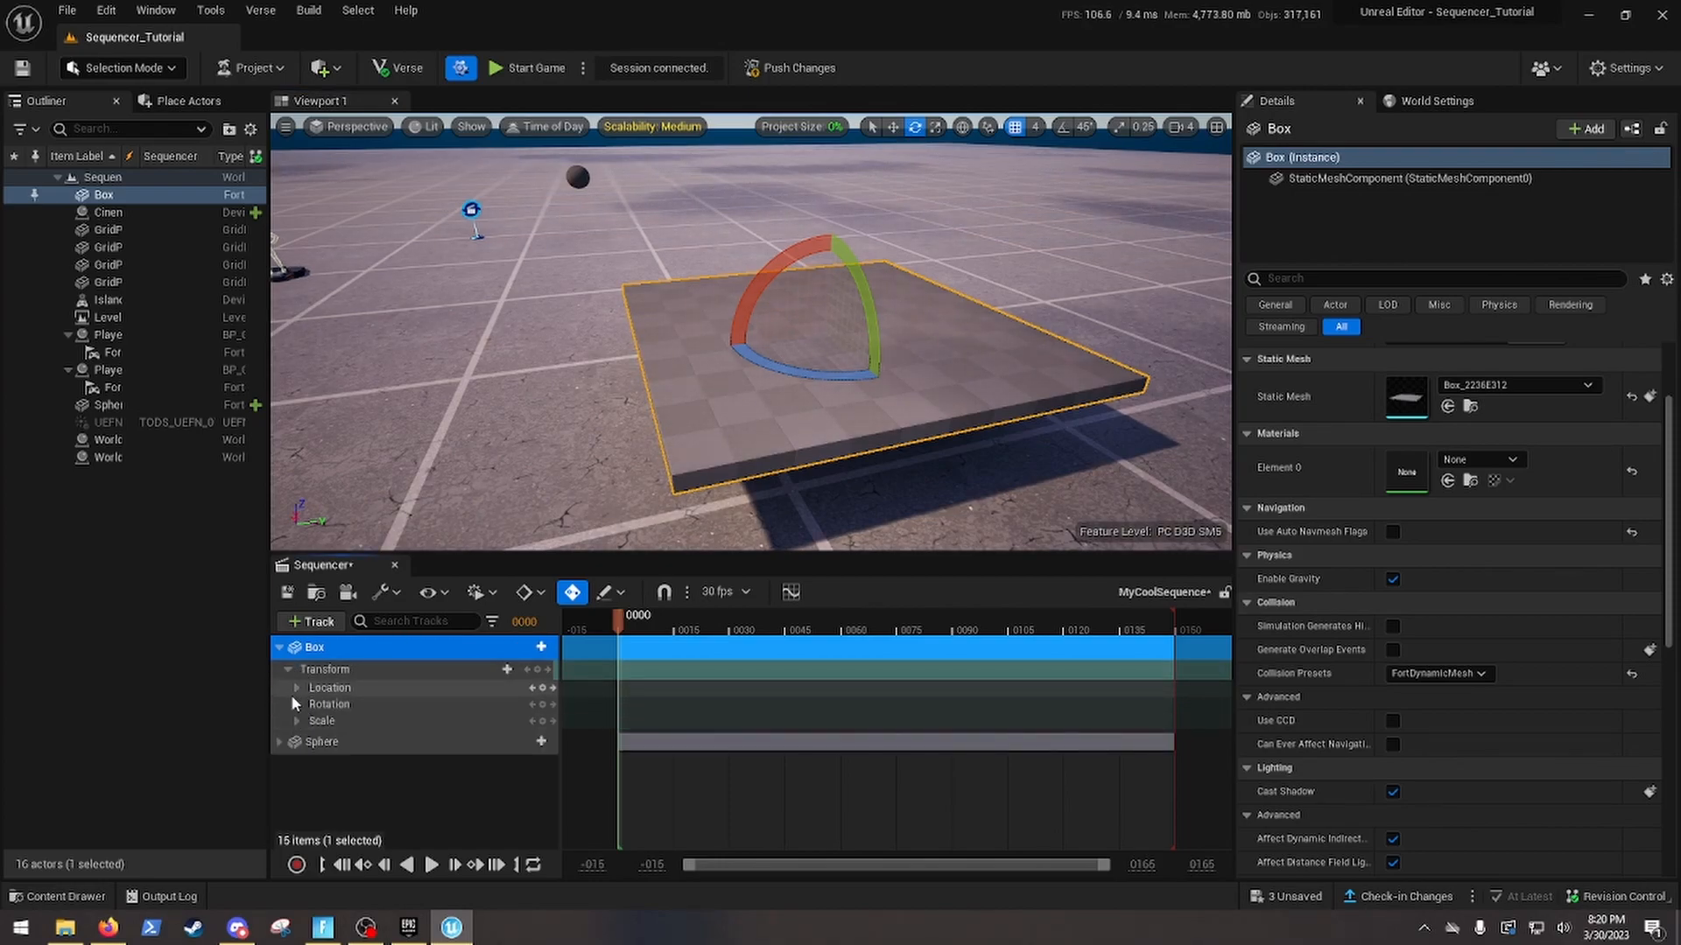
pyautogui.click(295, 689)
pyautogui.click(542, 730)
# With the playhead at the end of the sequence near frame 150, raise the box to Z 1248 to key its upper position
pyautogui.press('w')
pyautogui.moveTo(818, 472); pyautogui.dragTo(762, 460, button='right')
pyautogui.press('s')
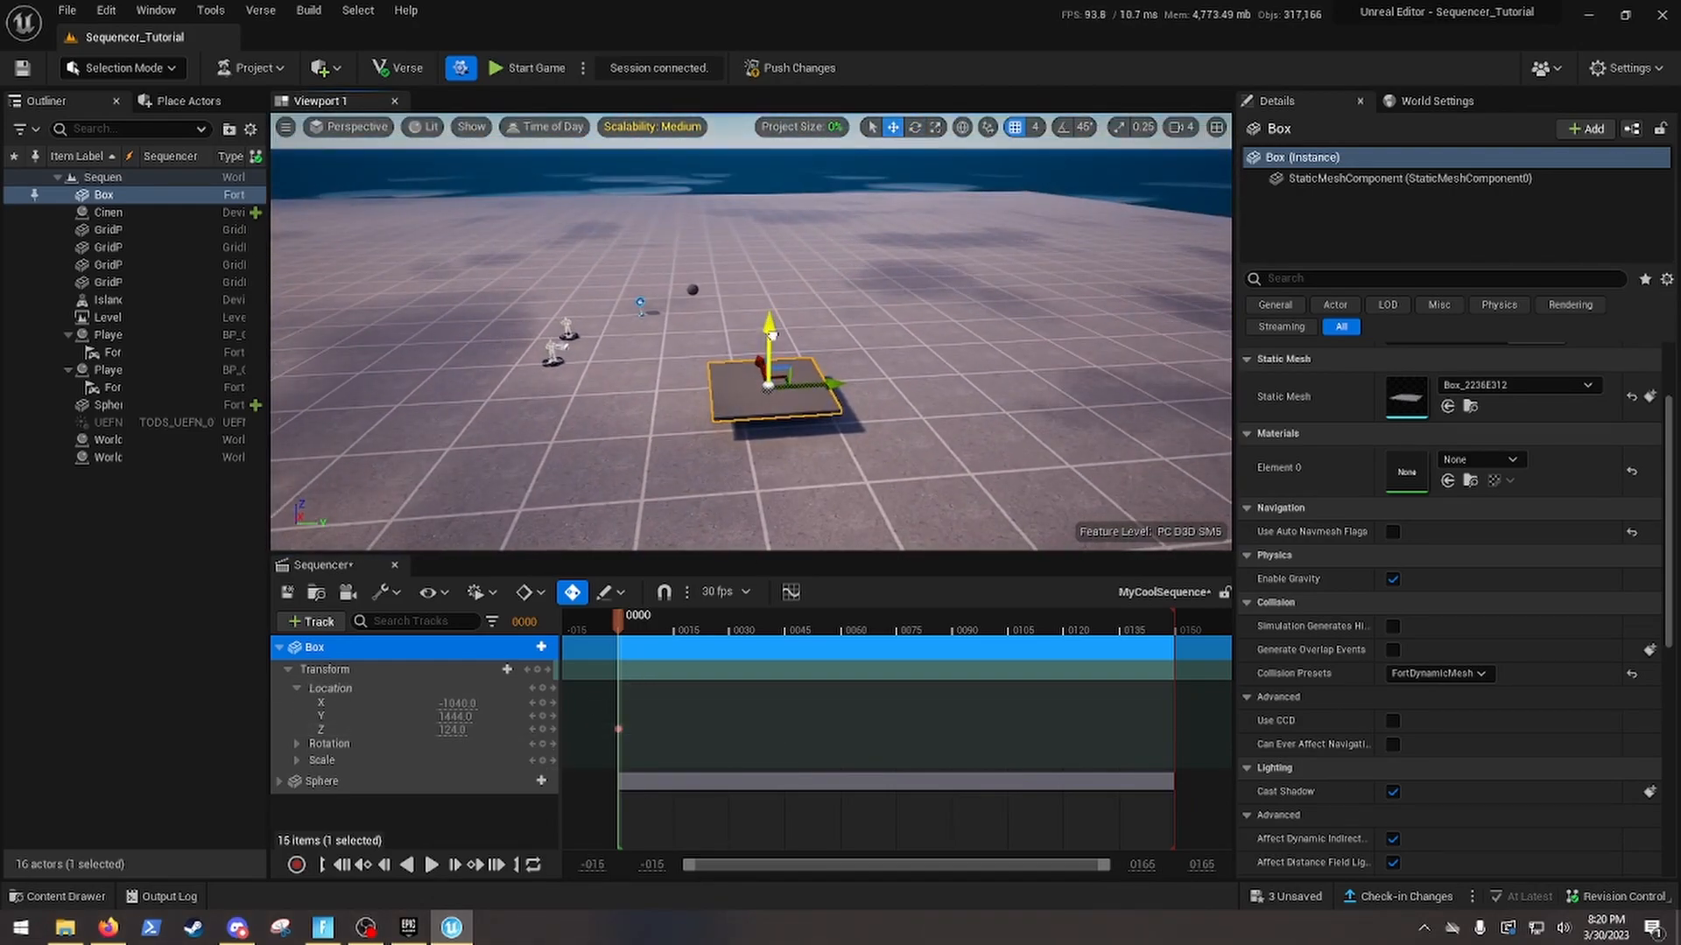
pyautogui.click(771, 335)
pyautogui.click(765, 397)
pyautogui.press('w')
pyautogui.moveTo(777, 401); pyautogui.dragTo(769, 390, button='right')
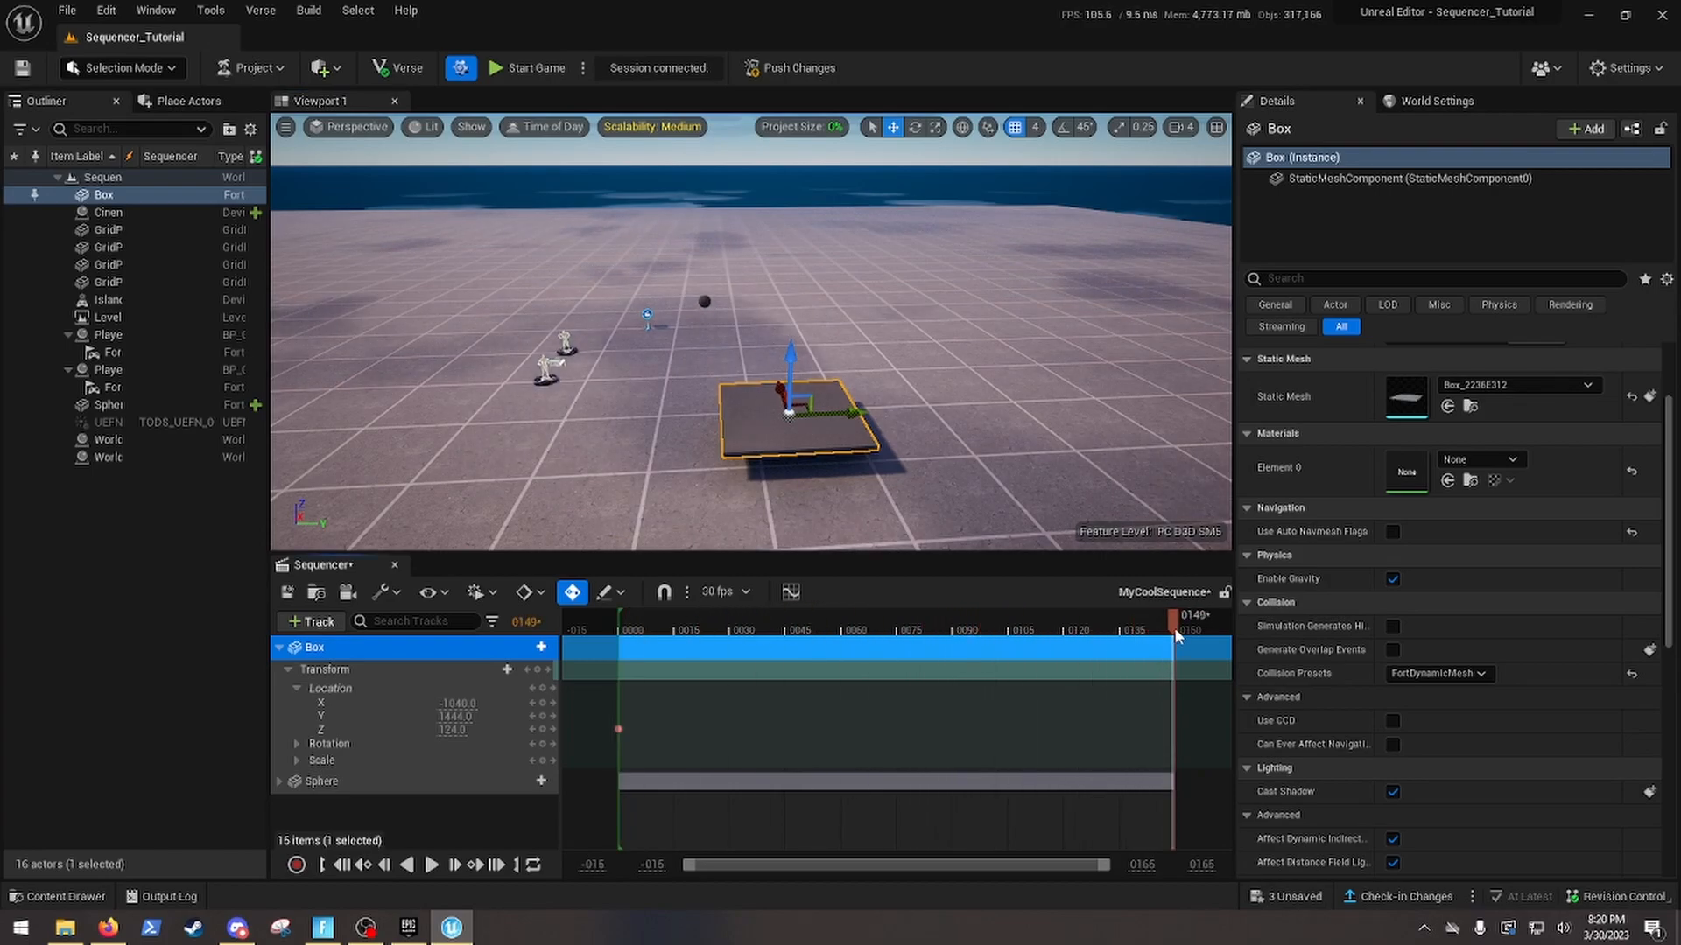
pyautogui.moveTo(790, 380)
pyautogui.mouseDown(button='right')
pyautogui.moveTo(772, 408)
pyautogui.moveTo(790, 381)
pyautogui.mouseUp(button='right')
pyautogui.press('s')
pyautogui.moveTo(790, 380); pyautogui.dragTo(777, 203)
pyautogui.press('w')
pyautogui.moveTo(941, 393); pyautogui.dragTo(944, 415, button='right')
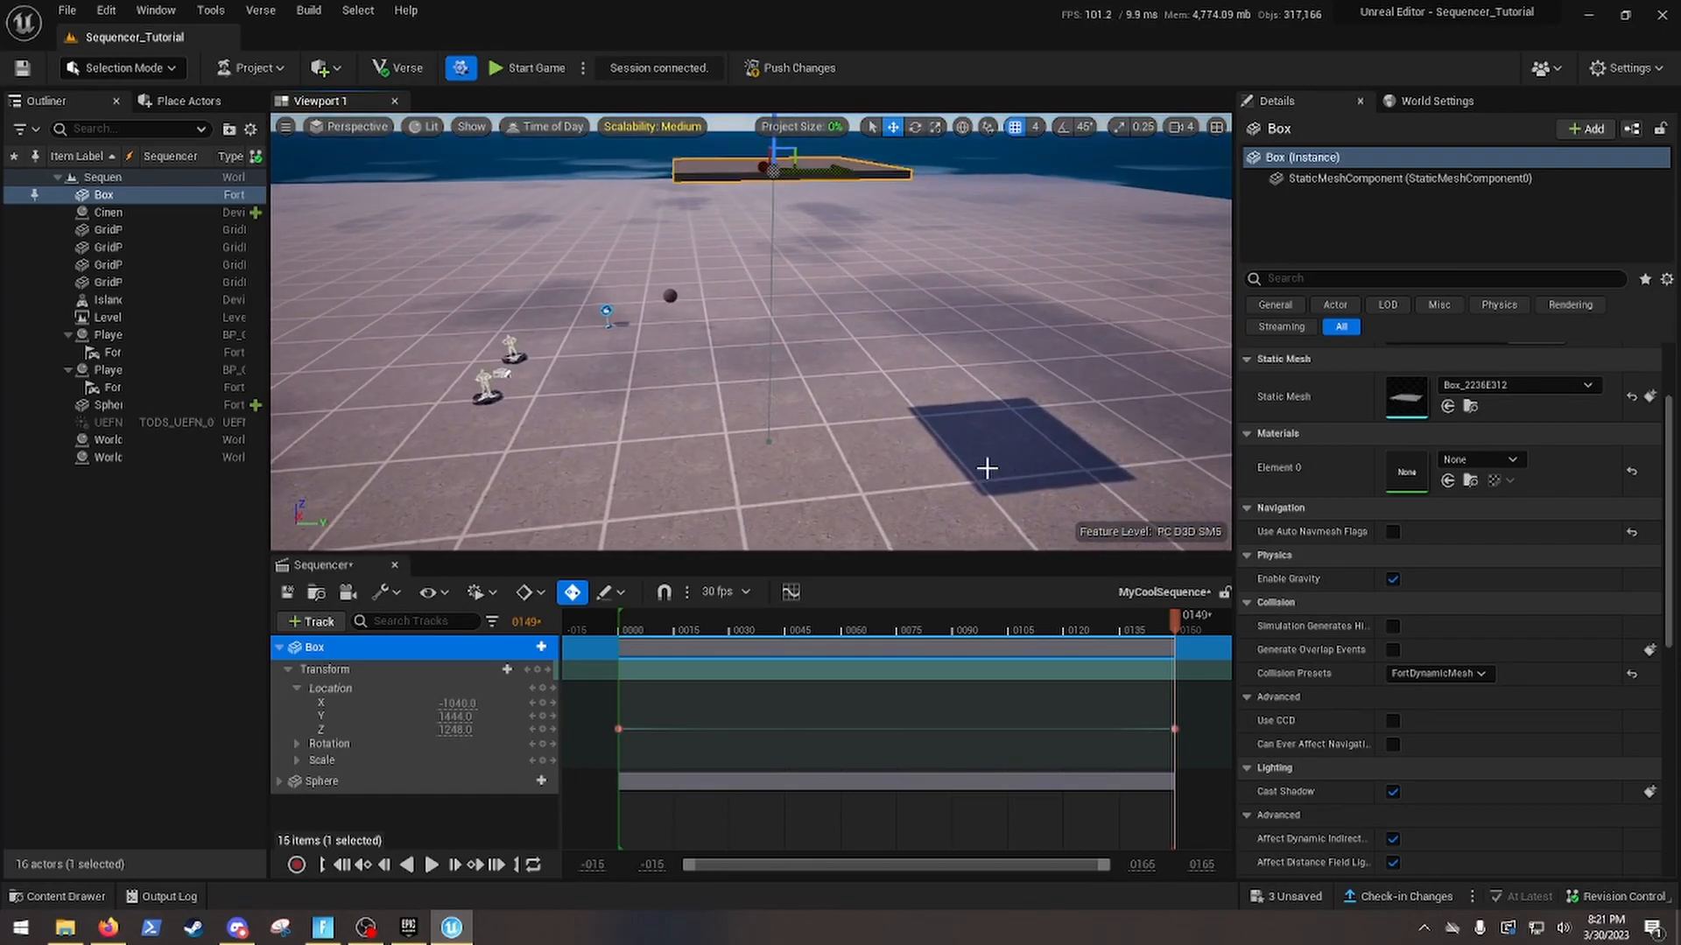
# Scrub back through the box's rise, then extend the end of the sequence's playback range to frame 300
pyautogui.moveTo(1147, 638); pyautogui.dragTo(1000, 636)
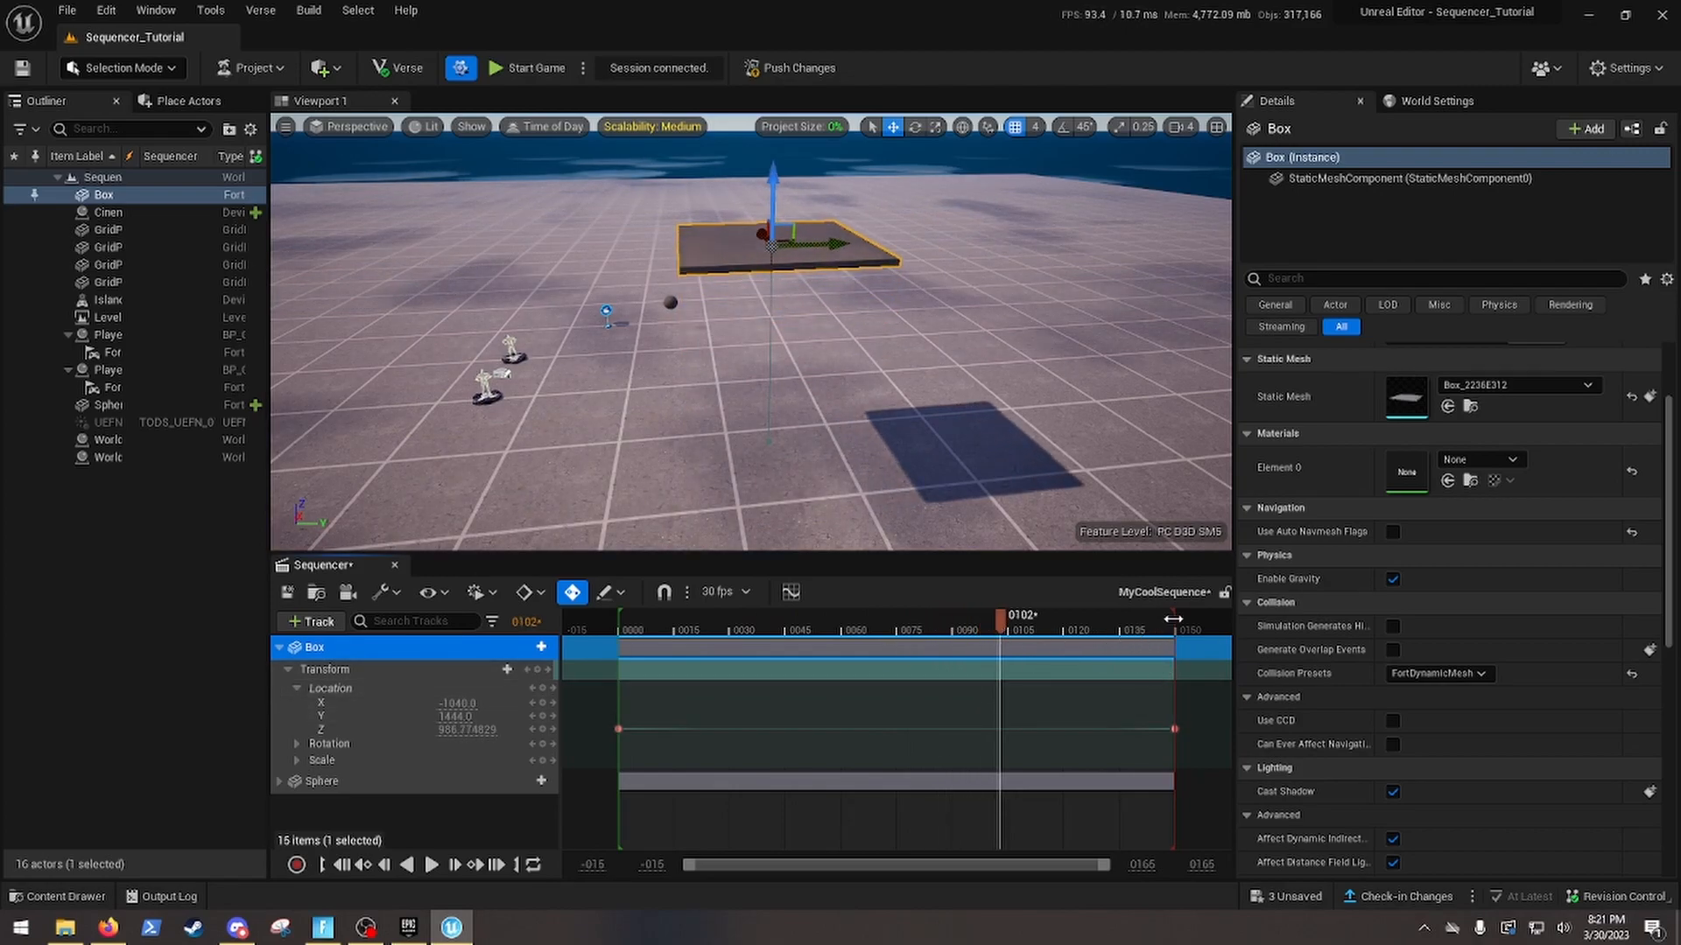
pyautogui.moveTo(1001, 620); pyautogui.dragTo(949, 634)
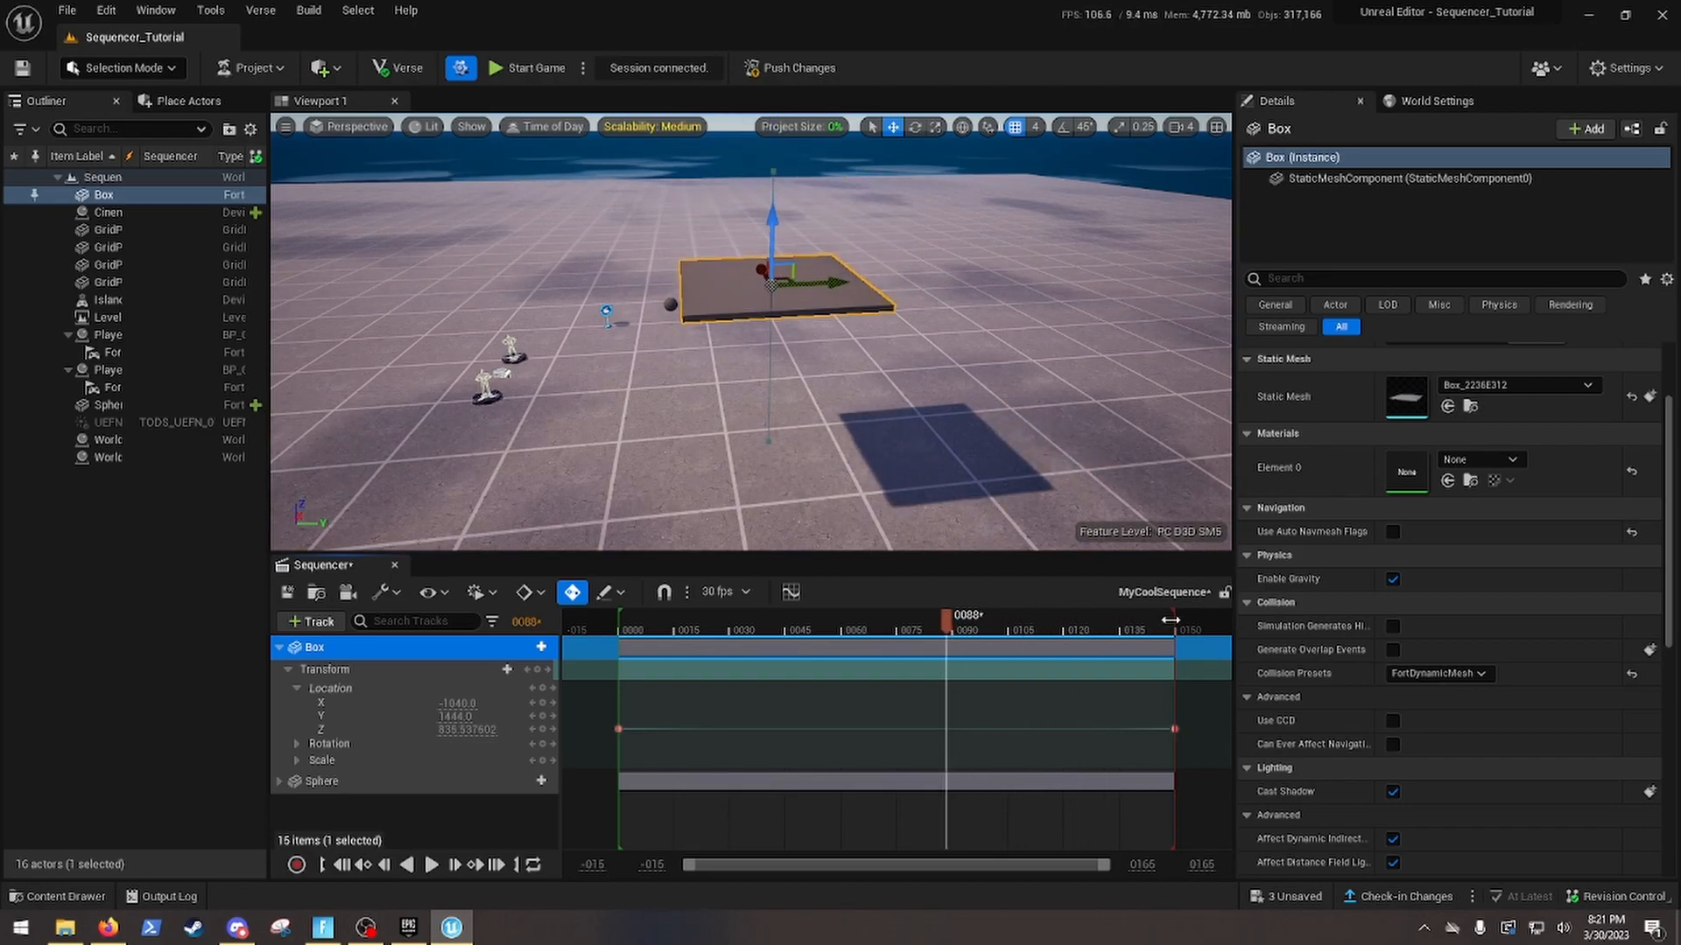
pyautogui.scroll(-4, 1105, 703)
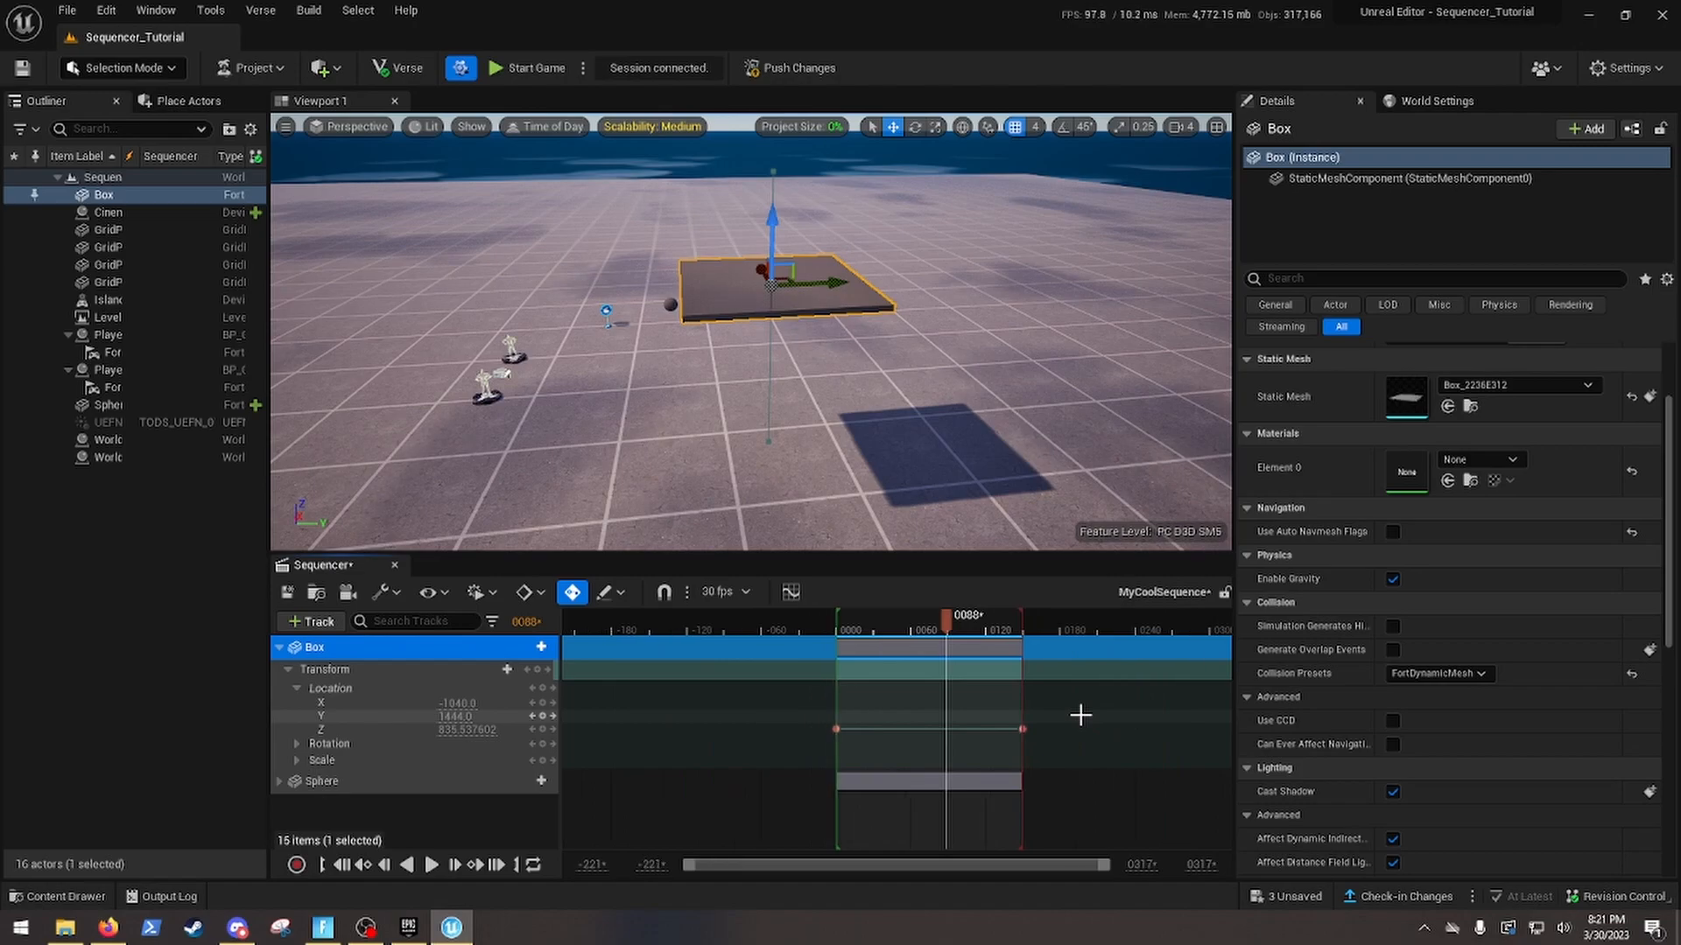
pyautogui.moveTo(1105, 703); pyautogui.dragTo(794, 686, button='right')
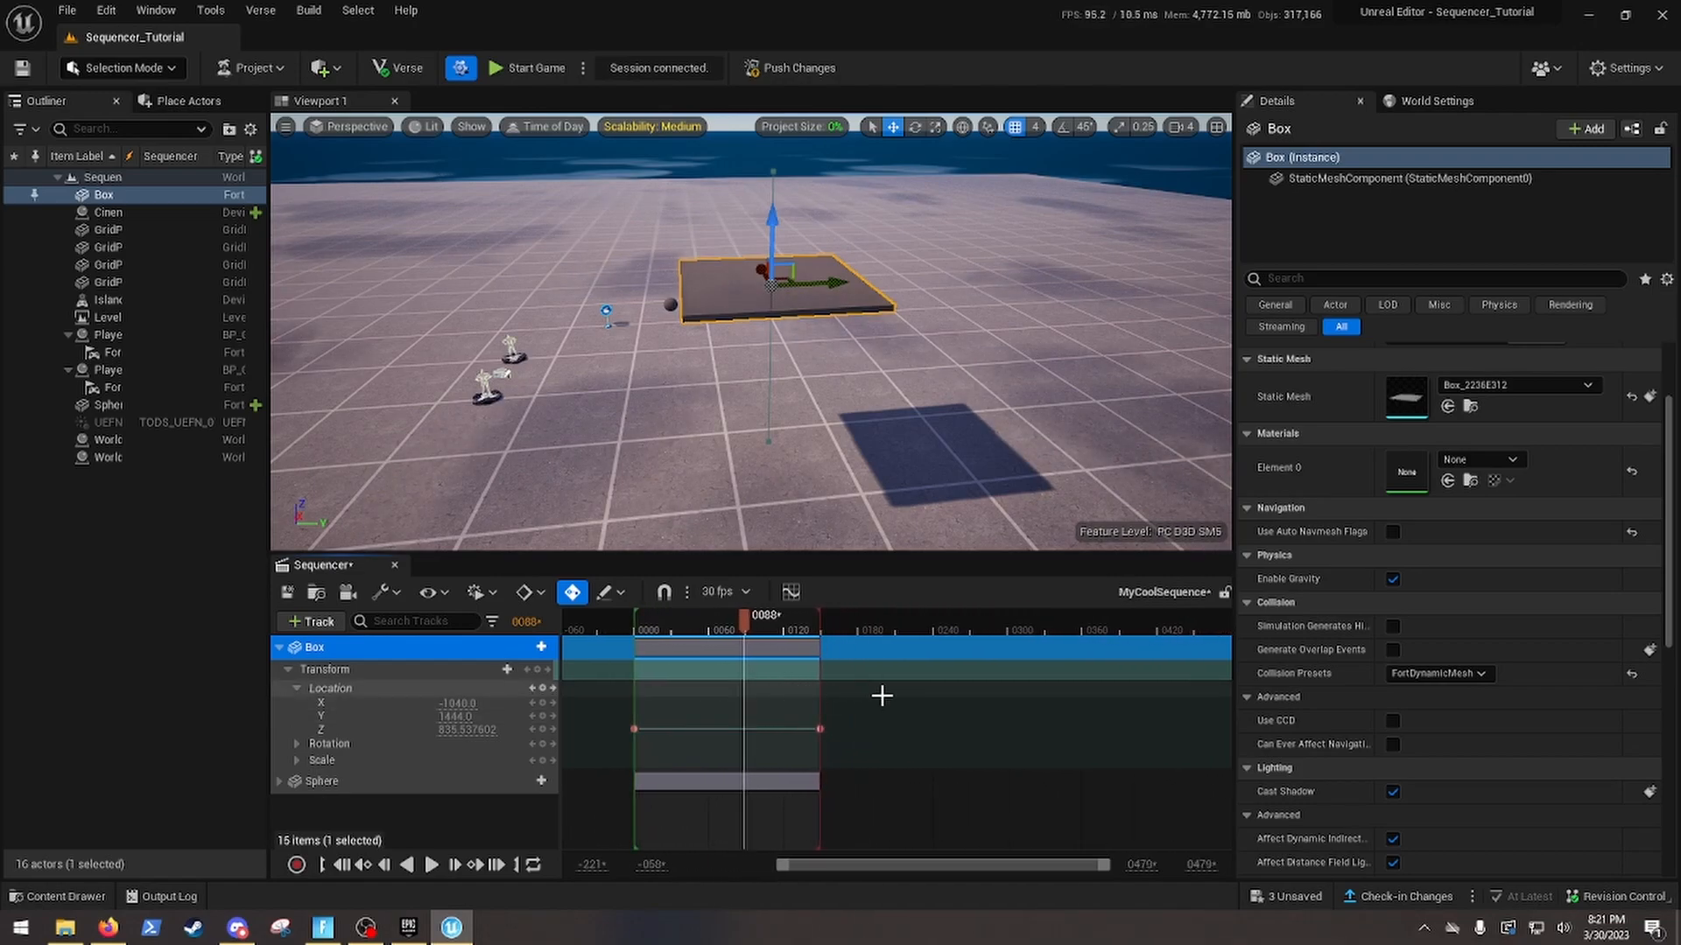
pyautogui.moveTo(742, 627); pyautogui.dragTo(926, 632)
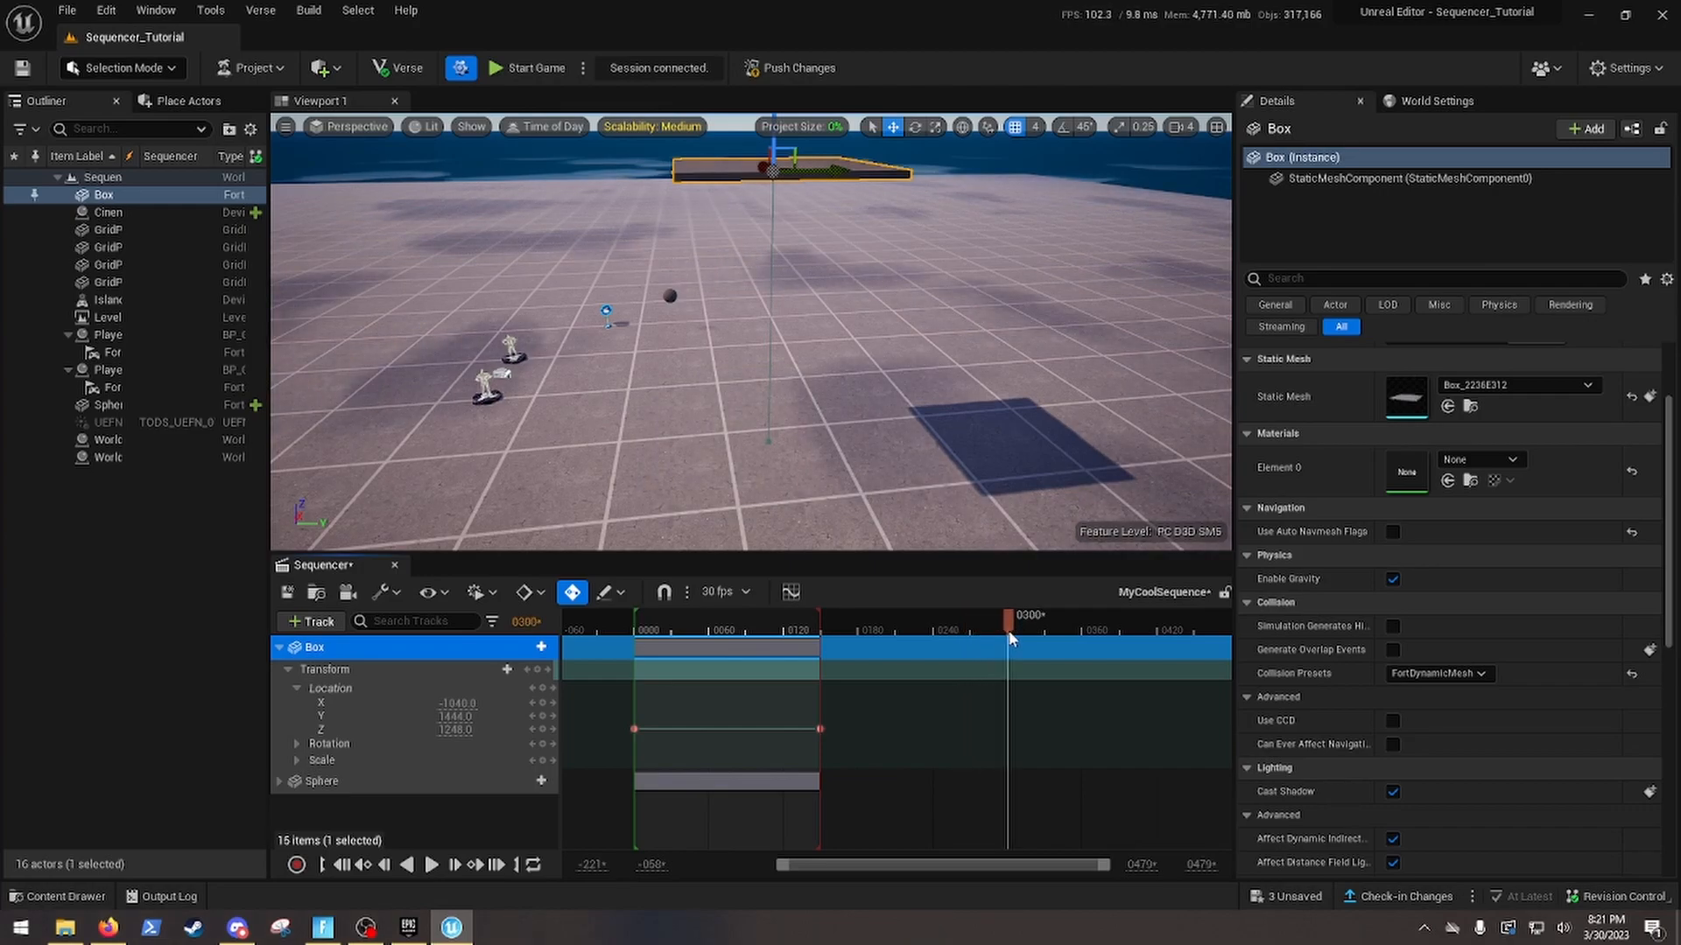
pyautogui.click(520, 867)
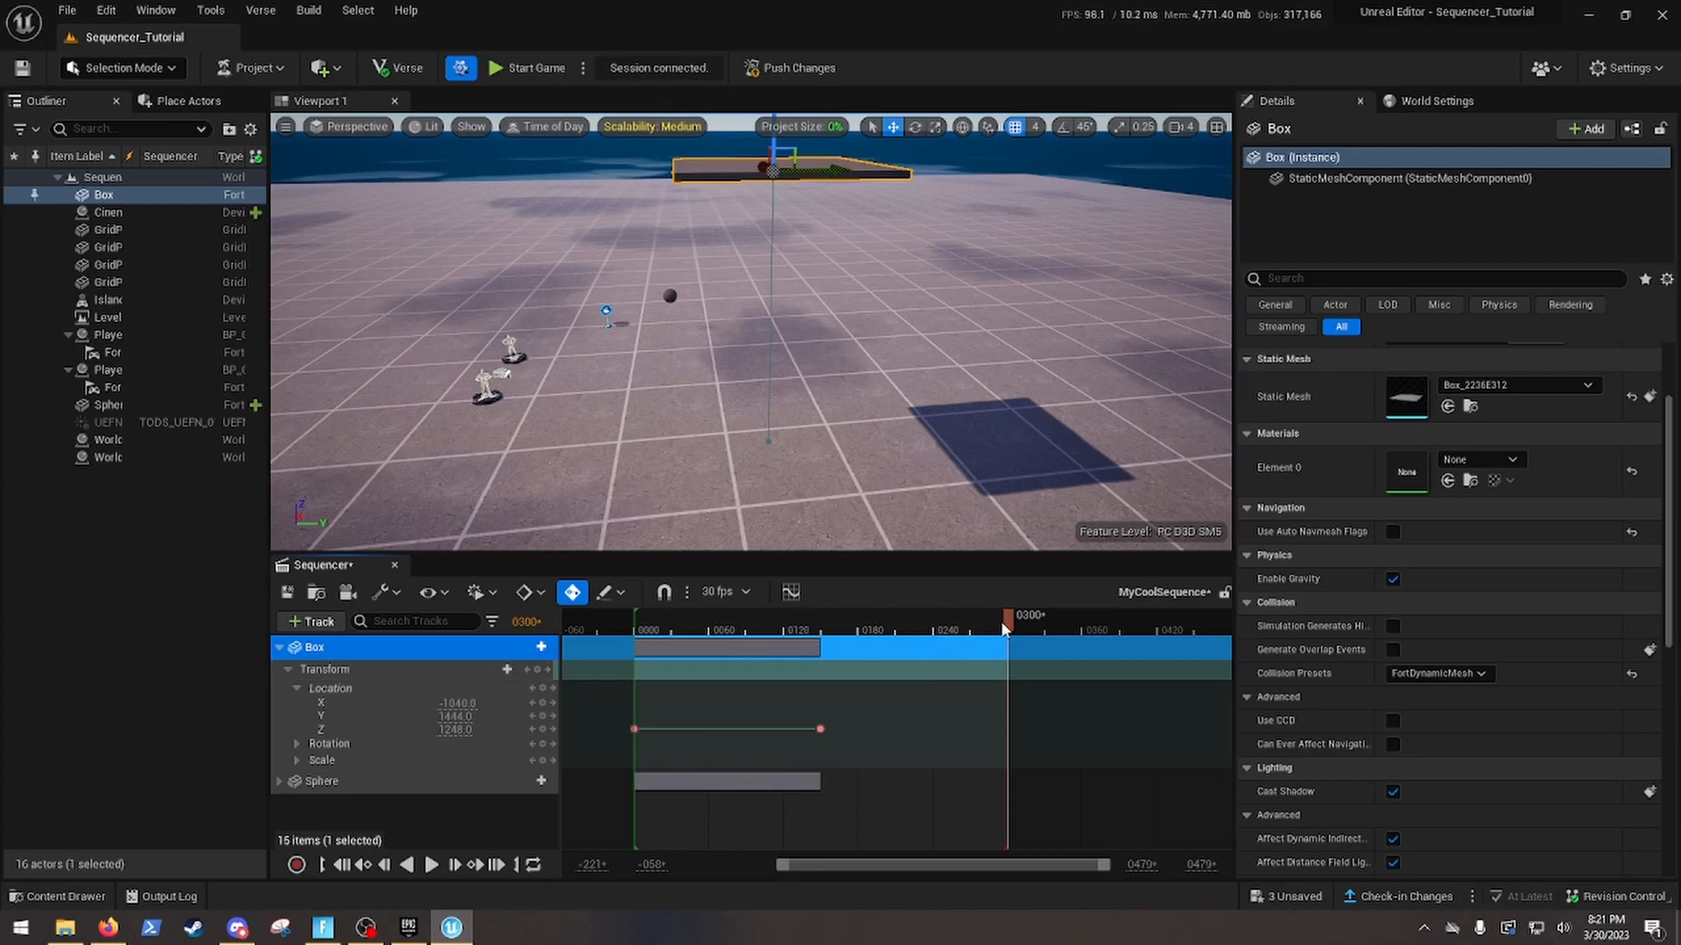
pyautogui.moveTo(833, 649); pyautogui.dragTo(865, 655)
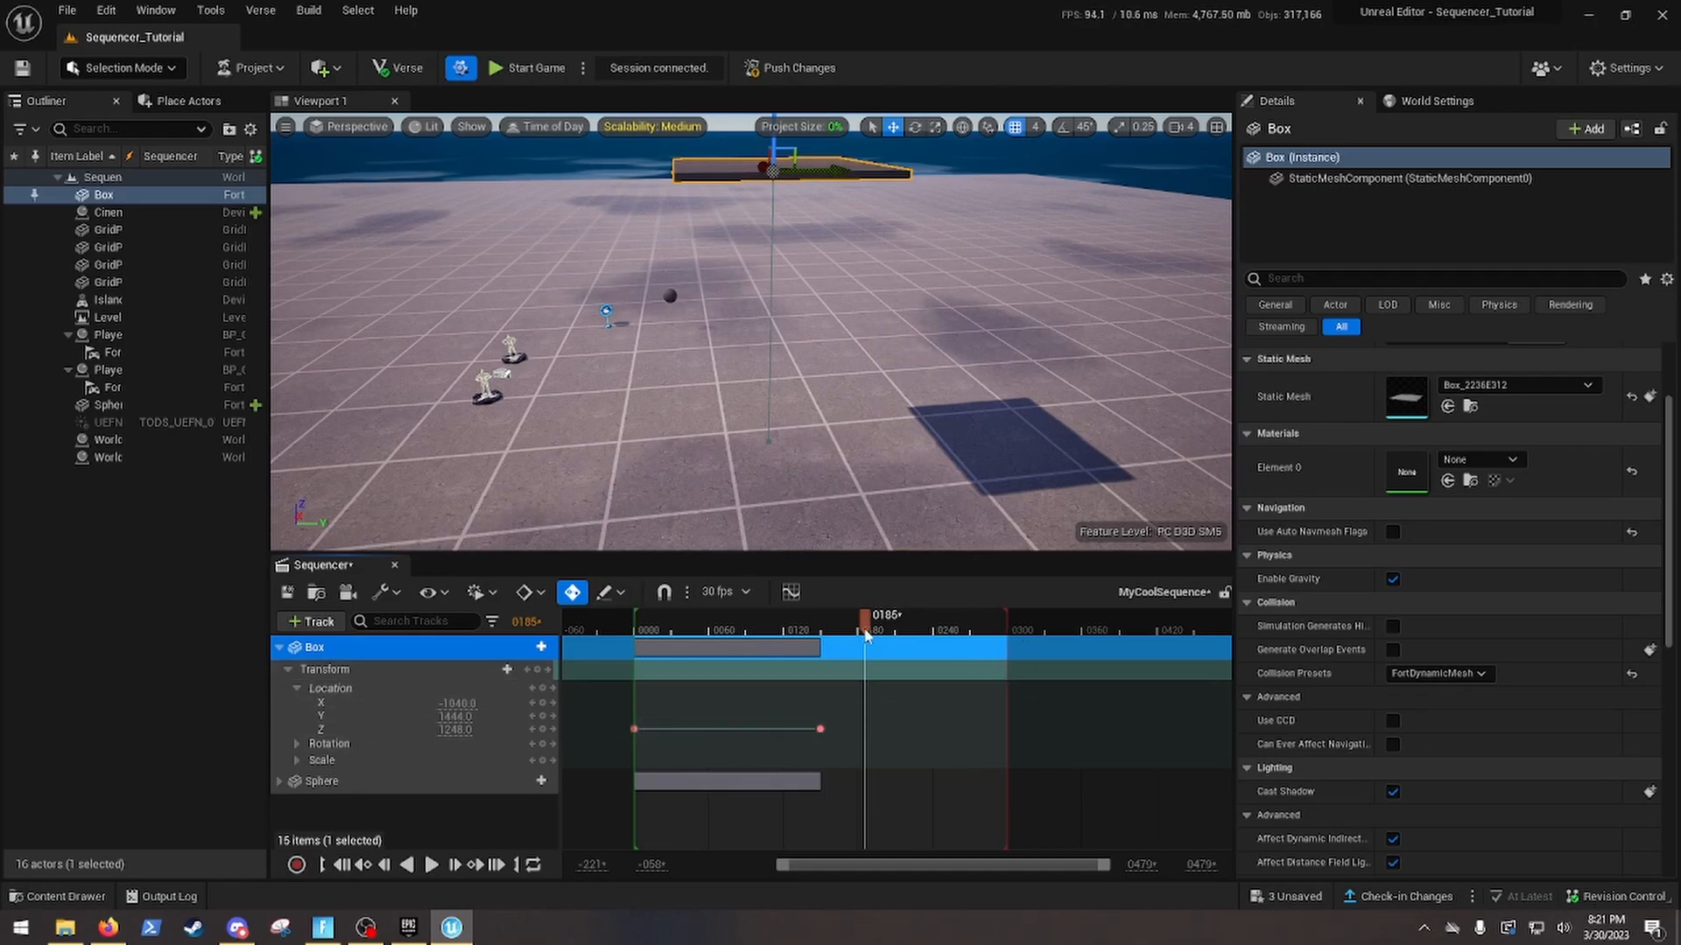
pyautogui.keyDown('ctrl'); pyautogui.scroll(3, 905, 700); pyautogui.keyUp('ctrl')
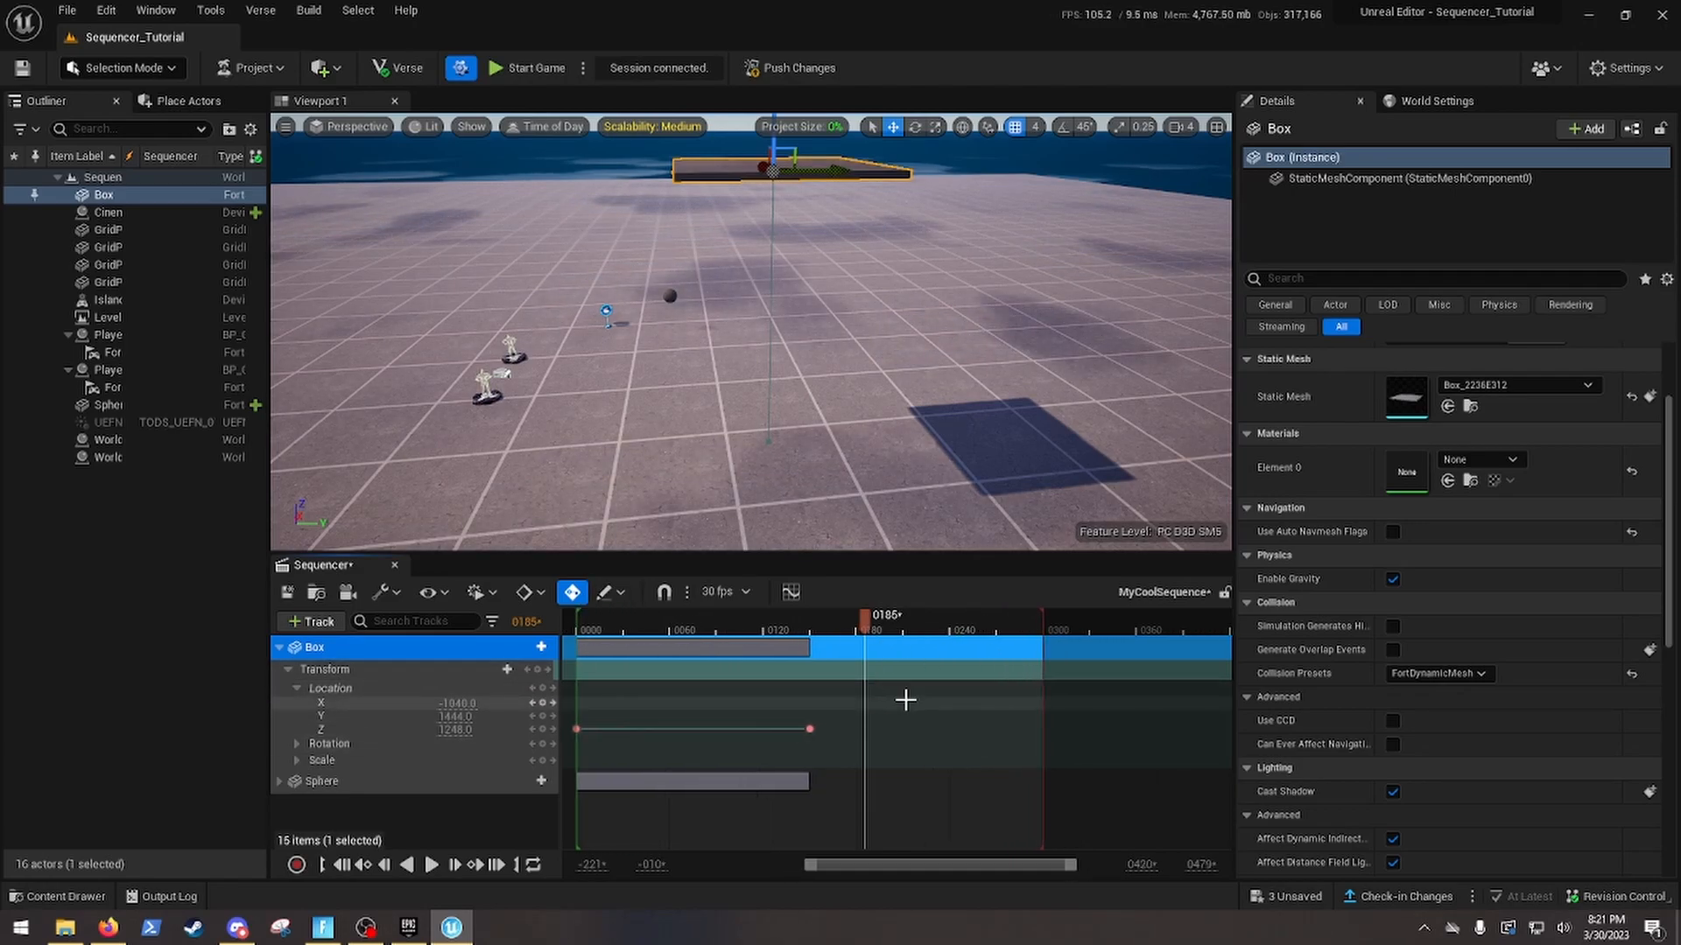
pyautogui.moveTo(952, 709)
pyautogui.mouseDown(button='right')
pyautogui.moveTo(1117, 705)
pyautogui.moveTo(1042, 713)
pyautogui.moveTo(960, 680)
pyautogui.mouseUp(button='right')
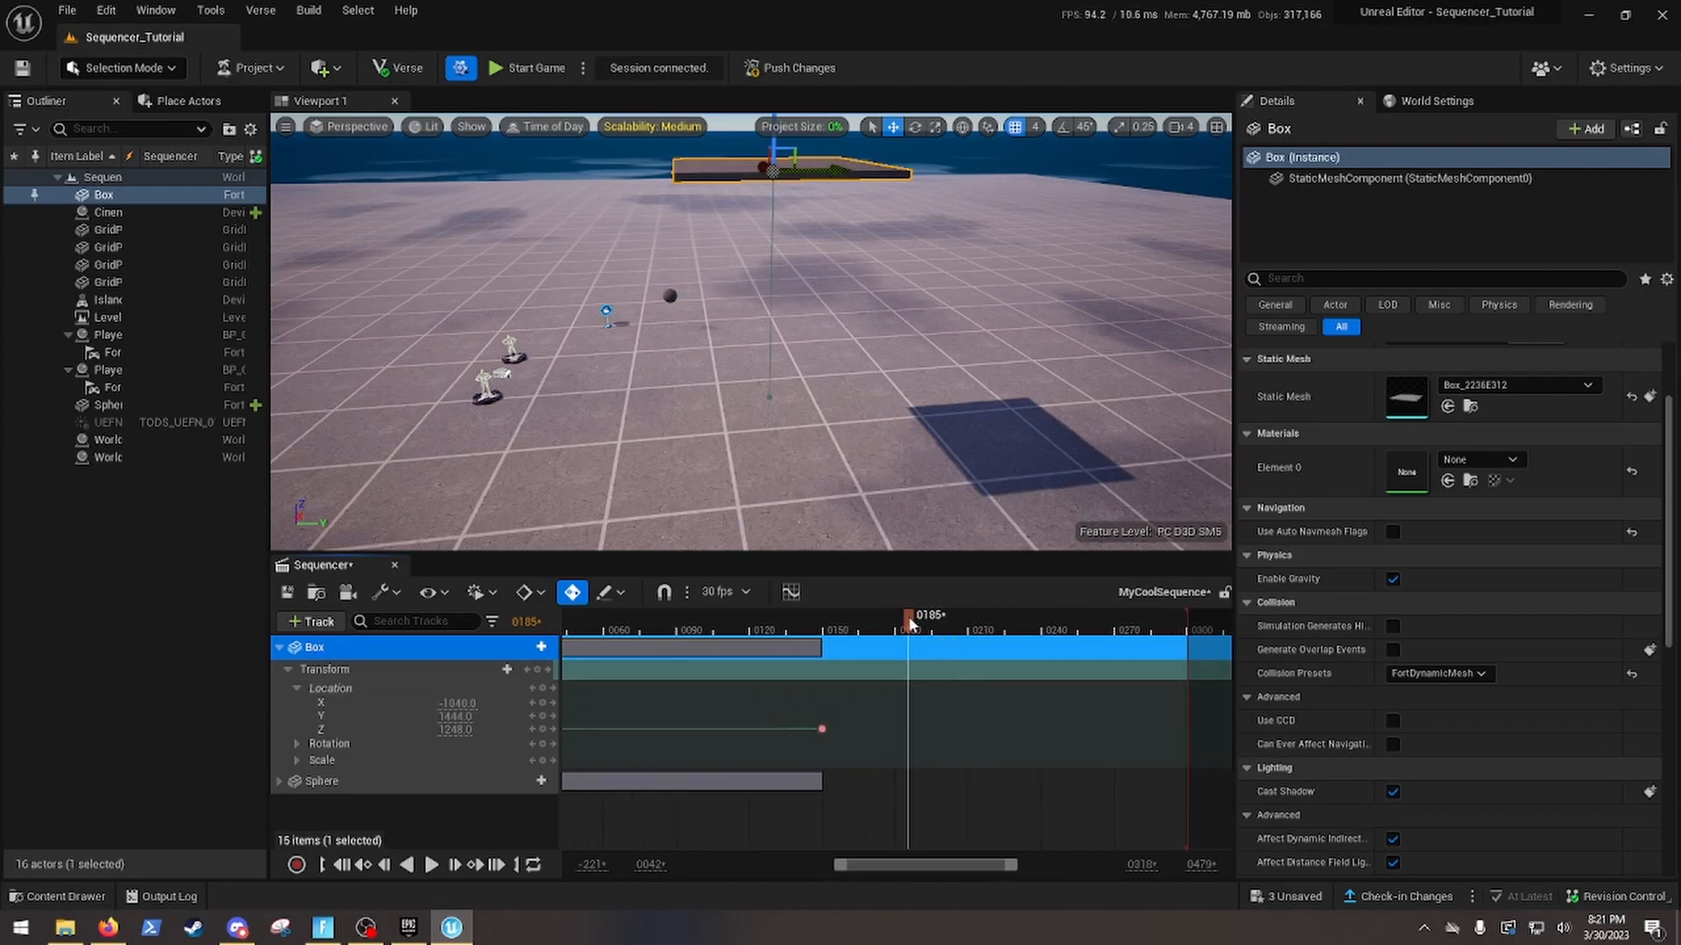
pyautogui.click(517, 864)
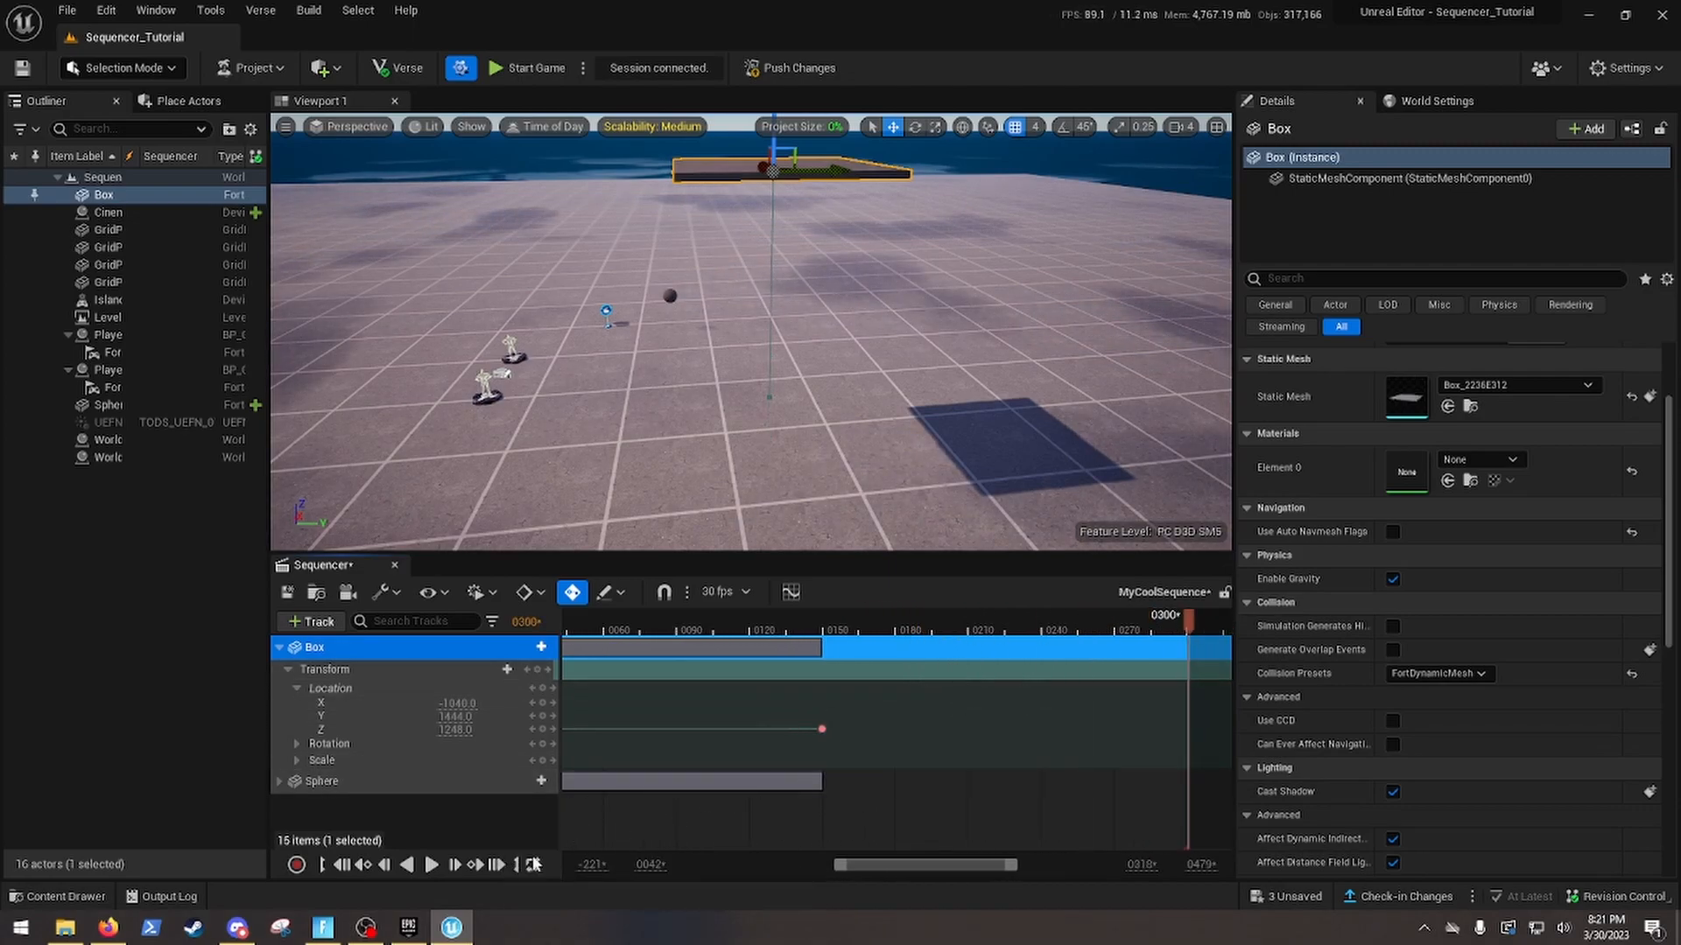
pyautogui.hotkey('ctrl', 'z')
# Copy the box's Z location key from frame 0 and paste it at frame 300
pyautogui.moveTo(904, 719); pyautogui.dragTo(1177, 732, button='right')
pyautogui.rightClick(731, 729)
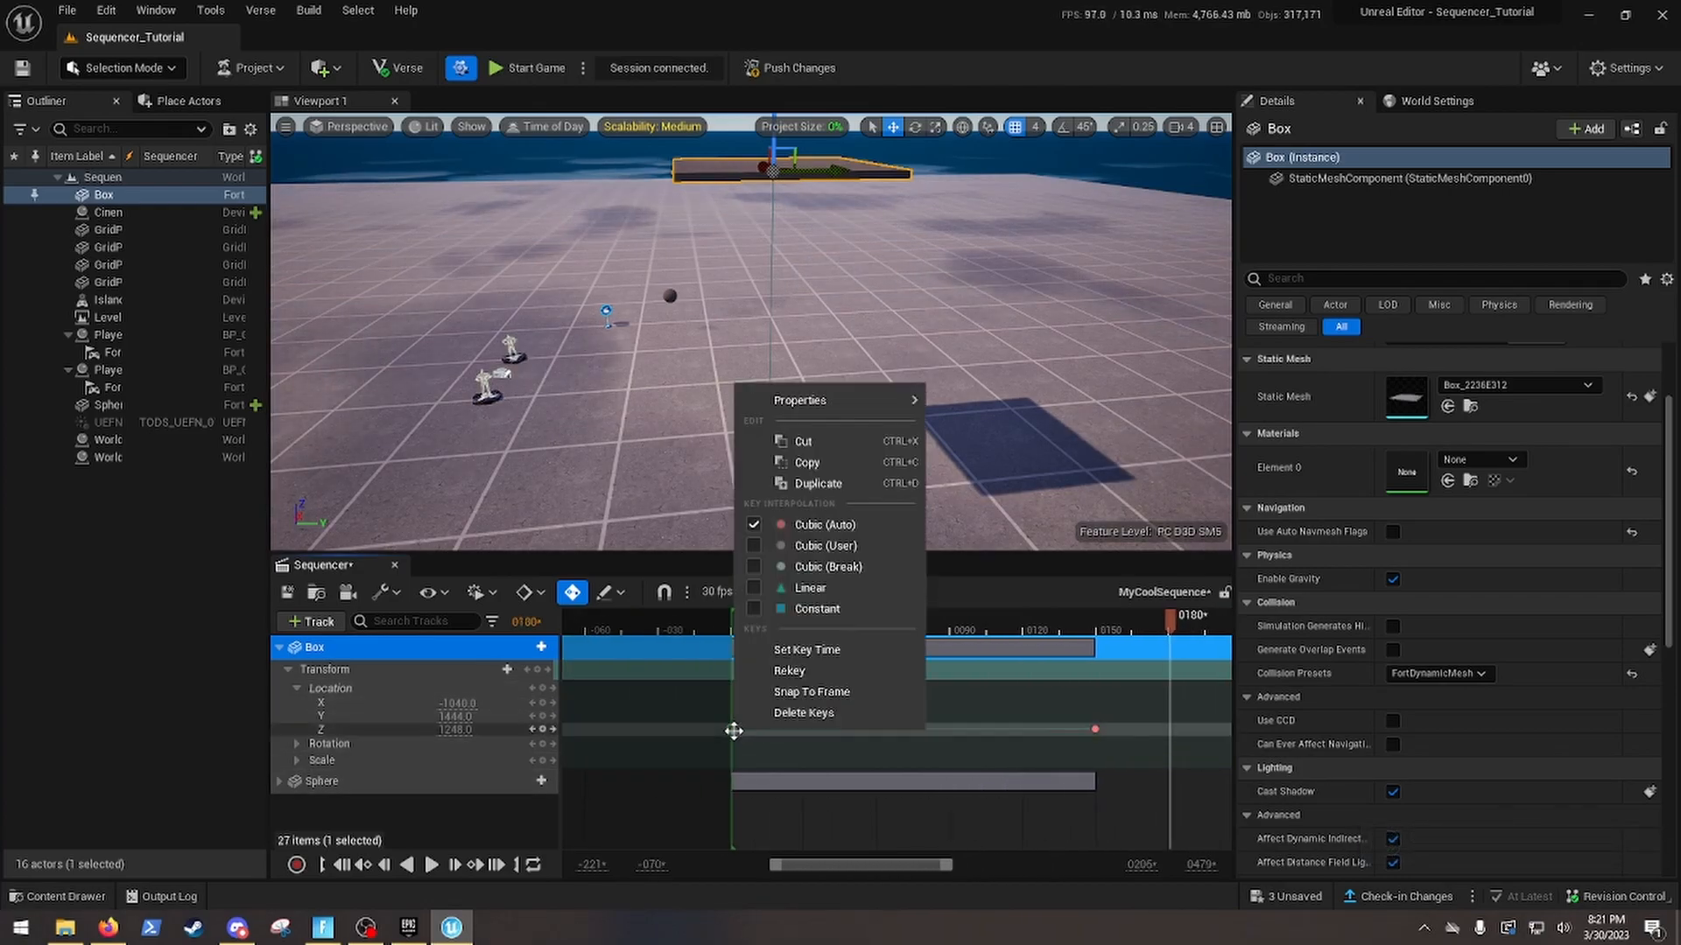
pyautogui.click(836, 462)
pyautogui.moveTo(1065, 700); pyautogui.dragTo(764, 700, button='right')
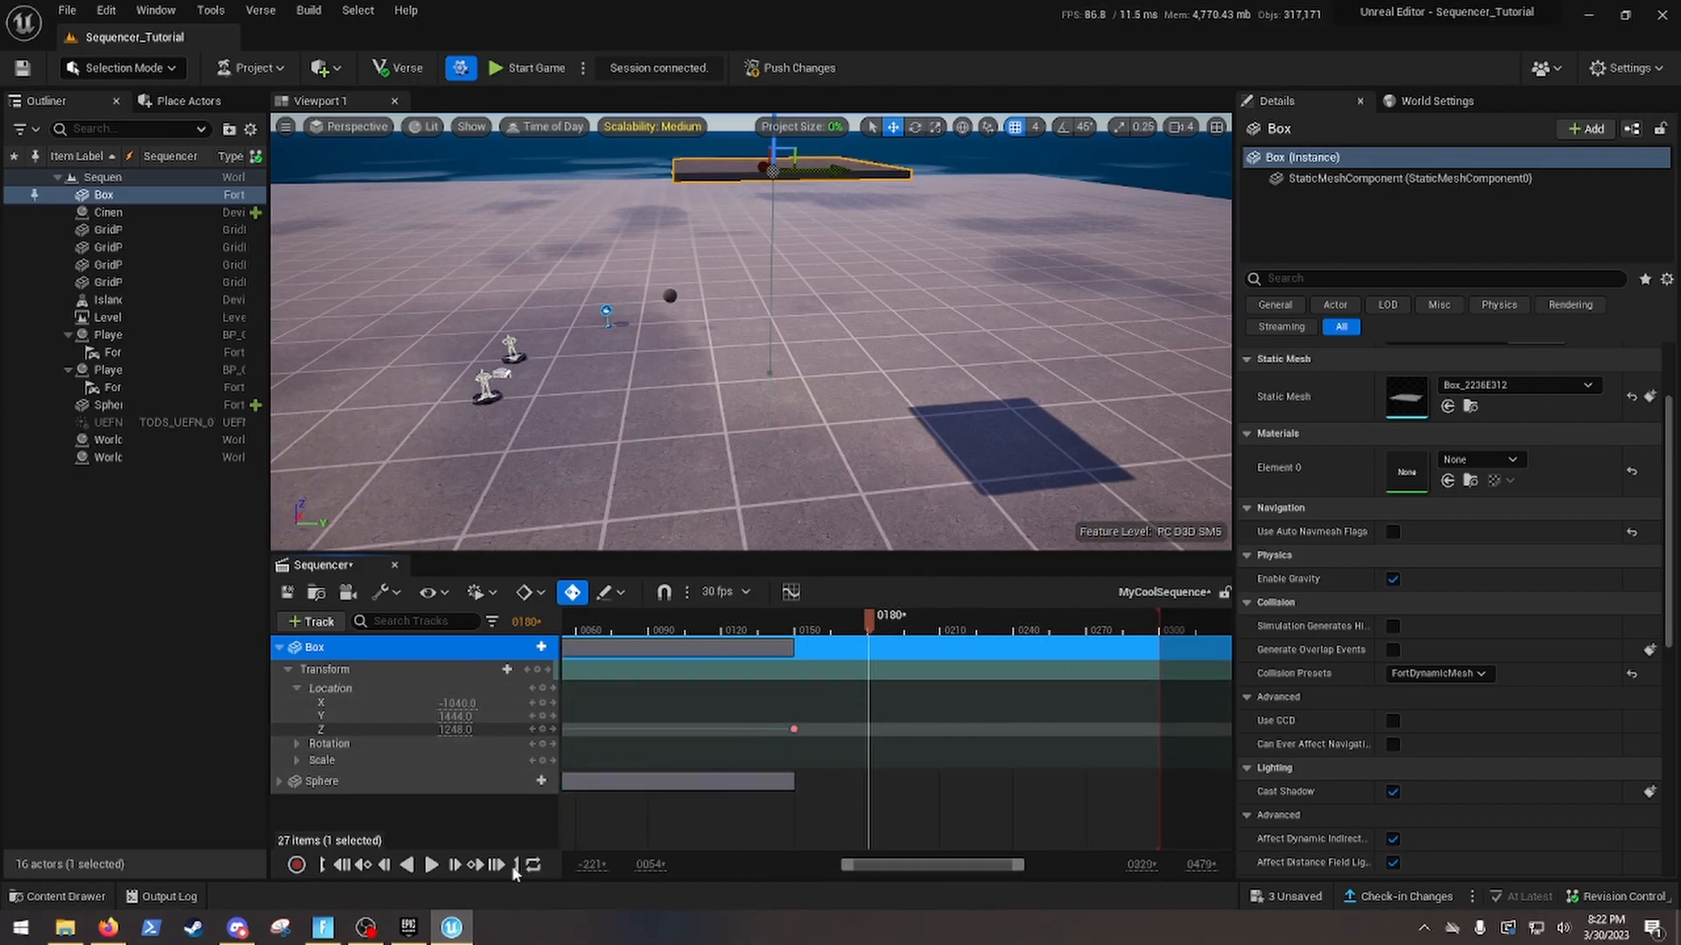
pyautogui.hotkey('ctrl', 'v')
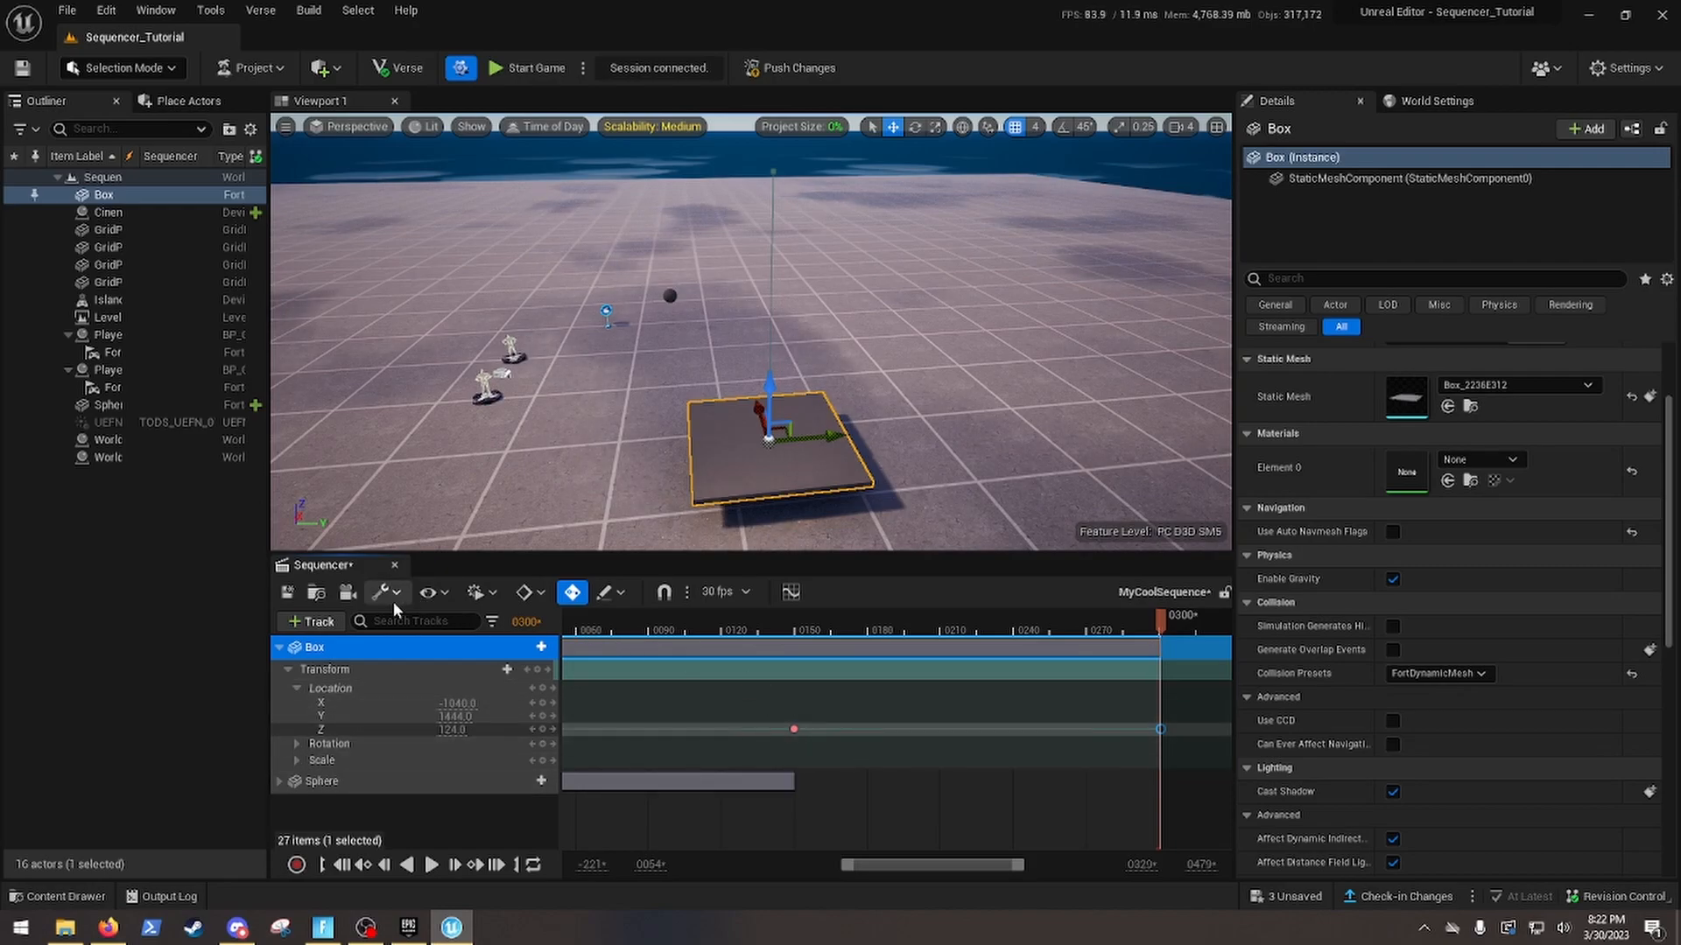
# Play the sequence and watch the box platform's vertical movement from different angles
pyautogui.click(432, 865)
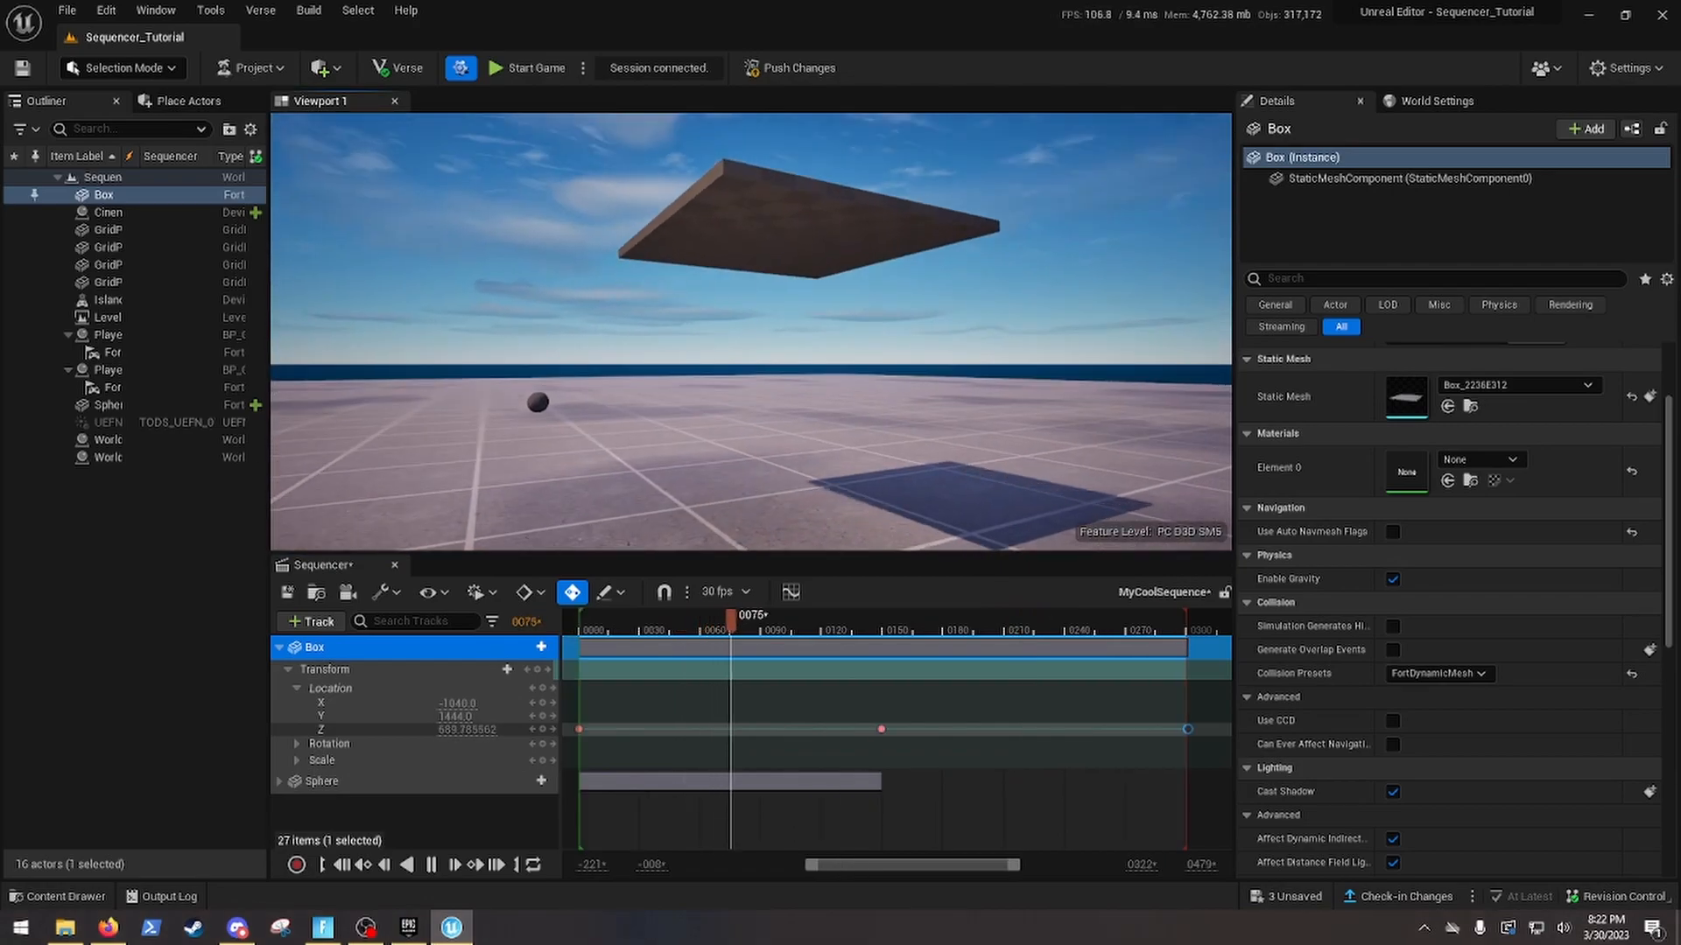
pyautogui.moveTo(751, 333); pyautogui.dragTo(748, 377, button='right')
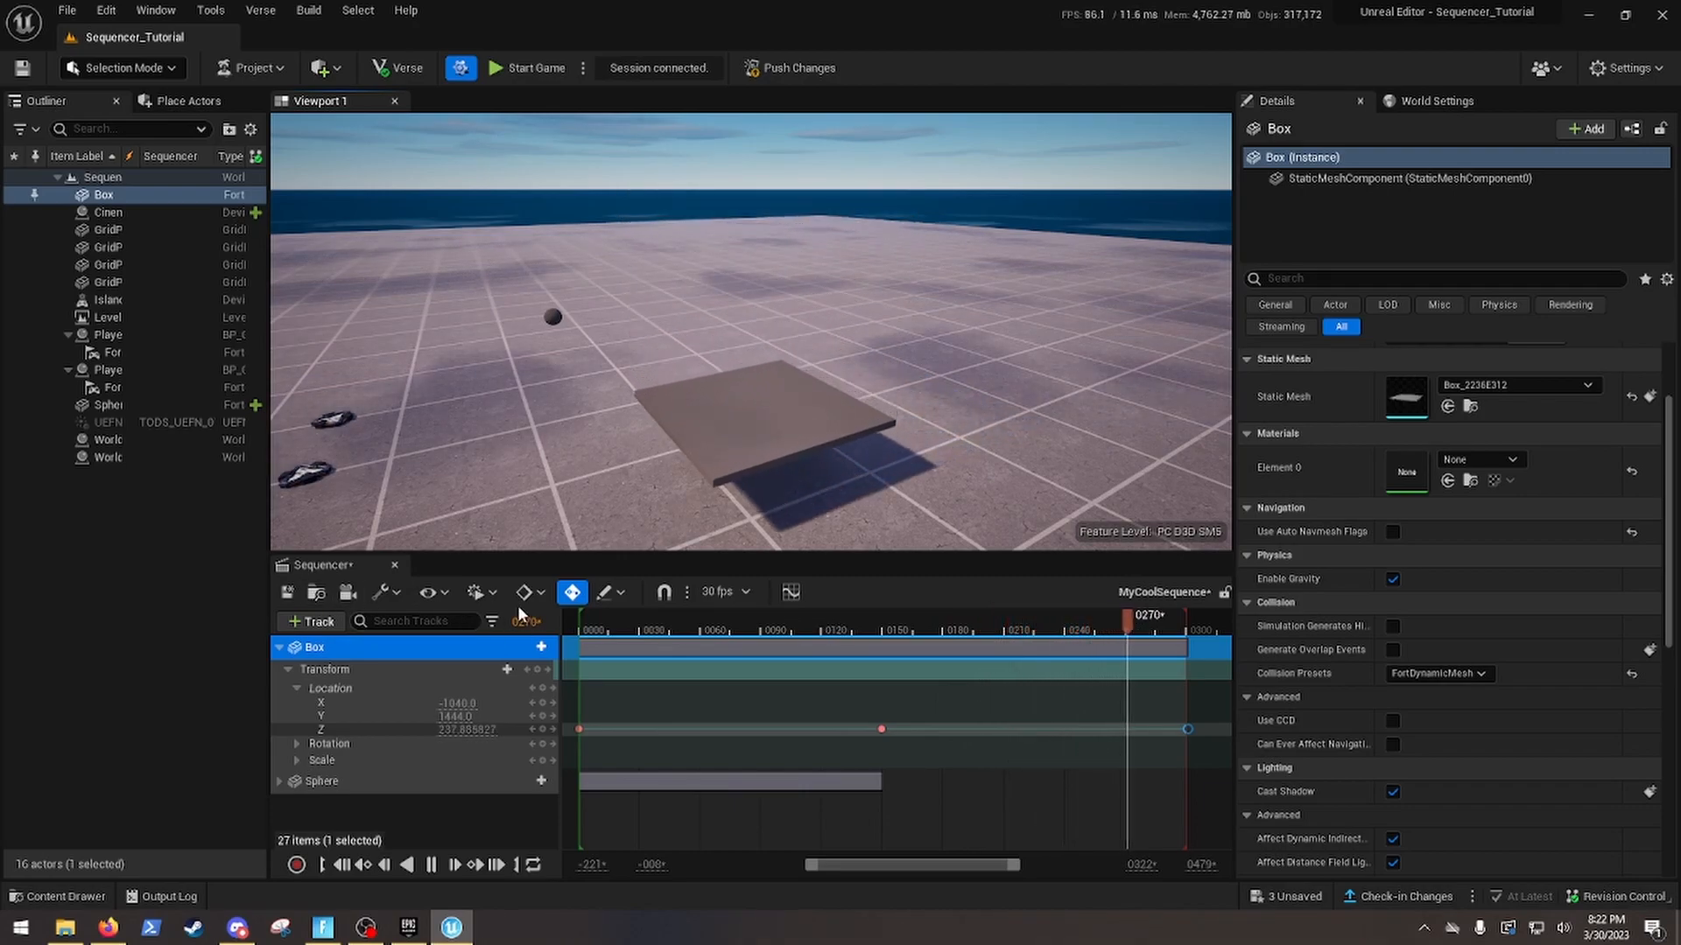
# Pause playback, return the playhead to frame 0 and expand the box's Rotation channels
pyautogui.click(436, 865)
pyautogui.moveTo(648, 628); pyautogui.dragTo(579, 630)
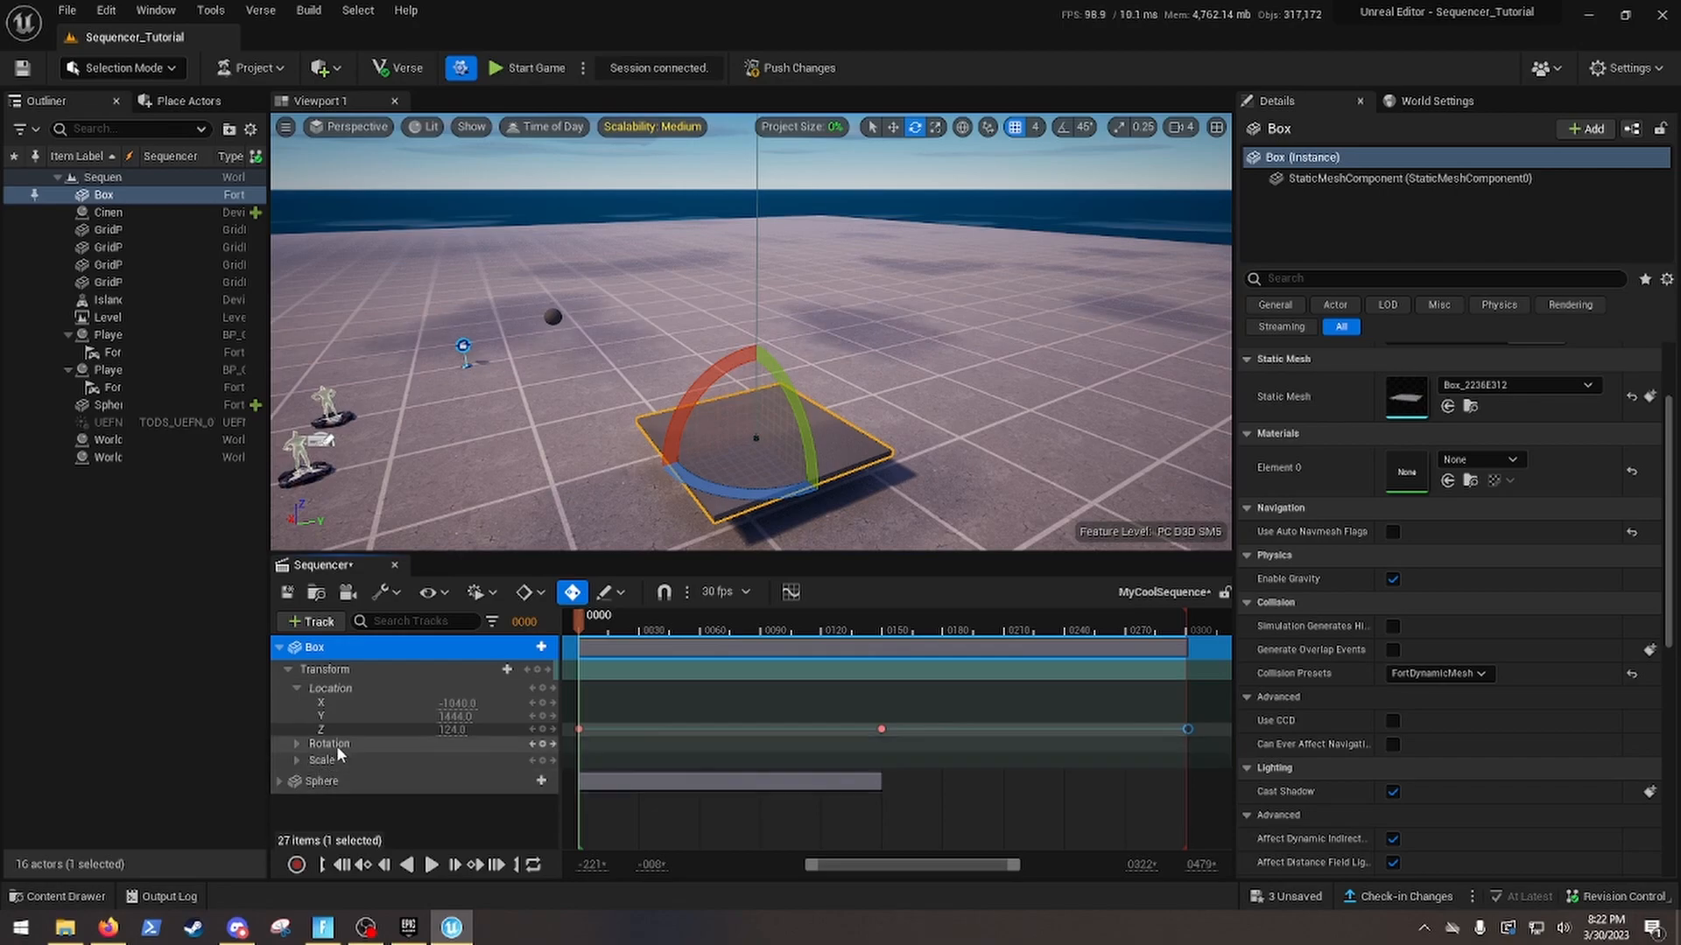
pyautogui.click(297, 747)
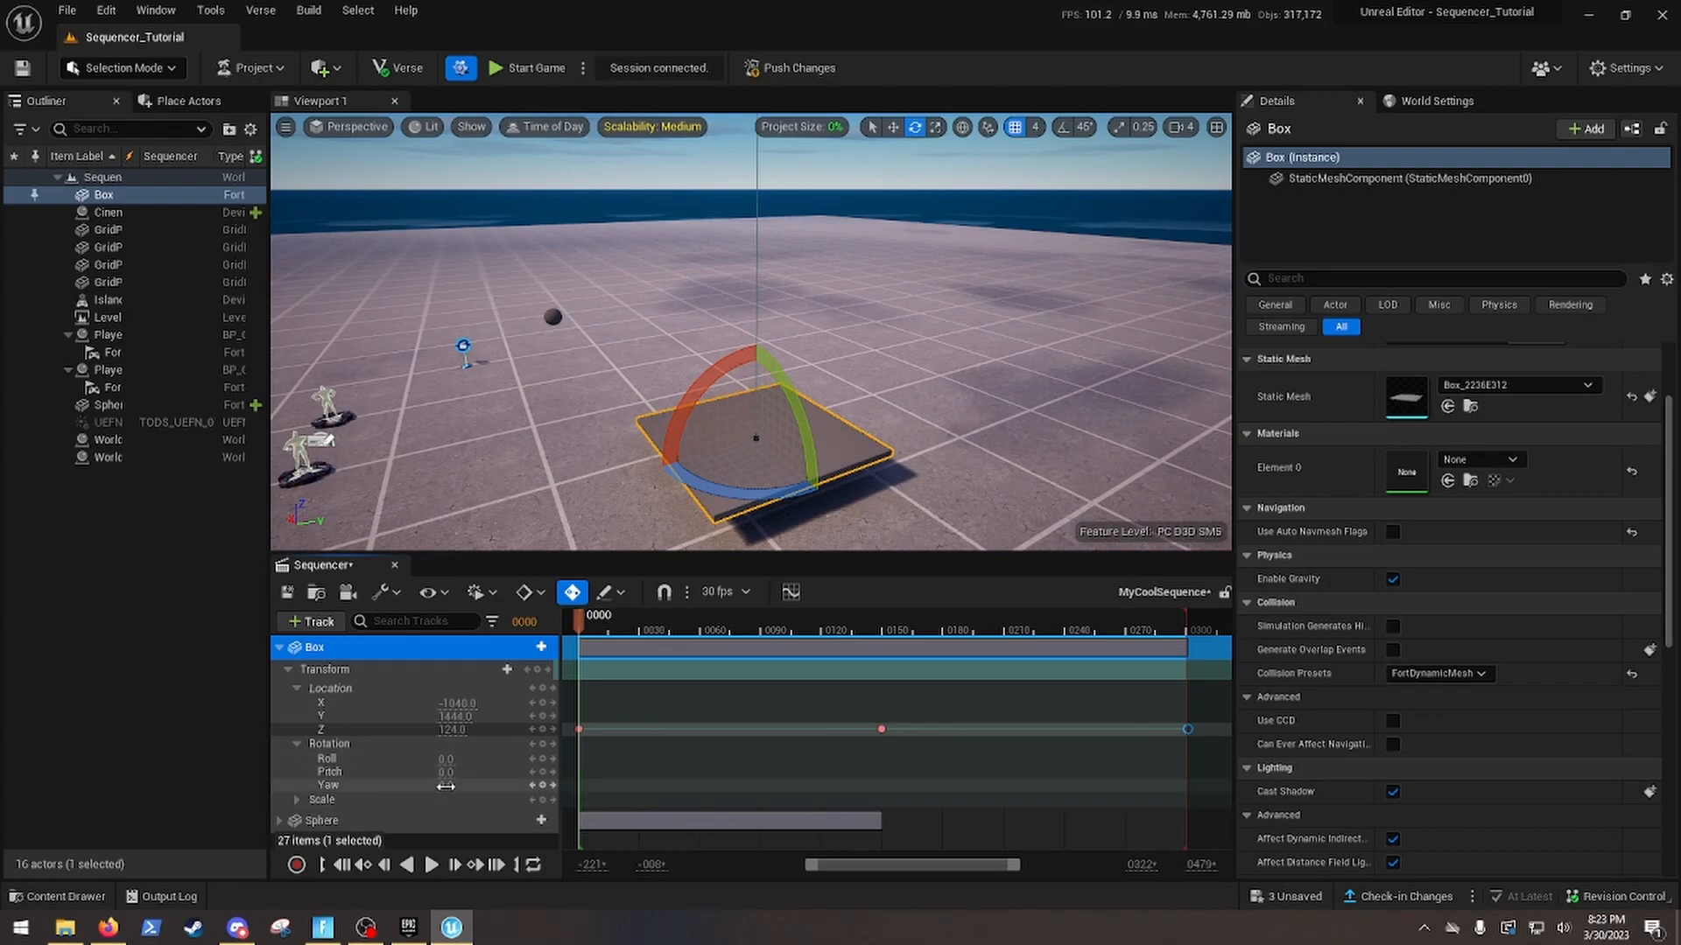
# Try out different yaw, pitch and roll values on the box and undo the rotation changes
pyautogui.moveTo(448, 785)
pyautogui.mouseDown()
pyautogui.moveTo(413, 785)
pyautogui.moveTo(465, 785)
pyautogui.mouseUp()
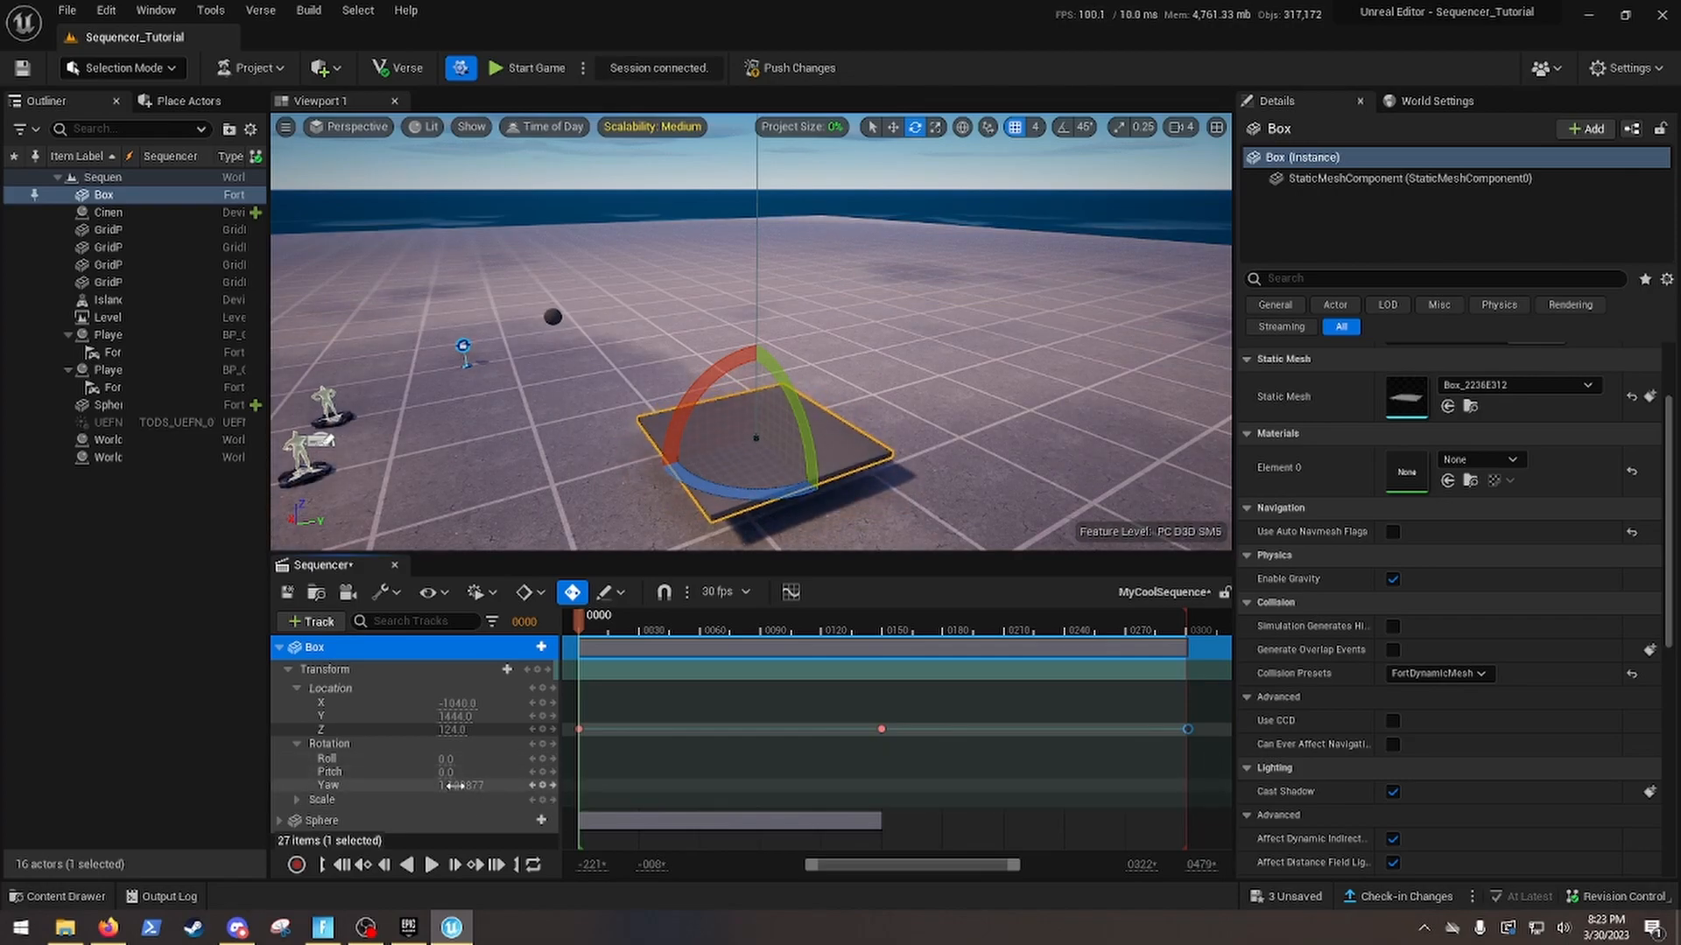
pyautogui.moveTo(449, 774); pyautogui.dragTo(455, 774)
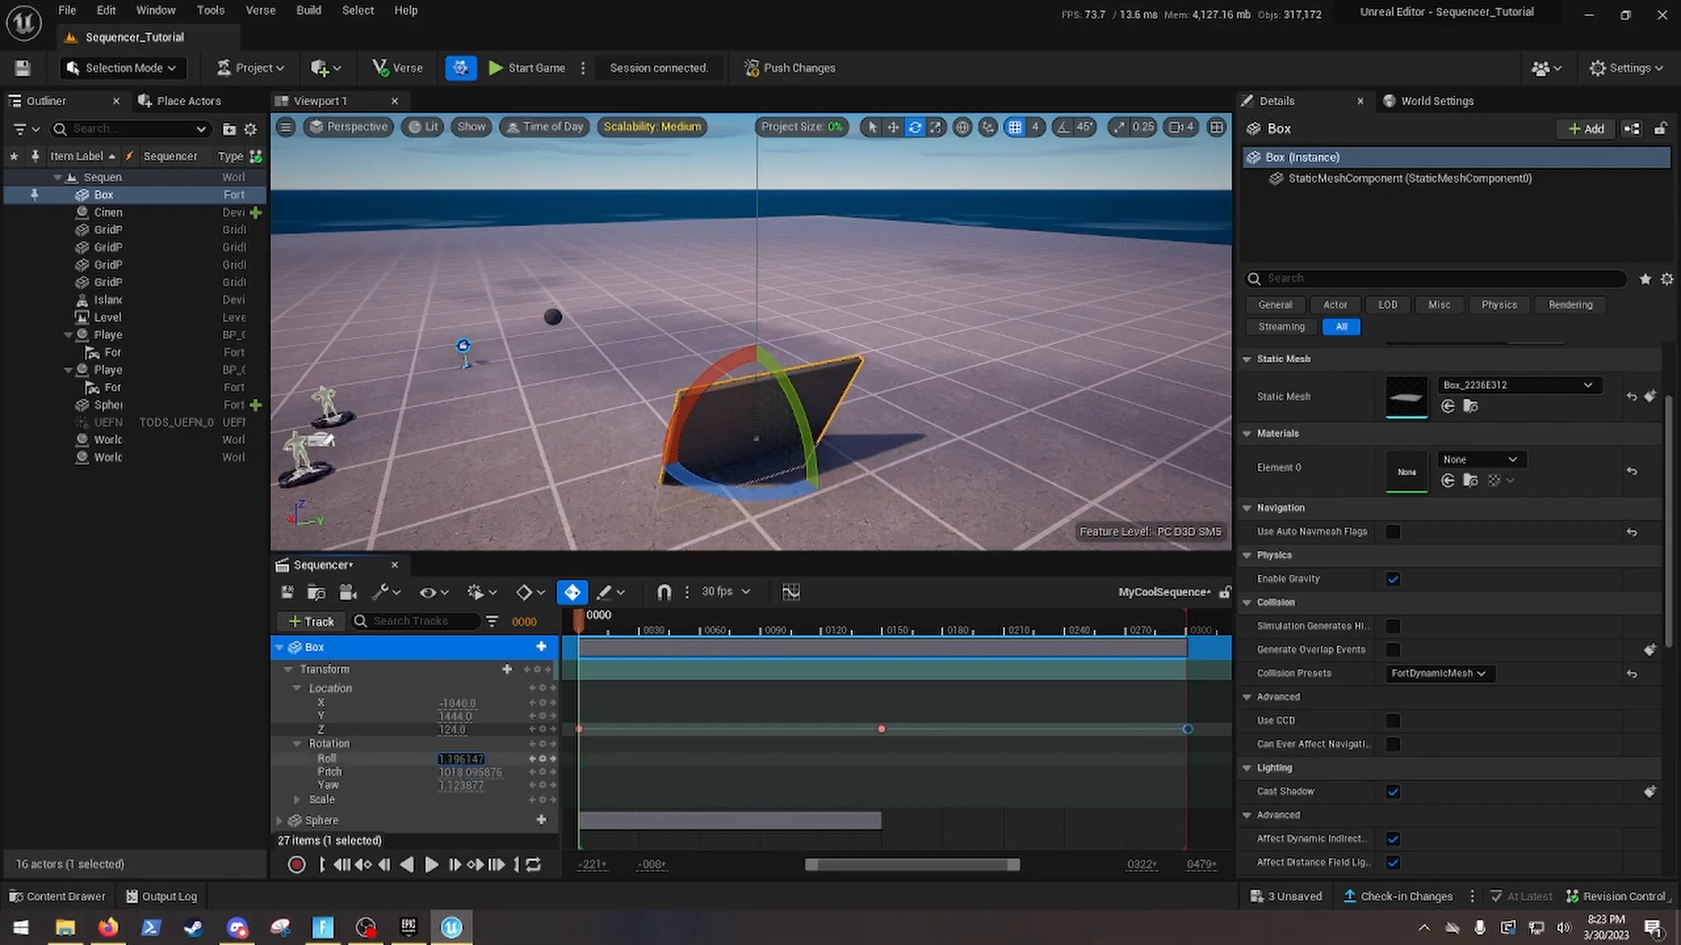
pyautogui.moveTo(461, 759); pyautogui.dragTo(503, 759)
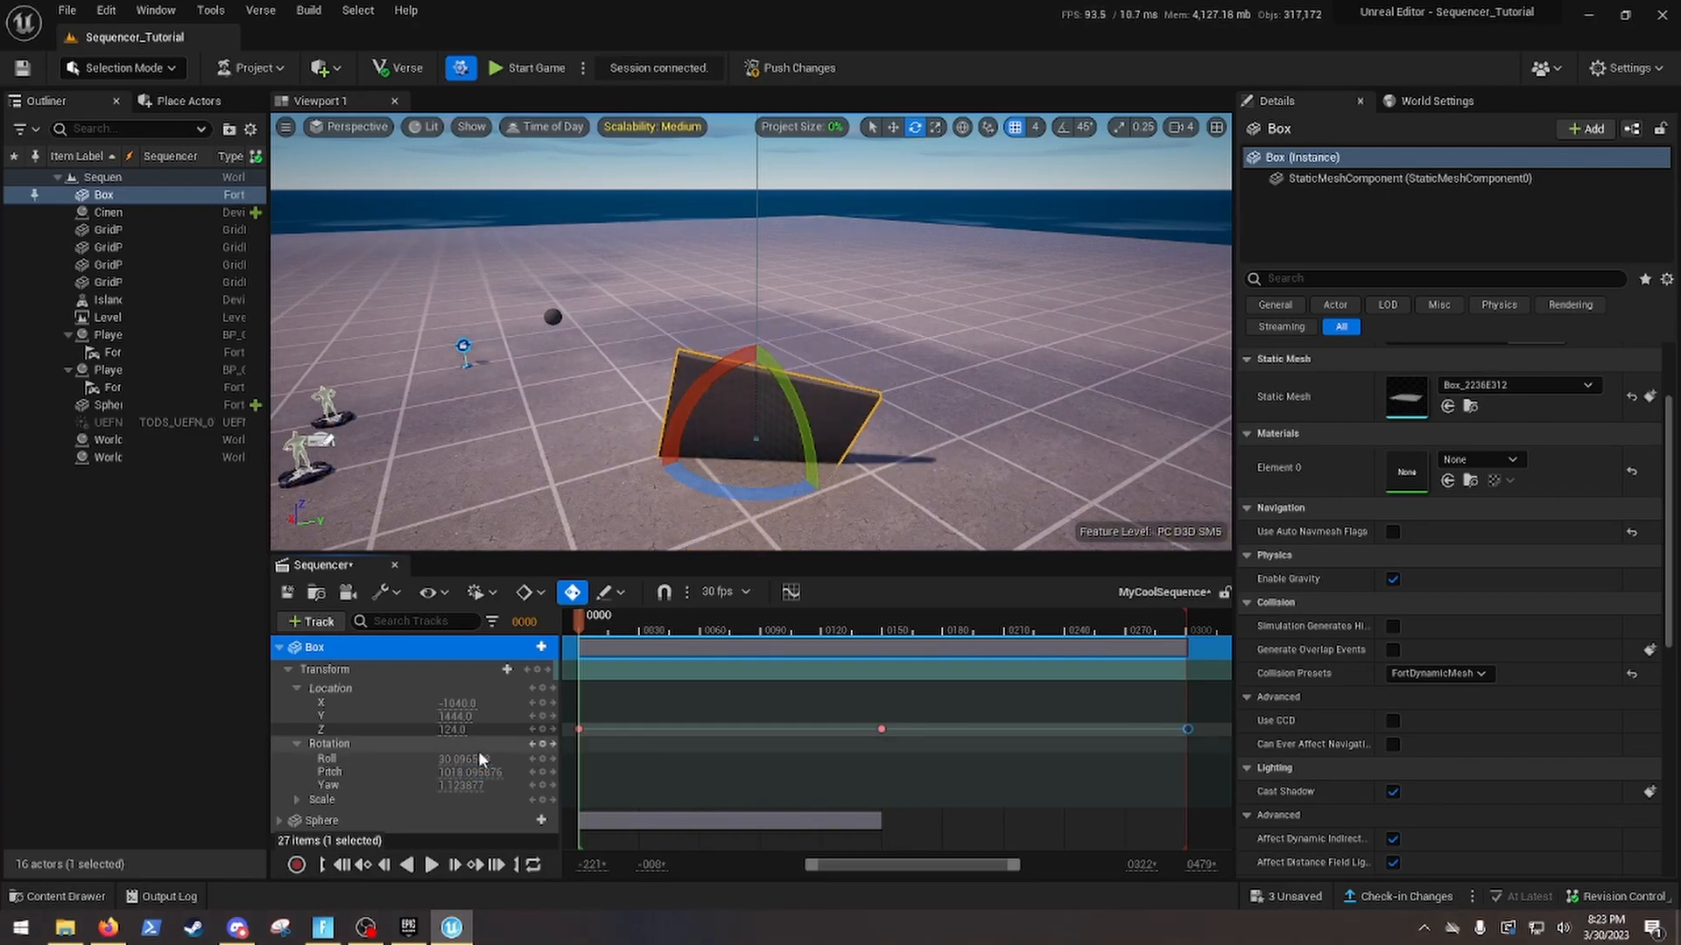
pyautogui.hotkey('ctrl', 'z')
pyautogui.hotkey('ctrl', 'z')
# Key the box's yaw at 0 on frame 0
pyautogui.click(457, 786)
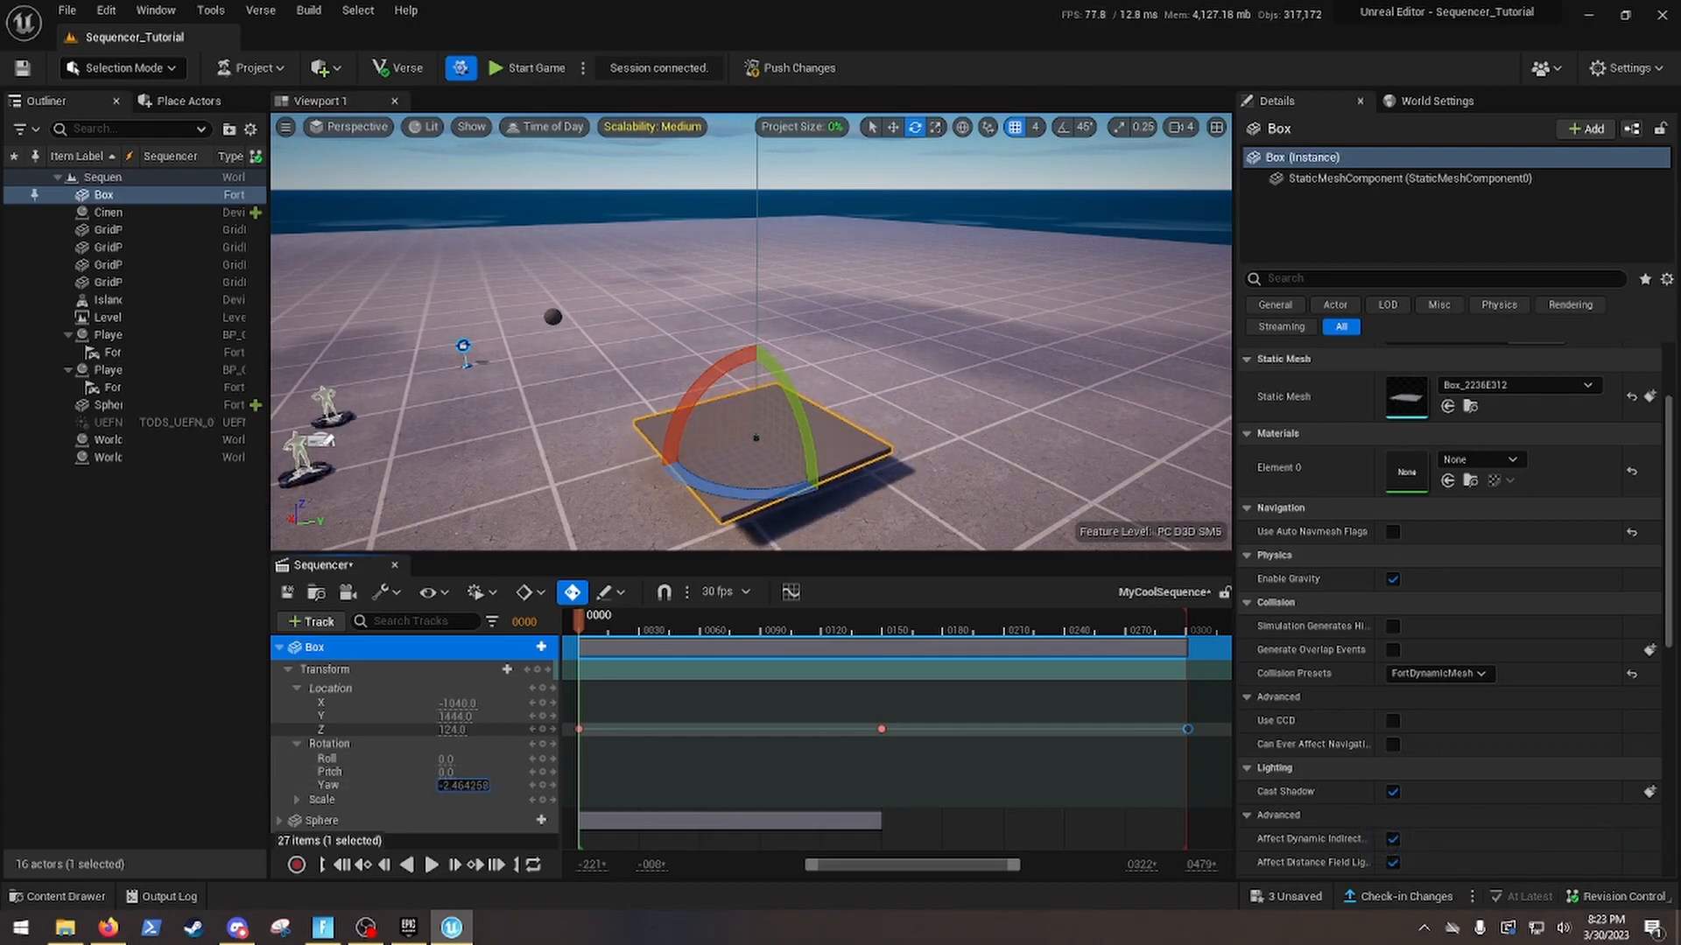
pyautogui.moveTo(461, 786); pyautogui.dragTo(392, 786)
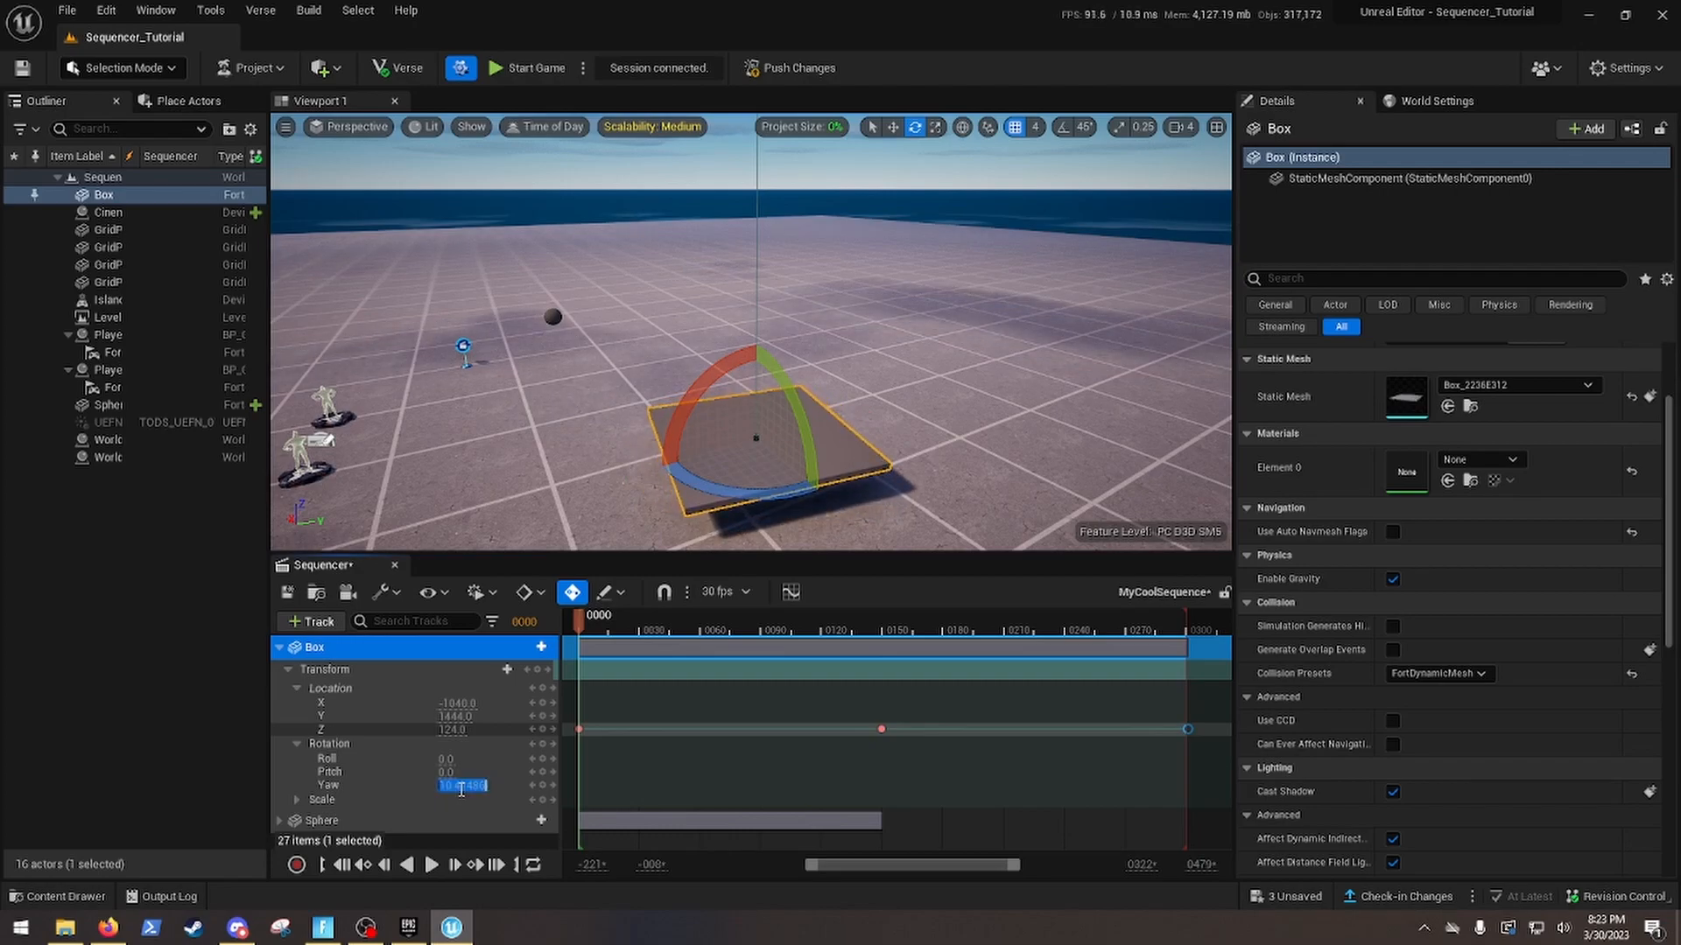
pyautogui.write('0')
pyautogui.press('Return')
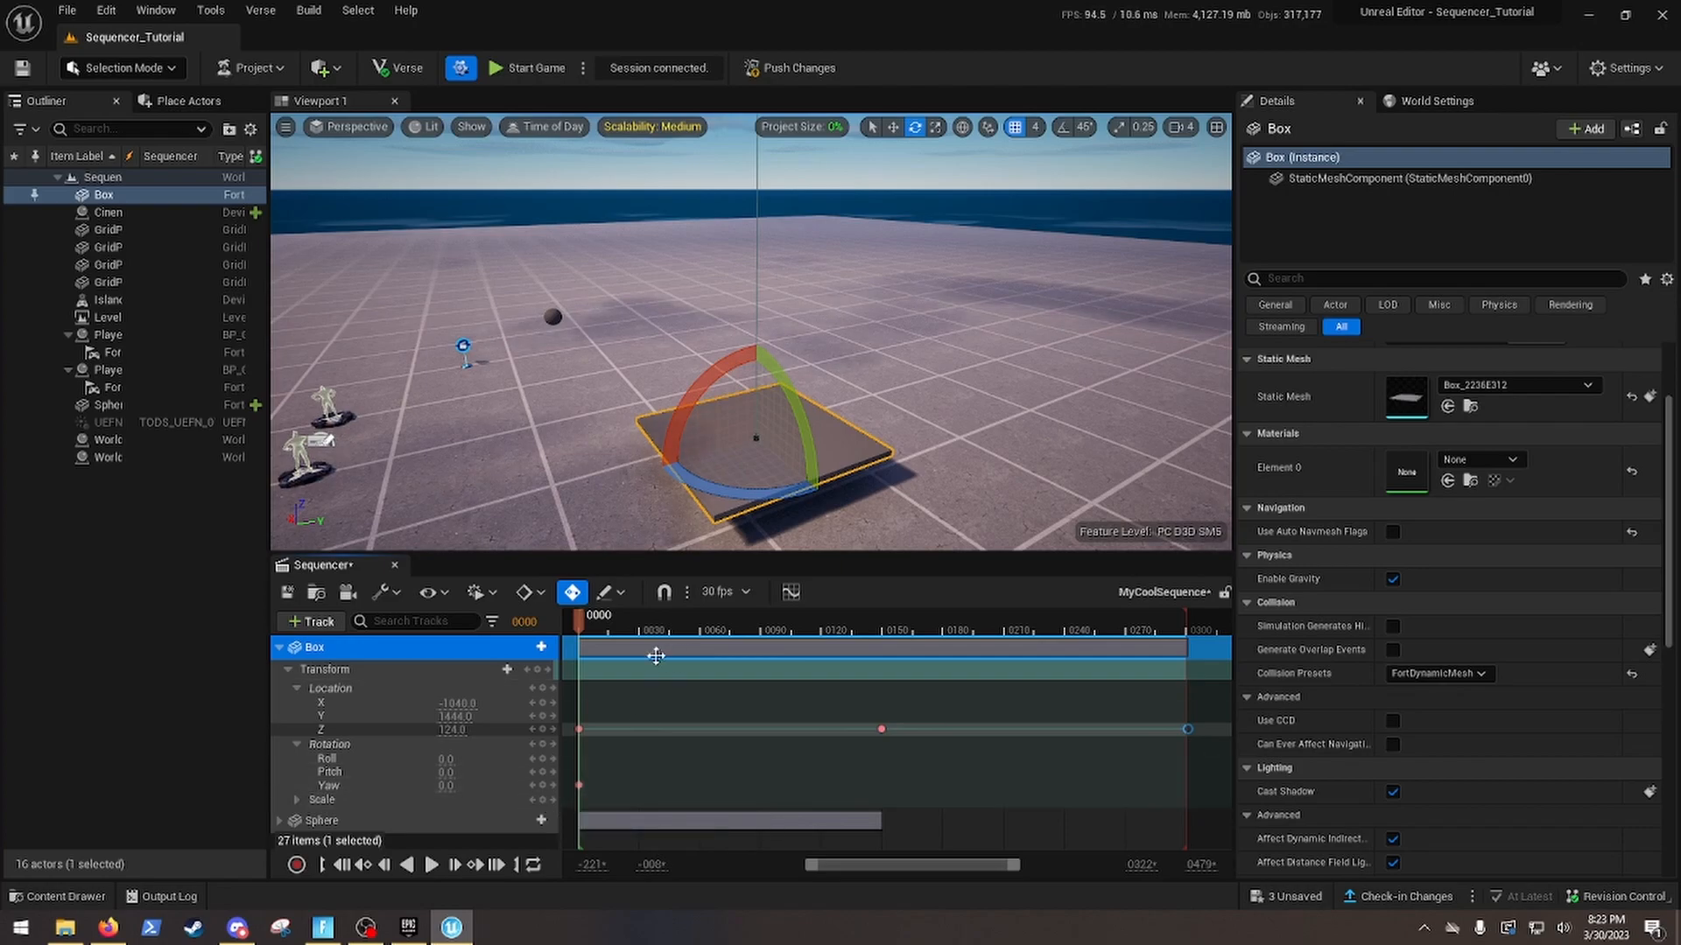
# Key the box's yaw at 180 on frame 149, above the middle Z key, and play the sequence from the start
pyautogui.moveTo(580, 615); pyautogui.dragTo(792, 648)
pyautogui.moveTo(908, 507); pyautogui.dragTo(880, 544, button='right')
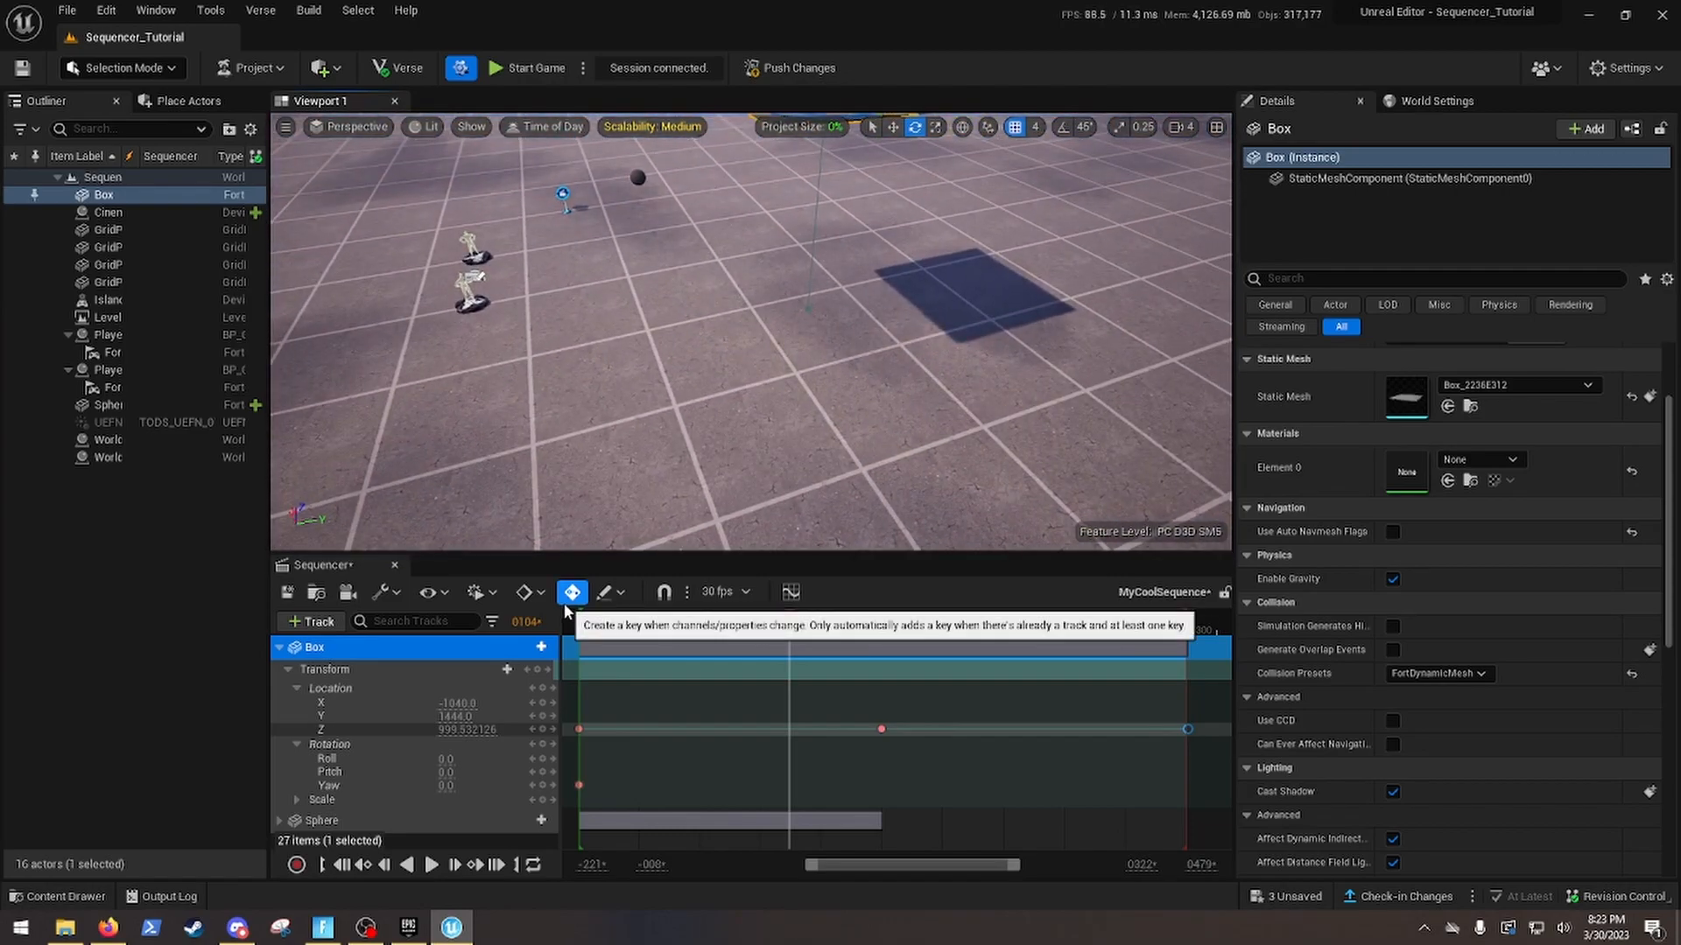
pyautogui.moveTo(811, 450); pyautogui.dragTo(810, 394, button='right')
pyautogui.click(884, 629)
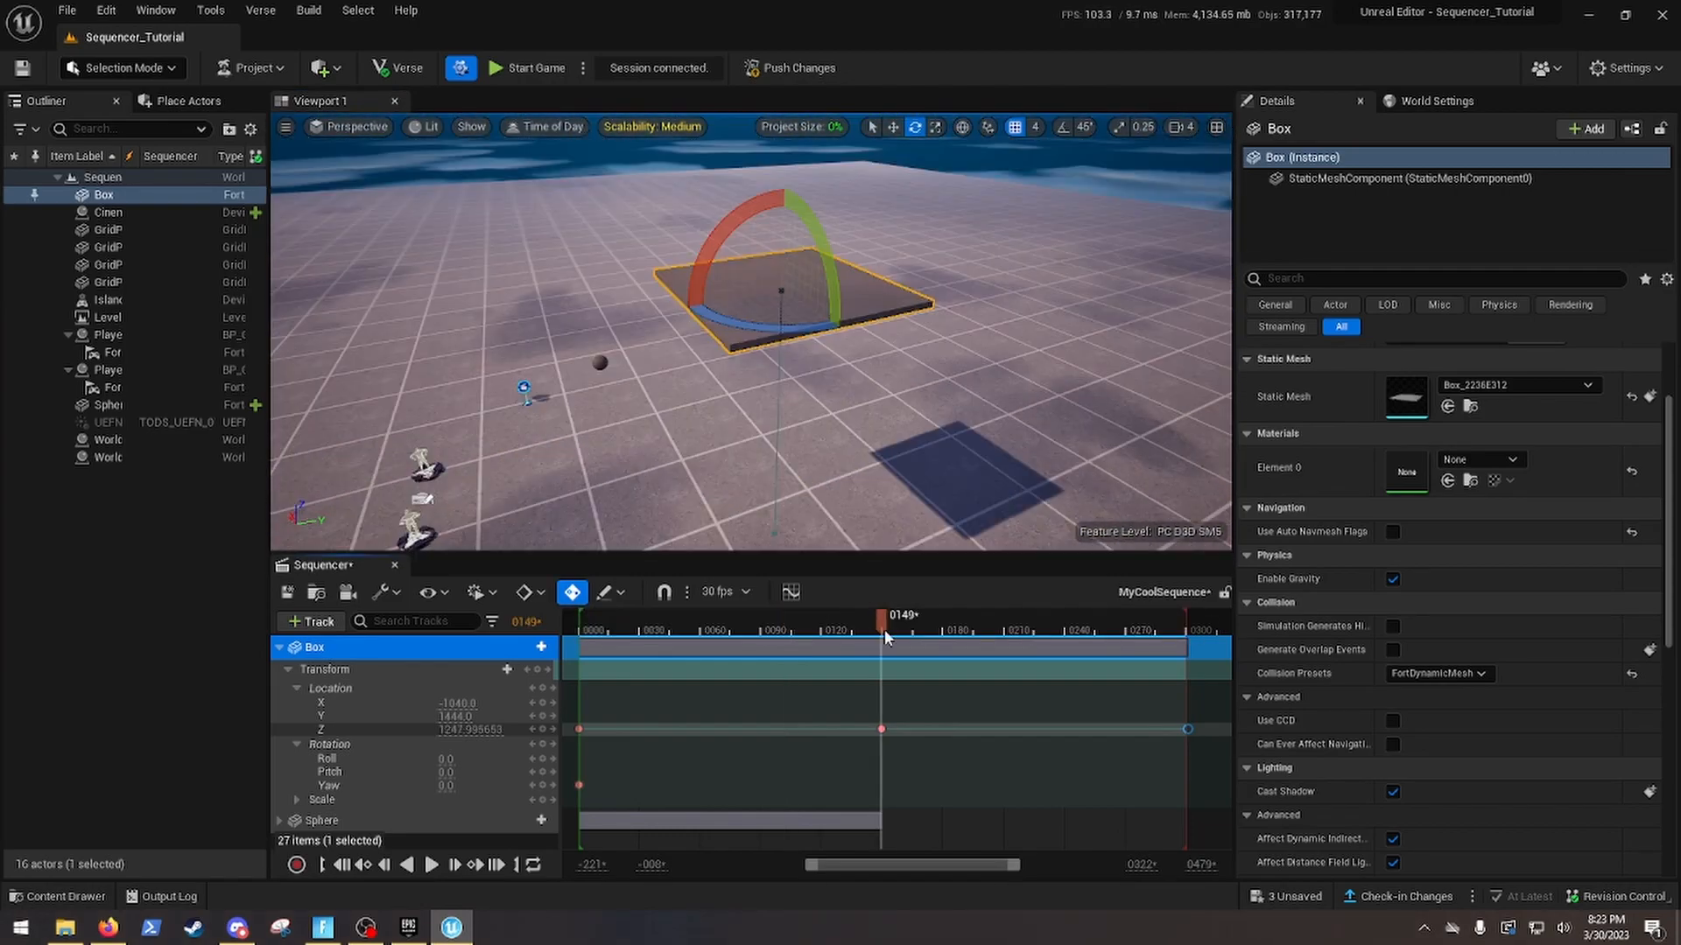
pyautogui.moveTo(884, 628); pyautogui.dragTo(886, 631)
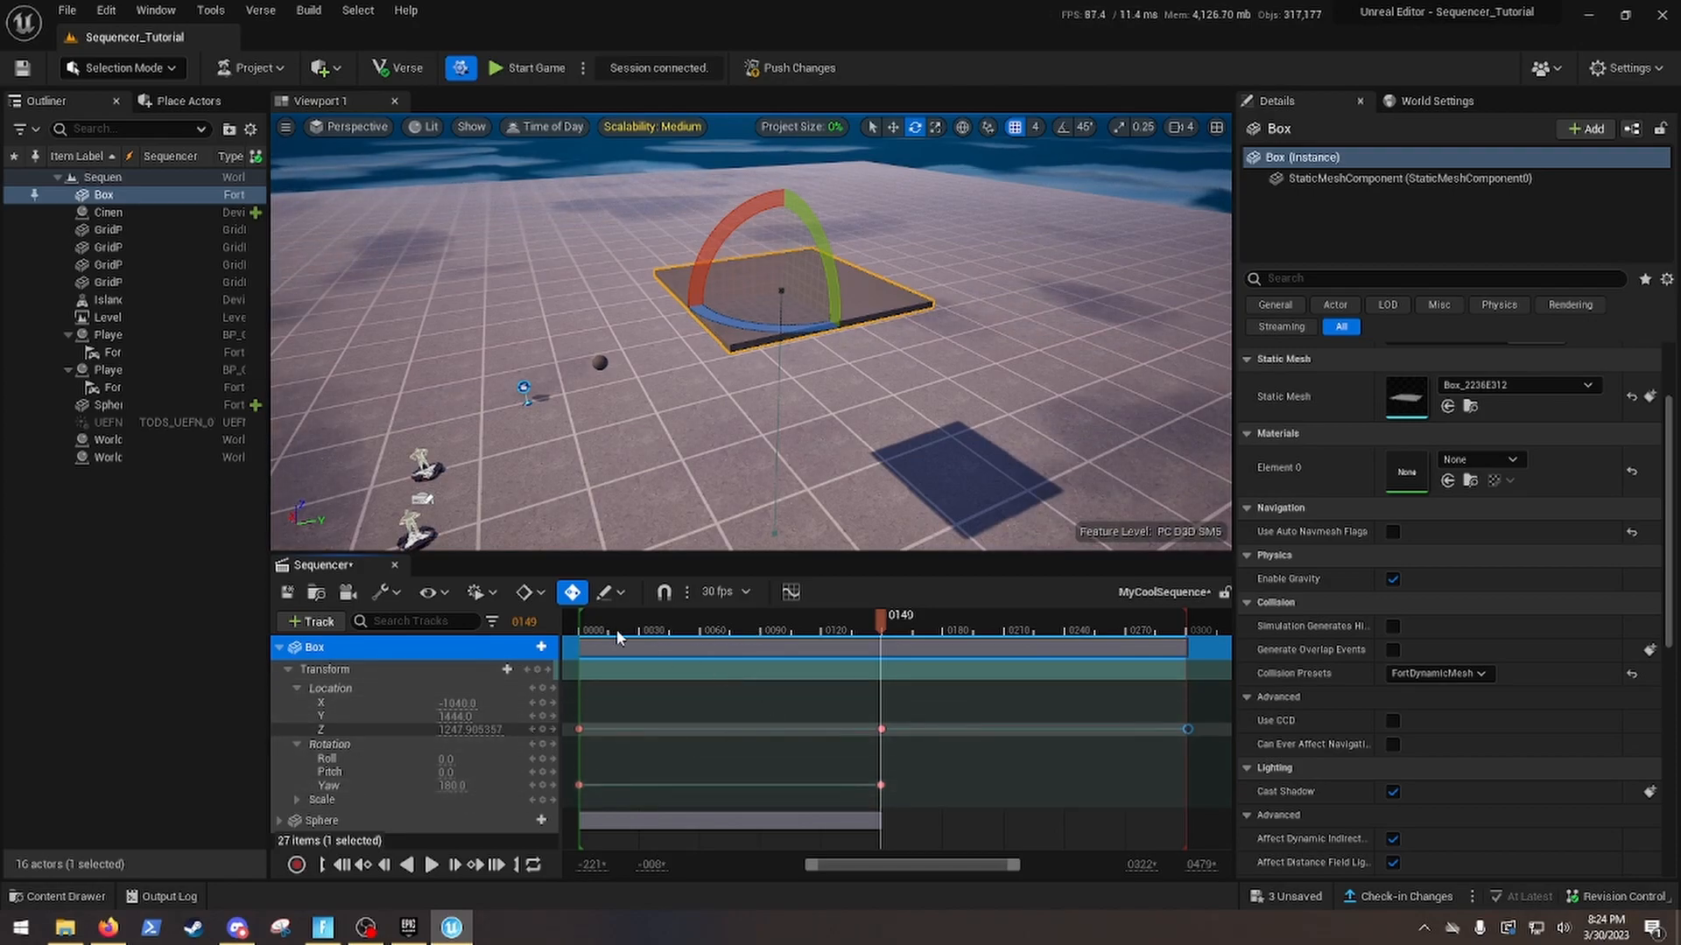
pyautogui.click(573, 630)
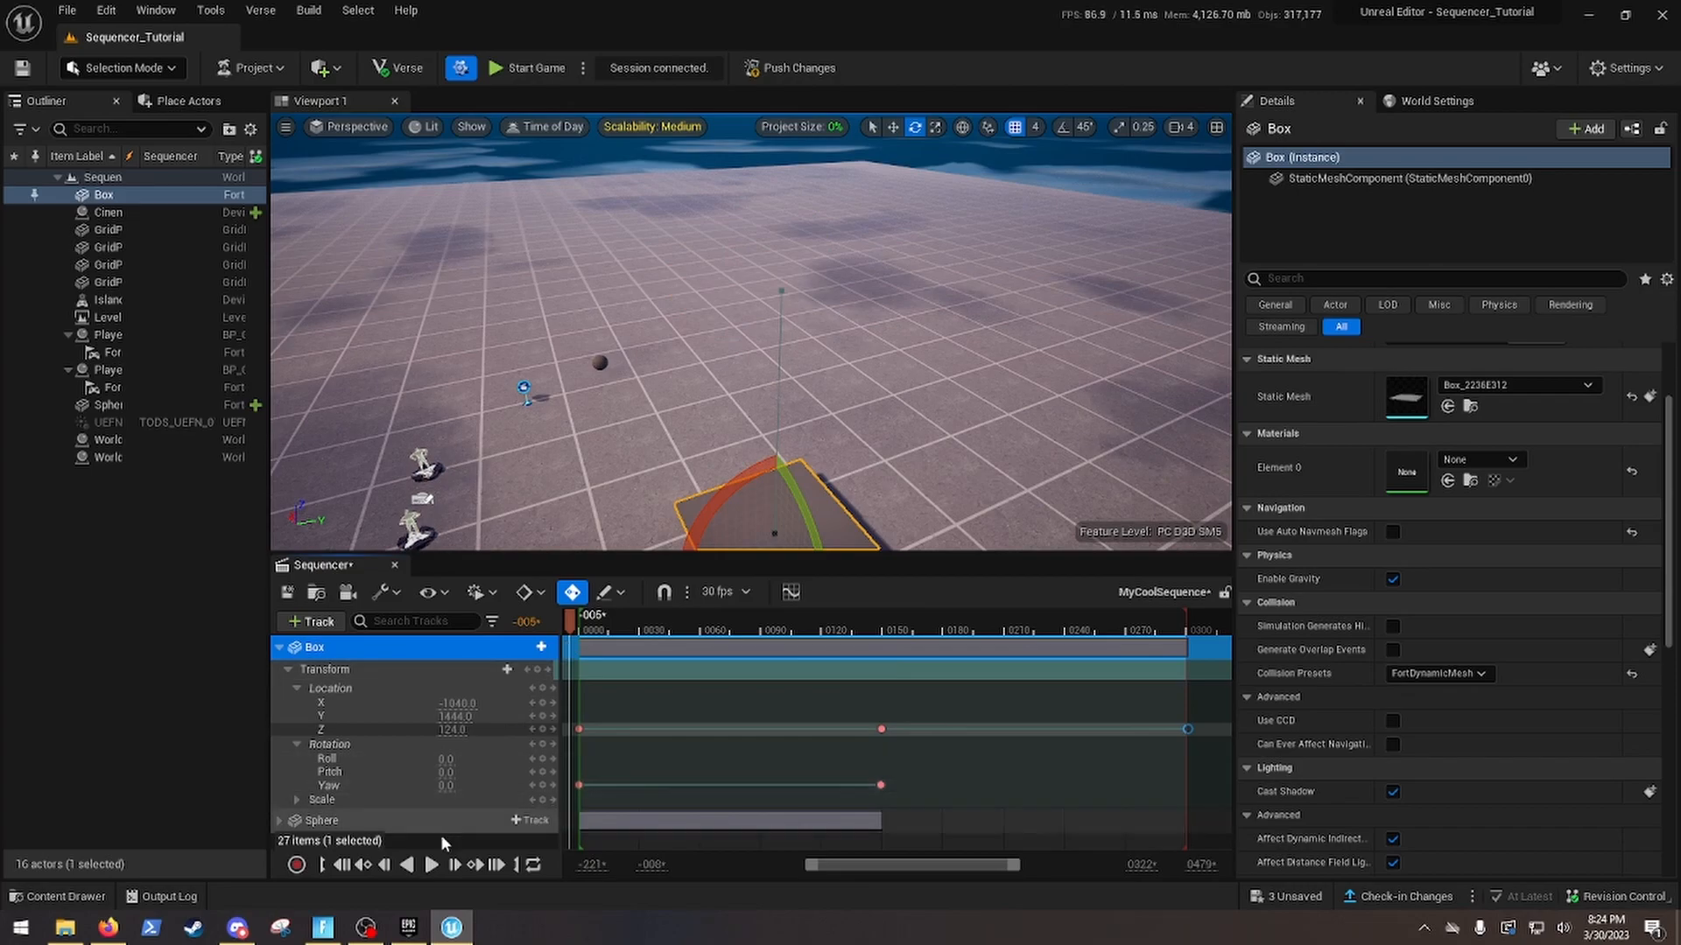
pyautogui.click(433, 866)
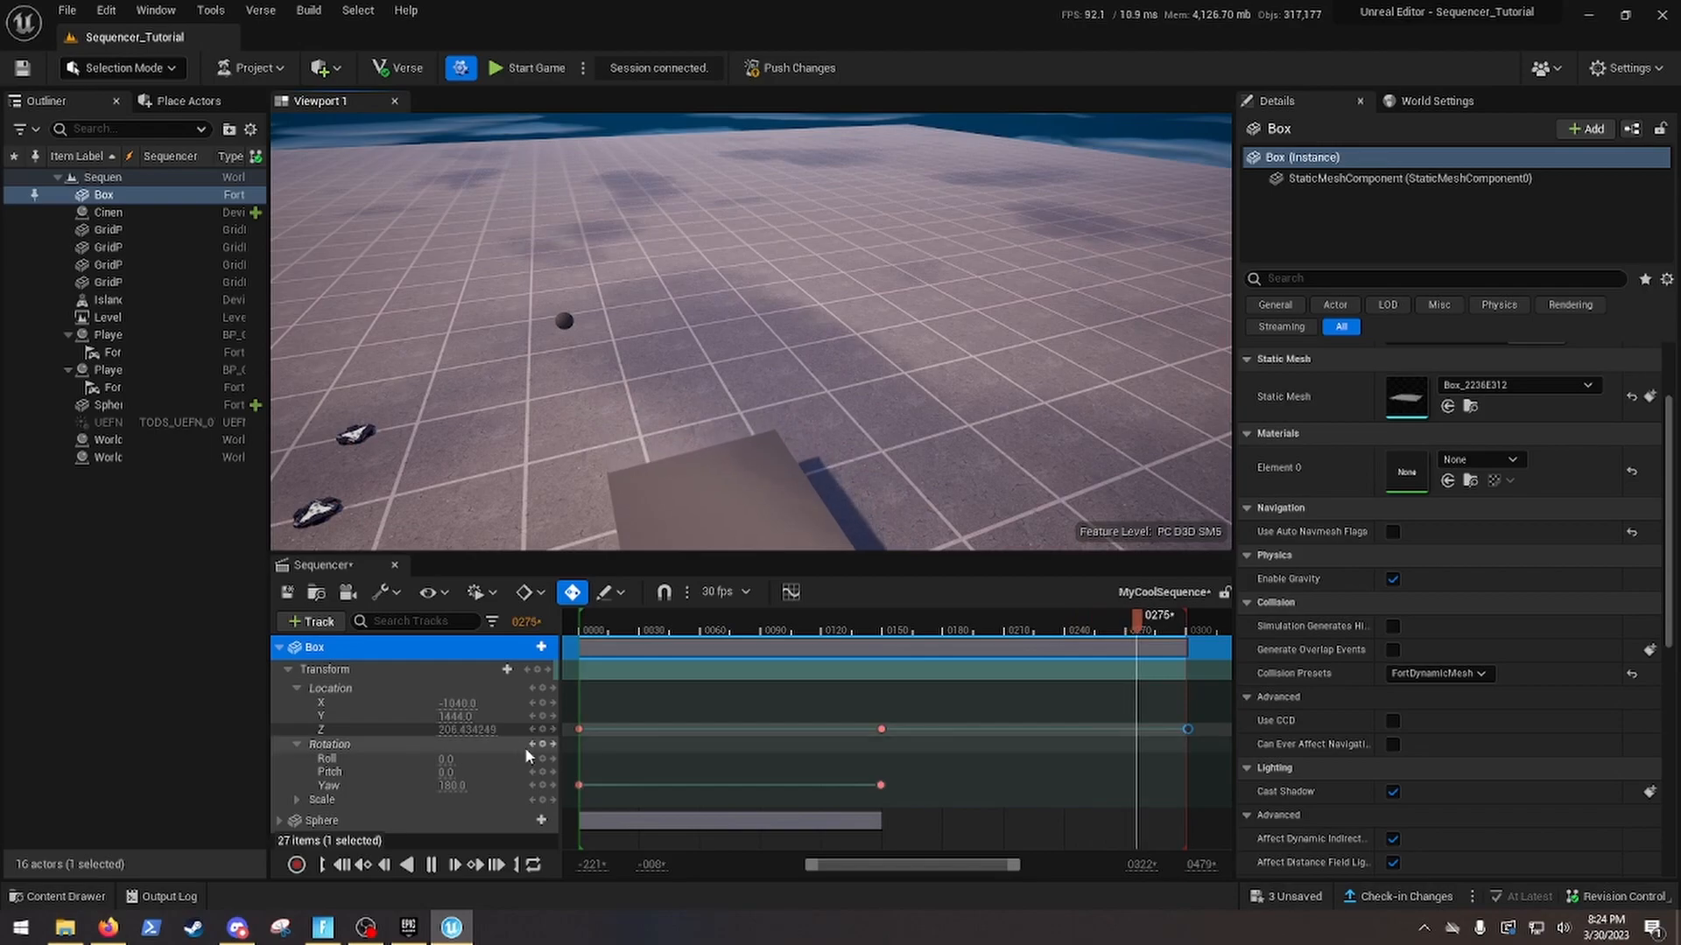
# Copy the box's yaw key from frame 0 and paste it at the end of the sequence, frame 300
pyautogui.rightClick(576, 786)
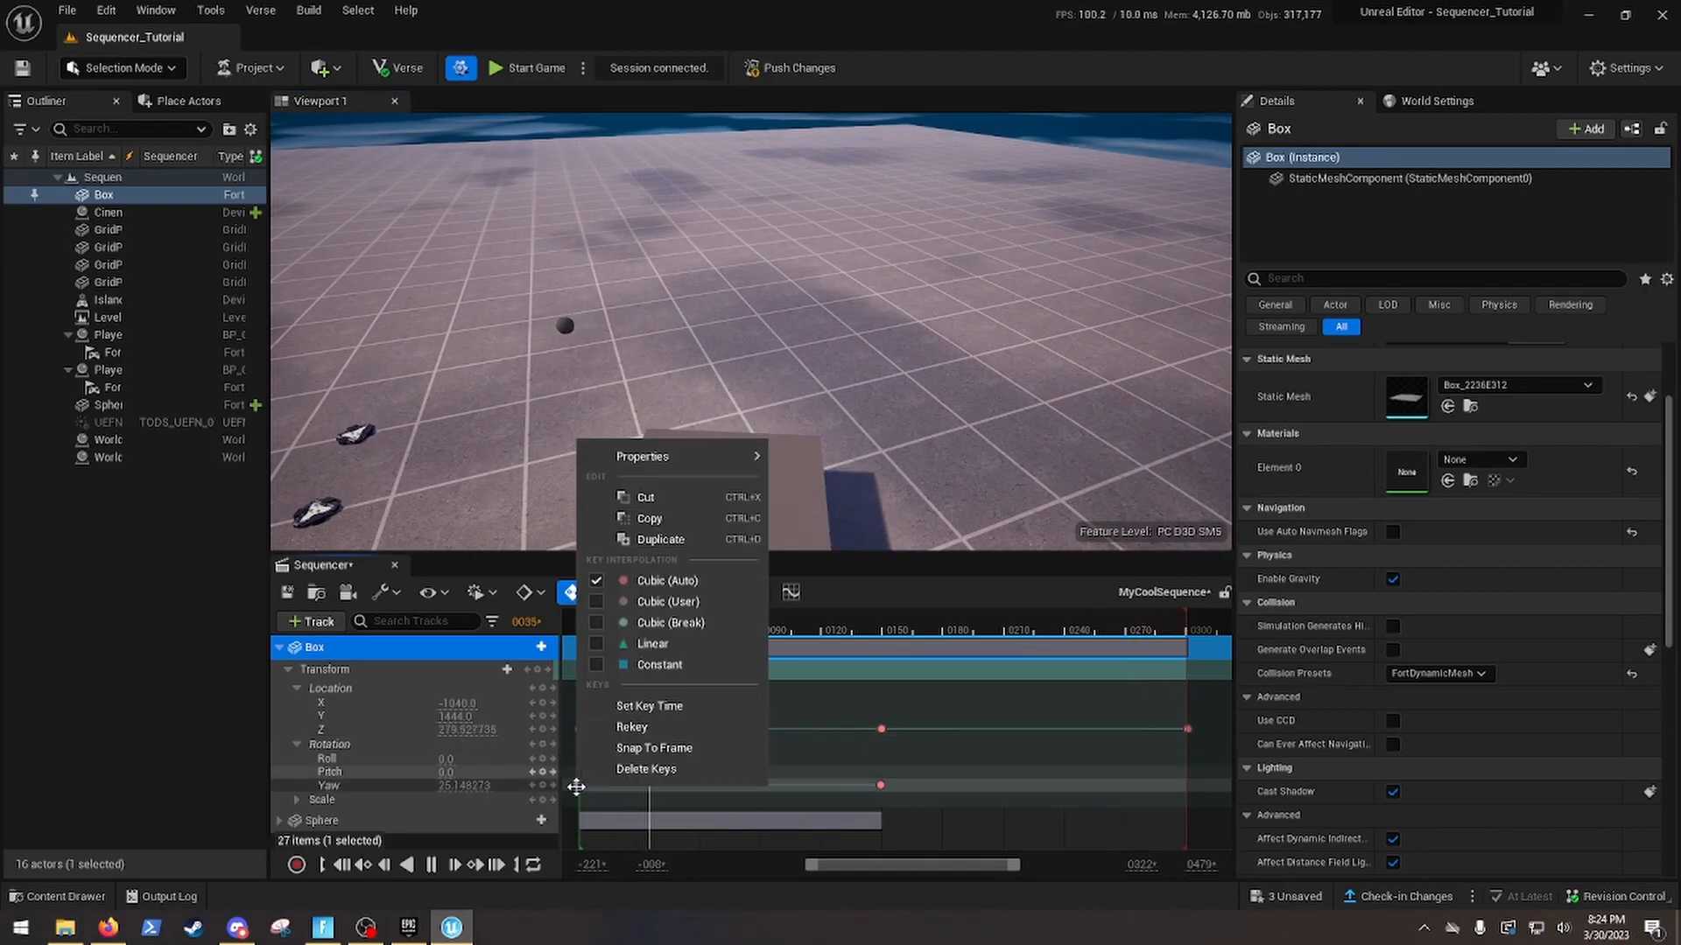
pyautogui.click(659, 520)
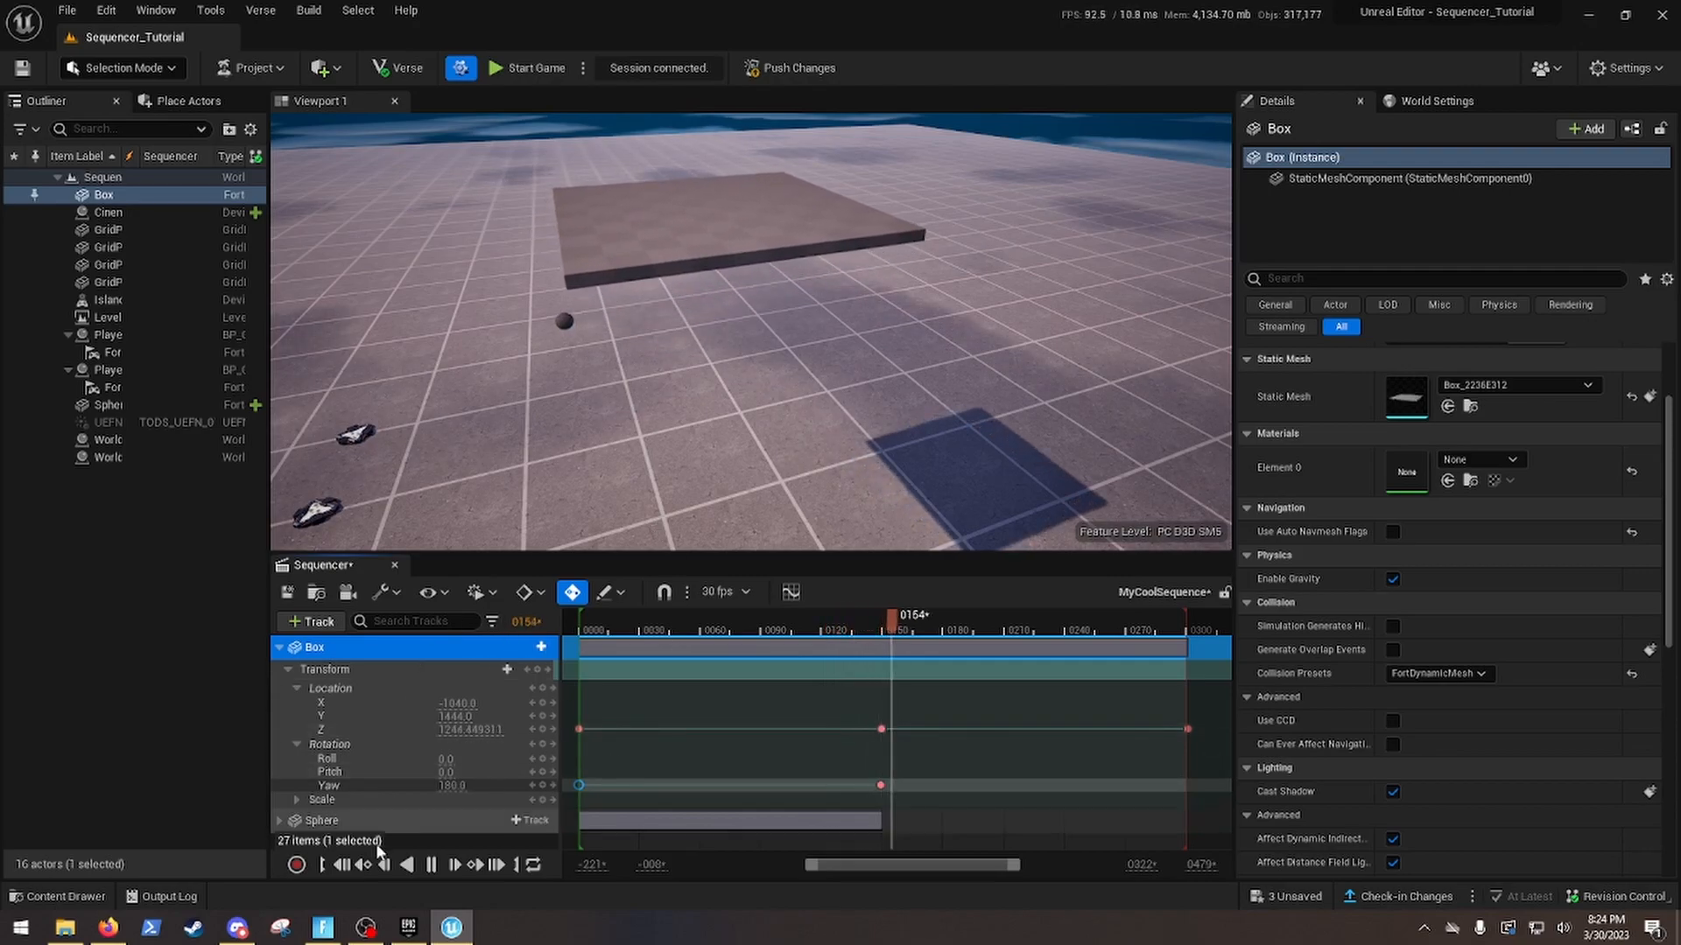
pyautogui.click(431, 865)
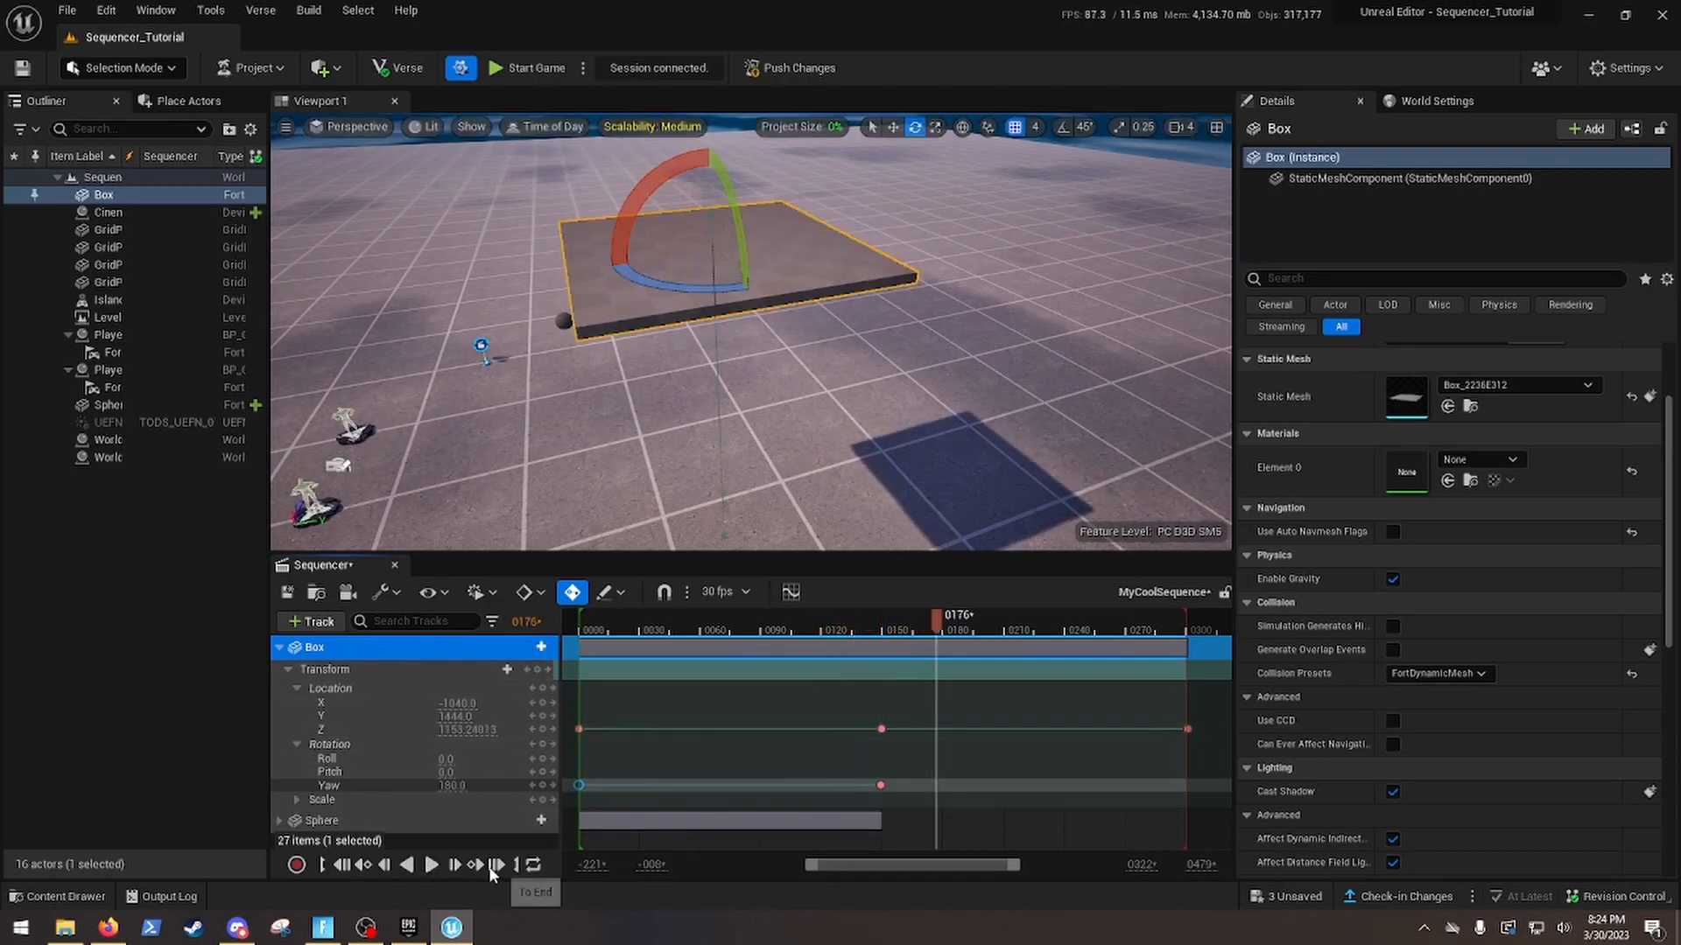
pyautogui.click(489, 865)
pyautogui.hotkey('ctrl', 'v')
# Play the sequence from the start to check the box's rotation, then pause it
pyautogui.moveTo(797, 630); pyautogui.dragTo(574, 649)
pyautogui.click(432, 865)
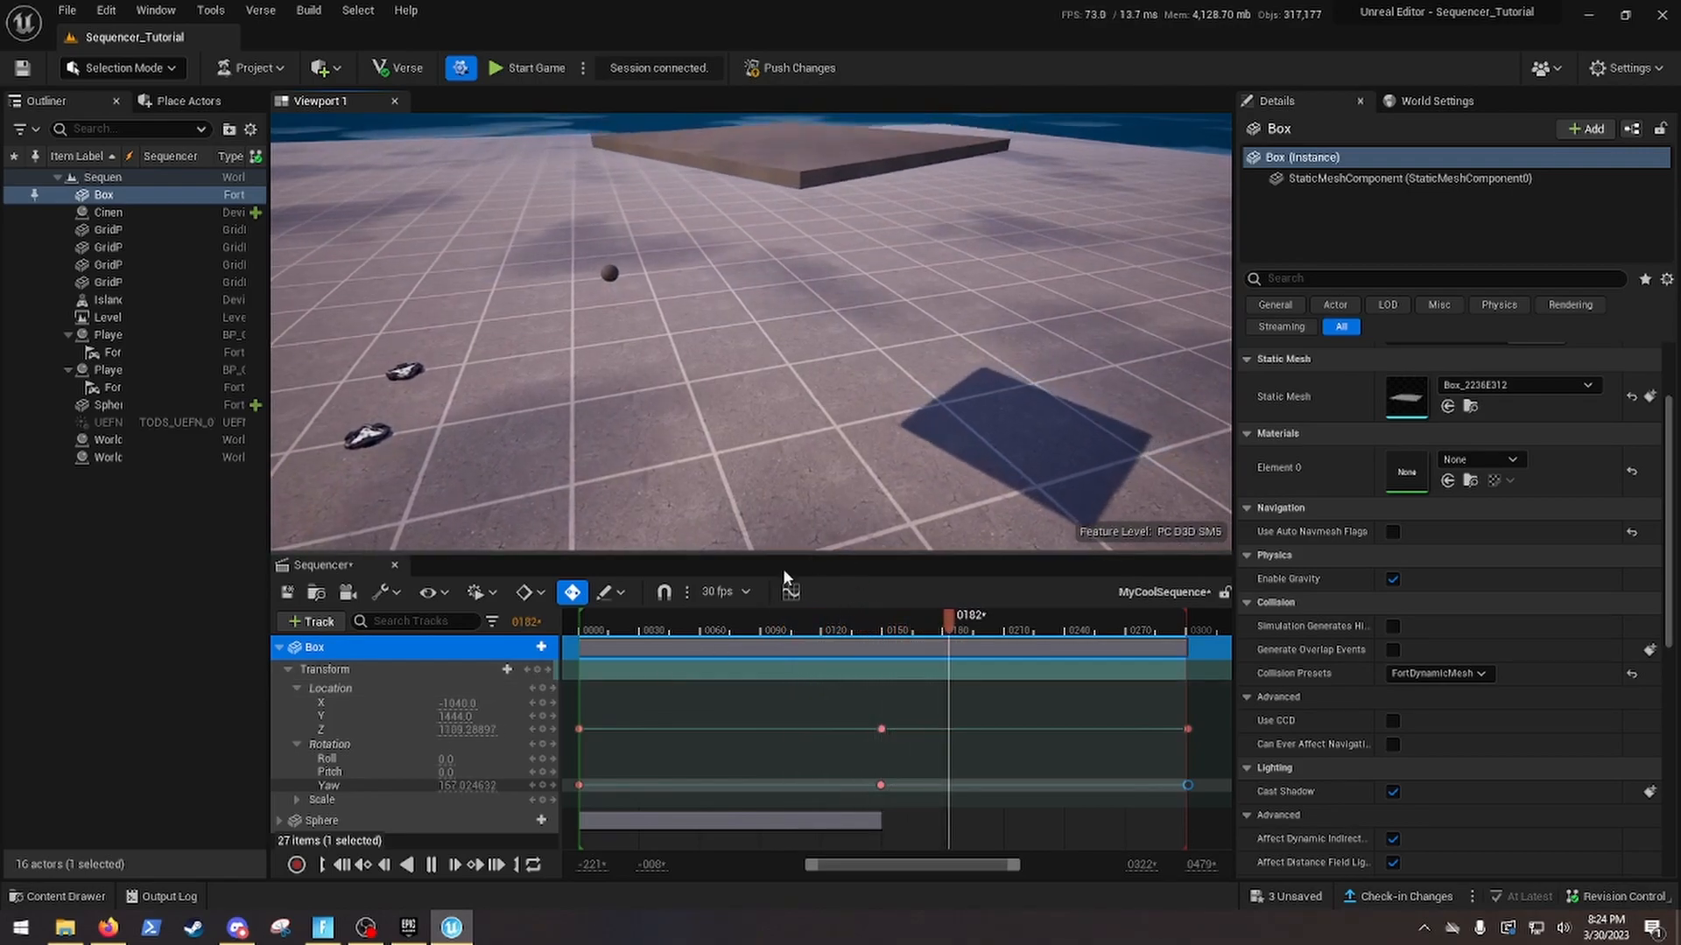
pyautogui.click(431, 865)
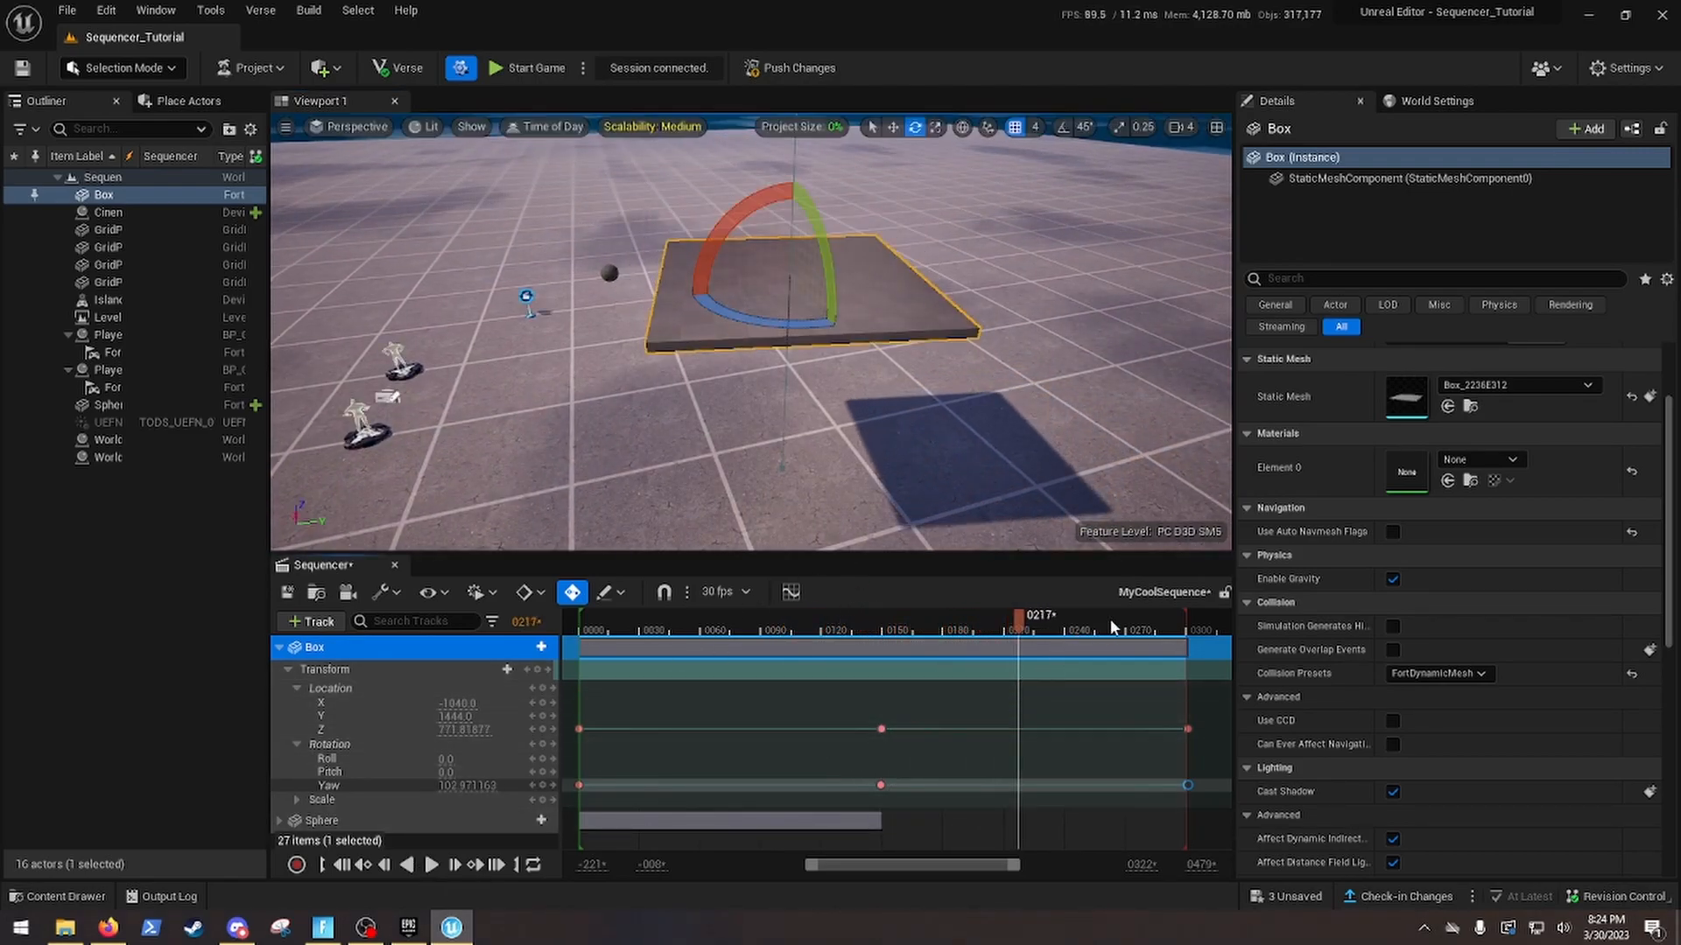
# With the playhead at frame 300, set the box's yaw to 359
pyautogui.click(1160, 623)
pyautogui.moveTo(1162, 627); pyautogui.dragTo(1187, 621)
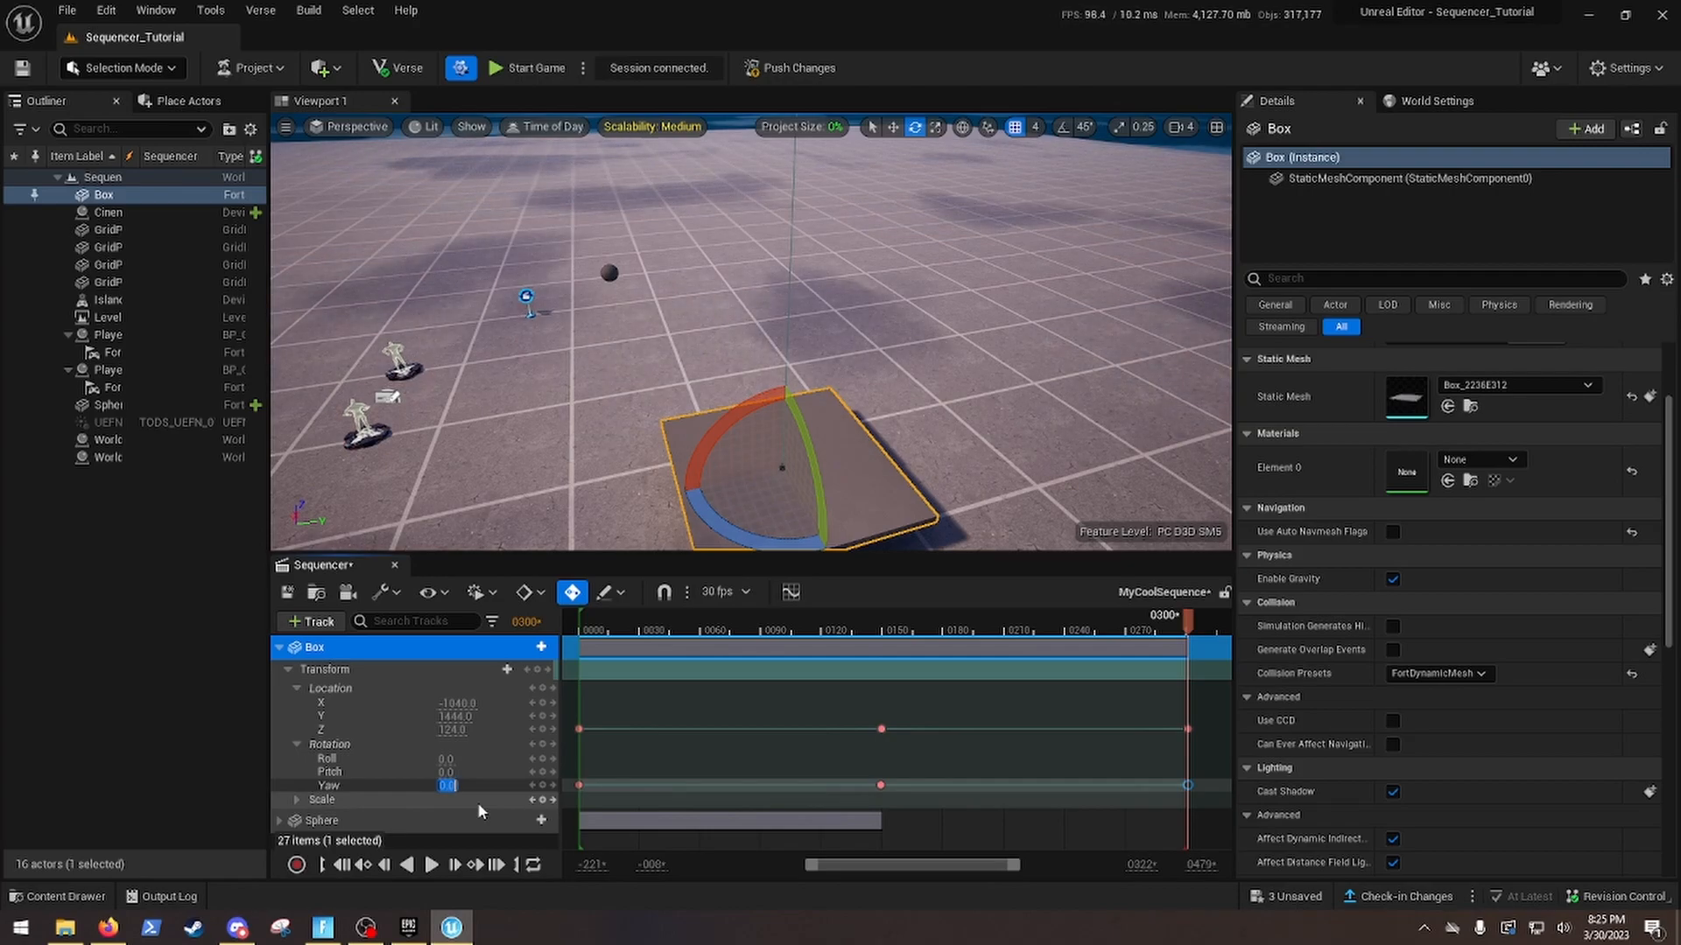
pyautogui.write('359')
pyautogui.press('Return')
# Play the sequence from the start and watch the box's full rotation from different angles
pyautogui.moveTo(932, 636); pyautogui.dragTo(574, 623)
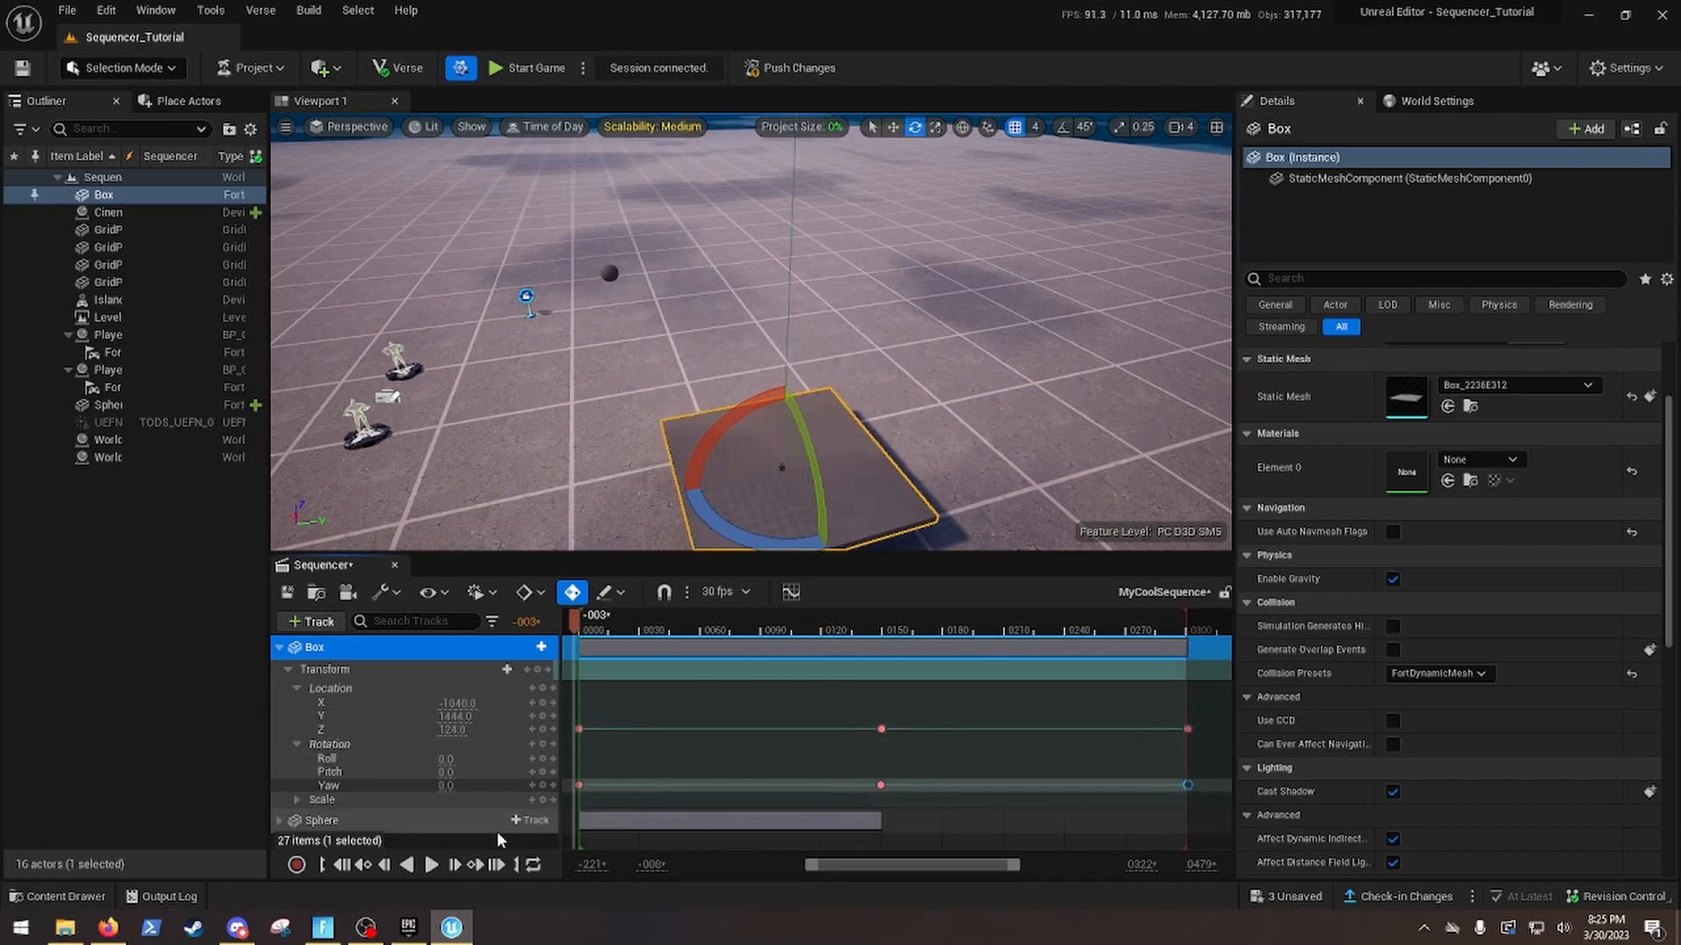
pyautogui.click(431, 865)
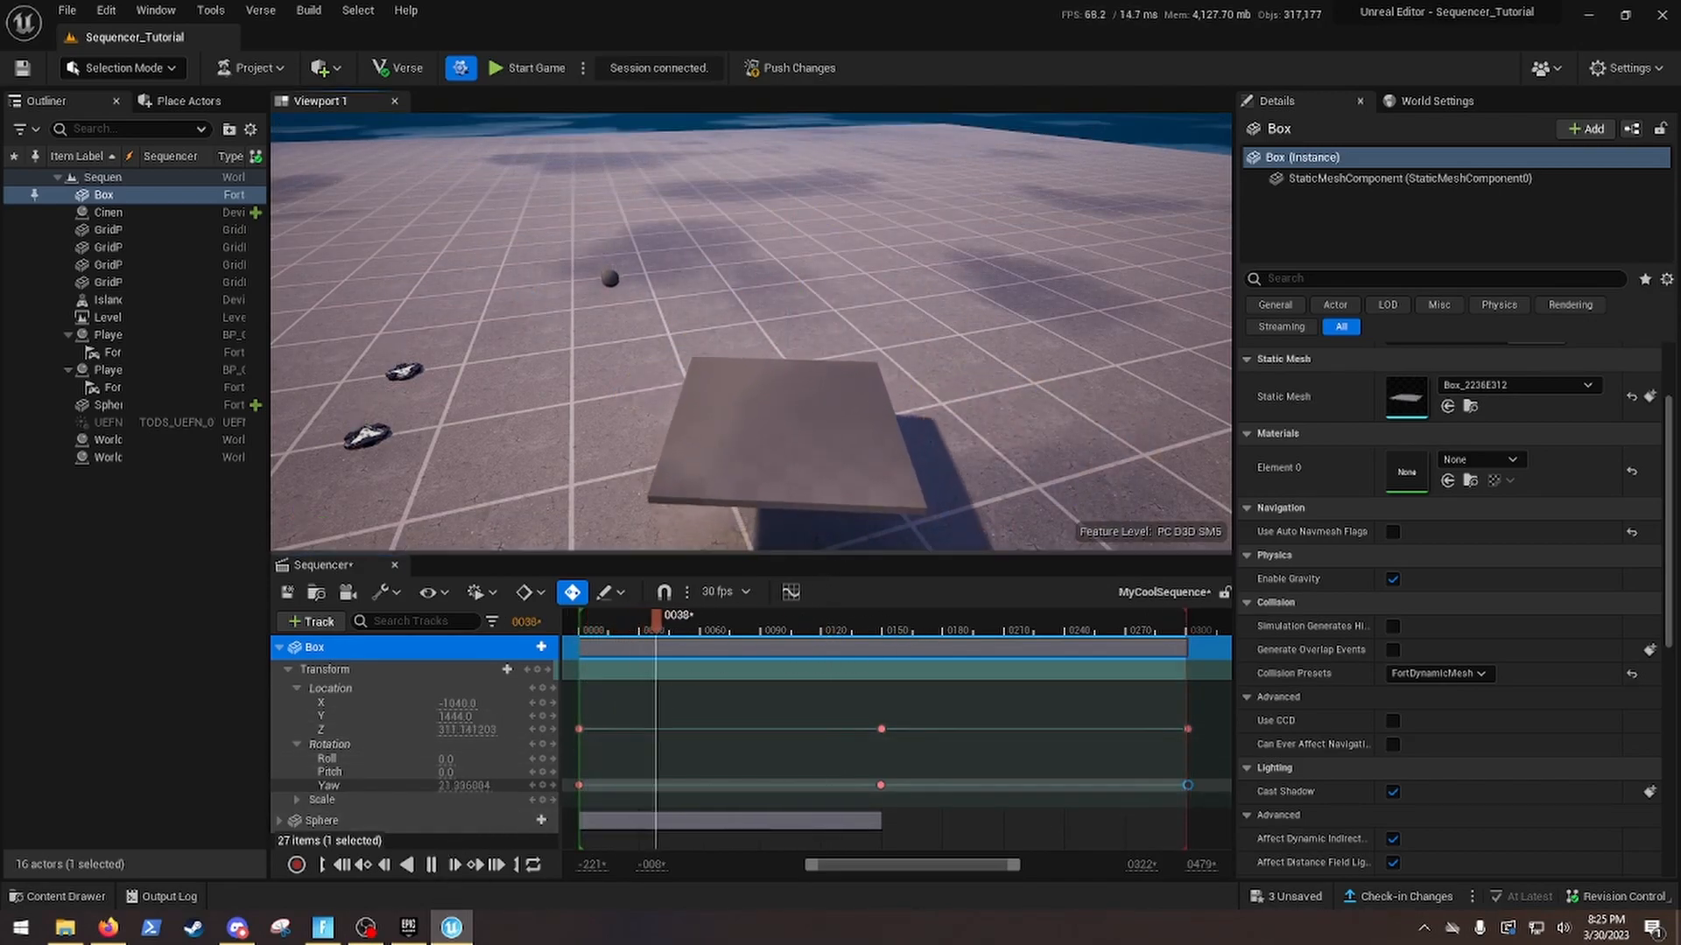
pyautogui.moveTo(904, 506); pyautogui.dragTo(889, 425, button='right')
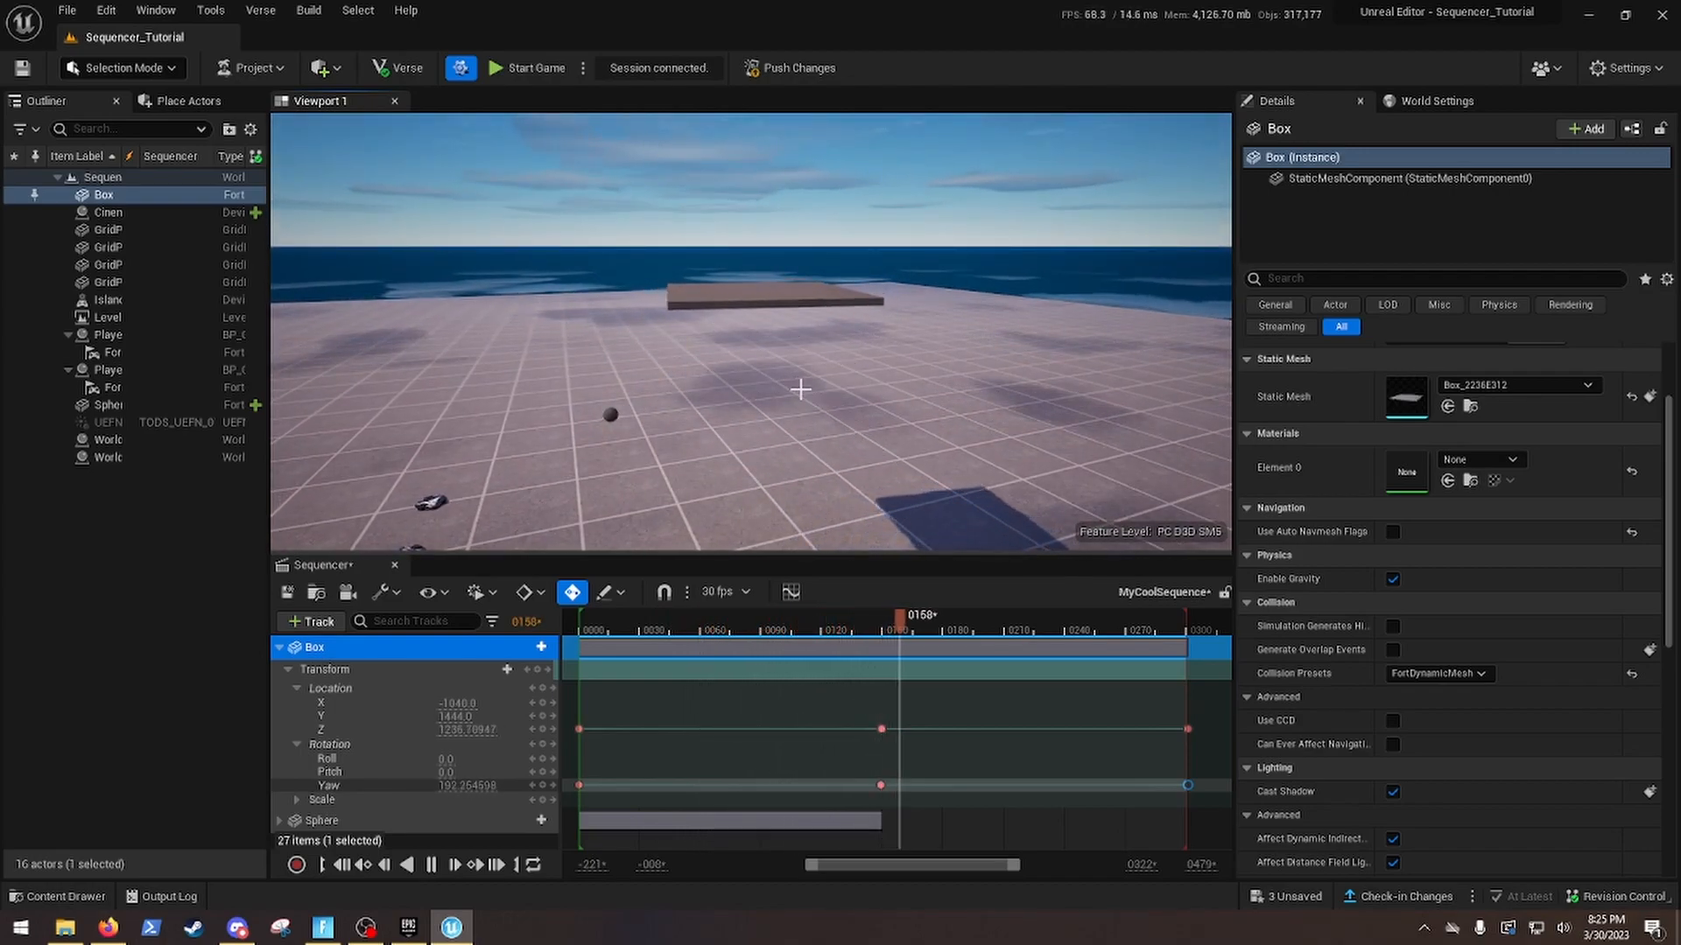
pyautogui.moveTo(824, 438); pyautogui.dragTo(905, 447, button='right')
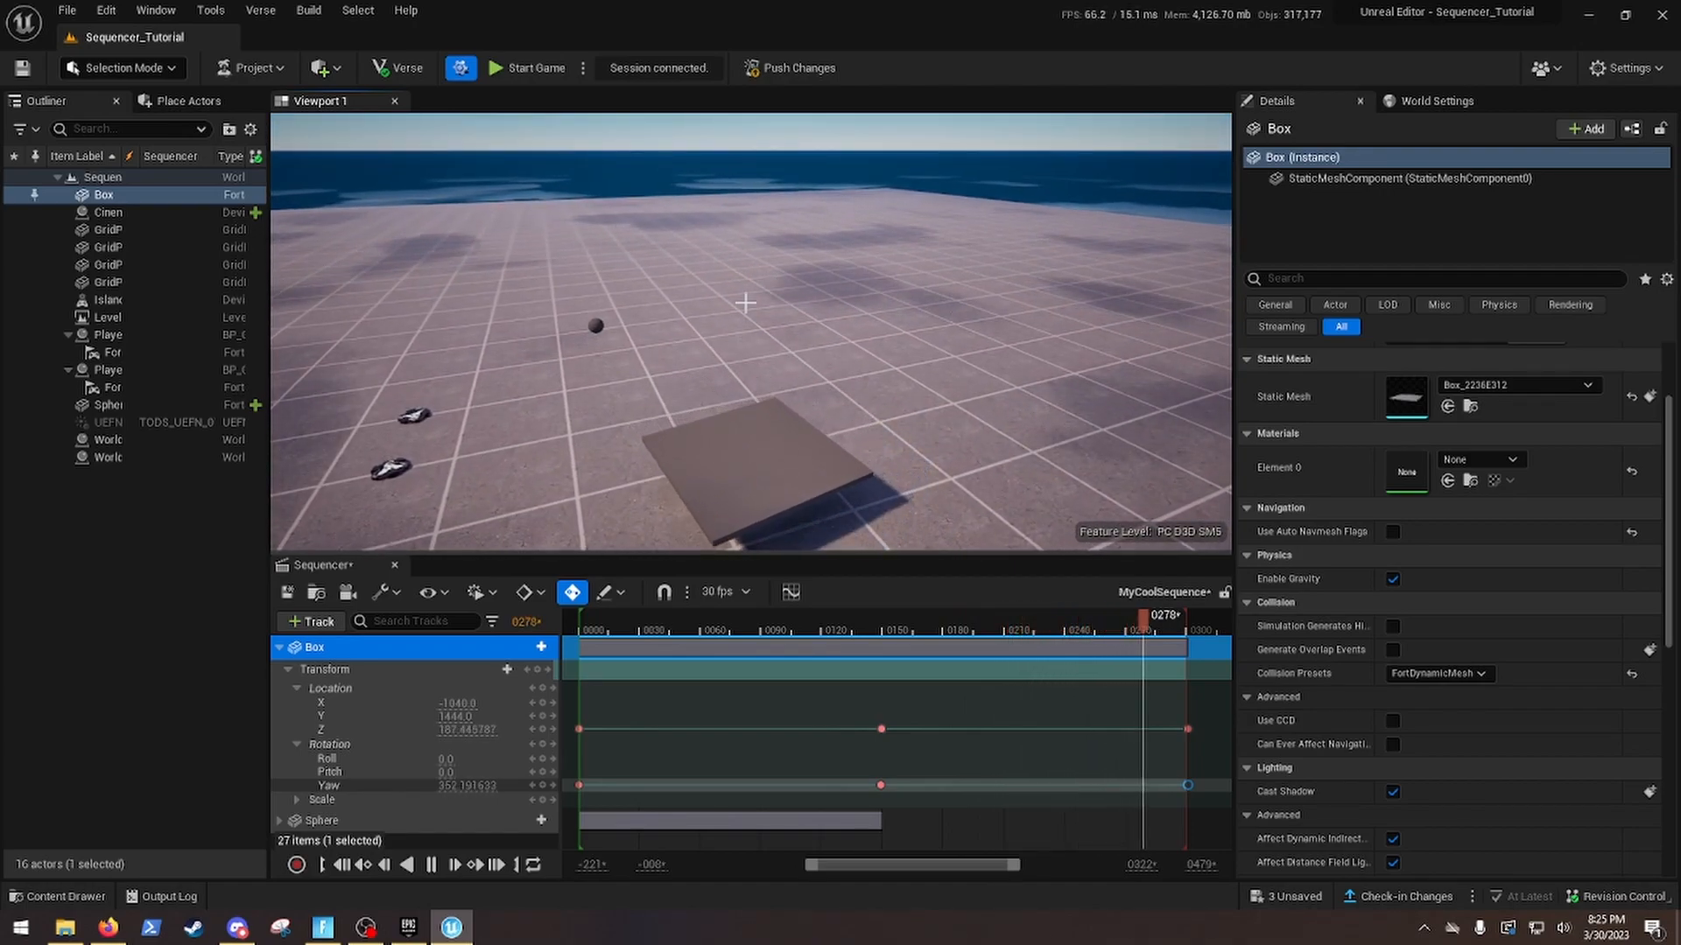
pyautogui.moveTo(889, 401)
pyautogui.mouseDown(button='right')
pyautogui.moveTo(867, 437)
pyautogui.moveTo(902, 340)
pyautogui.moveTo(898, 412)
pyautogui.mouseUp(button='right')
pyautogui.press('w')
pyautogui.press('s')
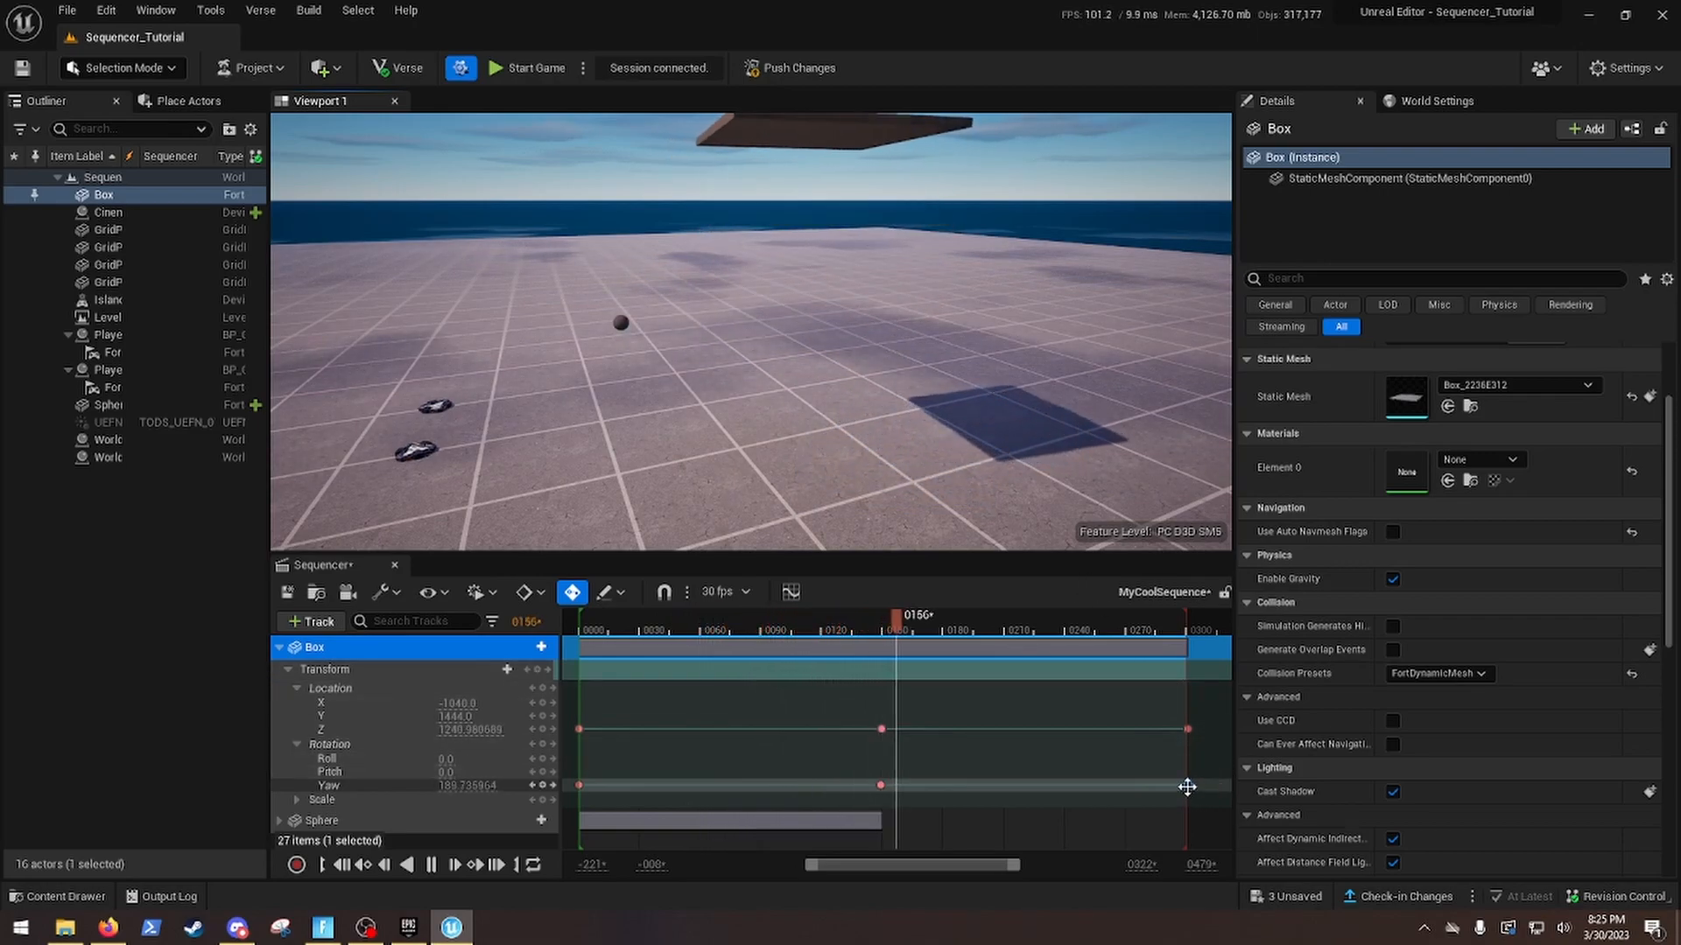
# Set the key interpolation of the box's yaw keys at frames 300 and 0 to Linear
pyautogui.rightClick(1186, 787)
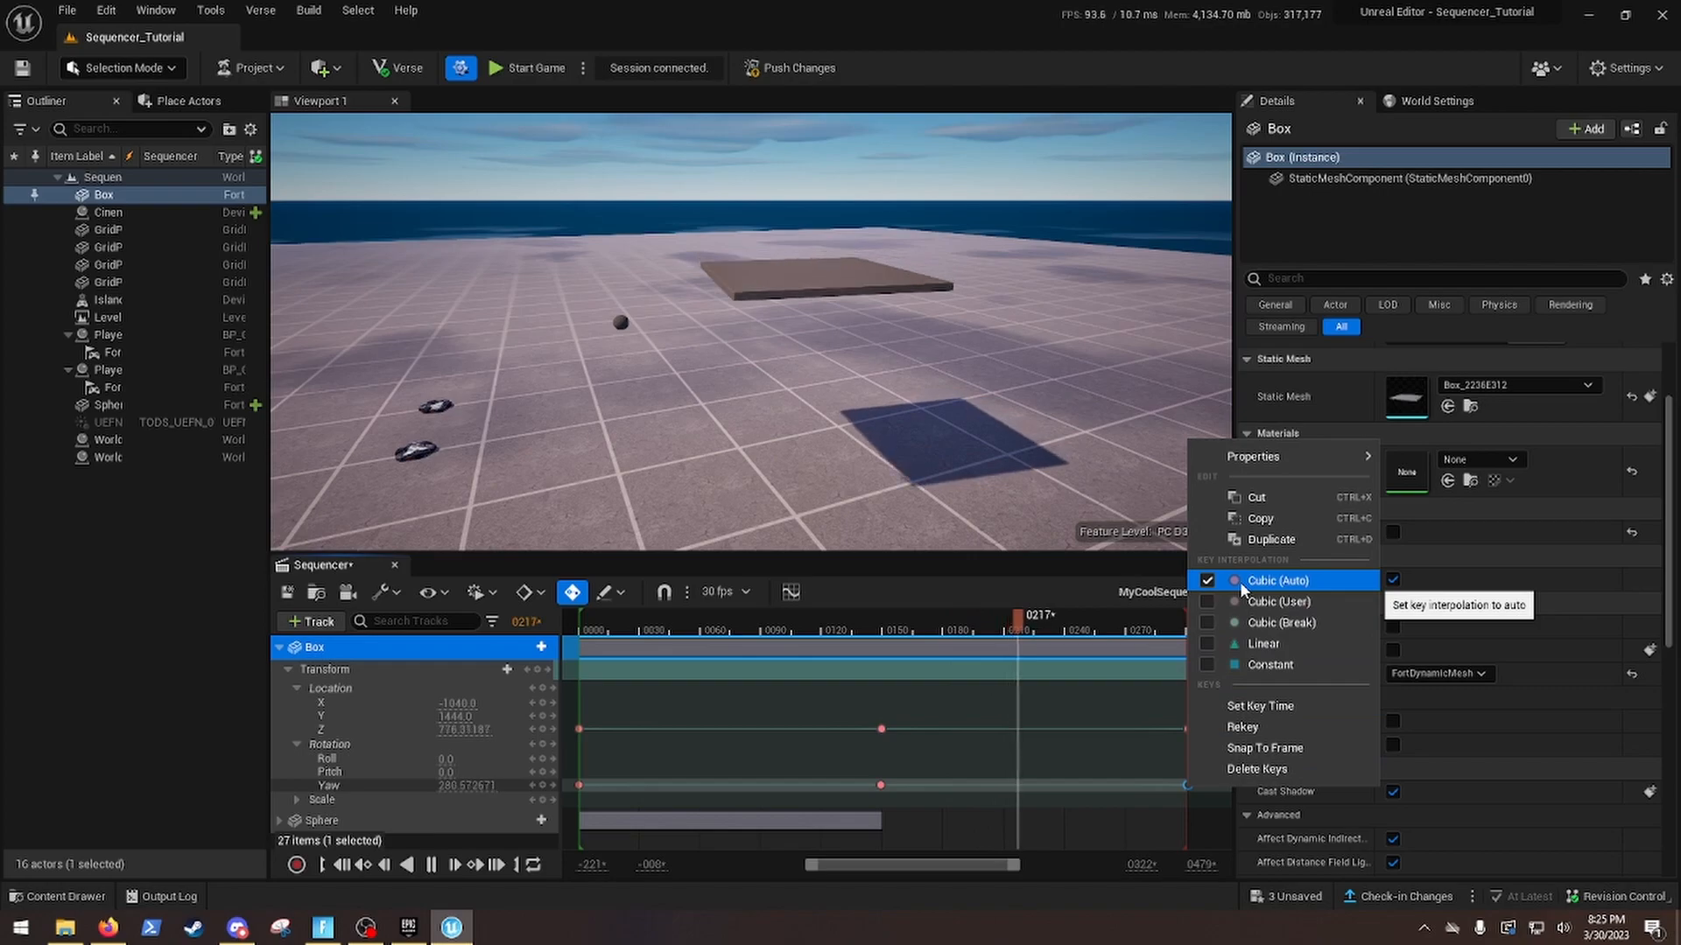
pyautogui.click(1184, 792)
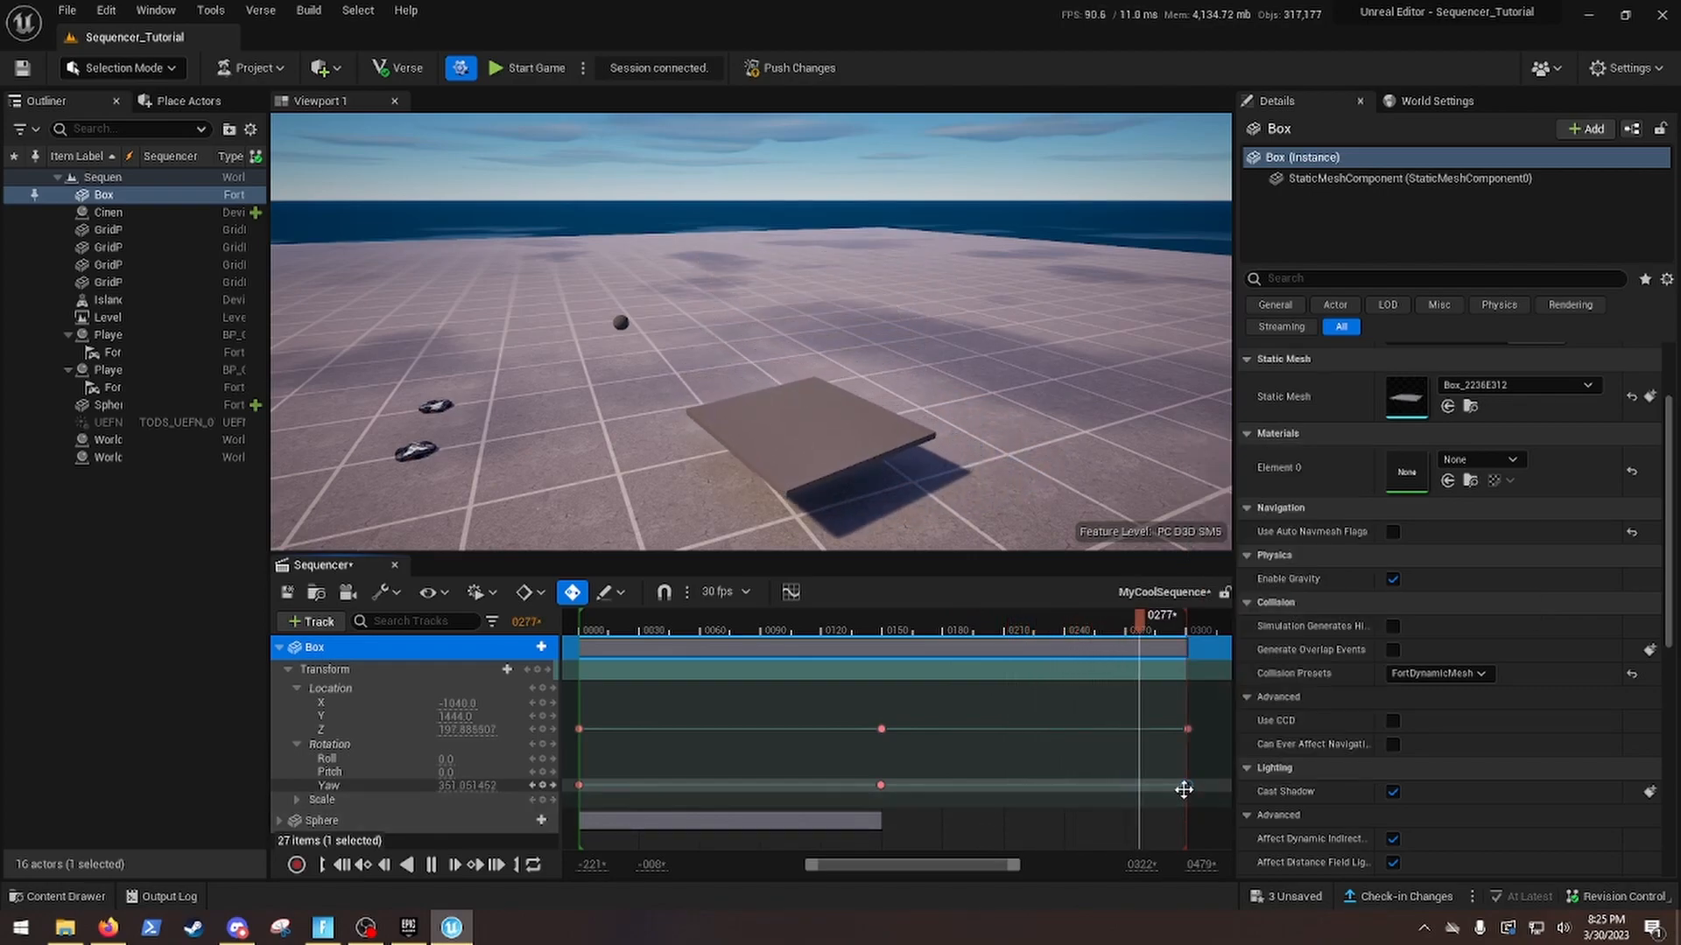
pyautogui.rightClick(1184, 787)
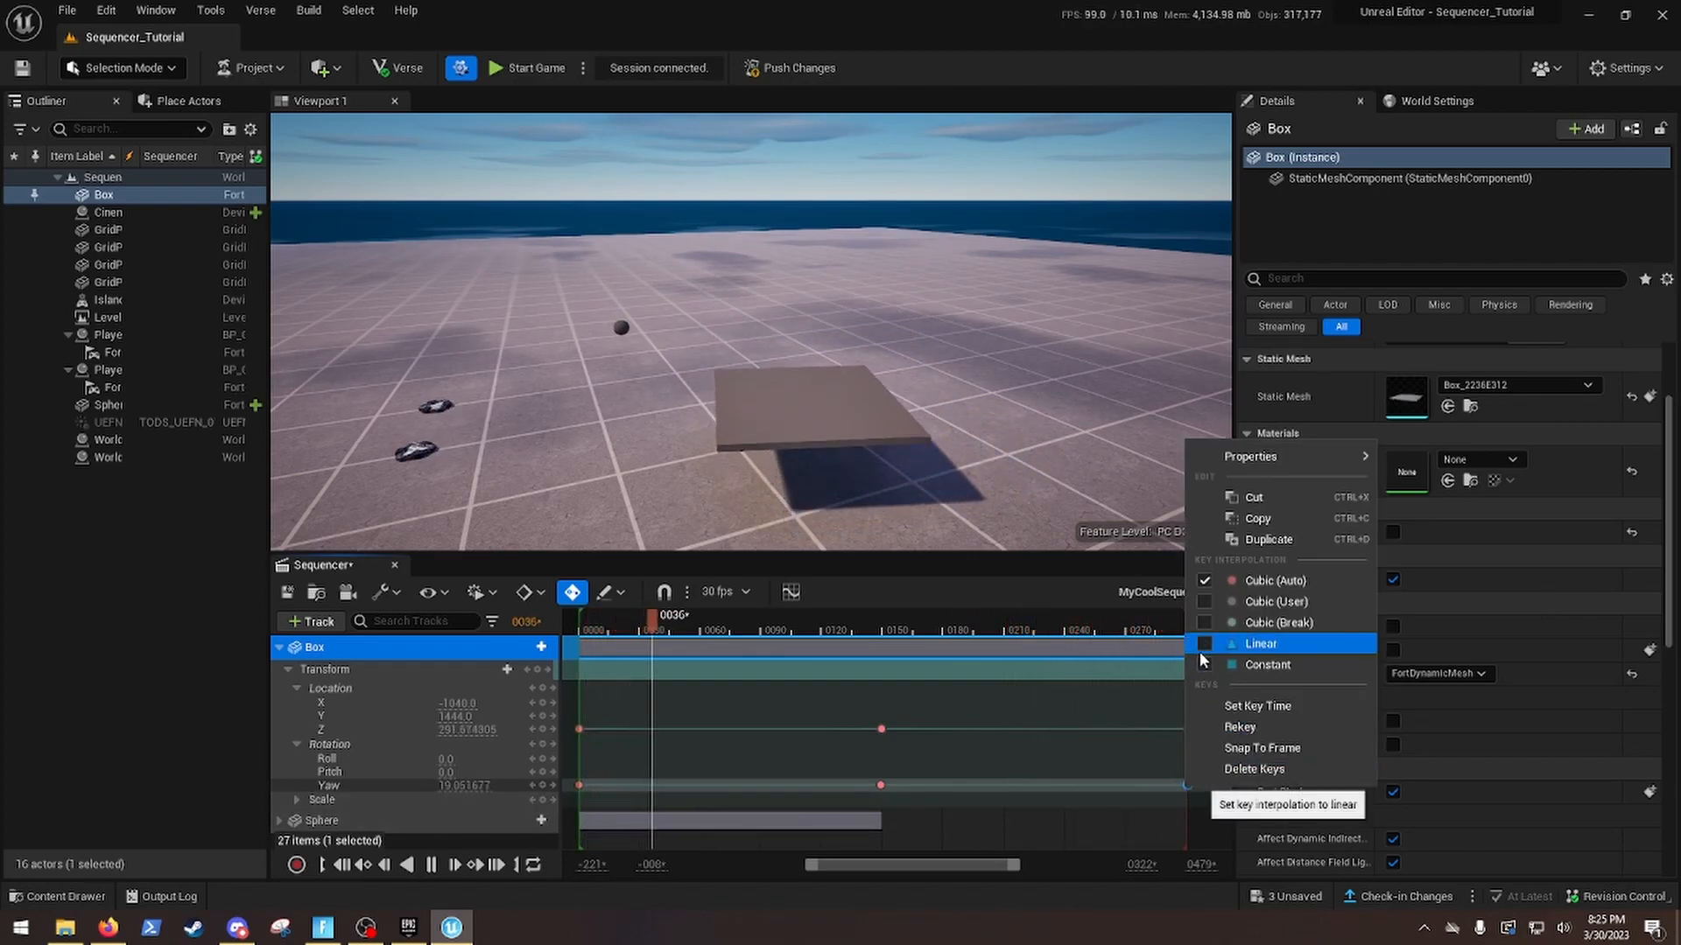
pyautogui.click(1234, 641)
pyautogui.rightClick(579, 786)
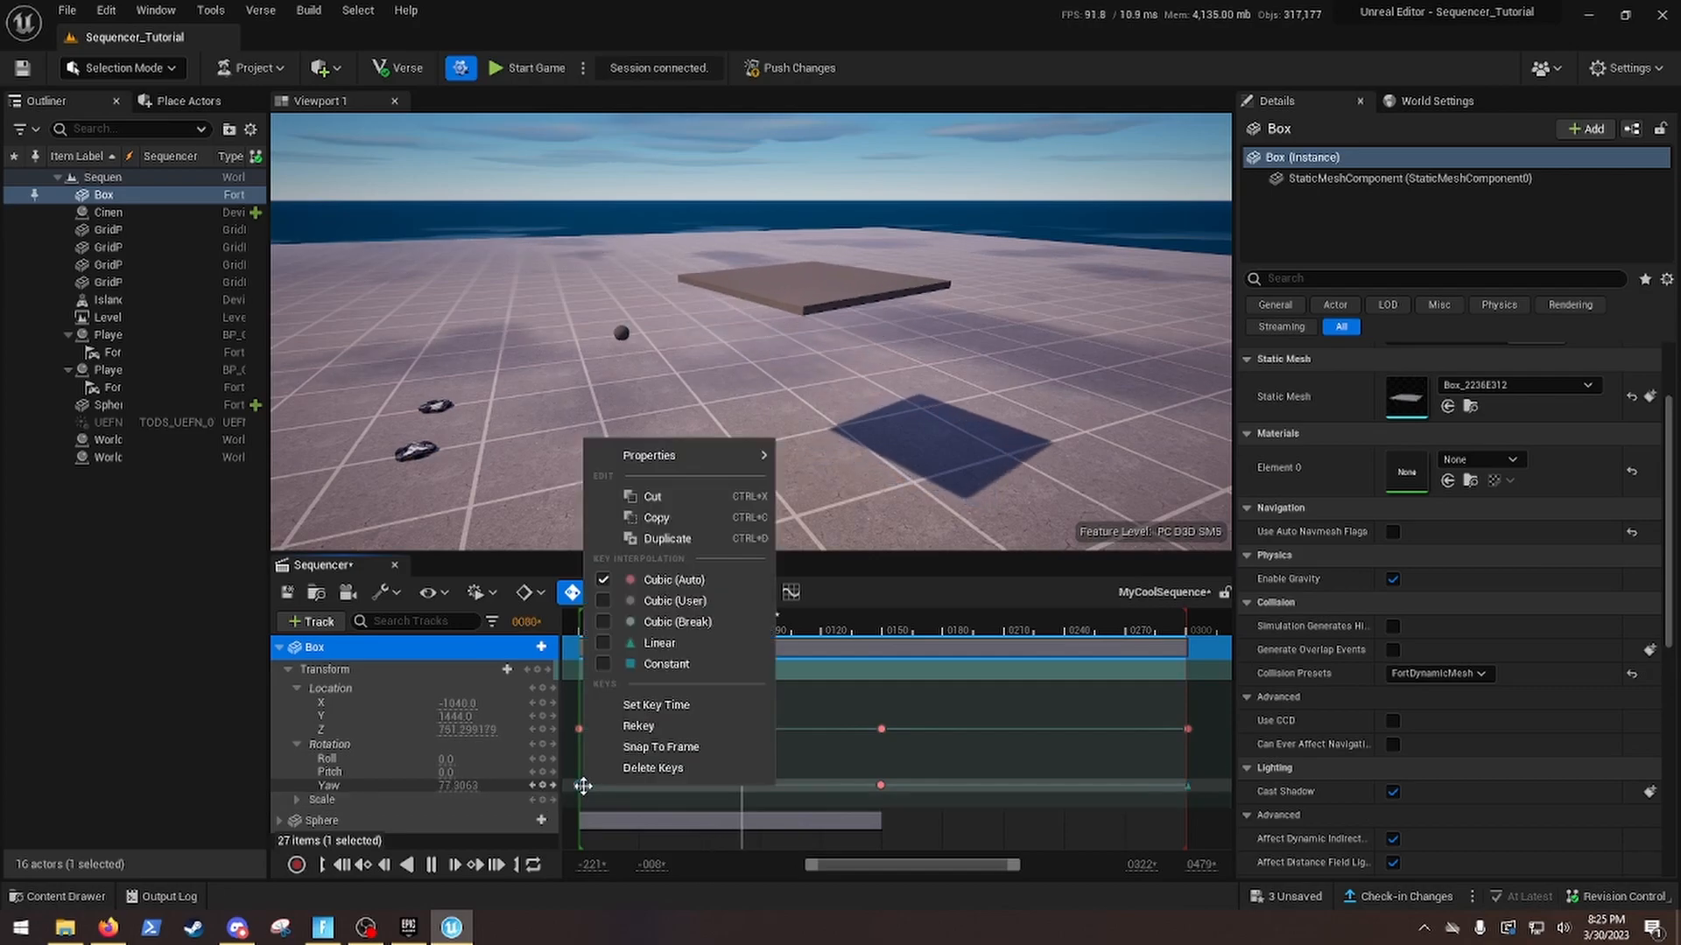
pyautogui.click(660, 643)
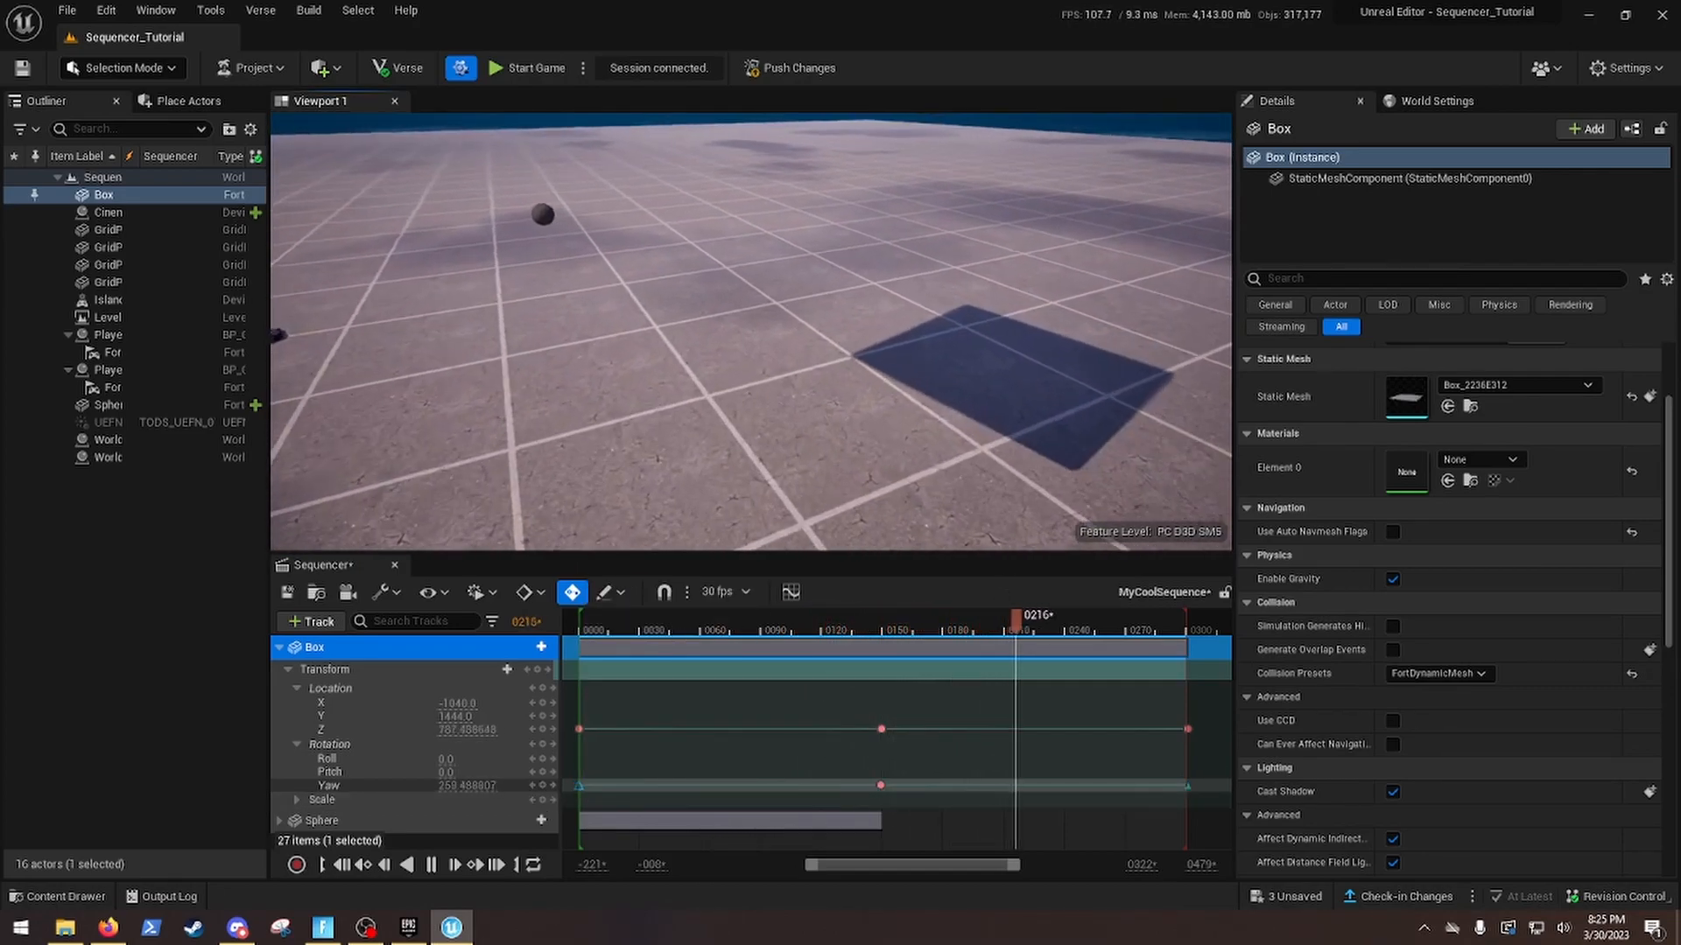
# Watch the box's smoothed rotation from several viewpoints during playback, then pause the sequence
pyautogui.moveTo(1022, 447); pyautogui.dragTo(1029, 494, button='right')
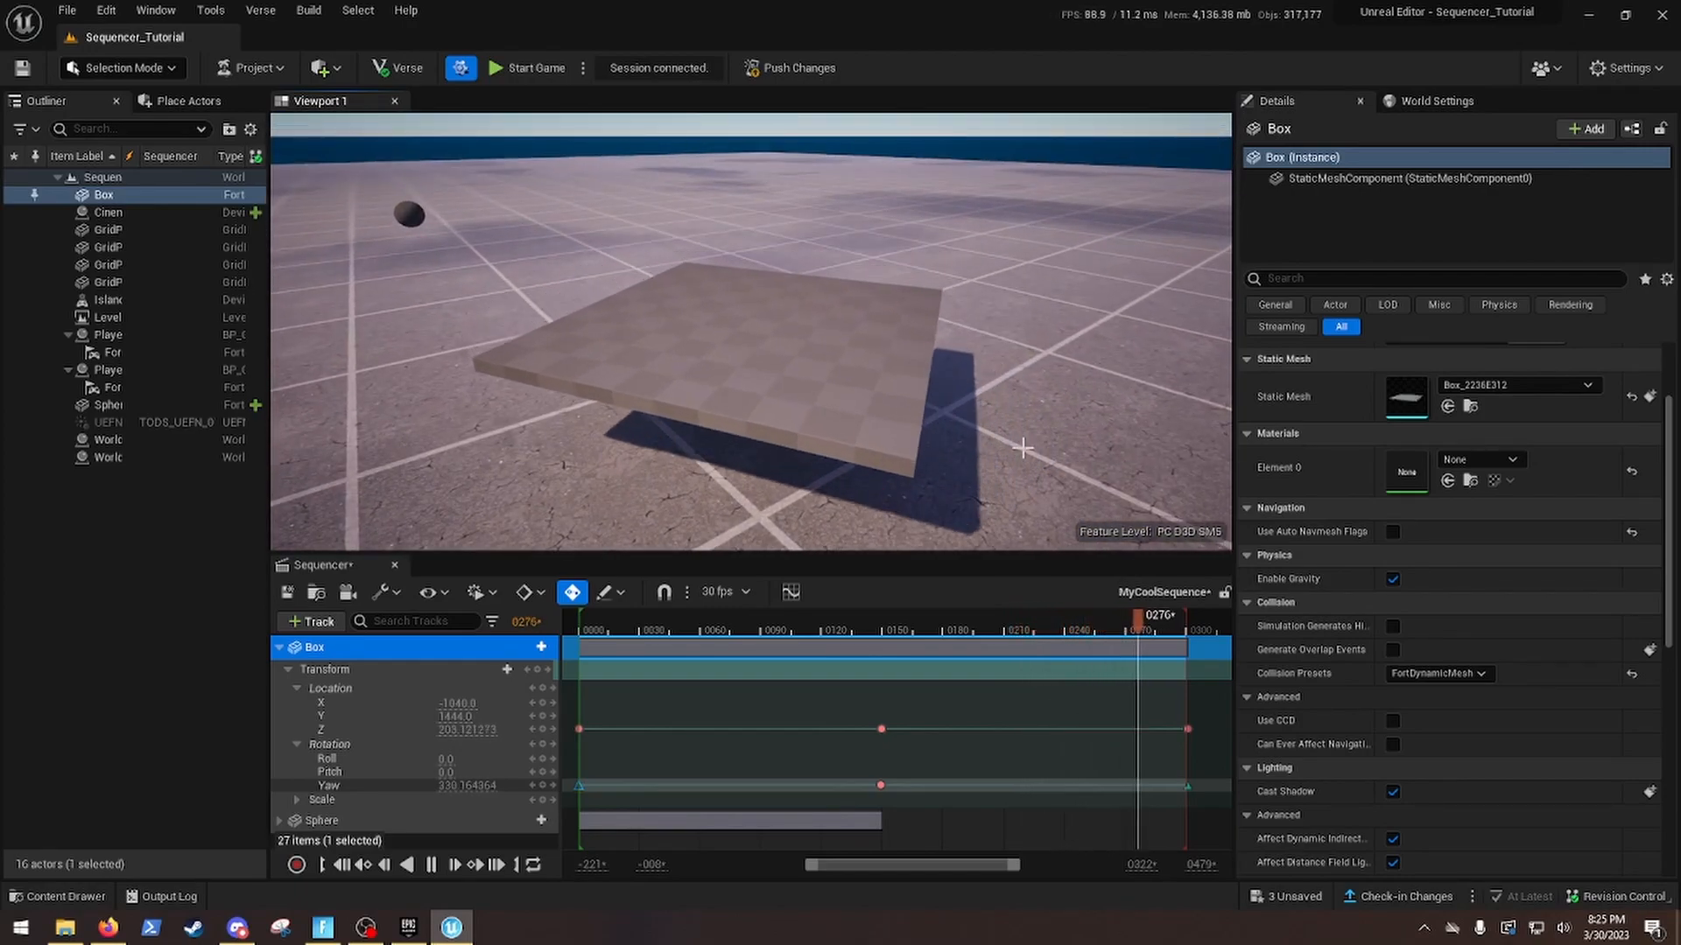
pyautogui.moveTo(1022, 447); pyautogui.dragTo(982, 478, button='right')
pyautogui.press('s')
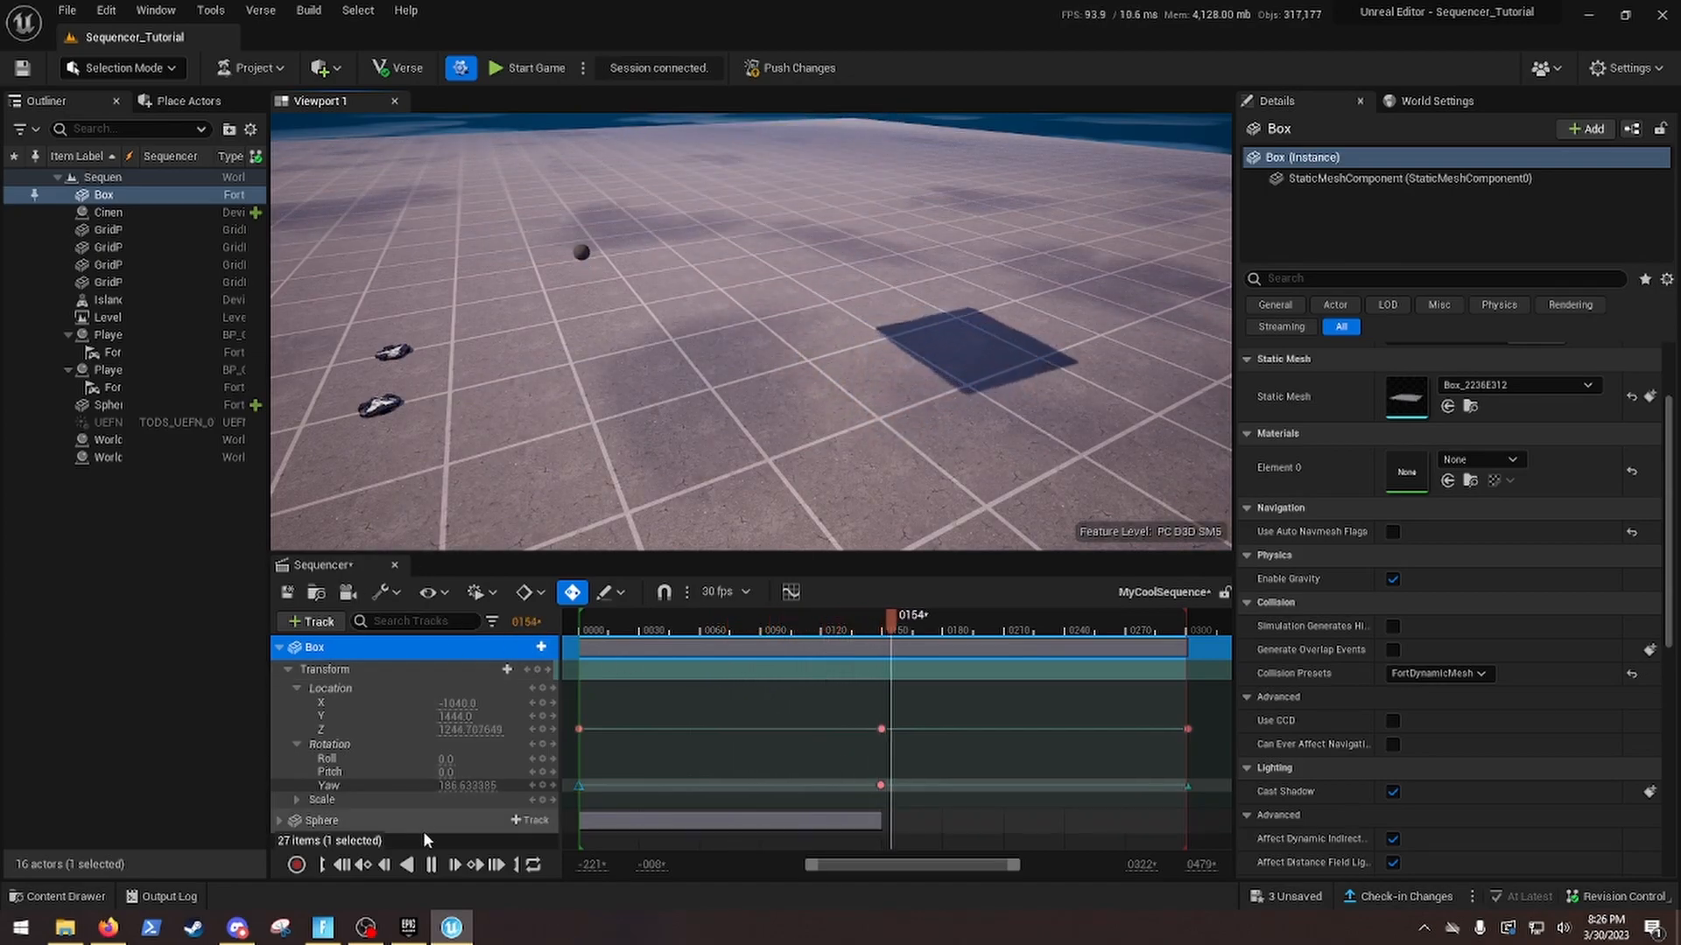
pyautogui.click(430, 865)
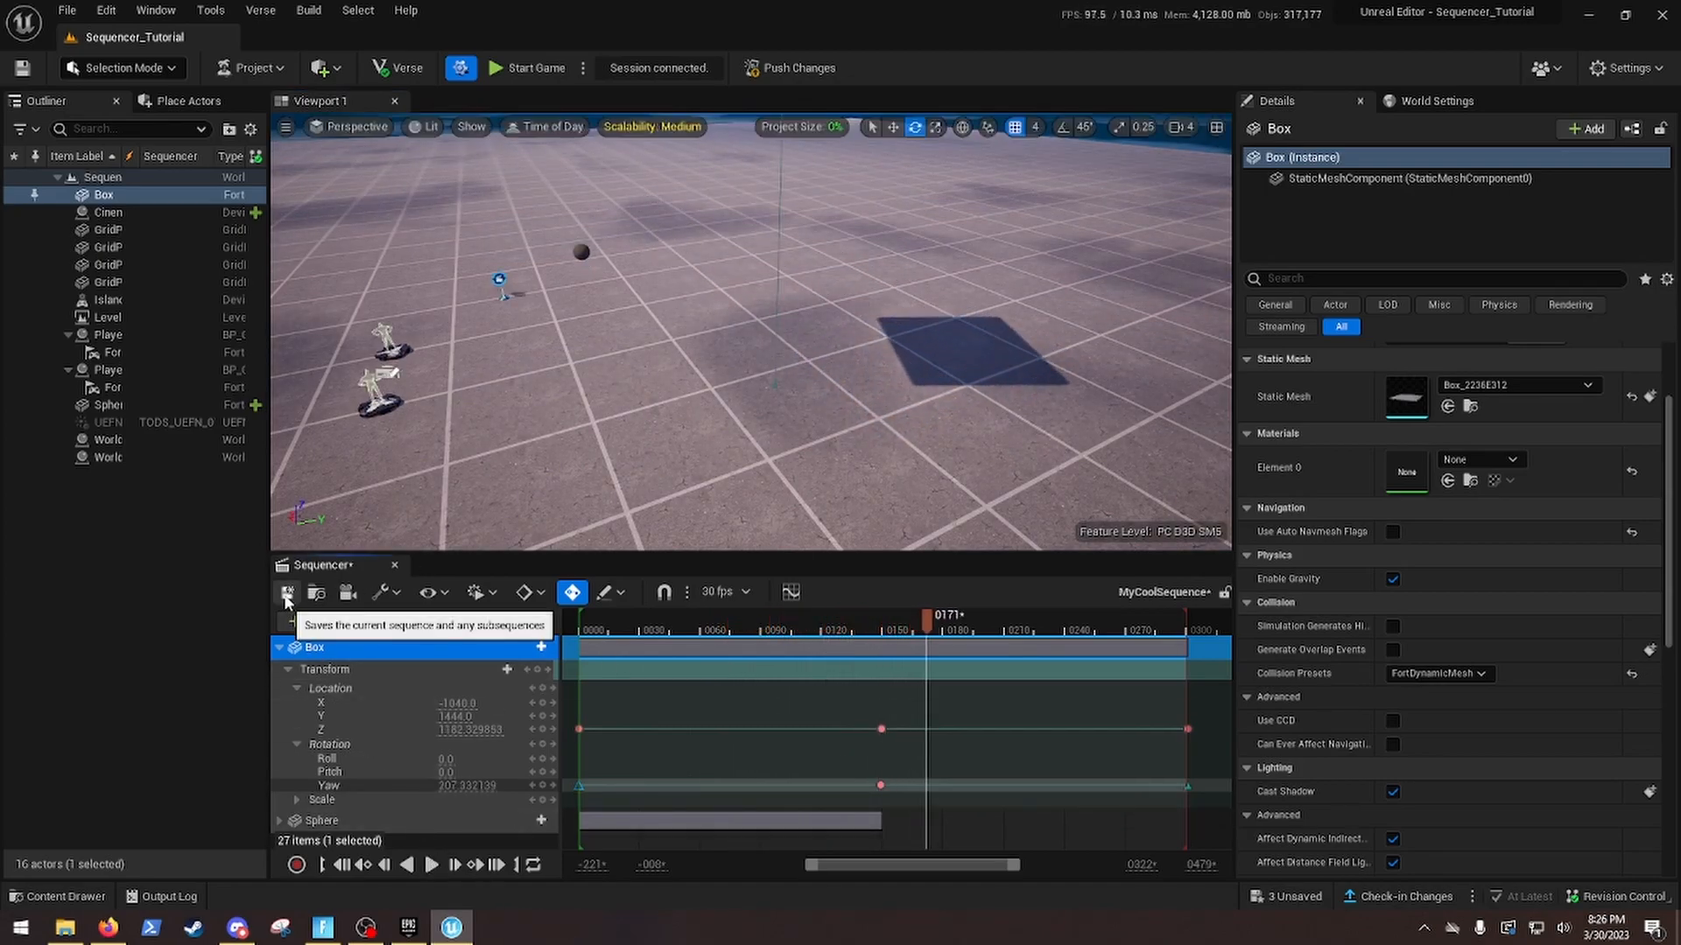
# Save the level sequence and push the changes to the live session, saving the modified Box and Box_2236E312
pyautogui.click(286, 592)
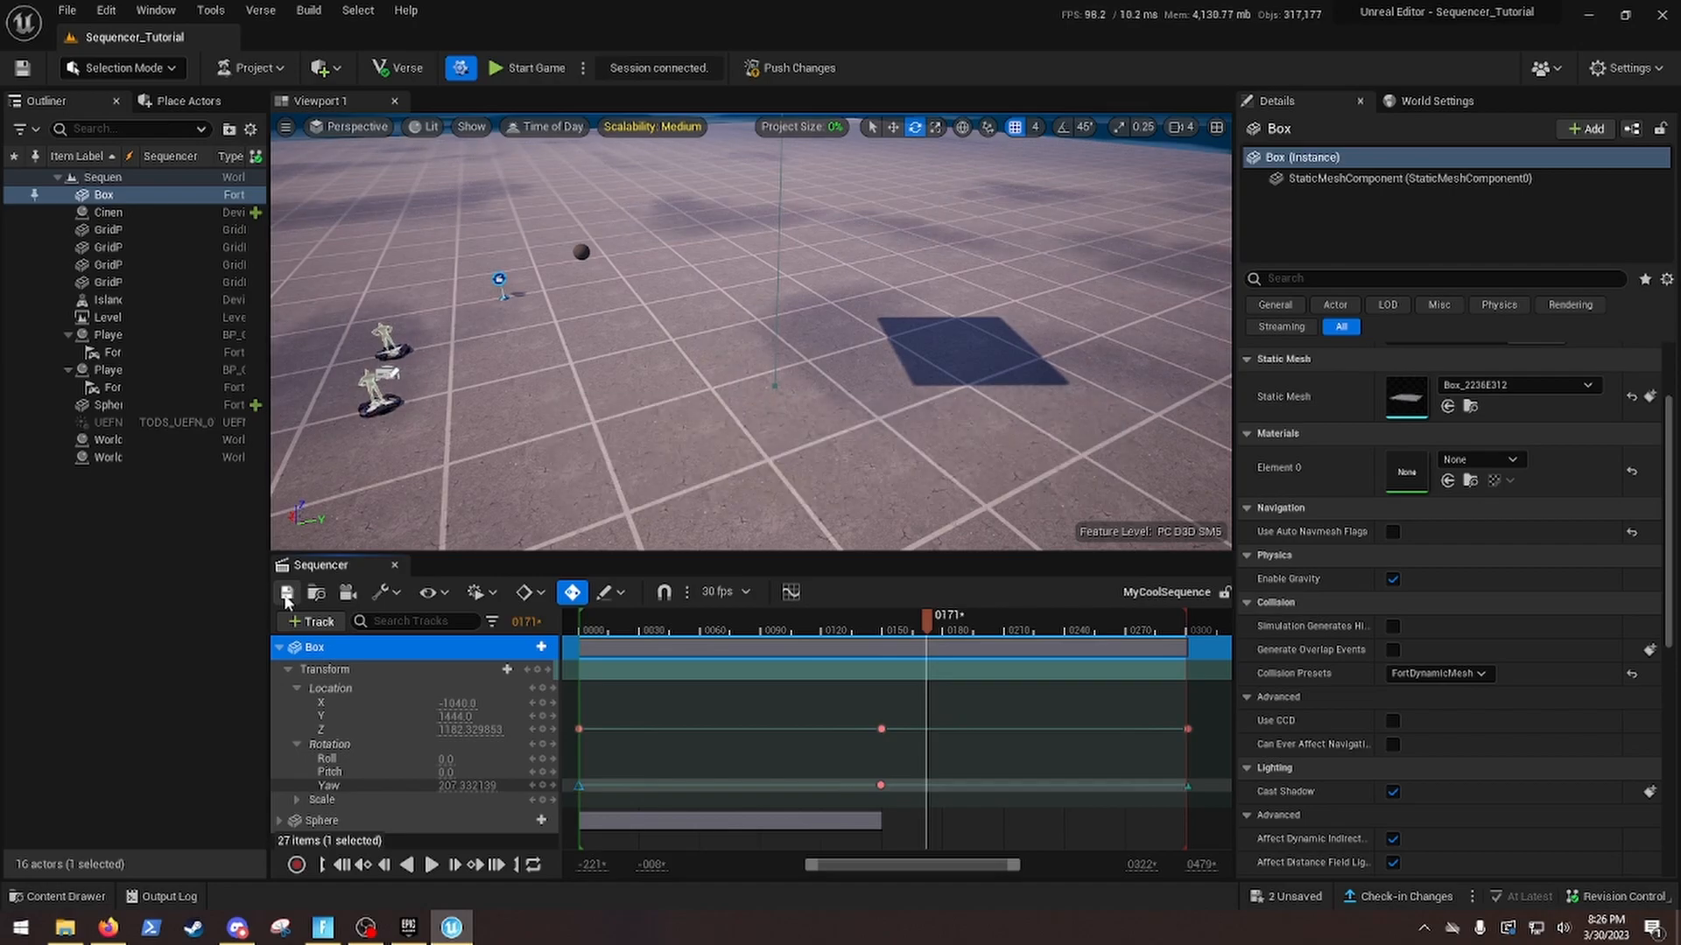
pyautogui.press('f')
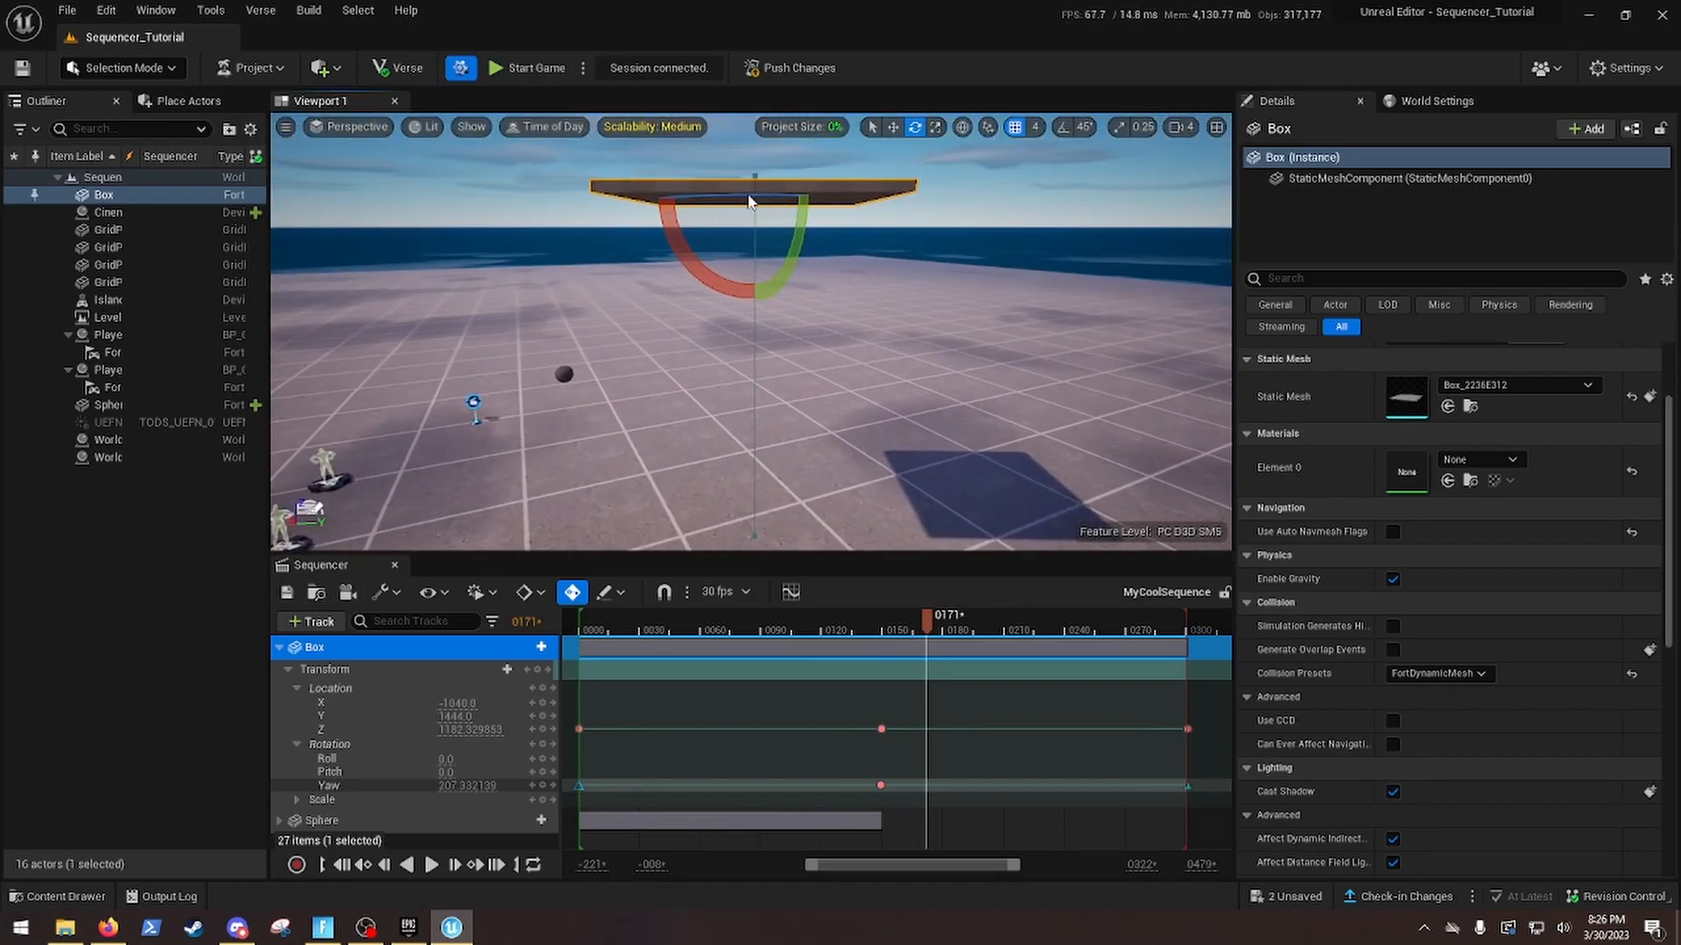
pyautogui.click(785, 75)
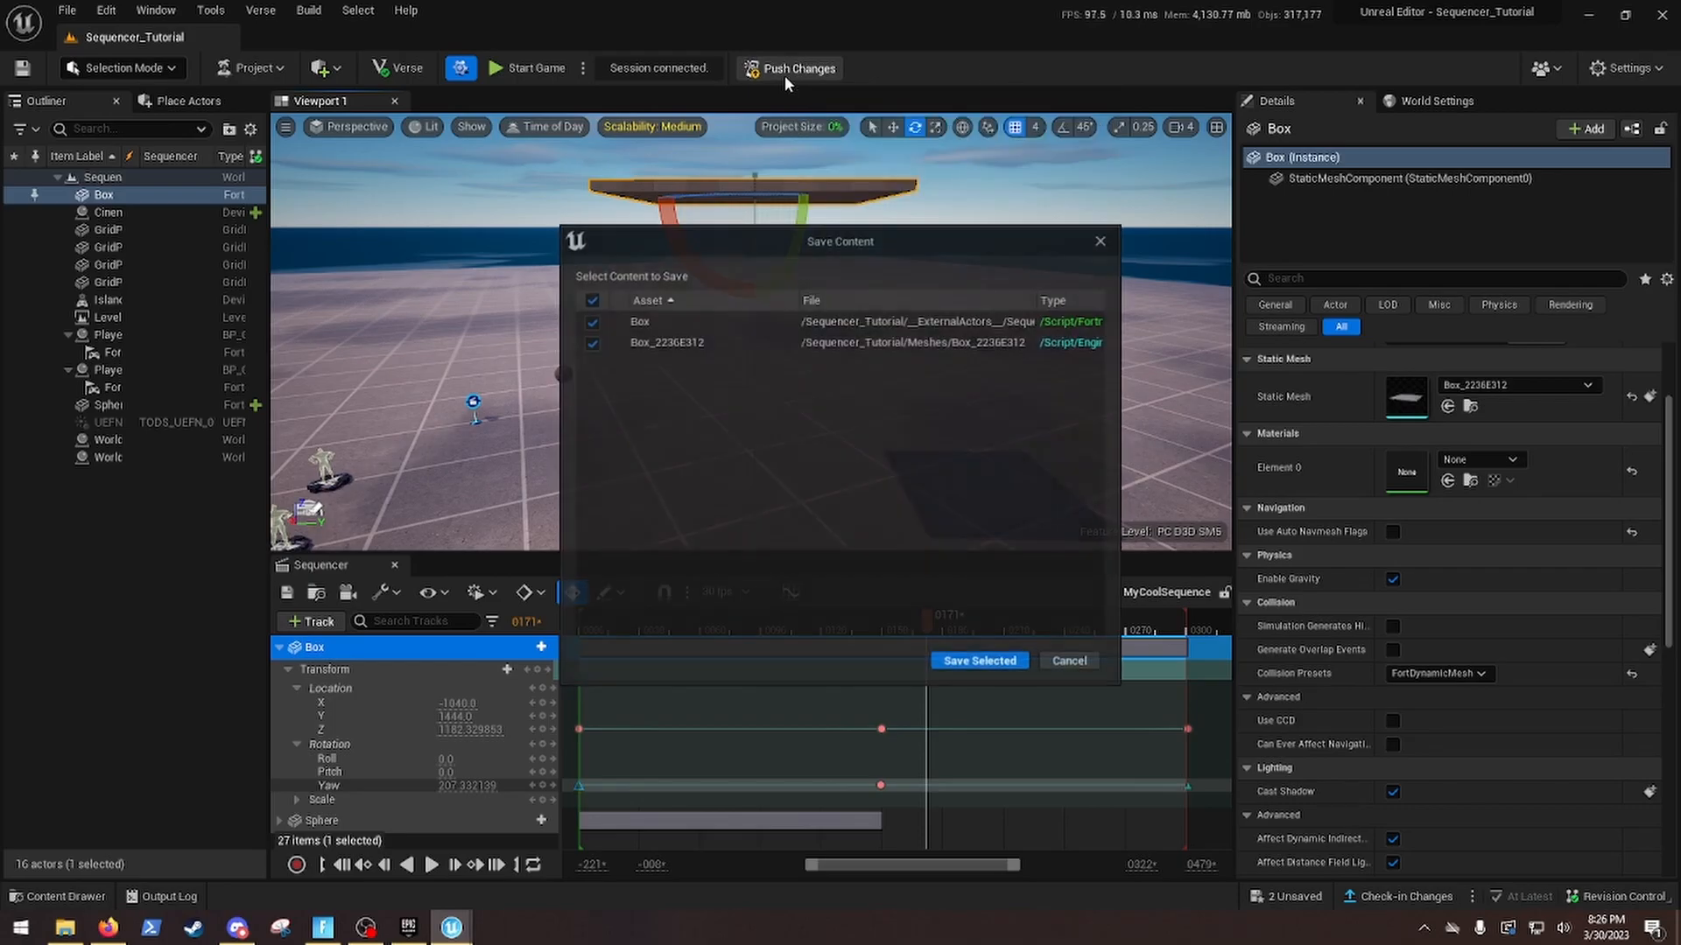
pyautogui.click(984, 662)
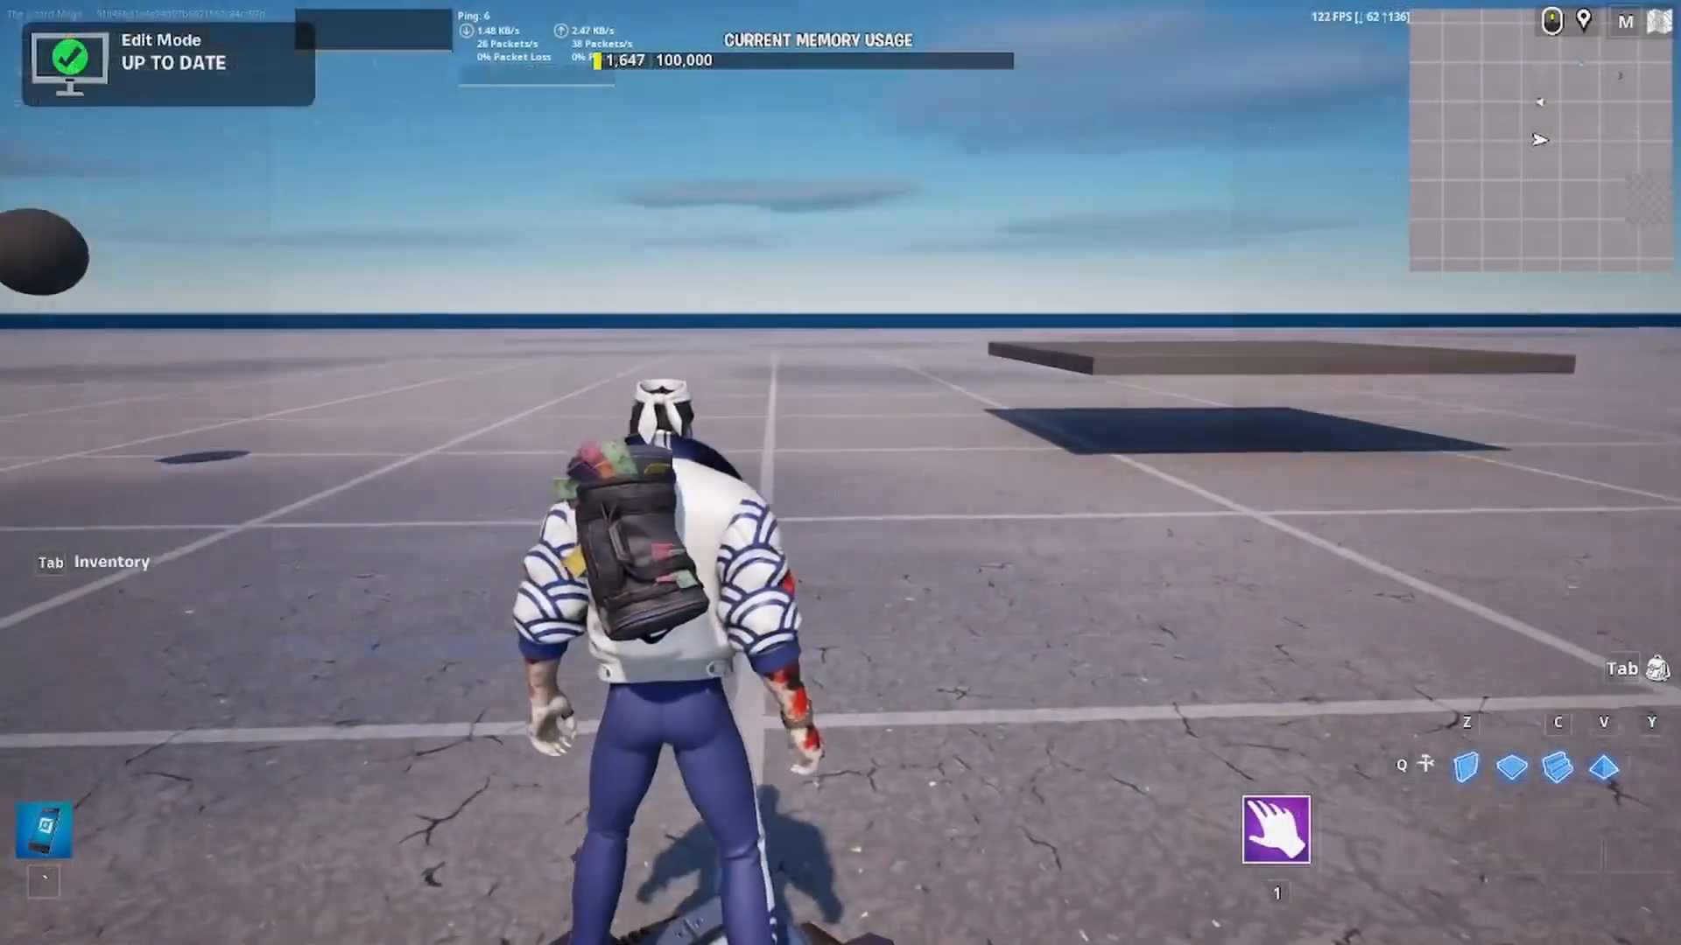
# Switch to the Fortnite client and move the character over to the box platform in edit mode
pyautogui.press('w')
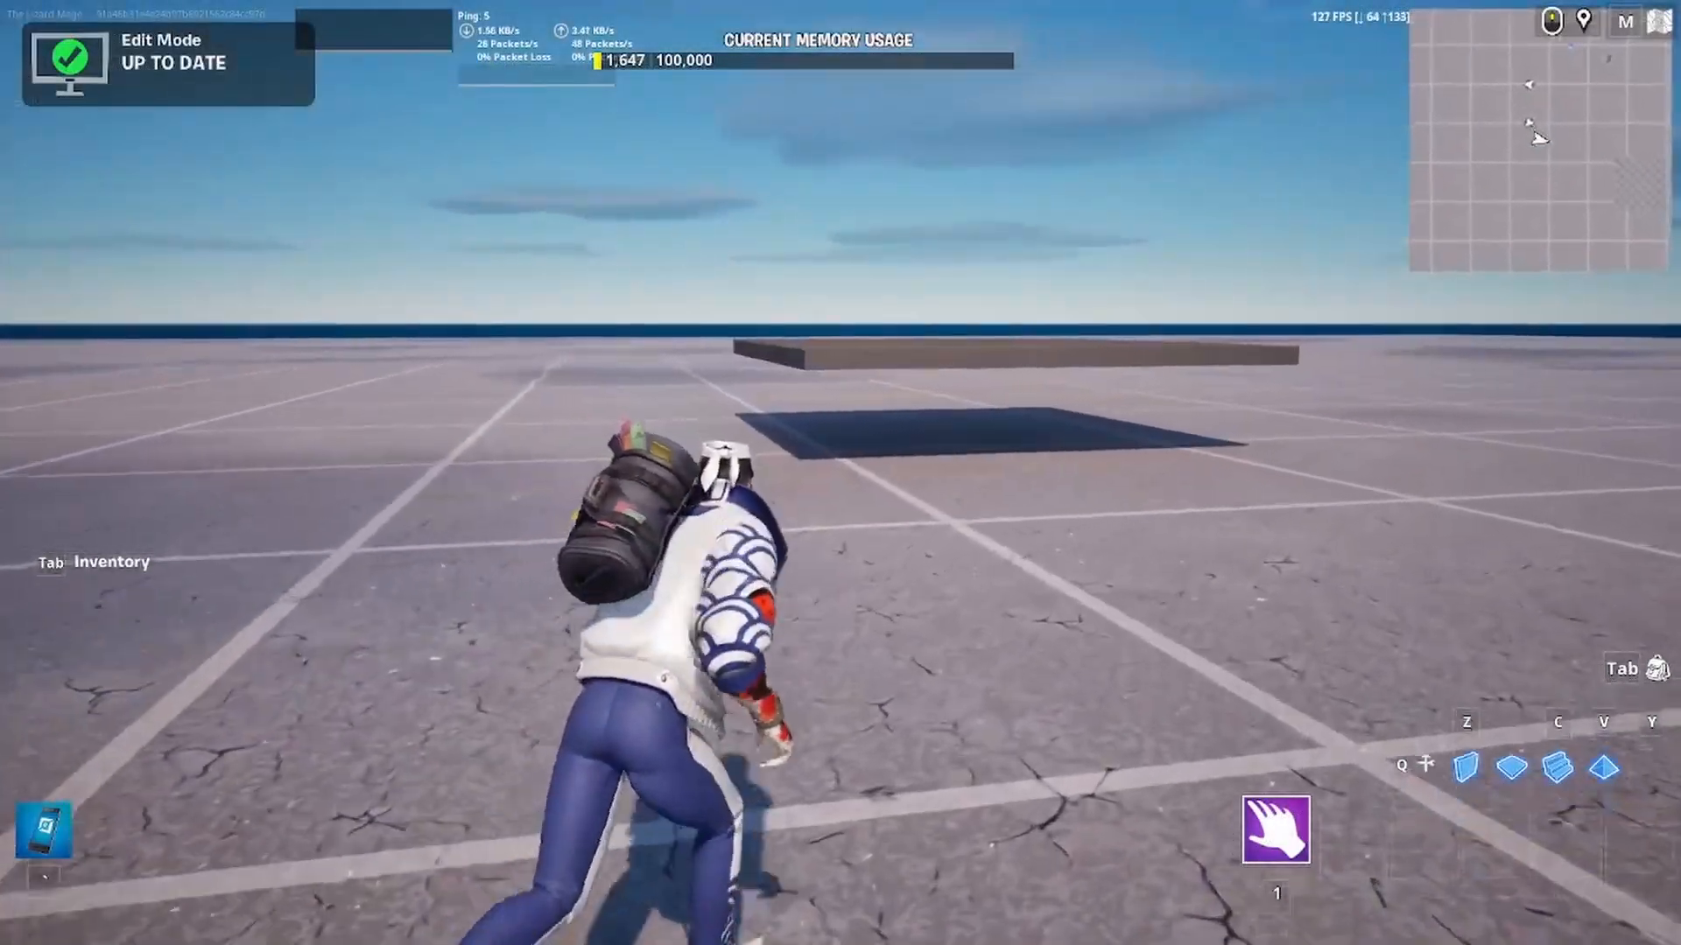
pyautogui.press('w')
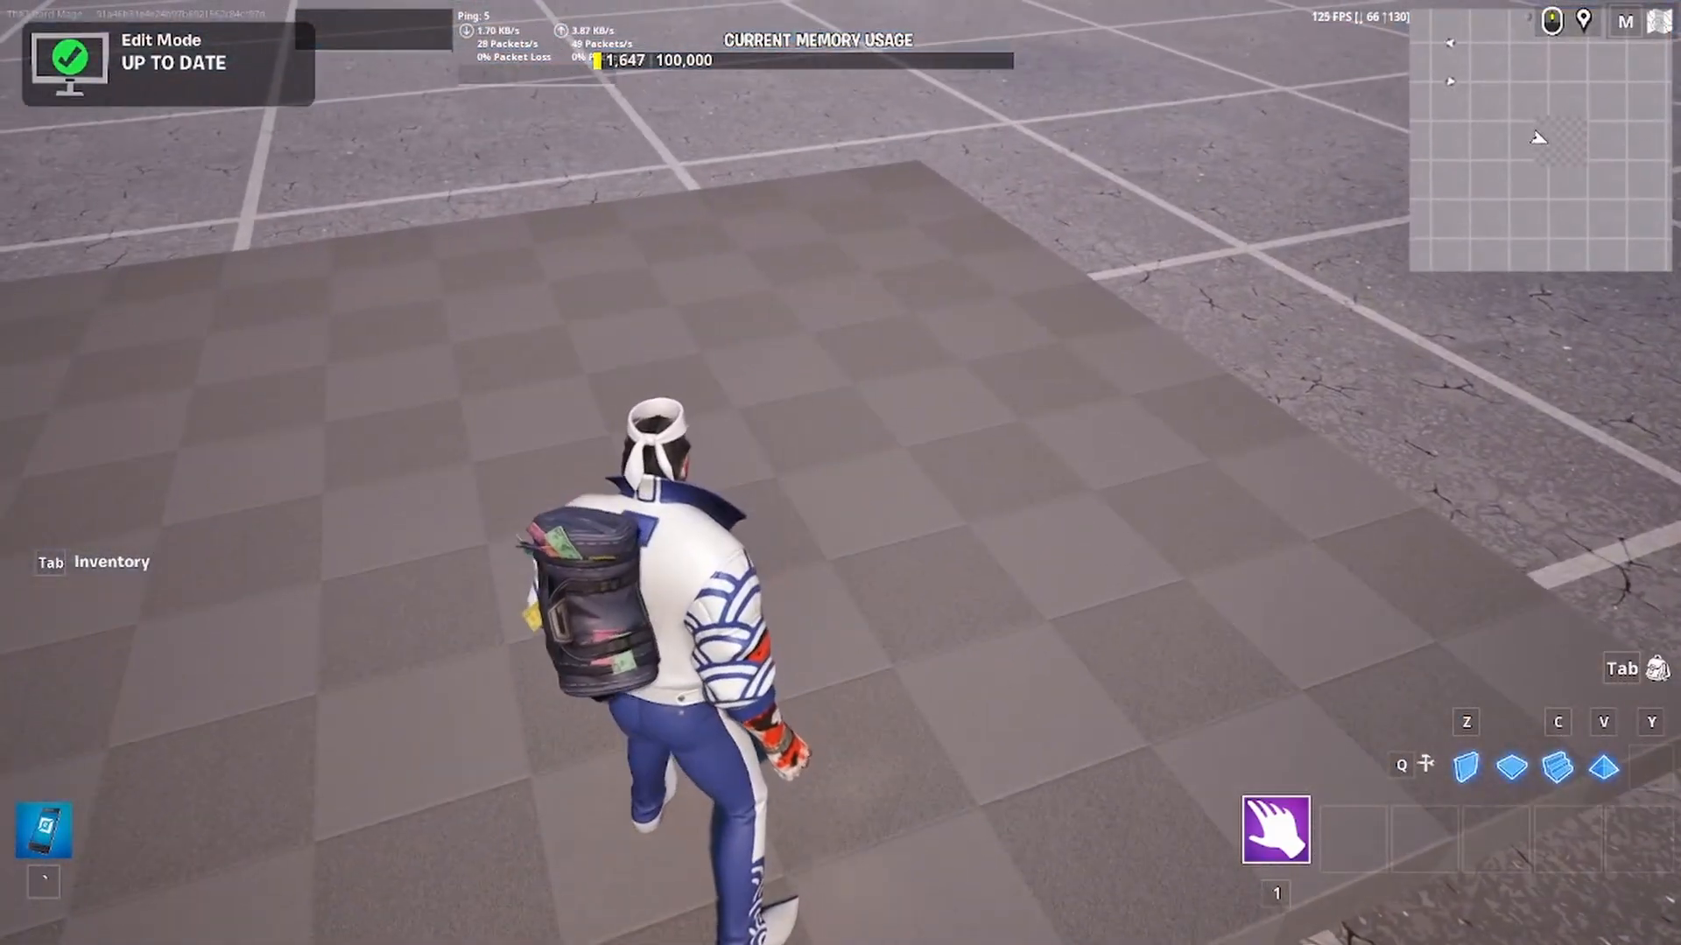
pyautogui.press('space')
pyautogui.press('space')
pyautogui.press('shift')
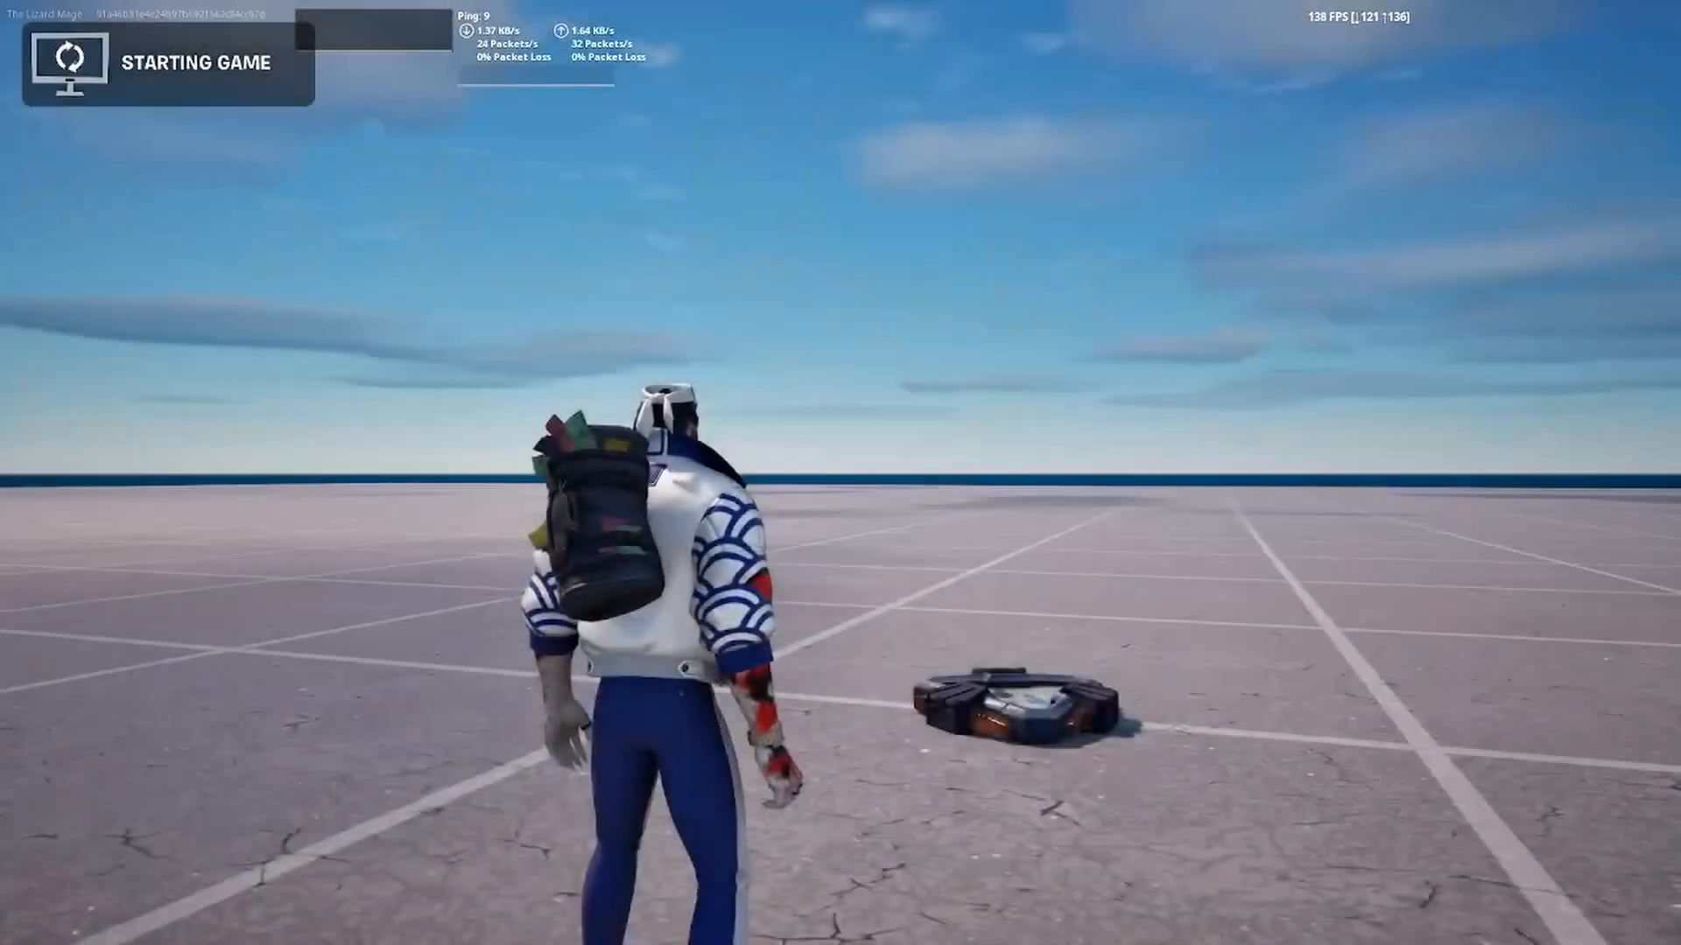
# Start the game and test riding the rising, rotating platform, then run across the ground past the sphere
pyautogui.press('w')
pyautogui.press('w')
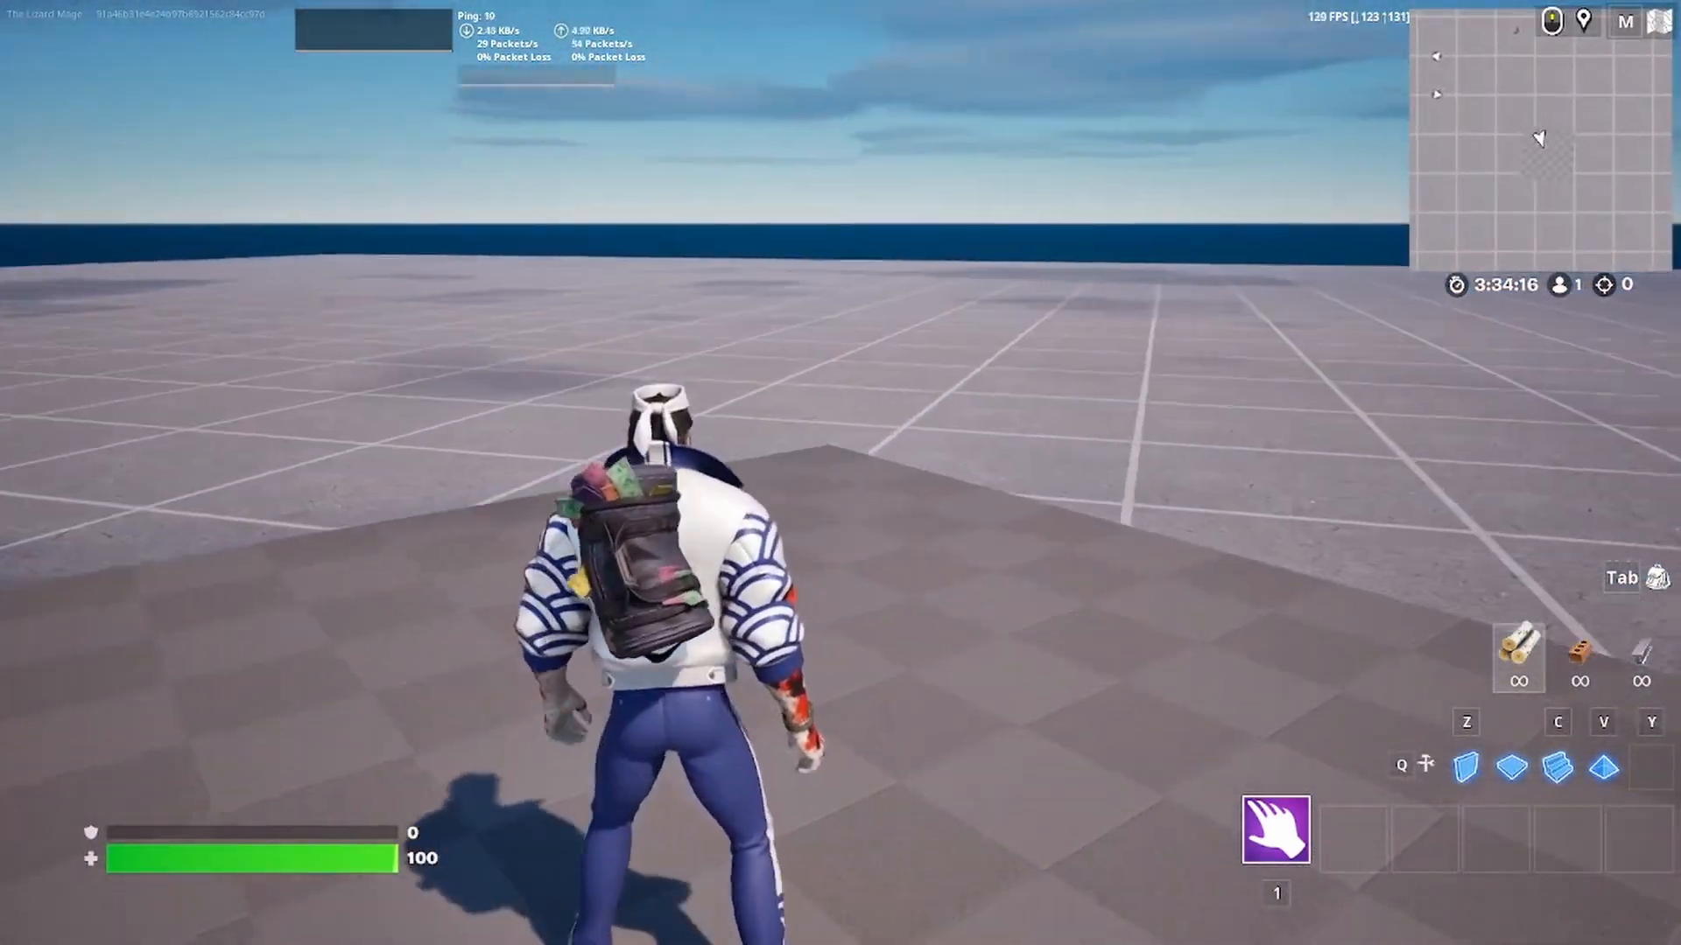
pyautogui.press('w')
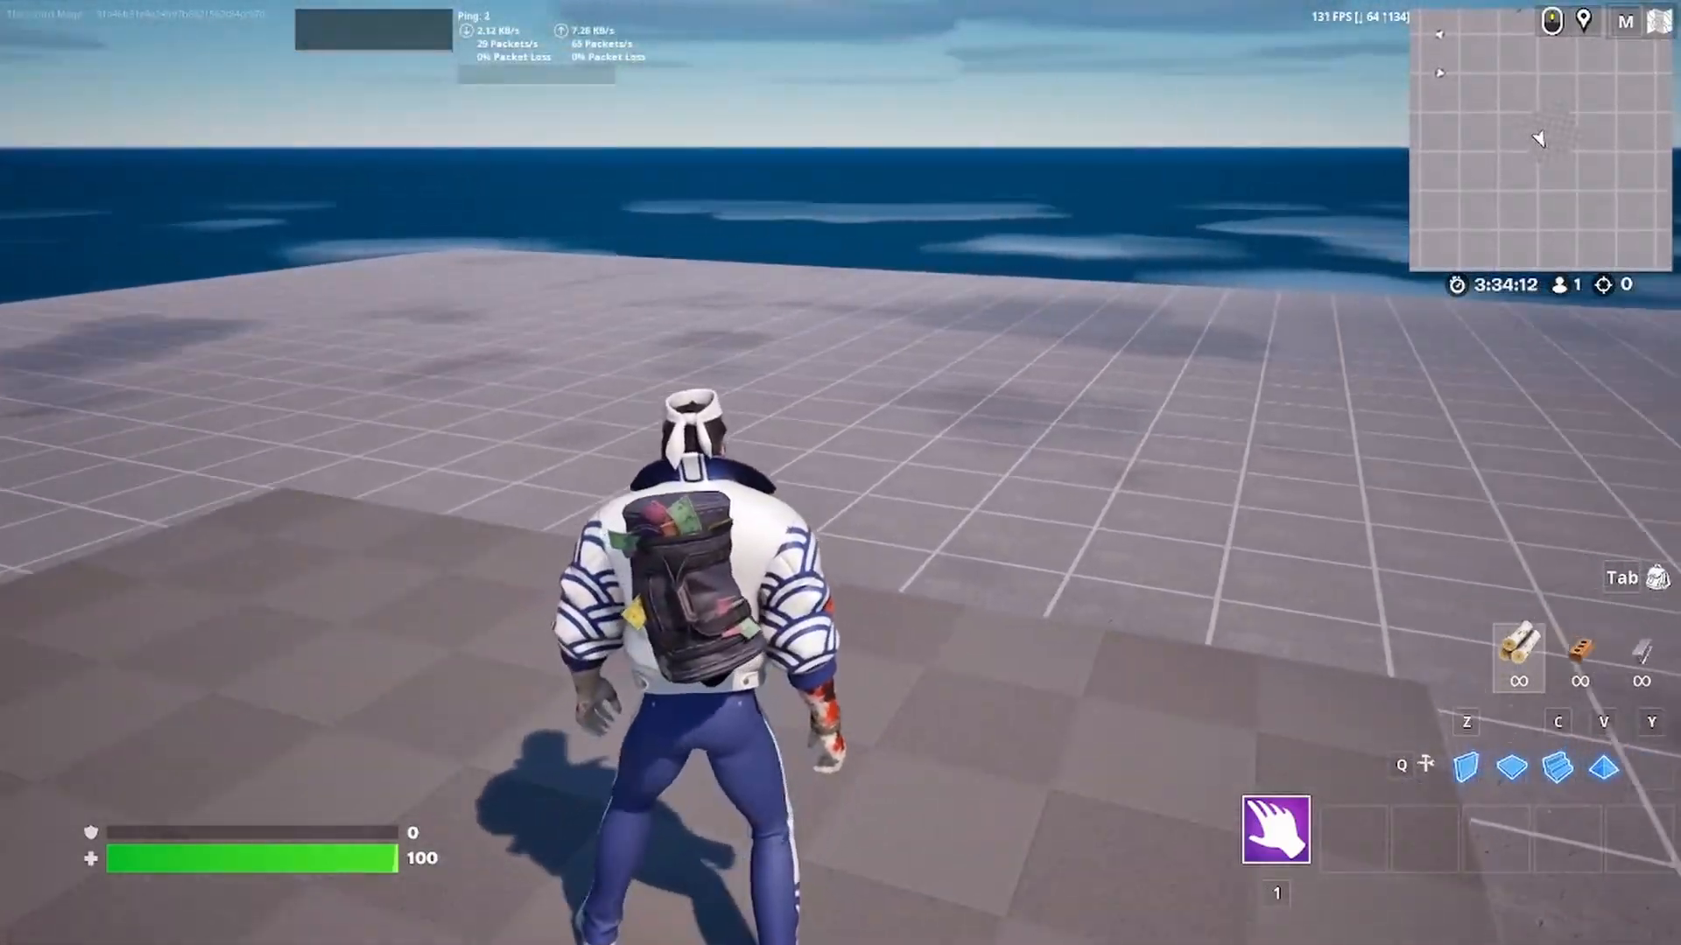
pyautogui.press('w')
pyautogui.press('w')
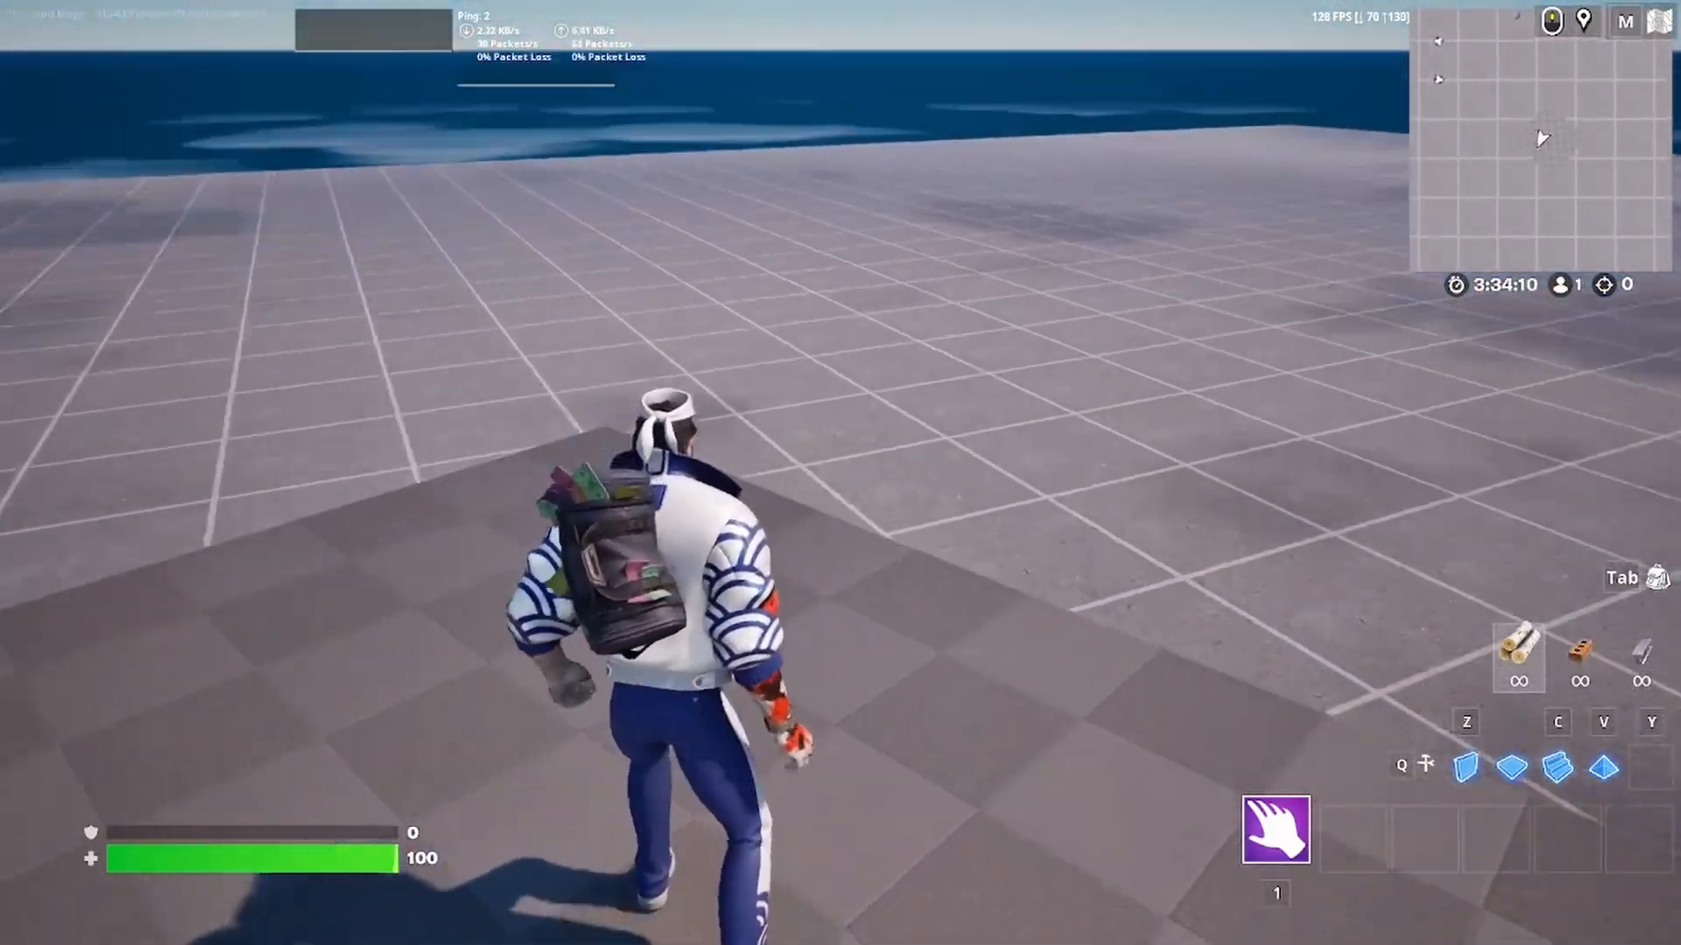
pyautogui.press('w')
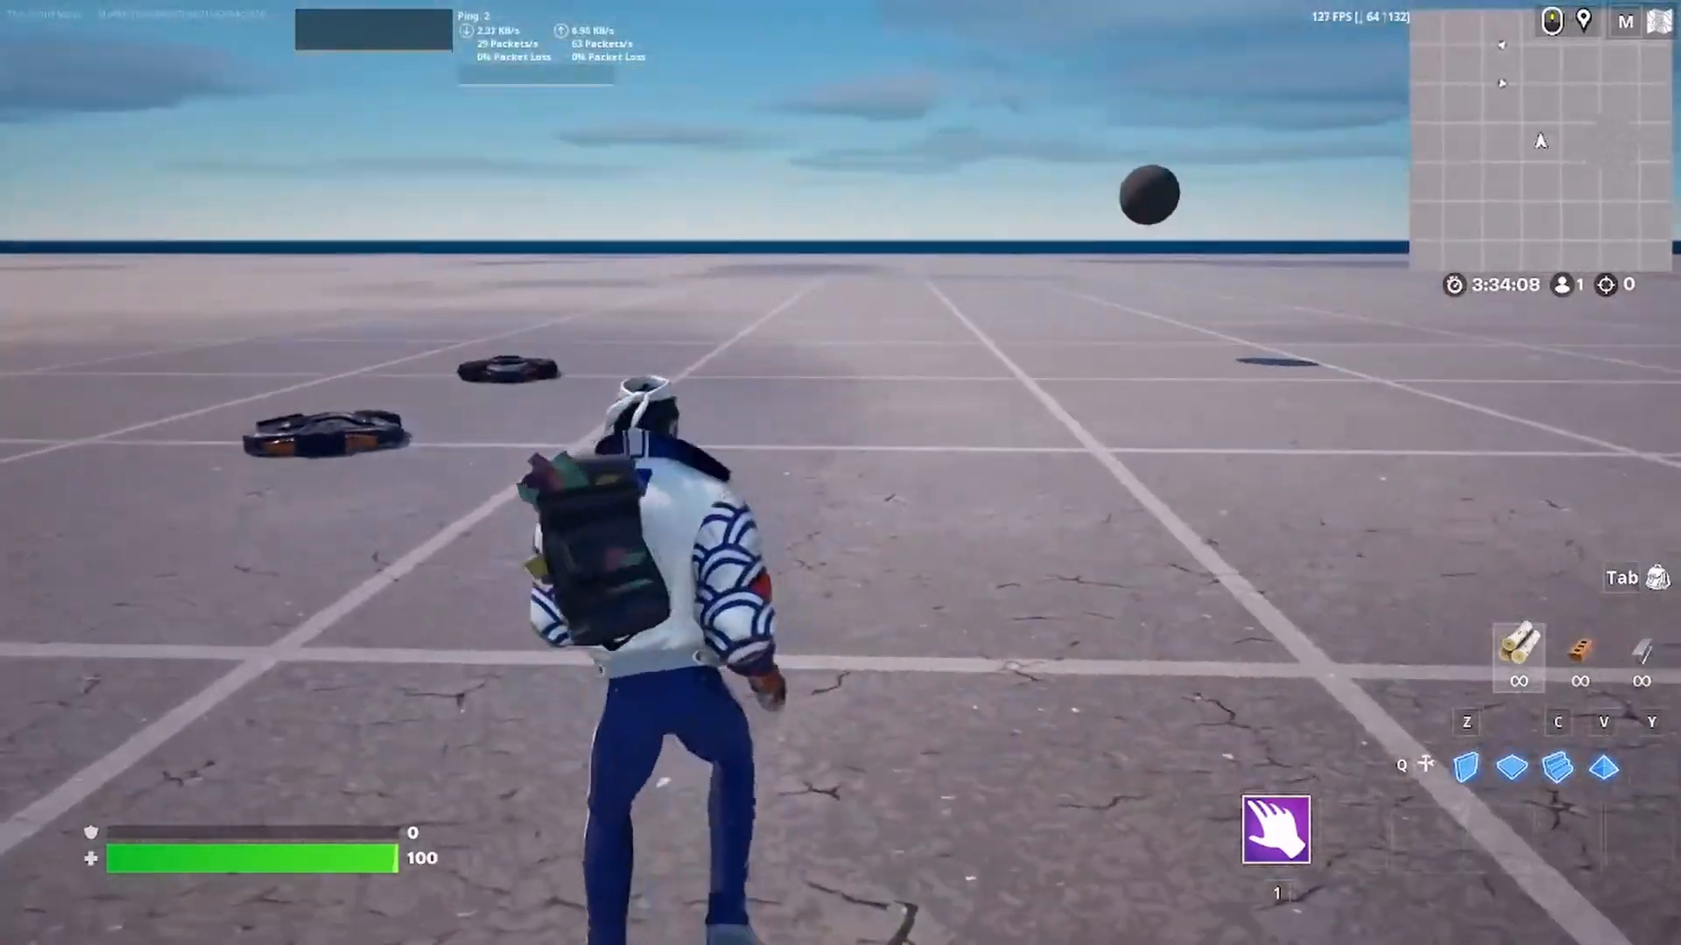
pyautogui.press('a')
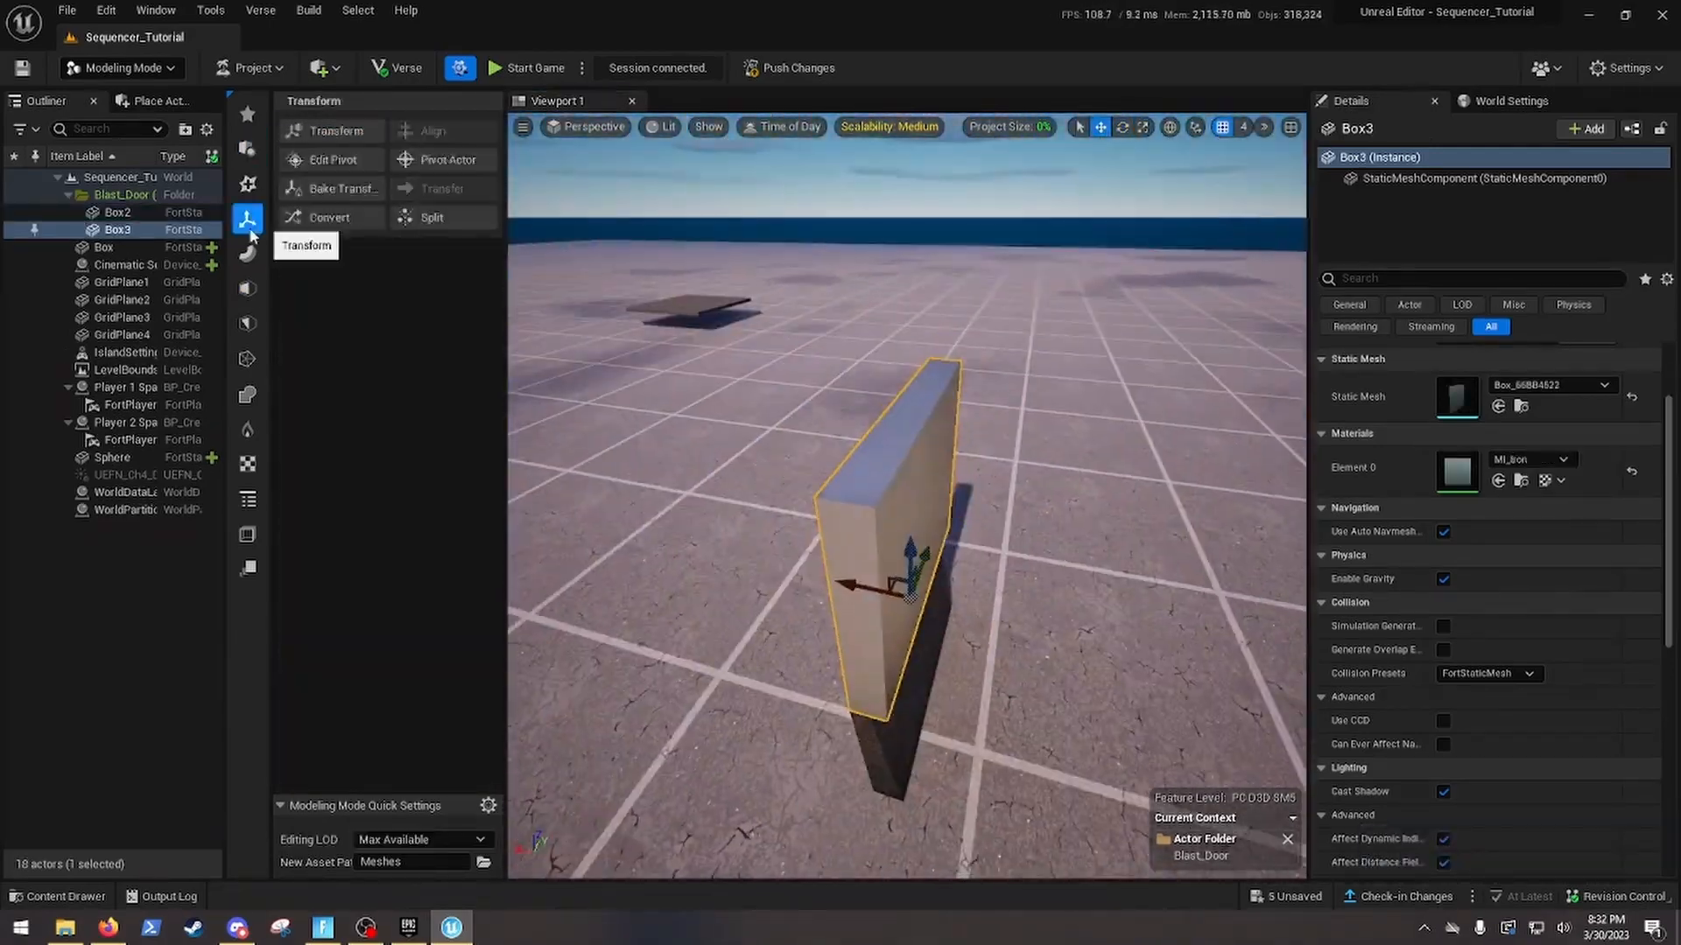
pyautogui.click(248, 288)
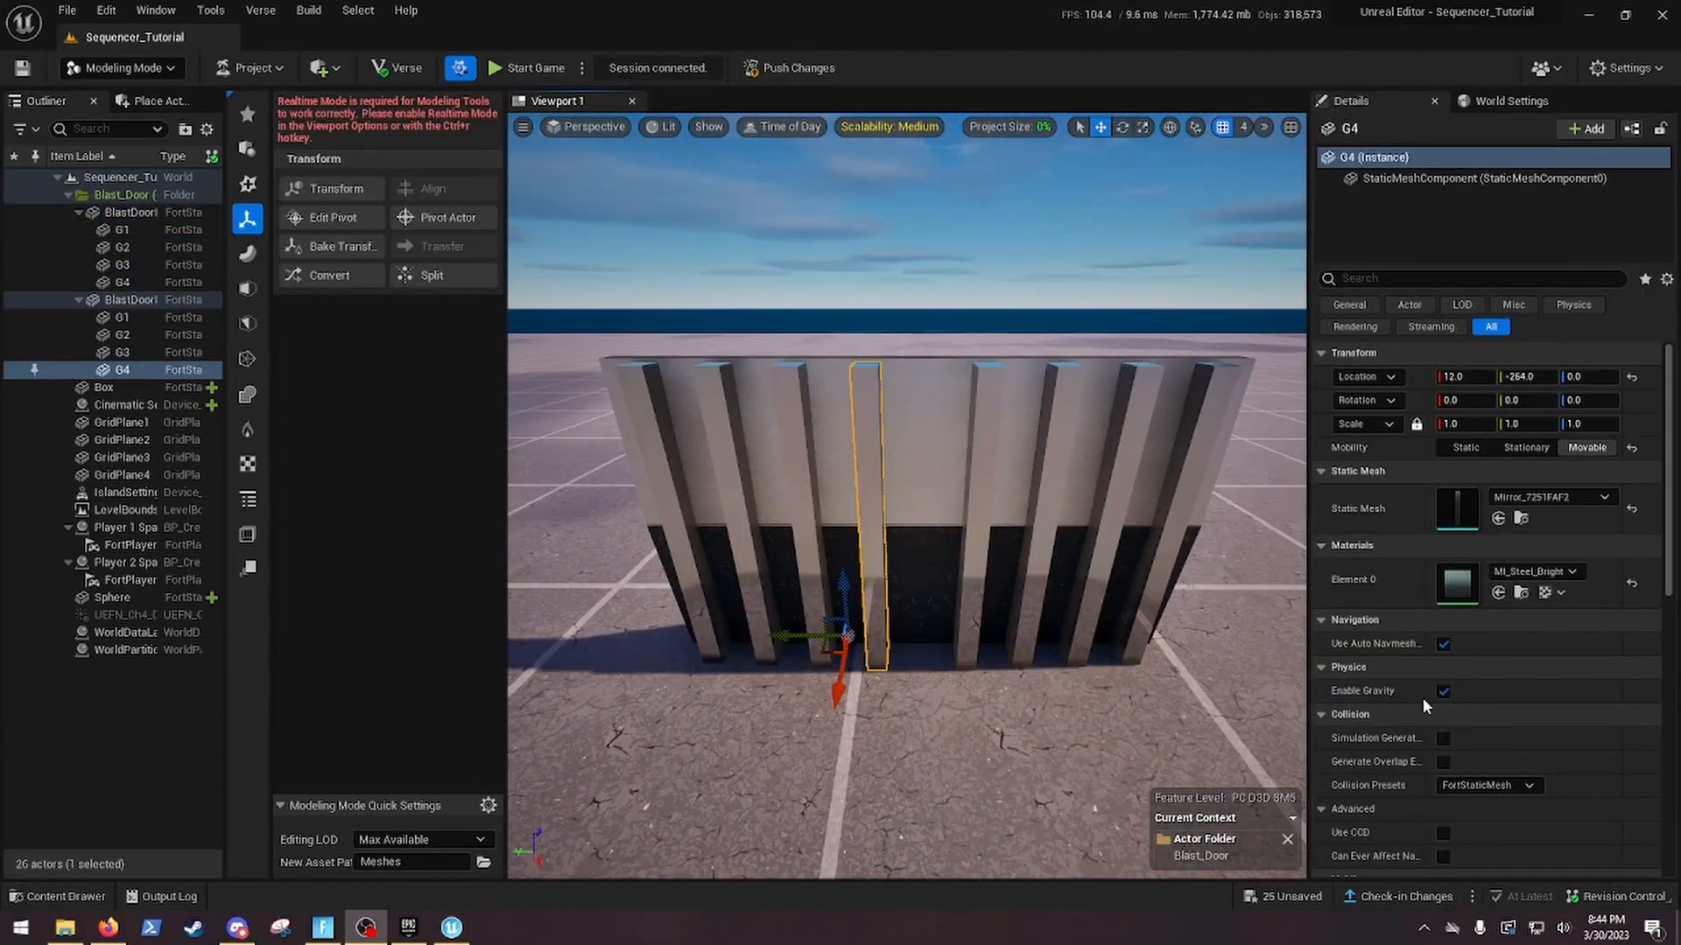
# Examine the ribbed blast door from both ends and the front to see how its two halves and vertical bars fit together
pyautogui.press('d')
pyautogui.moveTo(1168, 663); pyautogui.dragTo(1042, 753, button='right')
pyautogui.press('d')
pyautogui.press('a')
pyautogui.press('e')
pyautogui.press('d')
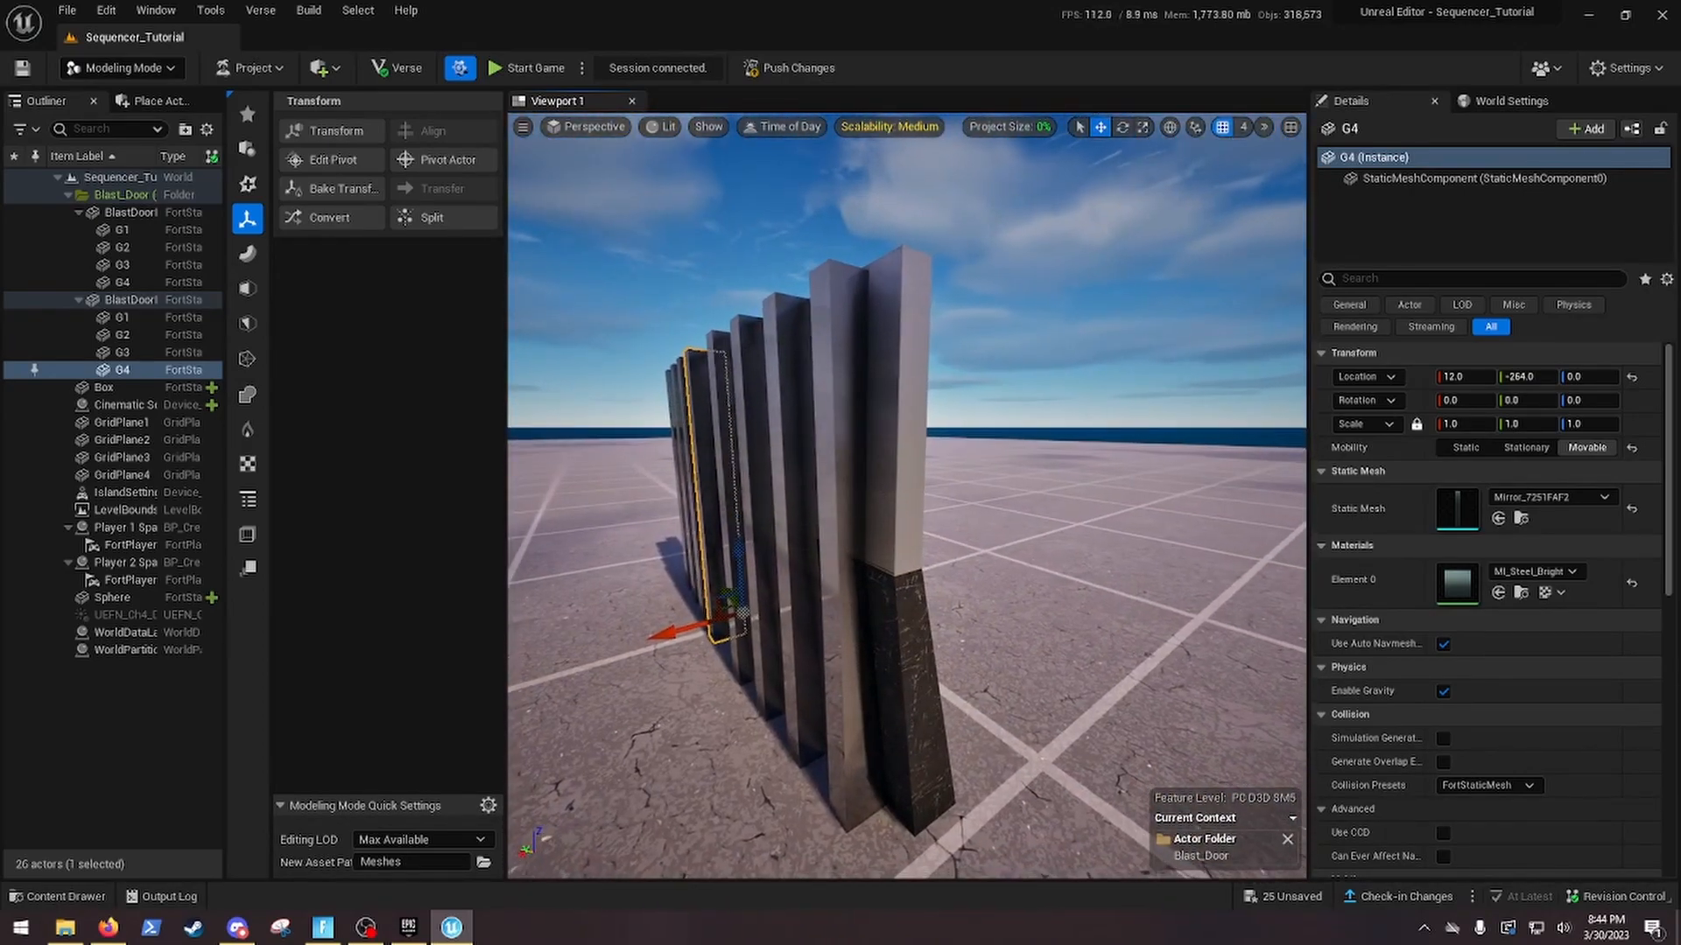
pyautogui.press('a')
pyautogui.moveTo(907, 526); pyautogui.dragTo(1033, 570, button='right')
pyautogui.press('w')
pyautogui.press('s')
pyautogui.press('d')
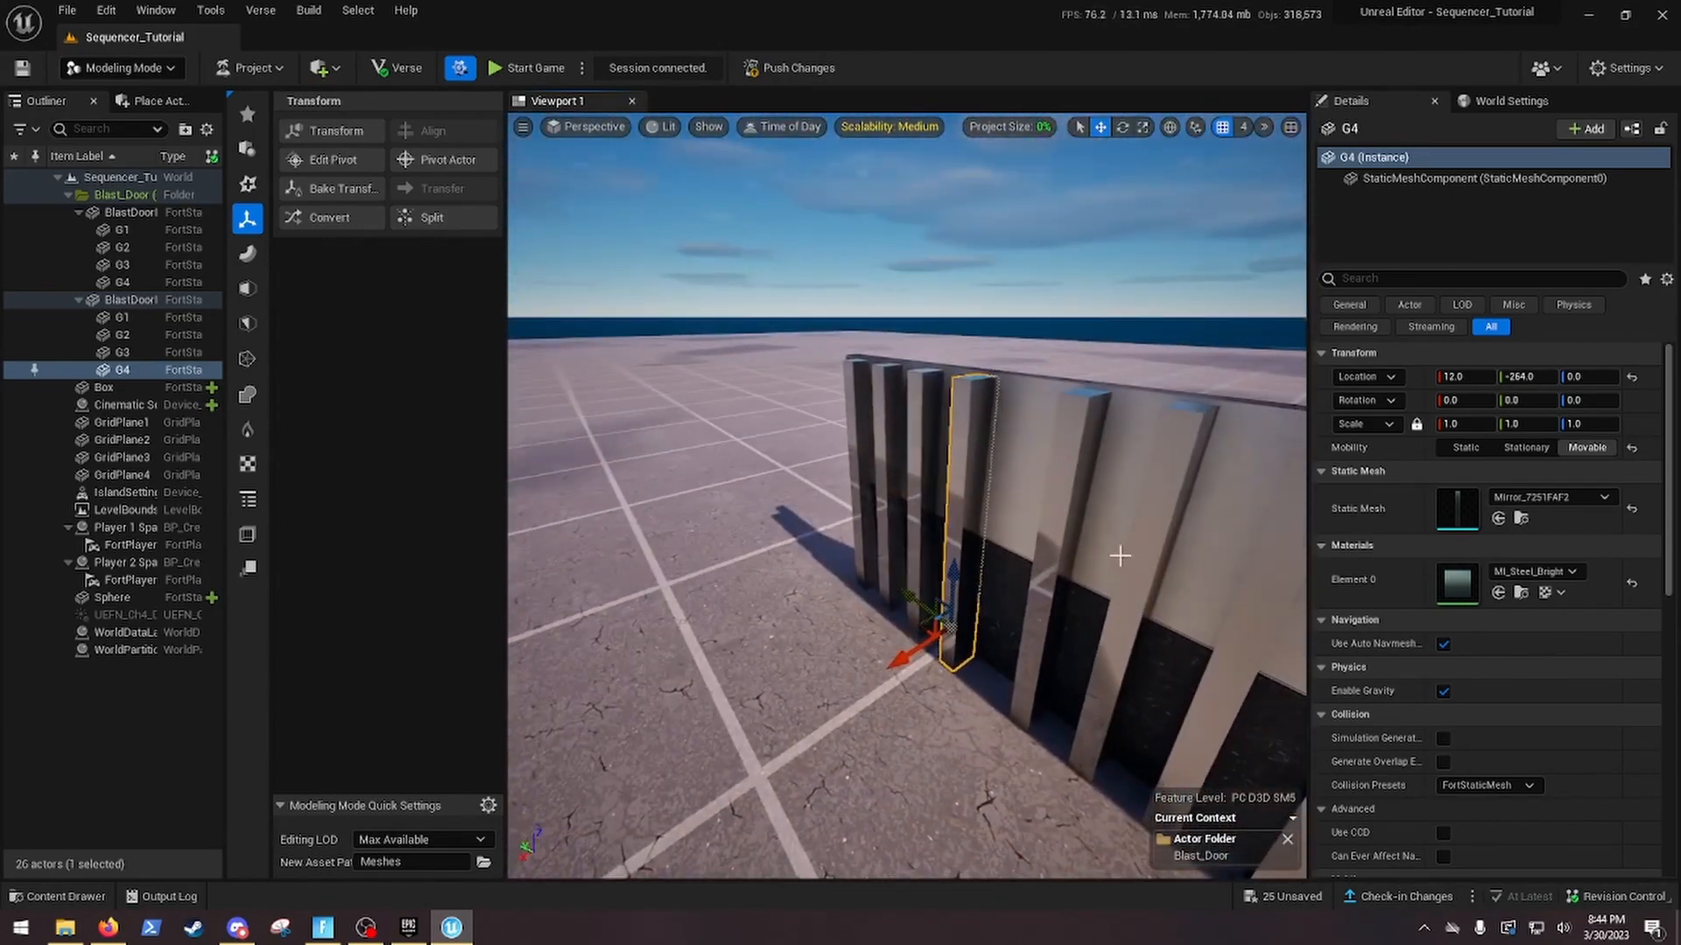
pyautogui.press('s')
pyautogui.moveTo(1075, 486); pyautogui.dragTo(1146, 473, button='right')
pyautogui.press('w')
pyautogui.press('d')
pyautogui.press('a')
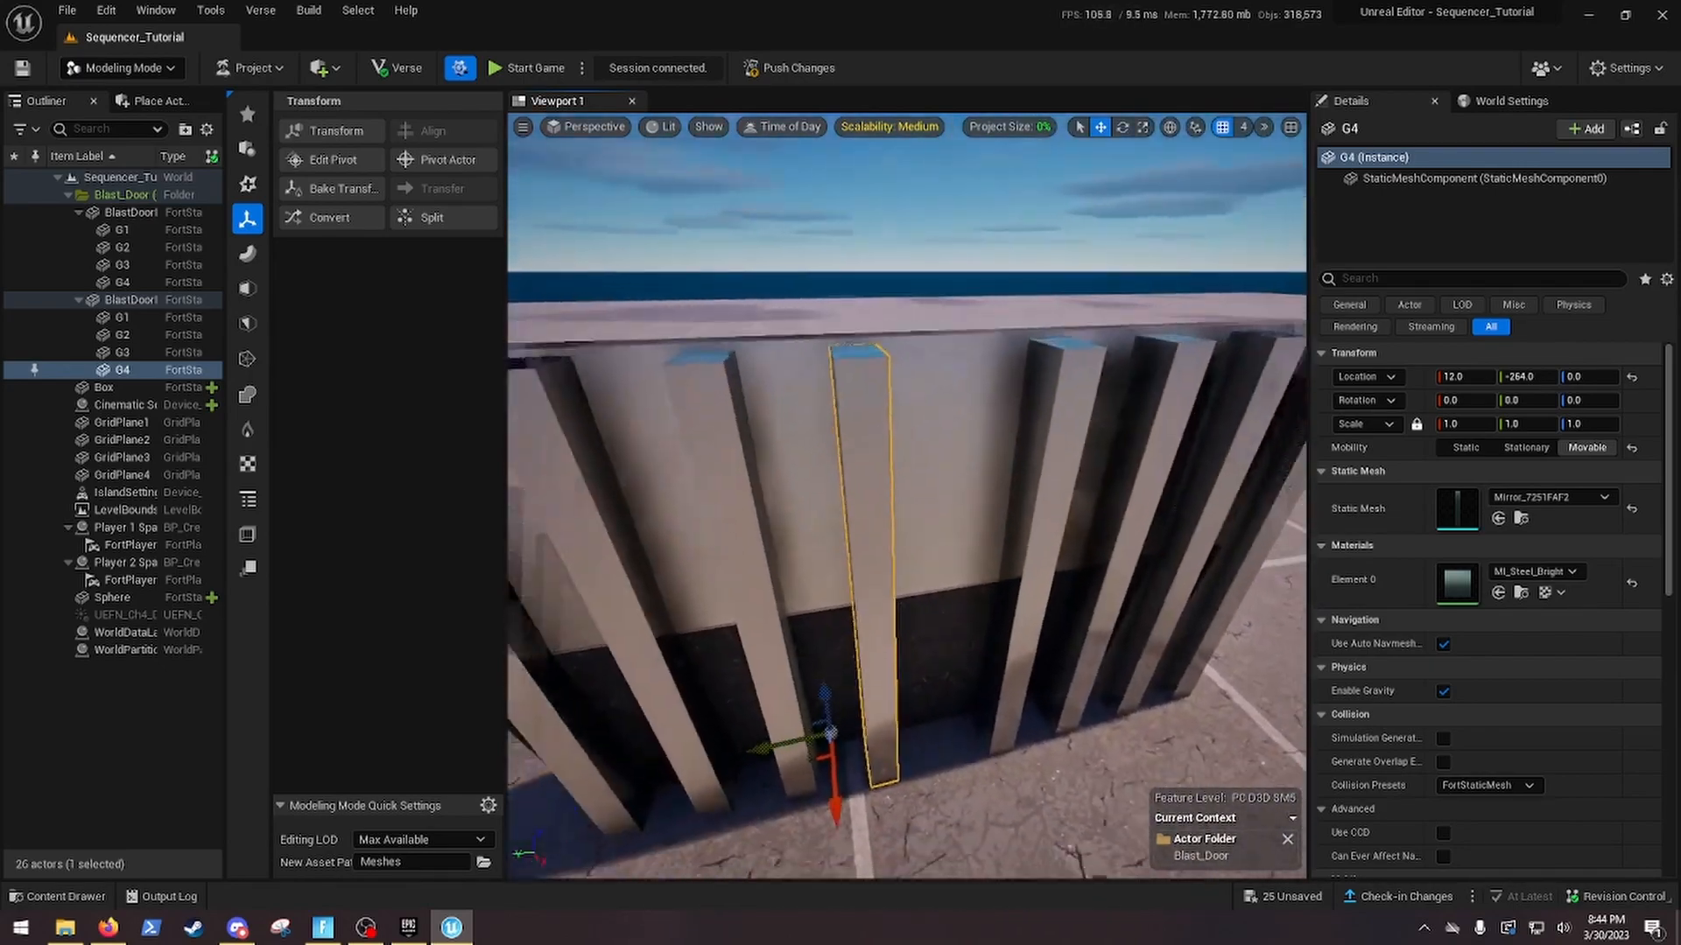
pyautogui.press('s')
pyautogui.press('a')
pyautogui.moveTo(969, 454)
pyautogui.mouseDown(button='right')
pyautogui.moveTo(1057, 455)
pyautogui.moveTo(969, 456)
pyautogui.mouseUp(button='right')
pyautogui.press('a')
pyautogui.press('d')
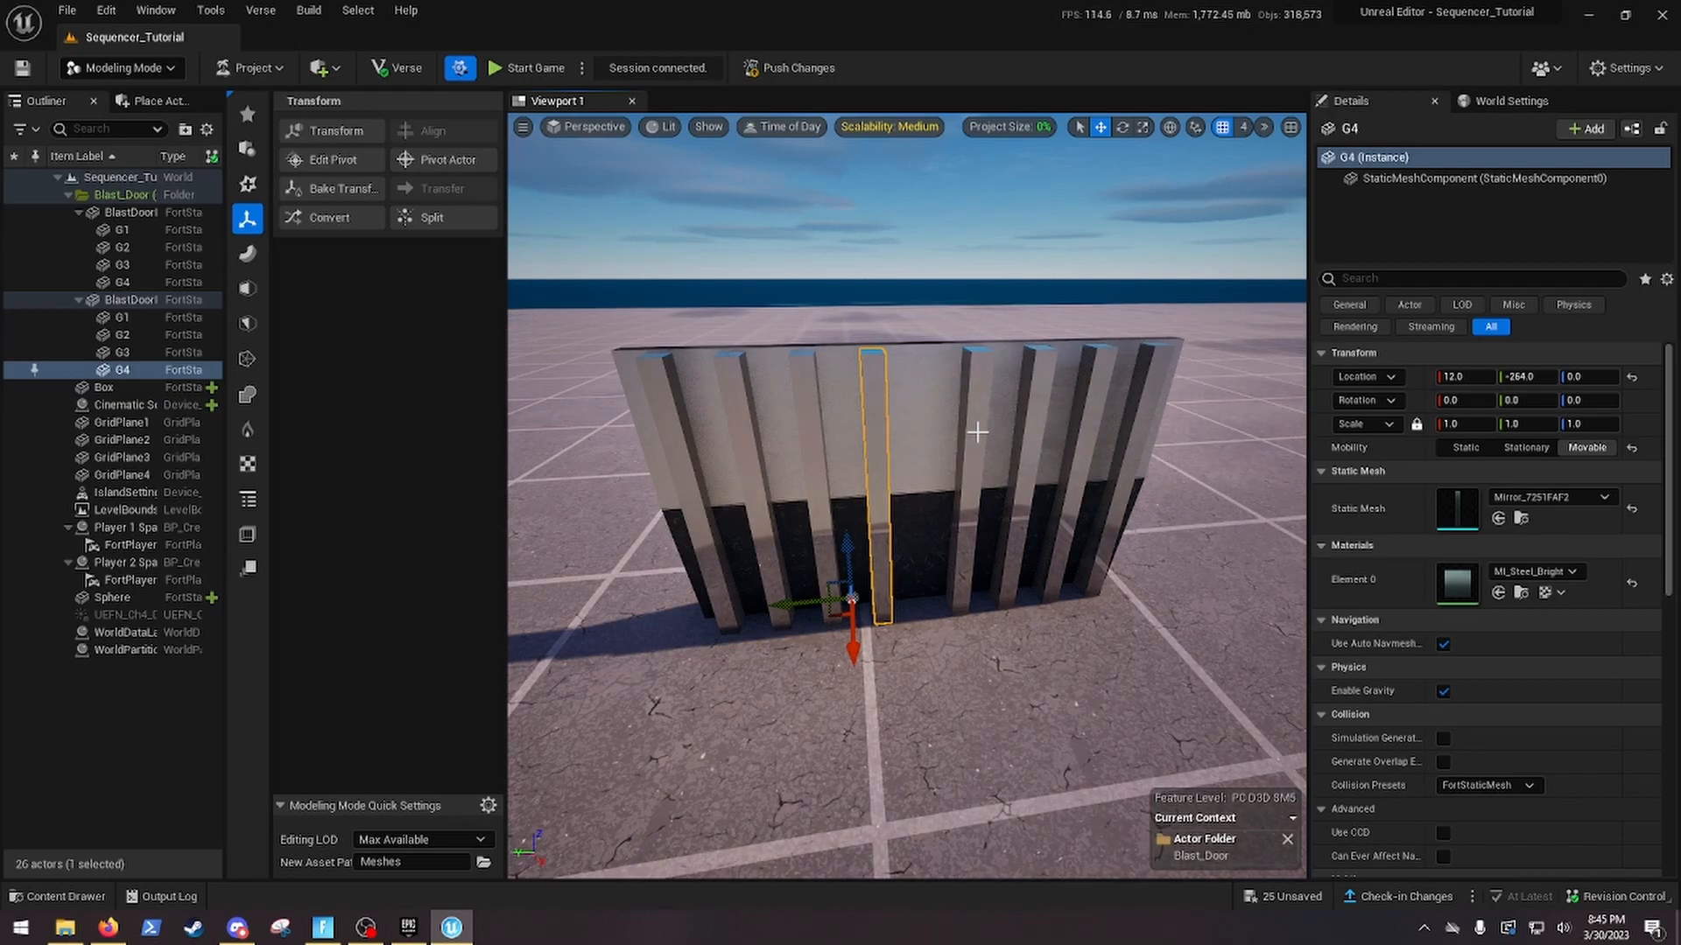
pyautogui.moveTo(1018, 426); pyautogui.dragTo(1018, 430, button='right')
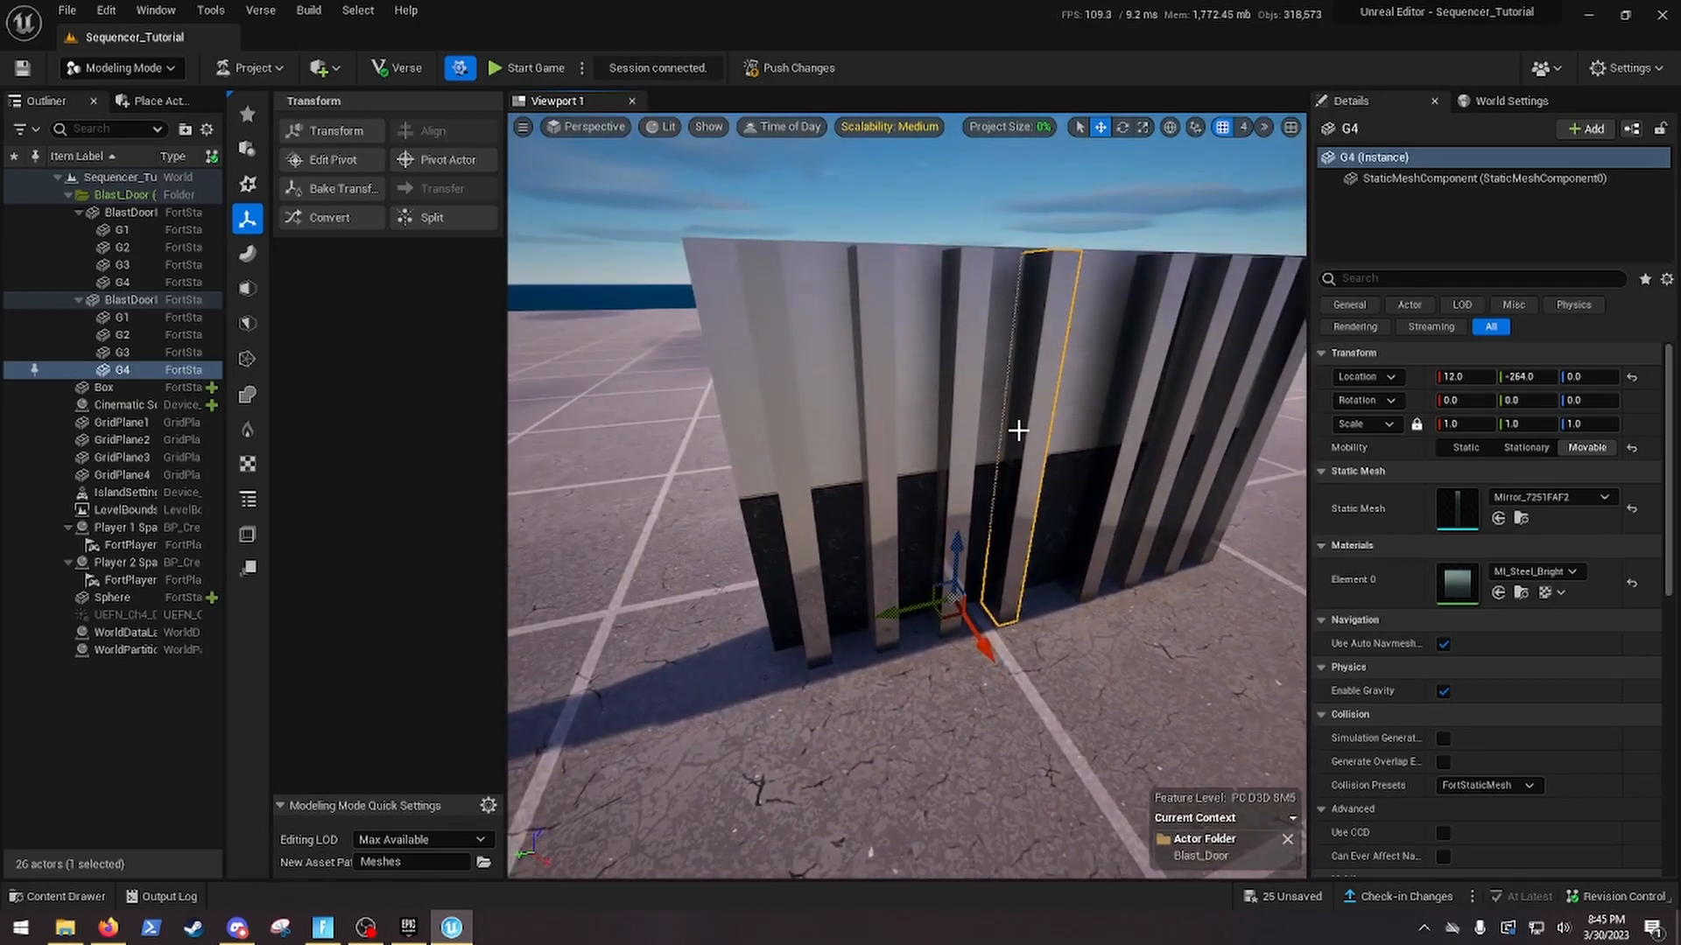
pyautogui.moveTo(1100, 467); pyautogui.dragTo(1106, 471, button='right')
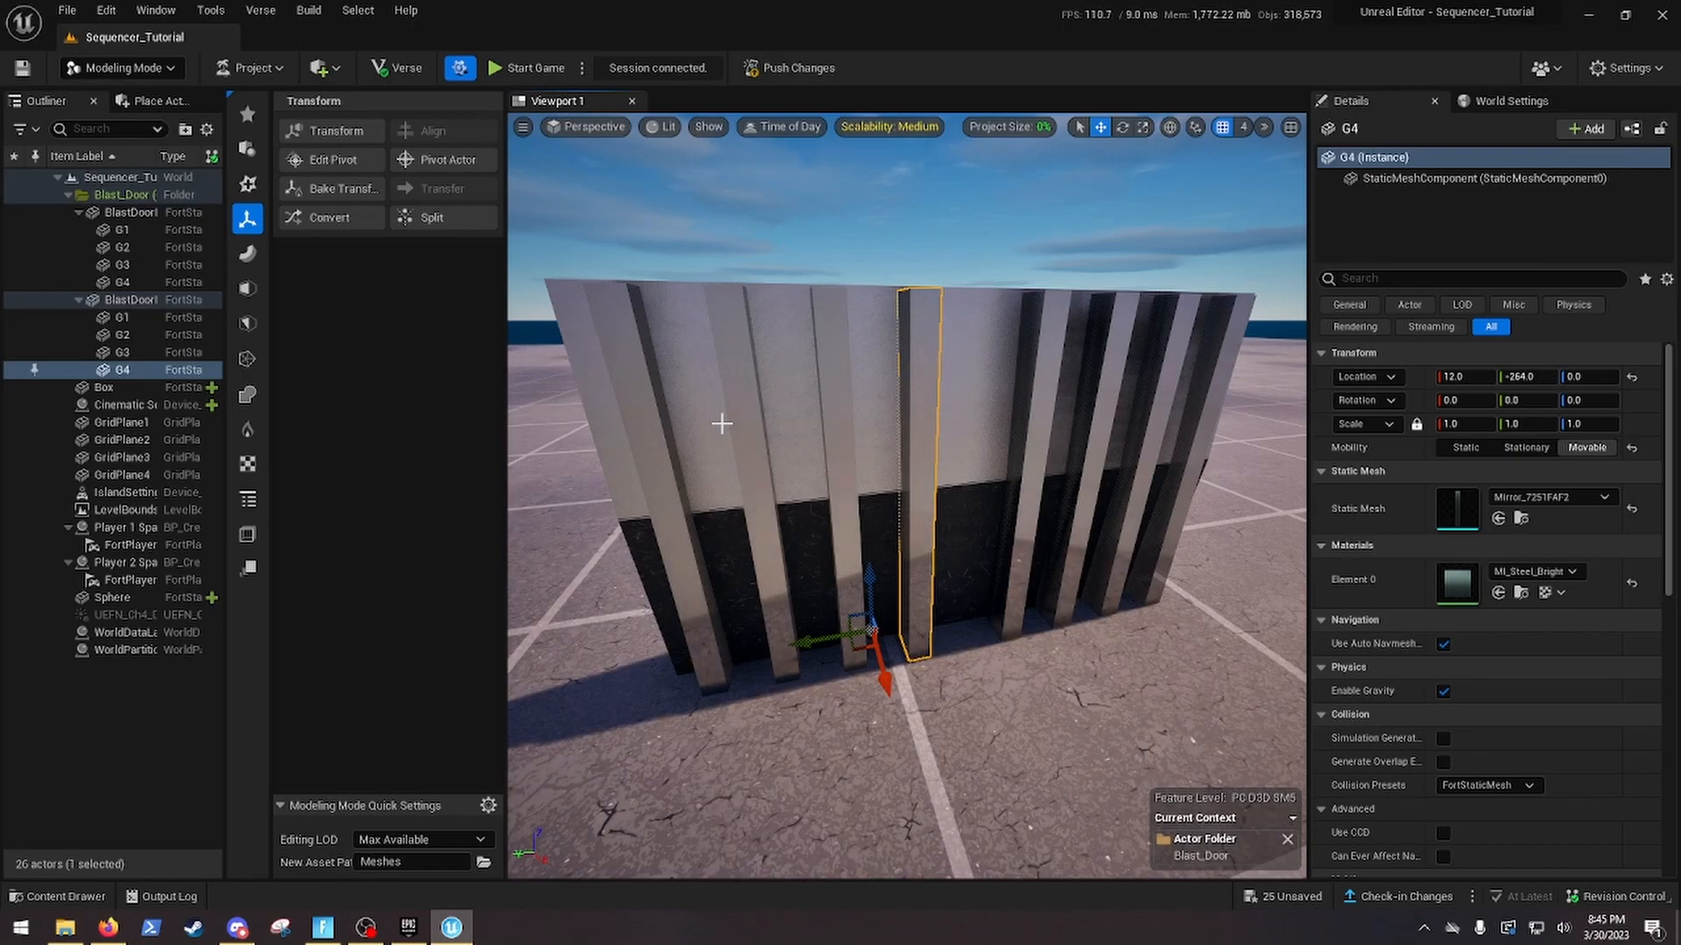
pyautogui.moveTo(869, 386); pyautogui.dragTo(797, 377, button='right')
pyautogui.moveTo(953, 386); pyautogui.dragTo(953, 386, button='right')
pyautogui.moveTo(817, 381); pyautogui.dragTo(817, 381, button='right')
pyautogui.moveTo(1021, 387)
pyautogui.mouseDown(button='right')
pyautogui.moveTo(971, 383)
pyautogui.moveTo(1036, 384)
pyautogui.moveTo(1031, 412)
pyautogui.moveTo(1041, 389)
pyautogui.mouseUp(button='right')
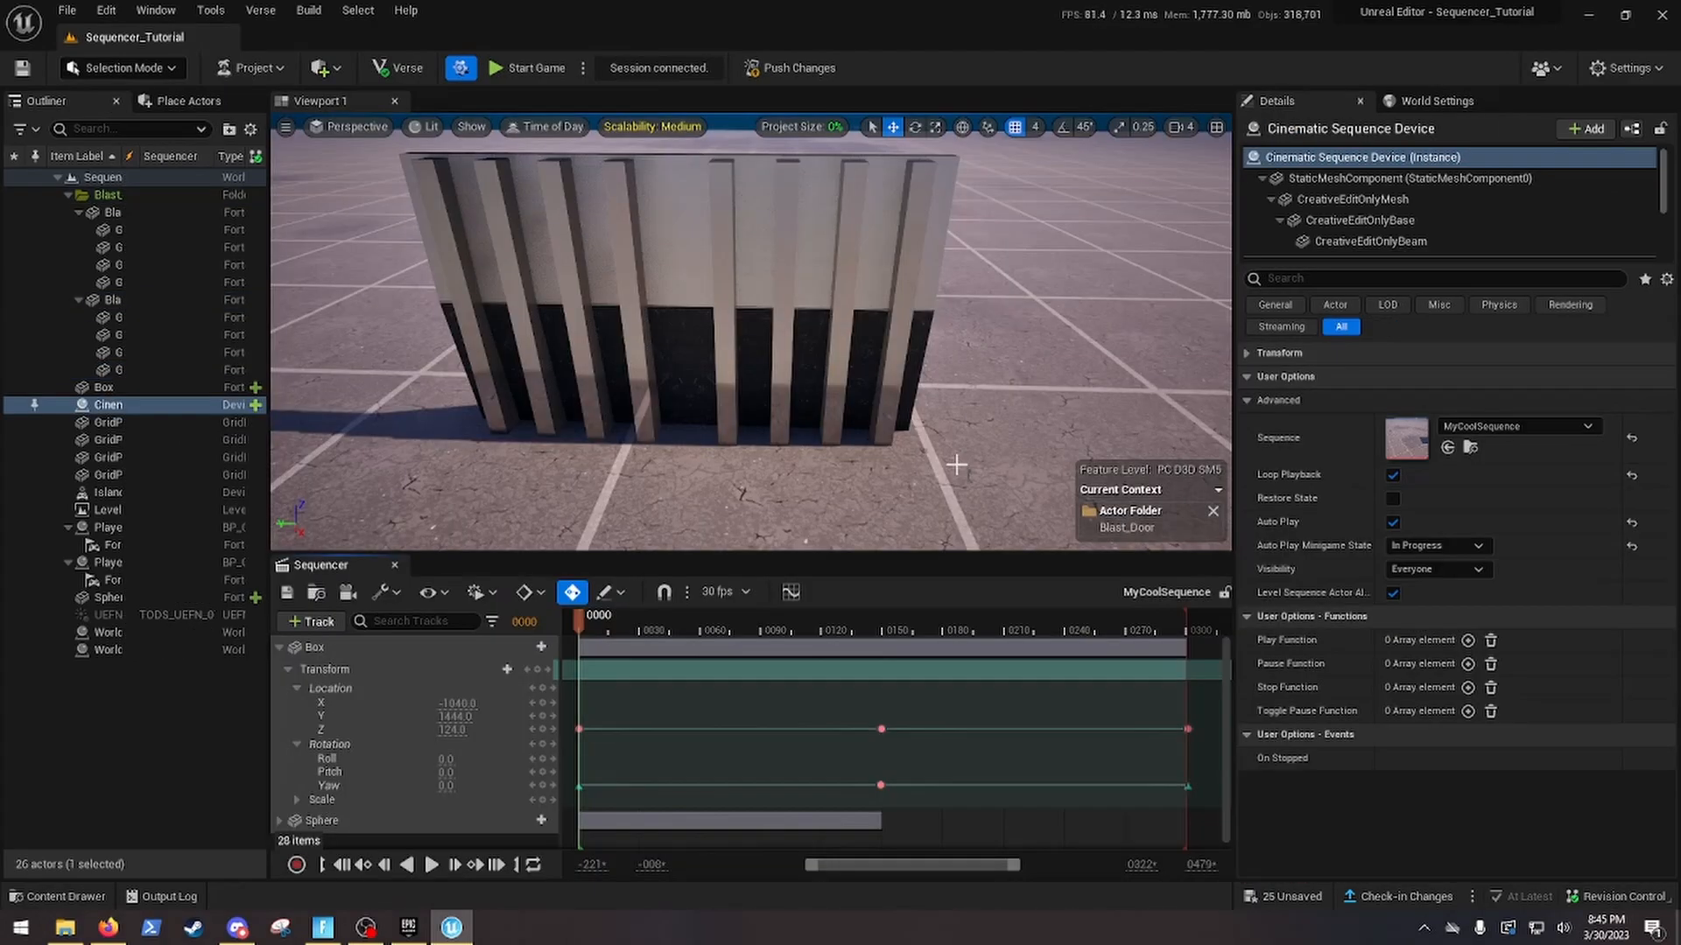
# Delete the Box and Sphere tracks from MyCoolSequence
pyautogui.click(280, 647)
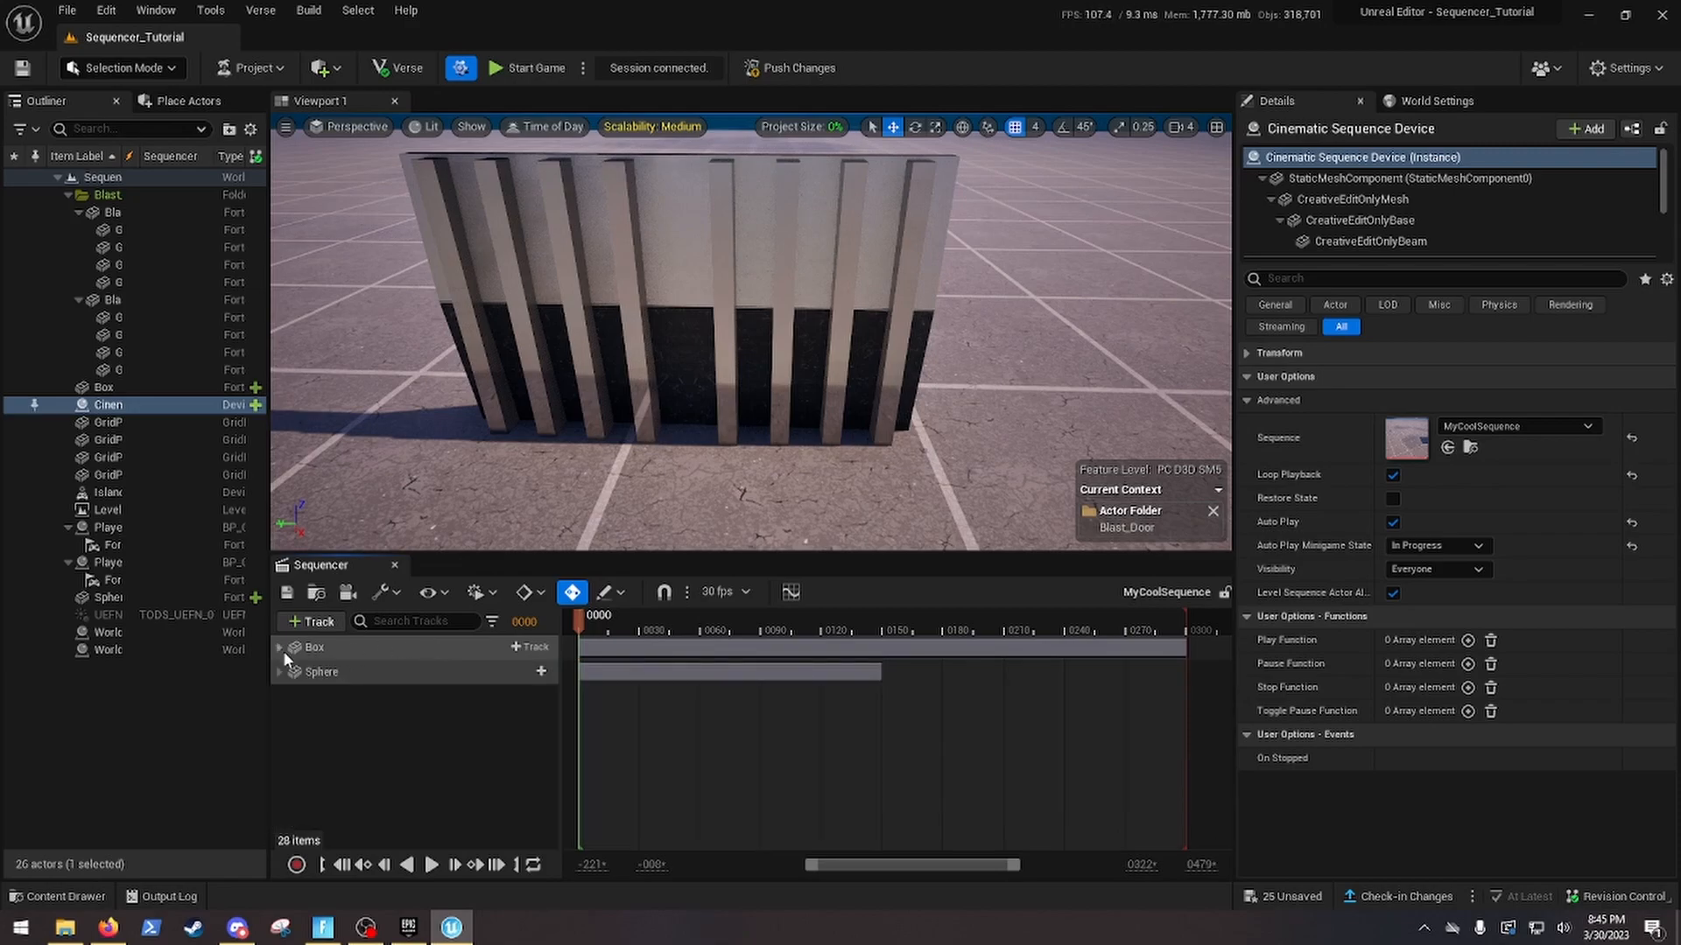
pyautogui.click(364, 653)
pyautogui.keyDown('ctrl'); pyautogui.click(365, 671); pyautogui.keyUp('ctrl')
pyautogui.press('Delete')
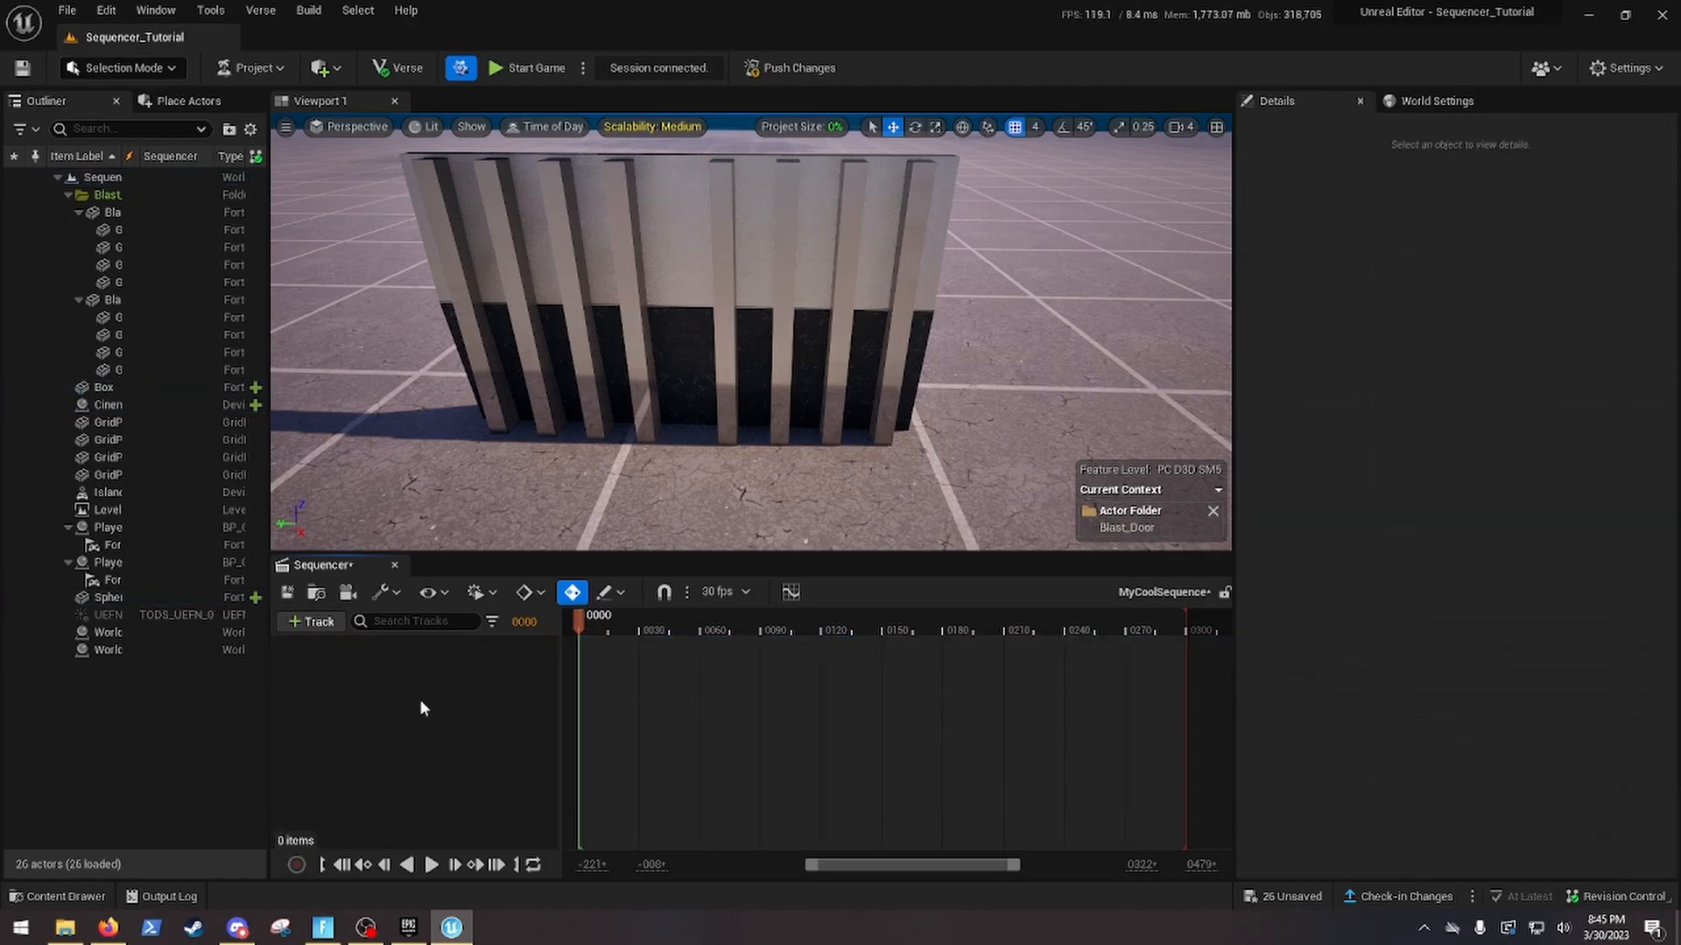
# Add BlastDoorL, BlastDoorR and all their G1 to G4 child parts to the sequence as actor tracks
pyautogui.moveTo(653, 424); pyautogui.dragTo(697, 417, button='right')
pyautogui.moveTo(604, 482); pyautogui.dragTo(559, 494, button='right')
pyautogui.moveTo(269, 301); pyautogui.dragTo(442, 302)
pyautogui.click(180, 212)
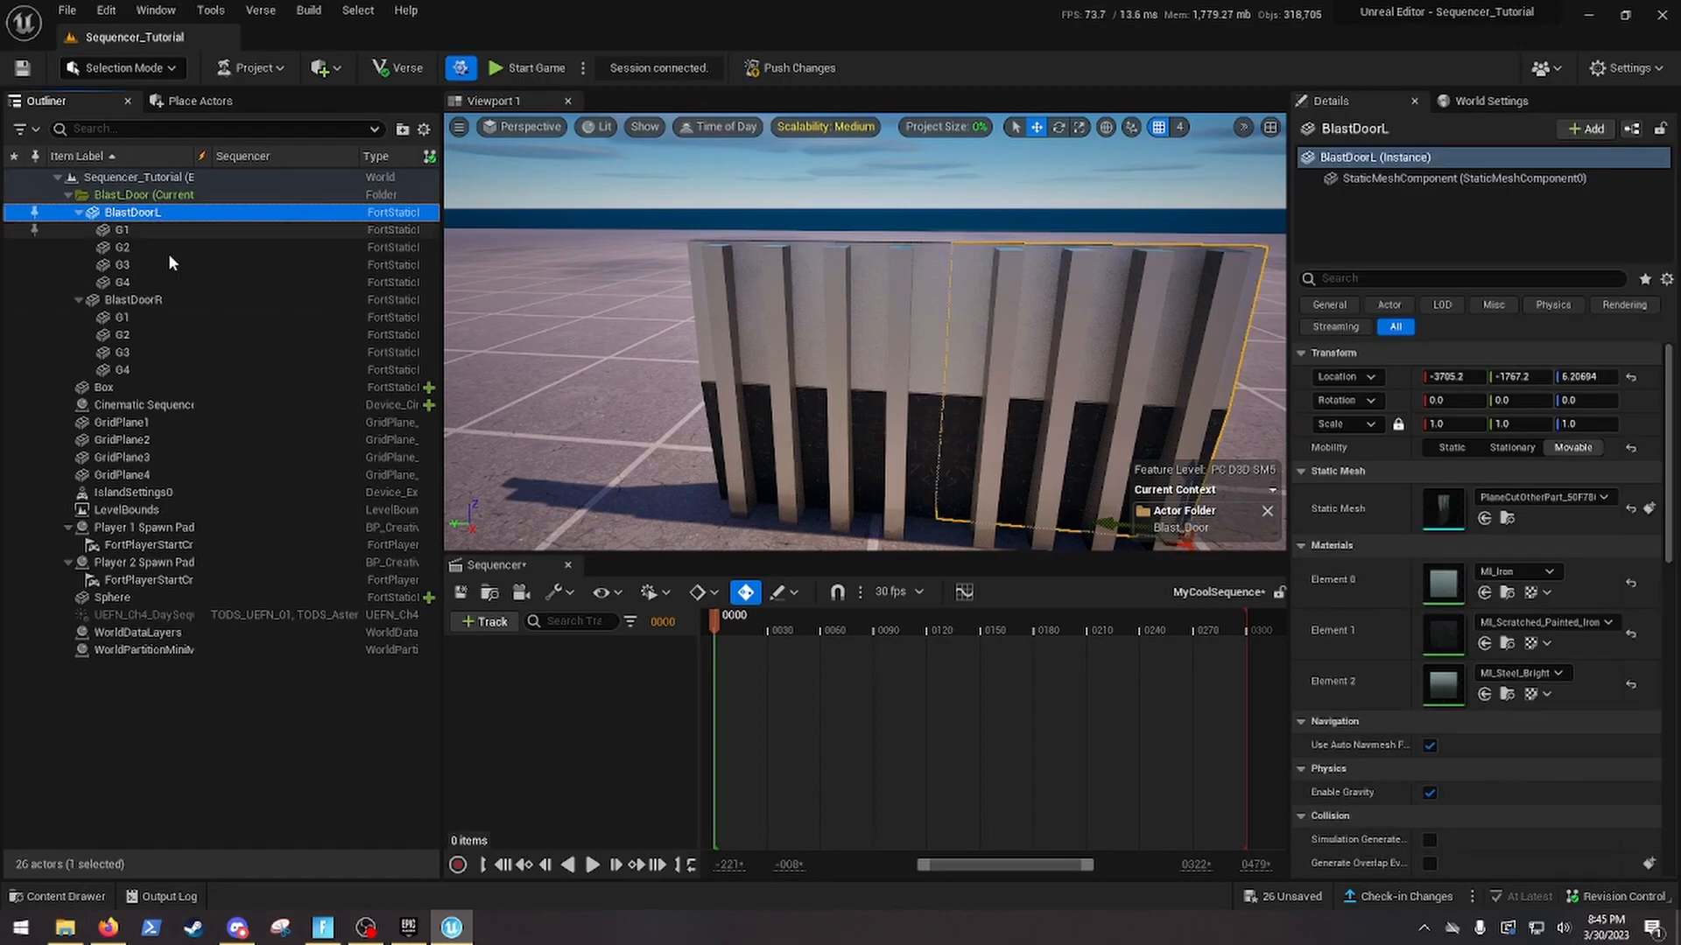
pyautogui.keyDown('shift'); pyautogui.click(166, 370); pyautogui.keyUp('shift')
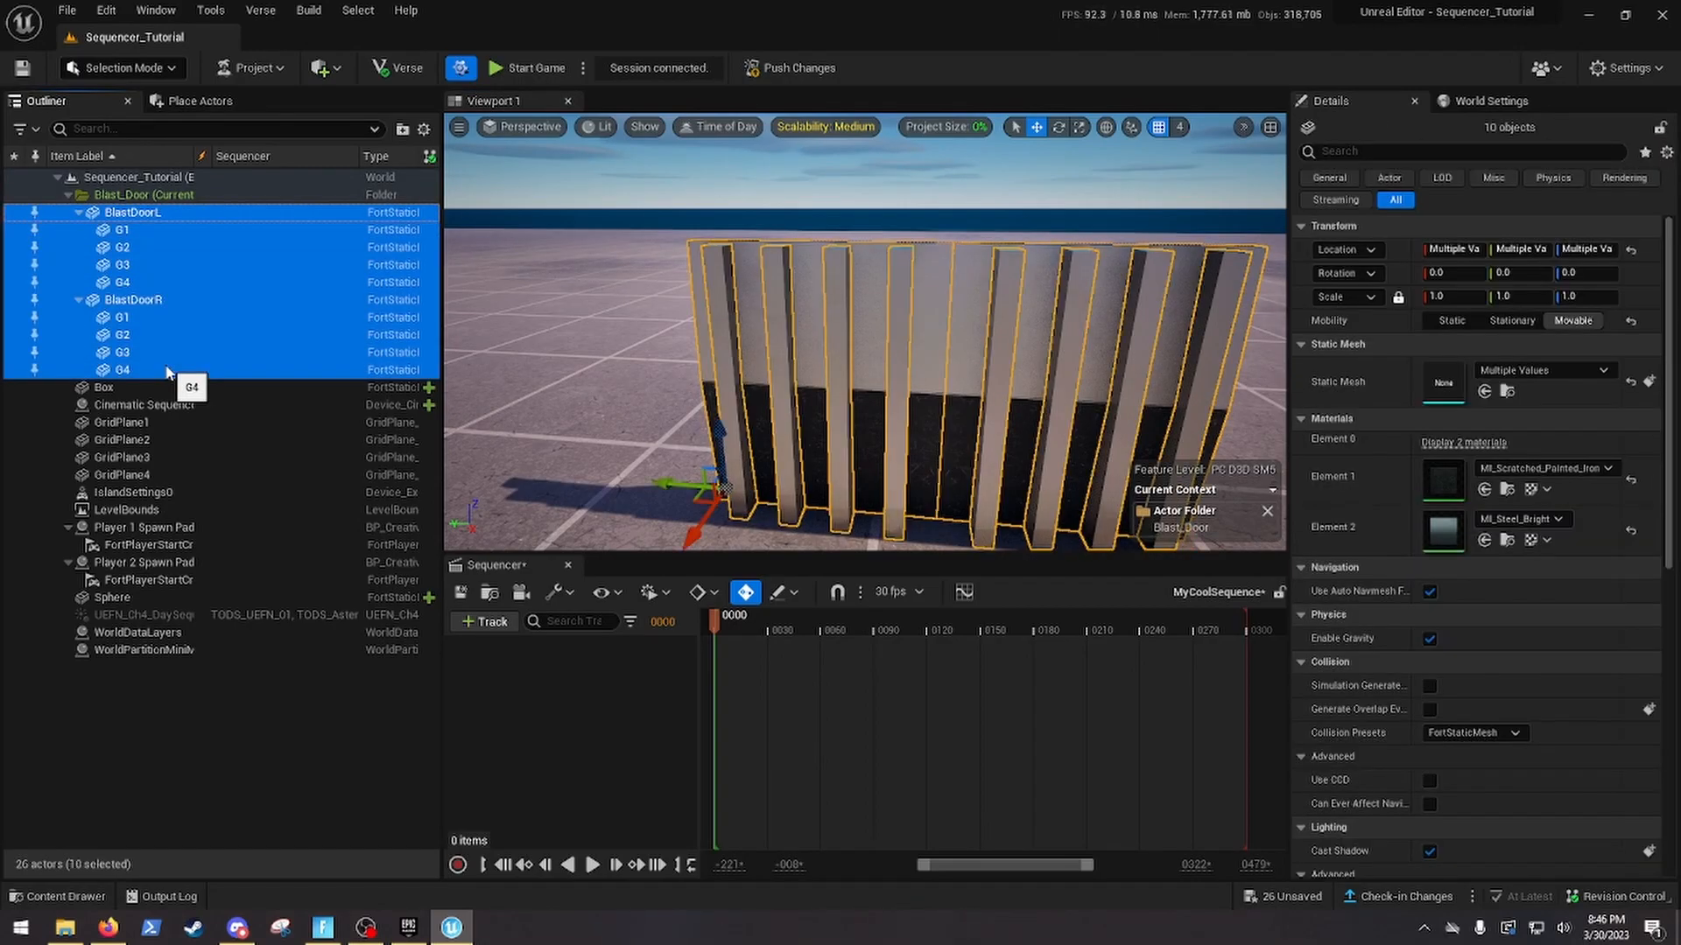
pyautogui.click(487, 622)
pyautogui.moveTo(550, 648)
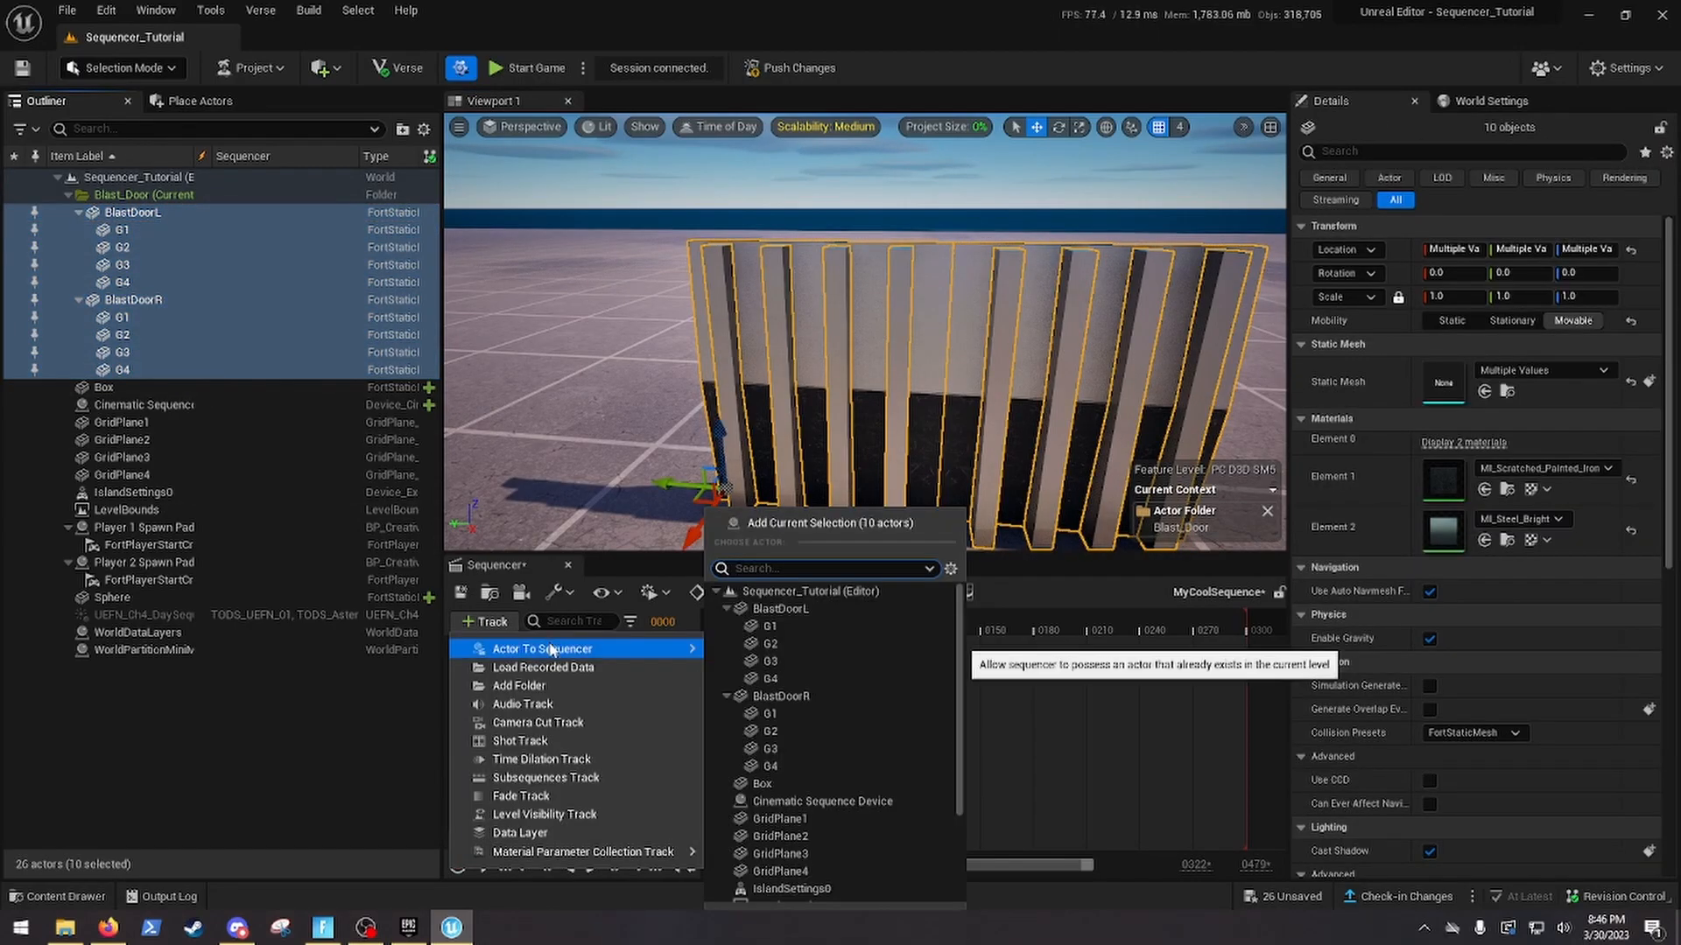
pyautogui.click(844, 524)
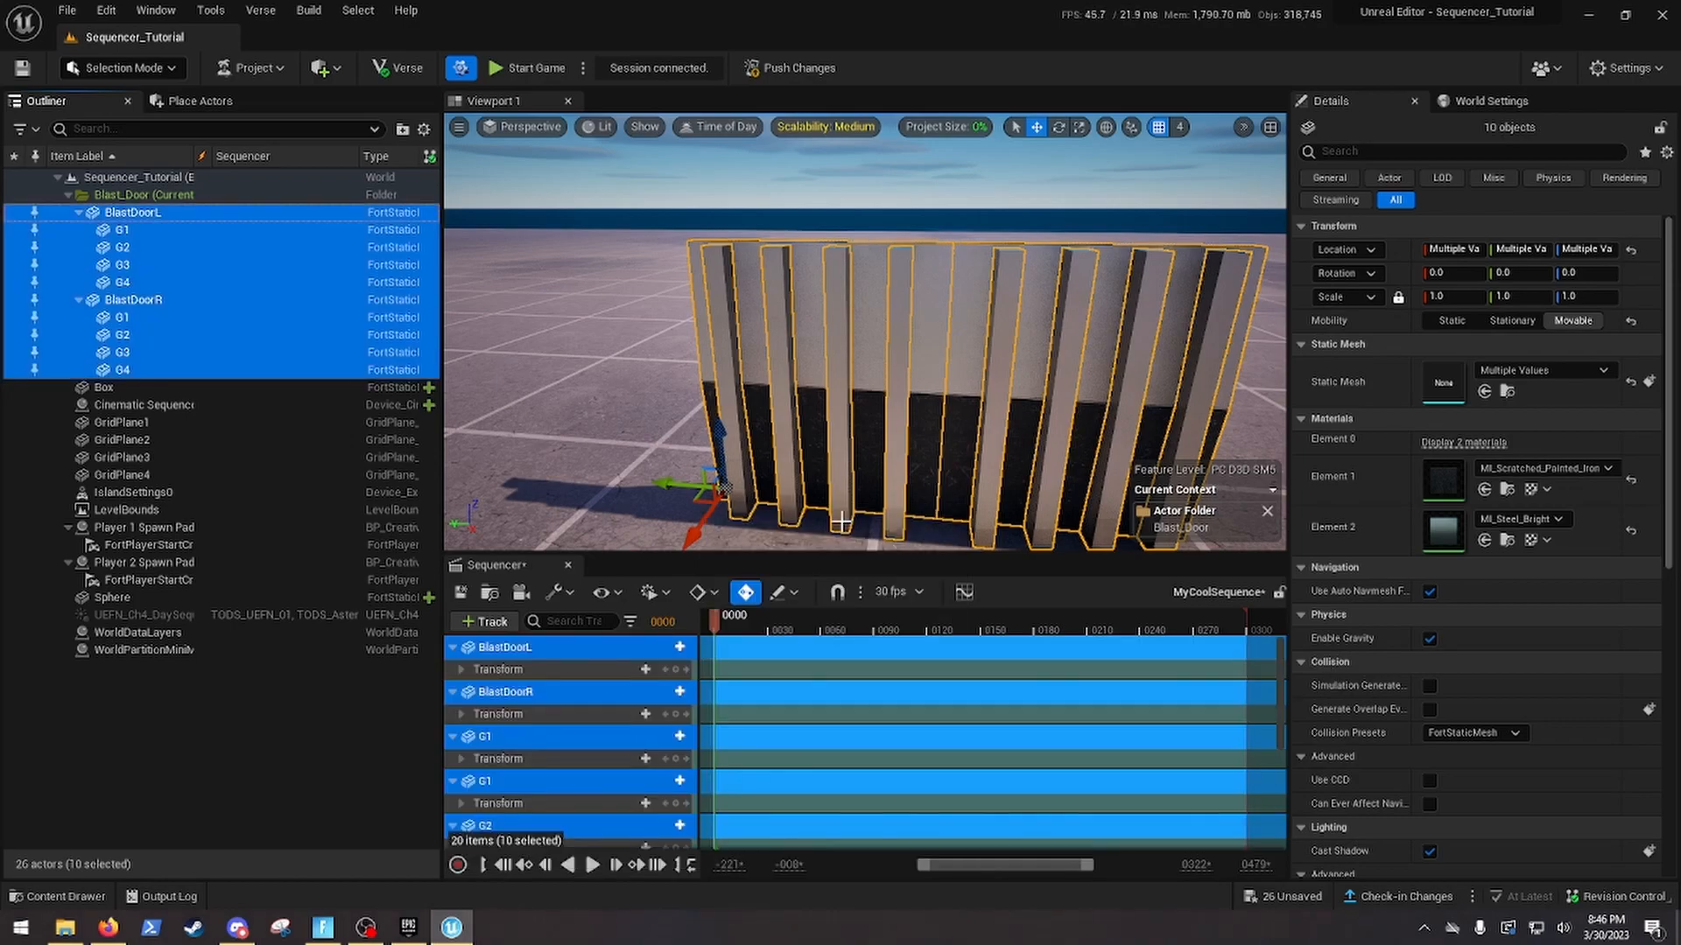
# Enlarge the Sequencer to fit all door tracks and move the BlastDoorL and BlastDoorR tracks into a new folder named Main_Doors
pyautogui.click(800, 659)
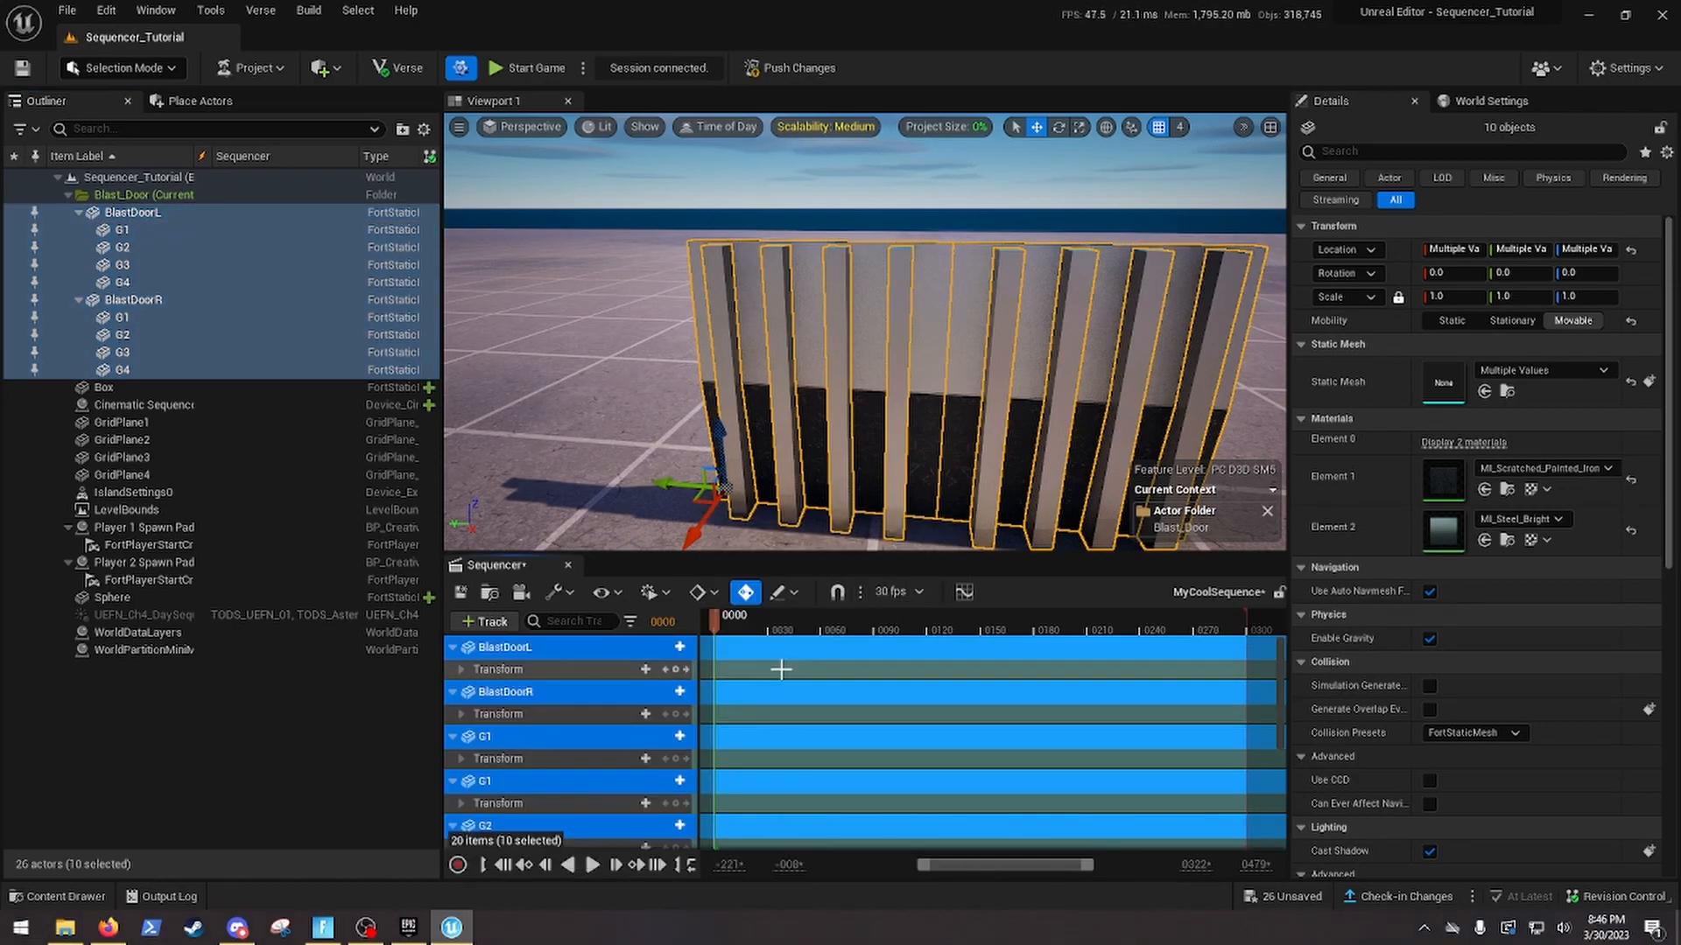
pyautogui.click(608, 647)
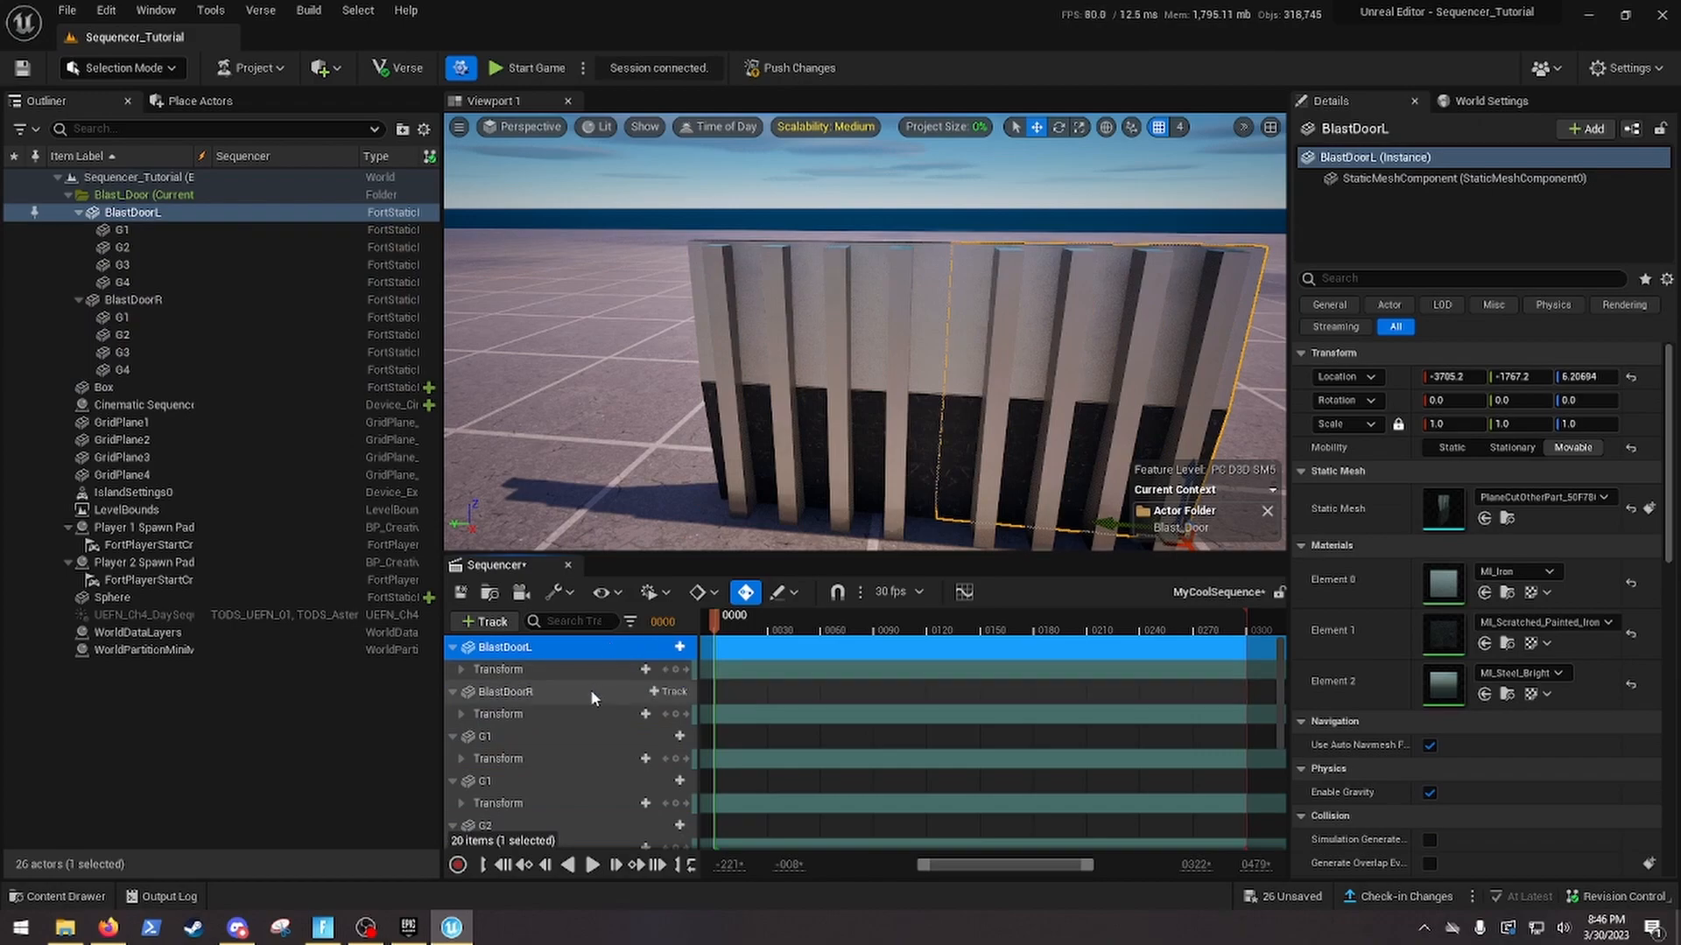
pyautogui.moveTo(925, 490); pyautogui.dragTo(959, 490, button='right')
pyautogui.scroll(-3, 558, 707)
pyautogui.scroll(-2, 558, 705)
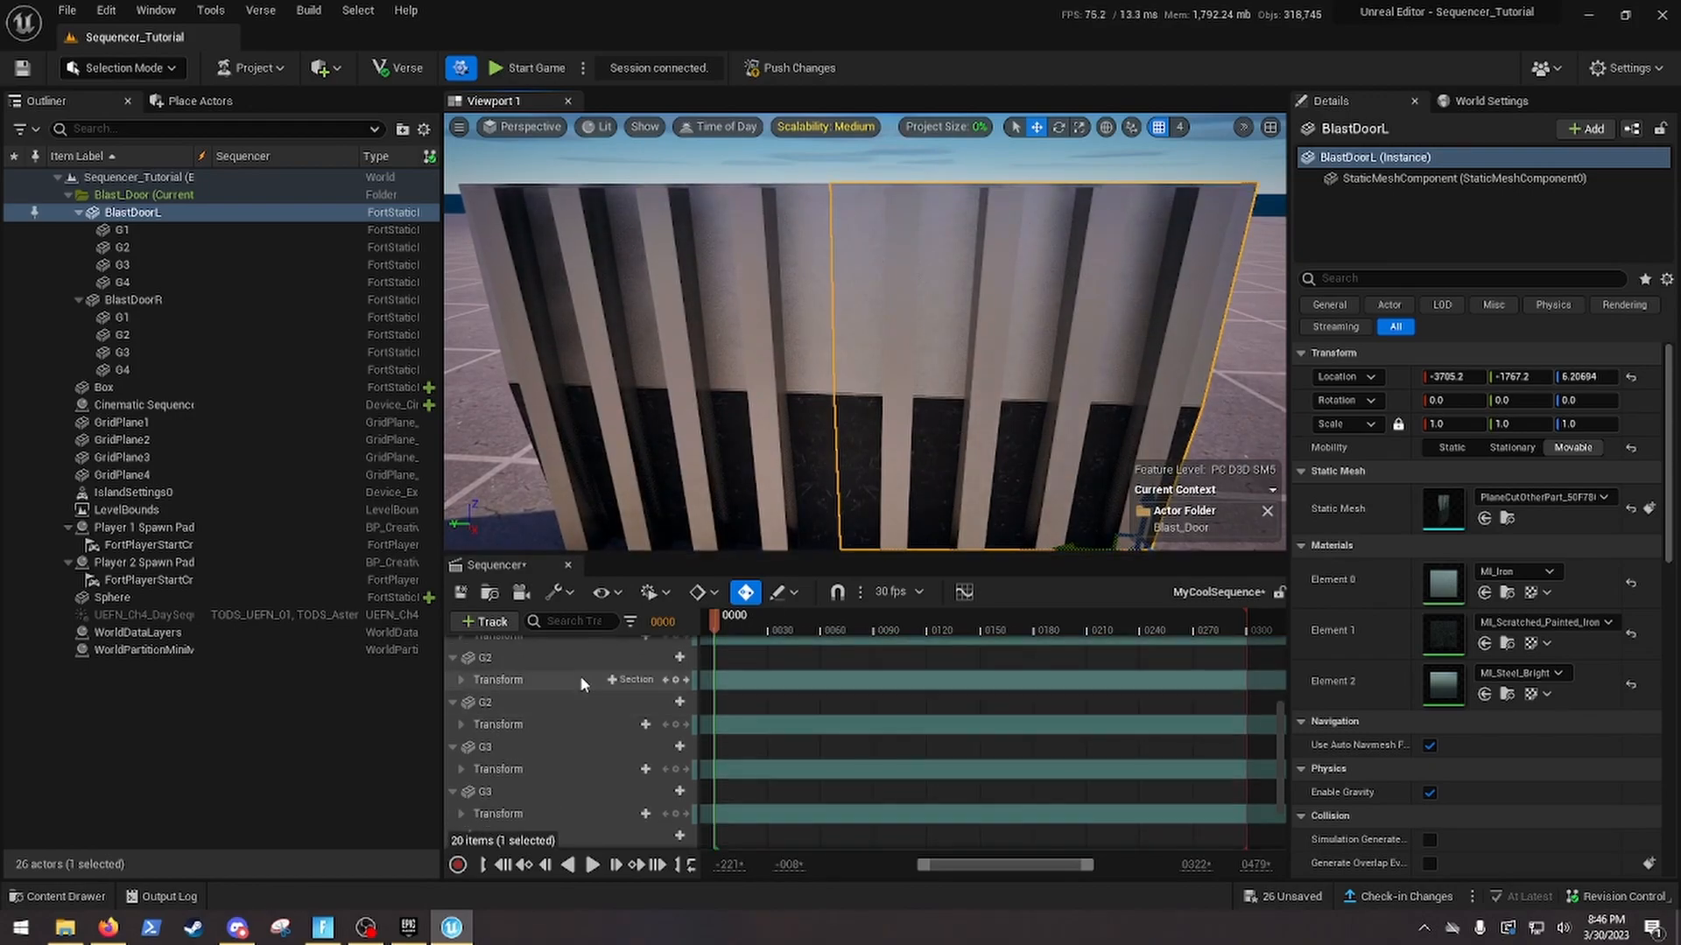
pyautogui.moveTo(653, 552); pyautogui.dragTo(726, 265)
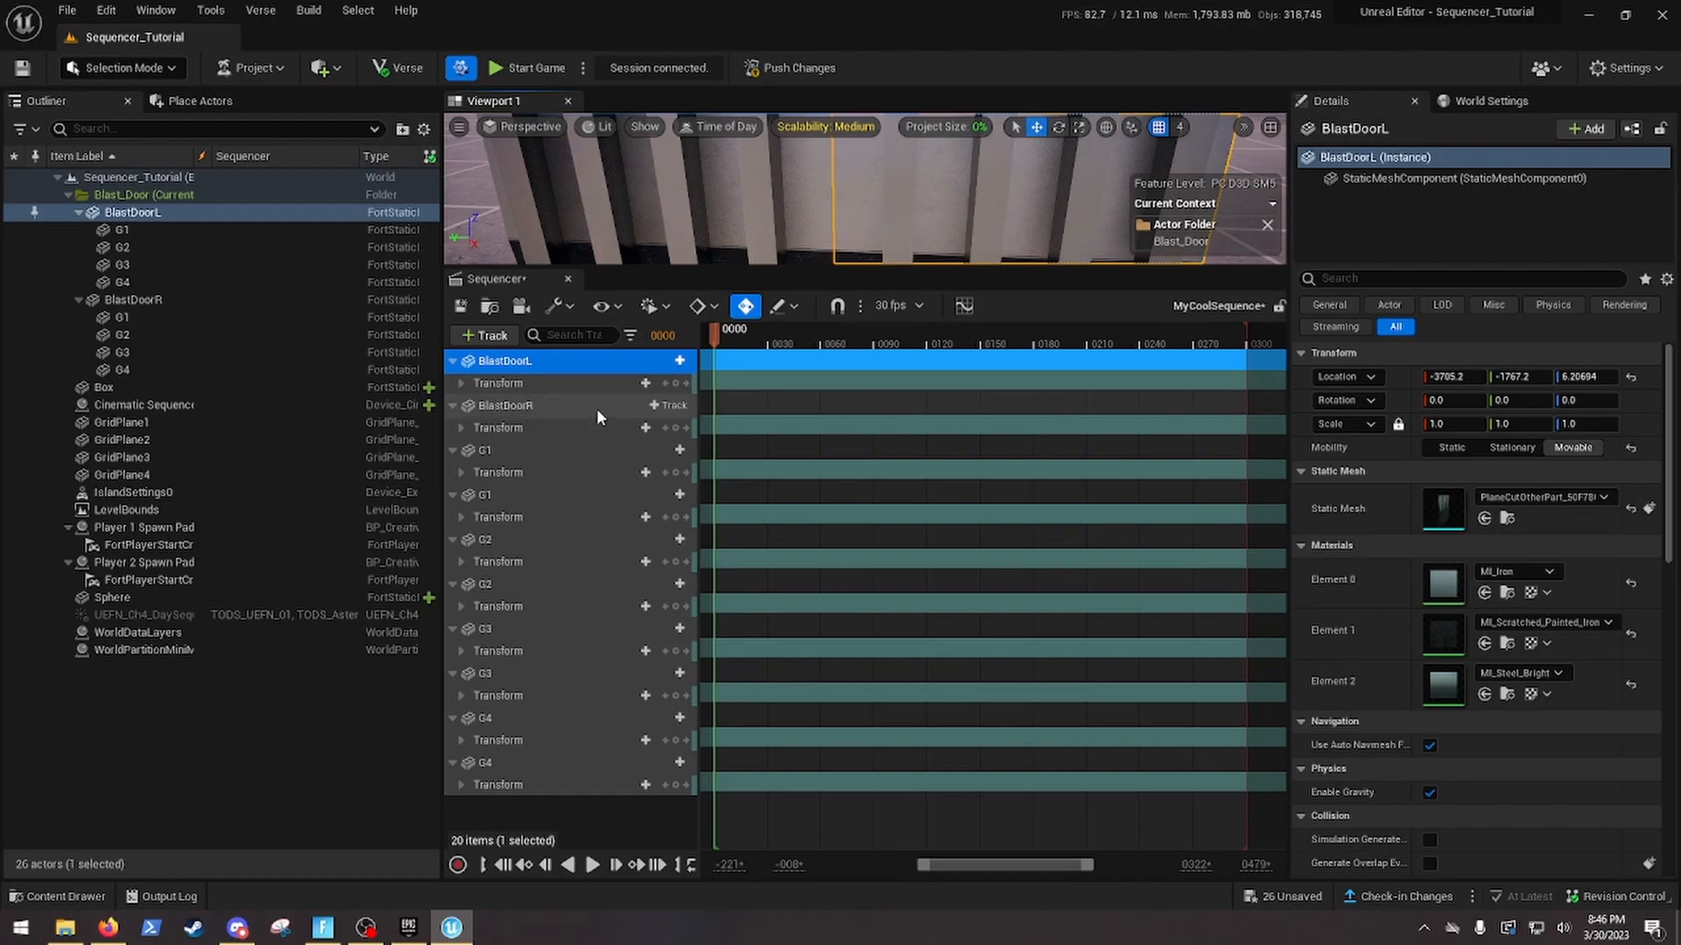
pyautogui.keyDown('ctrl'); pyautogui.click(533, 409); pyautogui.keyUp('ctrl')
pyautogui.rightClick(535, 415)
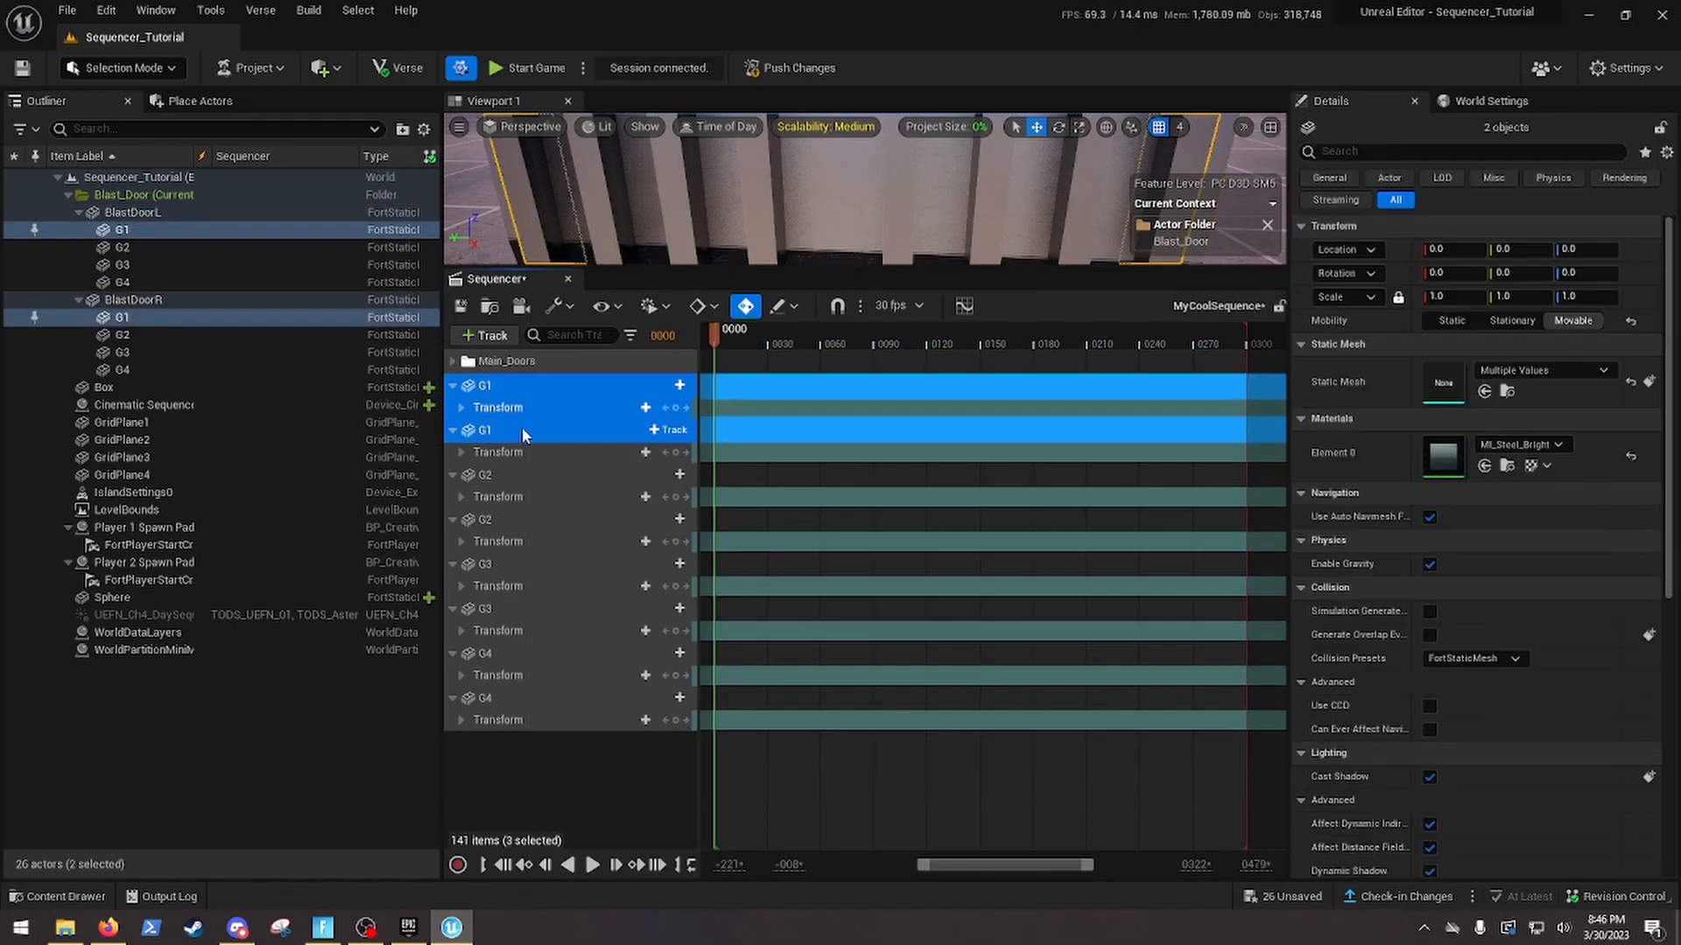
# Select the G4 bar of BlastDoorR and that of BlastDoorL in the viewport to identify their matching tracks
pyautogui.moveTo(862, 202)
pyautogui.mouseDown(button='right')
pyautogui.moveTo(858, 214)
pyautogui.moveTo(854, 196)
pyautogui.mouseUp(button='right')
pyautogui.moveTo(767, 139); pyautogui.dragTo(767, 147, button='right')
pyautogui.click(793, 185)
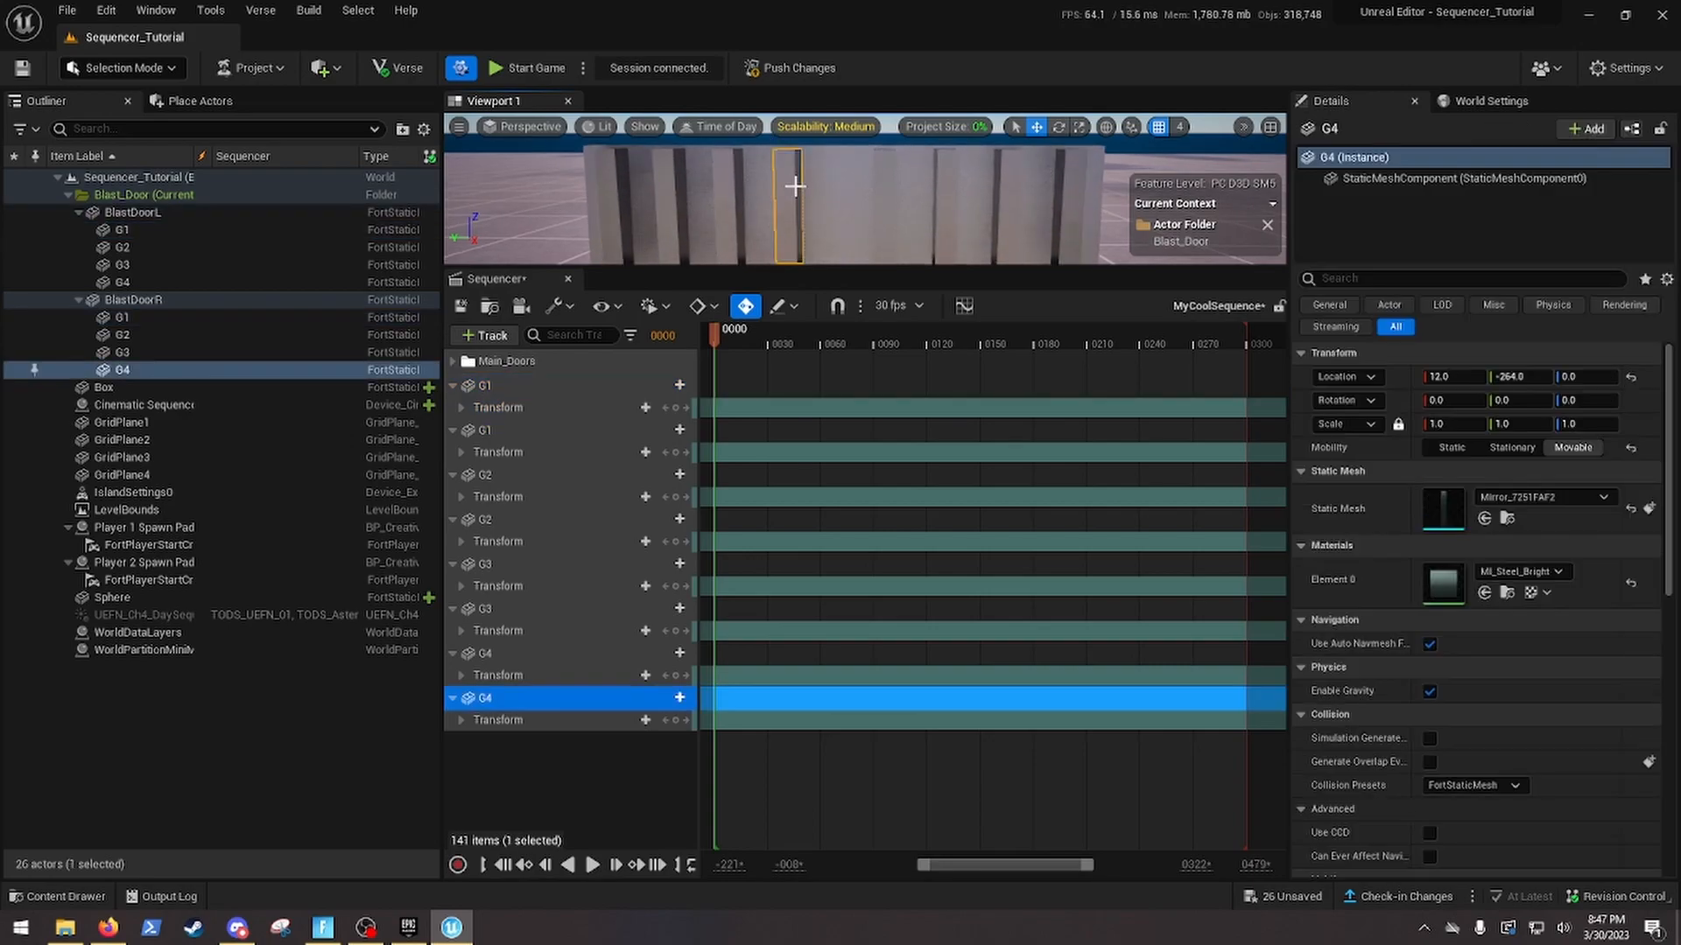
pyautogui.click(883, 186)
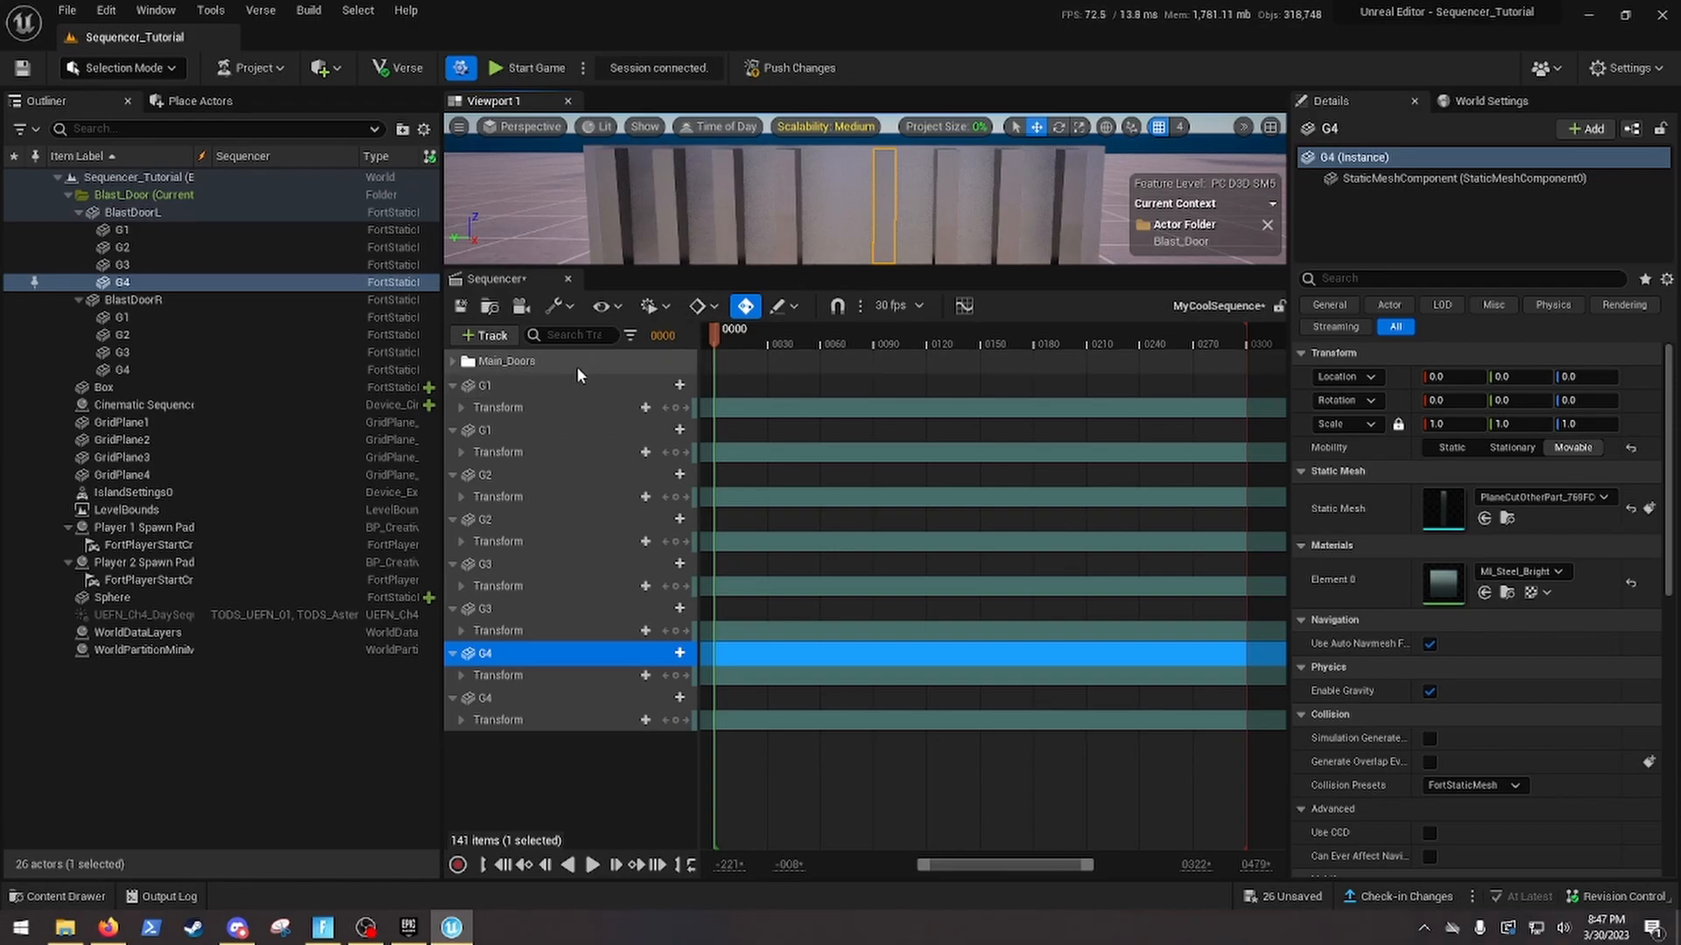
# Move both G1 tracks into a new sequence folder named G1
pyautogui.click(559, 385)
pyautogui.keyDown('shift'); pyautogui.click(536, 430); pyautogui.keyUp('shift')
pyautogui.rightClick(532, 428)
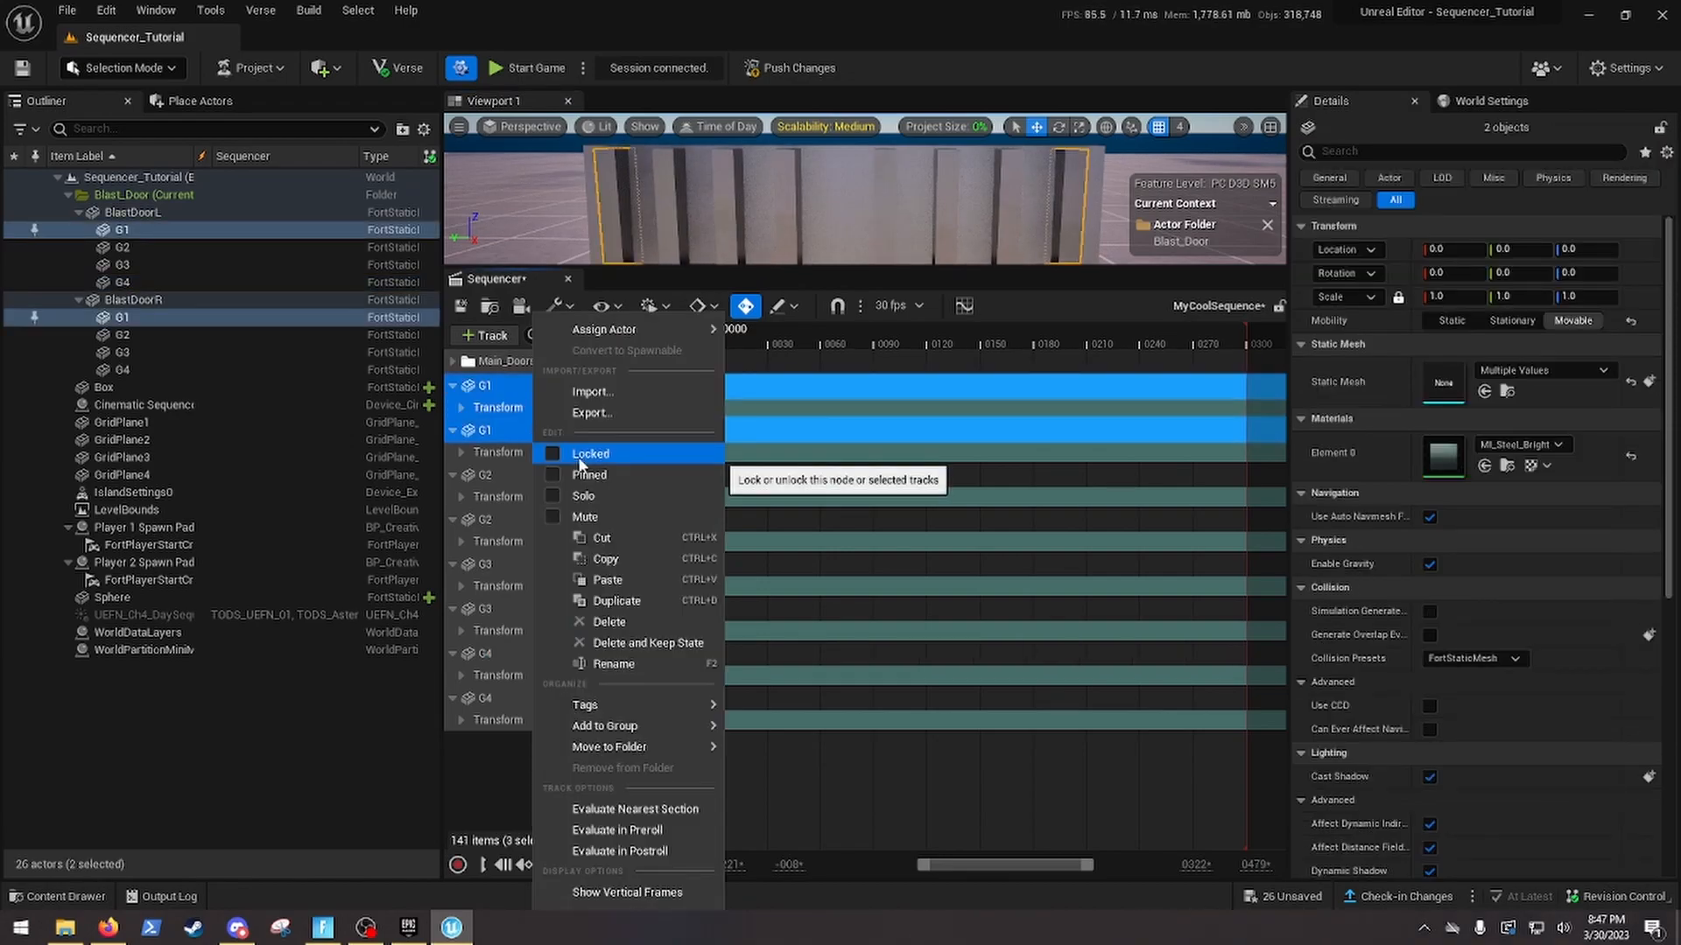
pyautogui.moveTo(656, 726)
pyautogui.click(765, 753)
pyautogui.doubleClick(501, 386)
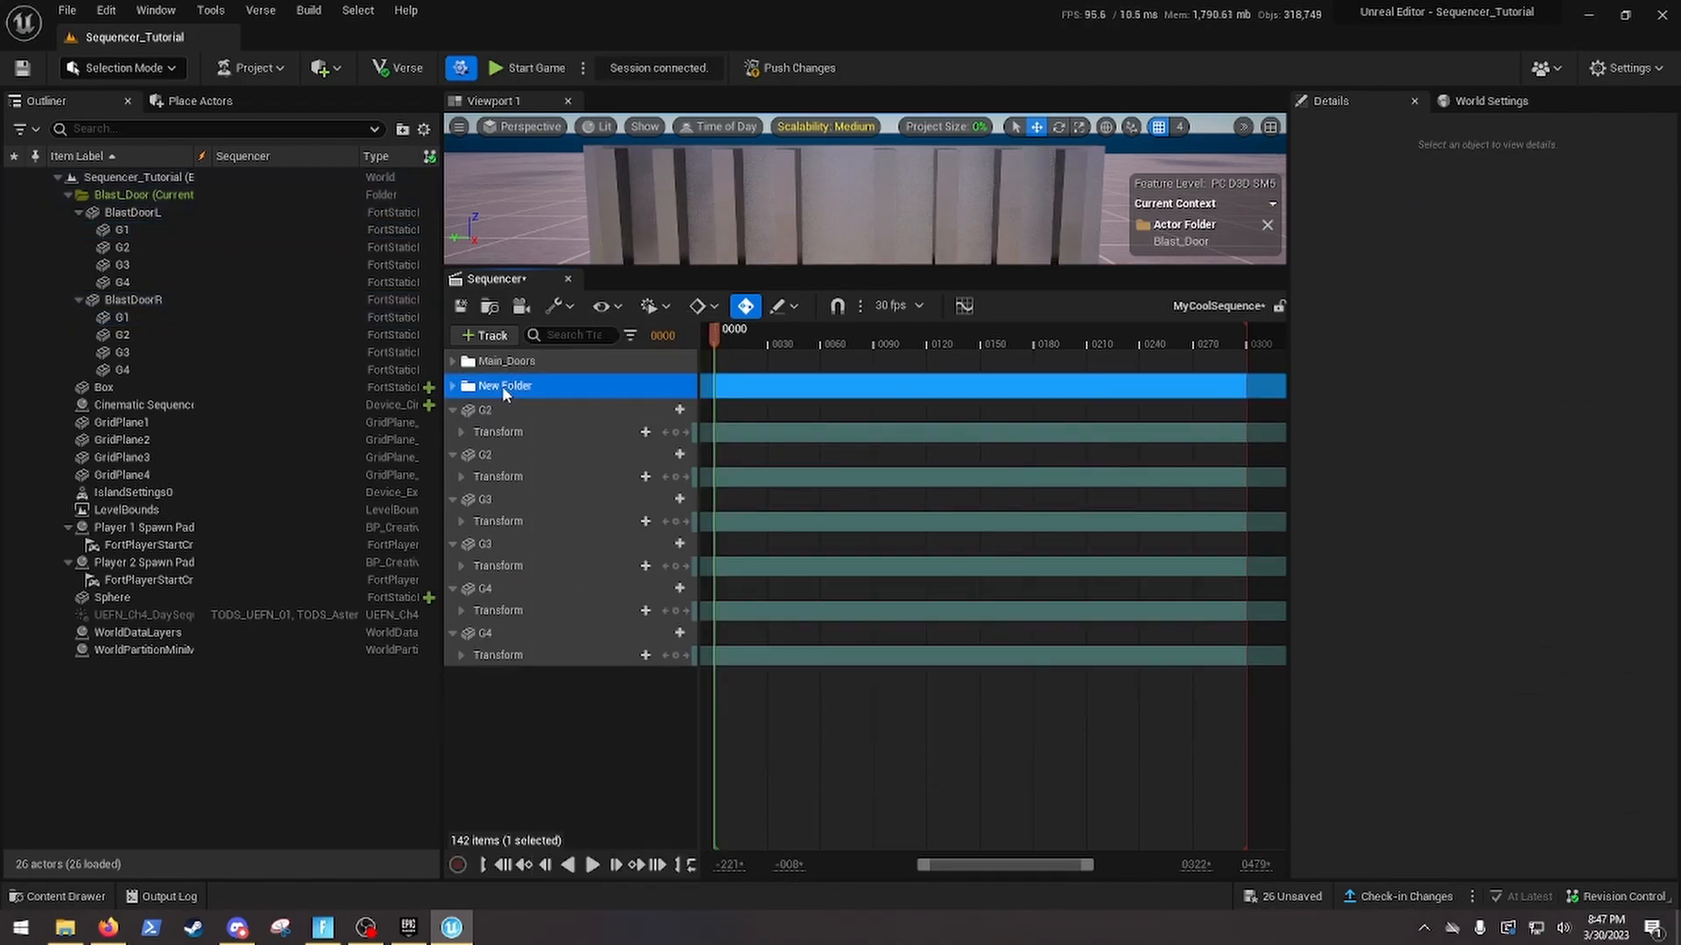
pyautogui.write('G1')
pyautogui.press('Return')
# Move both G2 tracks into a new sequence folder named G2
pyautogui.click(529, 410)
pyautogui.keyDown('shift'); pyautogui.click(523, 454); pyautogui.keyUp('shift')
pyautogui.rightClick(522, 454)
pyautogui.click(755, 754)
pyautogui.doubleClick(502, 410)
pyautogui.write('G2')
pyautogui.press('Return')
# Move both G3 tracks into a new sequence folder named G3
pyautogui.click(499, 434)
pyautogui.keyDown('shift'); pyautogui.click(498, 480); pyautogui.keyUp('shift')
pyautogui.rightClick(501, 481)
pyautogui.click(744, 754)
pyautogui.doubleClick(501, 434)
pyautogui.keyDown('shift'); pyautogui.click(500, 502); pyautogui.keyUp('shift')
pyautogui.rightClick(502, 503)
pyautogui.click(754, 810)
pyautogui.hotkey('ctrl', 'z')
# Move both G4 tracks into a new sequence folder named G4 and collapse that folder
pyautogui.rightClick(520, 504)
pyautogui.moveTo(643, 870)
pyautogui.click(763, 810)
pyautogui.click(514, 460)
pyautogui.doubleClick(514, 461)
pyautogui.write('G4')
pyautogui.press('Return')
pyautogui.click(453, 460)
pyautogui.click(502, 664)
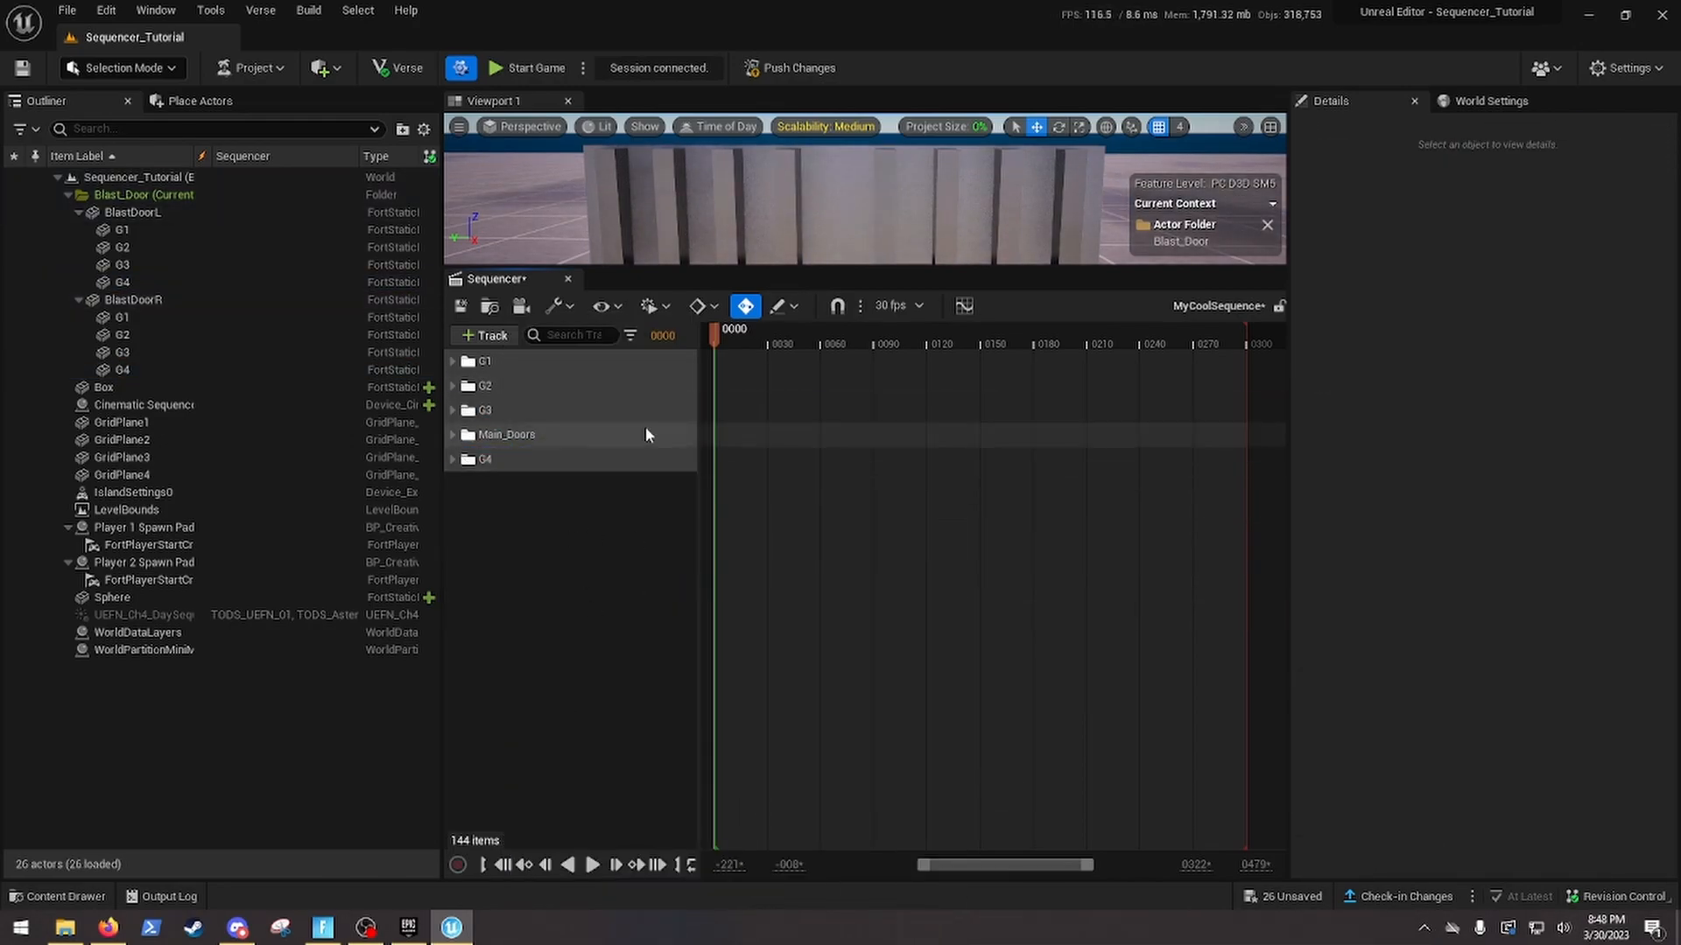
# Enlarge the viewport to show more of the door and expand the G1 folder with both of its Transform tracks
pyautogui.moveTo(856, 269); pyautogui.dragTo(854, 449)
pyautogui.moveTo(885, 368)
pyautogui.mouseDown(button='right')
pyautogui.moveTo(893, 442)
pyautogui.moveTo(906, 350)
pyautogui.mouseUp(button='right')
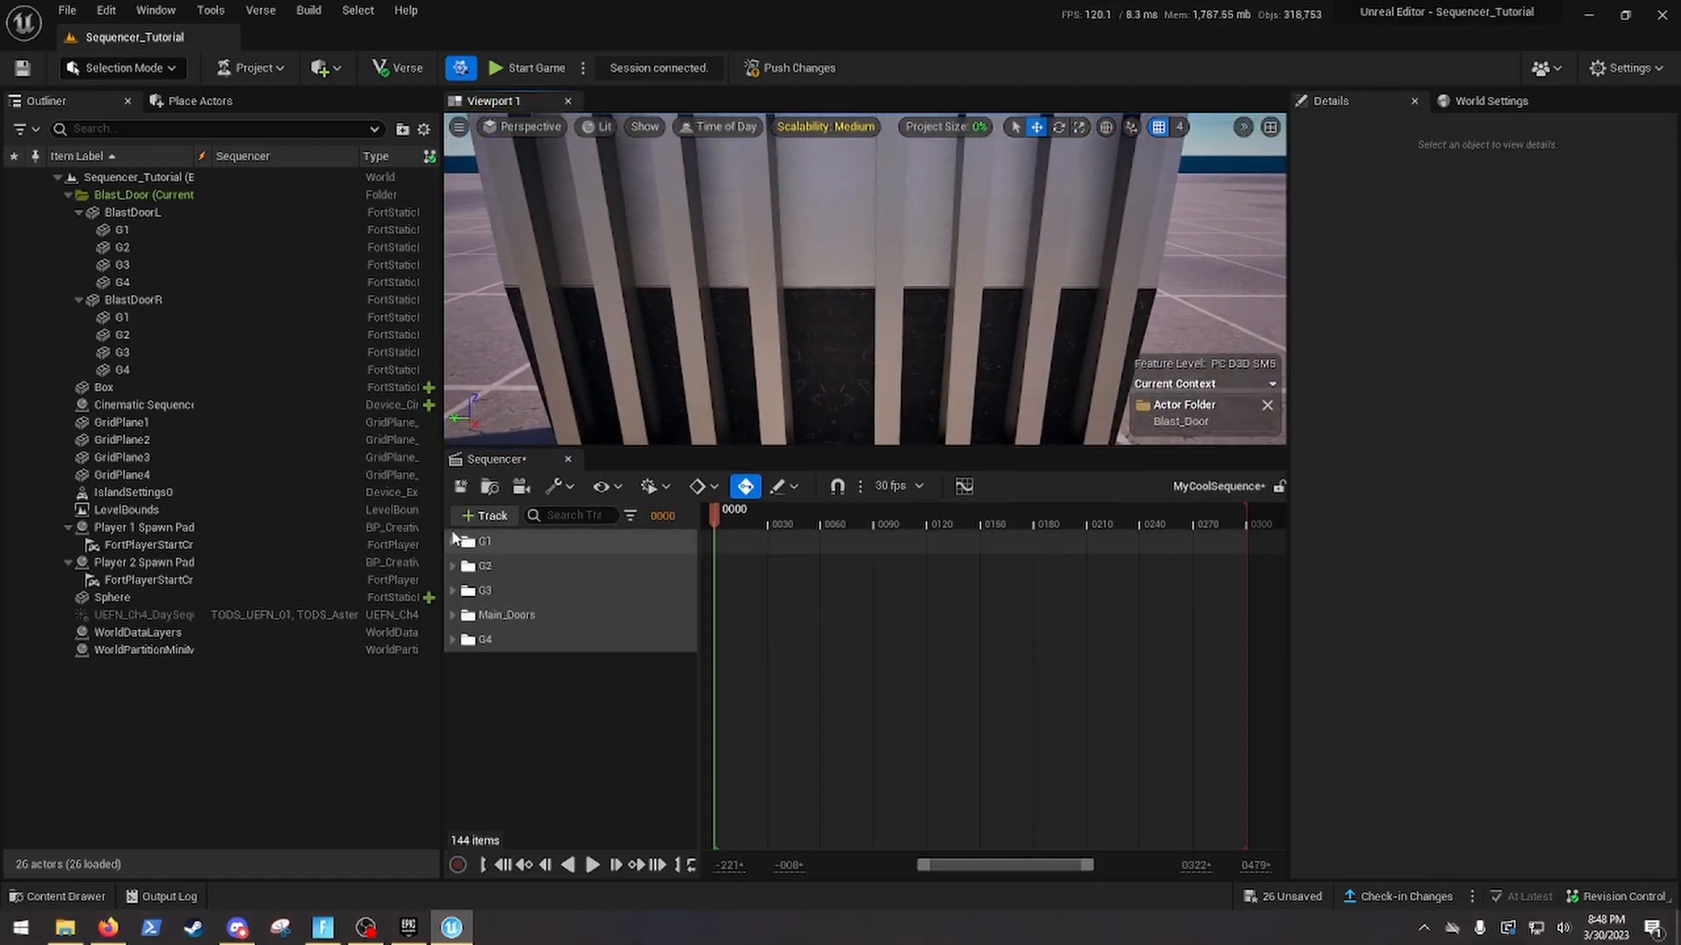
pyautogui.moveTo(893, 350); pyautogui.dragTo(895, 271, button='right')
pyautogui.press('s')
pyautogui.press('w')
pyautogui.moveTo(780, 285); pyautogui.dragTo(780, 325, button='right')
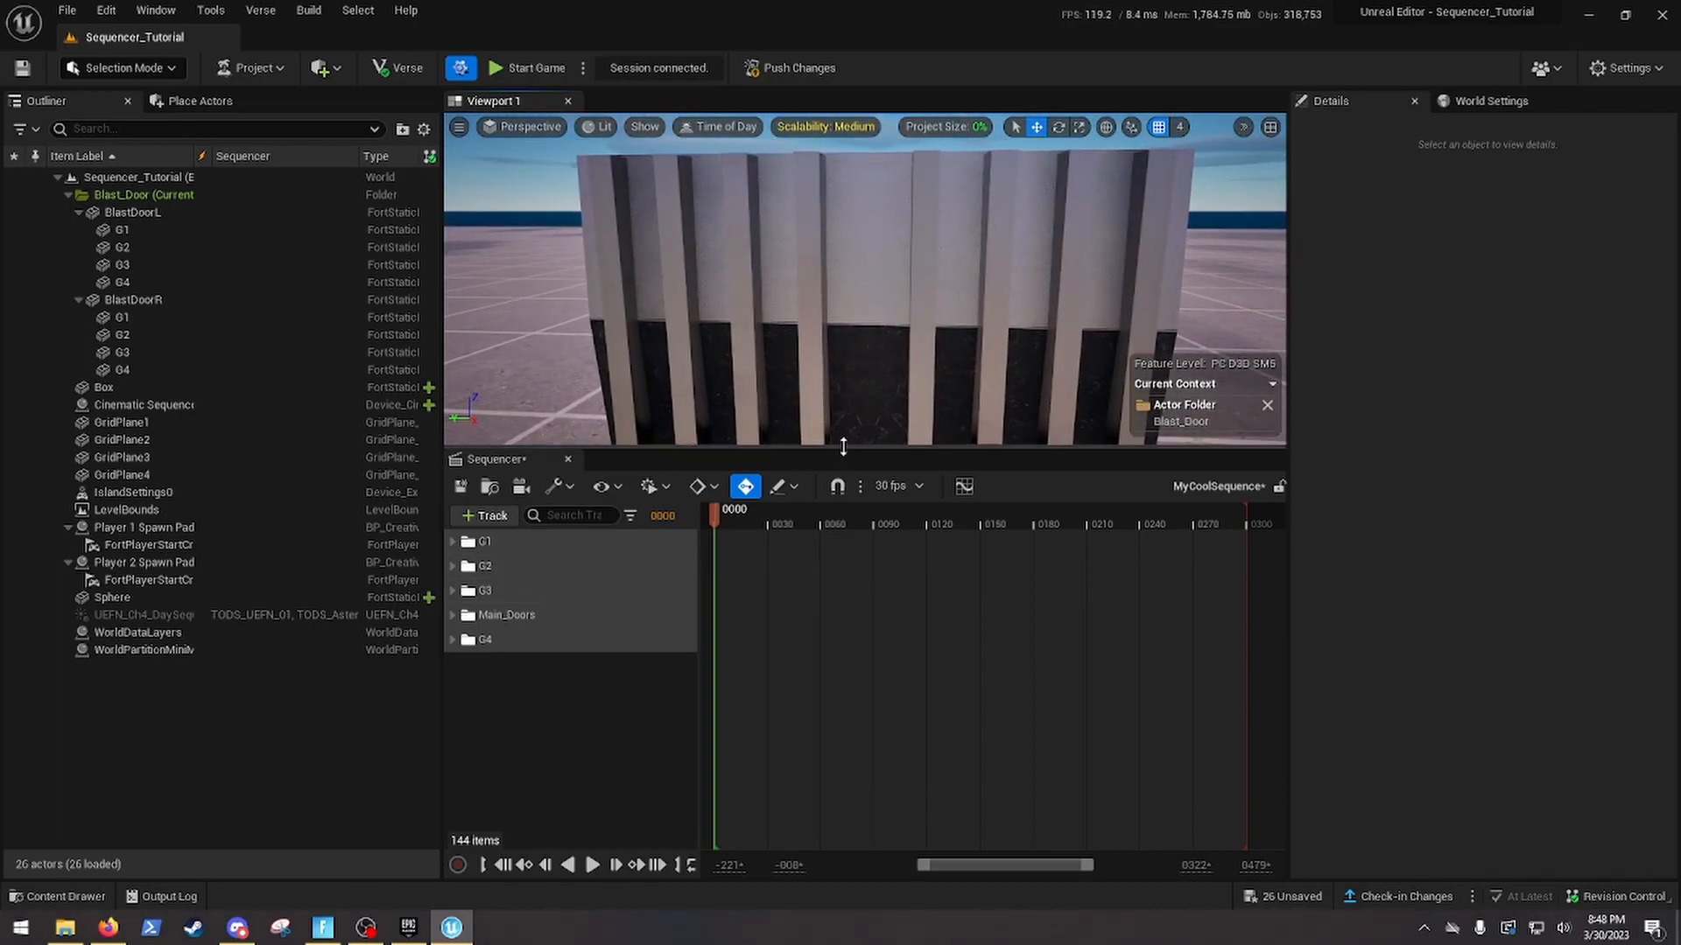
pyautogui.moveTo(839, 450); pyautogui.dragTo(839, 492)
pyautogui.click(453, 584)
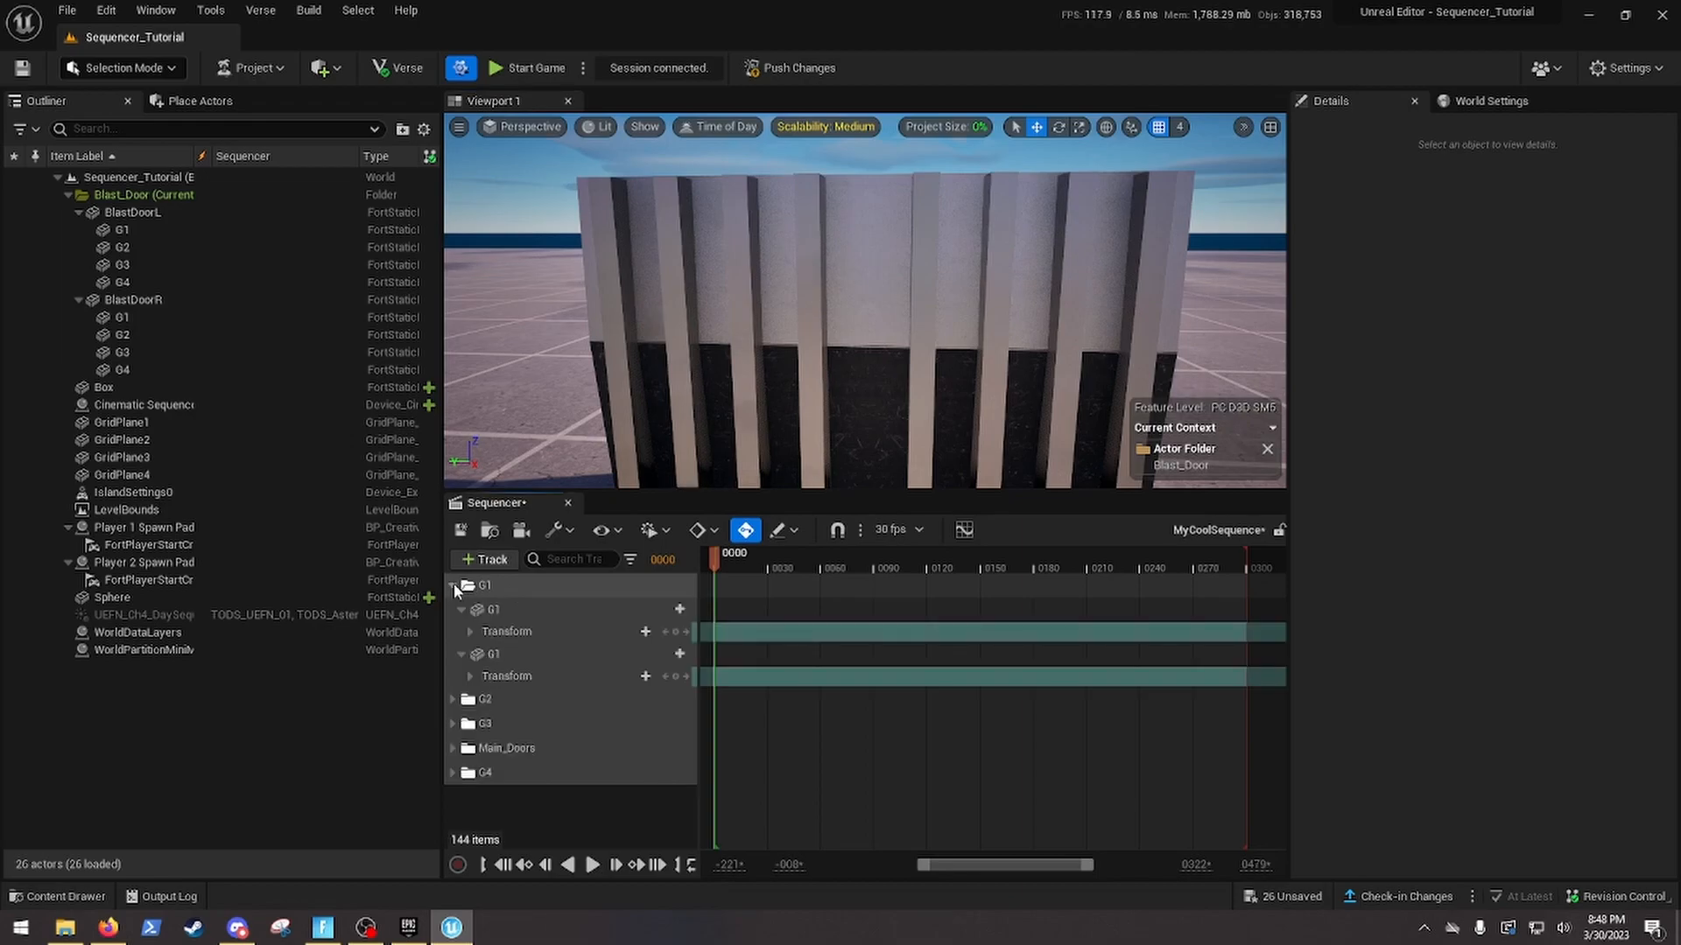
pyautogui.click(470, 632)
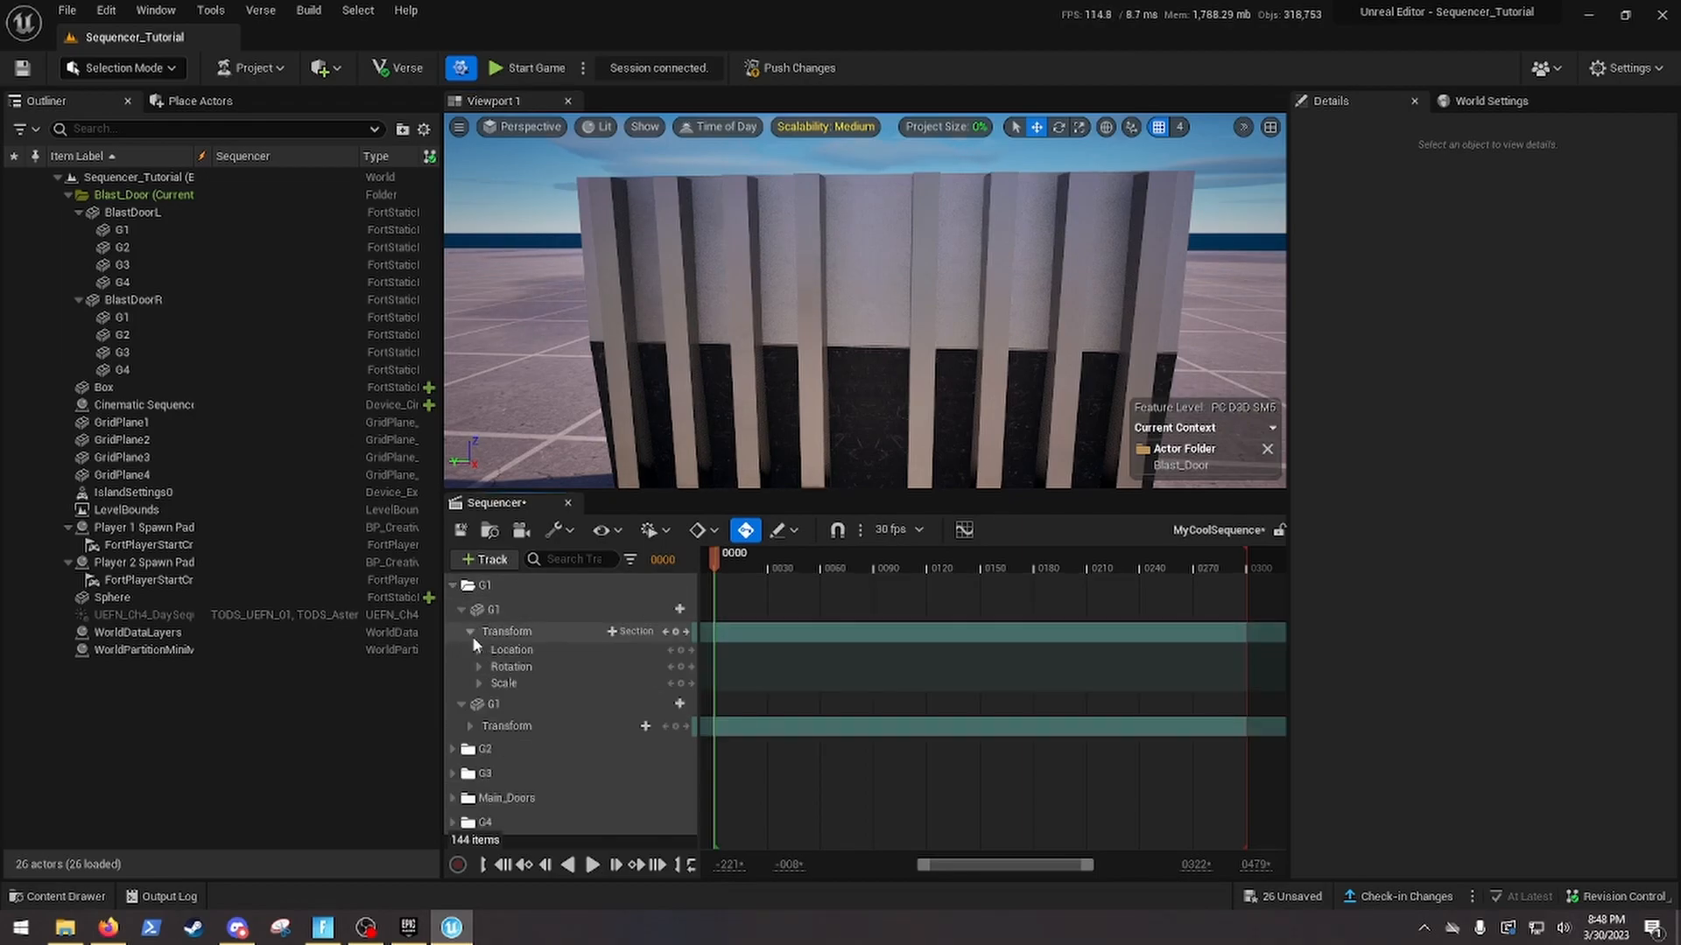
pyautogui.click(468, 724)
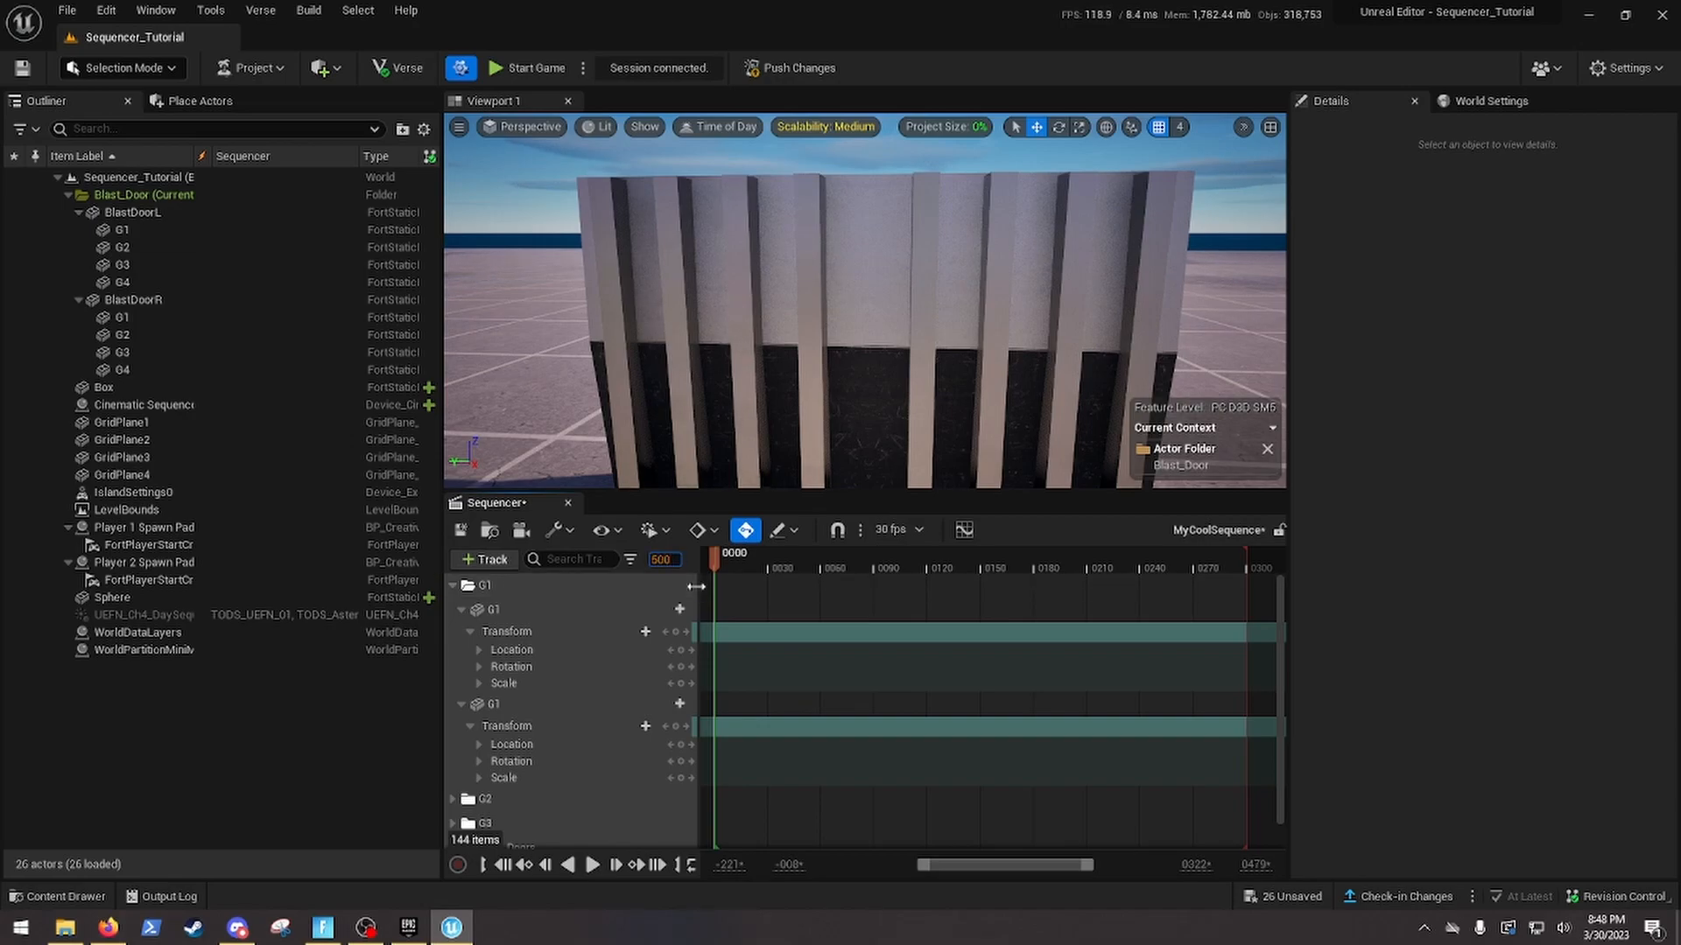
# Set the sequence's playback end at frame 500 and return the playhead to the start of the timeline
pyautogui.press('Return')
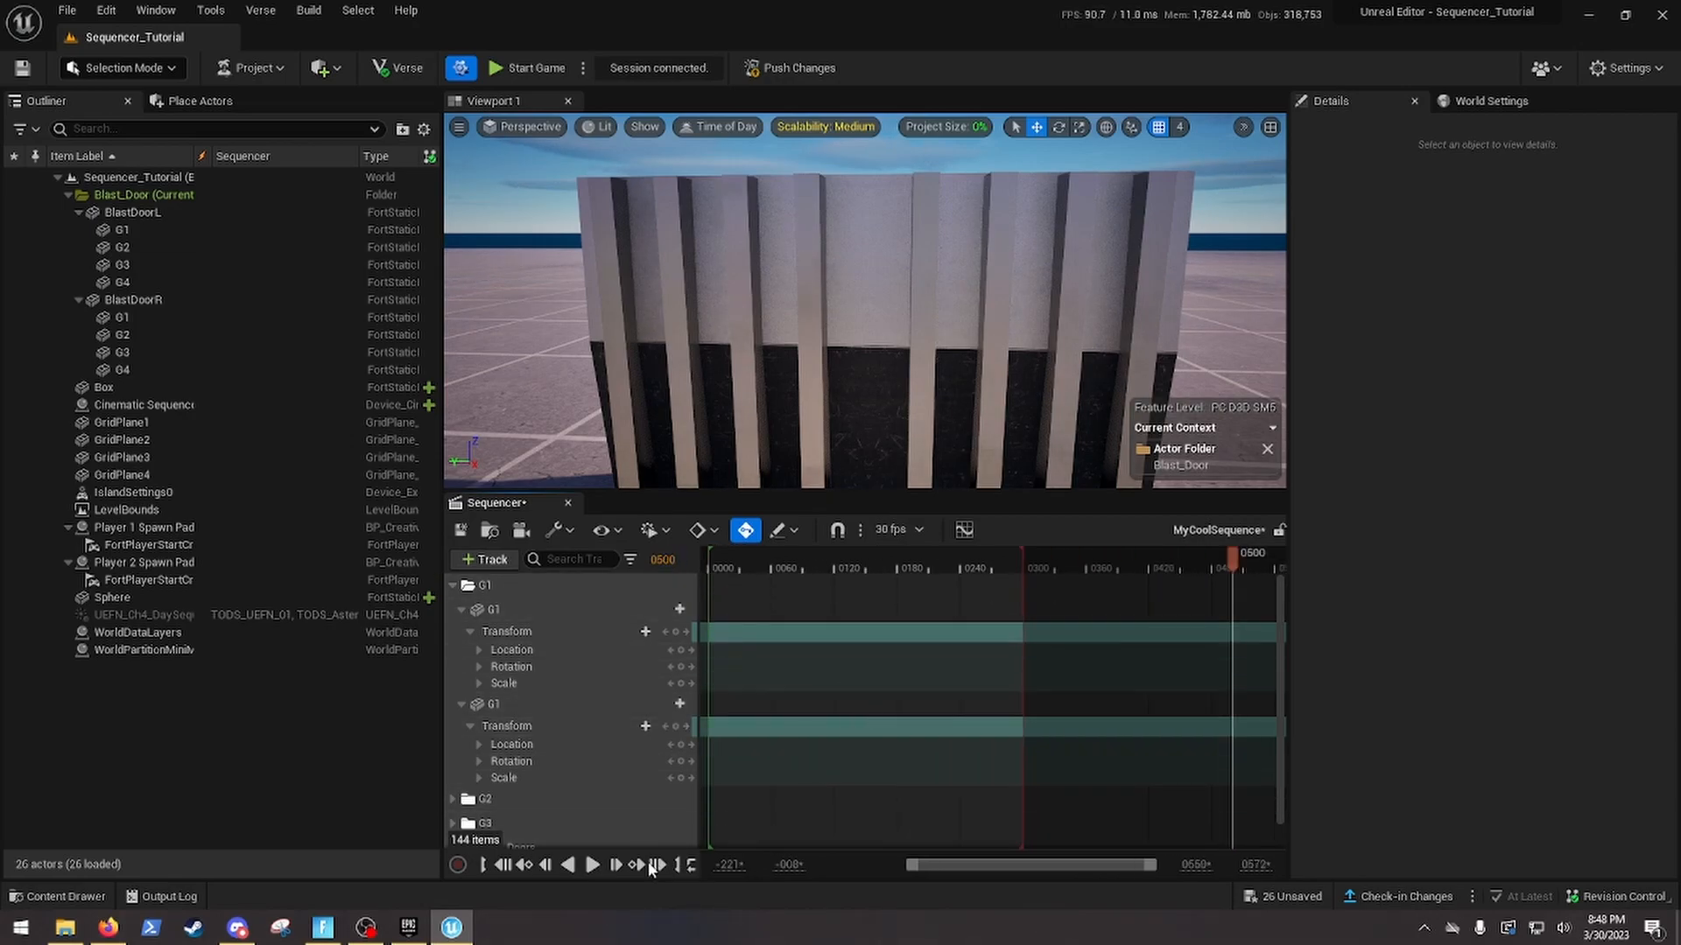
pyautogui.click(680, 865)
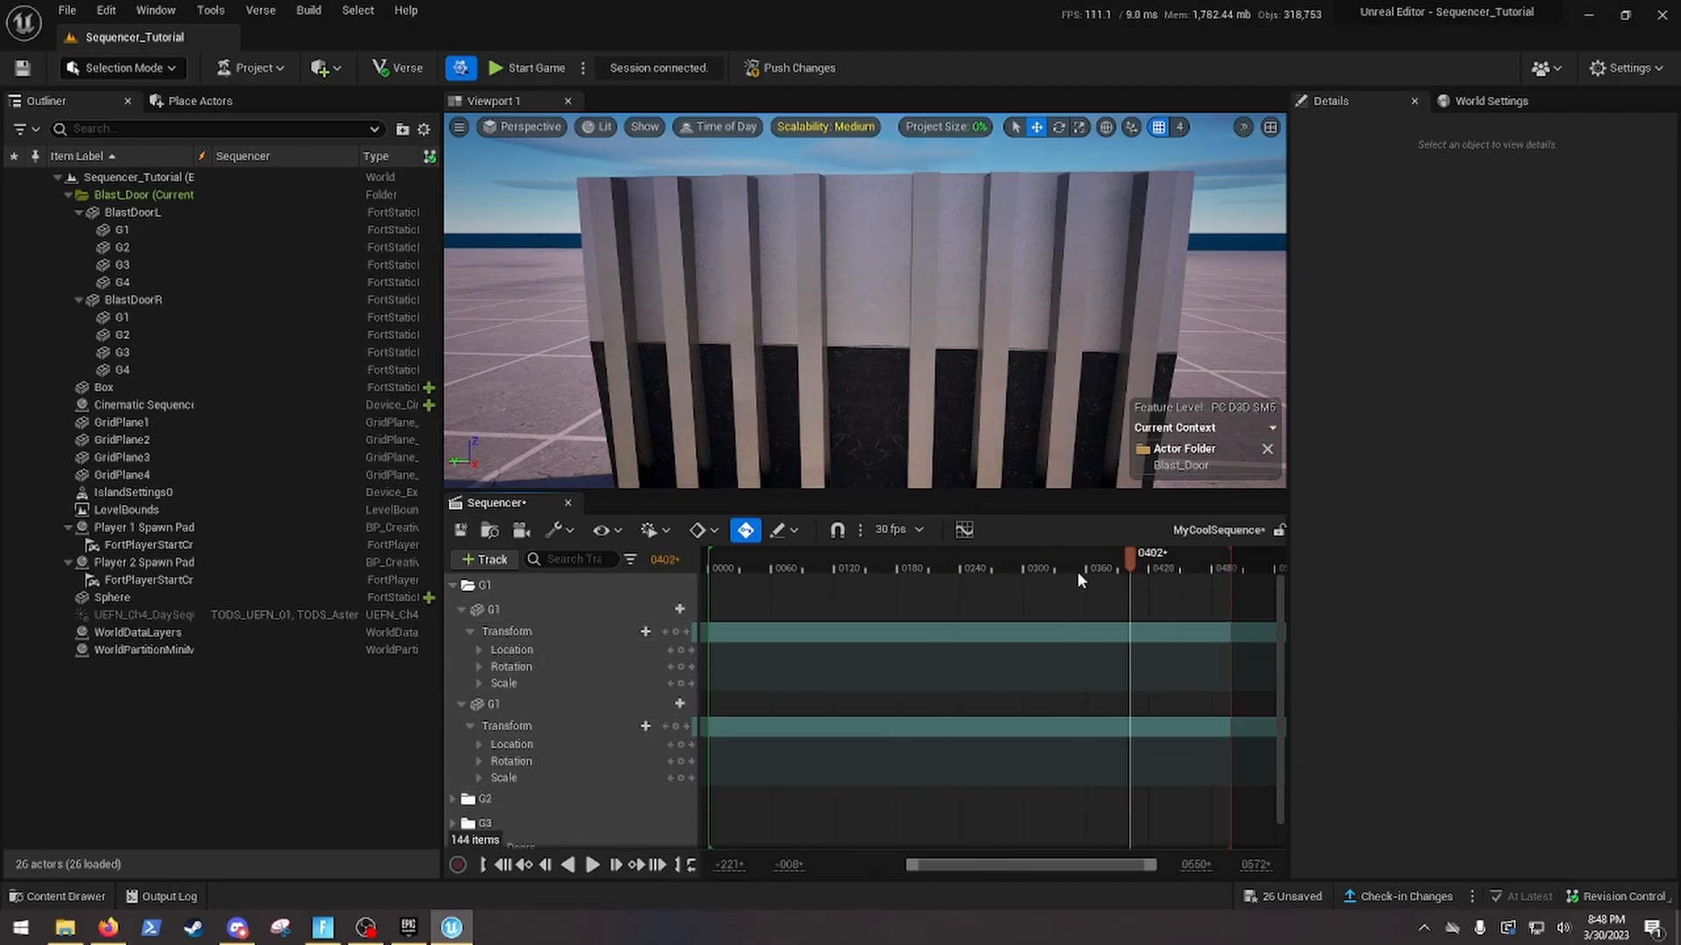
pyautogui.moveTo(722, 591); pyautogui.dragTo(707, 590)
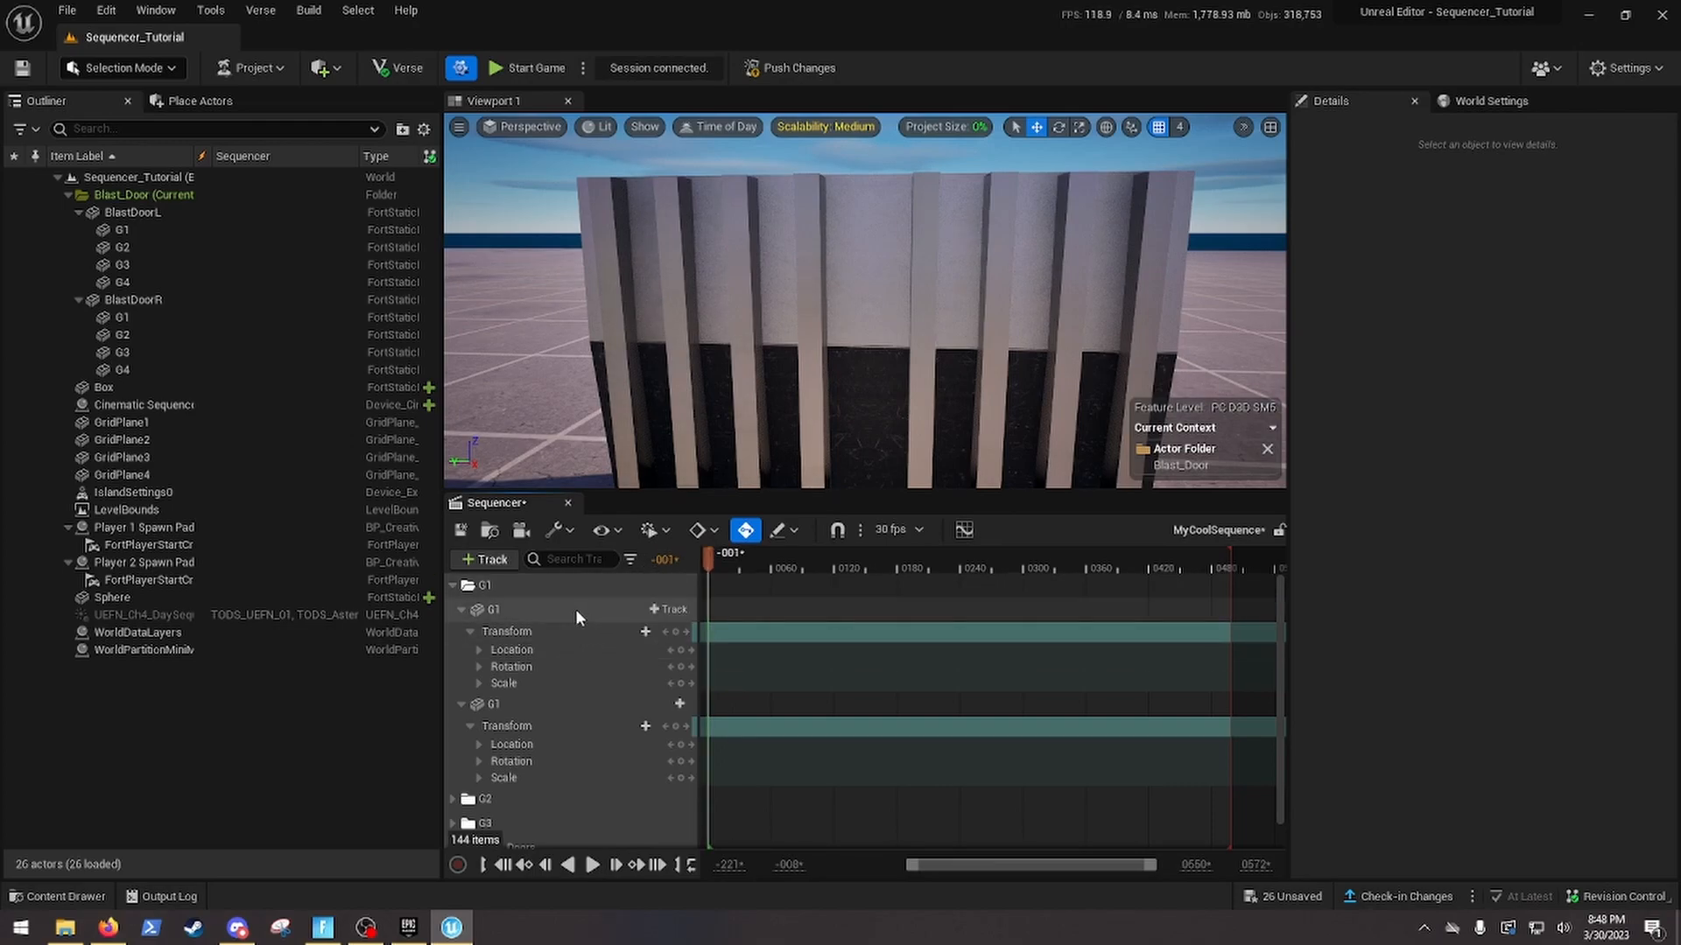
# Examine the Location channels of the first G1 track and the arrangement of the door's bars
pyautogui.click(477, 650)
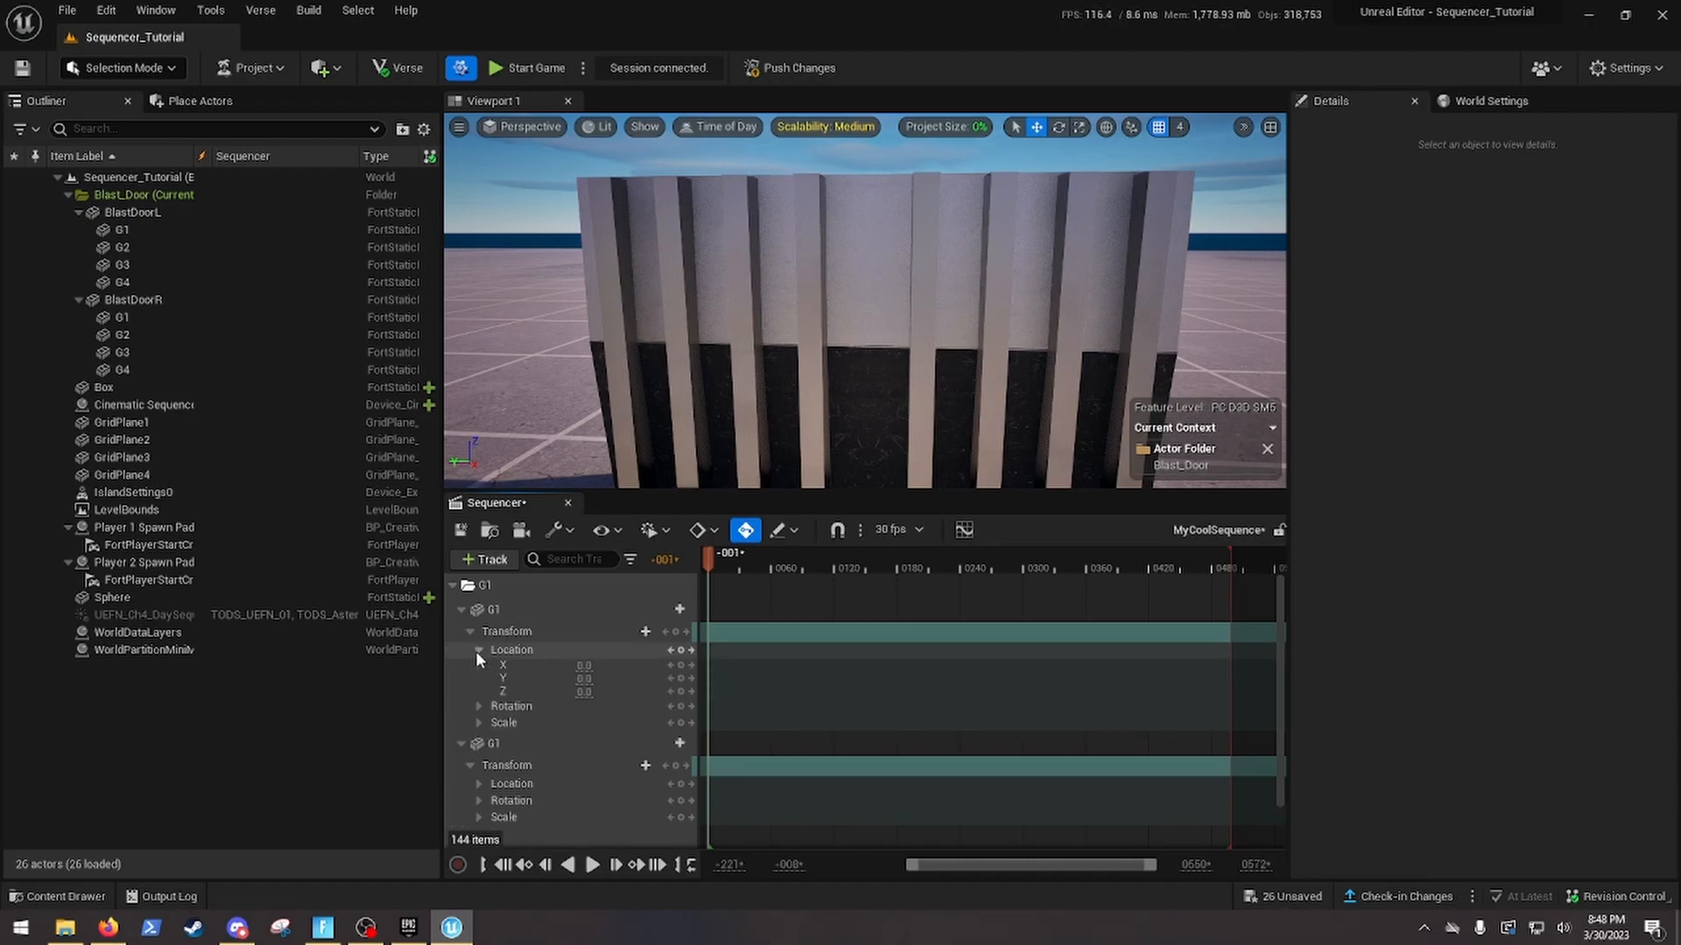
pyautogui.moveTo(787, 367); pyautogui.dragTo(775, 368, button='right')
pyautogui.press('w')
pyautogui.press('s')
pyautogui.moveTo(937, 383); pyautogui.dragTo(937, 383, button='right')
pyautogui.press('w')
pyautogui.press('s')
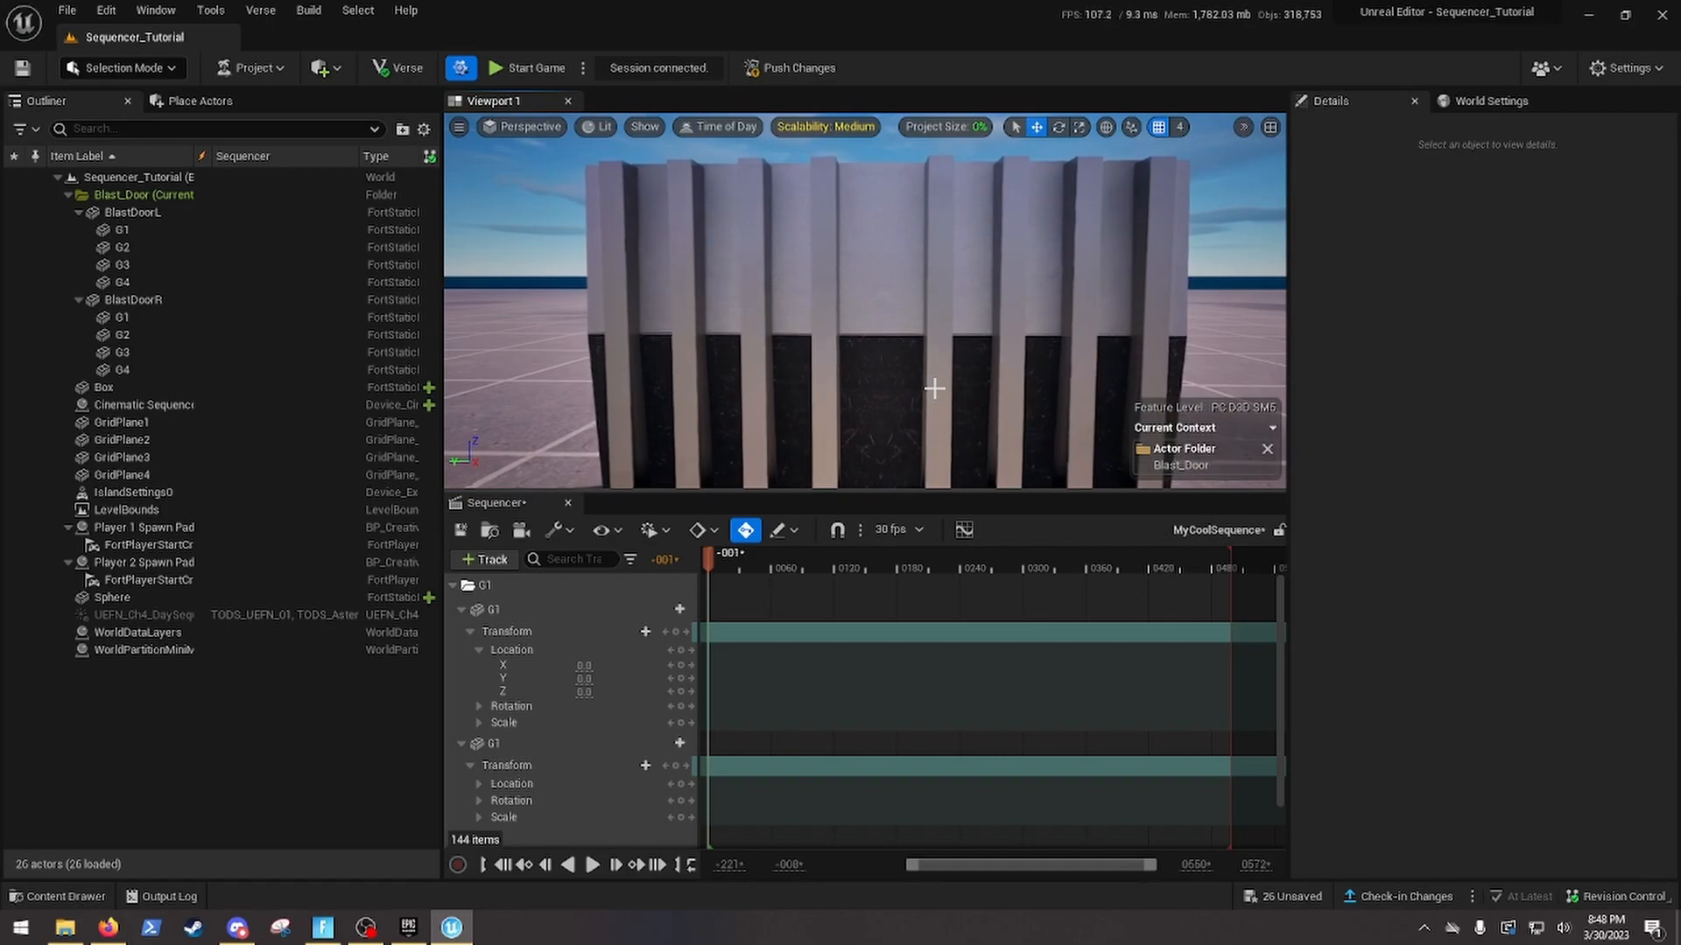
# Collapse the two G1 tracks and their folder, and expand the G4 folder
pyautogui.click(462, 608)
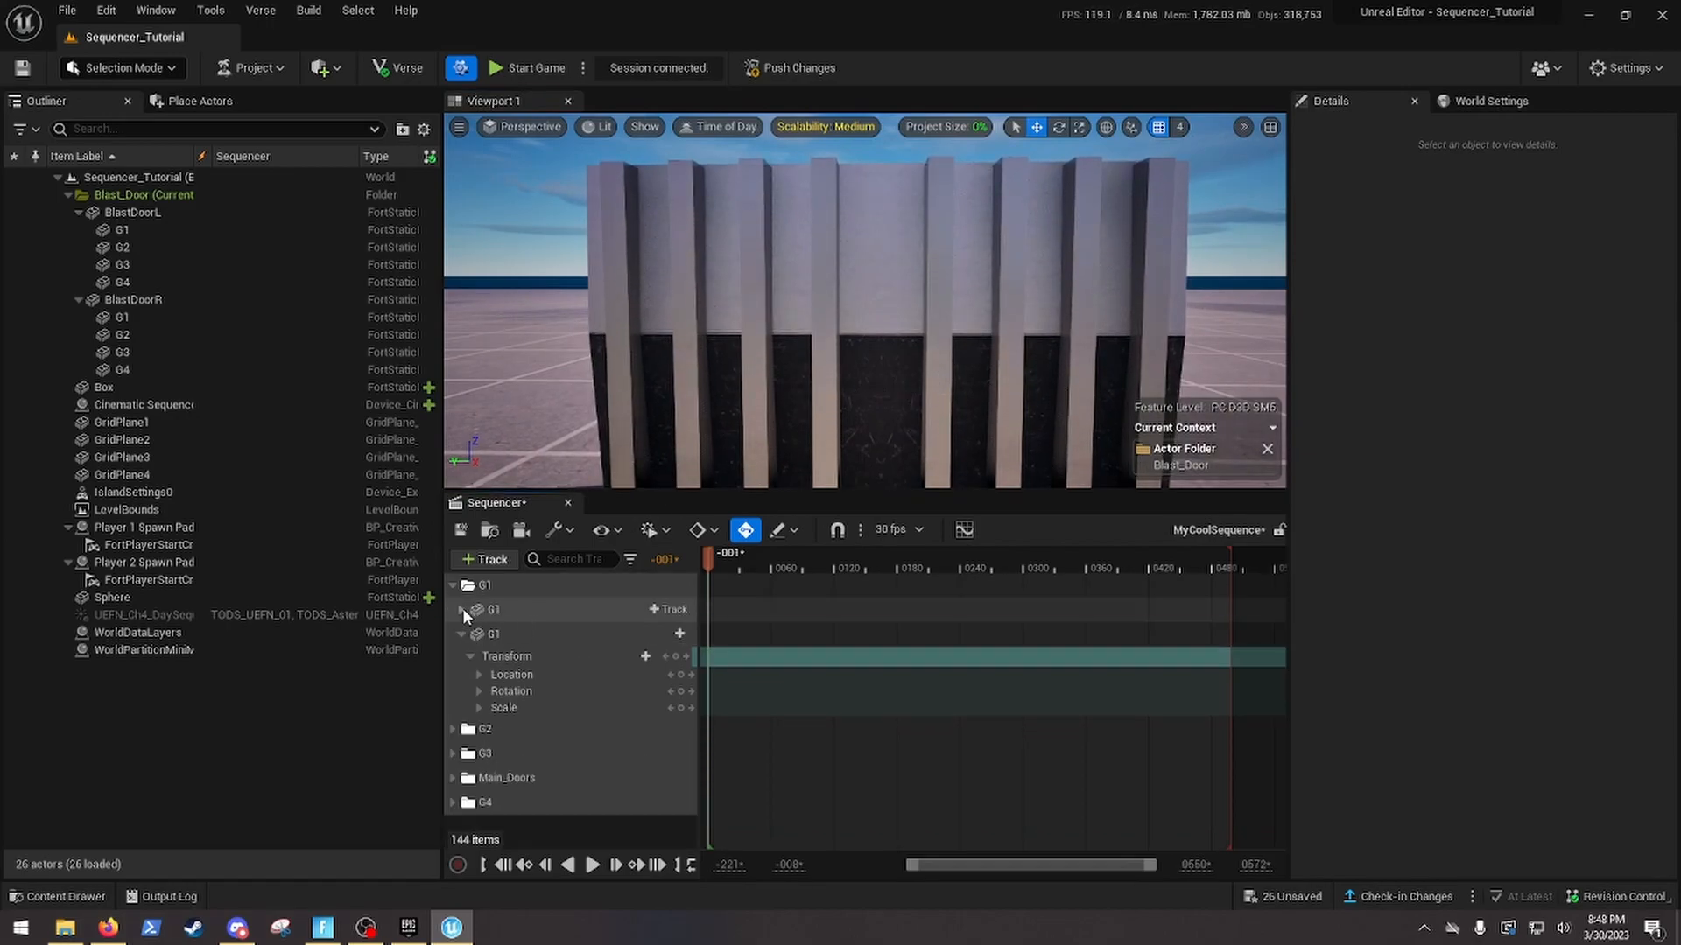
pyautogui.click(462, 633)
pyautogui.click(462, 633)
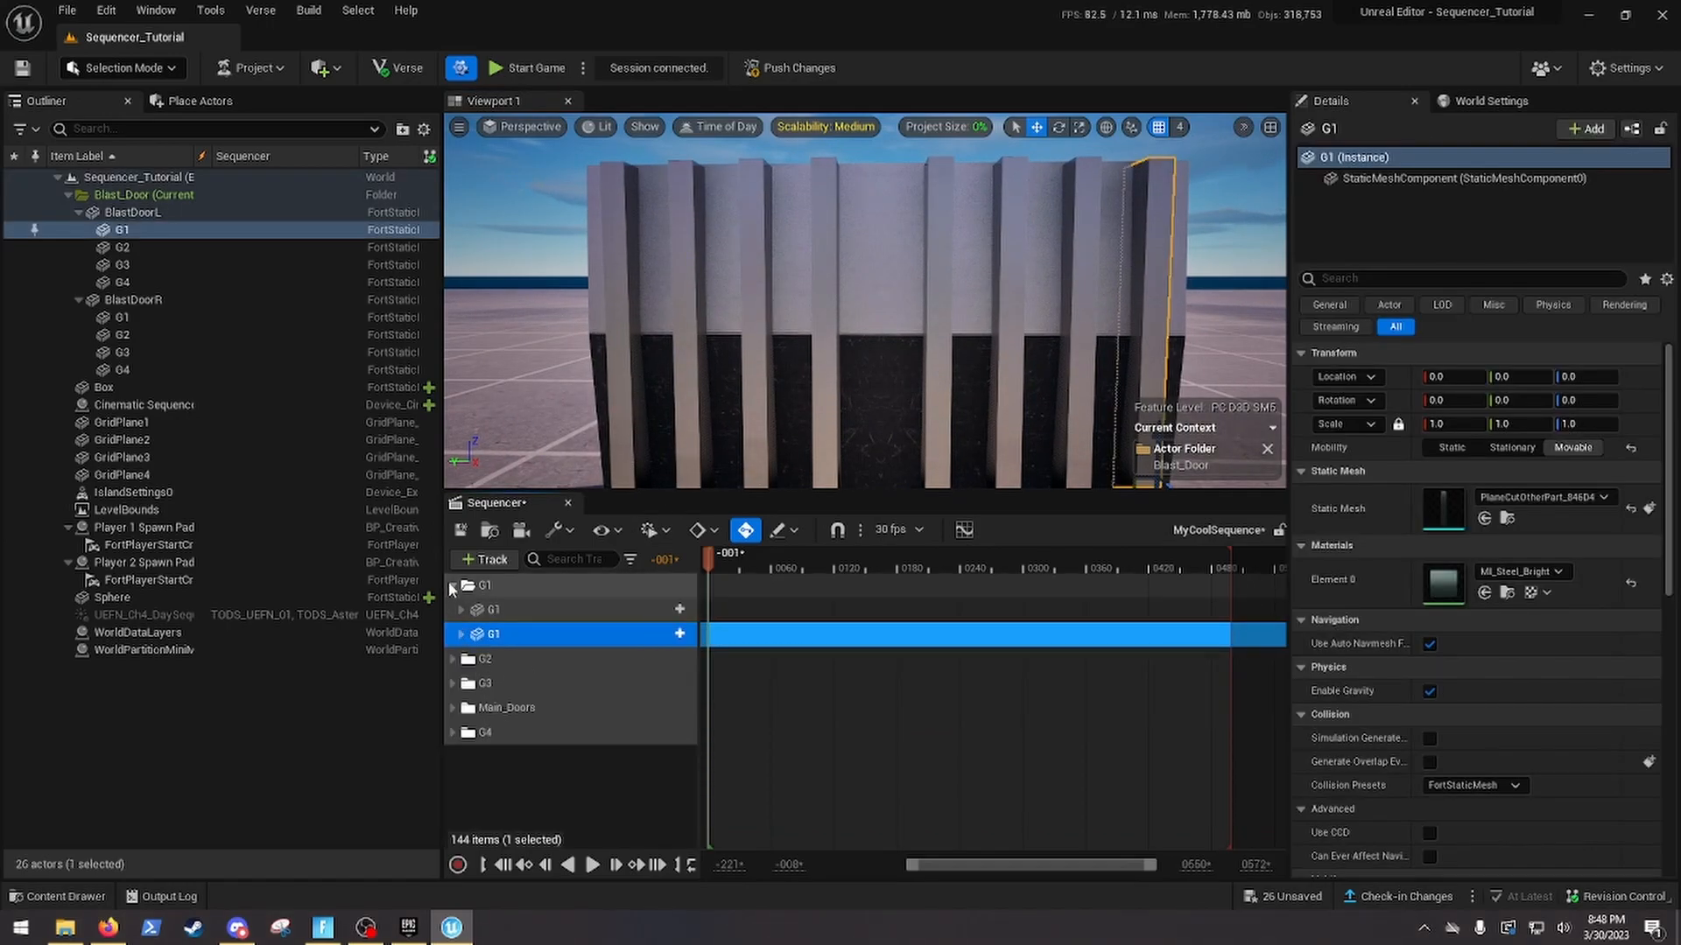
pyautogui.click(453, 585)
pyautogui.click(453, 683)
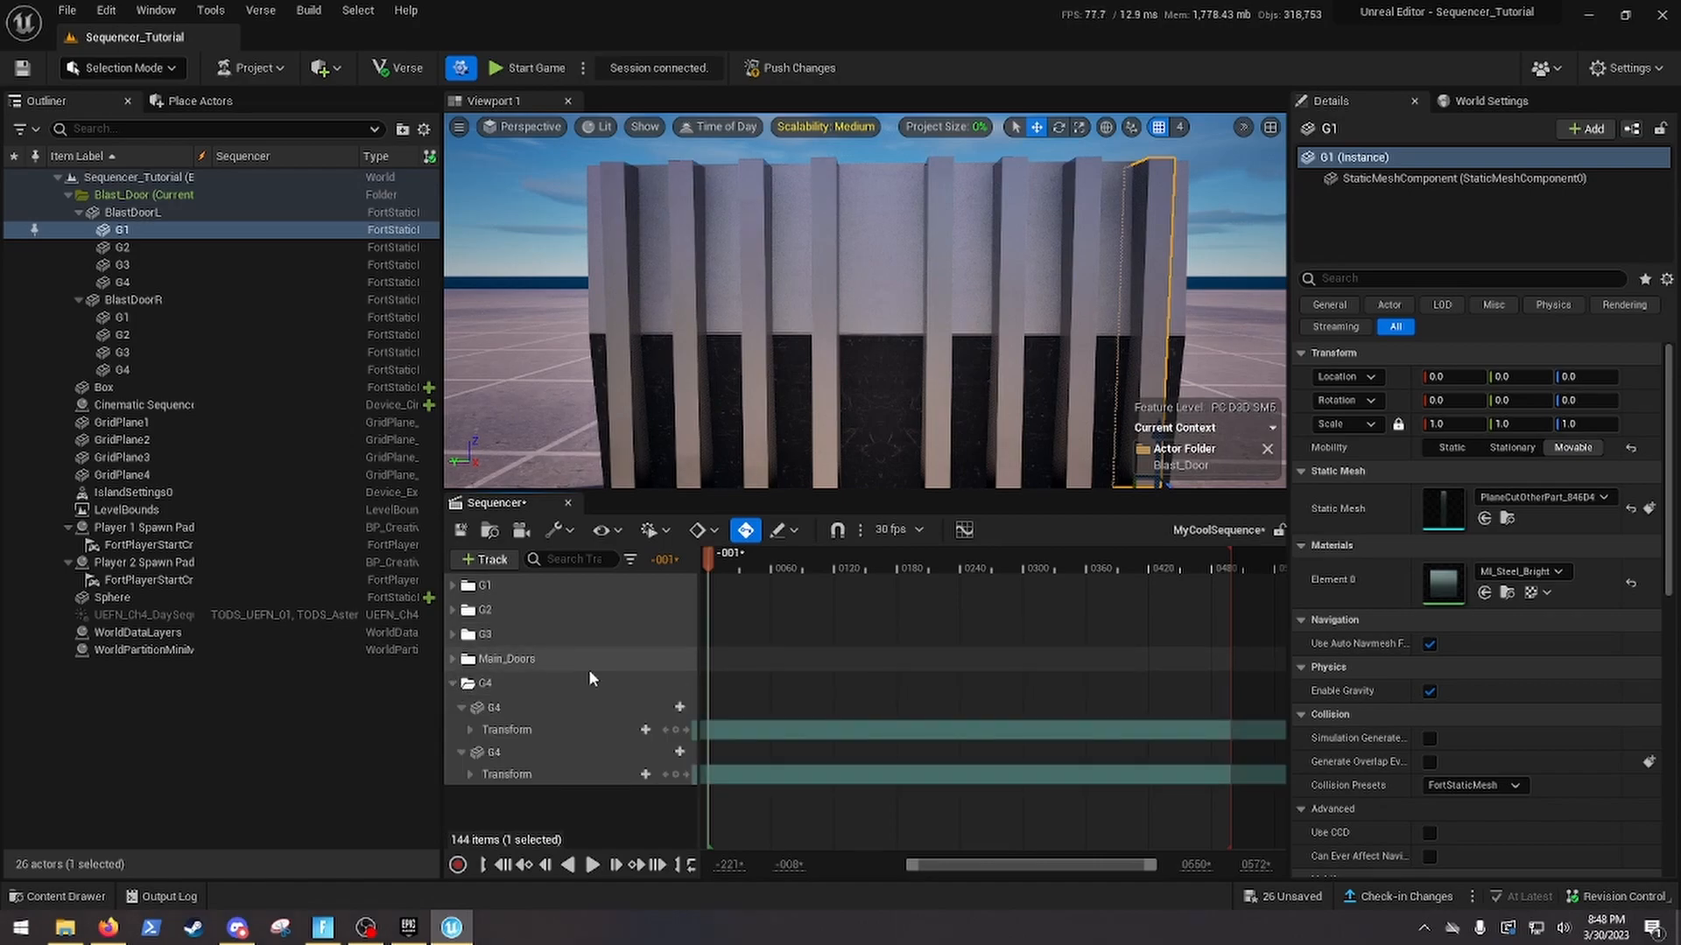
# Select each door's G4 bar in the viewport to match its track, and expand both G4 Transform tracks in an enlarged Sequencer
pyautogui.click(941, 306)
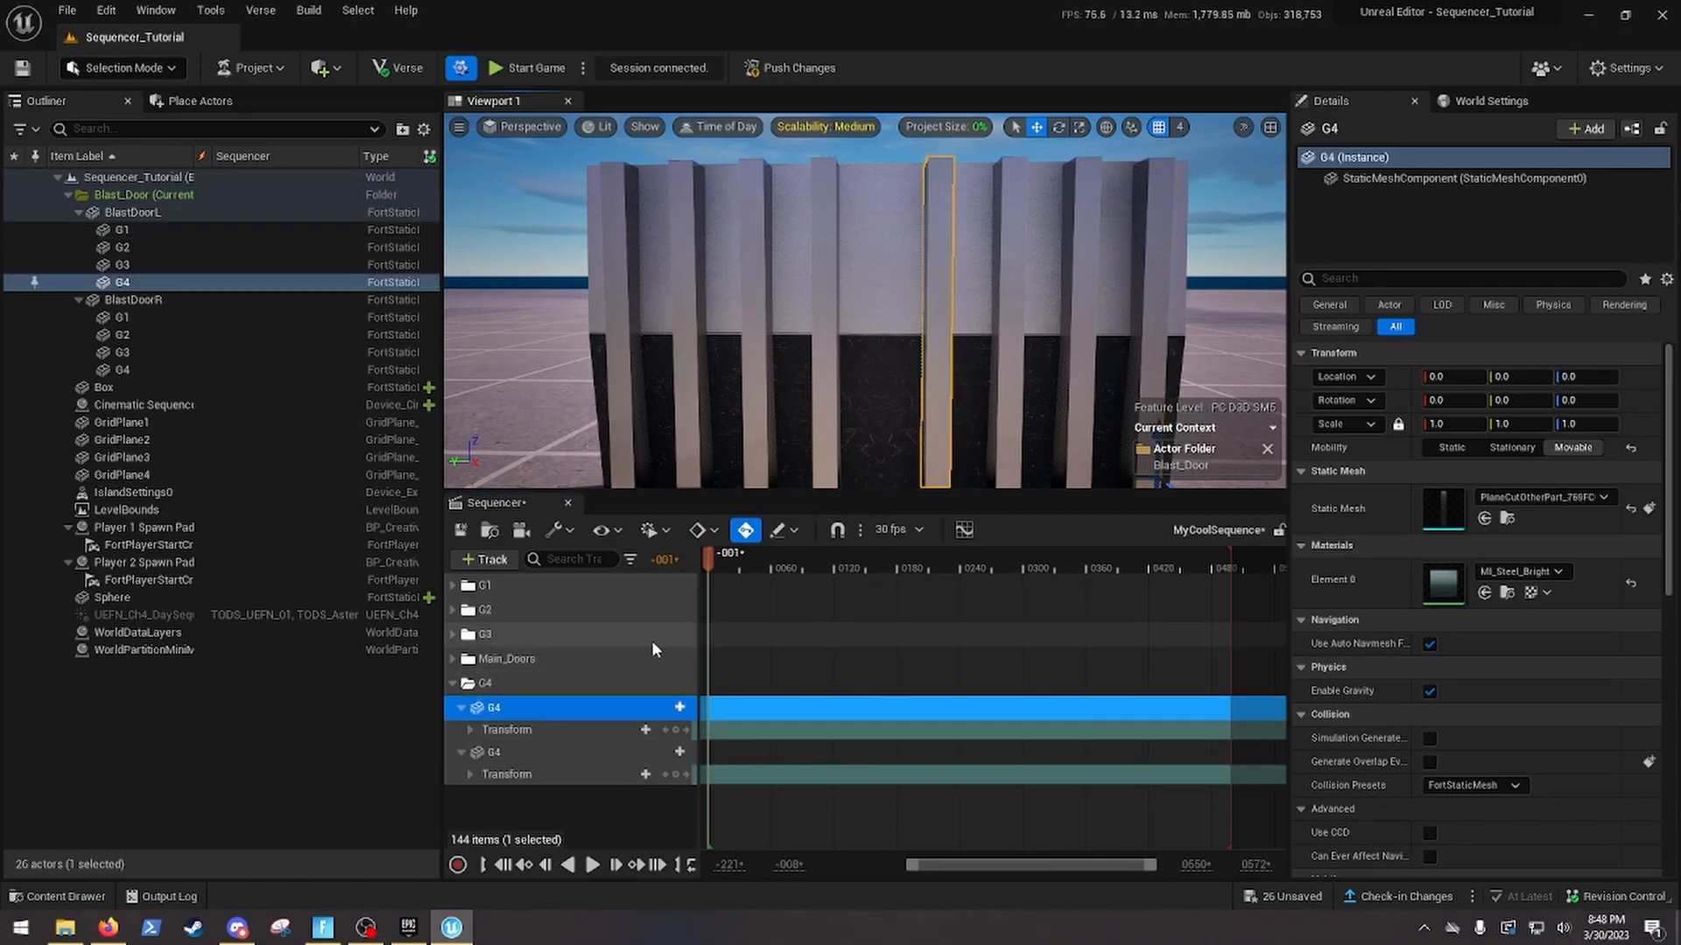
pyautogui.click(832, 289)
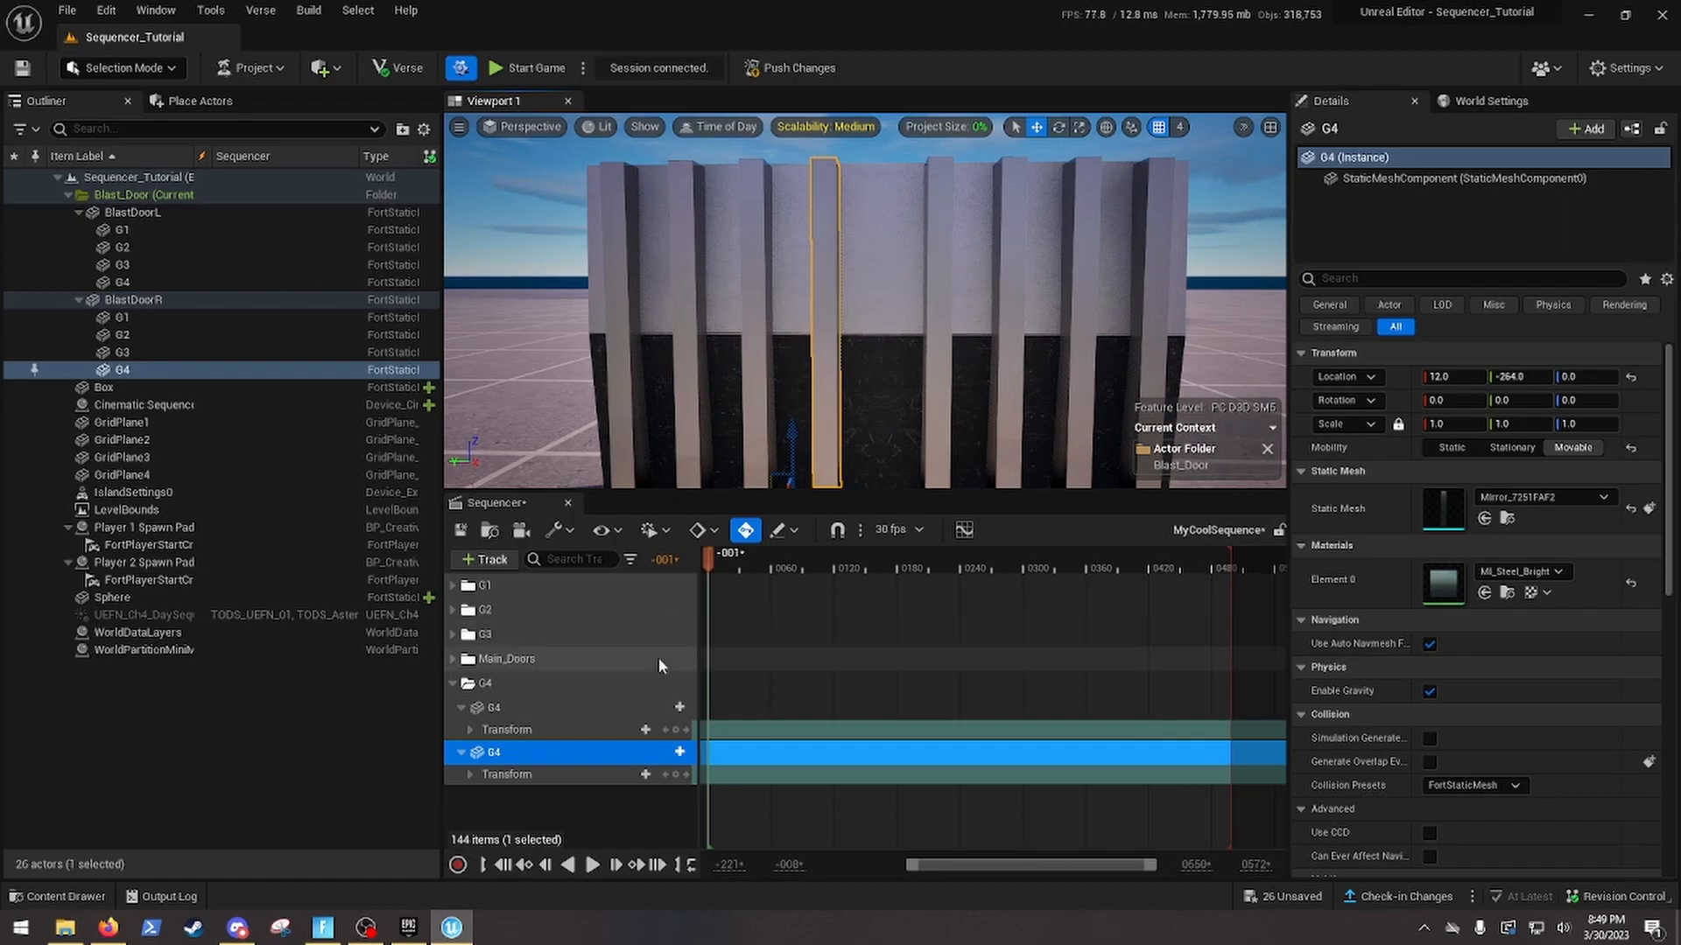
pyautogui.click(472, 730)
pyautogui.click(471, 823)
pyautogui.scroll(-2, 488, 823)
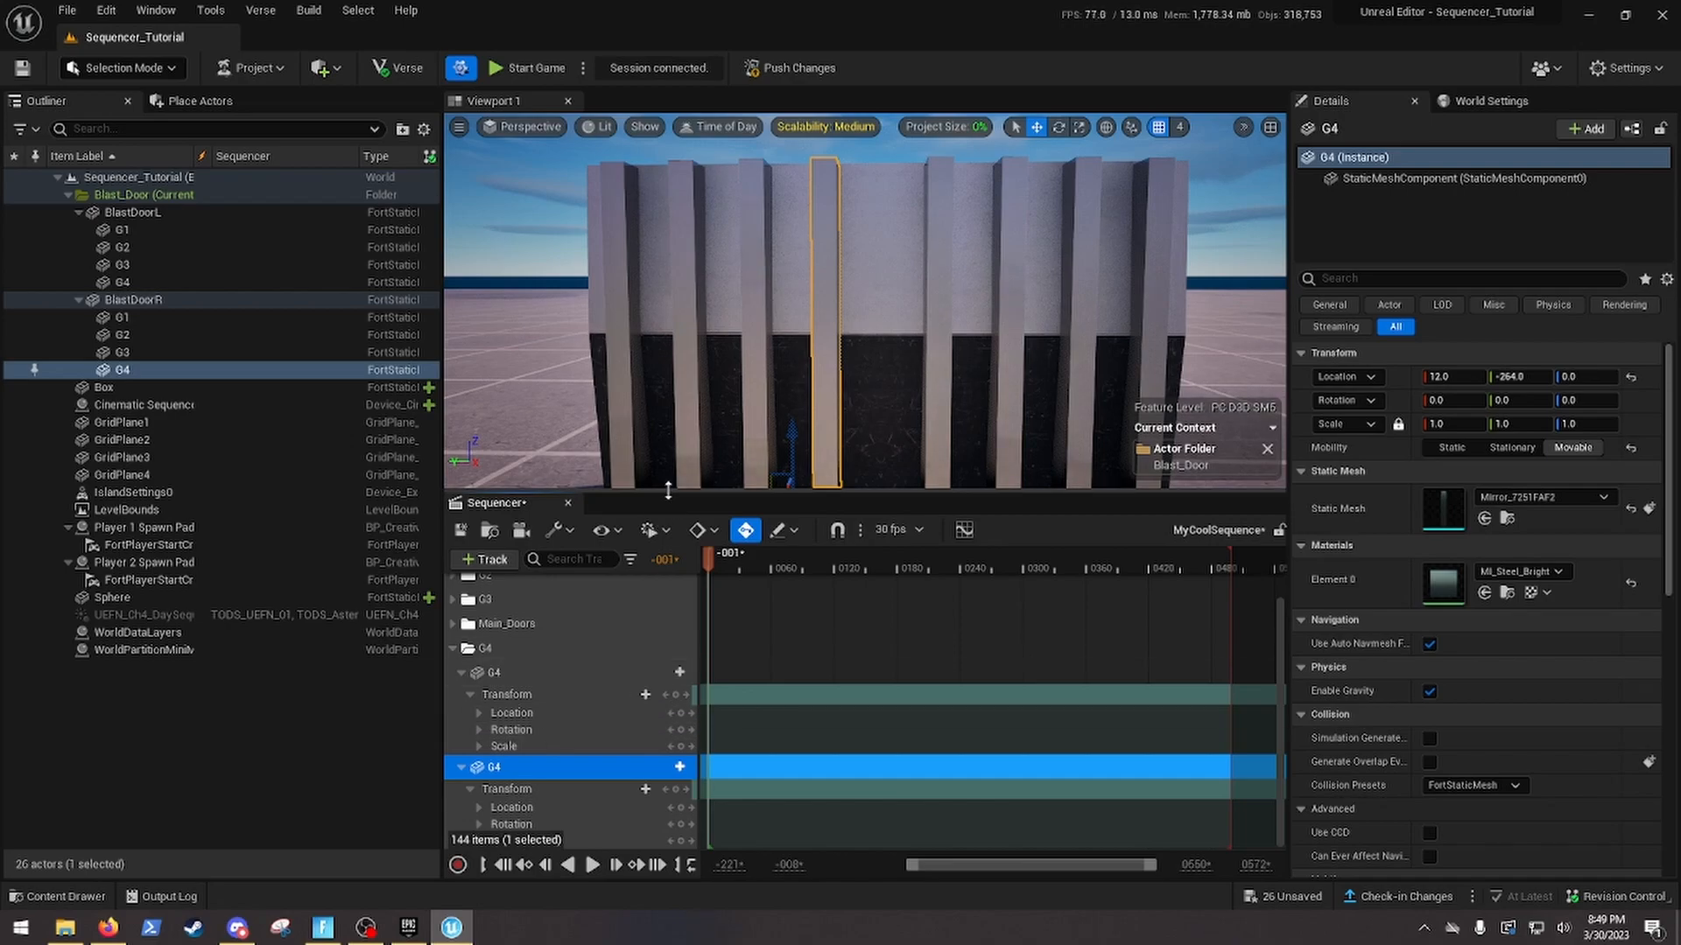
pyautogui.moveTo(665, 492); pyautogui.dragTo(665, 363)
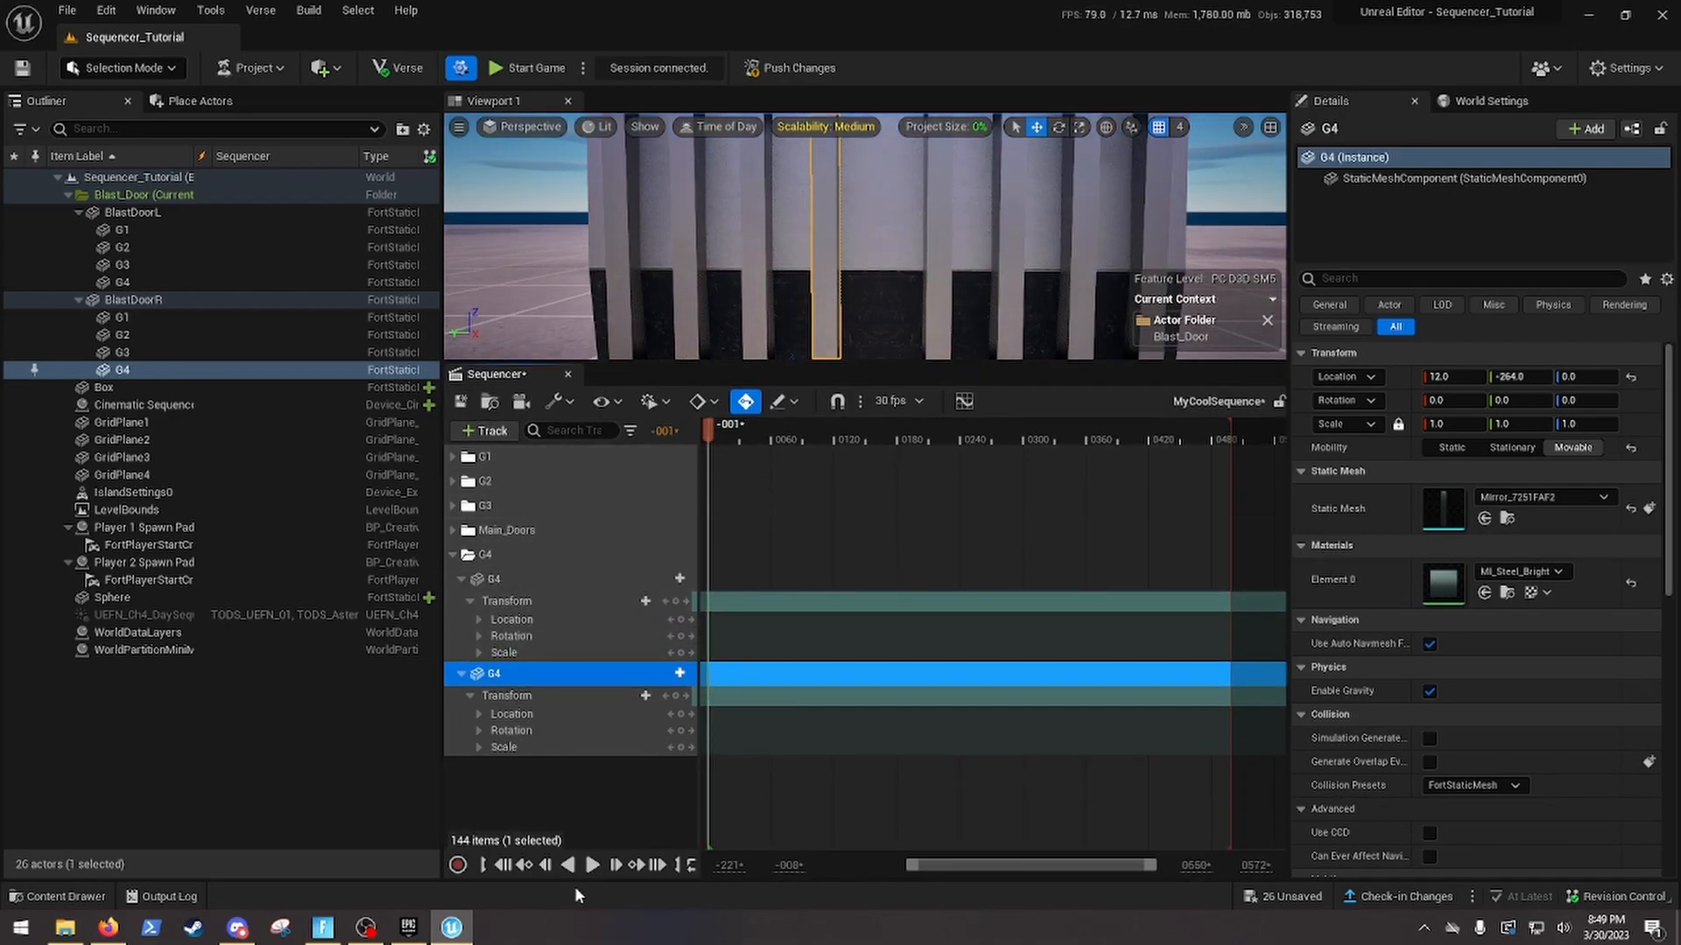
# Expand the Location channels of both G4 tracks and key their Z location at frame 0
pyautogui.click(503, 865)
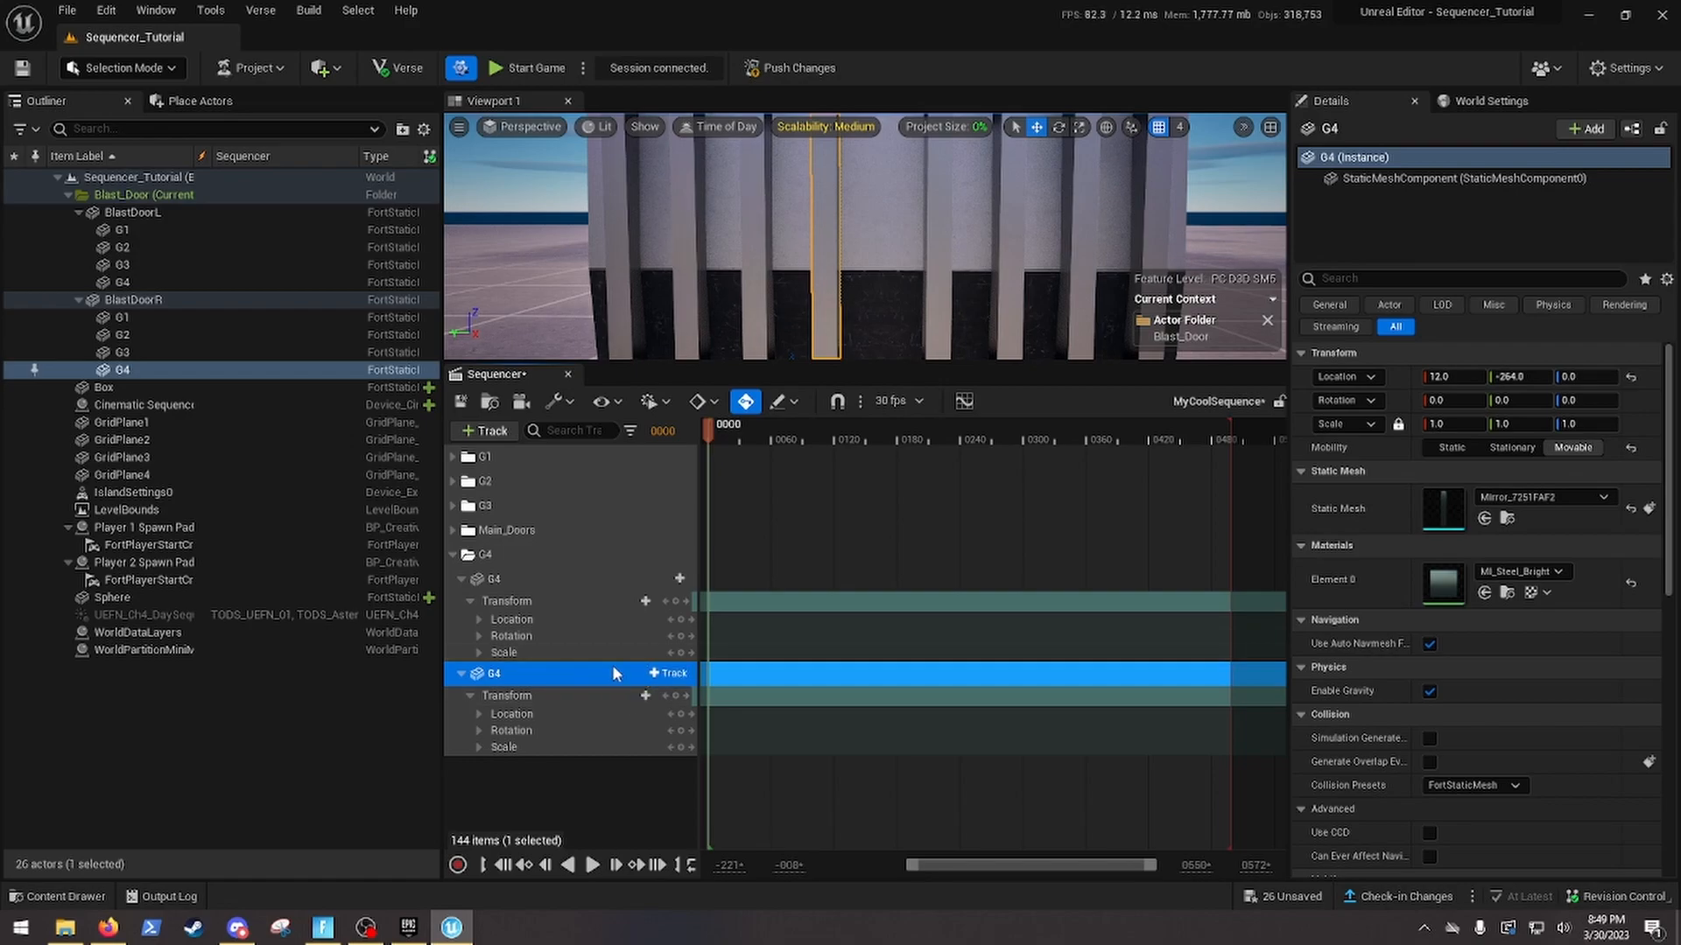
pyautogui.click(478, 653)
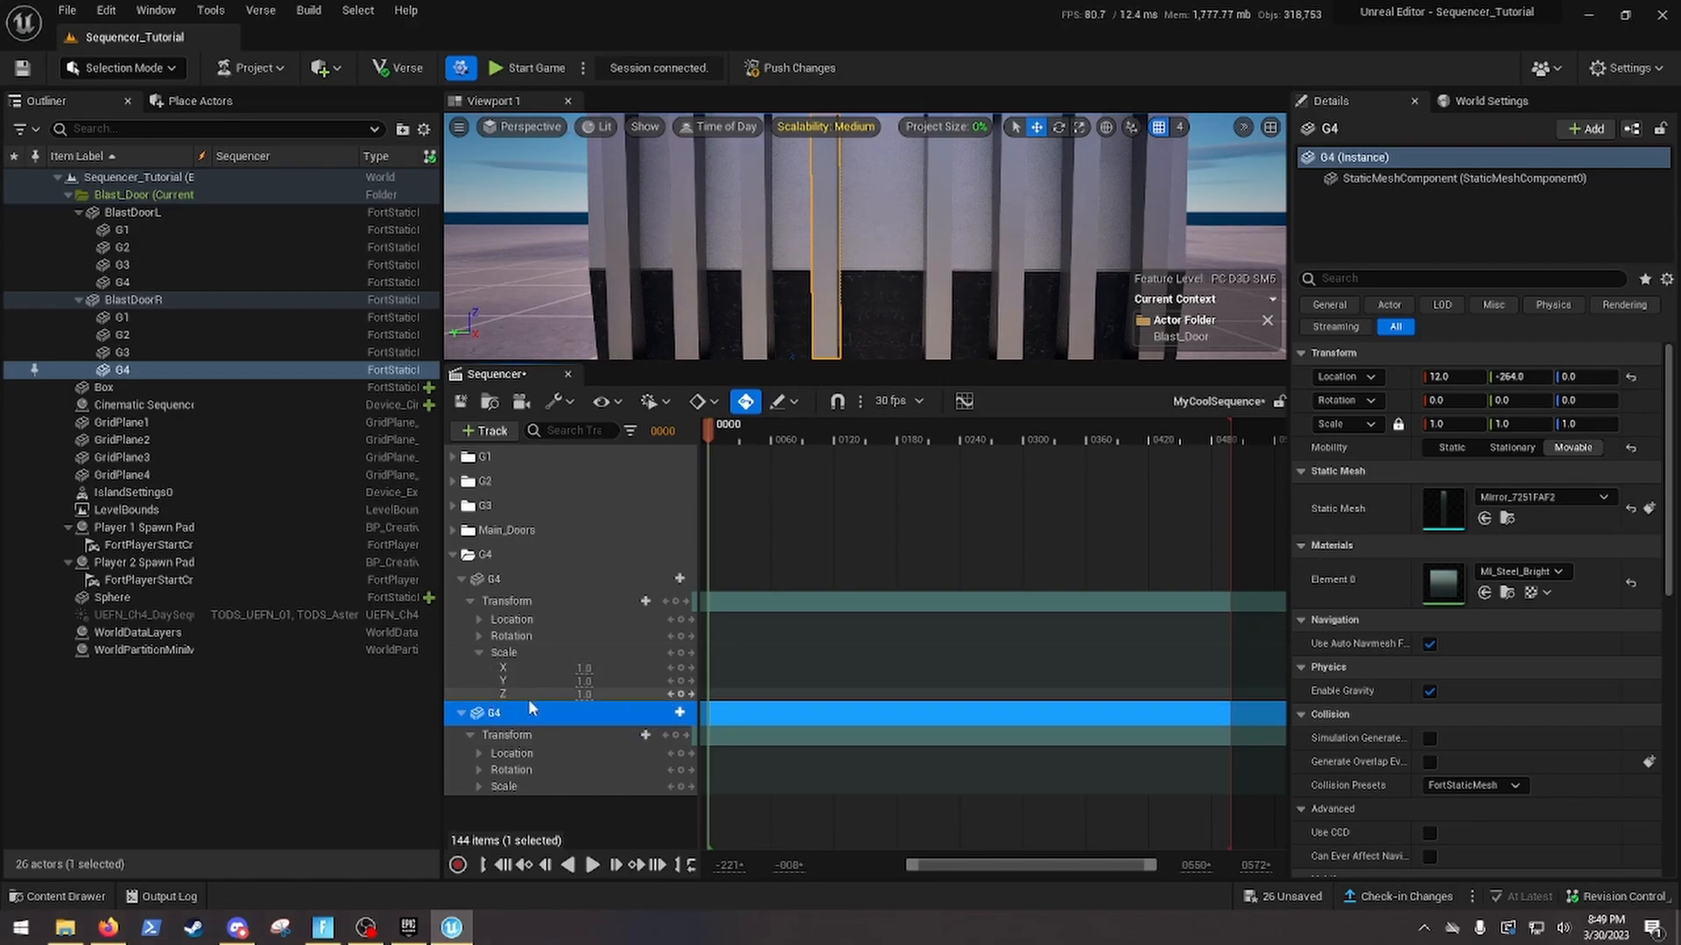
pyautogui.click(476, 633)
pyautogui.click(478, 652)
pyautogui.click(482, 624)
pyautogui.click(479, 619)
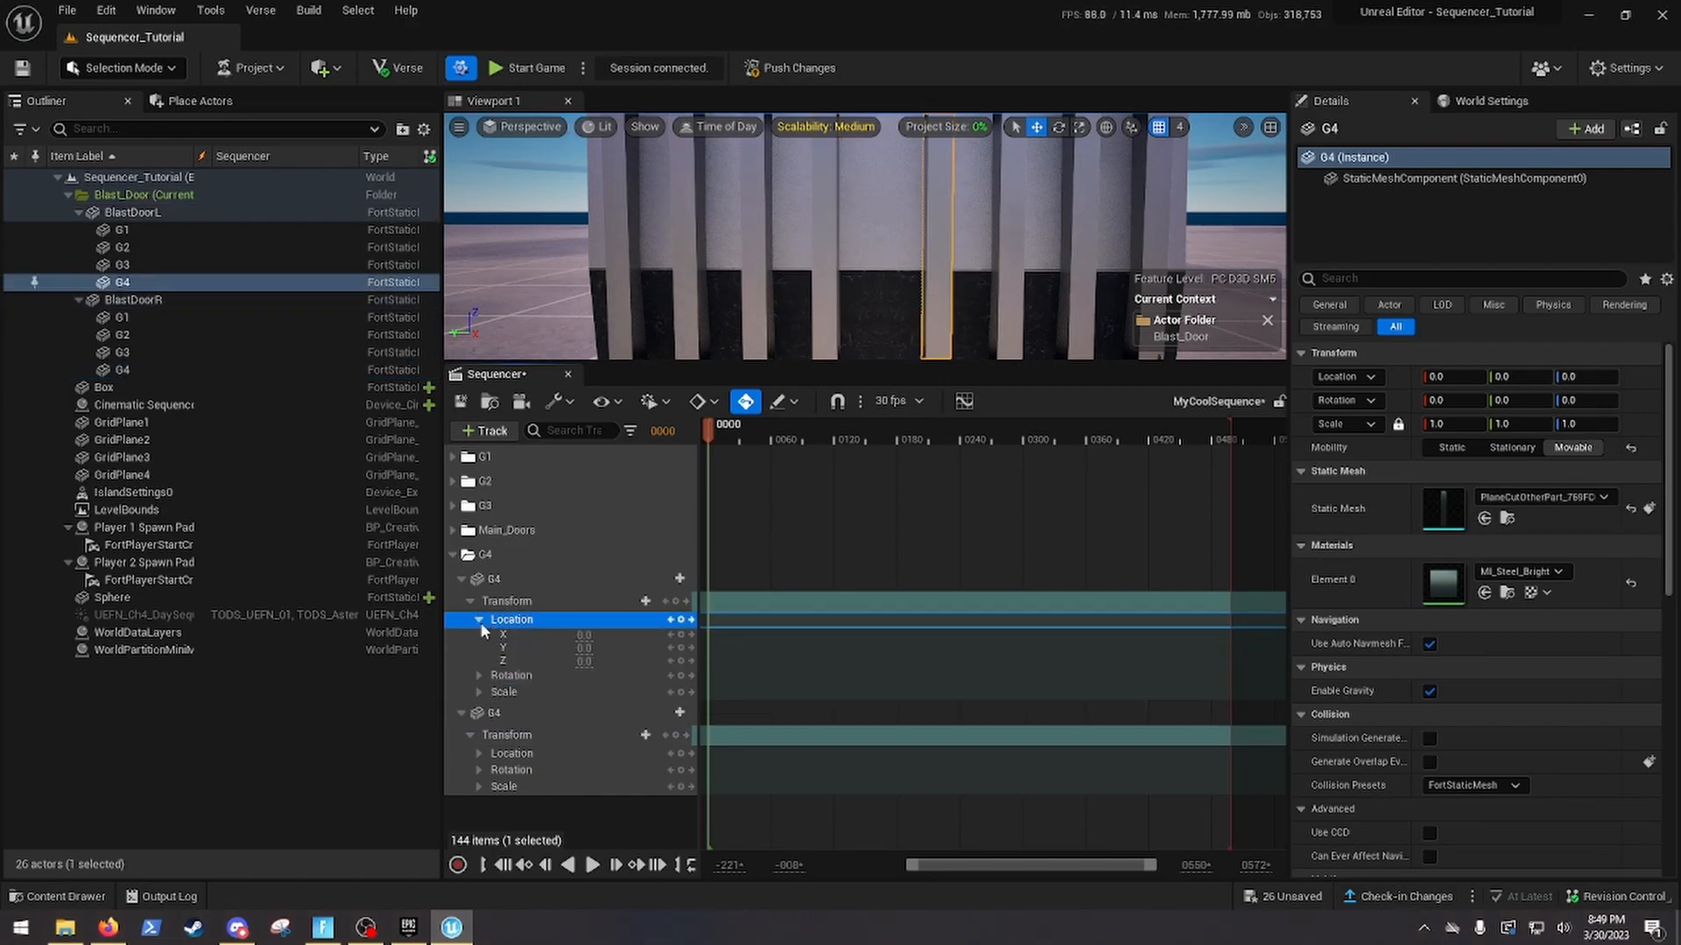
pyautogui.click(479, 753)
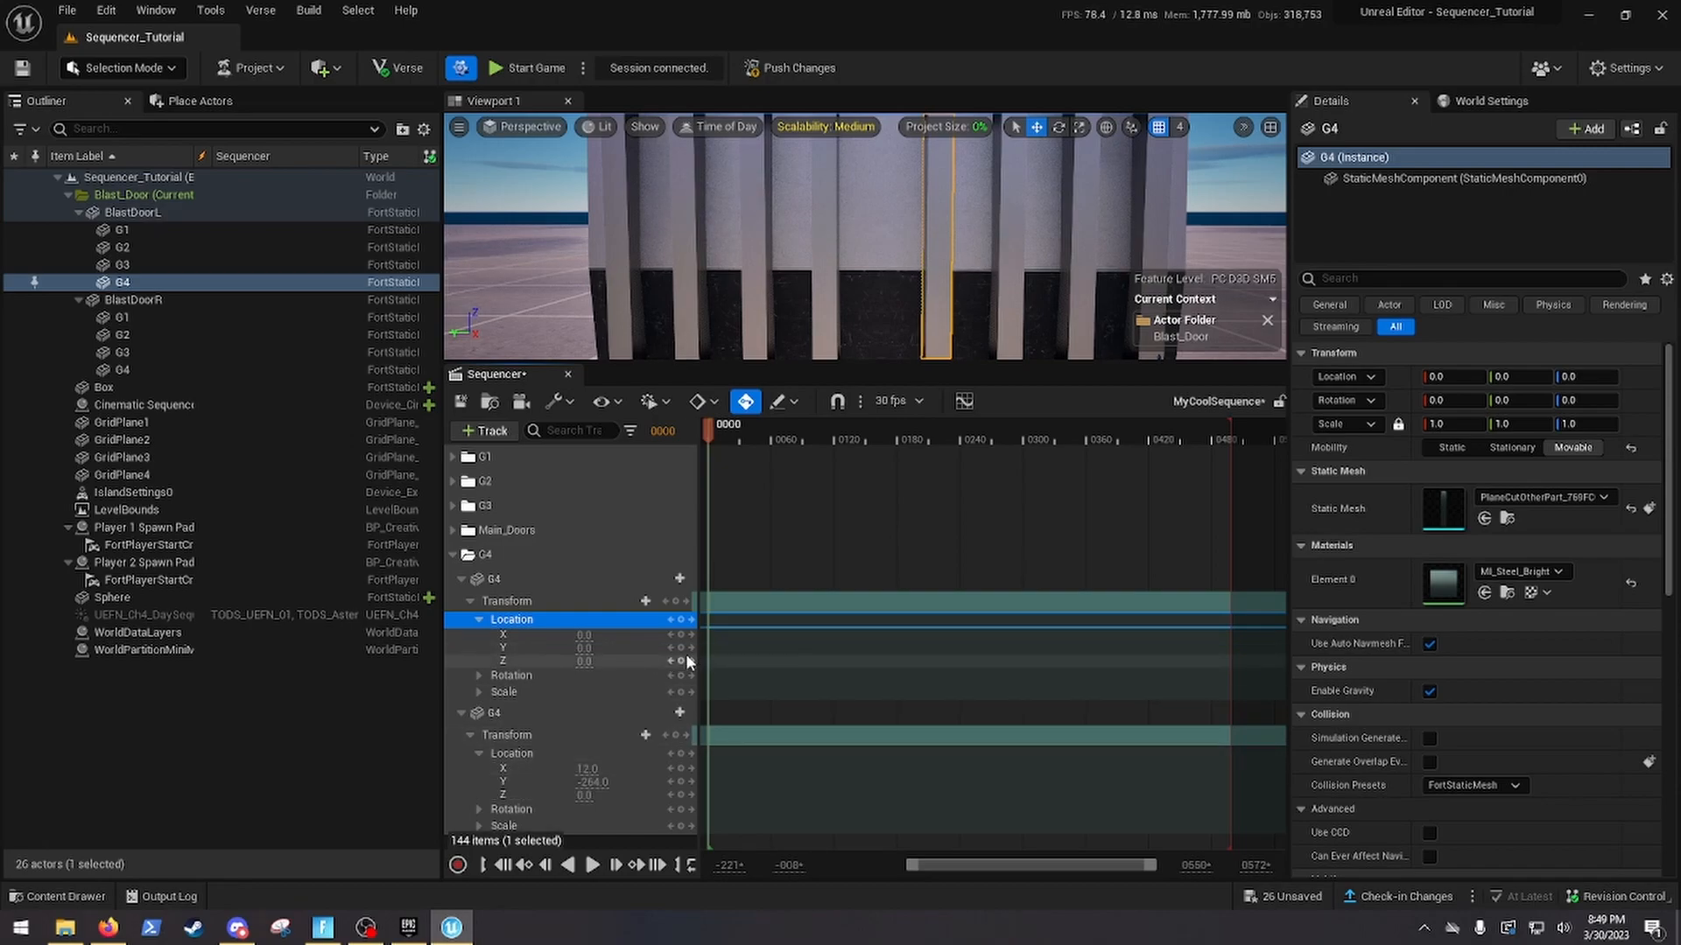
pyautogui.click(681, 795)
# Move the playhead to frame 6
pyautogui.moveTo(814, 262)
pyautogui.mouseDown(button='right')
pyautogui.moveTo(770, 273)
pyautogui.moveTo(795, 265)
pyautogui.mouseUp(button='right')
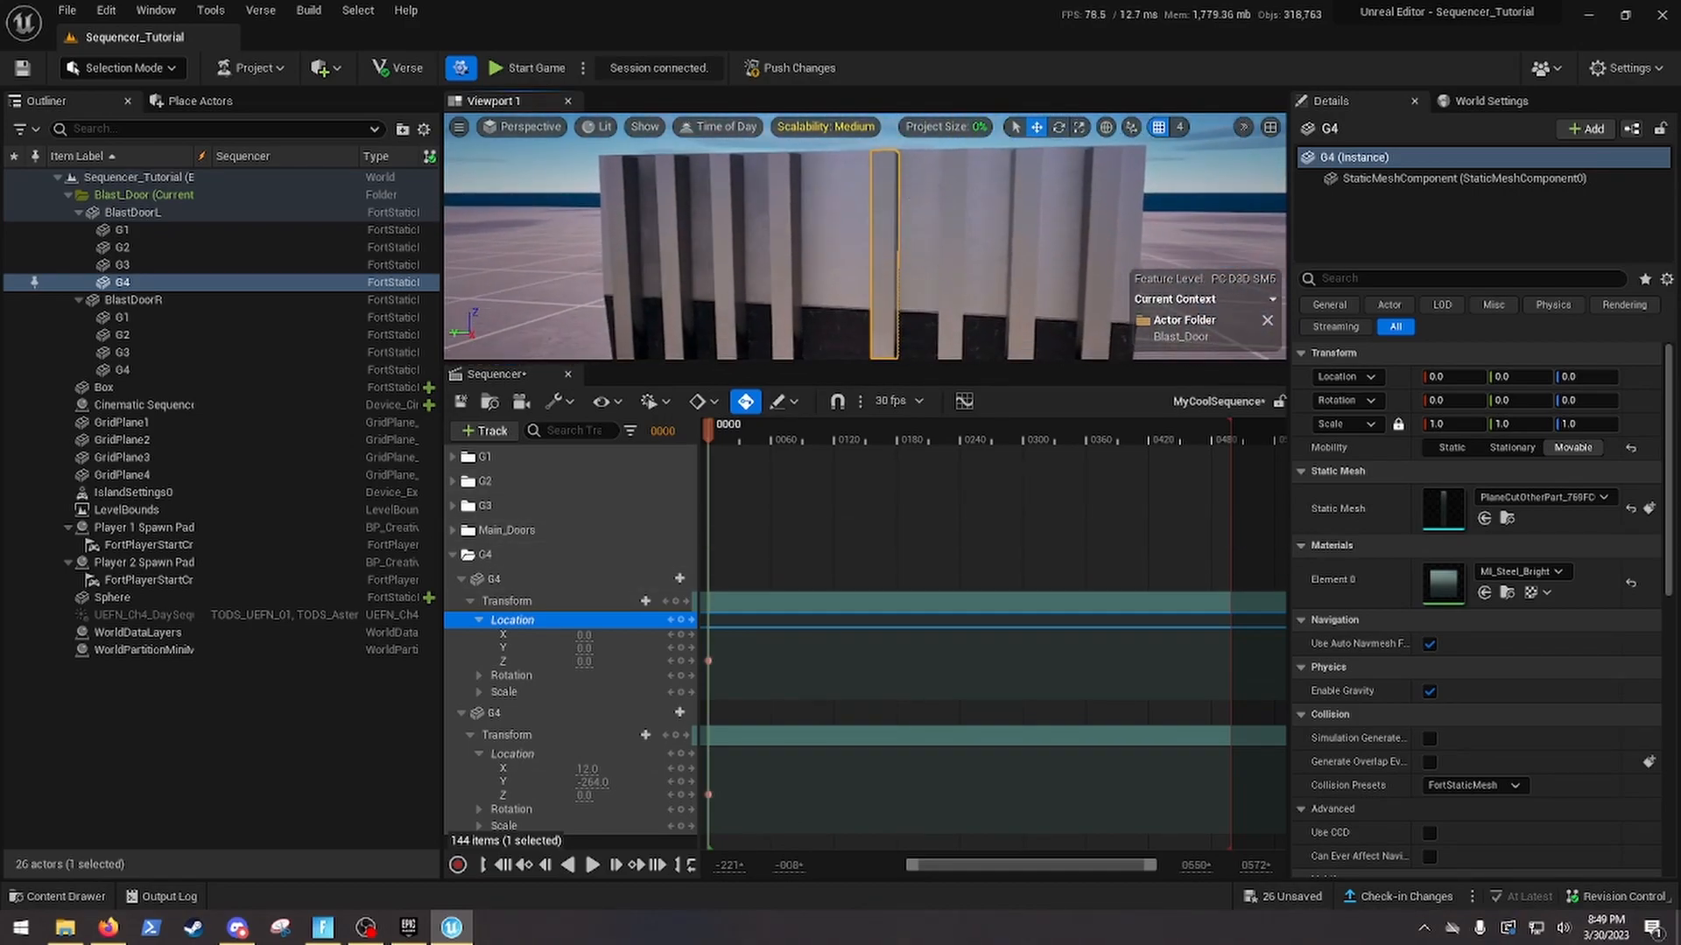
pyautogui.click(663, 430)
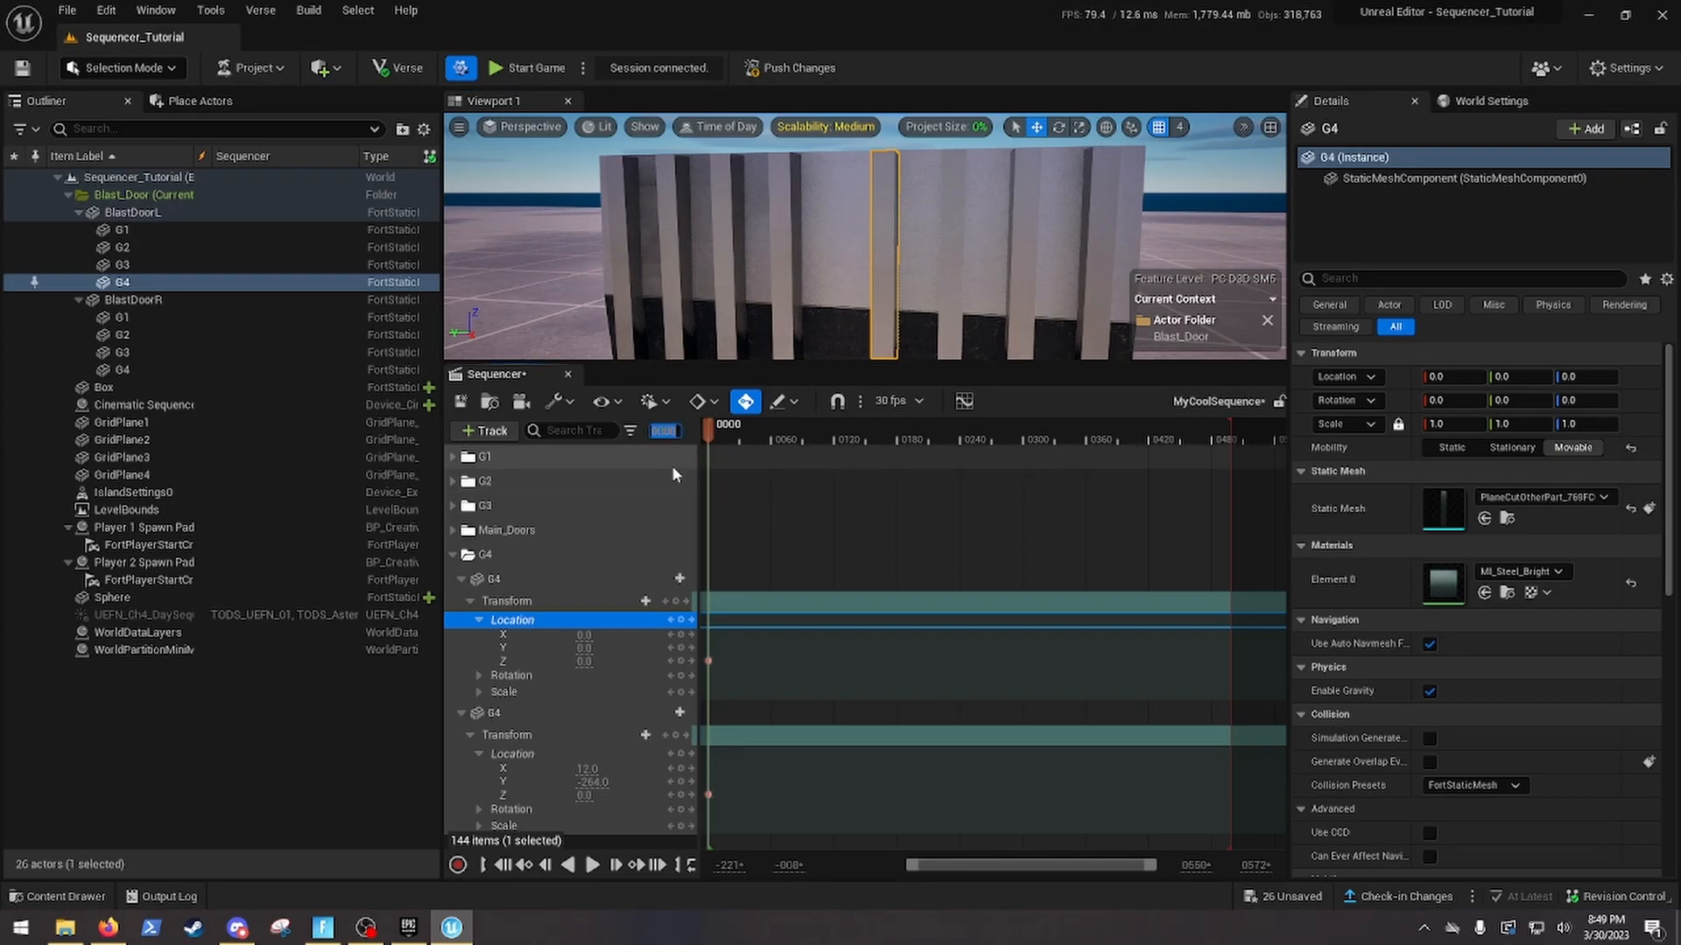
pyautogui.write('6')
pyautogui.press('Return')
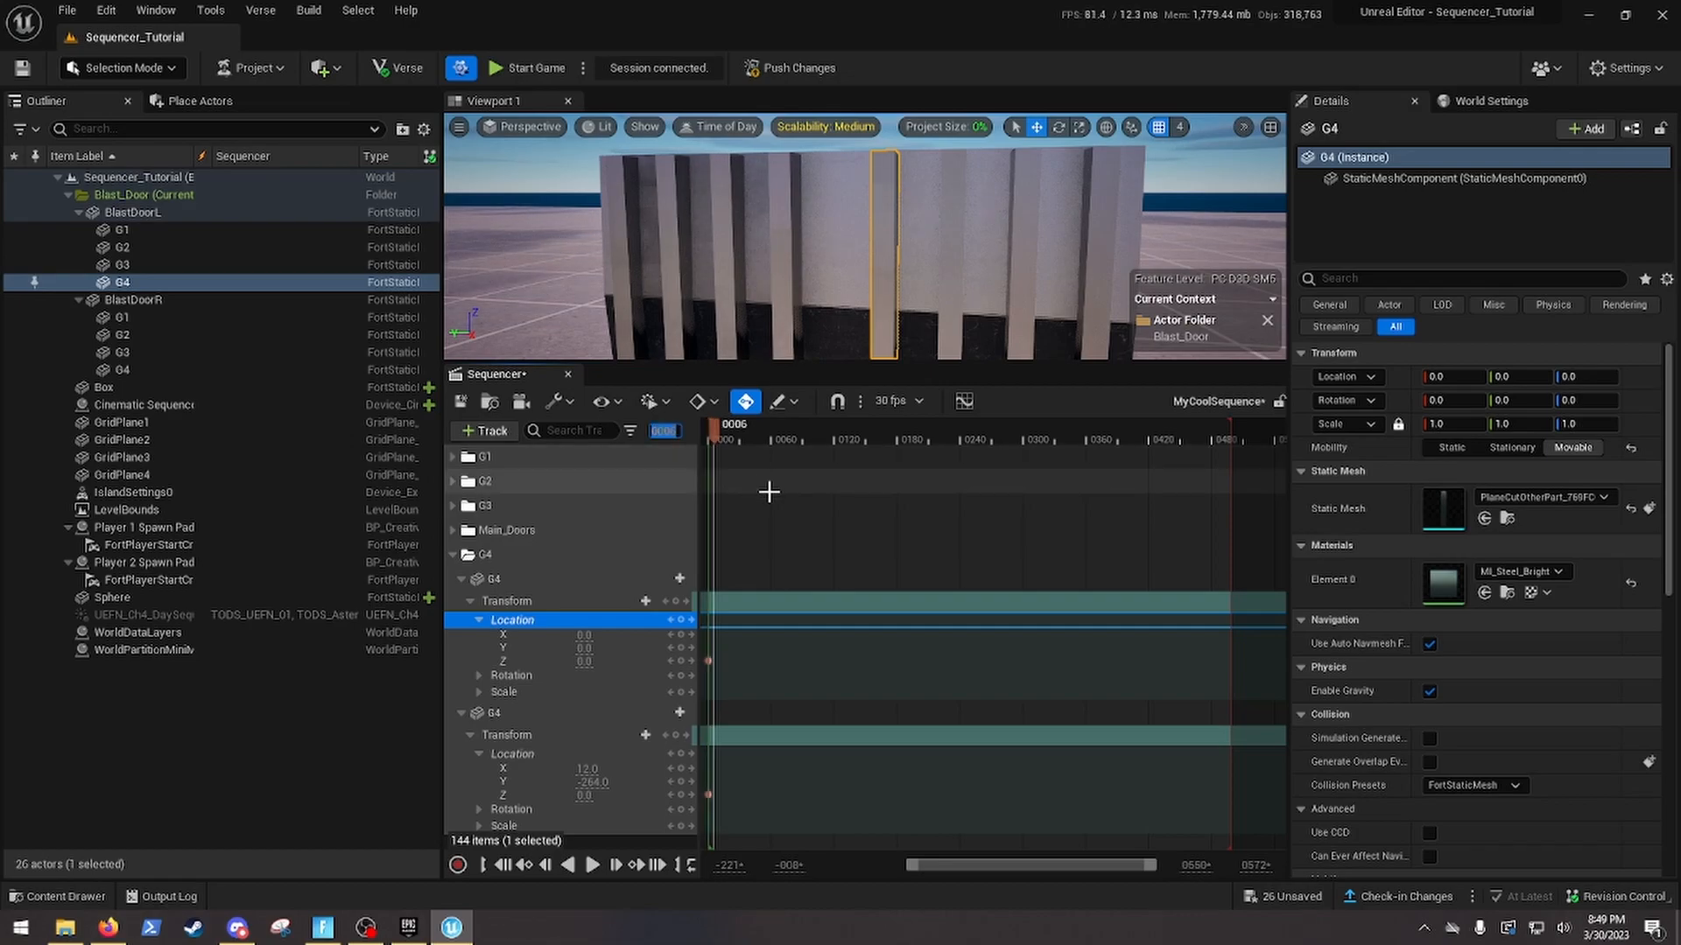
# Select the G4 bars of both doors together in the viewport and enlarge the viewport by shrinking the Sequencer and Outliner
pyautogui.moveTo(859, 286); pyautogui.dragTo(859, 286, button='right')
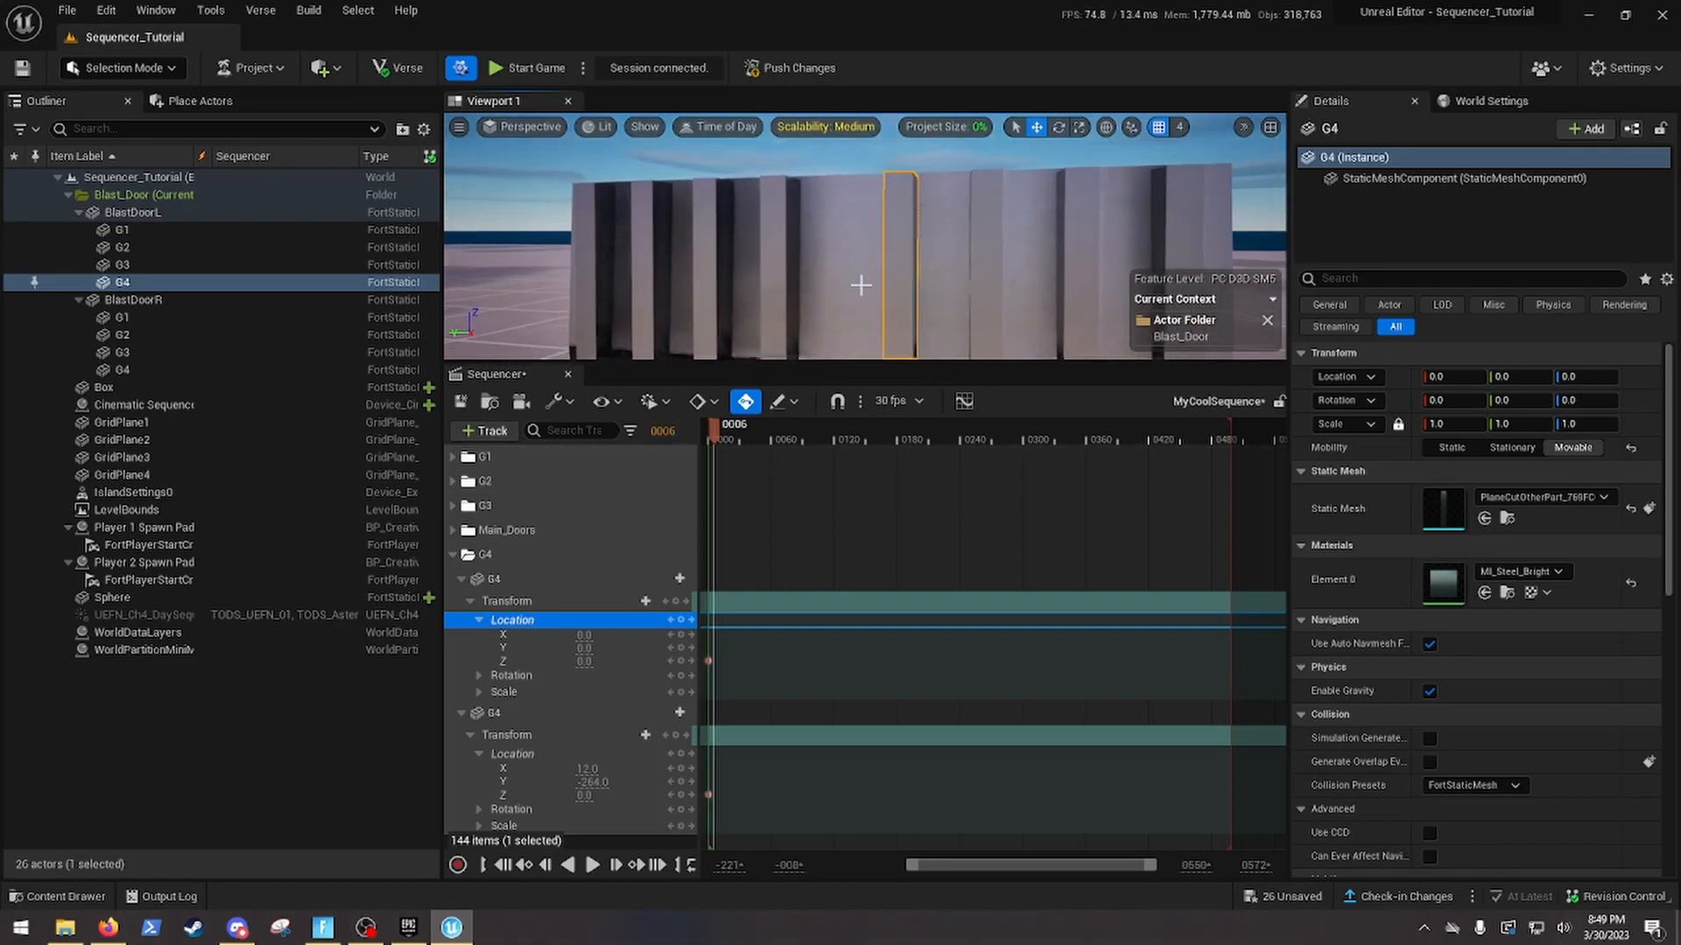
pyautogui.moveTo(771, 236)
pyautogui.mouseDown(button='right')
pyautogui.moveTo(758, 254)
pyautogui.moveTo(770, 236)
pyautogui.mouseUp(button='right')
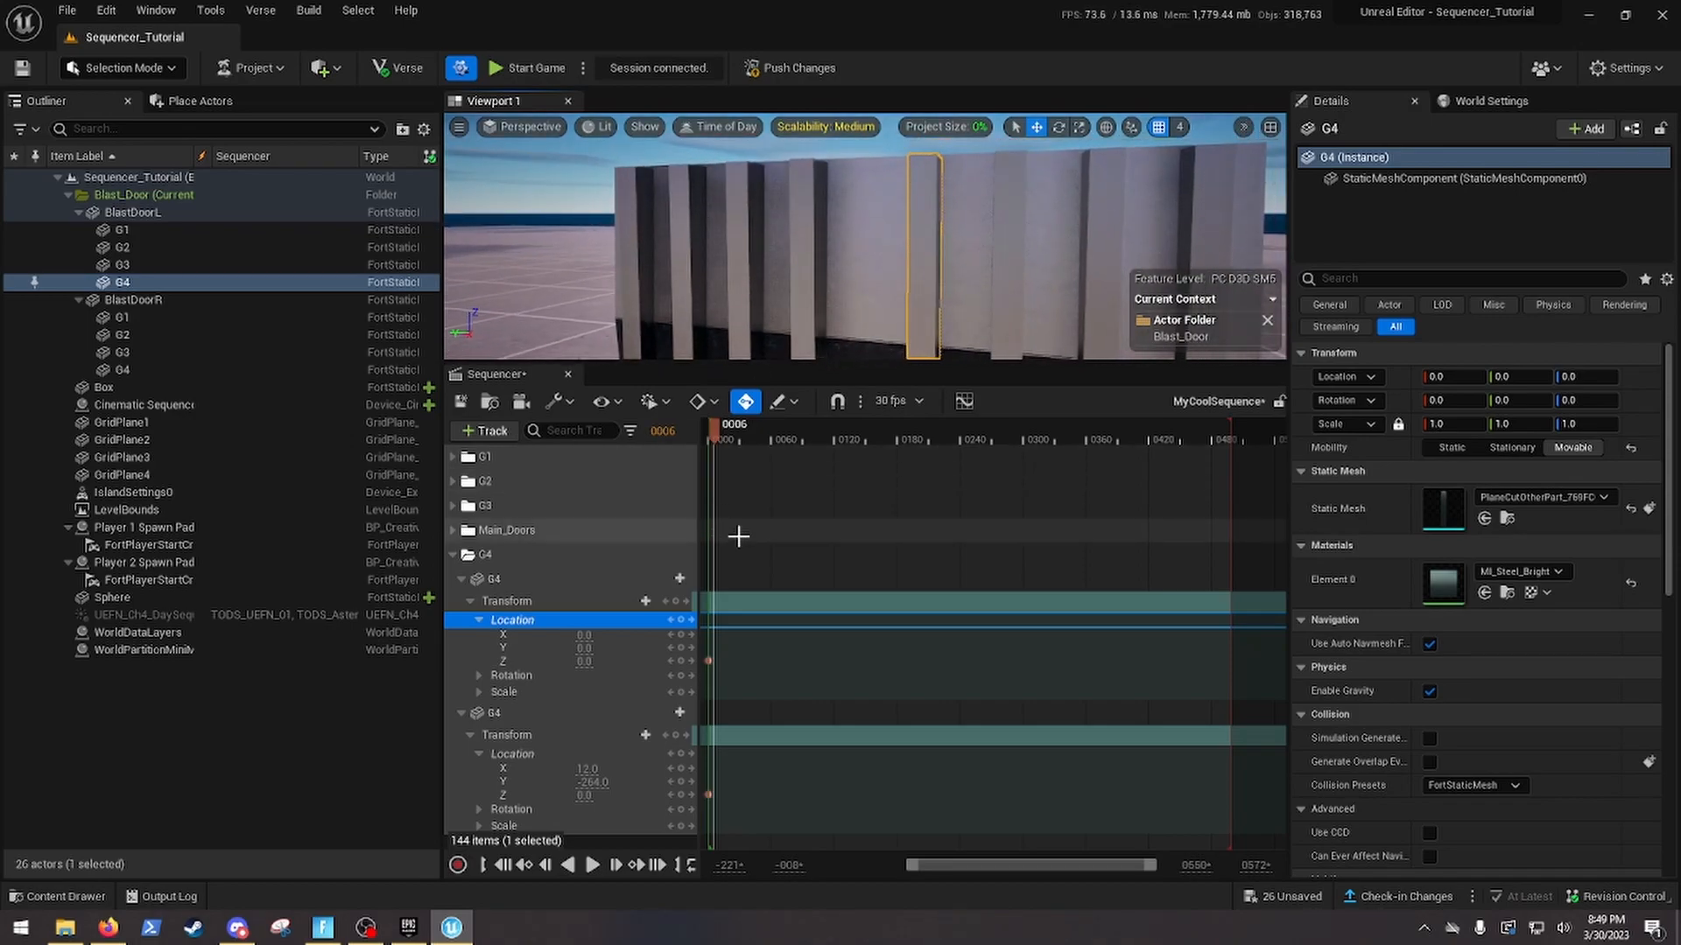
pyautogui.moveTo(853, 327)
pyautogui.mouseDown(button='right')
pyautogui.moveTo(858, 355)
pyautogui.moveTo(853, 327)
pyautogui.mouseUp(button='right')
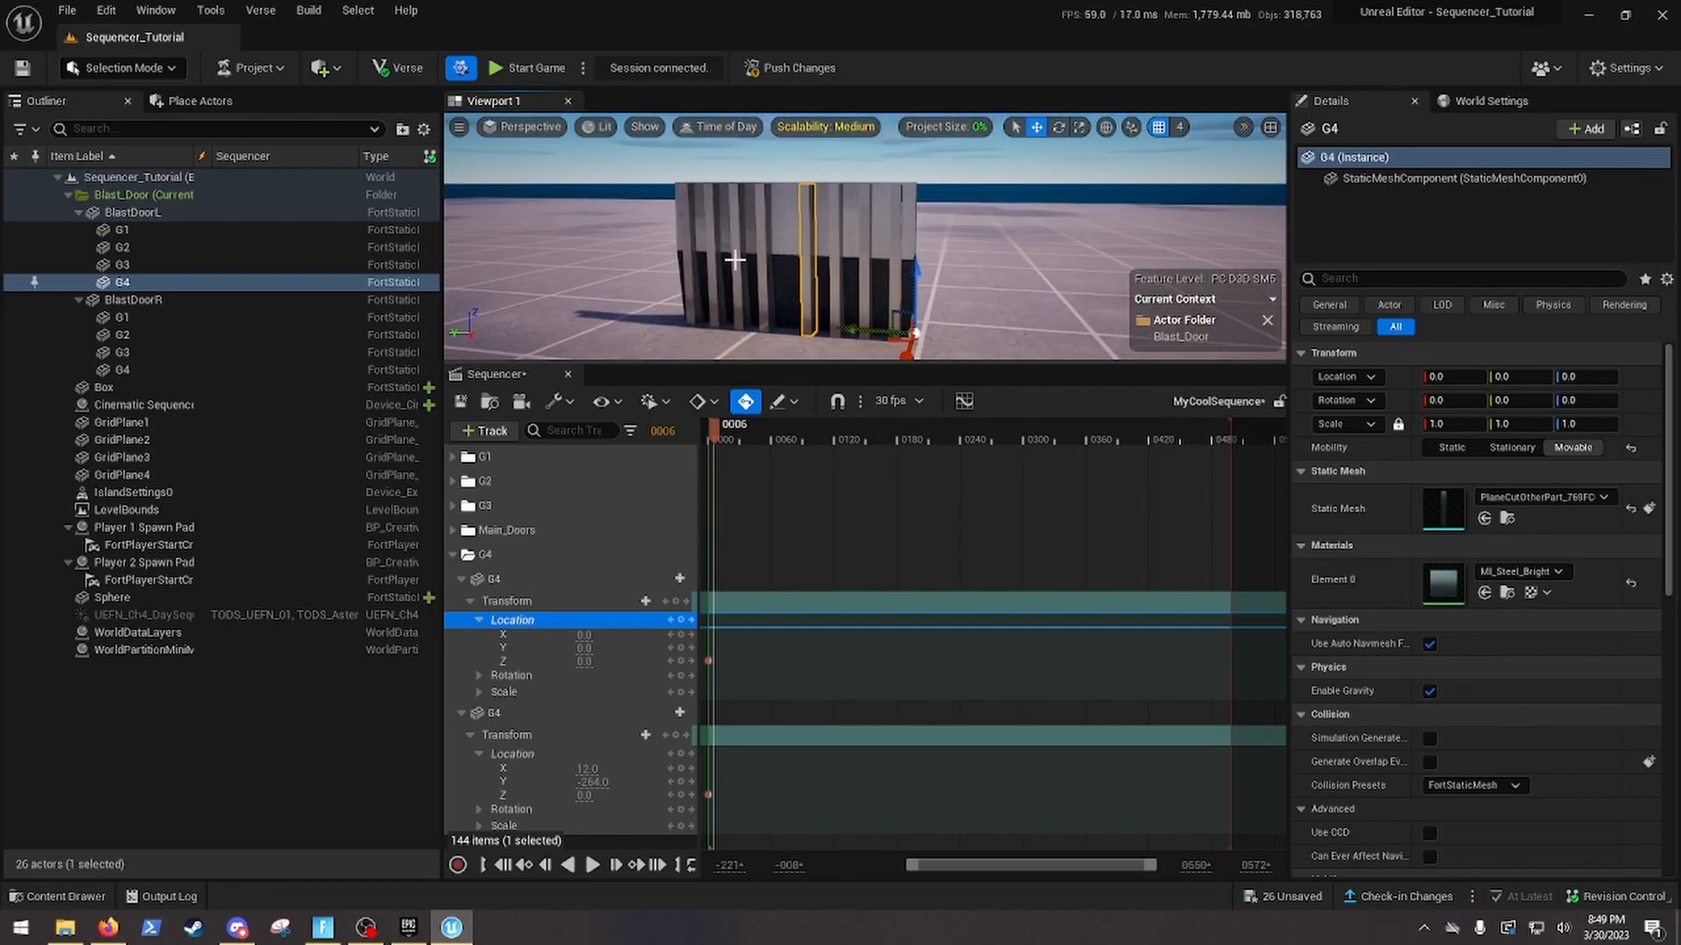
pyautogui.keyDown('ctrl'); pyautogui.click(761, 243); pyautogui.keyUp('ctrl')
pyautogui.moveTo(779, 311)
pyautogui.mouseDown(button='right')
pyautogui.moveTo(793, 337)
pyautogui.moveTo(782, 315)
pyautogui.mouseUp(button='right')
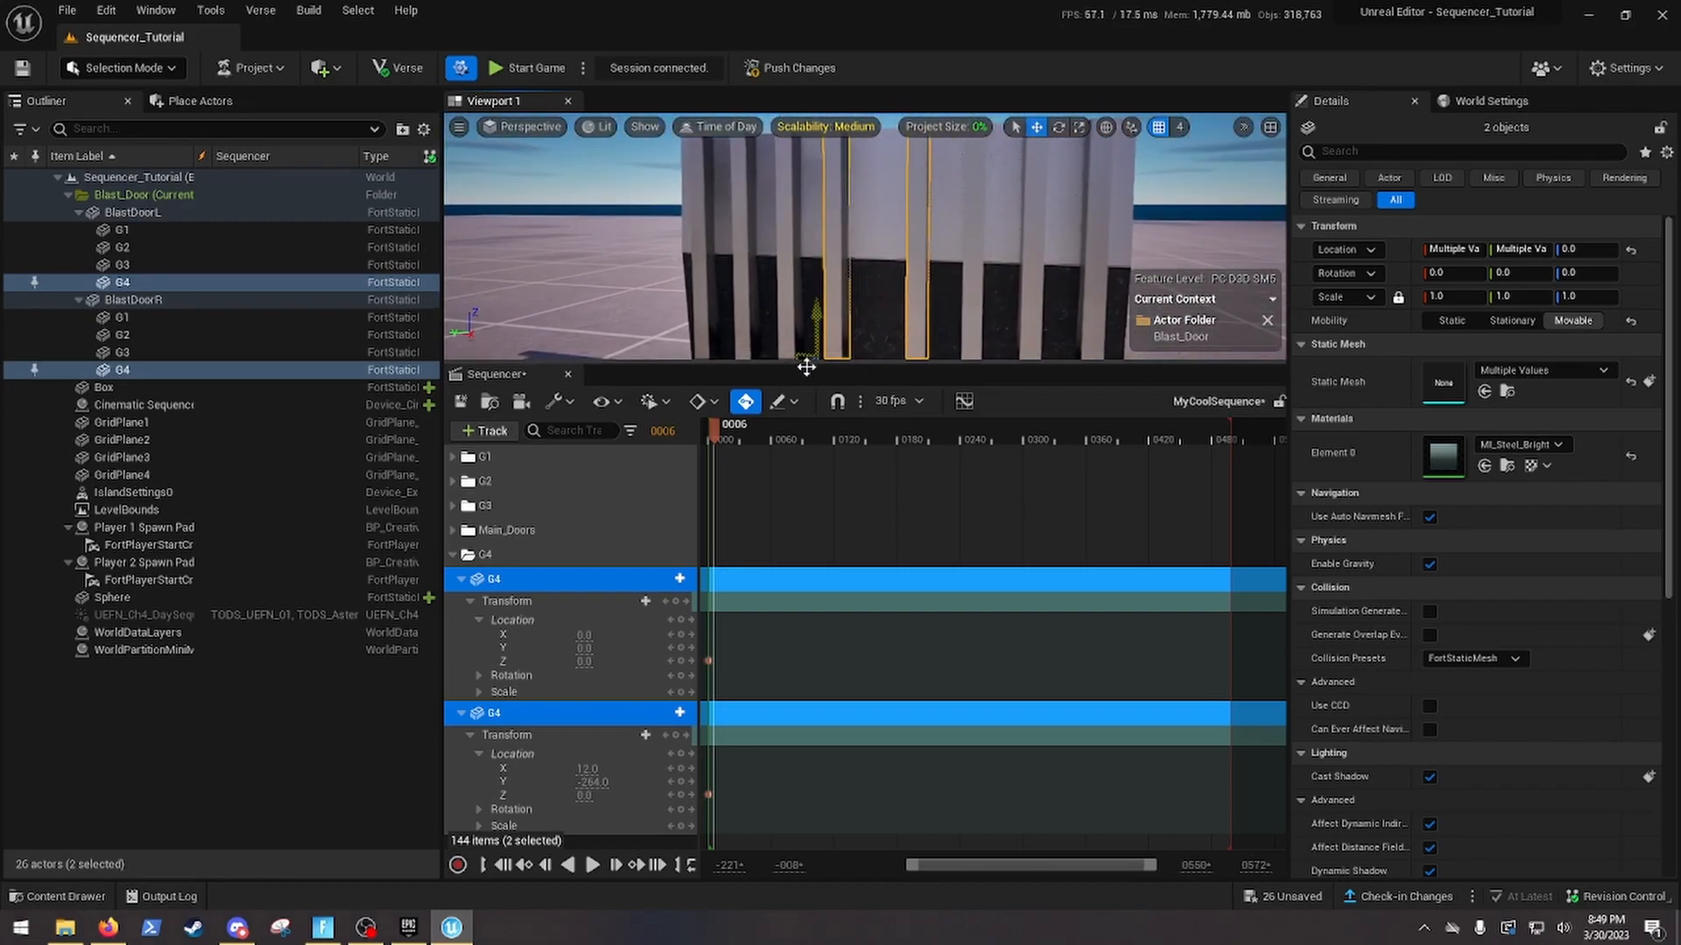
pyautogui.moveTo(842, 364); pyautogui.dragTo(842, 513)
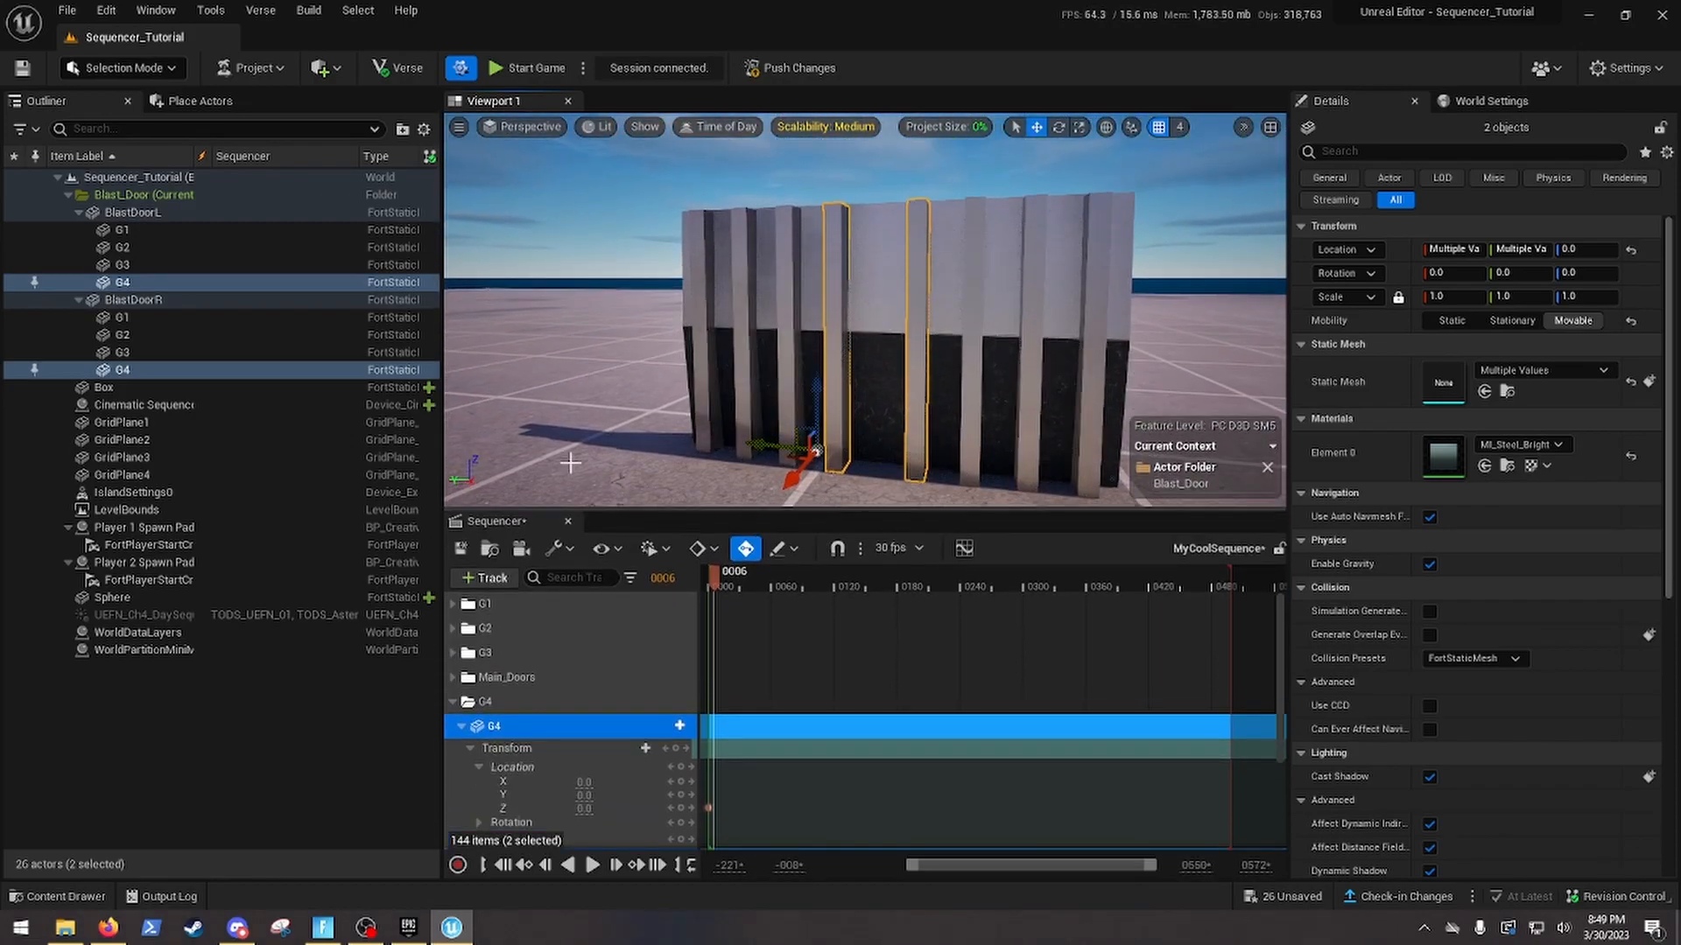
pyautogui.moveTo(446, 363); pyautogui.dragTo(191, 363)
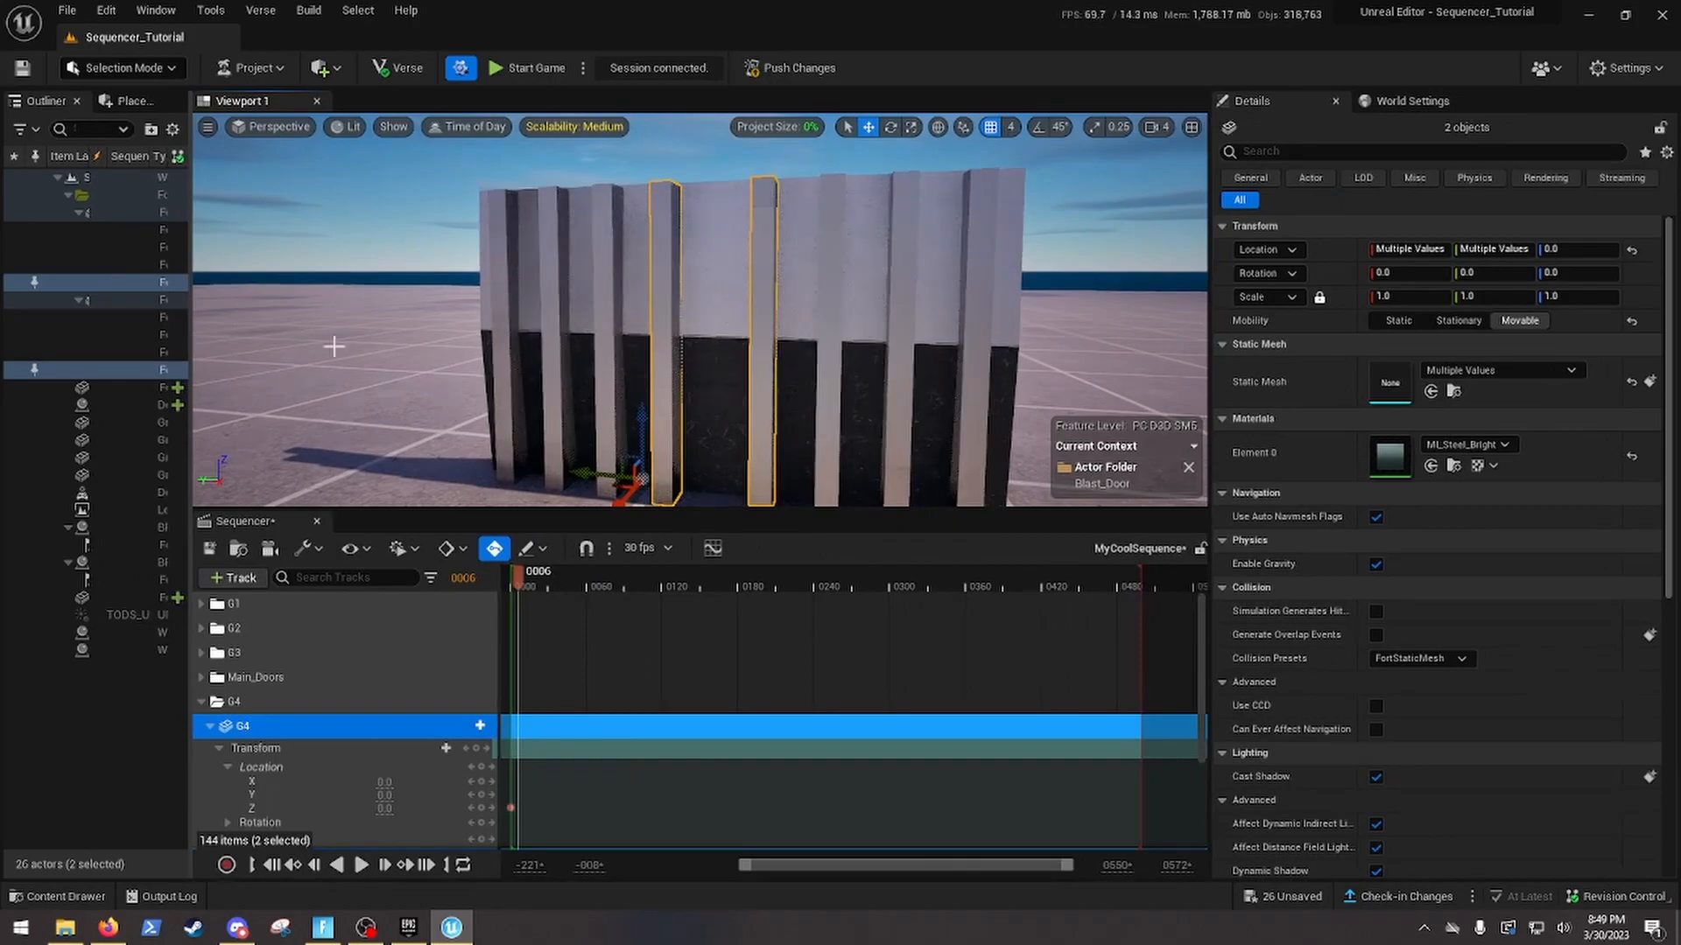
pyautogui.moveTo(712, 411); pyautogui.dragTo(687, 438, button='right')
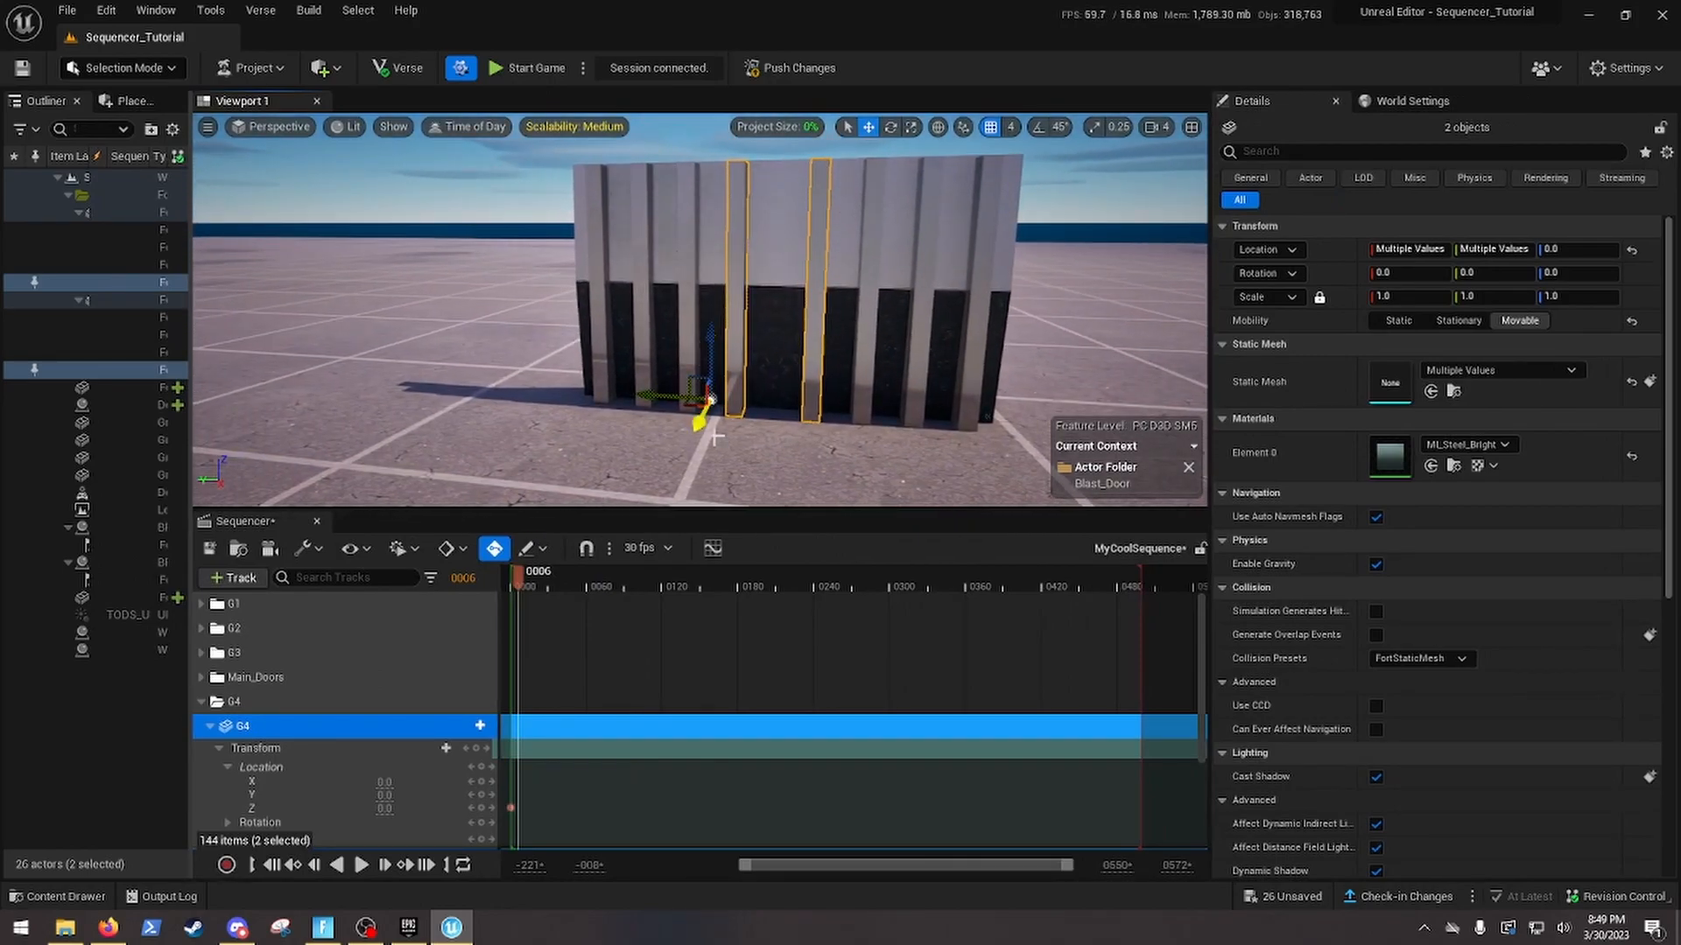
pyautogui.moveTo(740, 508); pyautogui.dragTo(757, 489)
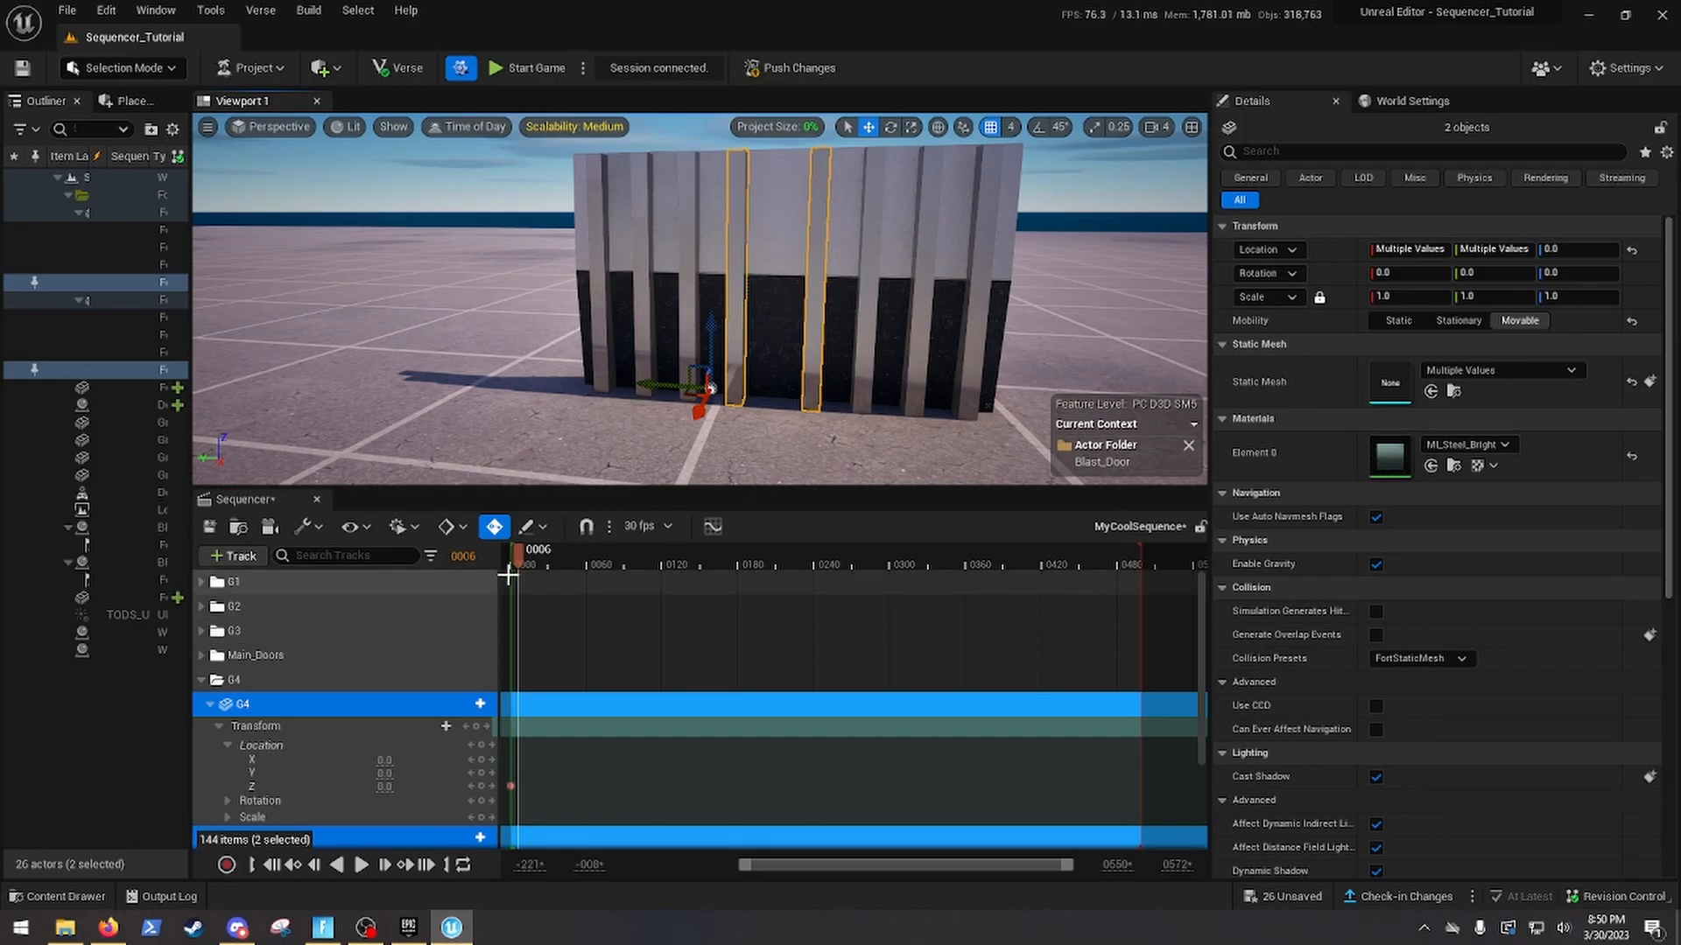
# Lower both G4 bars to a Z location of -32 for the second key and to -484 at frame 180
pyautogui.moveTo(765, 398); pyautogui.dragTo(766, 399, button='right')
pyautogui.moveTo(775, 359); pyautogui.dragTo(774, 393)
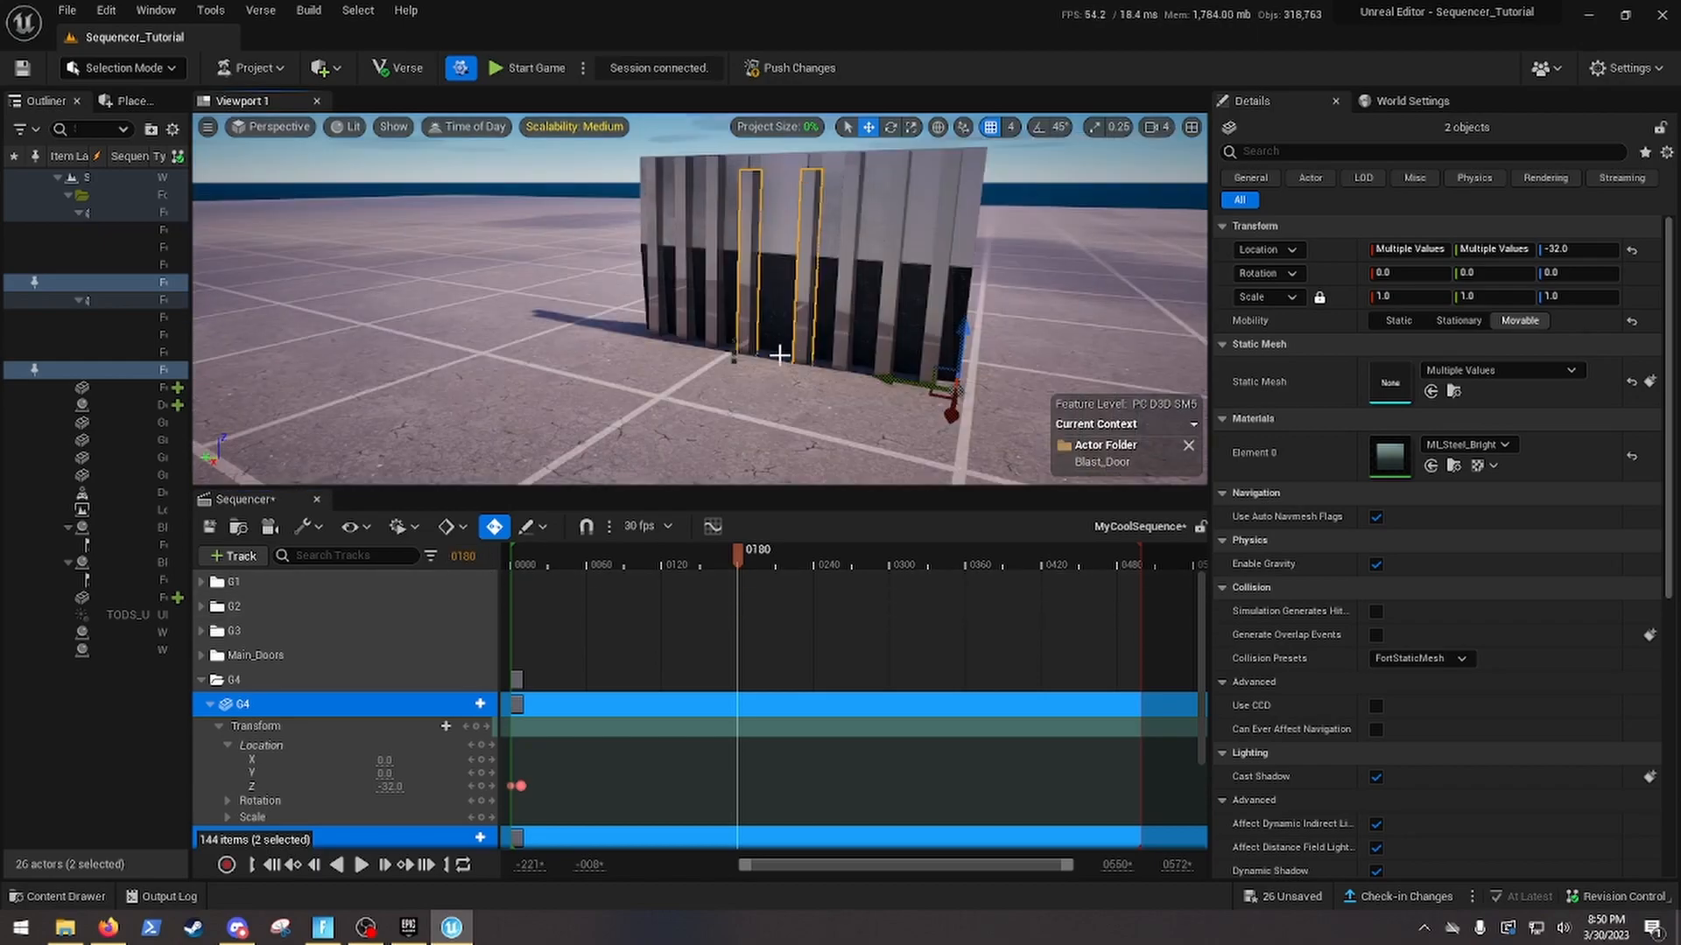
pyautogui.moveTo(962, 330); pyautogui.dragTo(946, 471)
pyautogui.moveTo(932, 392); pyautogui.dragTo(932, 442, button='right')
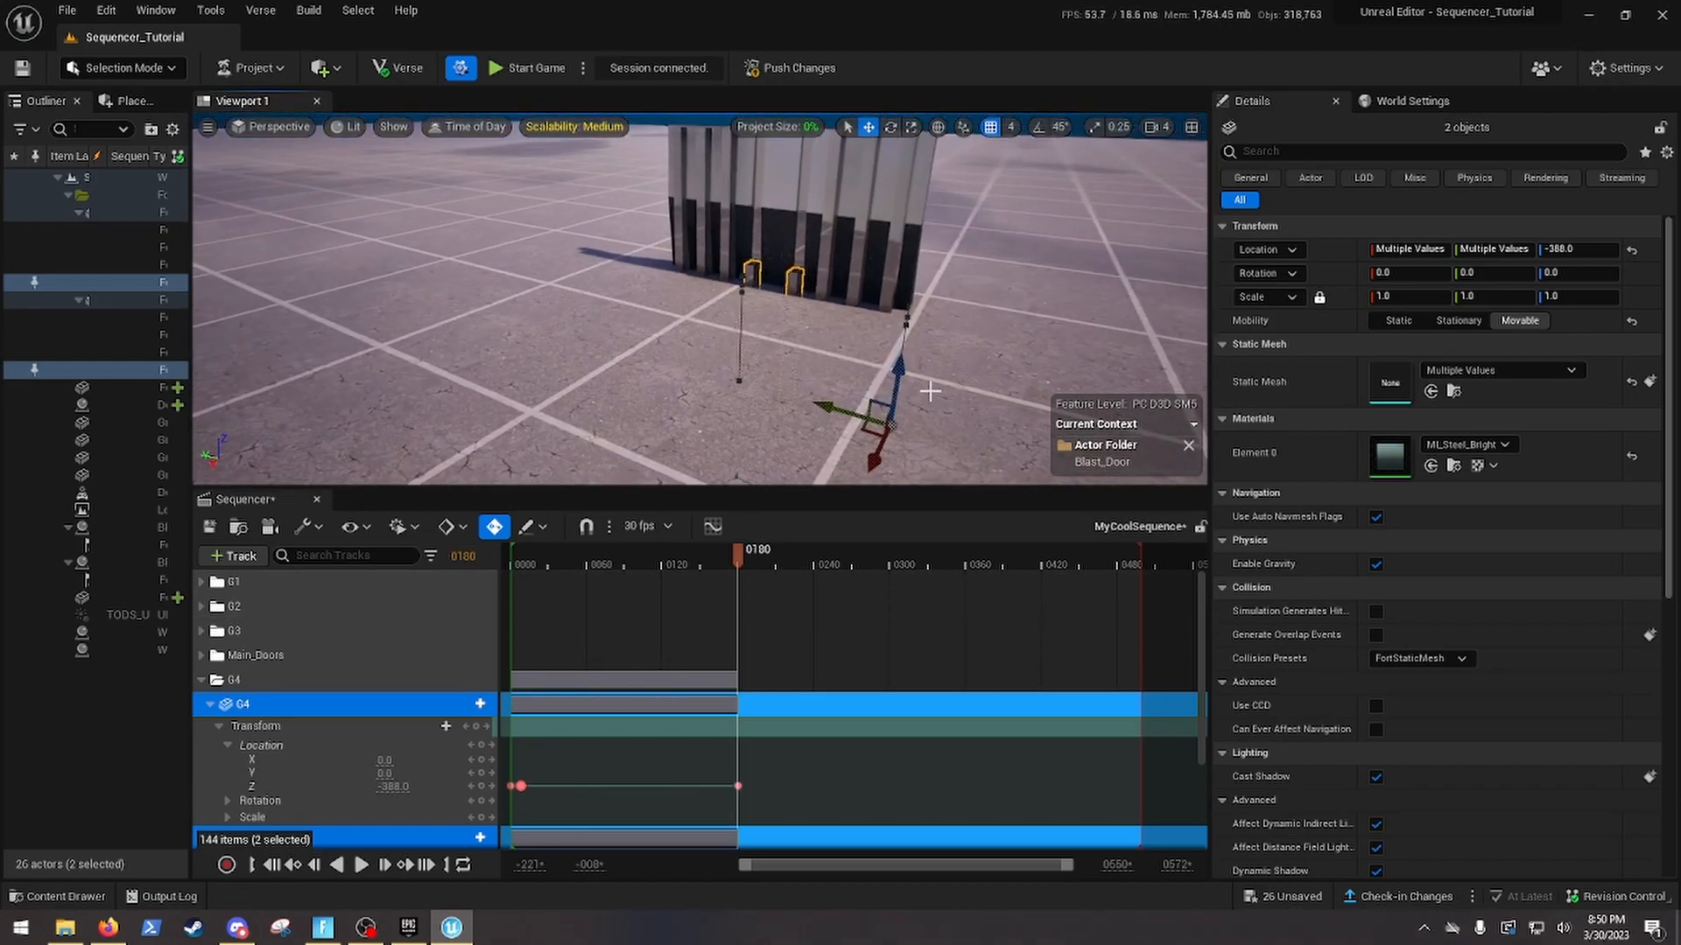
pyautogui.moveTo(905, 370); pyautogui.dragTo(901, 407)
pyautogui.press('w')
pyautogui.moveTo(894, 409); pyautogui.dragTo(875, 372, button='right')
pyautogui.press('s')
pyautogui.moveTo(827, 441); pyautogui.dragTo(826, 426)
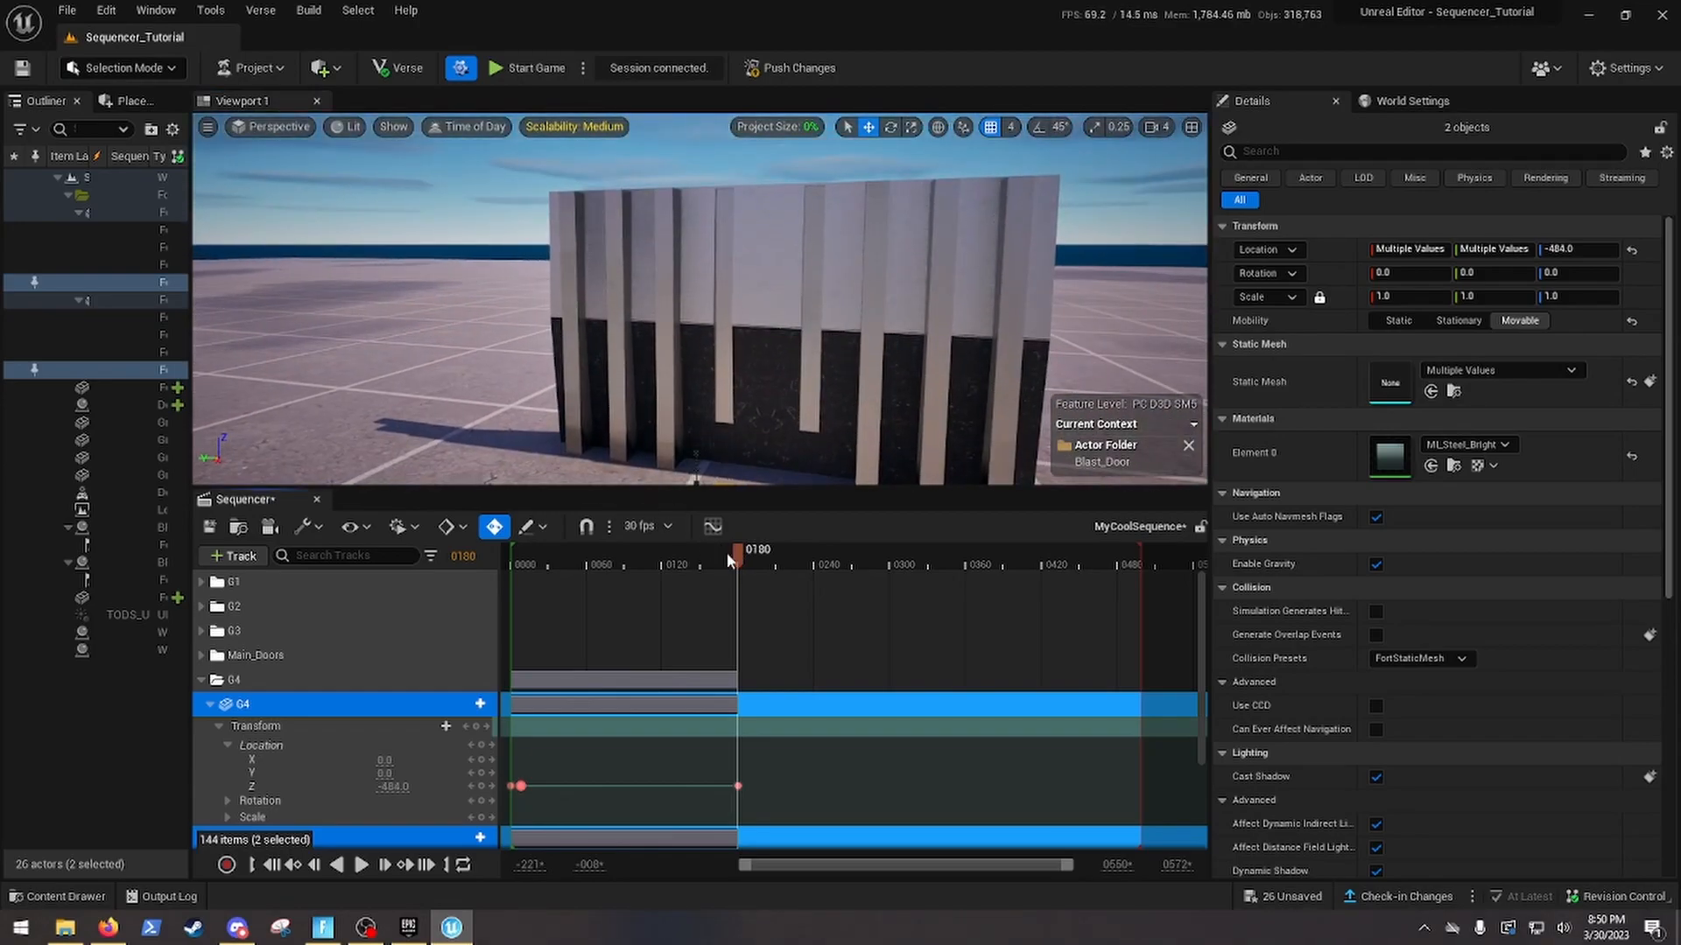
# Play the sequence from before frame 0 to preview the G4 bars dropping
pyautogui.moveTo(735, 549); pyautogui.dragTo(500, 555)
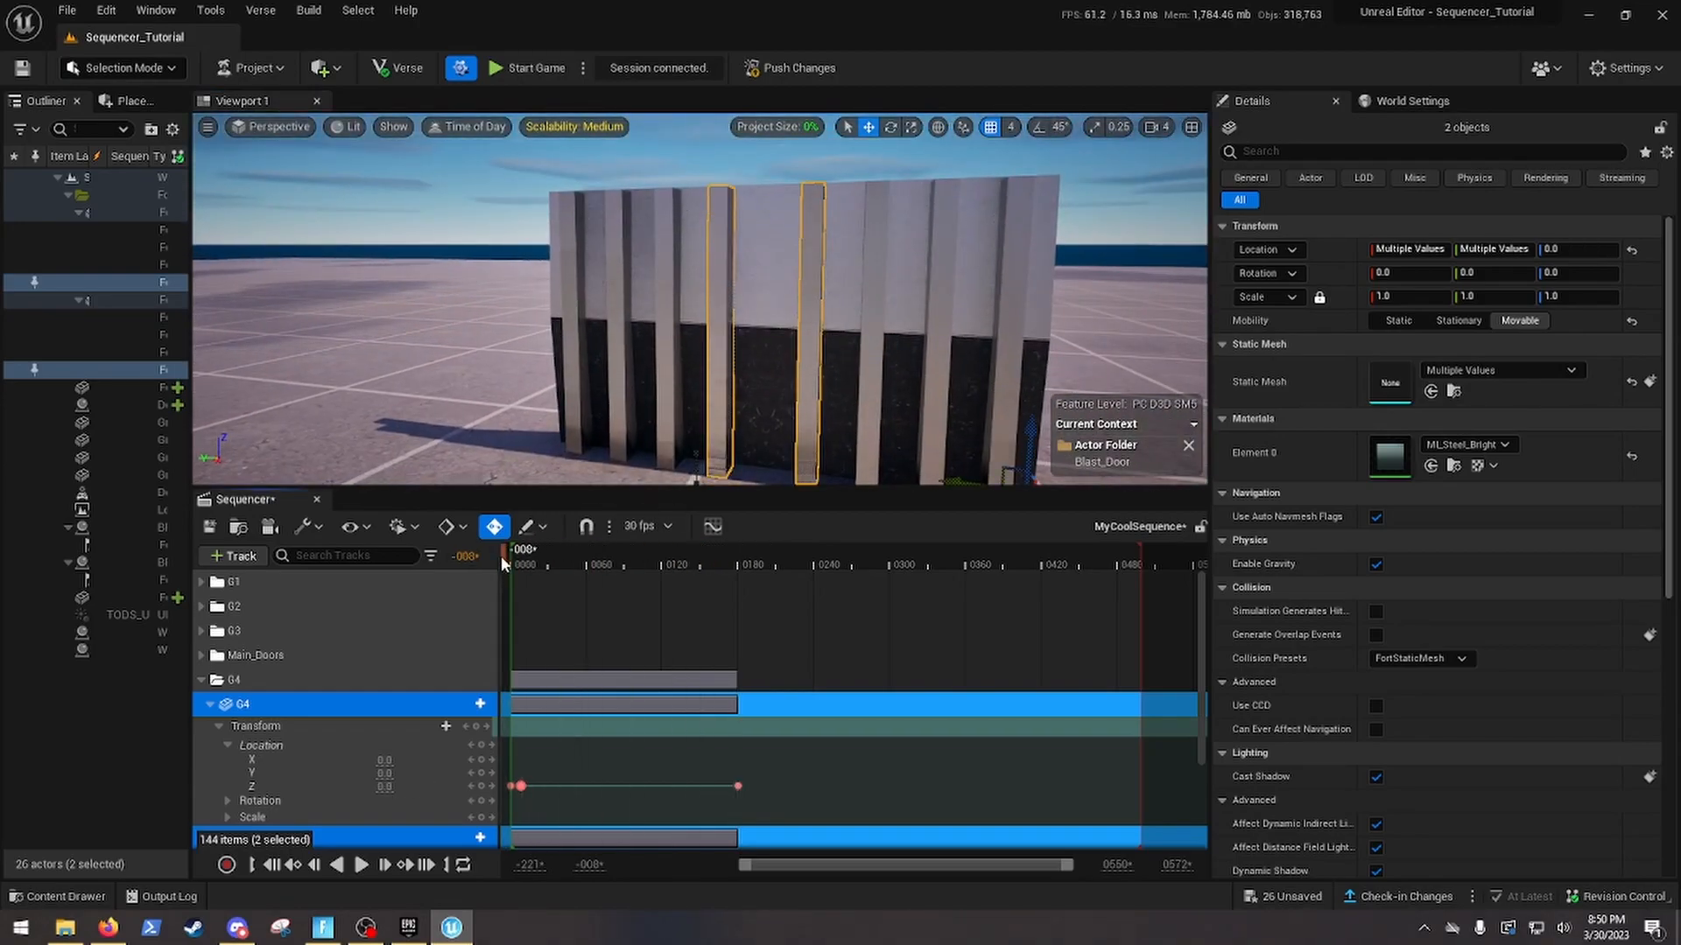
pyautogui.click(362, 865)
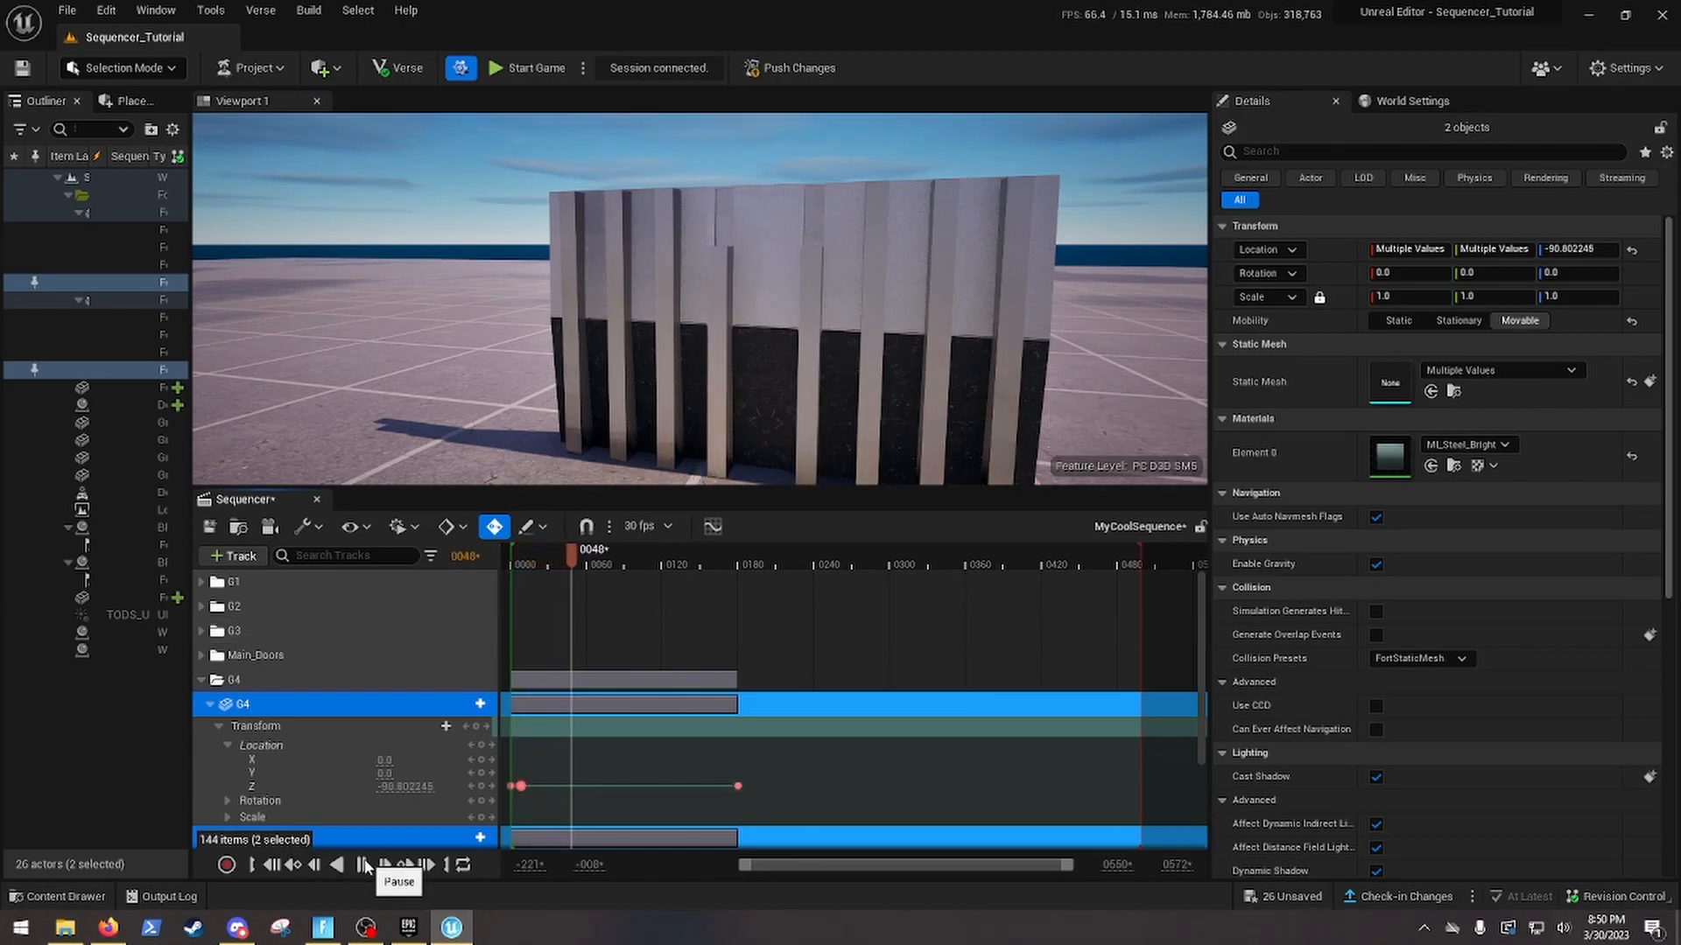
pyautogui.click(364, 865)
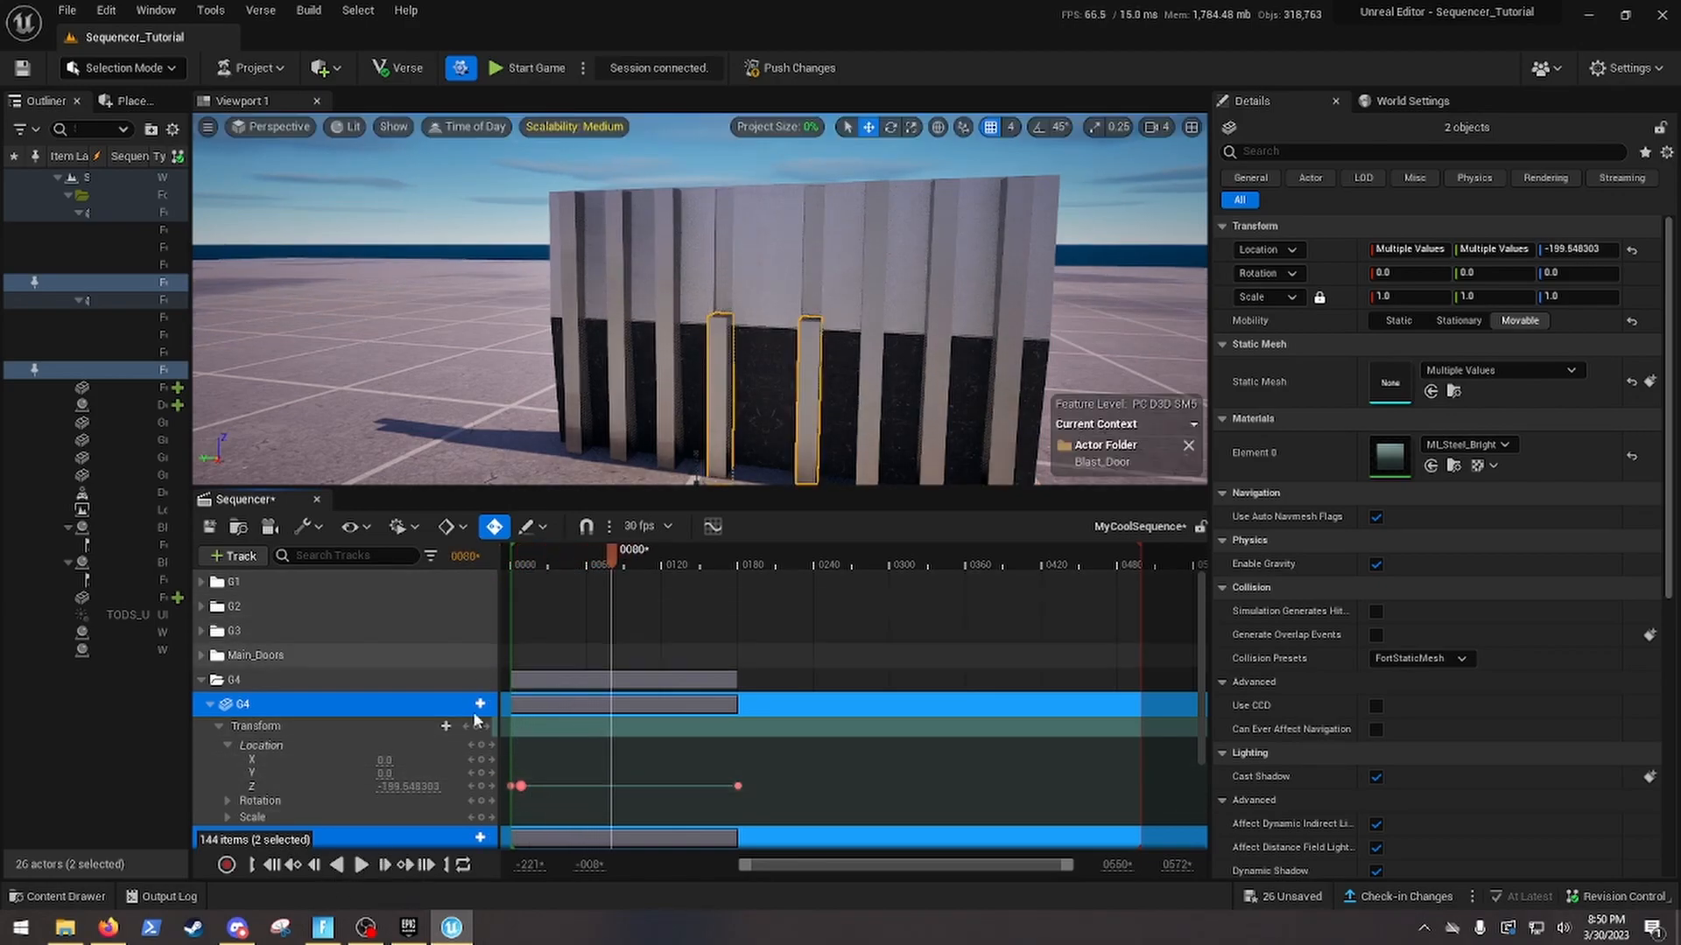
# Go to frame 10 and set both G4 bars' Z location to -12
pyautogui.click(290, 865)
pyautogui.click(290, 864)
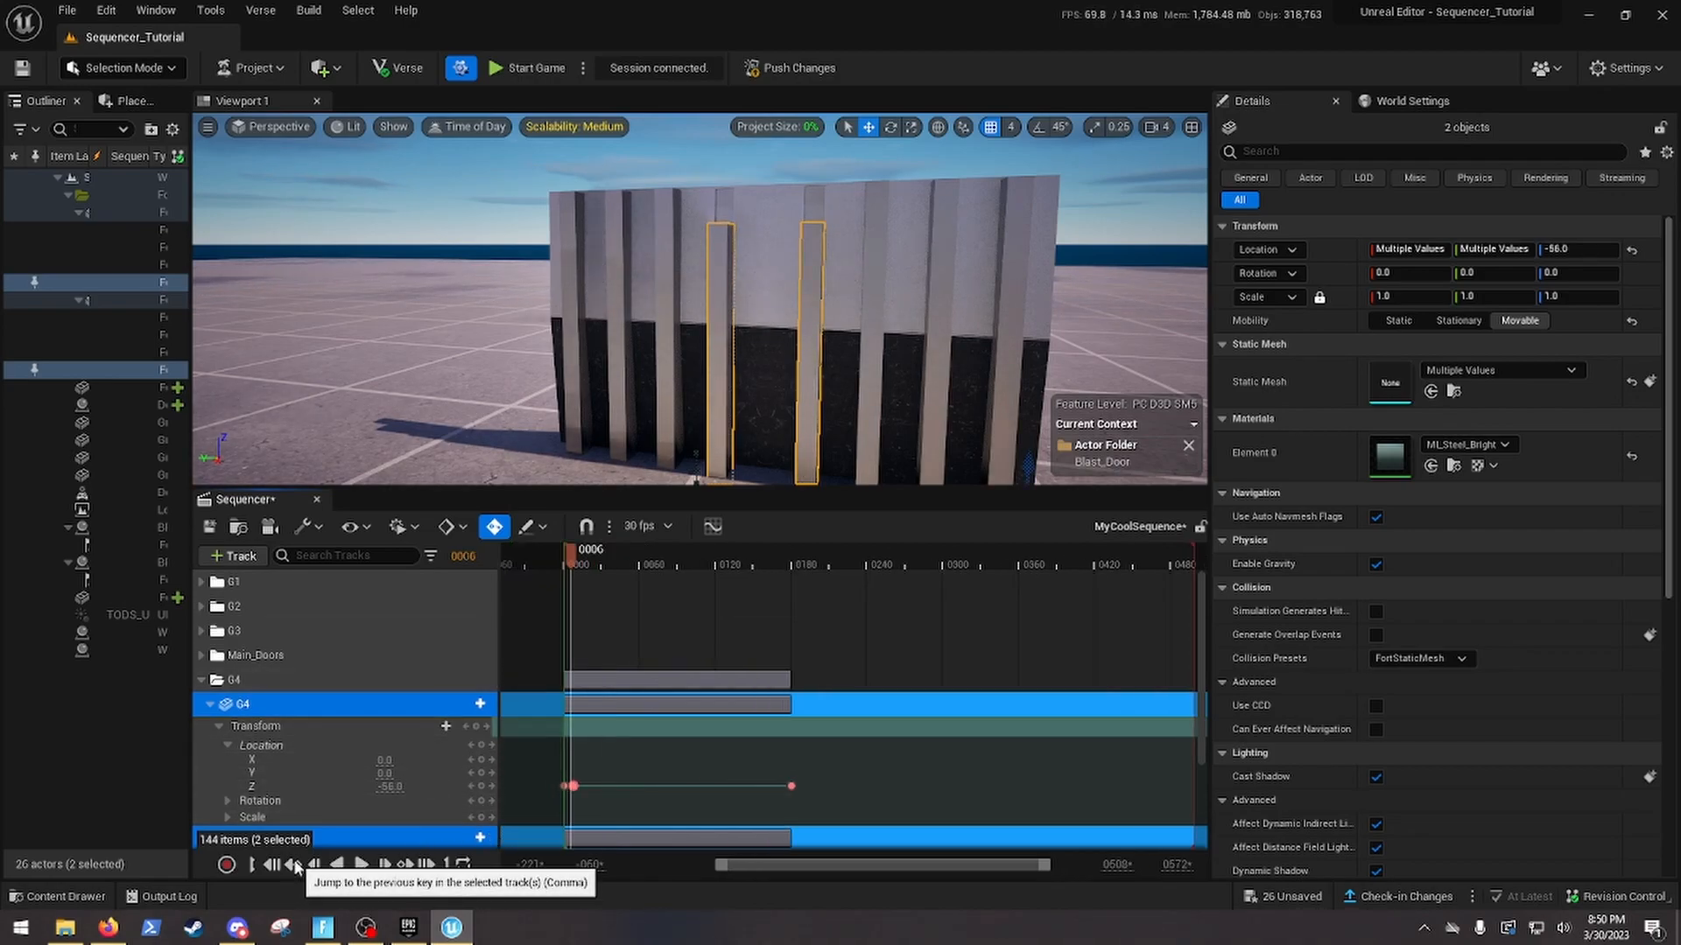
pyautogui.click(406, 865)
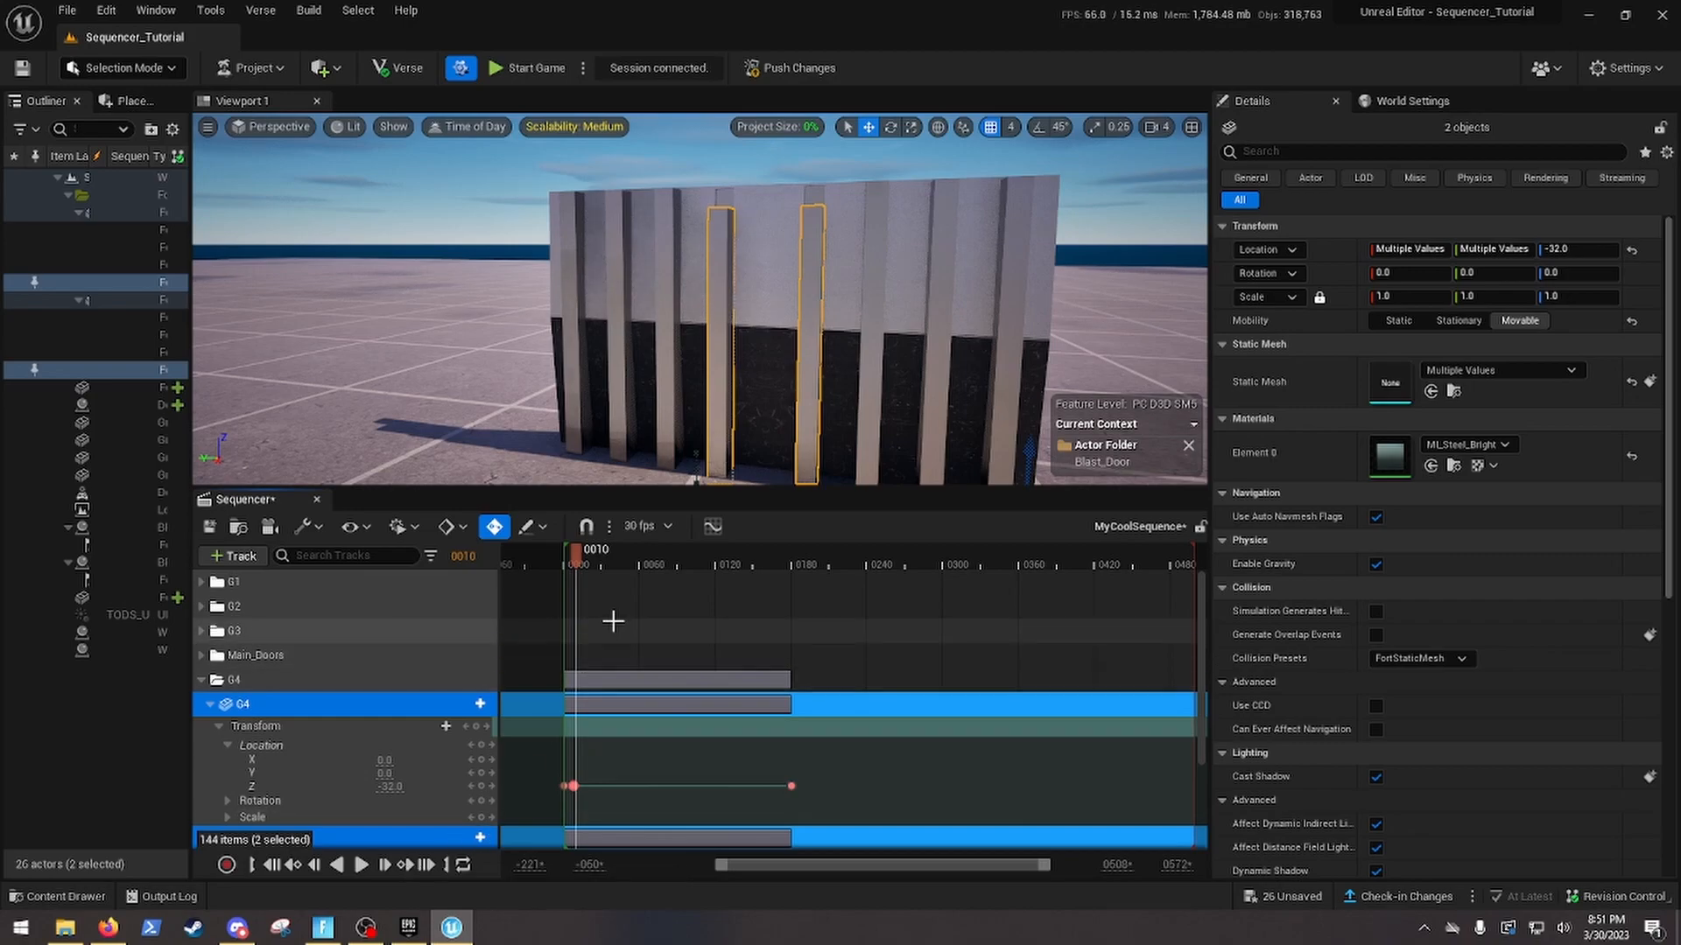
pyautogui.moveTo(825, 300); pyautogui.dragTo(836, 322, button='right')
pyautogui.press('s')
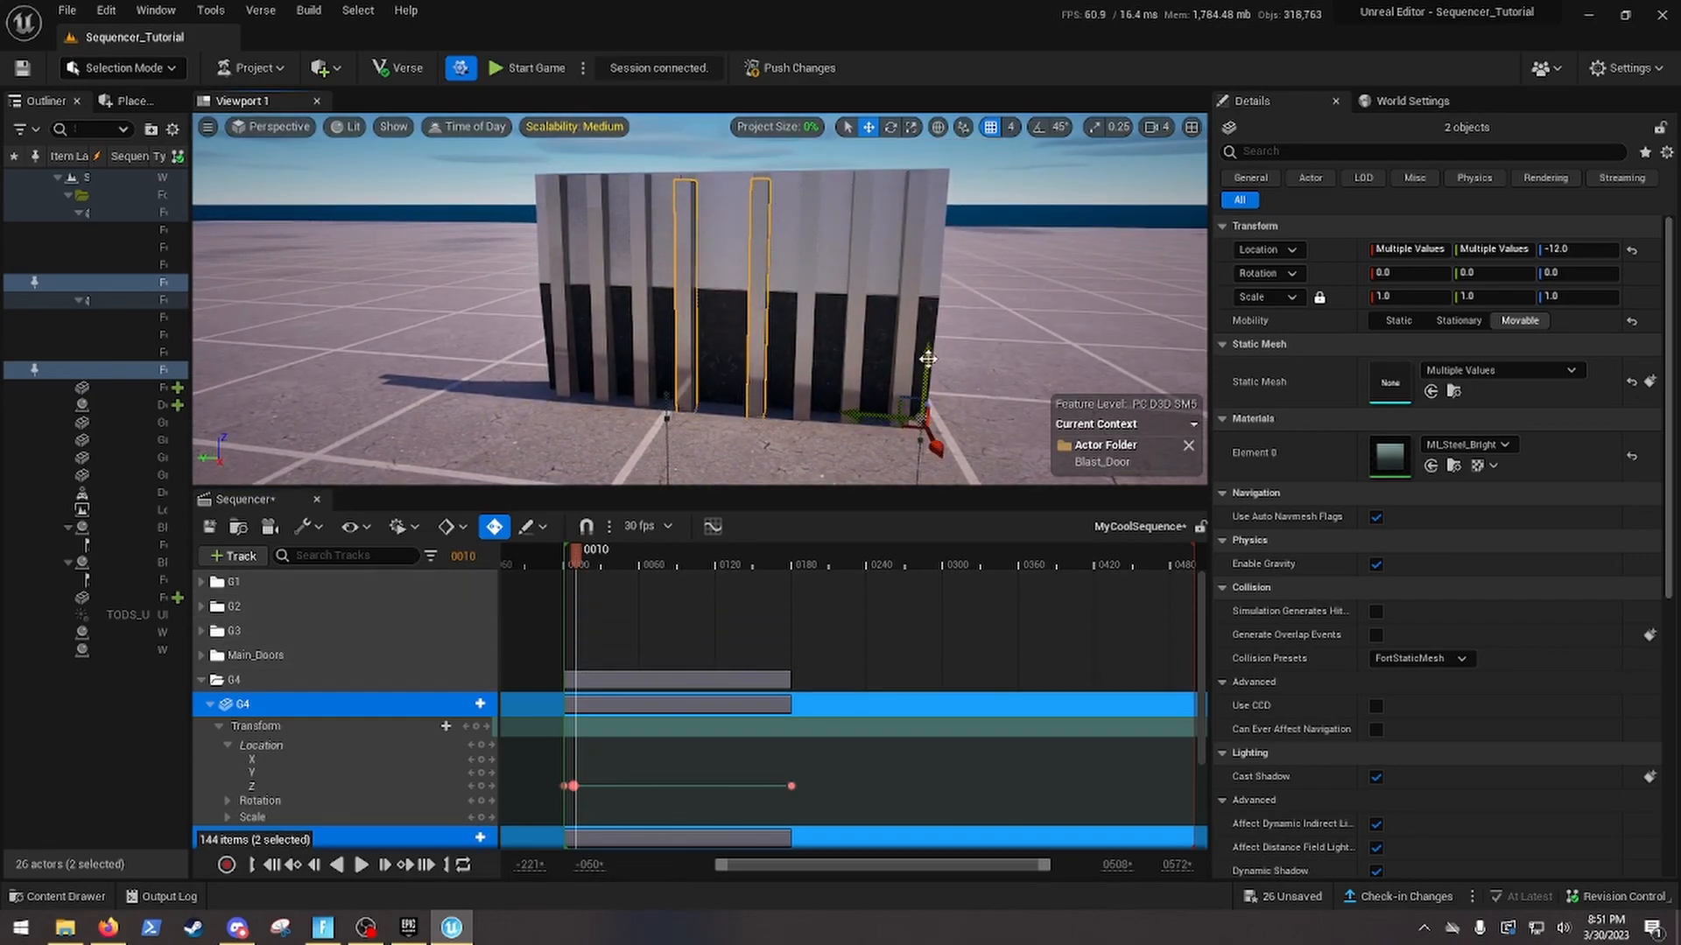
# Preview the sequence from before frame 0, and lower both G4 bars to a Z location of -24 at frame 10
pyautogui.moveTo(586, 563); pyautogui.dragTo(549, 563)
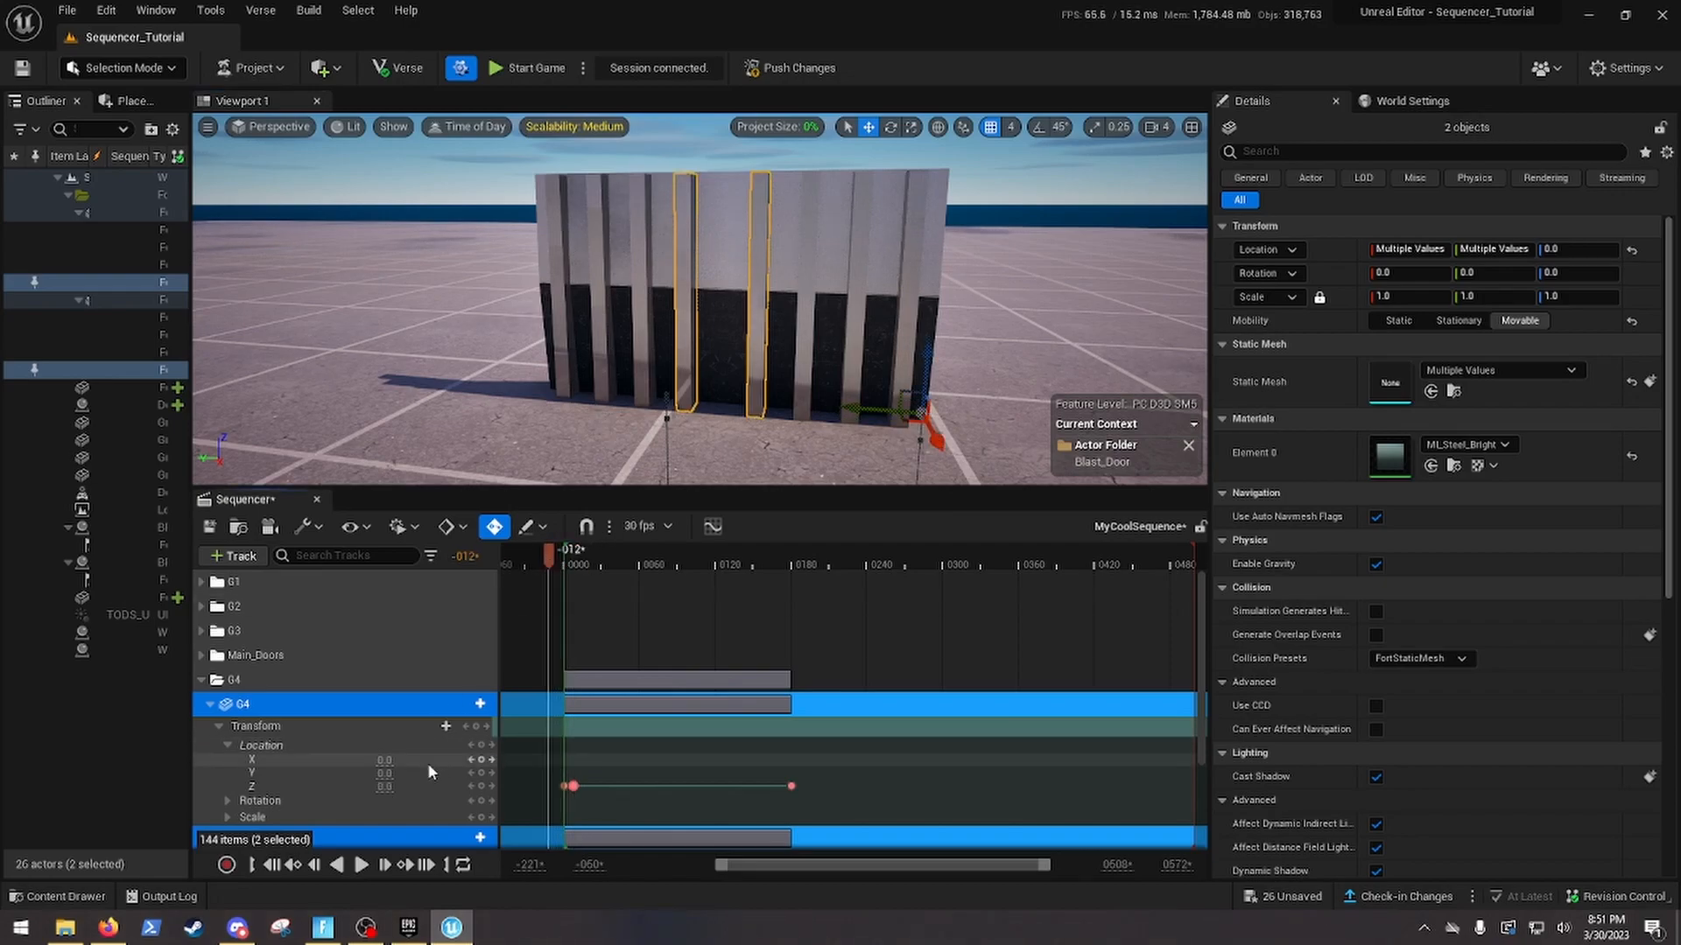
pyautogui.click(362, 864)
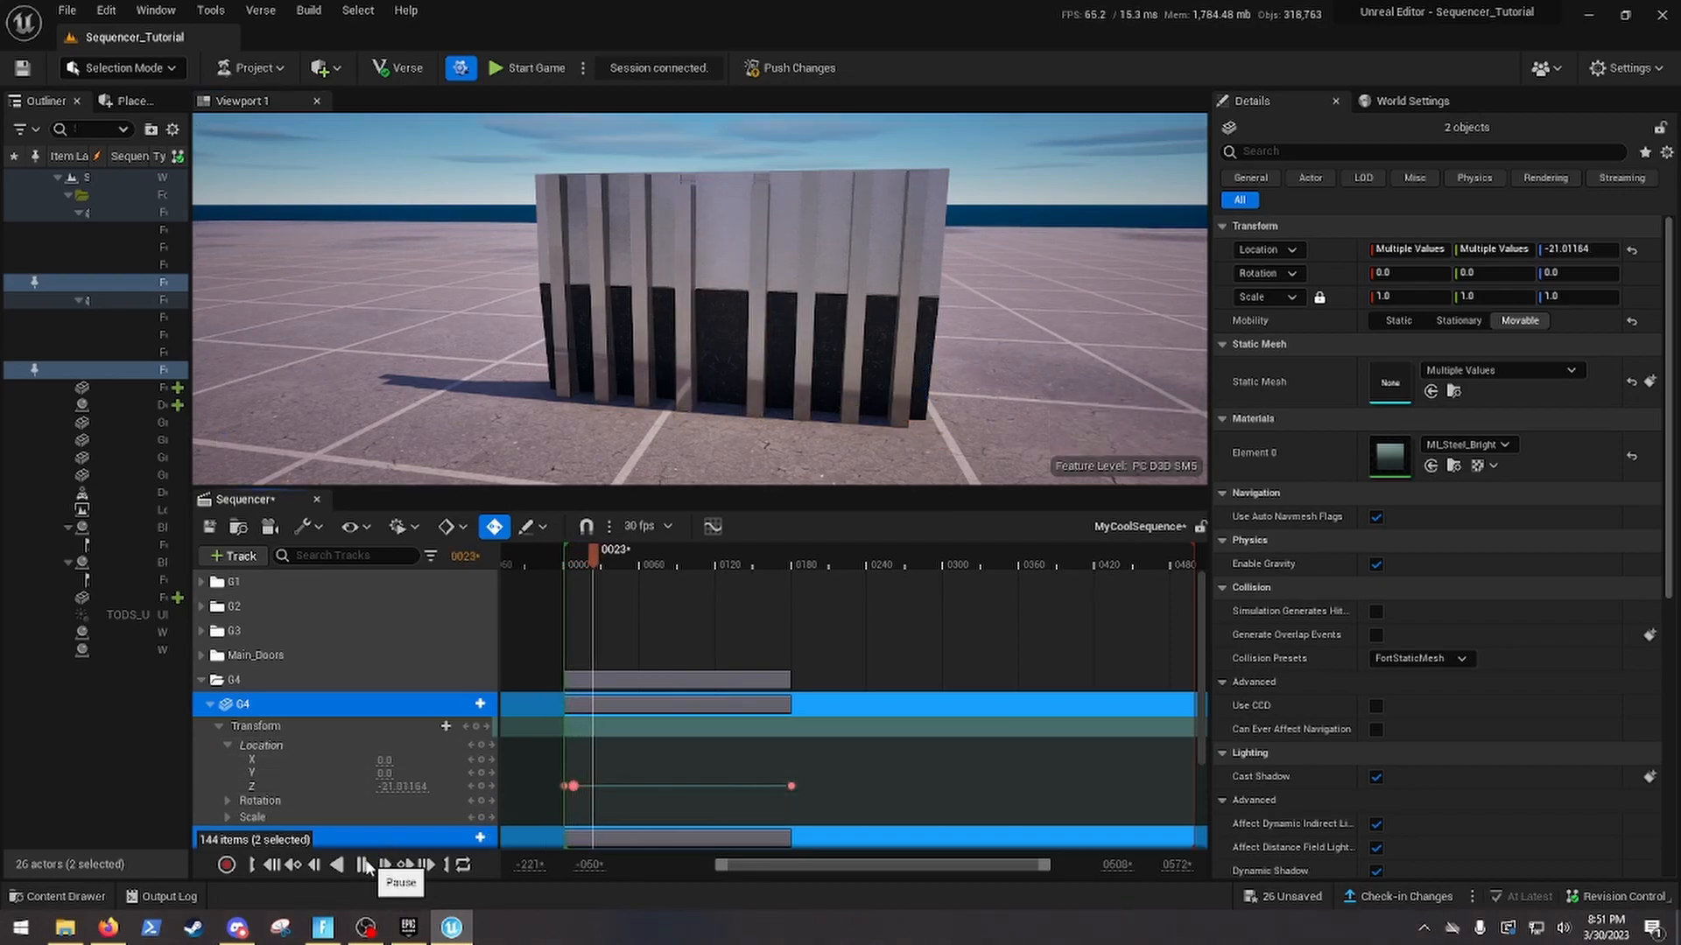
pyautogui.click(364, 865)
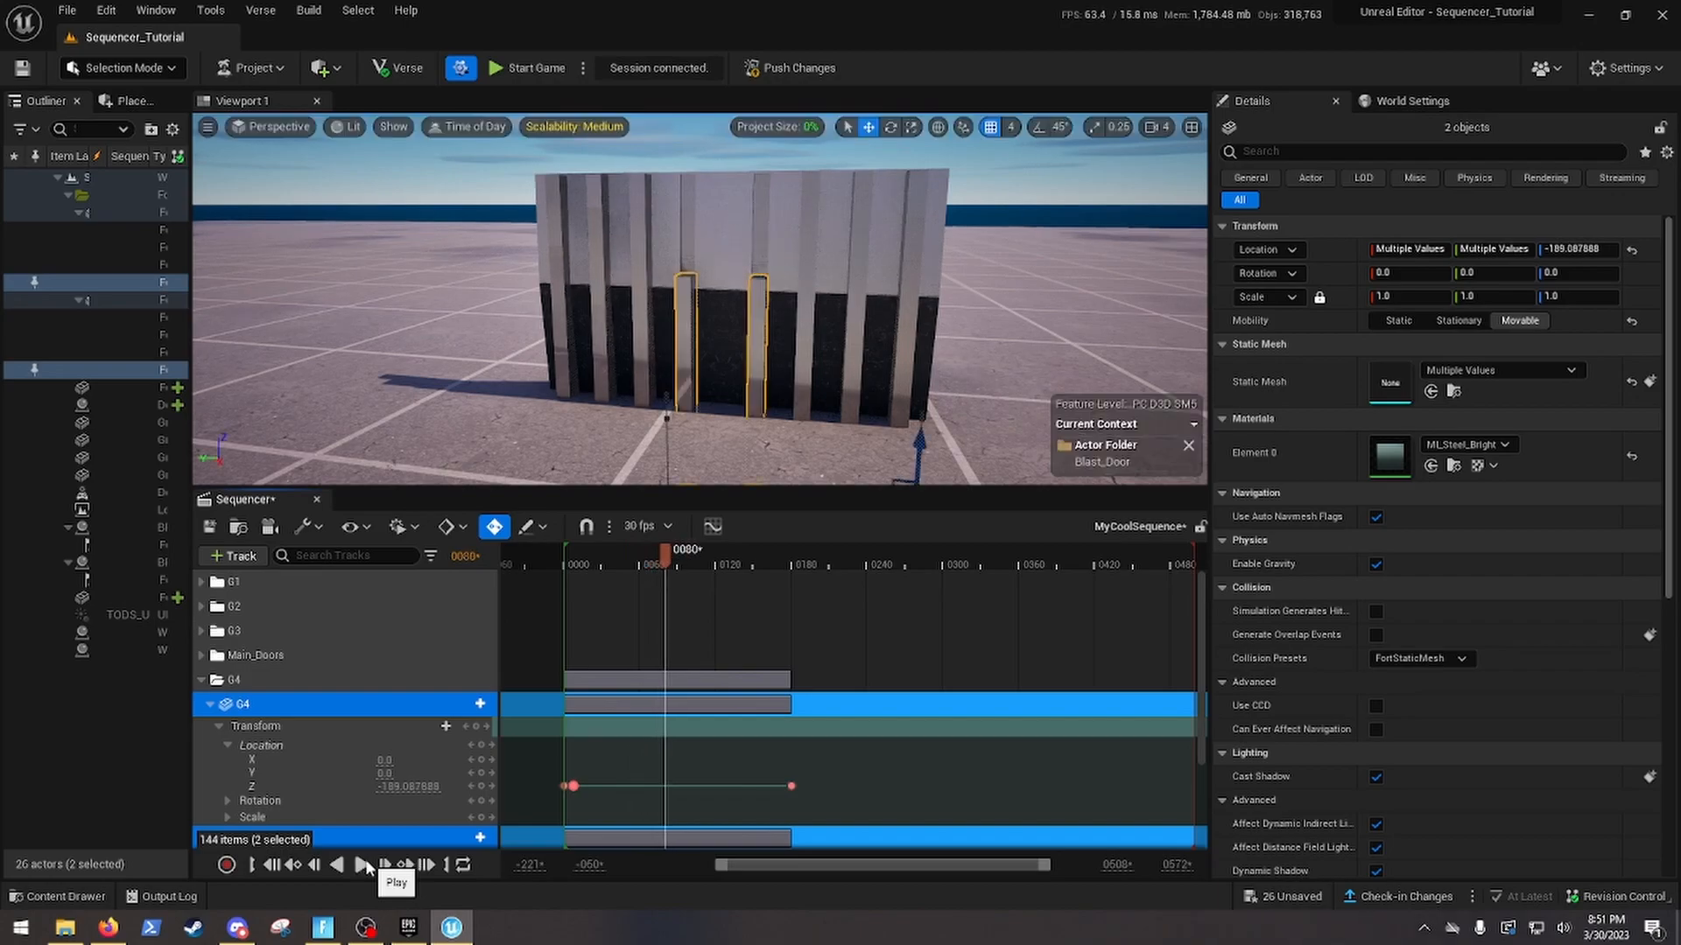
pyautogui.click(302, 866)
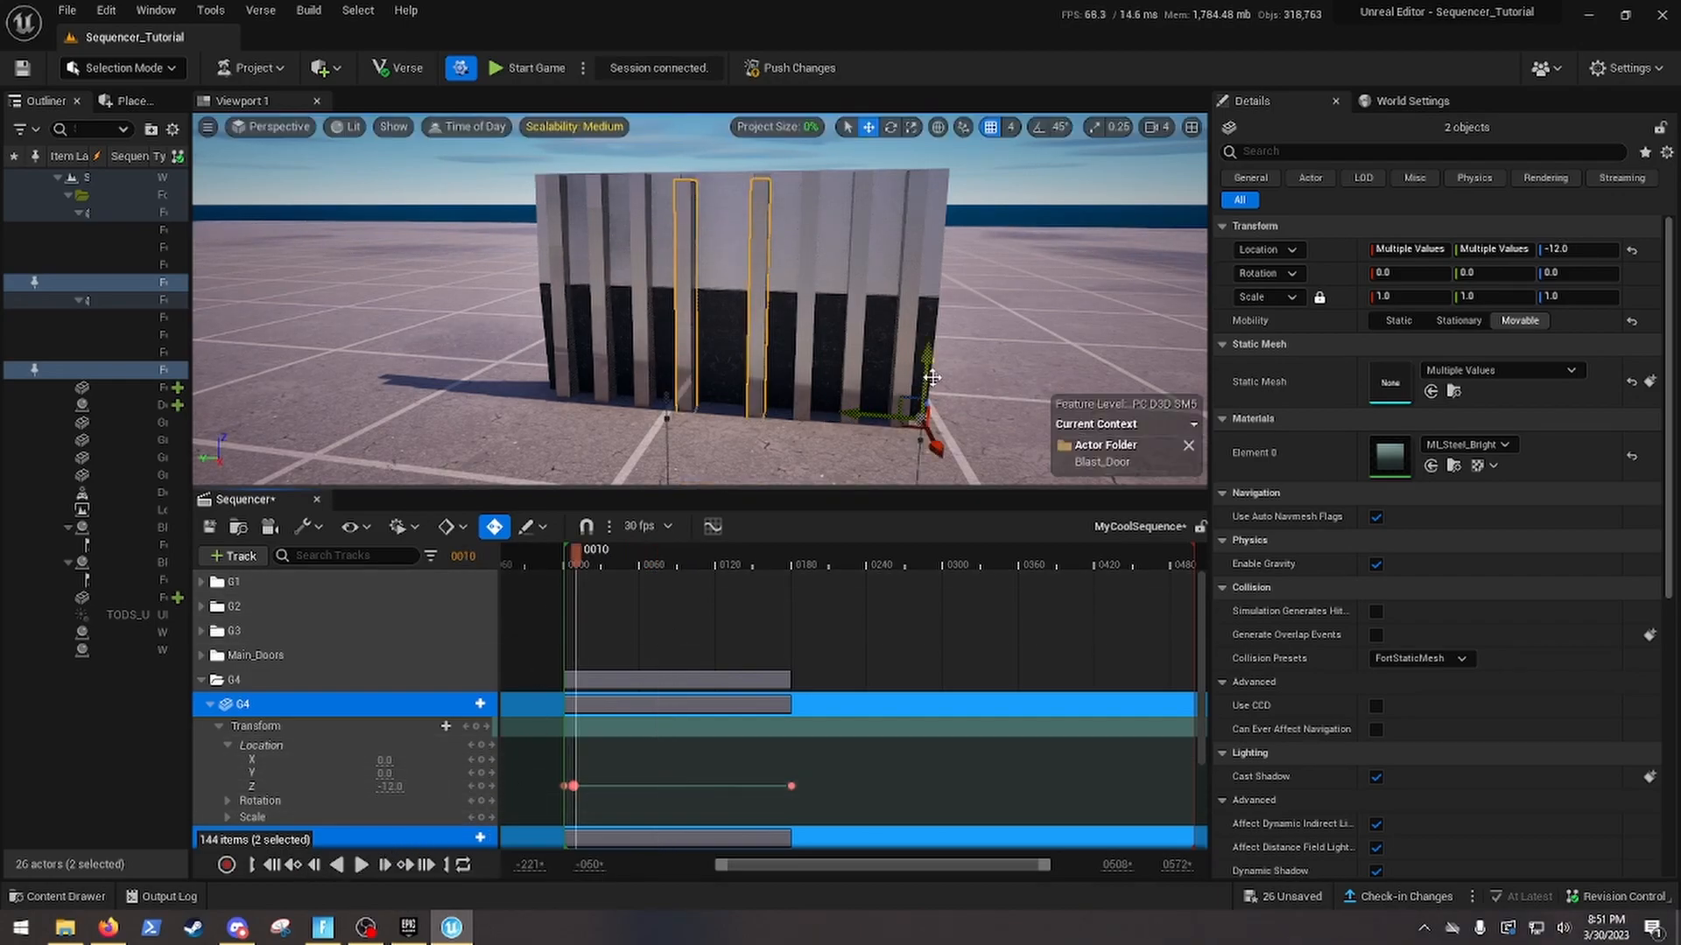
pyautogui.moveTo(932, 370); pyautogui.dragTo(931, 377)
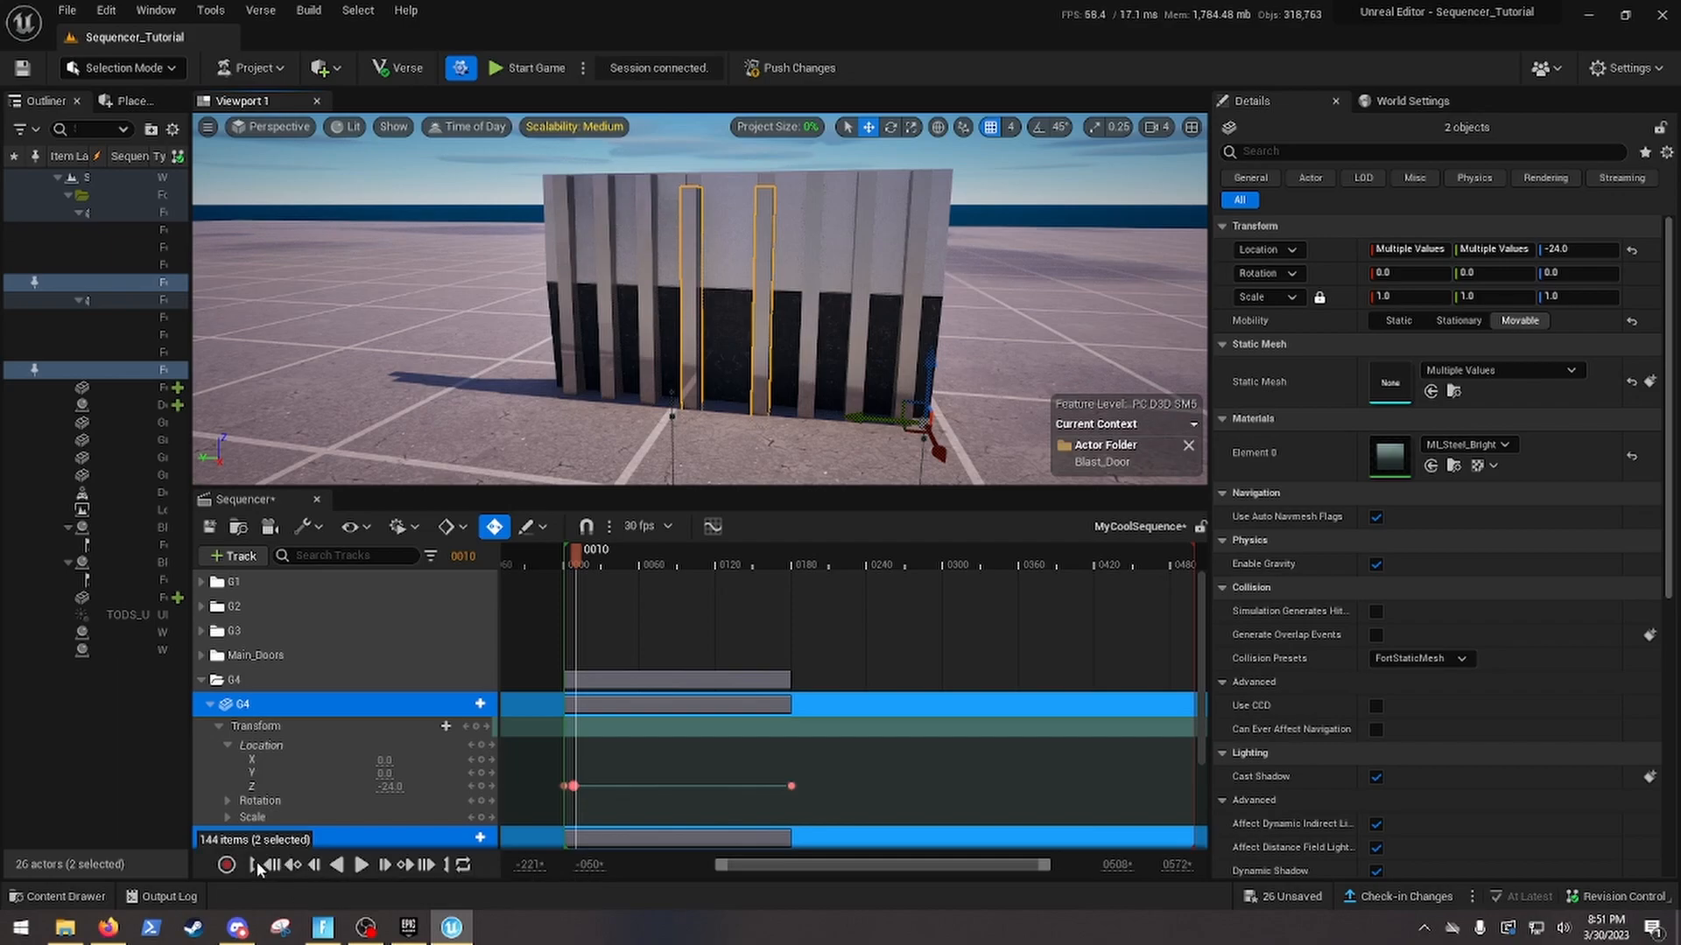
# Replay the sequence several times from around frame 0 to check how the G4 bars start and finish dropping
pyautogui.click(359, 865)
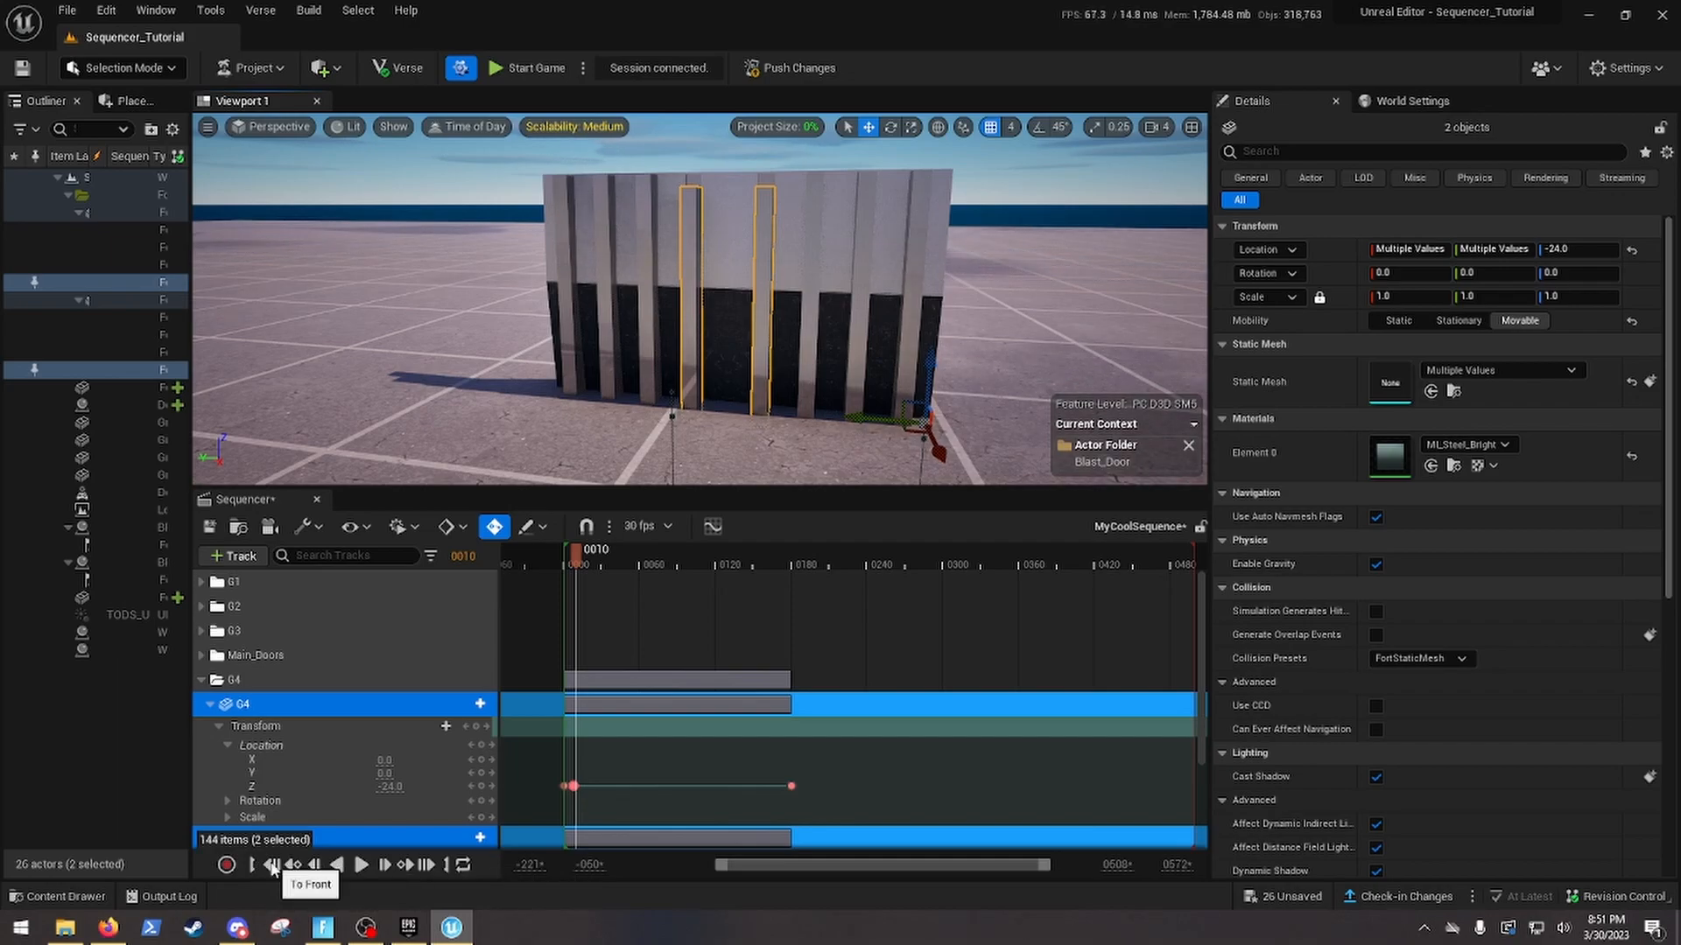
pyautogui.click(358, 867)
pyautogui.click(272, 864)
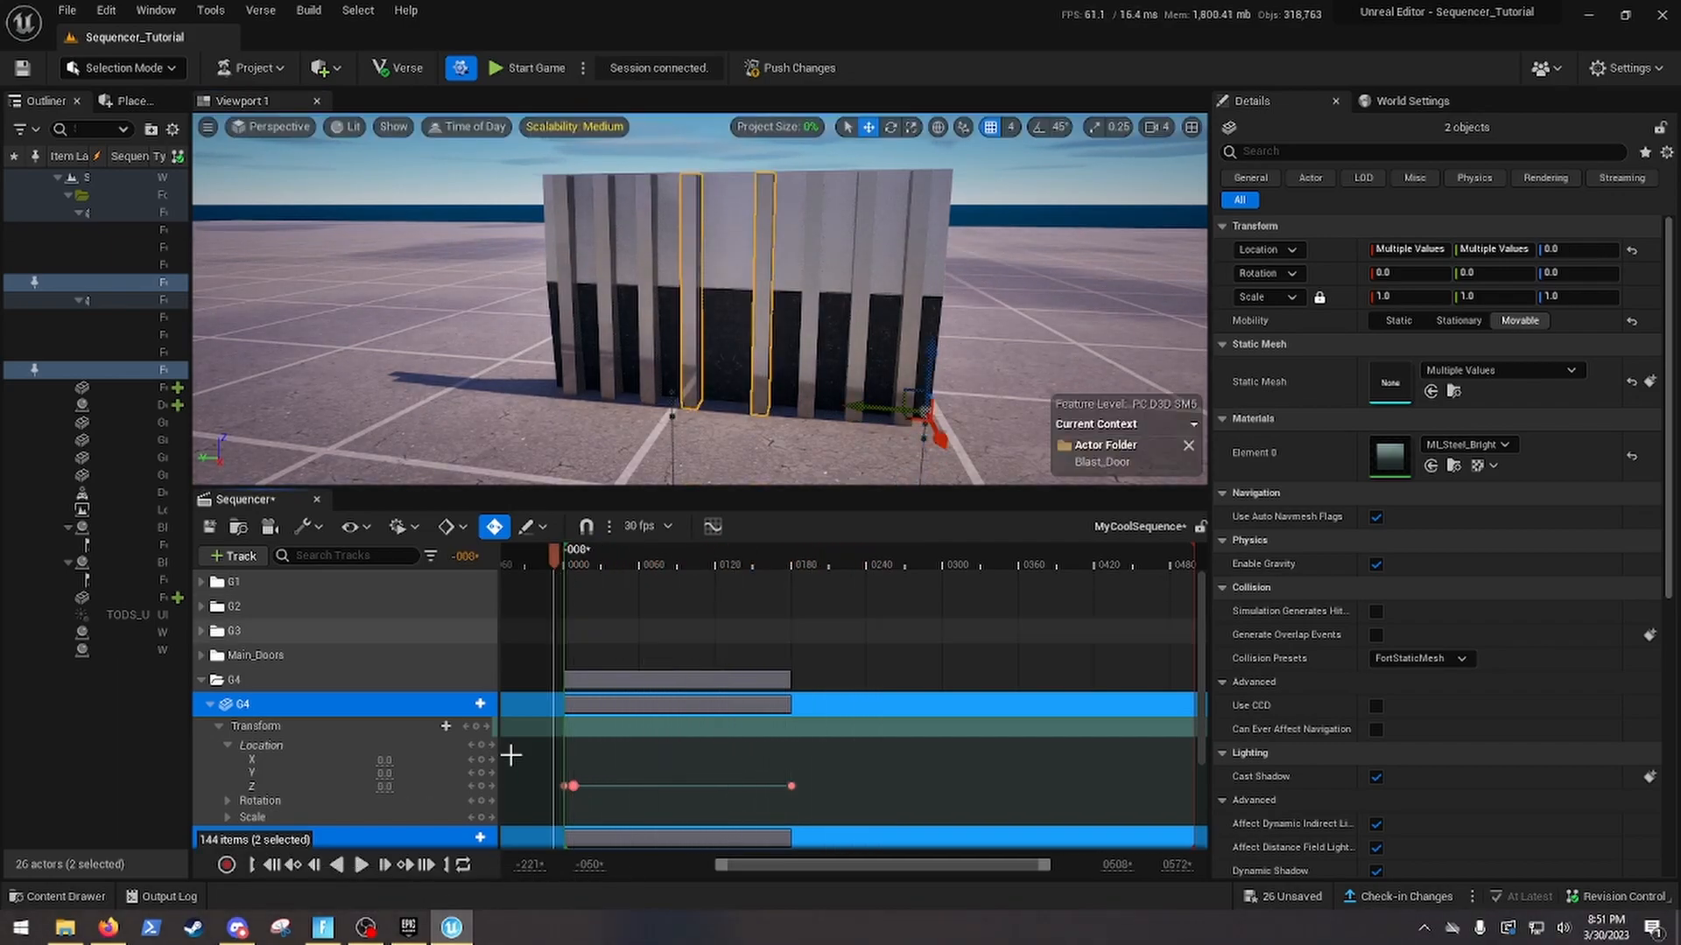
pyautogui.moveTo(563, 560); pyautogui.dragTo(576, 560)
pyautogui.click(275, 864)
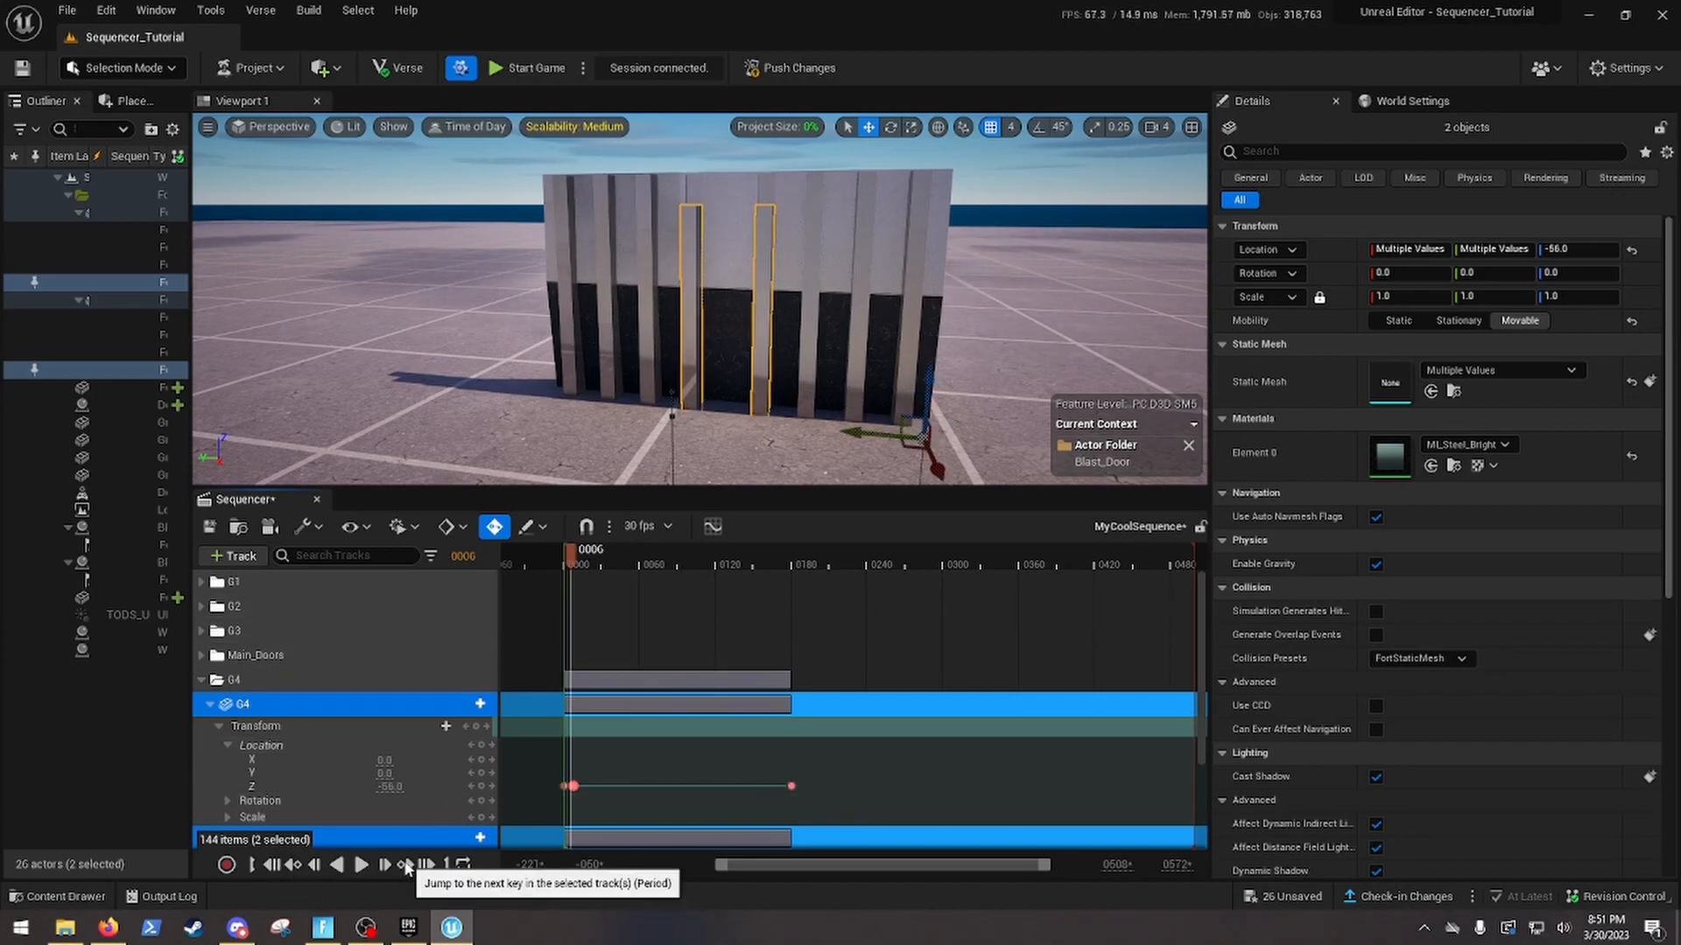
pyautogui.click(359, 865)
pyautogui.click(359, 864)
pyautogui.moveTo(619, 562); pyautogui.dragTo(552, 566)
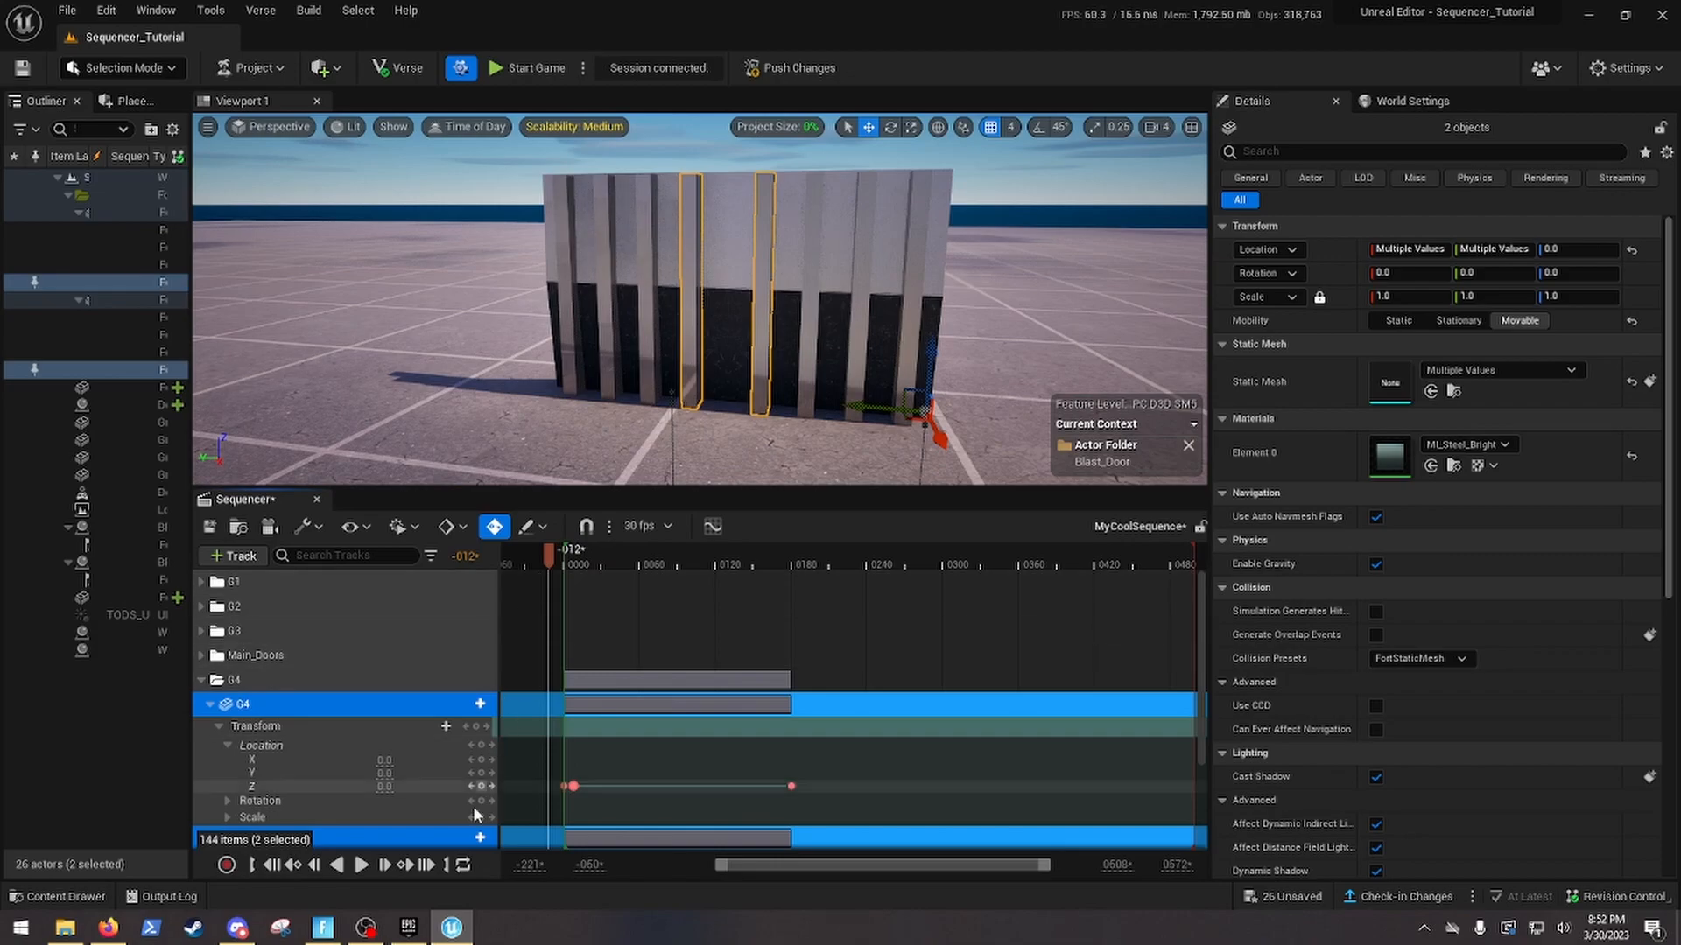
pyautogui.click(363, 865)
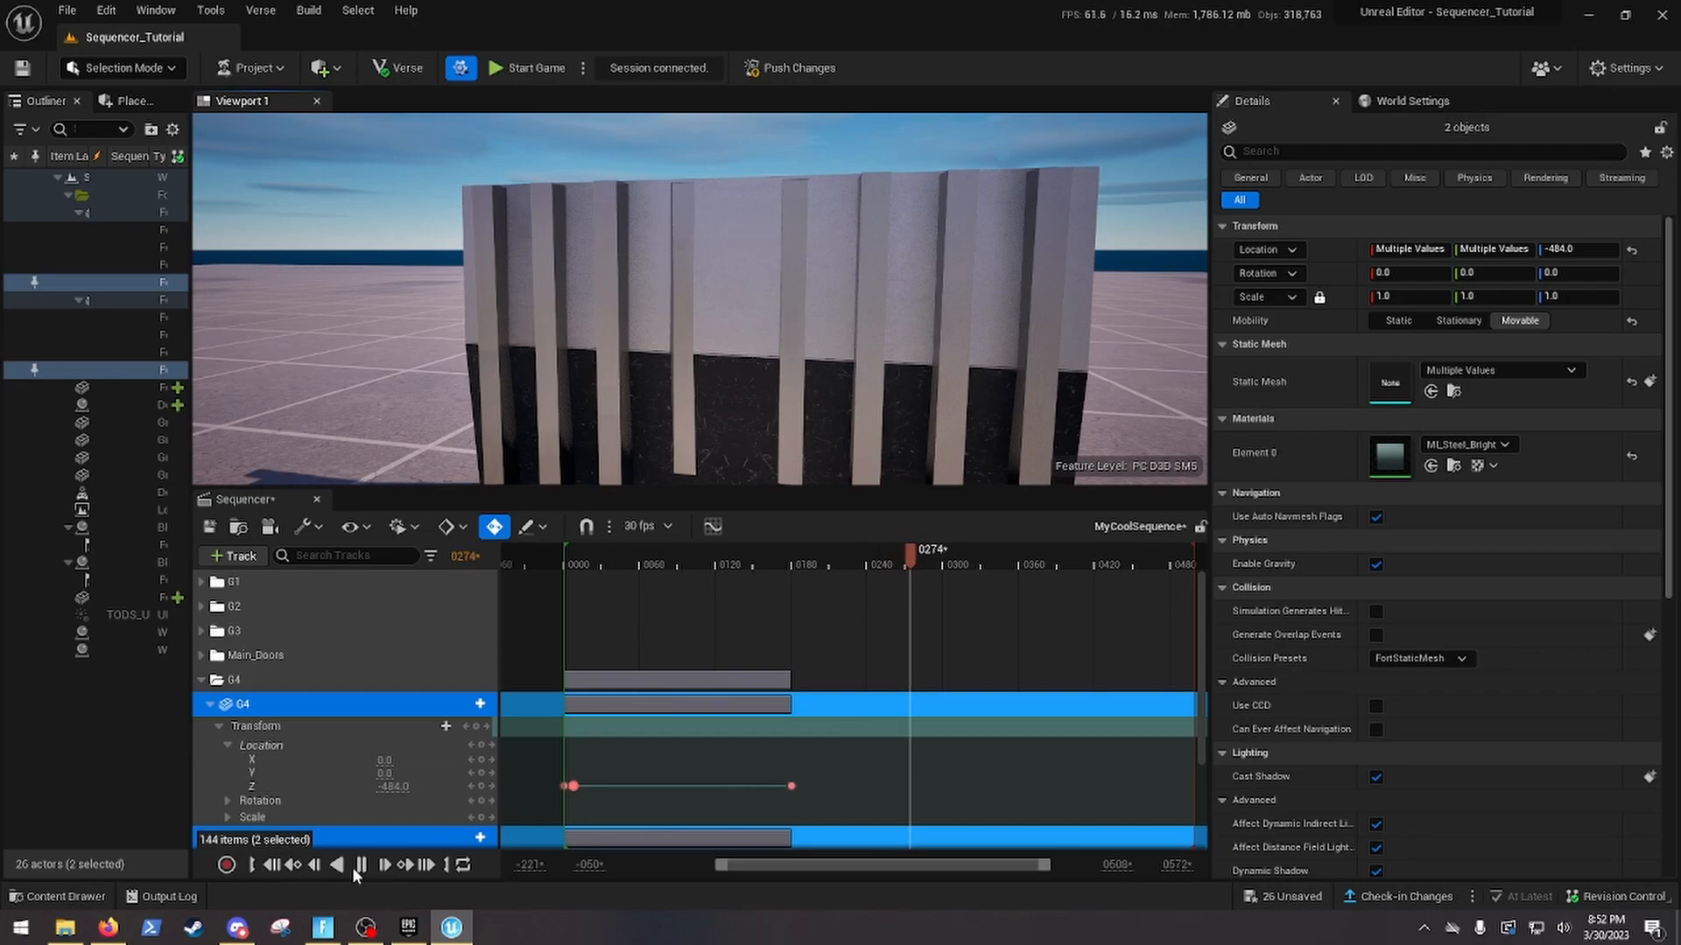
pyautogui.click(361, 865)
# Move the playhead back to frame 10
pyautogui.moveTo(620, 561); pyautogui.dragTo(574, 555)
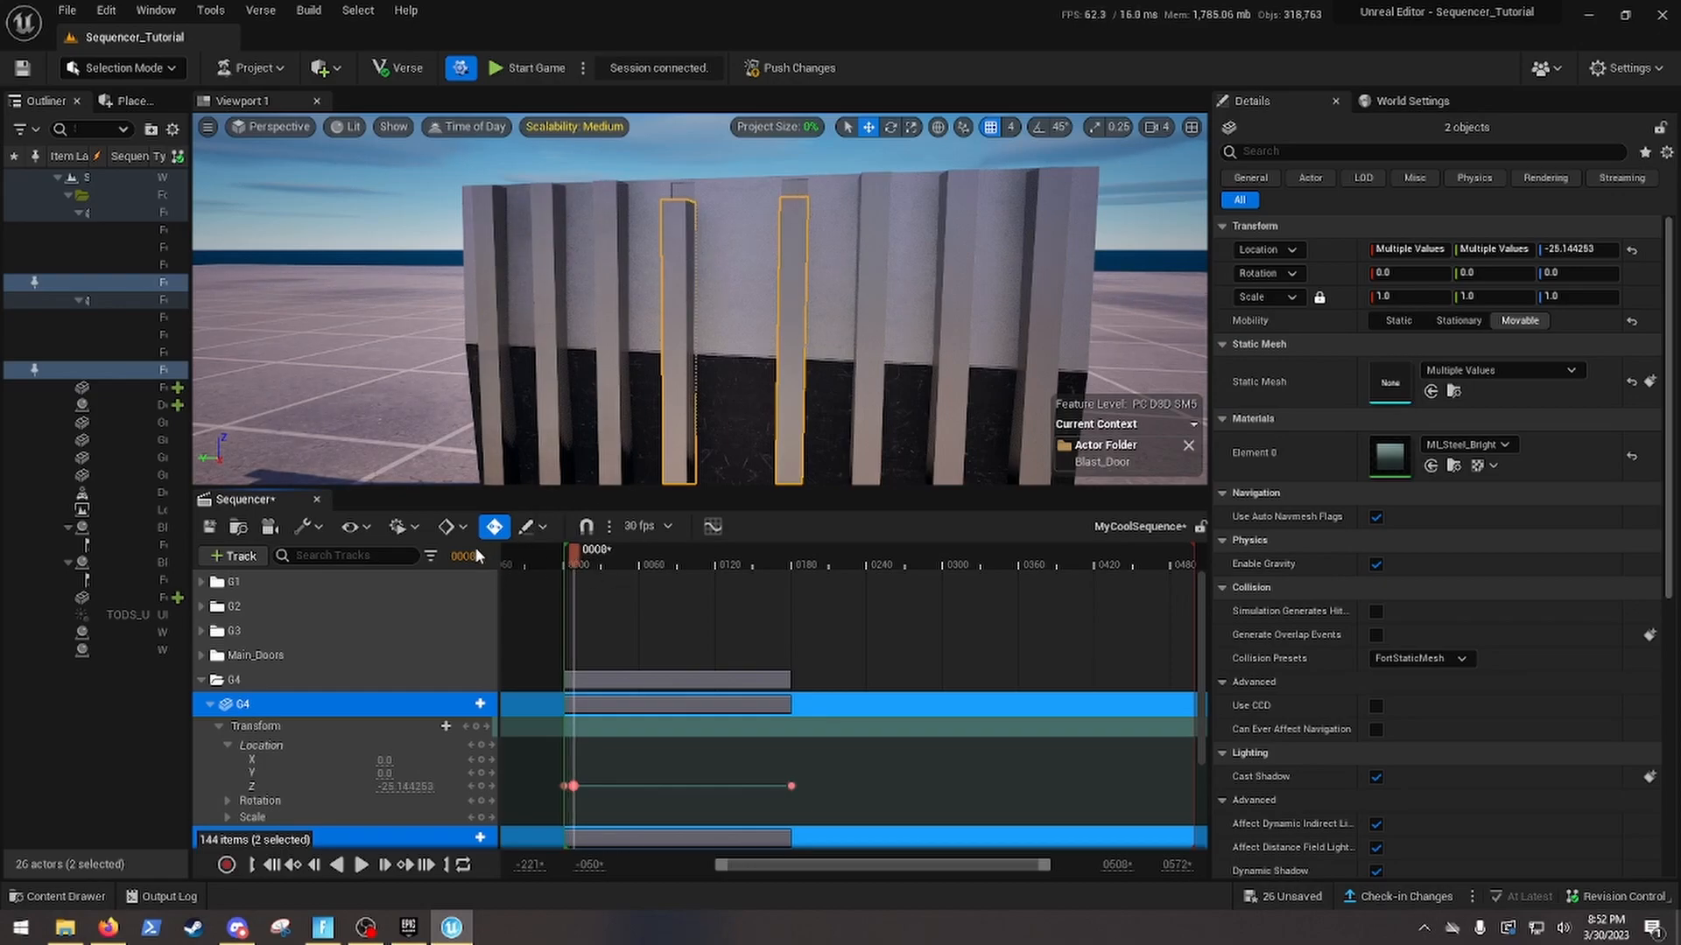
pyautogui.write('10')
pyautogui.press('Return')
# Collapse the G4 track, expand the Transform and Location channels in the G3 folder, and select both G3 tracks together
pyautogui.click(210, 704)
pyautogui.click(202, 631)
pyautogui.click(220, 679)
pyautogui.click(228, 697)
pyautogui.scroll(-3, 427, 732)
pyautogui.click(220, 728)
pyautogui.keyDown('ctrl'); pyautogui.click(242, 706); pyautogui.keyUp('ctrl')
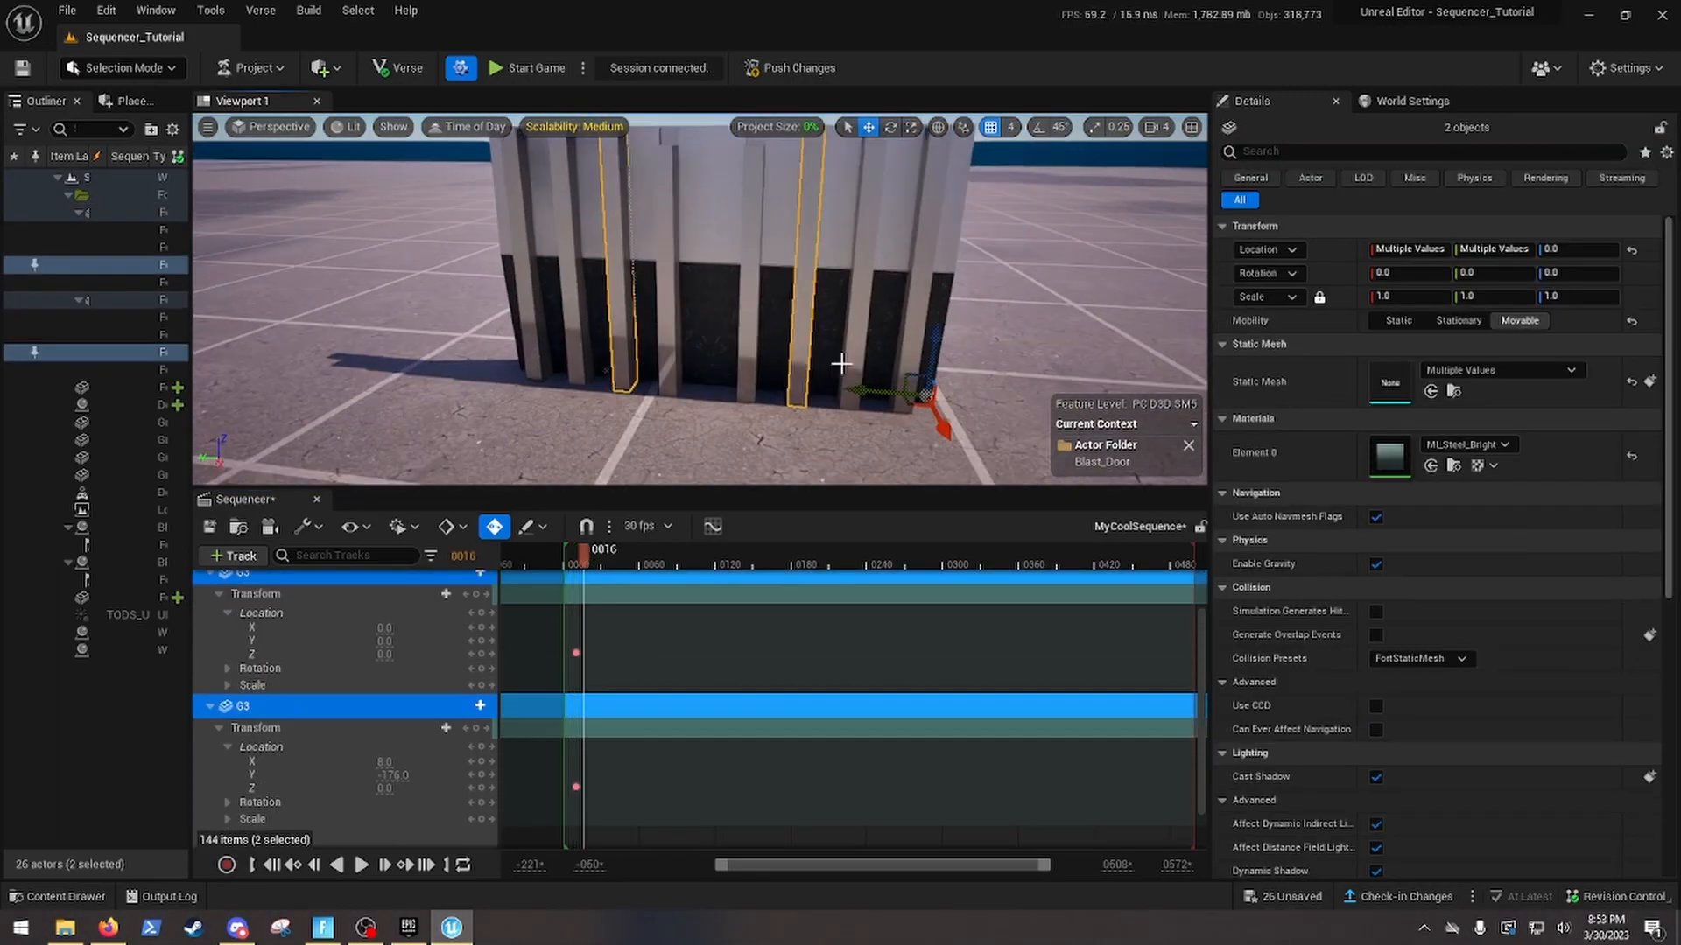
# Move the playhead to frame 180 for the end keys of the G3 bars
pyautogui.click(462, 556)
pyautogui.write('180')
pyautogui.press('Return')
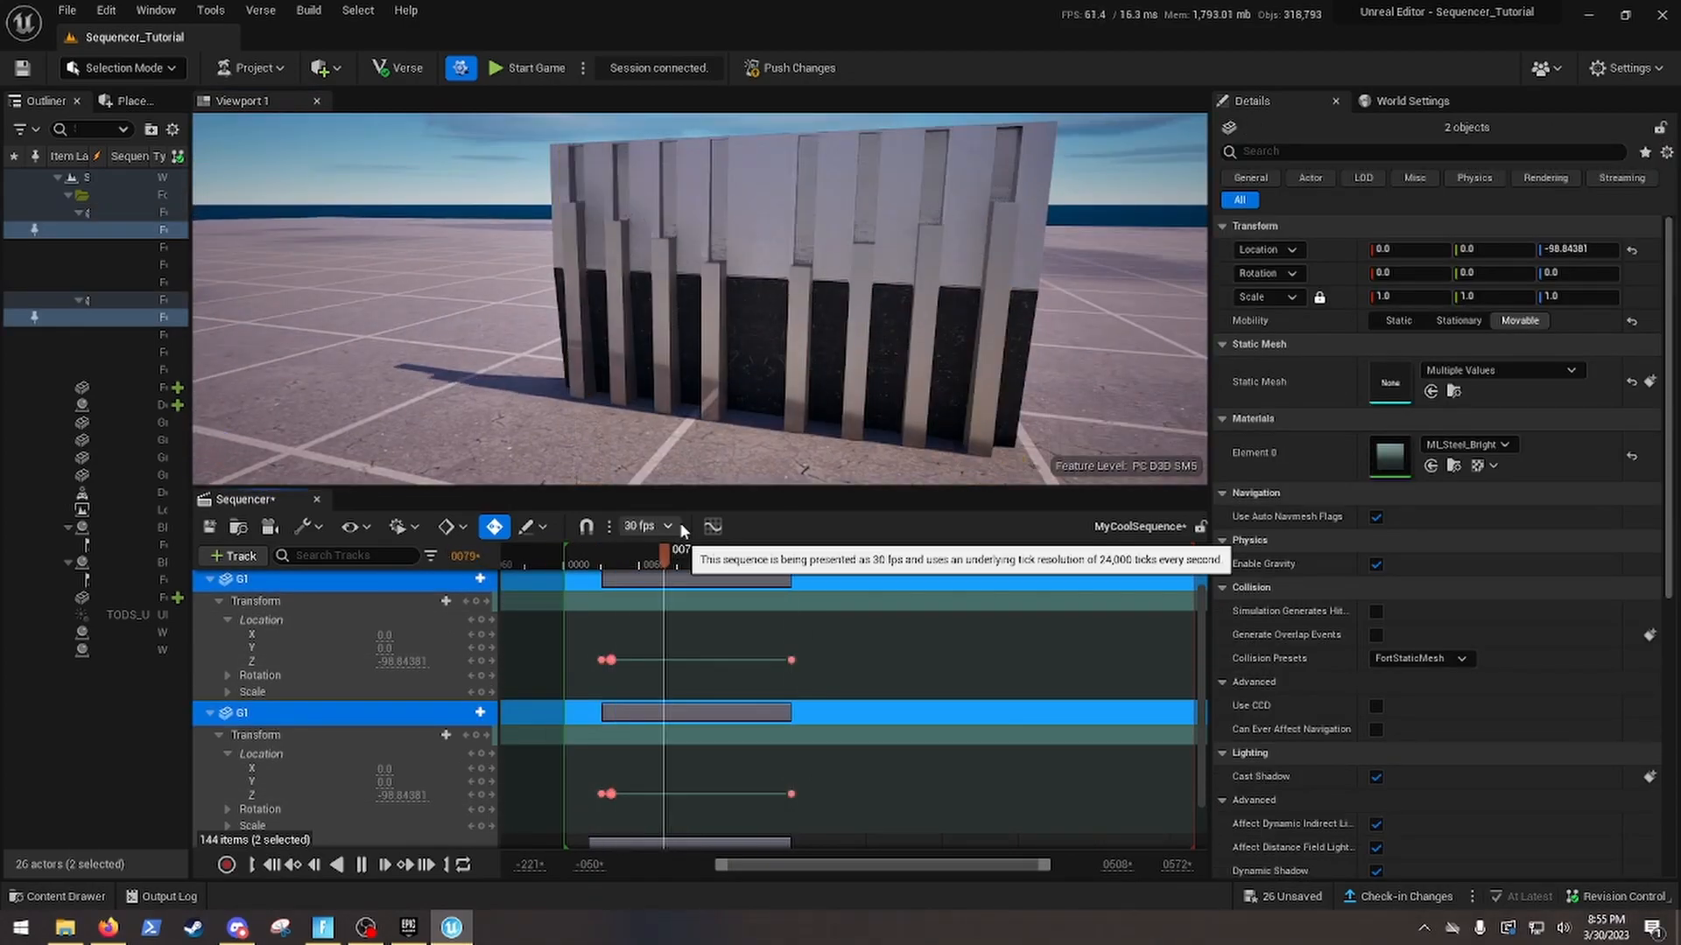
# Return the playhead to before frame 0 and collapse the G1 folder
pyautogui.click(543, 554)
pyautogui.moveTo(732, 365); pyautogui.dragTo(744, 420, button='right')
pyautogui.moveTo(700, 298)
pyautogui.mouseDown(button='right')
pyautogui.moveTo(698, 317)
pyautogui.moveTo(701, 296)
pyautogui.mouseUp(button='right')
pyautogui.click(211, 579)
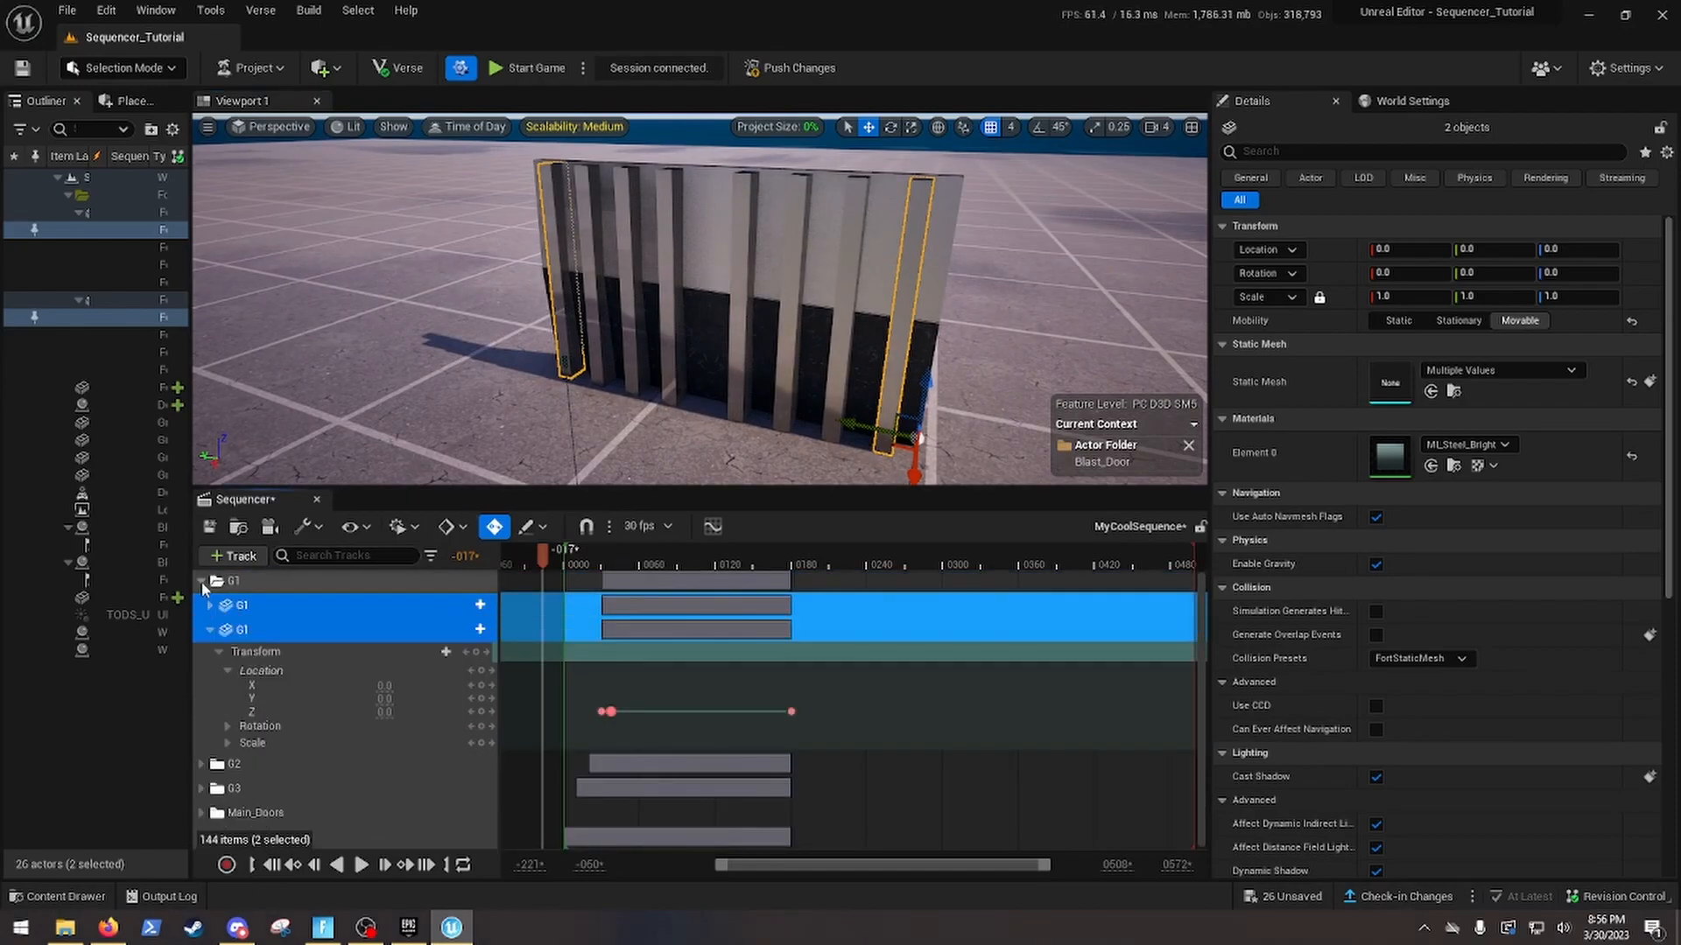
pyautogui.click(201, 582)
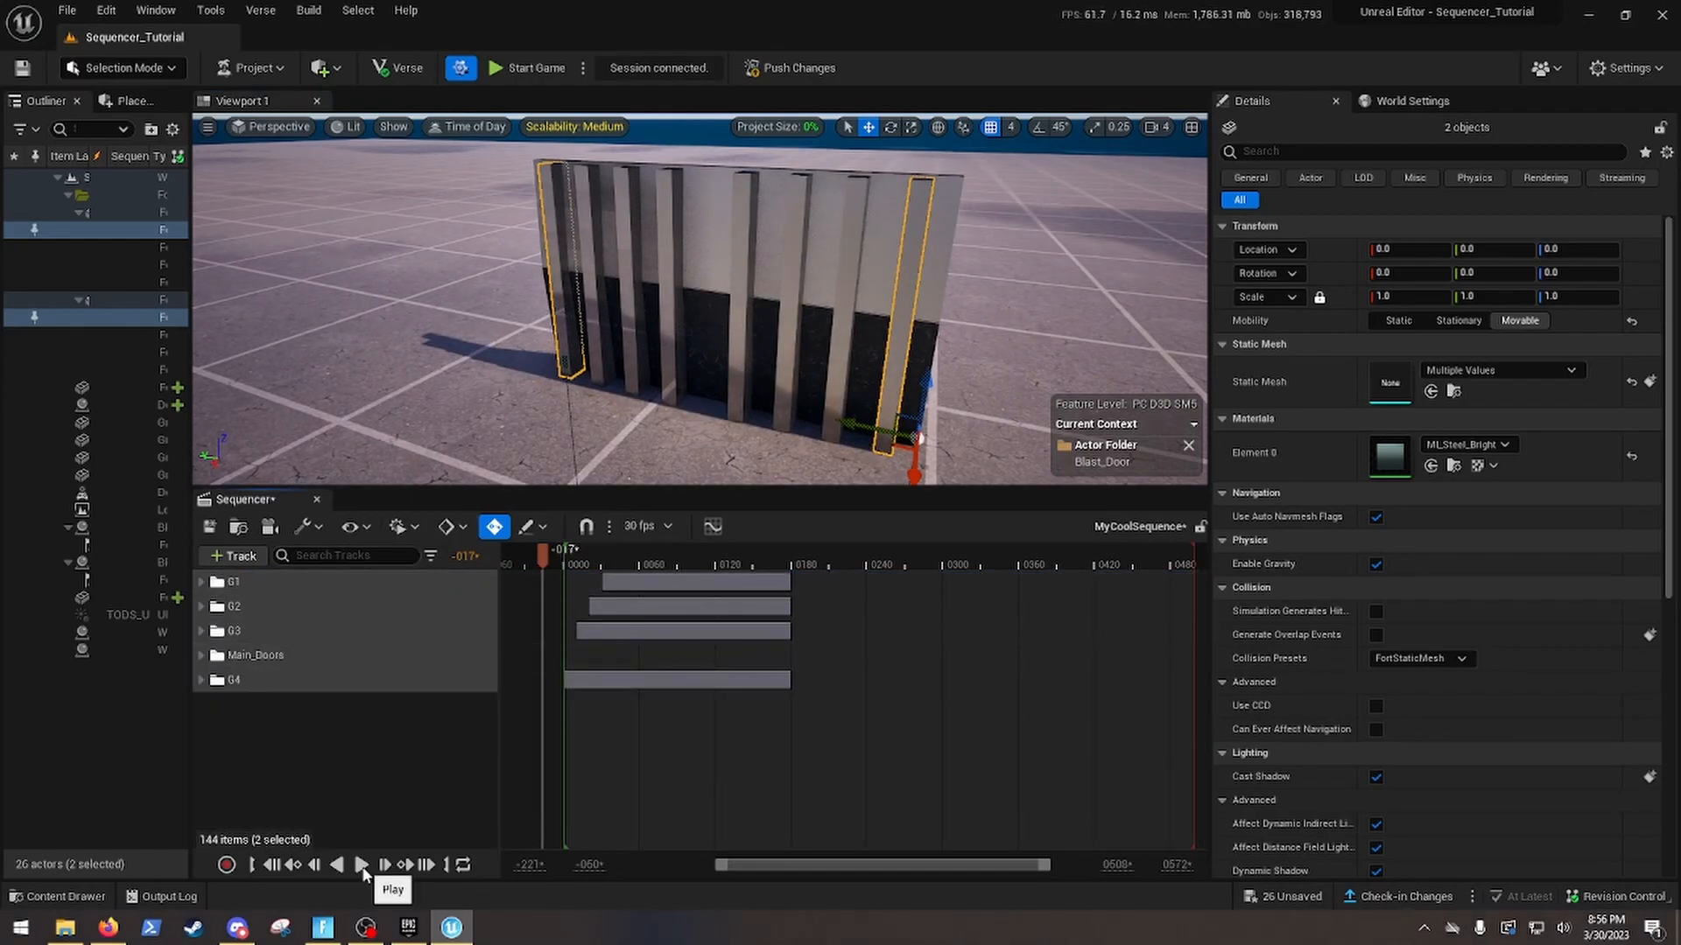
# Play the sequence to review the staggered drop of all G1 to G4 bars on the blast door
pyautogui.click(361, 864)
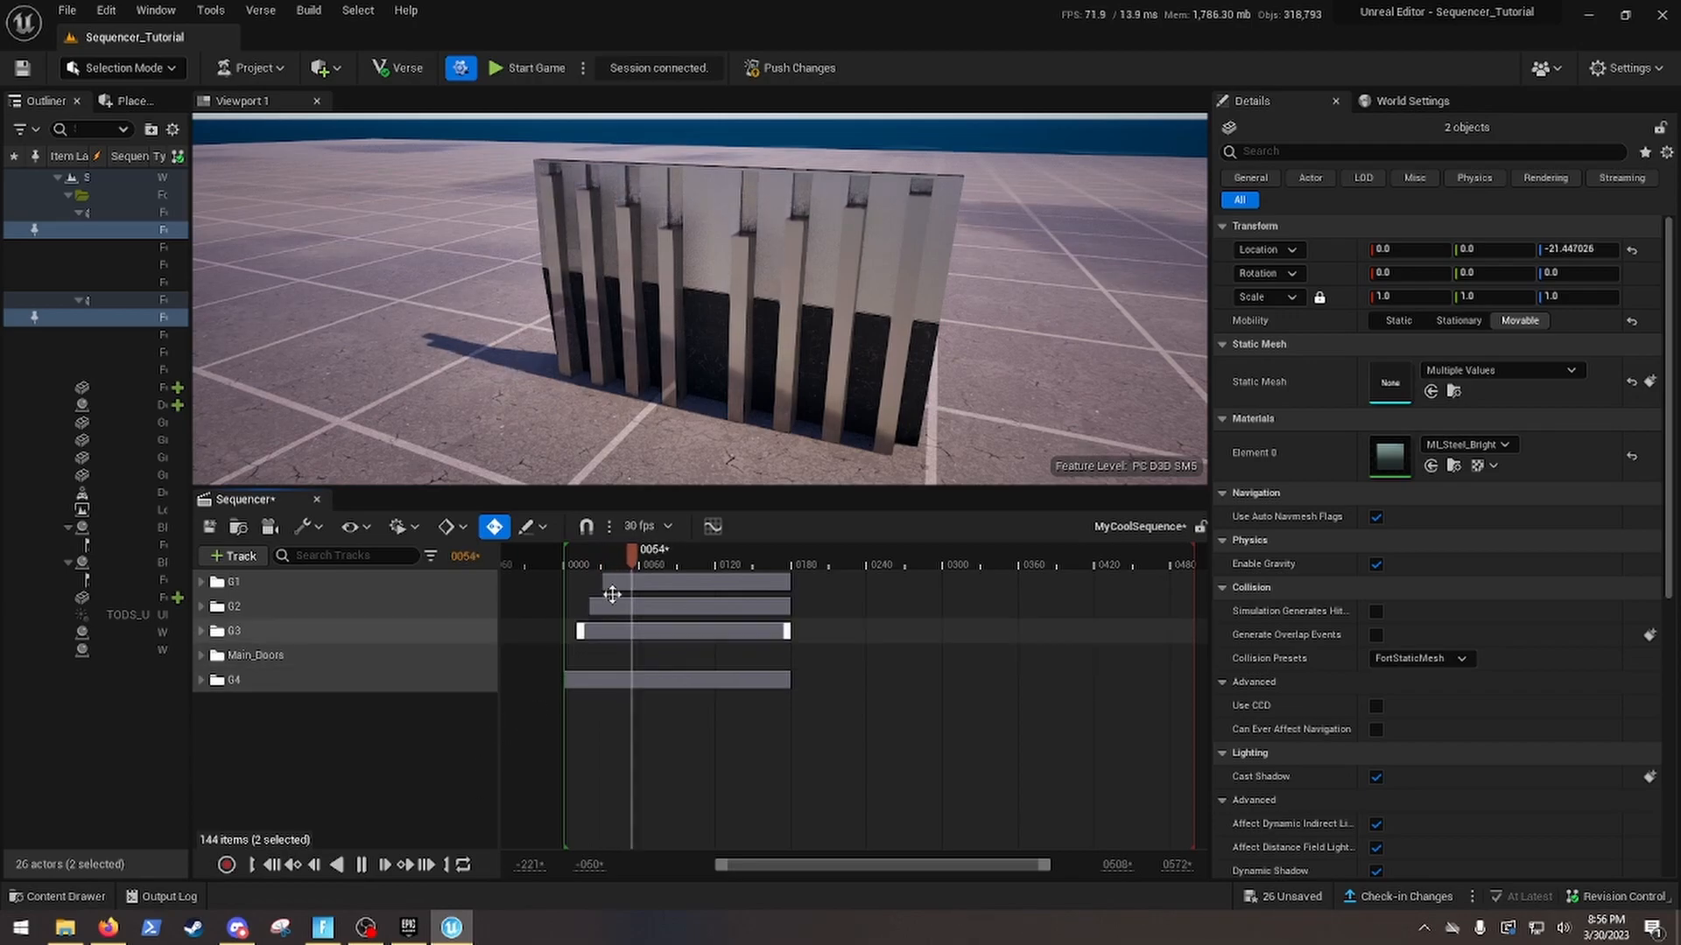
pyautogui.moveTo(806, 424)
pyautogui.mouseDown(button='right')
pyautogui.moveTo(801, 468)
pyautogui.moveTo(875, 385)
pyautogui.moveTo(803, 438)
pyautogui.mouseUp(button='right')
pyautogui.press('w')
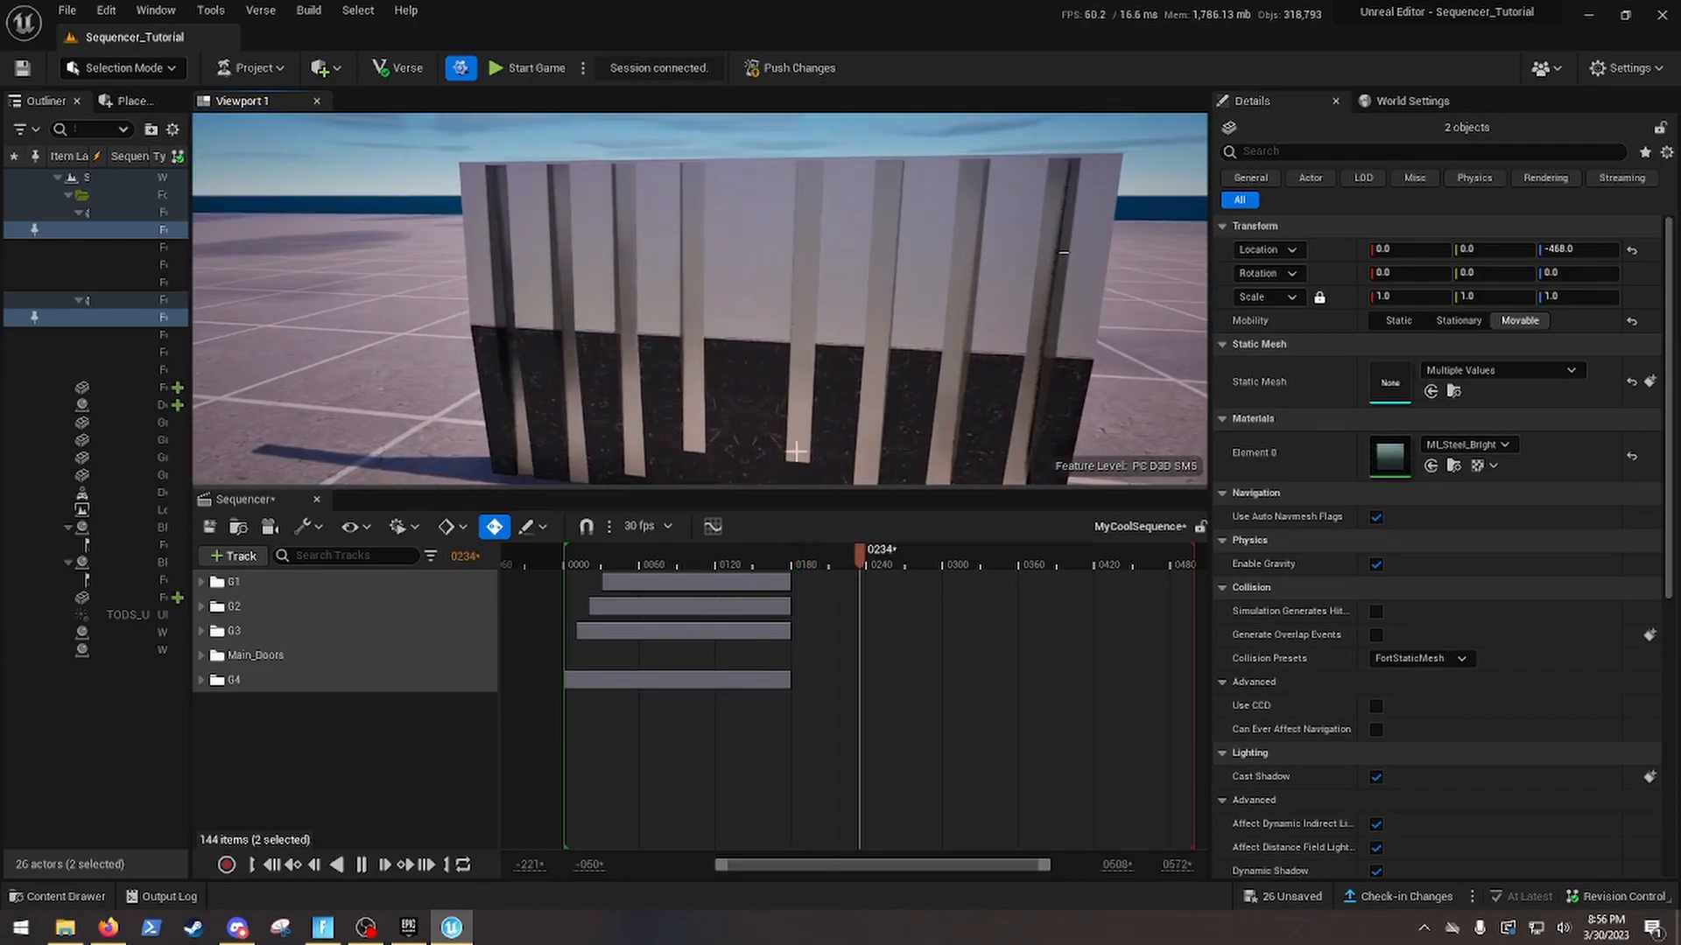
pyautogui.moveTo(650, 429)
pyautogui.mouseDown(button='right')
pyautogui.moveTo(670, 468)
pyautogui.moveTo(652, 455)
pyautogui.mouseUp(button='right')
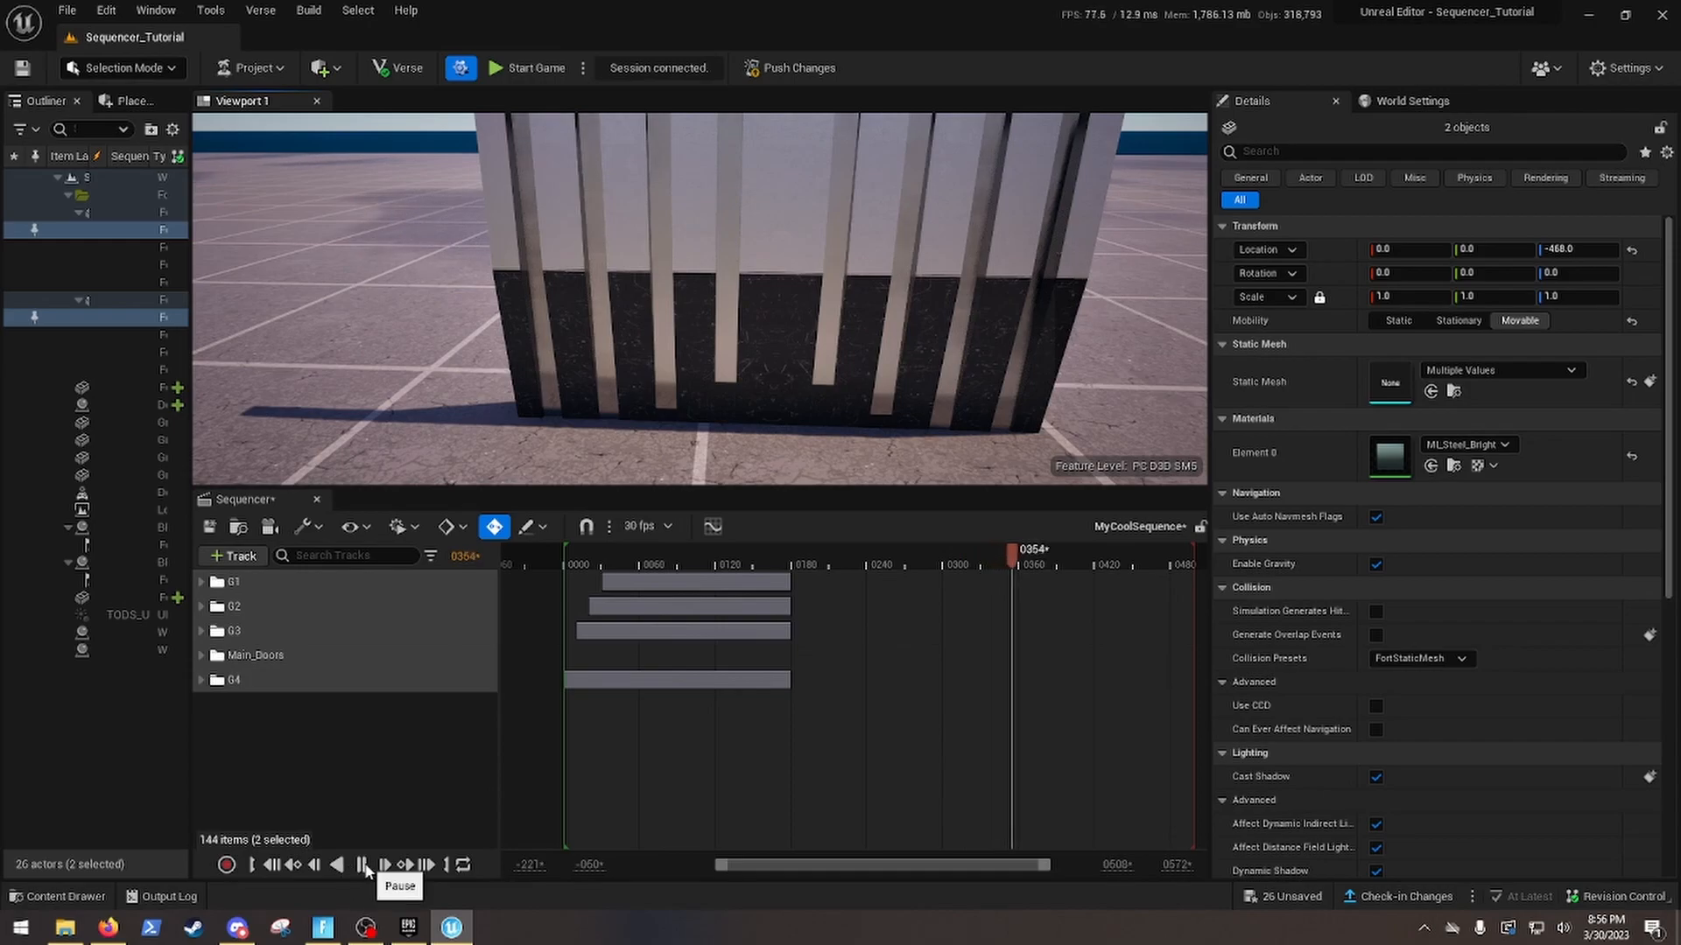
pyautogui.click(362, 864)
# With the playhead at about frame 188, expand the Main_Doors folder and select BlastDoorR in the viewport
pyautogui.click(800, 562)
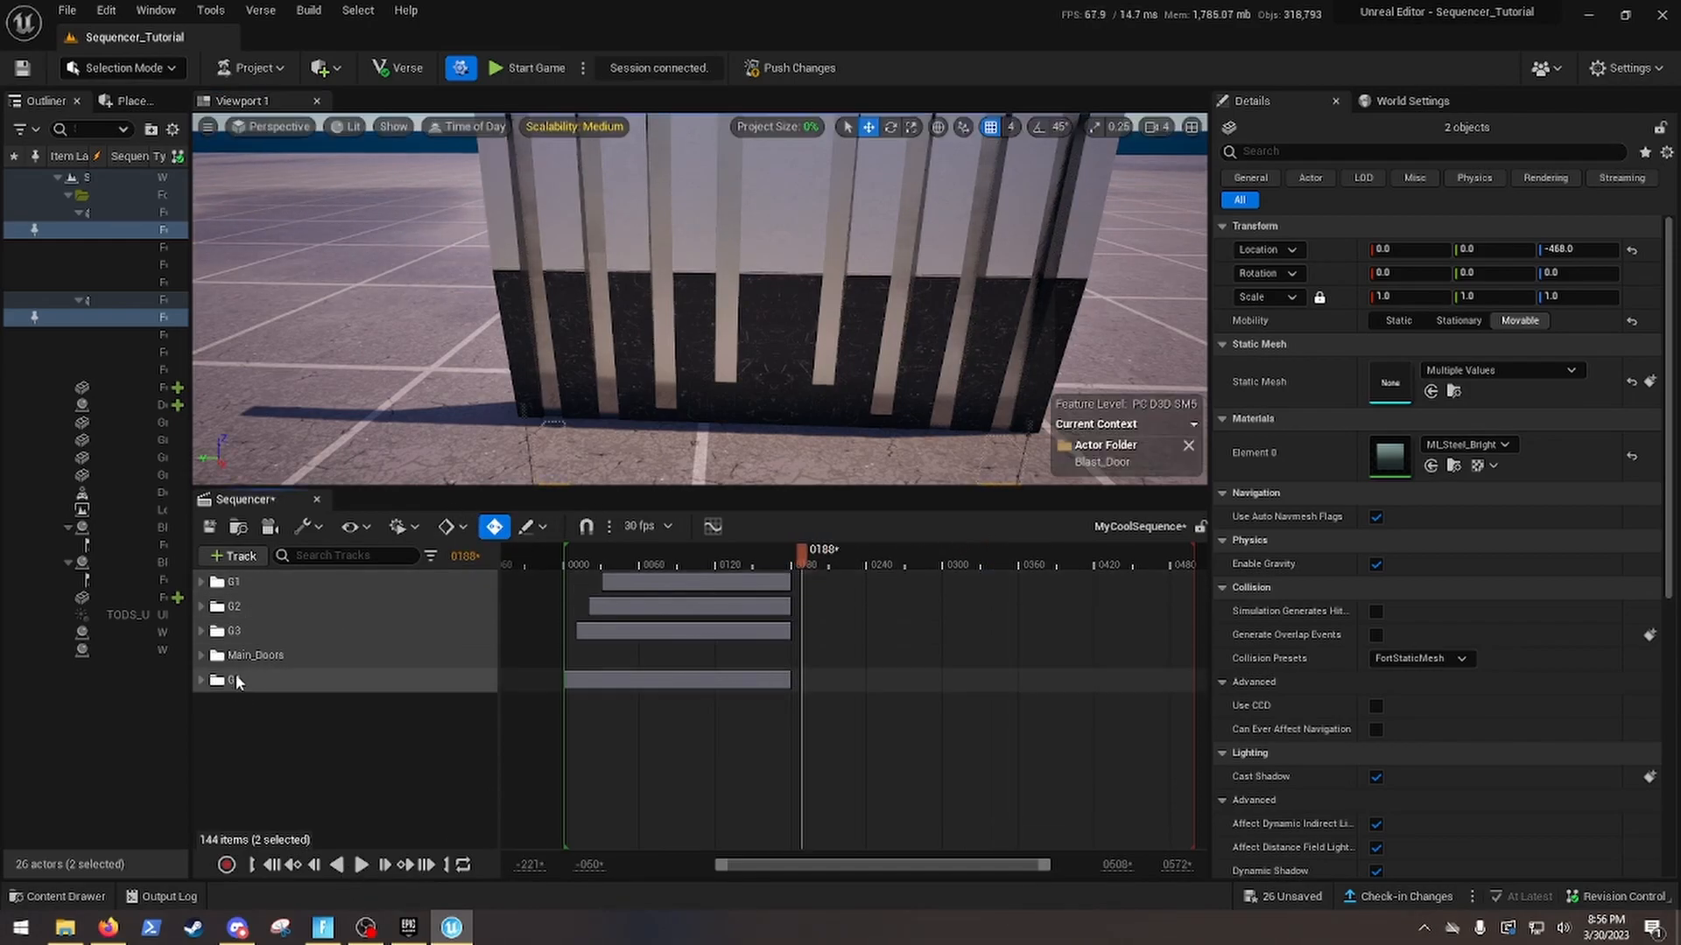
pyautogui.click(202, 655)
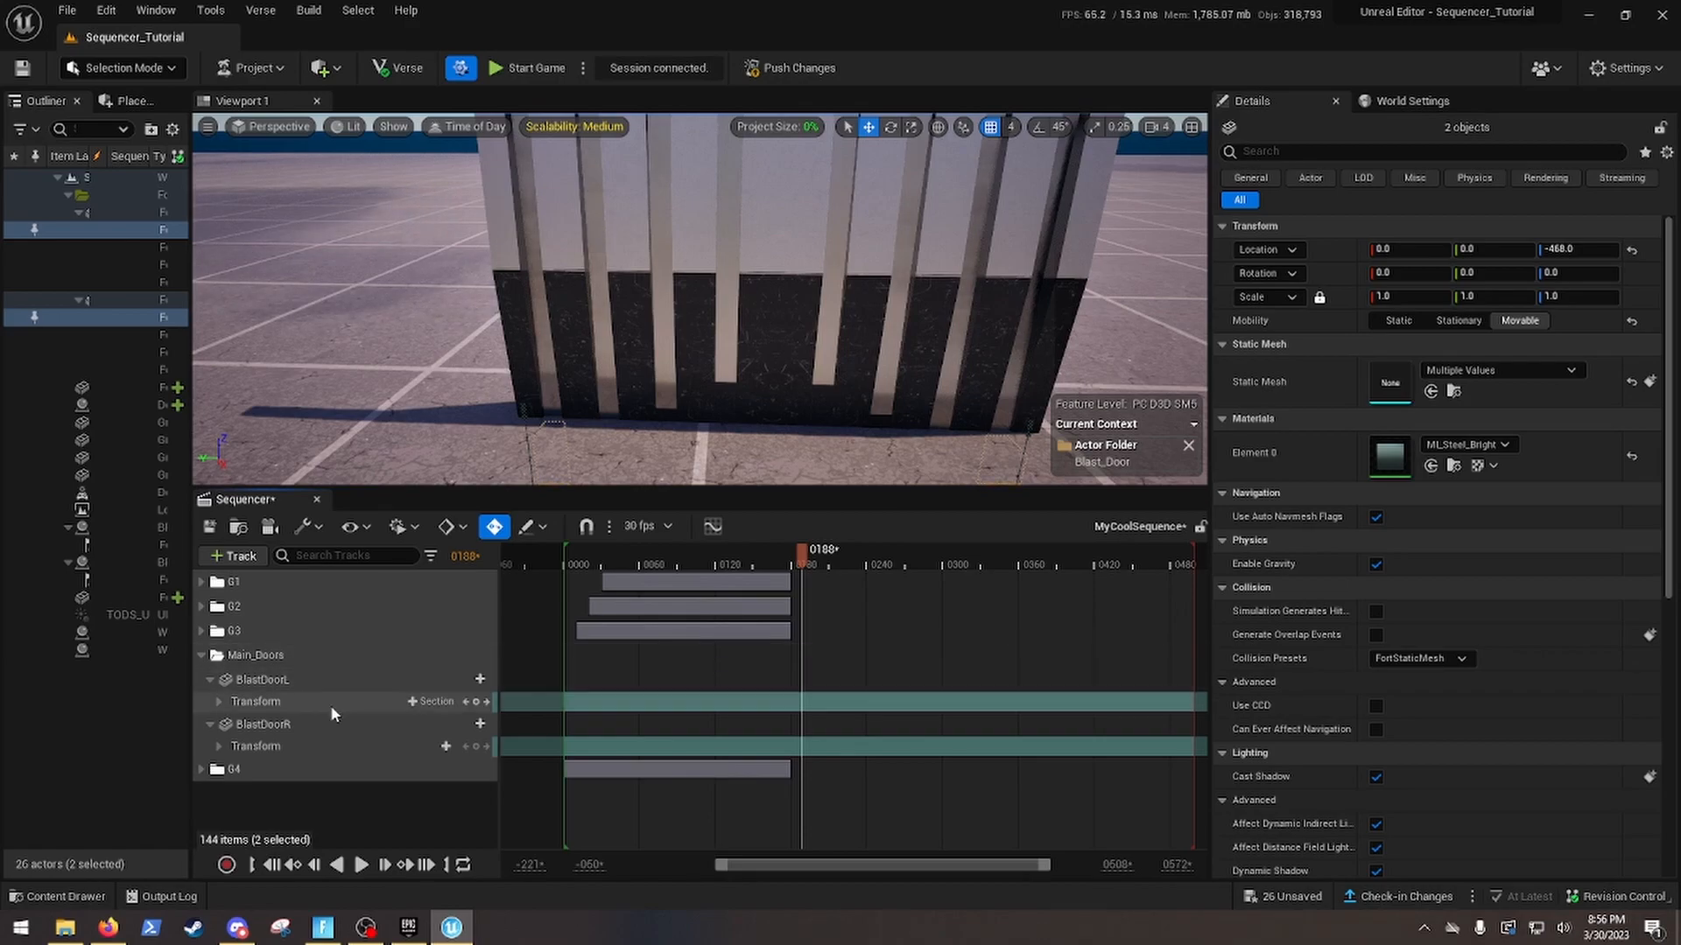
pyautogui.click(645, 345)
pyautogui.moveTo(676, 411); pyautogui.dragTo(522, 434, button='right')
pyautogui.moveTo(675, 393)
pyautogui.mouseDown(button='right')
pyautogui.moveTo(744, 350)
pyautogui.moveTo(675, 393)
pyautogui.mouseUp(button='right')
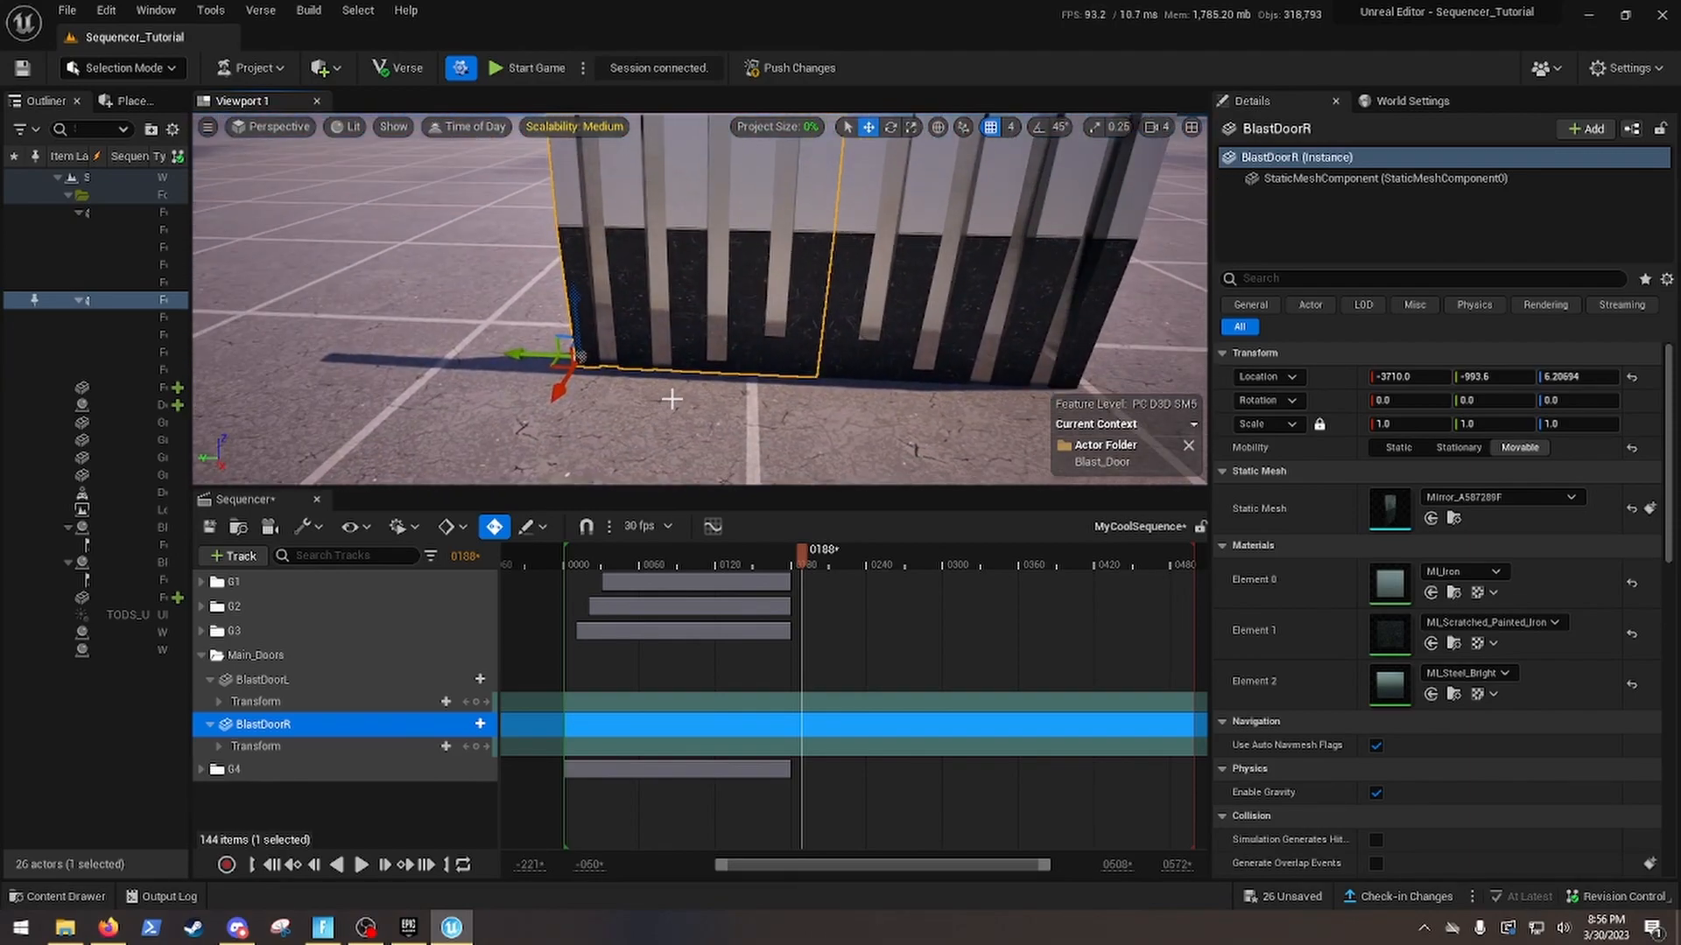
# Expand the Transform tracks of BlastDoorL and BlastDoorR
pyautogui.click(217, 701)
pyautogui.click(229, 796)
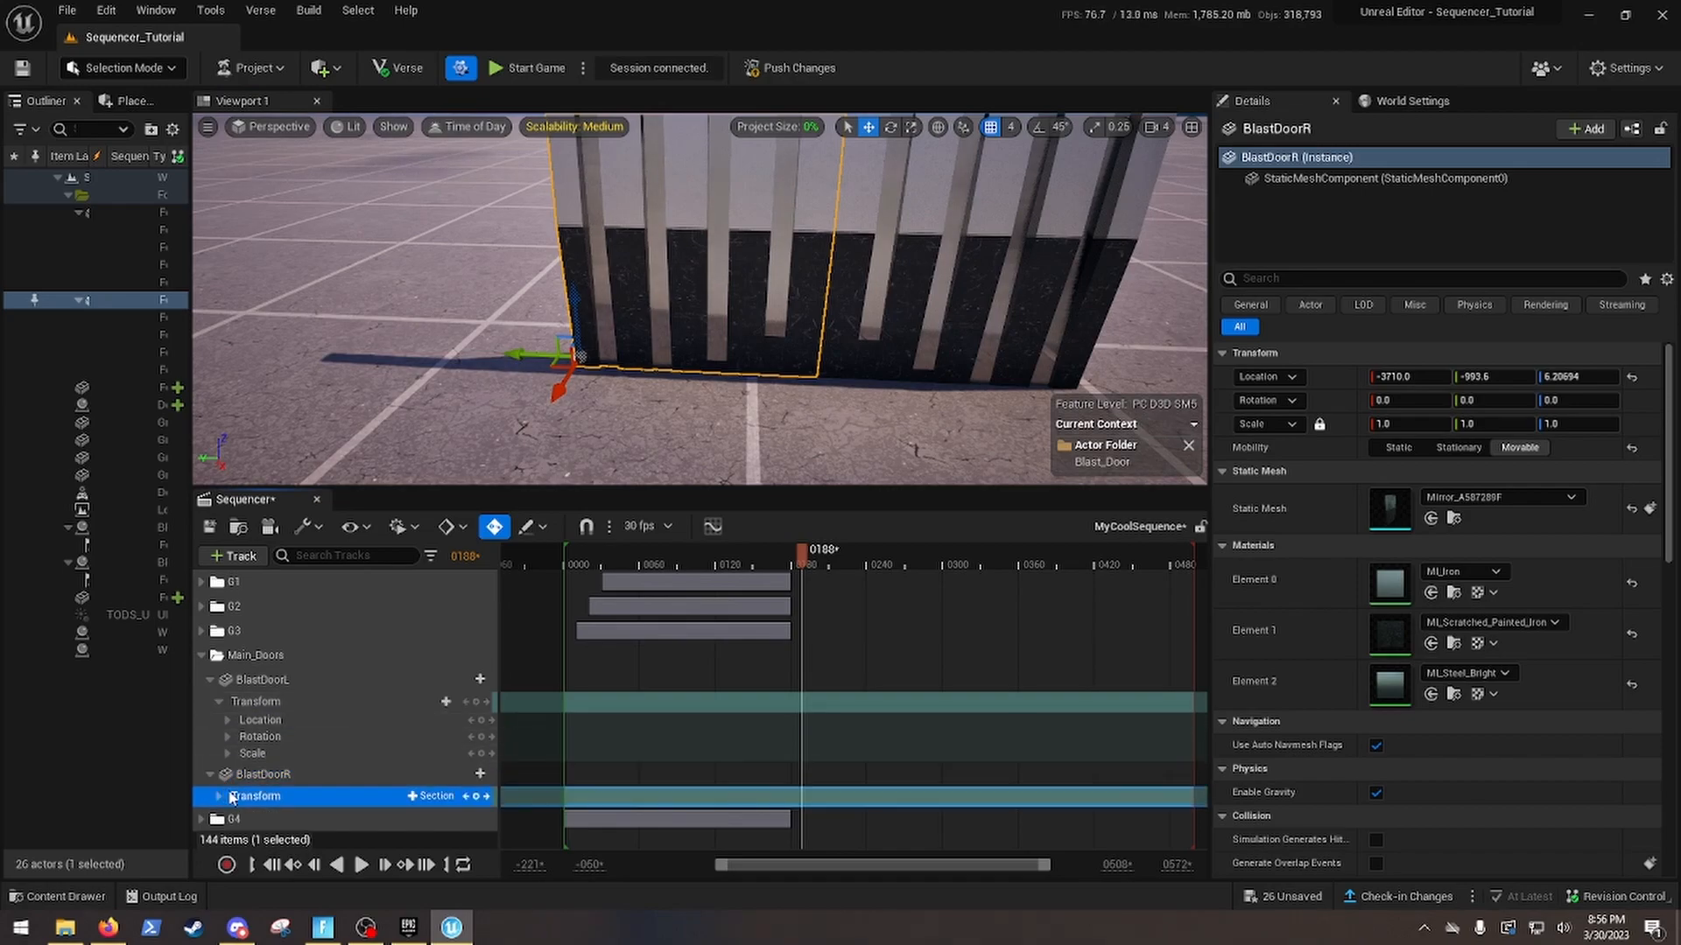
pyautogui.click(219, 796)
pyautogui.scroll(-1, 307, 757)
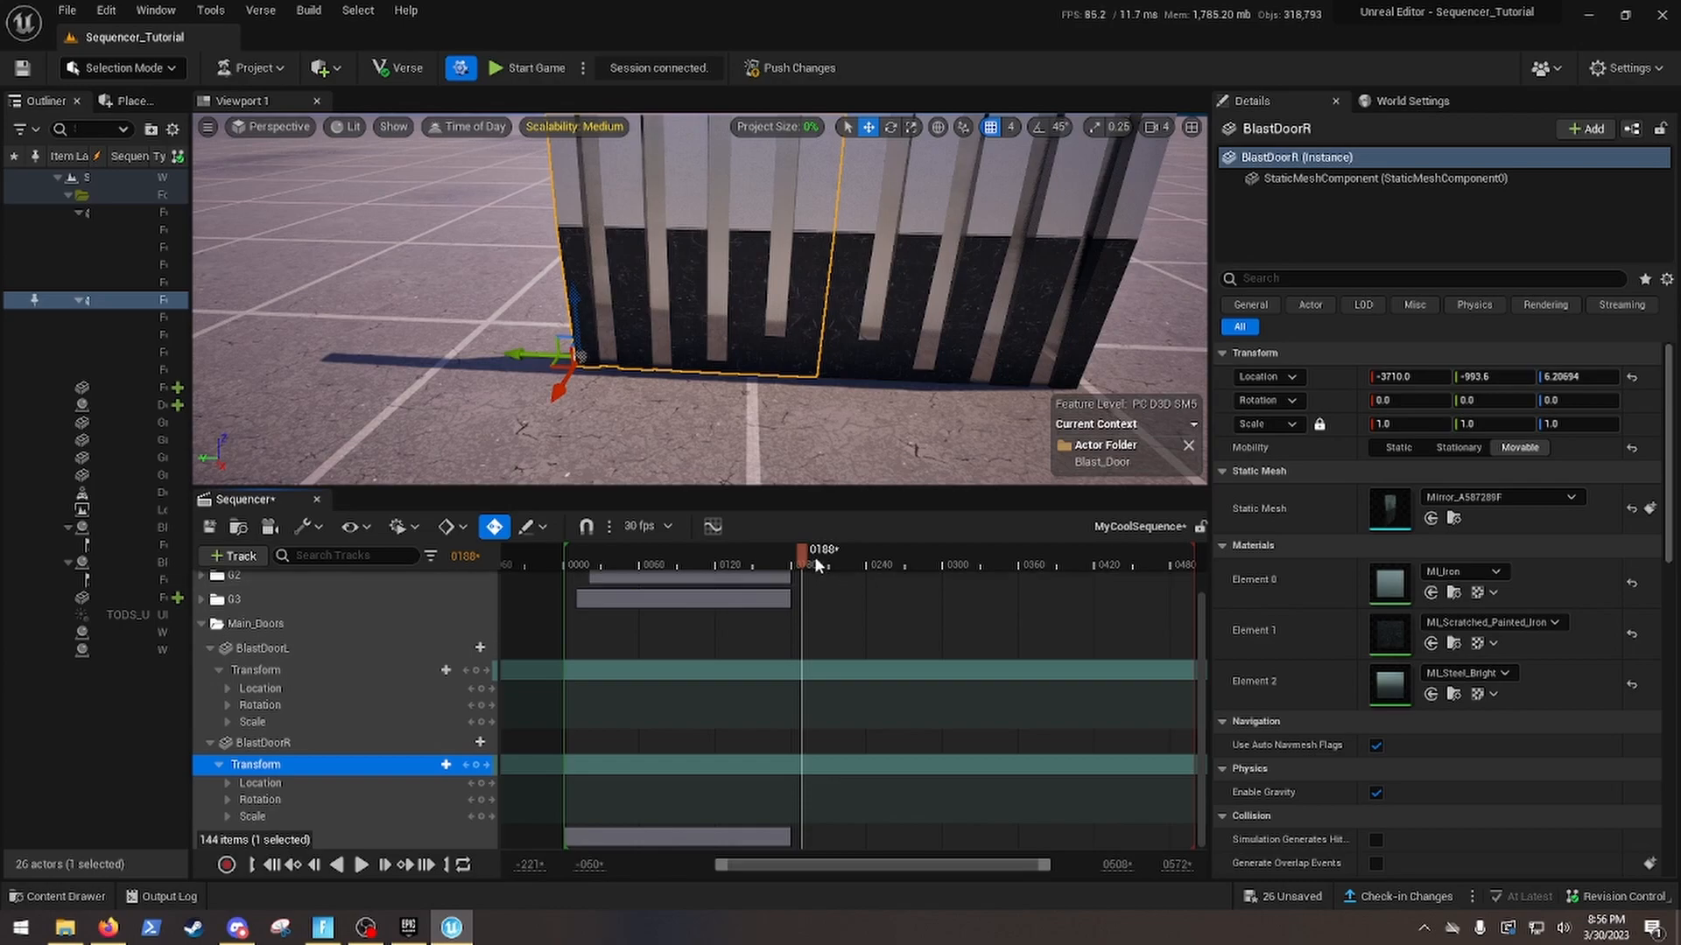
# Move the playhead to about frame 189, expand BlastDoorL's Rotation channels and switch the viewport gizmo to rotation
pyautogui.moveTo(797, 550); pyautogui.dragTo(802, 550)
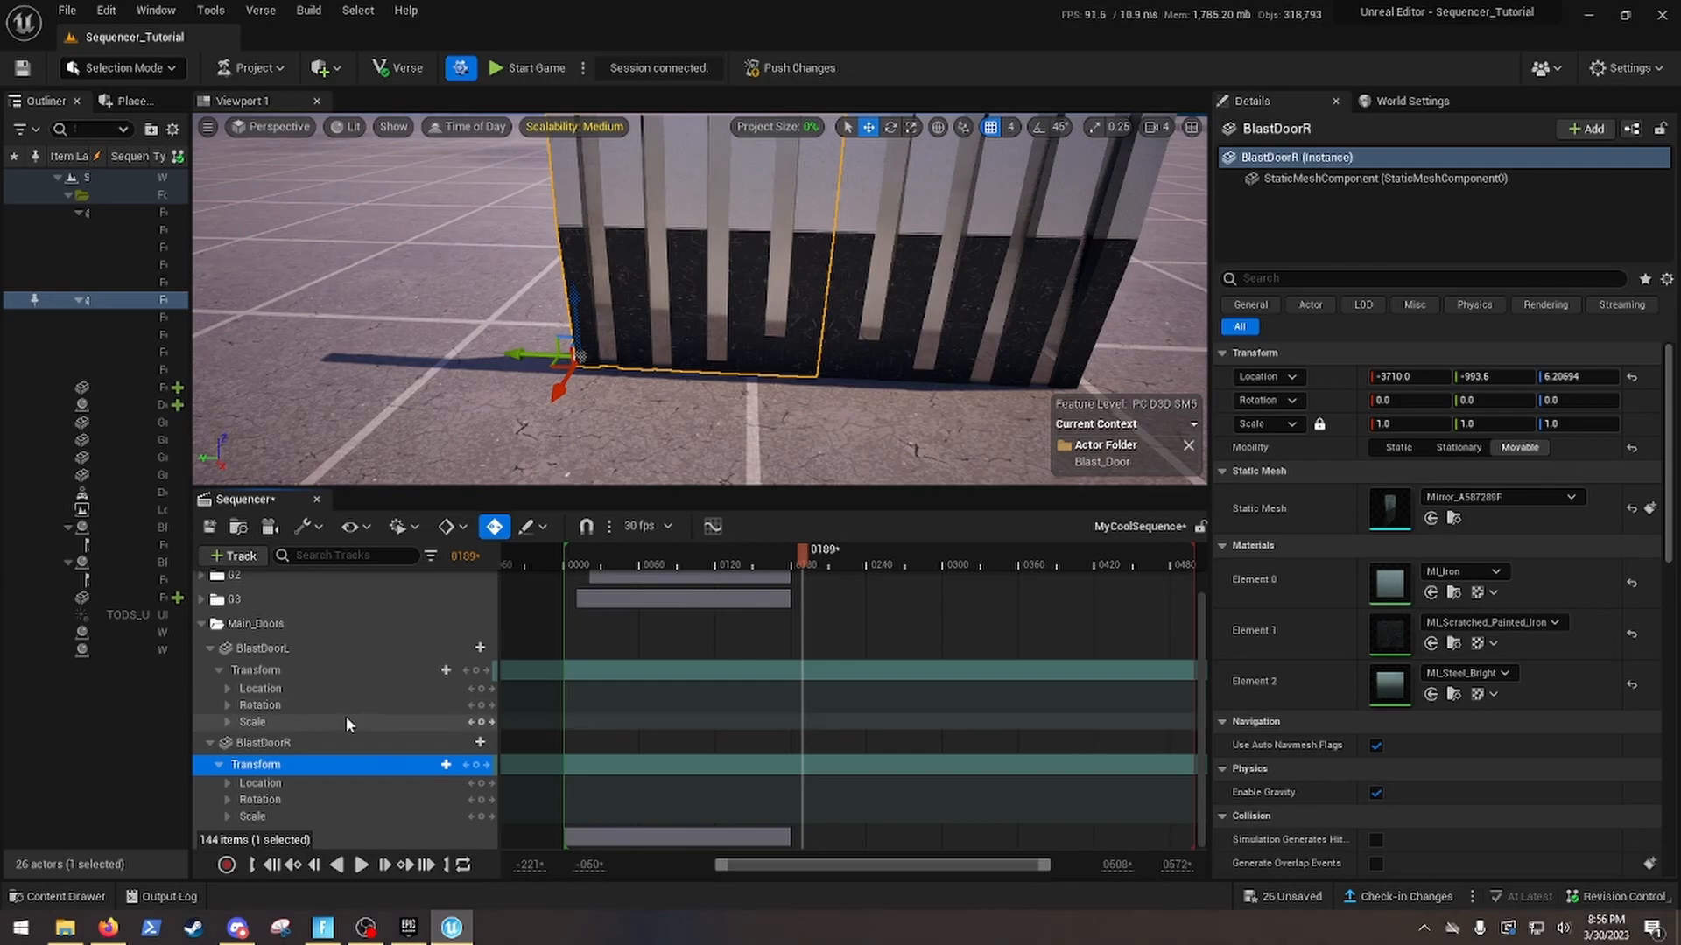
pyautogui.click(227, 706)
pyautogui.press('e')
pyautogui.moveTo(665, 332); pyautogui.dragTo(621, 298, button='right')
pyautogui.moveTo(788, 404); pyautogui.dragTo(744, 429, button='right')
pyautogui.scroll(-2, 417, 702)
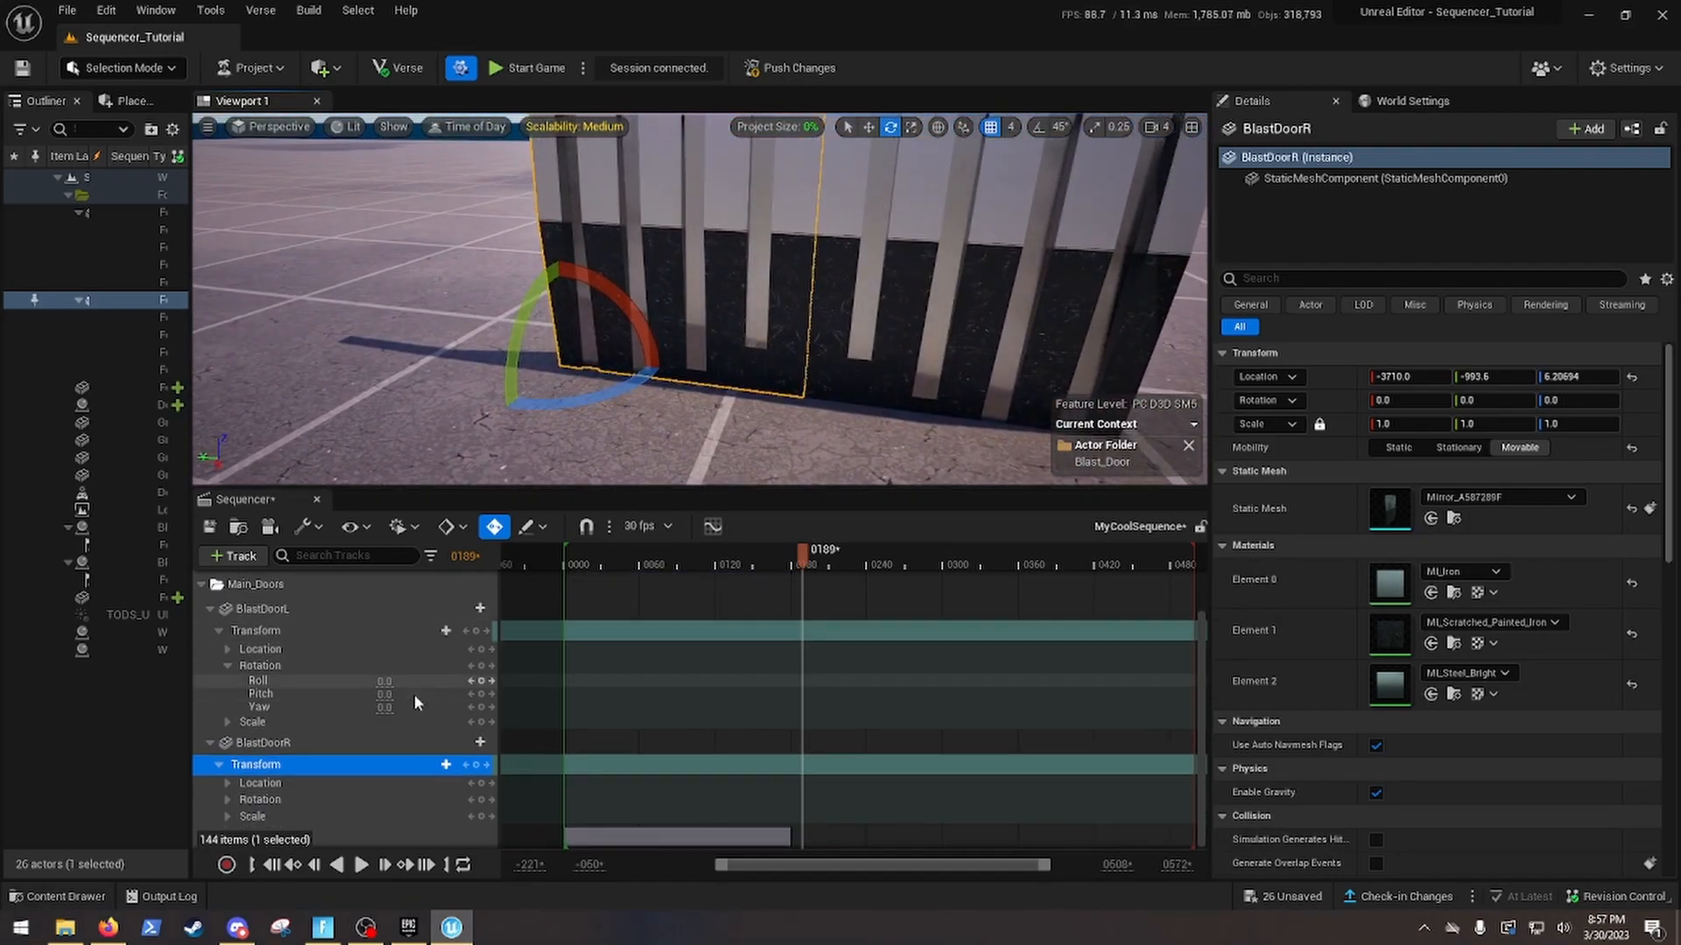
# Try rotating BlastDoorR about its vertical axis and undo the rotation
pyautogui.moveTo(592, 404); pyautogui.dragTo(599, 401)
pyautogui.scroll(1, 359, 705)
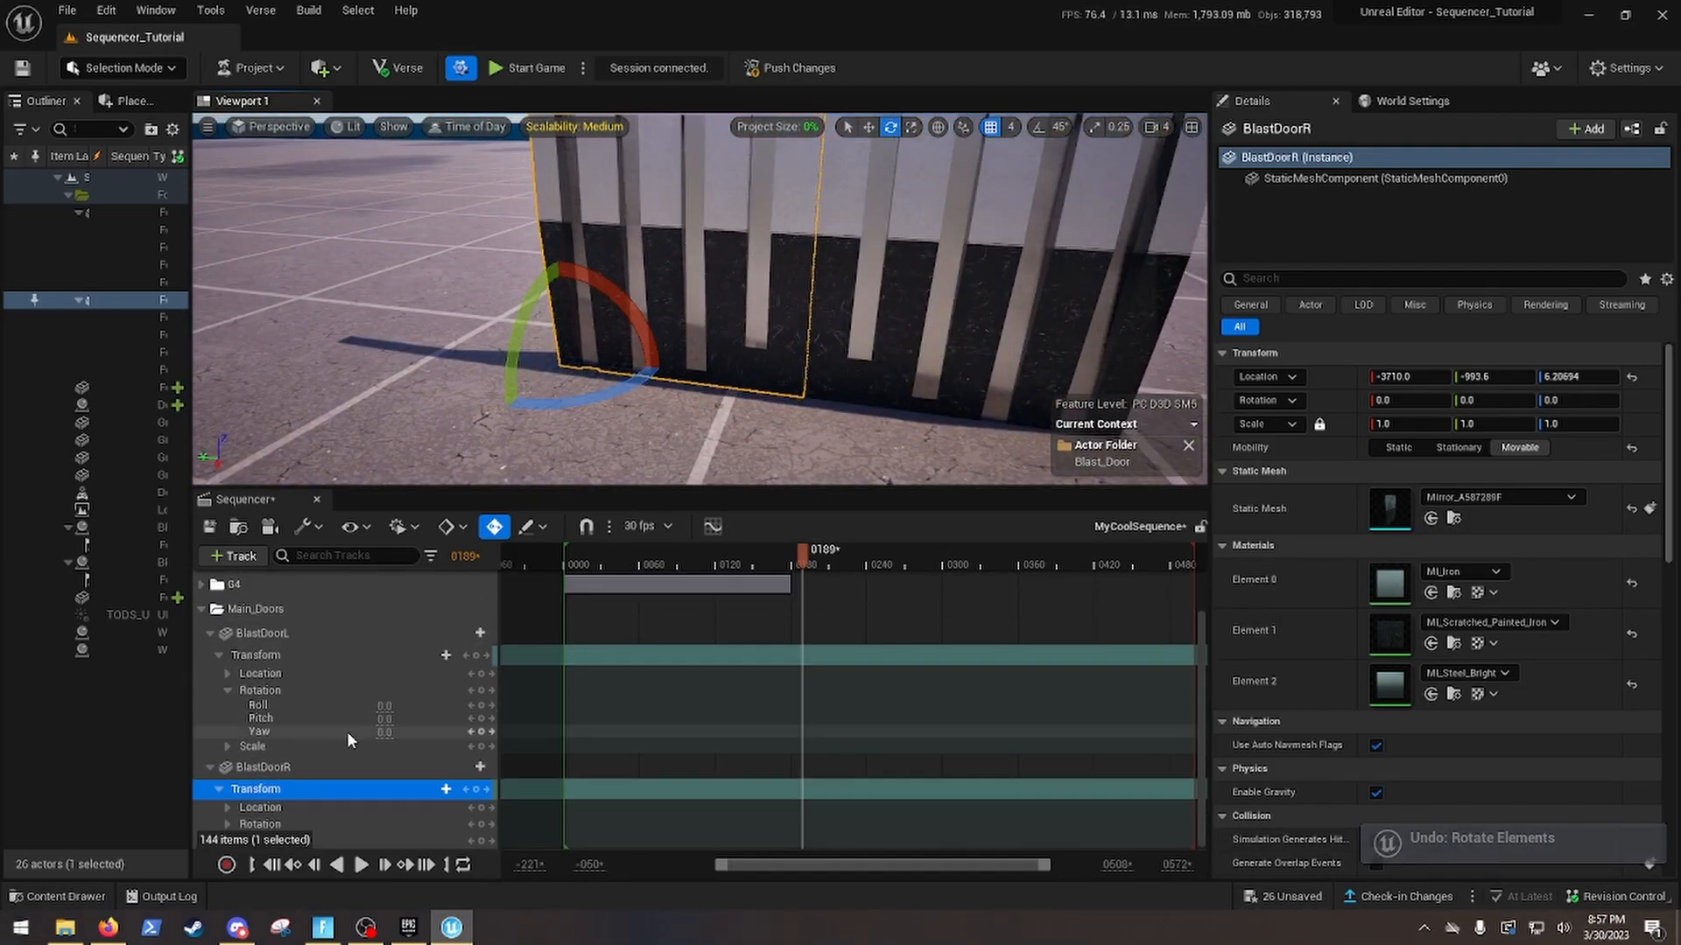
# Add Transform keys to BlastDoorL and BlastDoorR at about frame 189, then collapse their Transform tracks
pyautogui.click(228, 823)
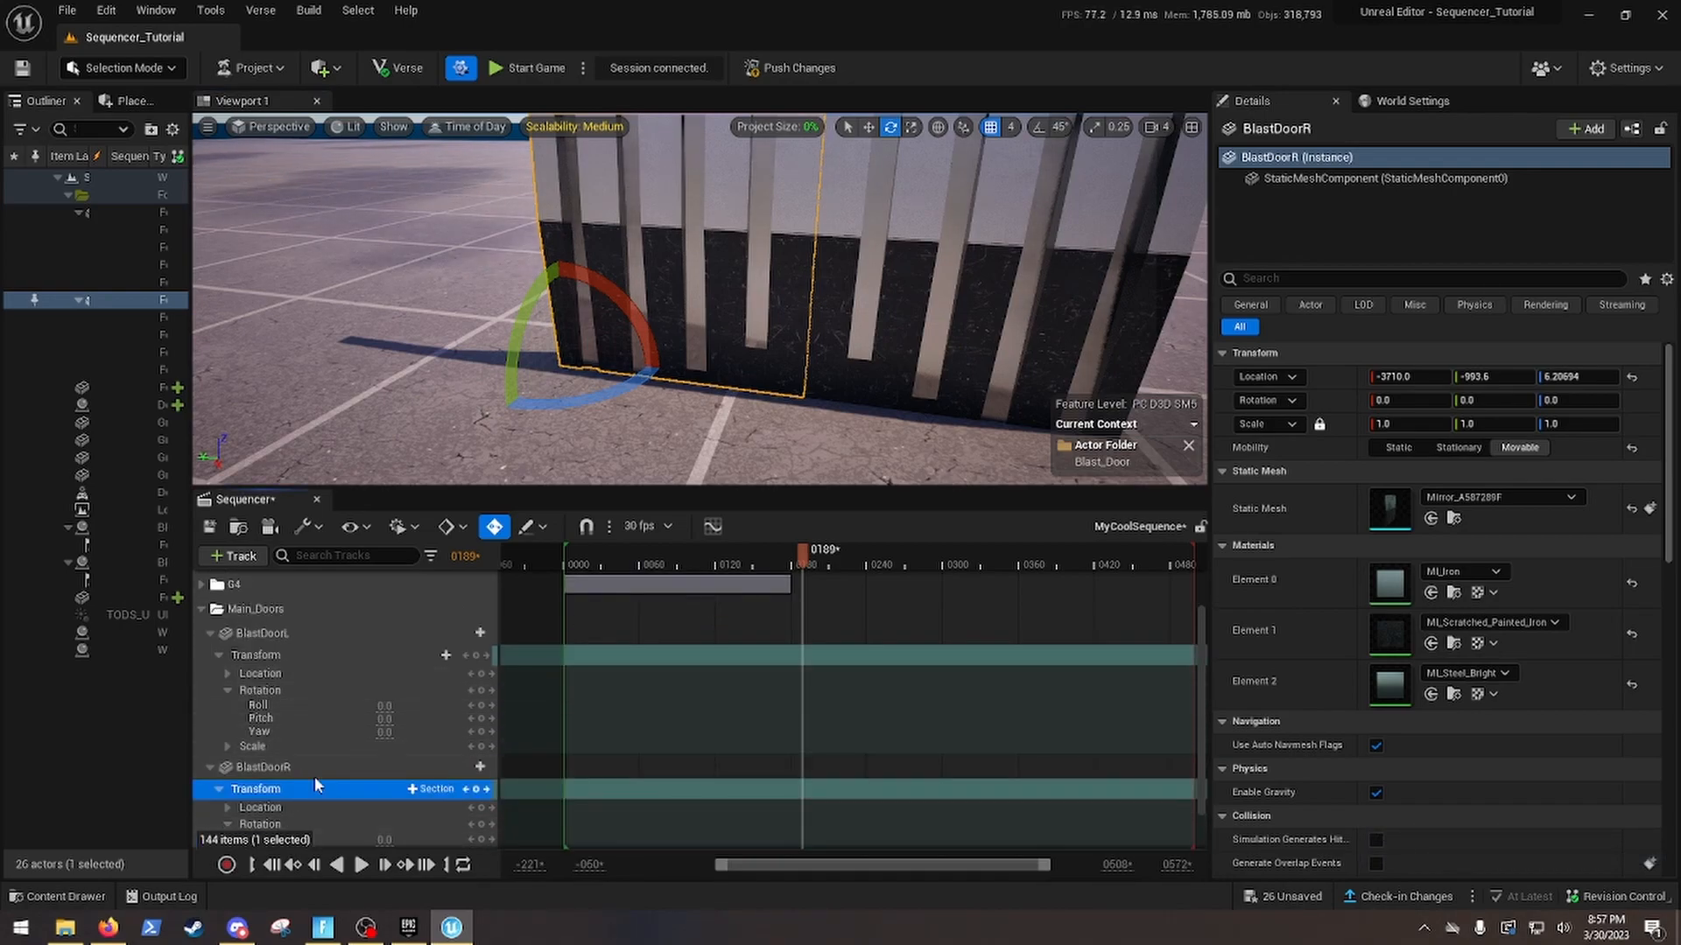
pyautogui.scroll(-1, 317, 790)
pyautogui.click(476, 616)
pyautogui.click(475, 750)
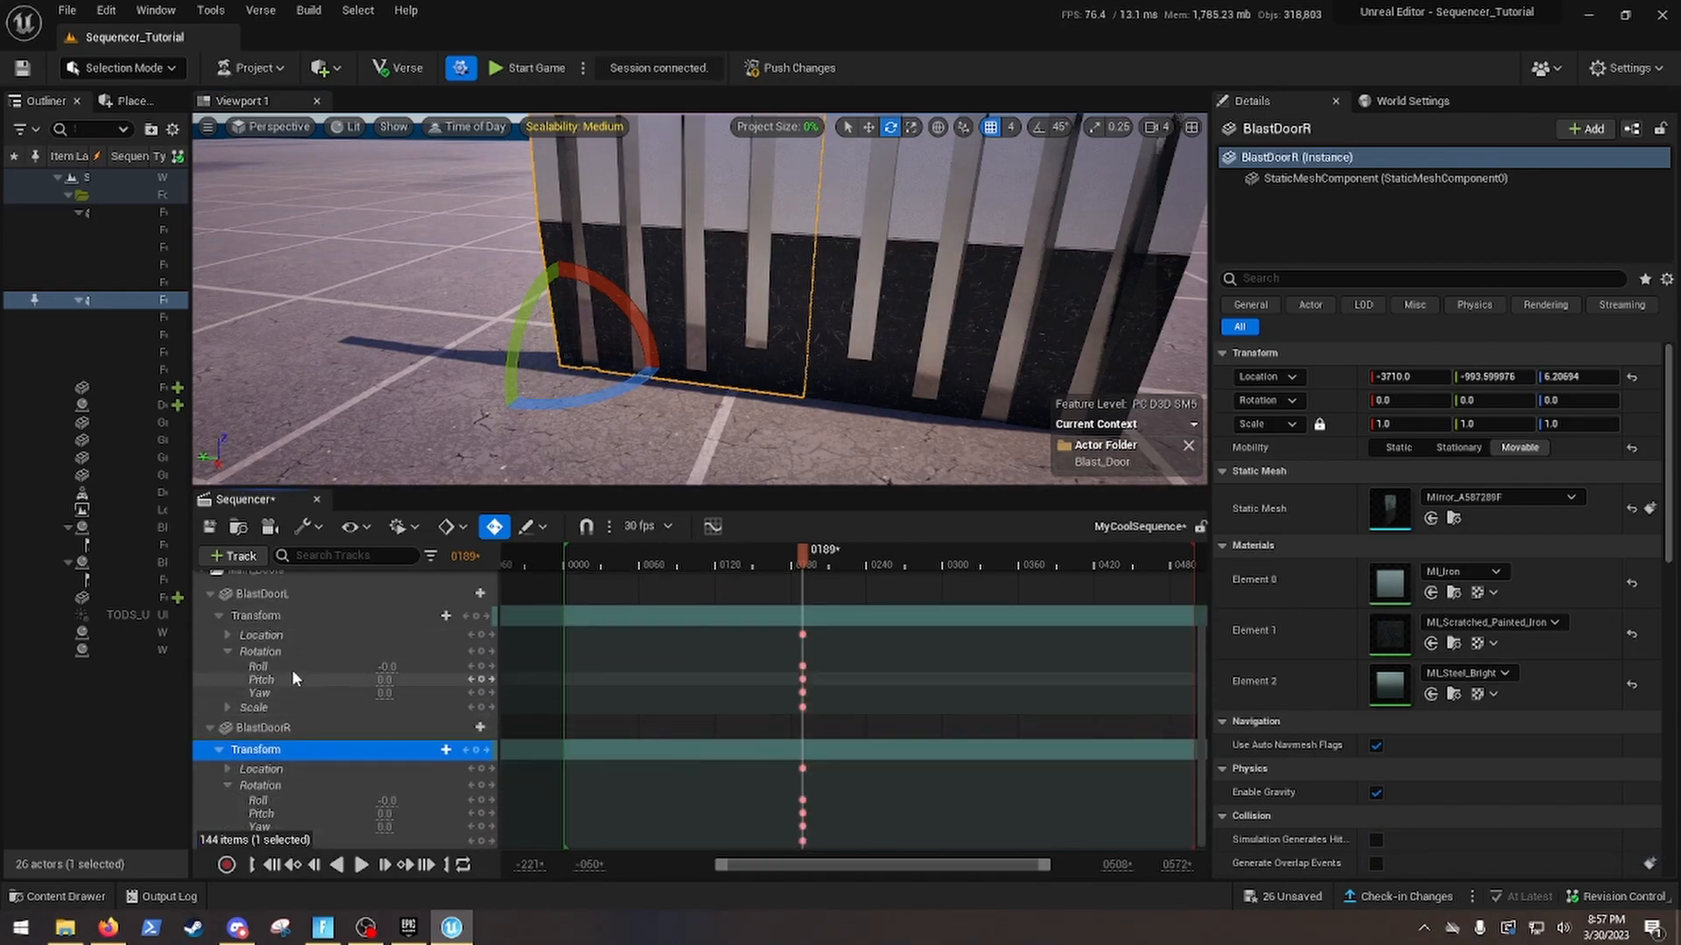
pyautogui.click(227, 651)
pyautogui.click(227, 786)
pyautogui.click(219, 791)
pyautogui.click(219, 727)
# At frame 195, rotate BlastDoorR about 2.6° about its vertical axis and give BlastDoorL a similarly slight rotation
pyautogui.moveTo(765, 443); pyautogui.dragTo(759, 459, button='right')
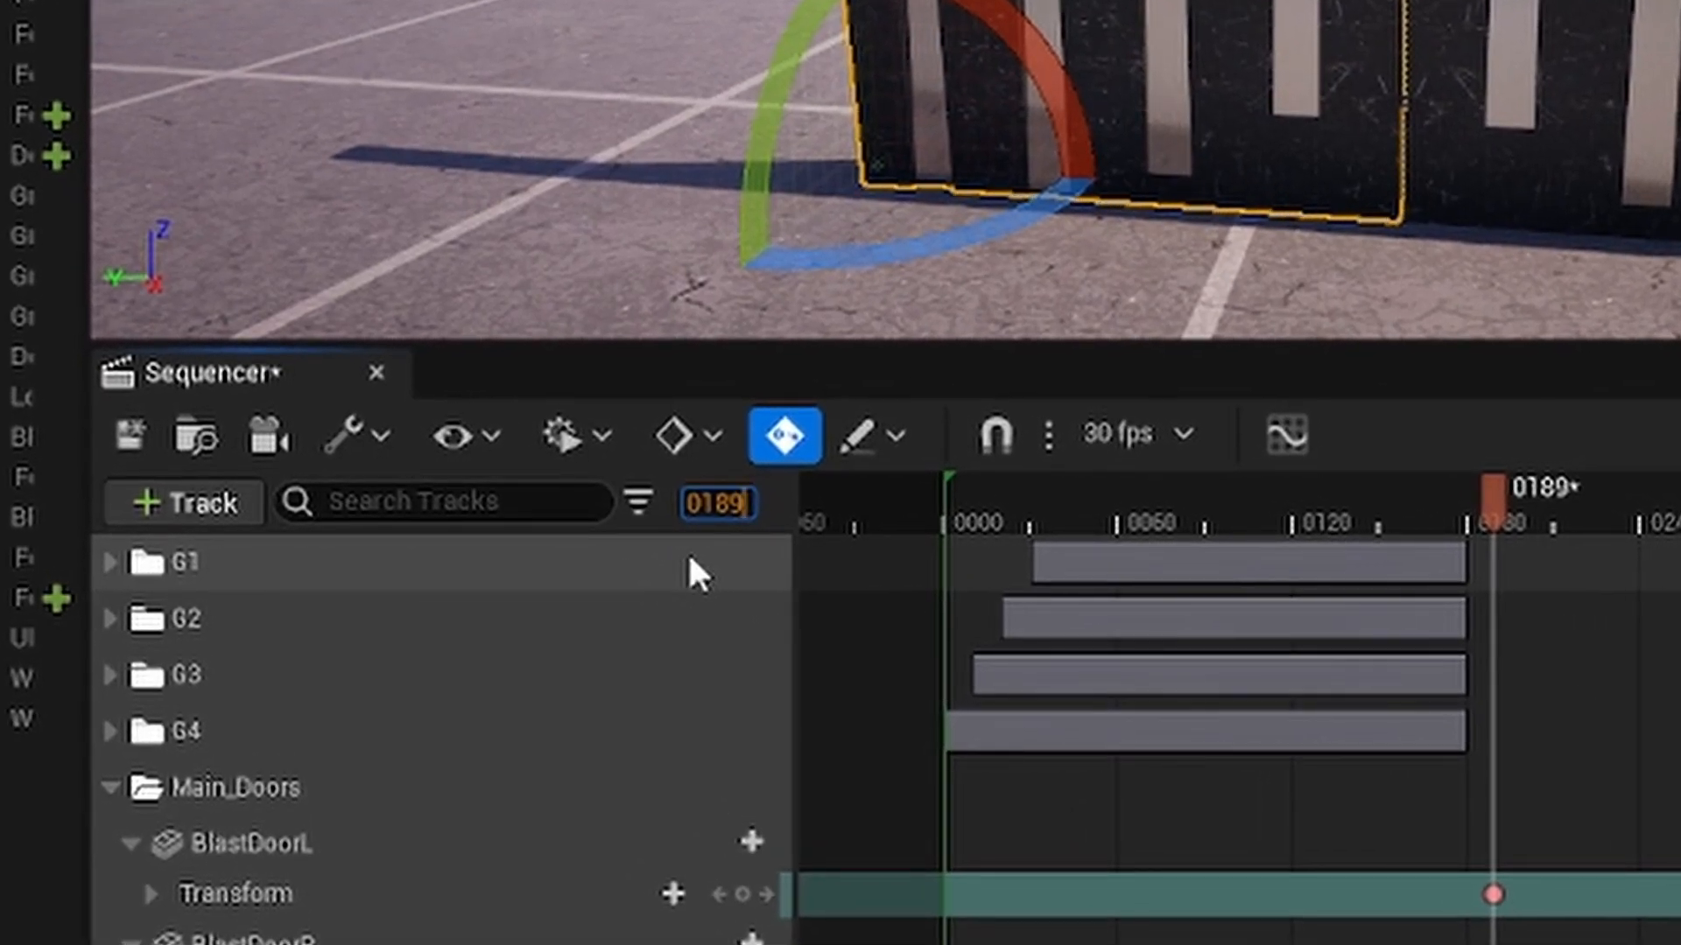
pyautogui.write('+')
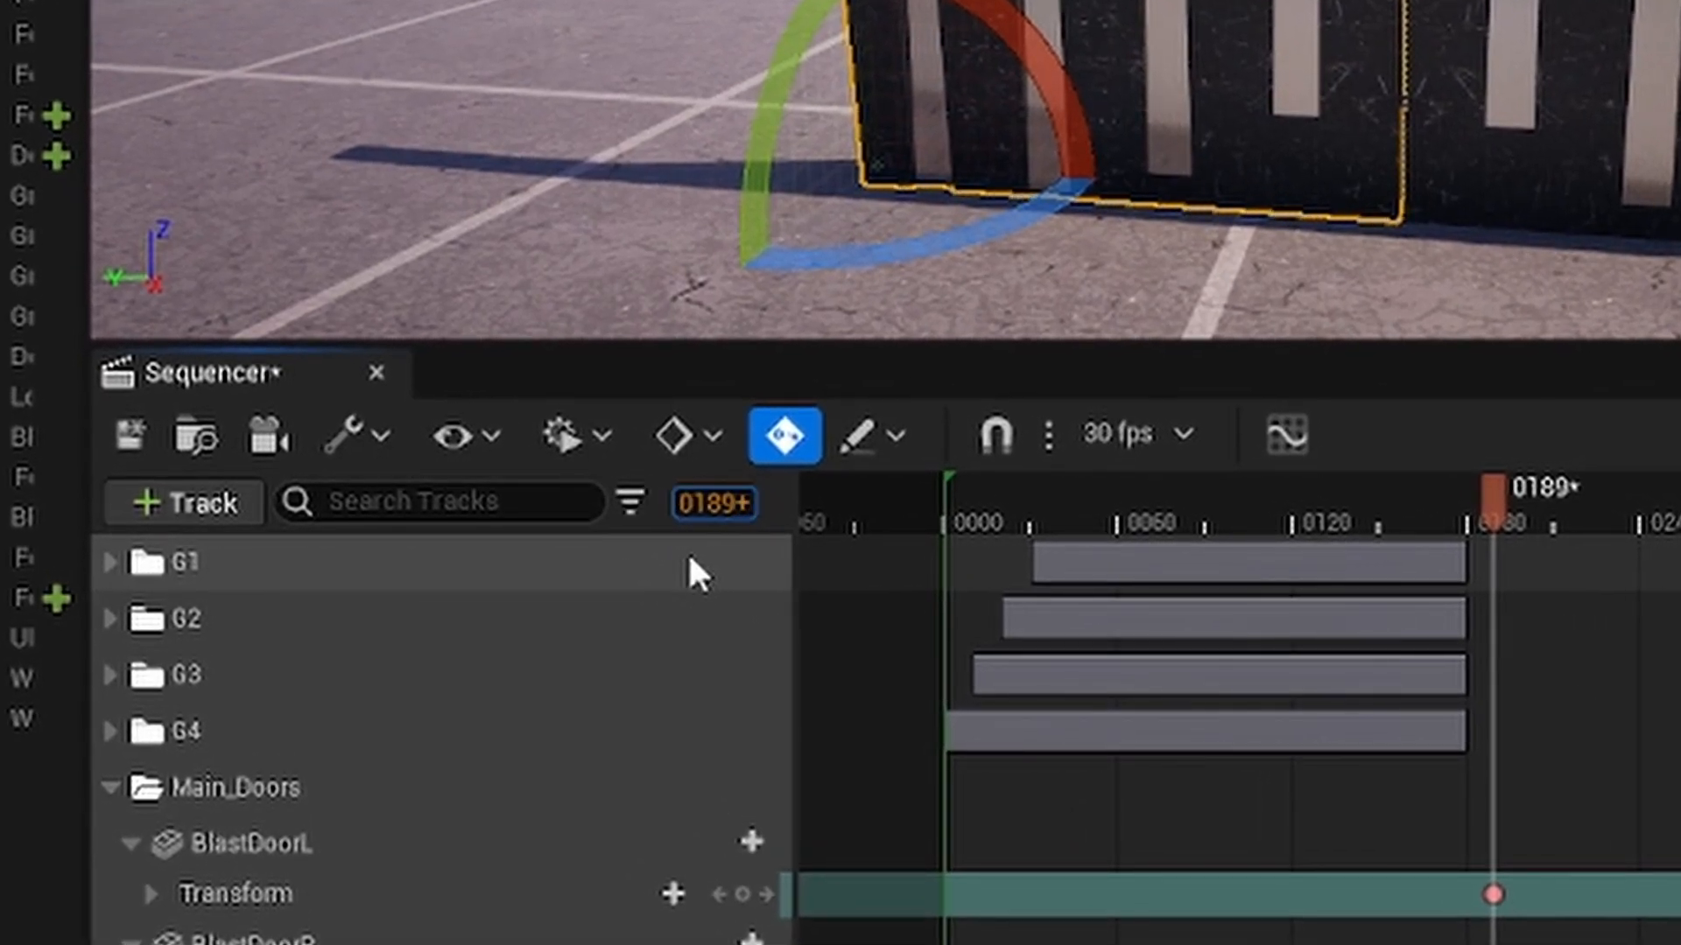
pyautogui.write('6')
pyautogui.press('Return')
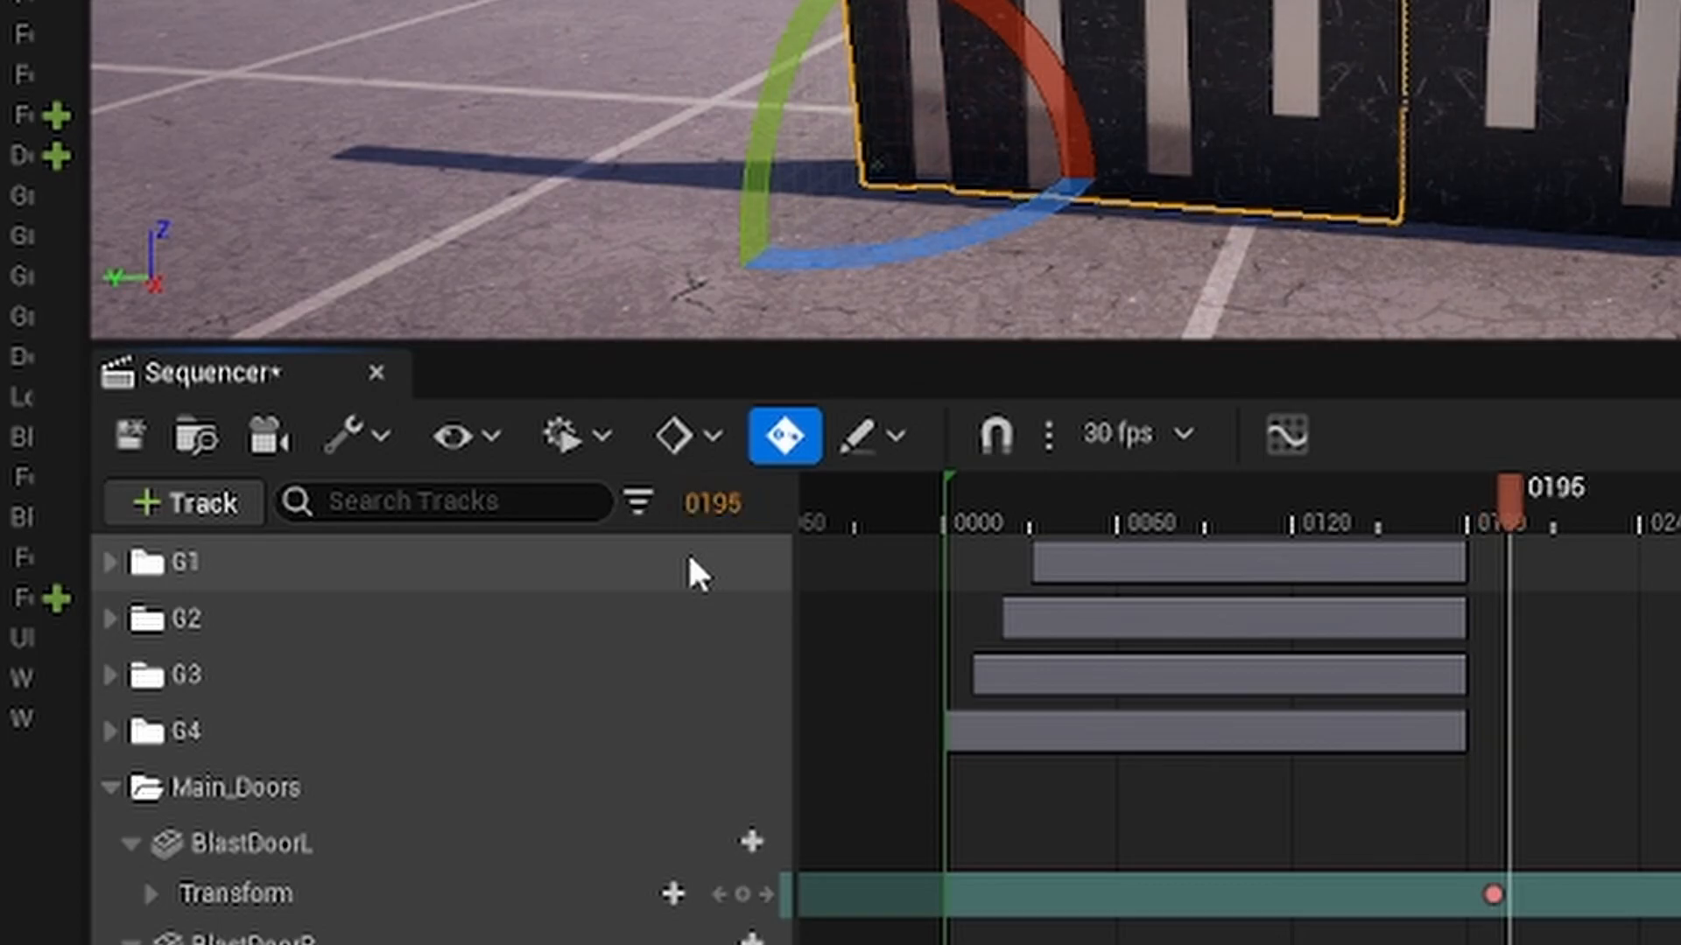
pyautogui.moveTo(1251, 48); pyautogui.dragTo(1244, 68, button='right')
pyautogui.moveTo(1047, 113); pyautogui.dragTo(1047, 116)
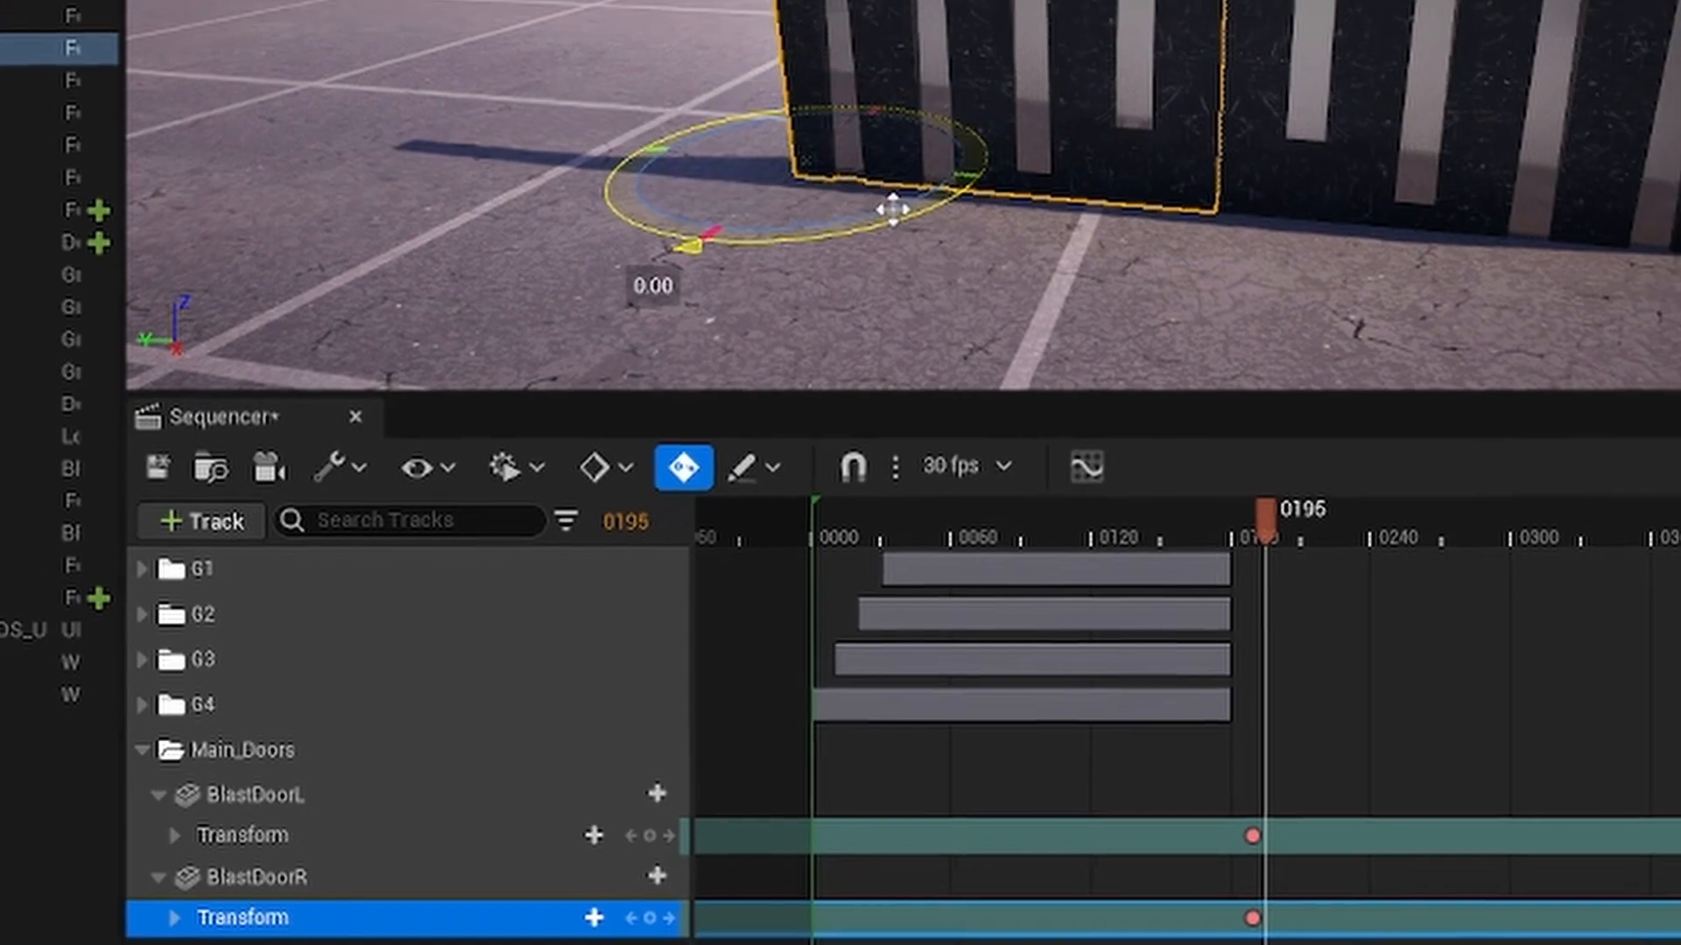
pyautogui.moveTo(893, 209); pyautogui.dragTo(884, 209)
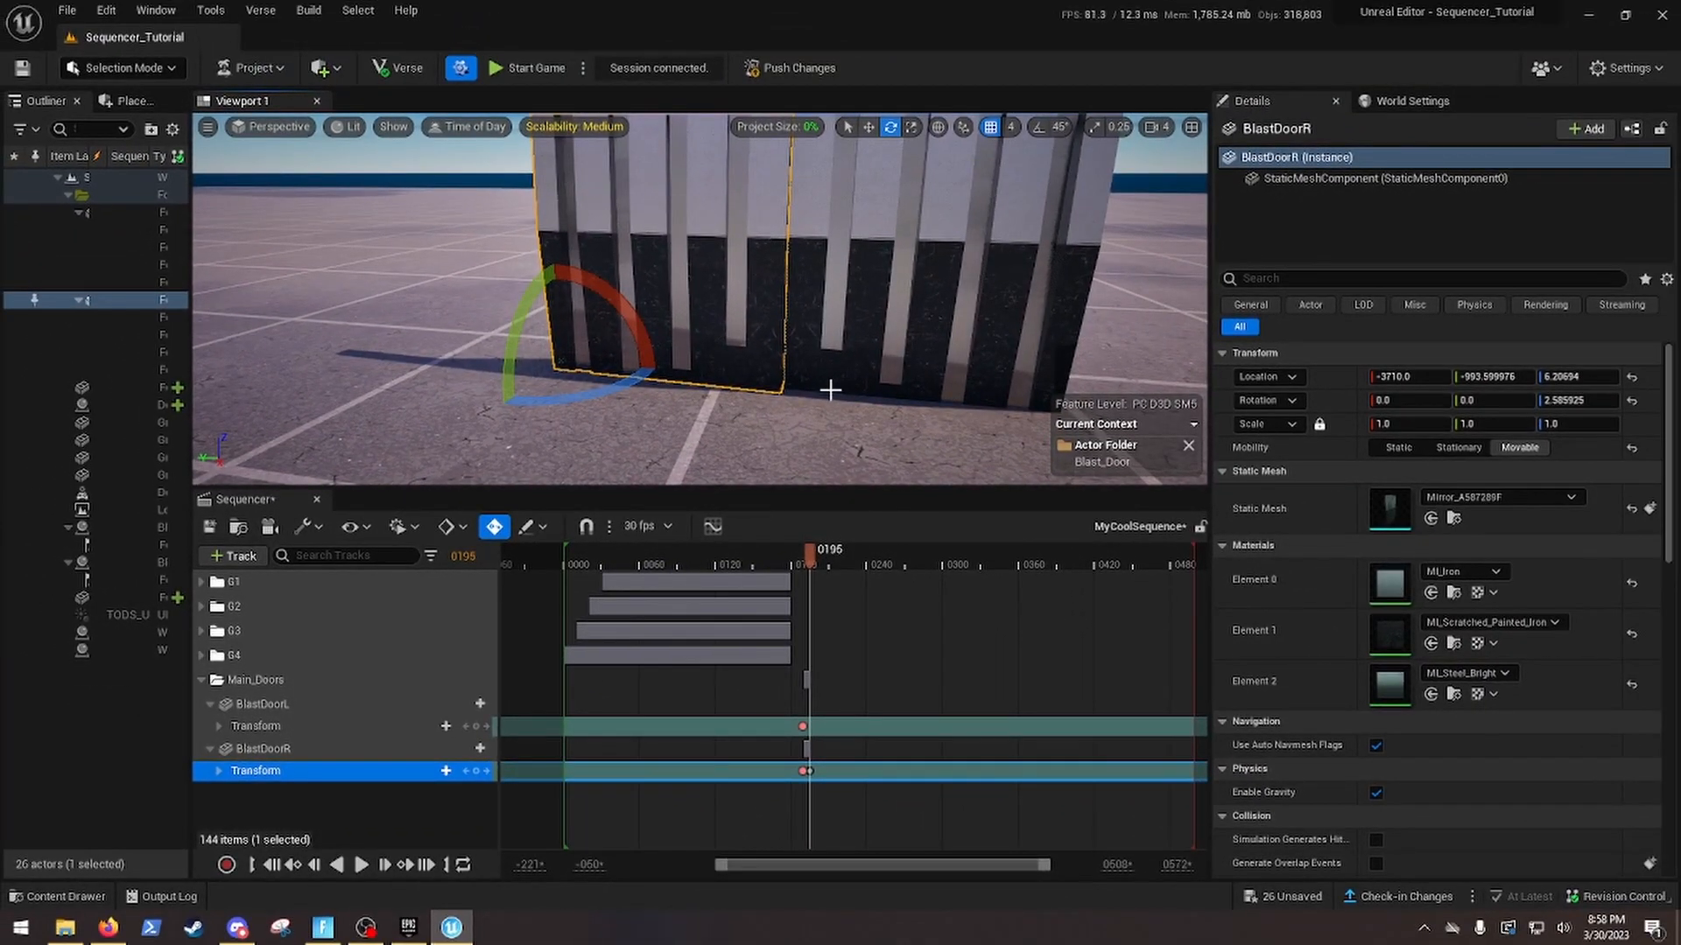
pyautogui.click(262, 709)
# At about frame 480, rotate BlastDoorR open to about 90° yaw and swing BlastDoorL open in the opposite direction
pyautogui.click(262, 749)
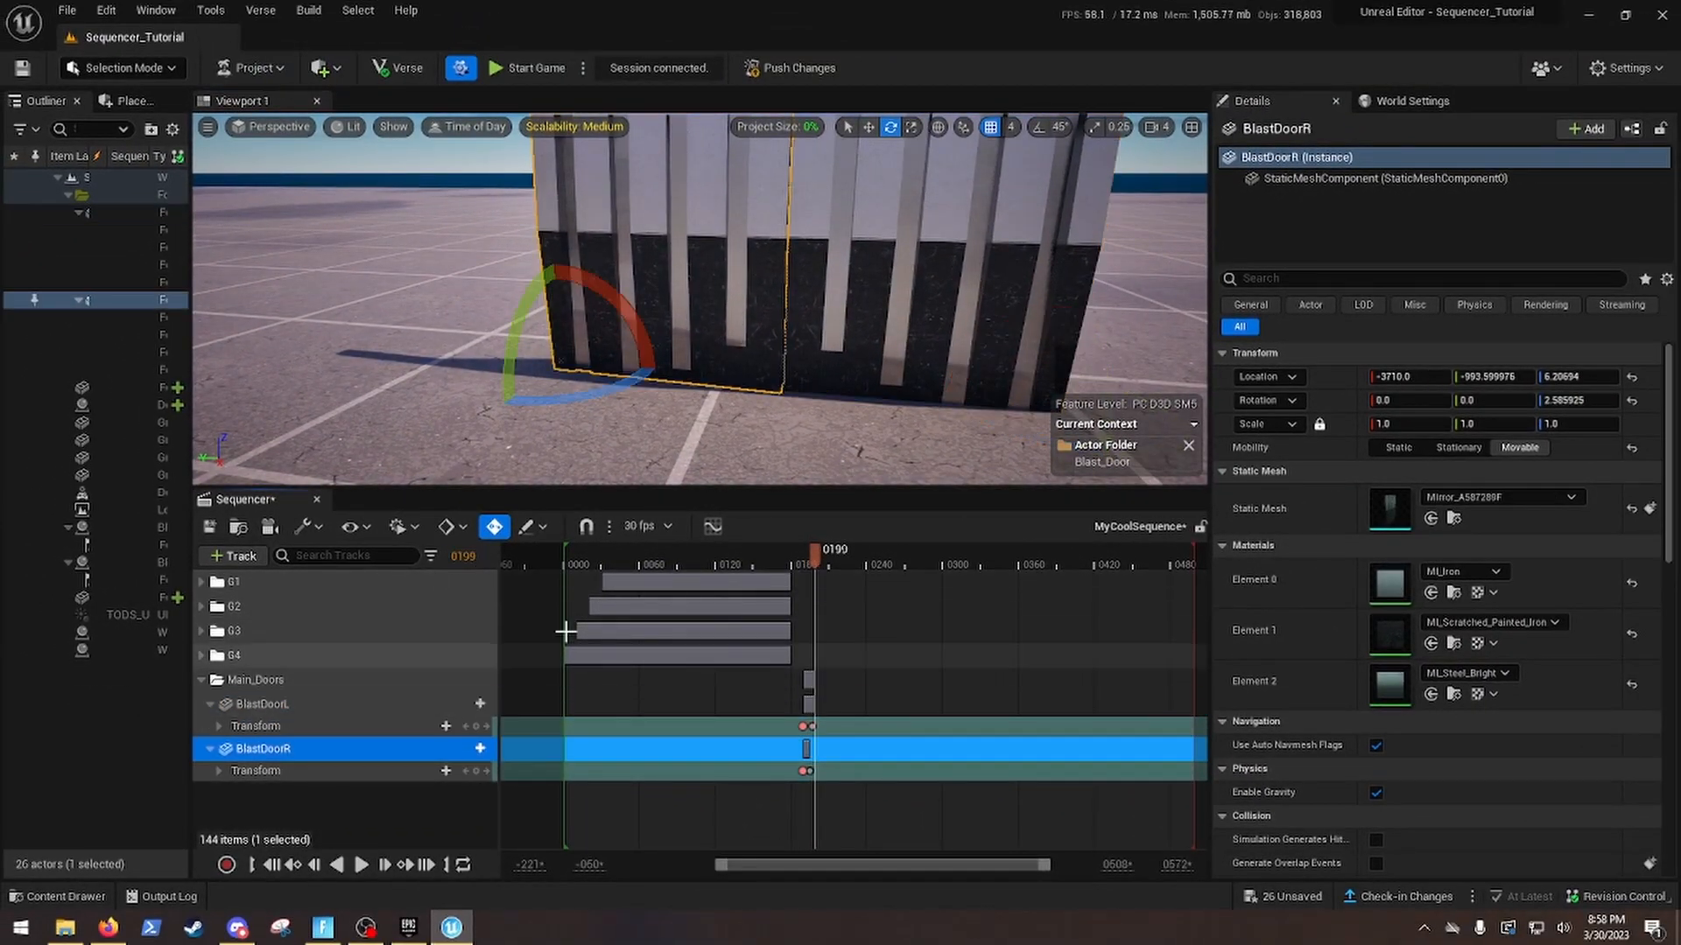
pyautogui.click(1172, 553)
pyautogui.moveTo(700, 306); pyautogui.dragTo(700, 368, button='right')
pyautogui.moveTo(631, 378); pyautogui.dragTo(491, 382)
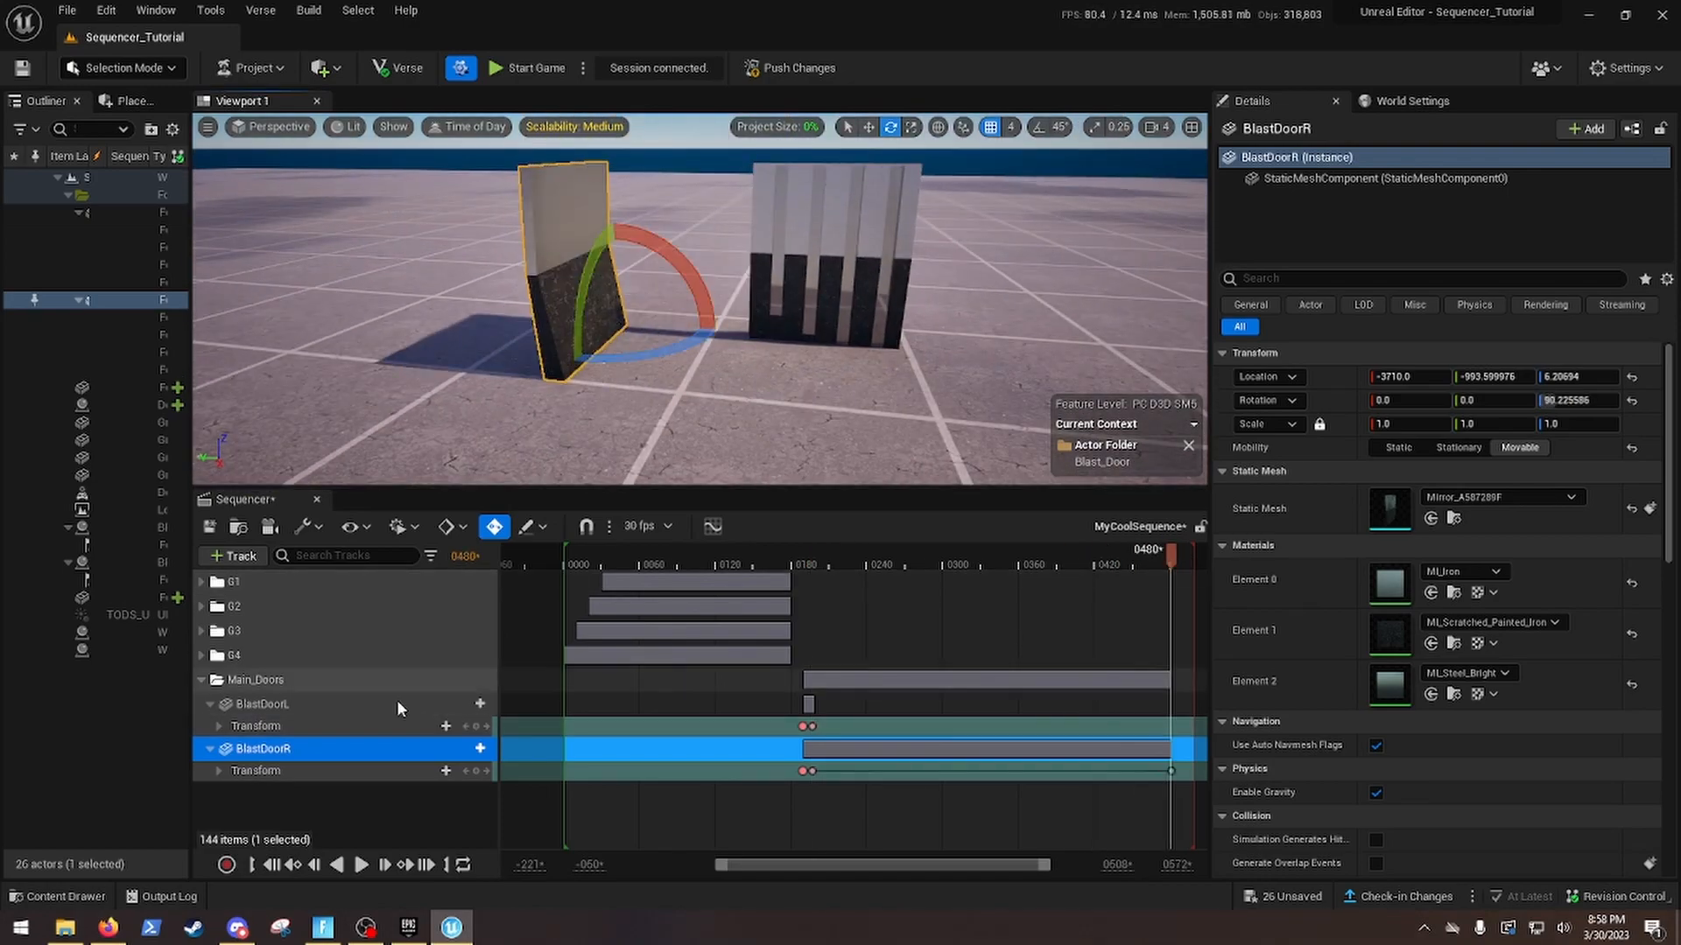
pyautogui.click(263, 704)
pyautogui.moveTo(841, 379); pyautogui.dragTo(723, 382)
# Play the sequence from before frame 0 to preview the door animation, then pause and return the playhead to about frame -3
pyautogui.click(527, 555)
pyautogui.moveTo(724, 382)
pyautogui.mouseDown(button='right')
pyautogui.moveTo(665, 368)
pyautogui.moveTo(700, 315)
pyautogui.moveTo(726, 394)
pyautogui.moveTo(718, 355)
pyautogui.mouseUp(button='right')
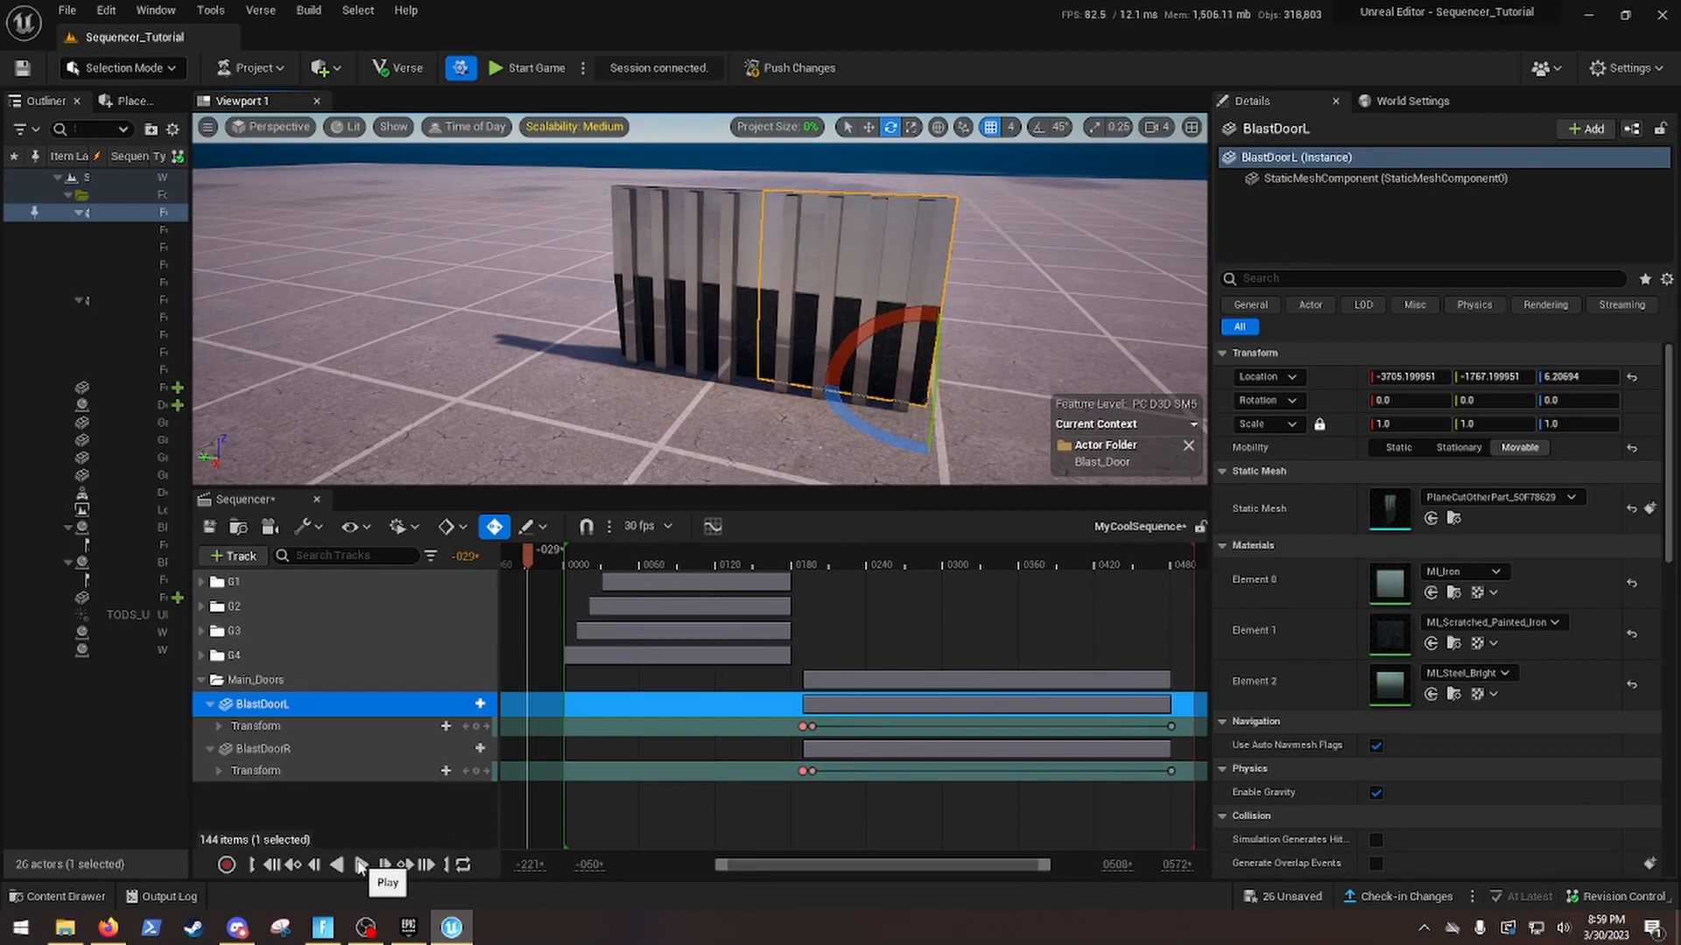
pyautogui.click(360, 865)
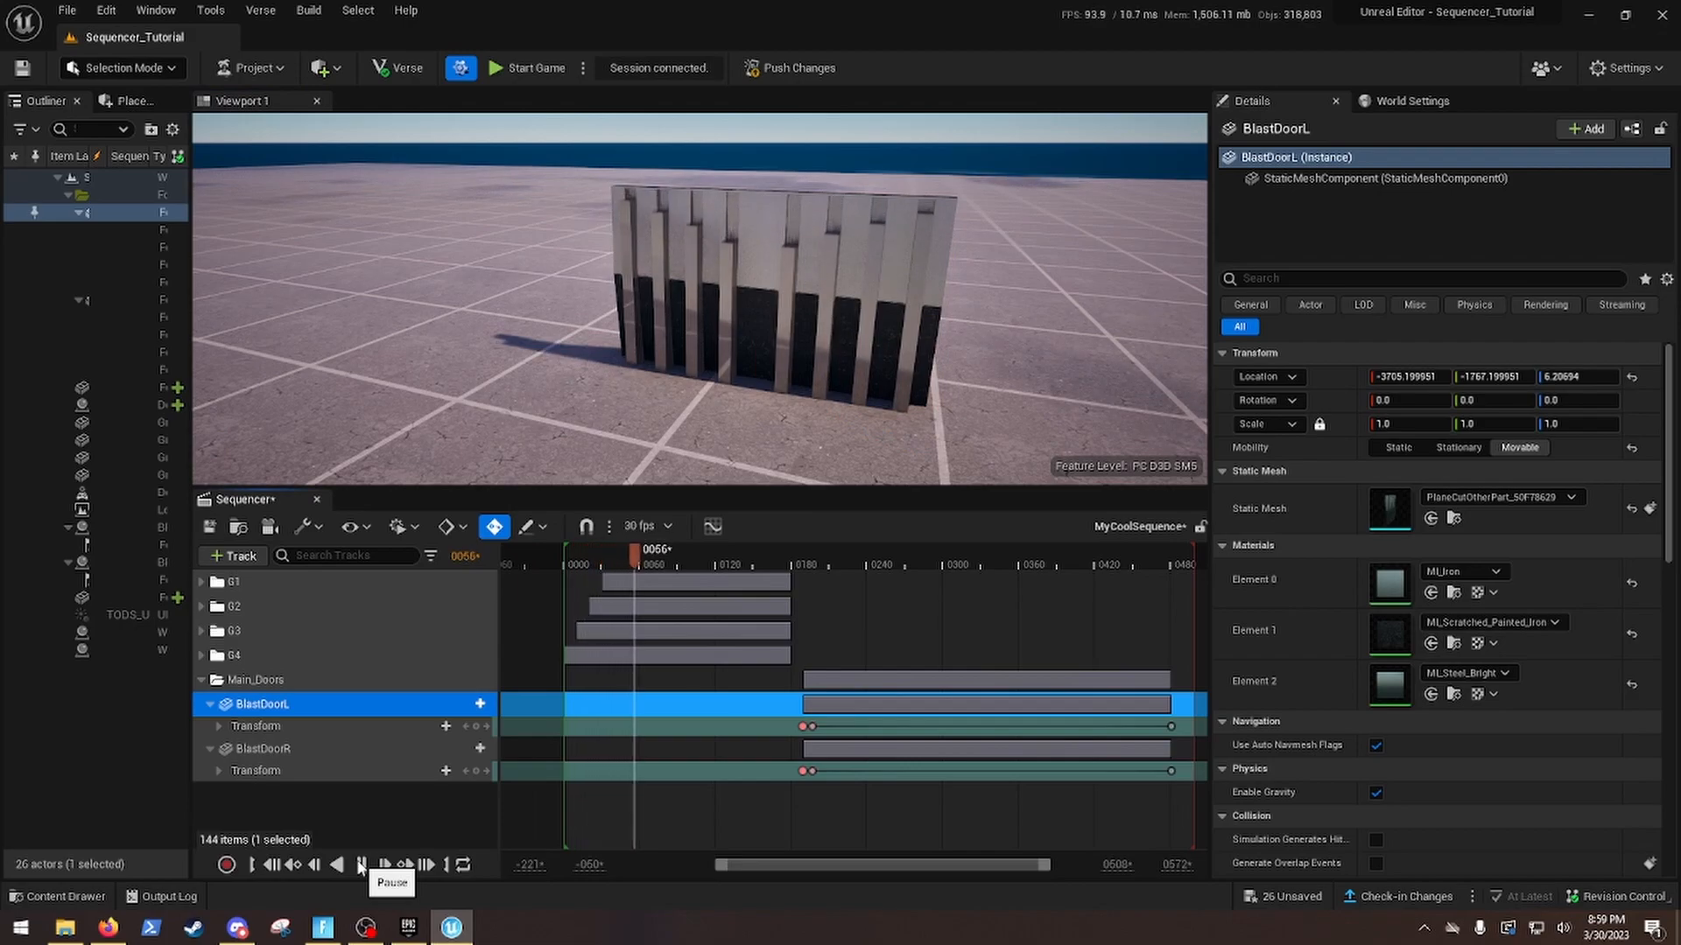
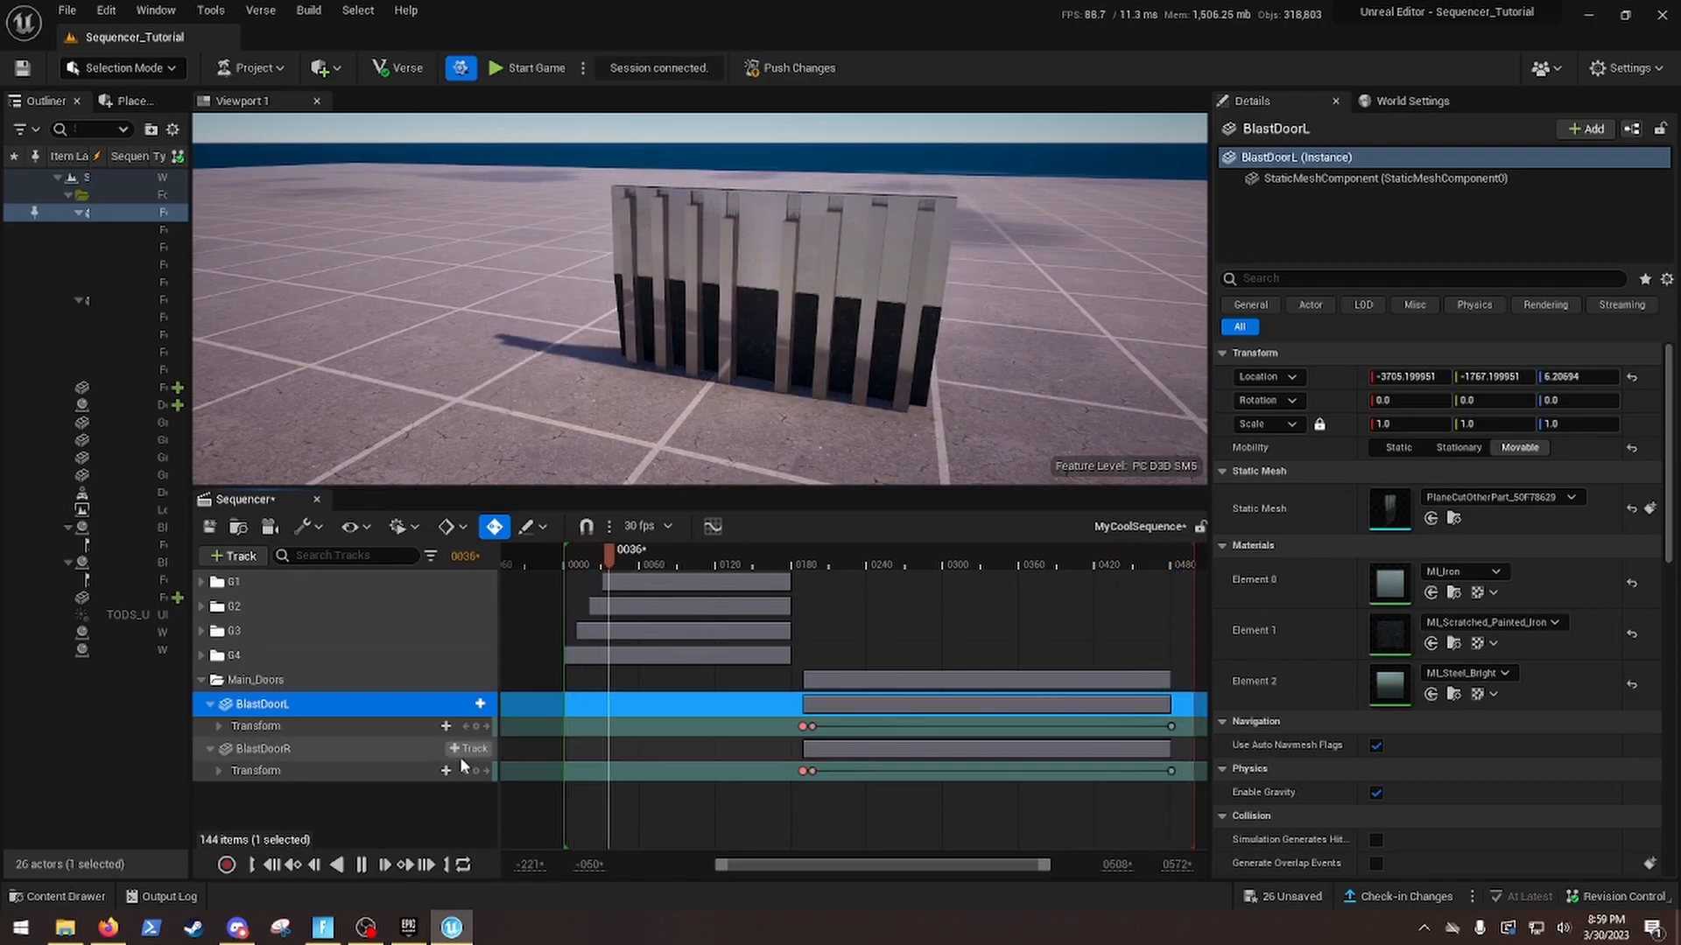
pyautogui.click(355, 870)
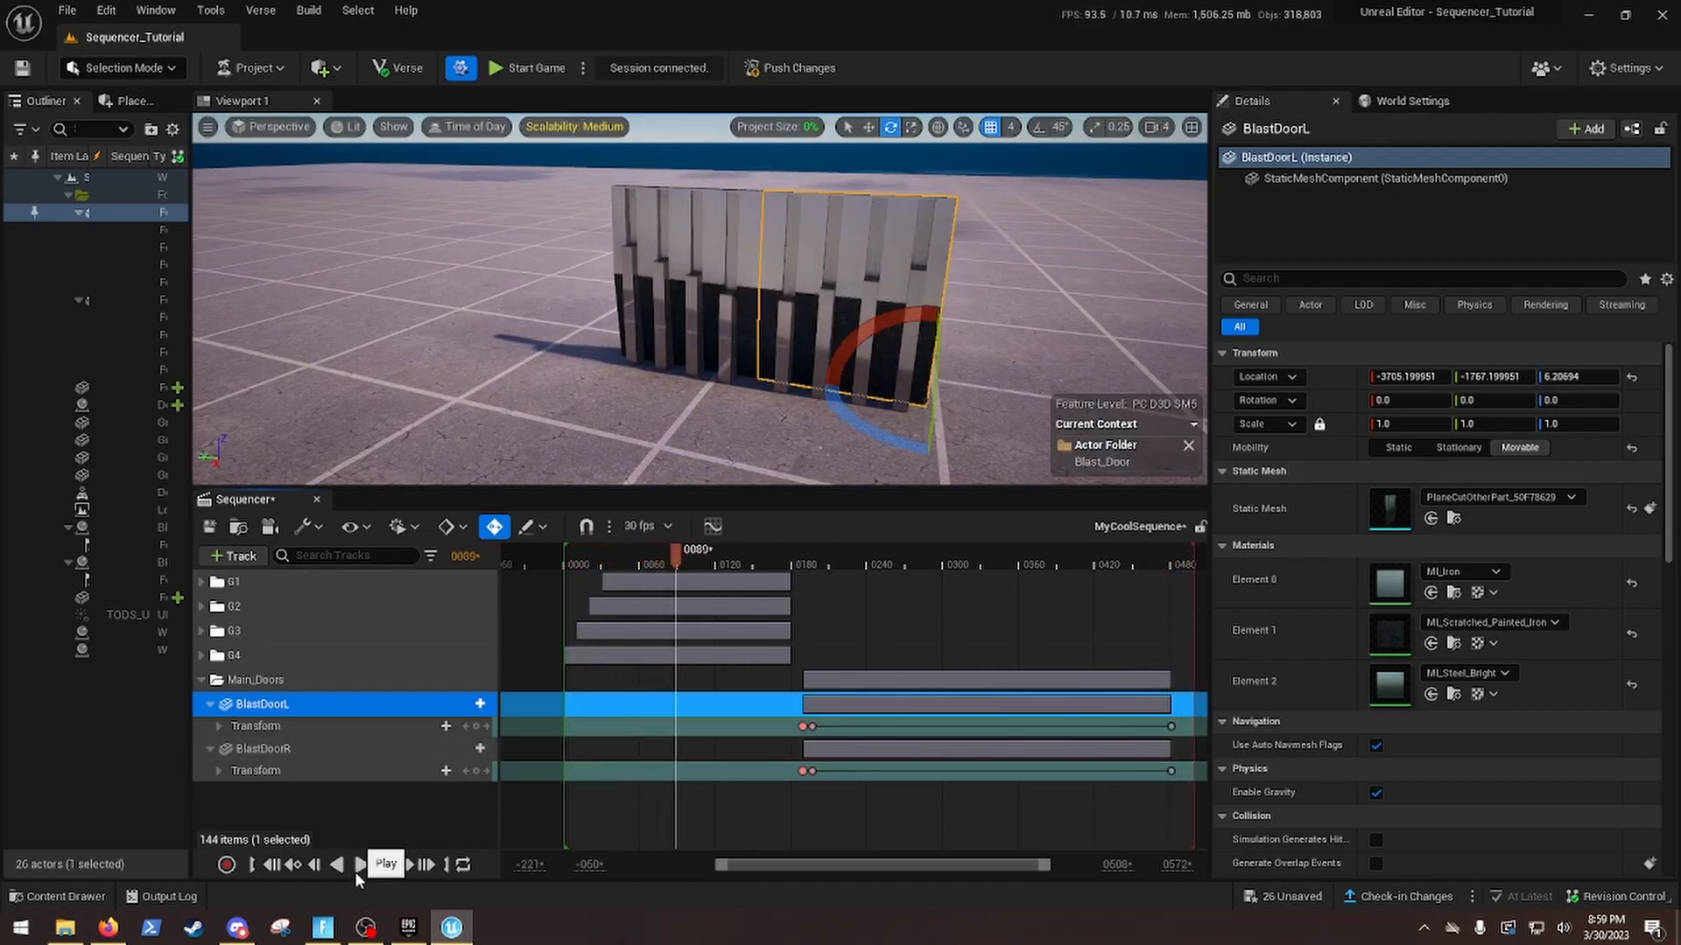
pyautogui.moveTo(669, 561); pyautogui.dragTo(561, 568)
# Select the Cinematic Sequence Device and turn off its Loop Playback and Auto Play options
pyautogui.moveTo(727, 405); pyautogui.dragTo(630, 385, button='right')
pyautogui.press('w')
pyautogui.click(664, 366)
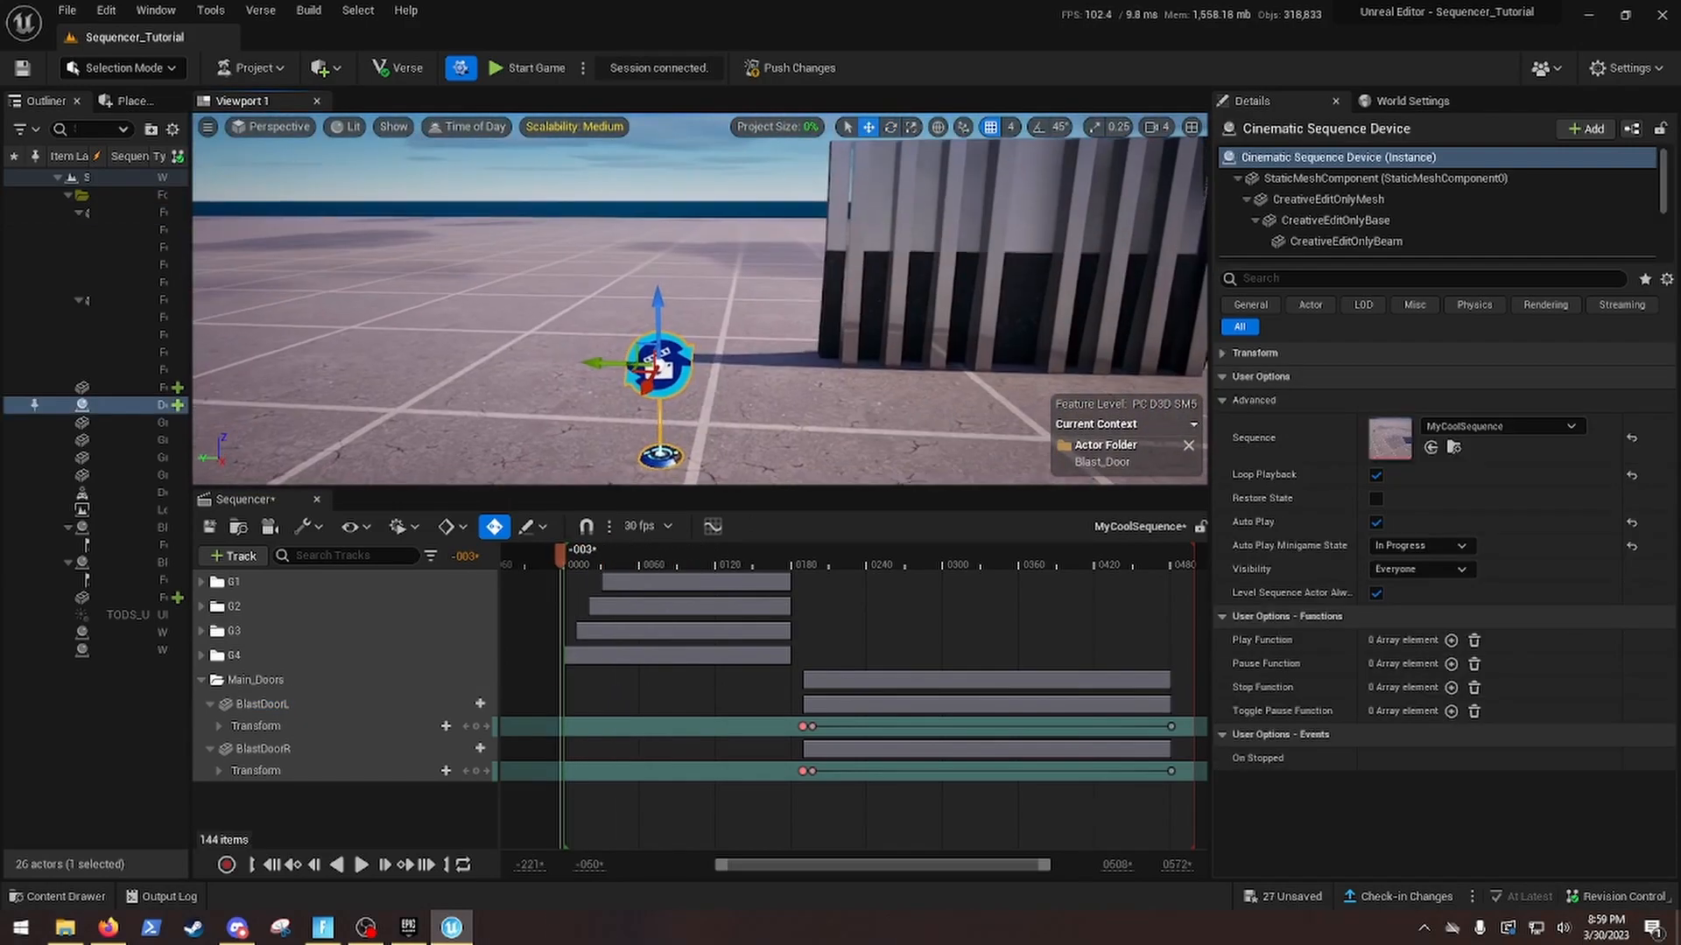
pyautogui.moveTo(956, 373); pyautogui.dragTo(960, 390, button='right')
pyautogui.press('d')
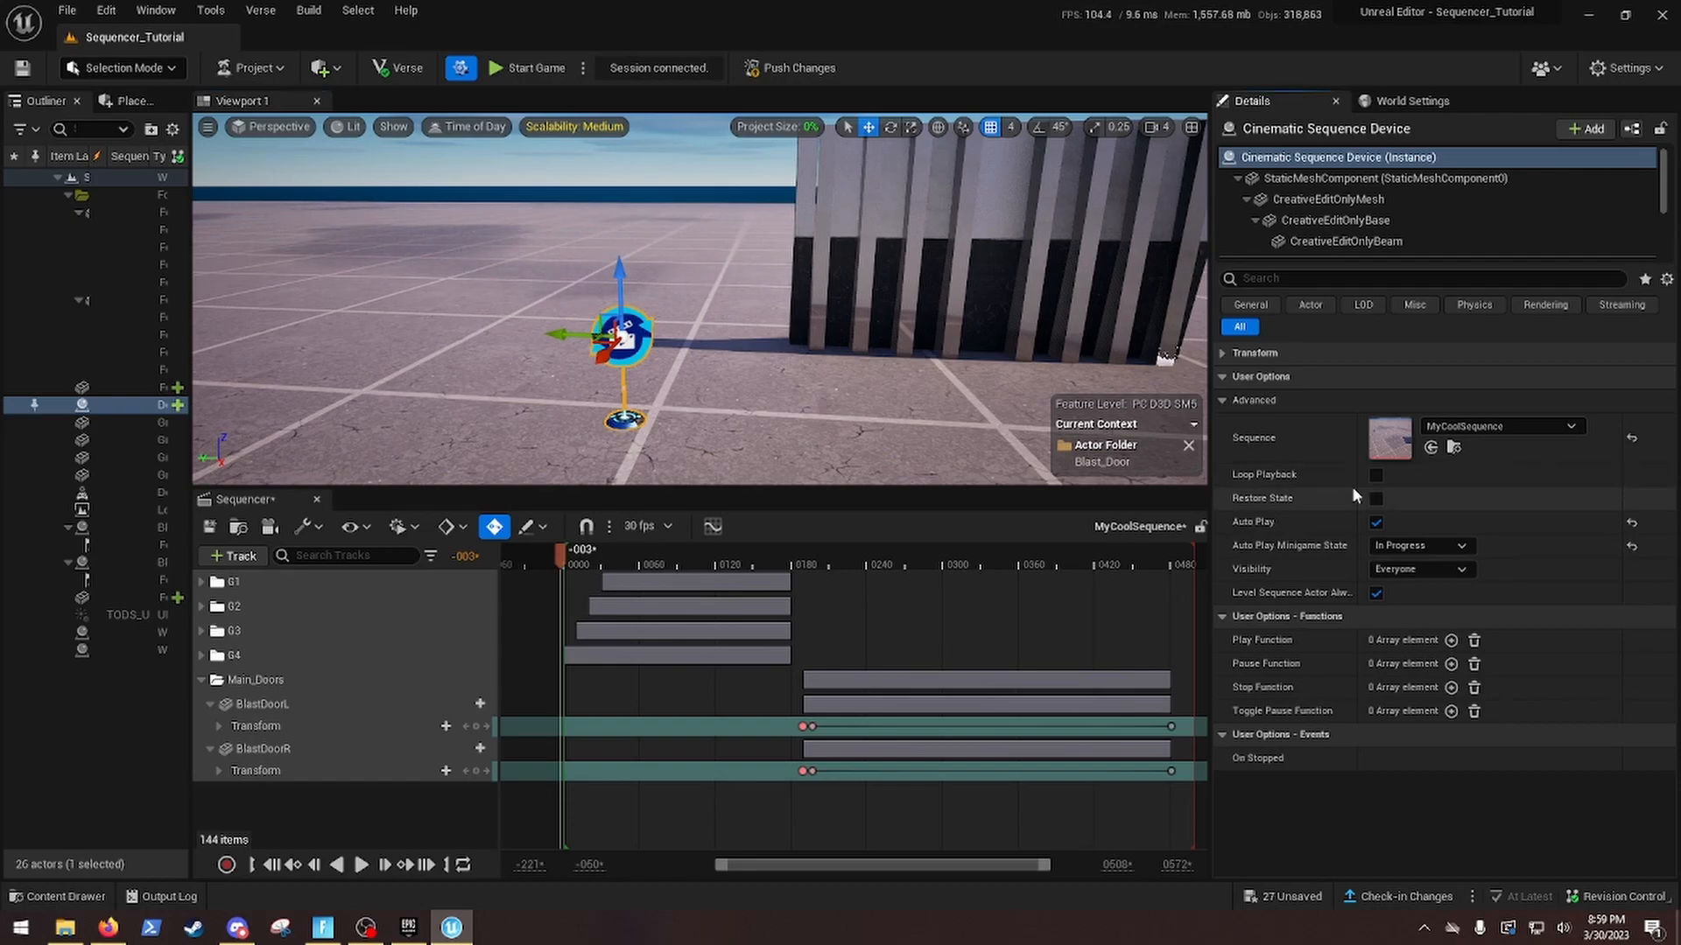
pyautogui.moveTo(988, 424); pyautogui.dragTo(1026, 451, button='right')
pyautogui.press('w')
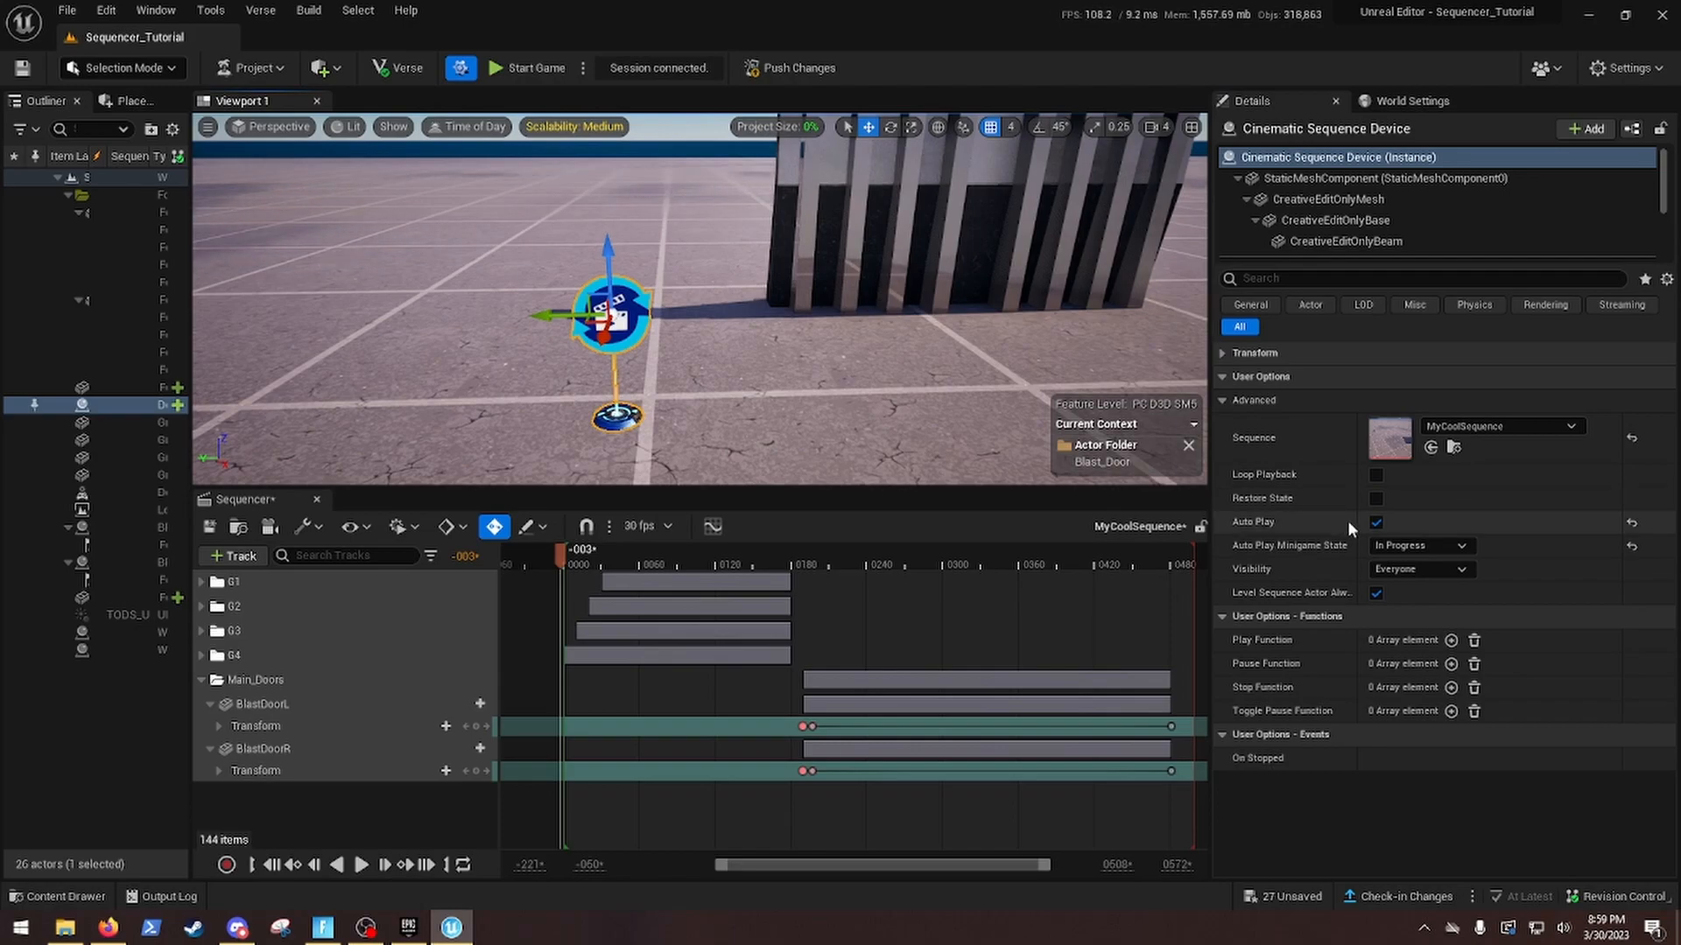
pyautogui.click(1376, 521)
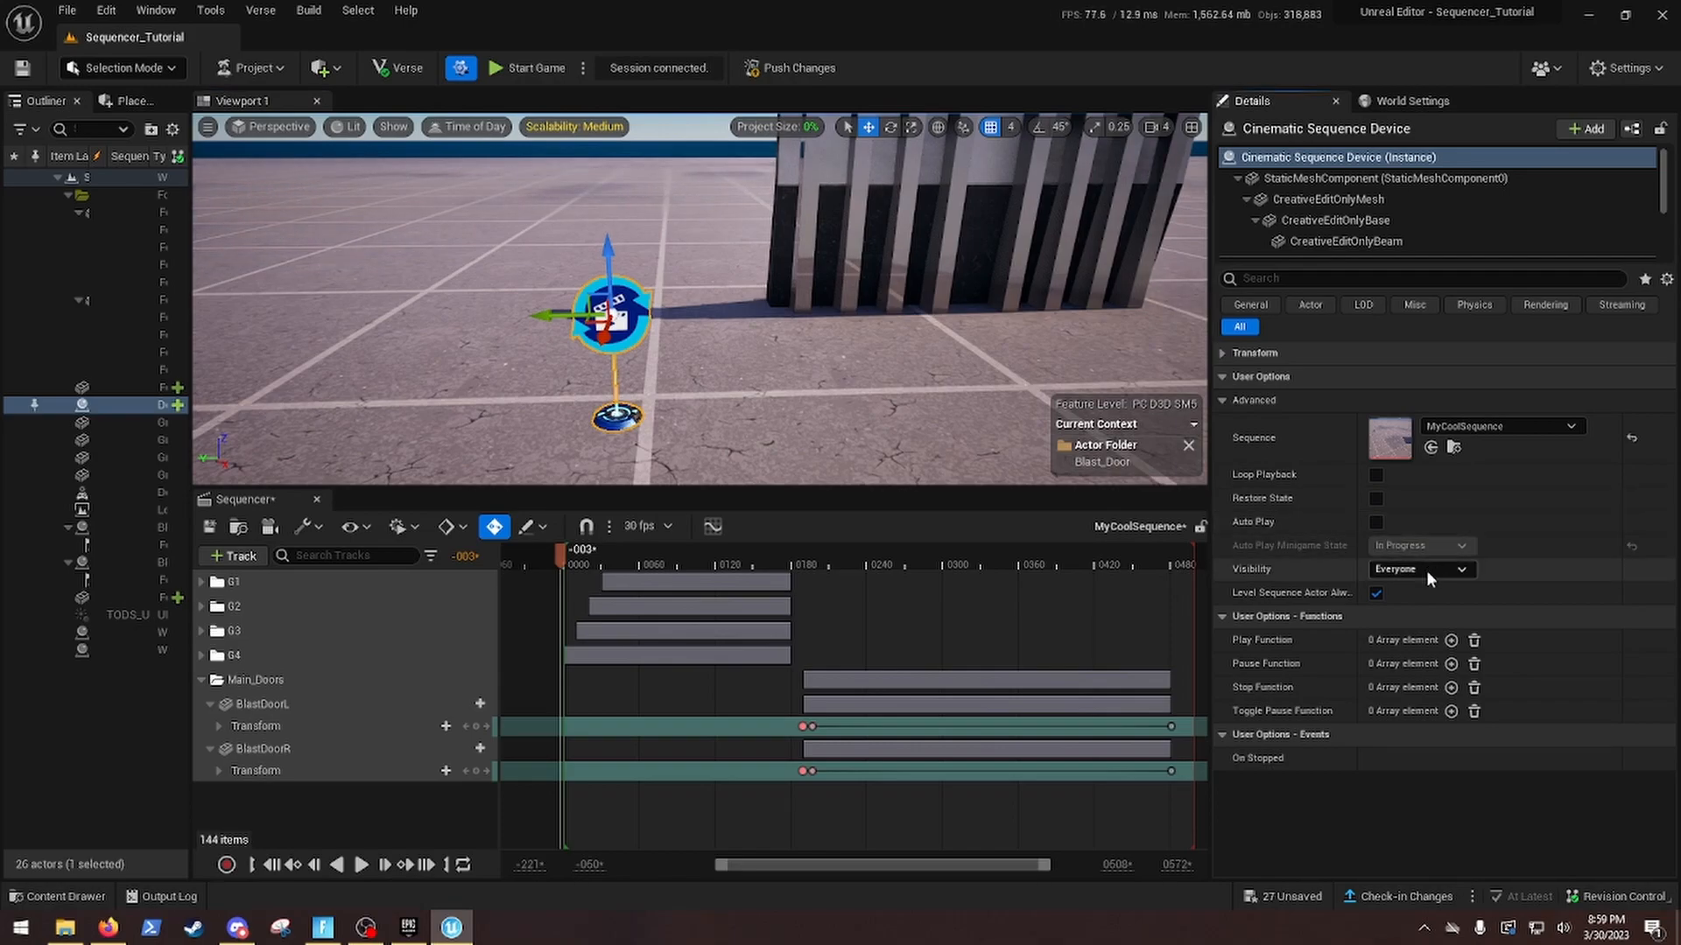
# Save the level sequence and close the Sequencer
pyautogui.moveTo(920, 410); pyautogui.dragTo(915, 377, button='right')
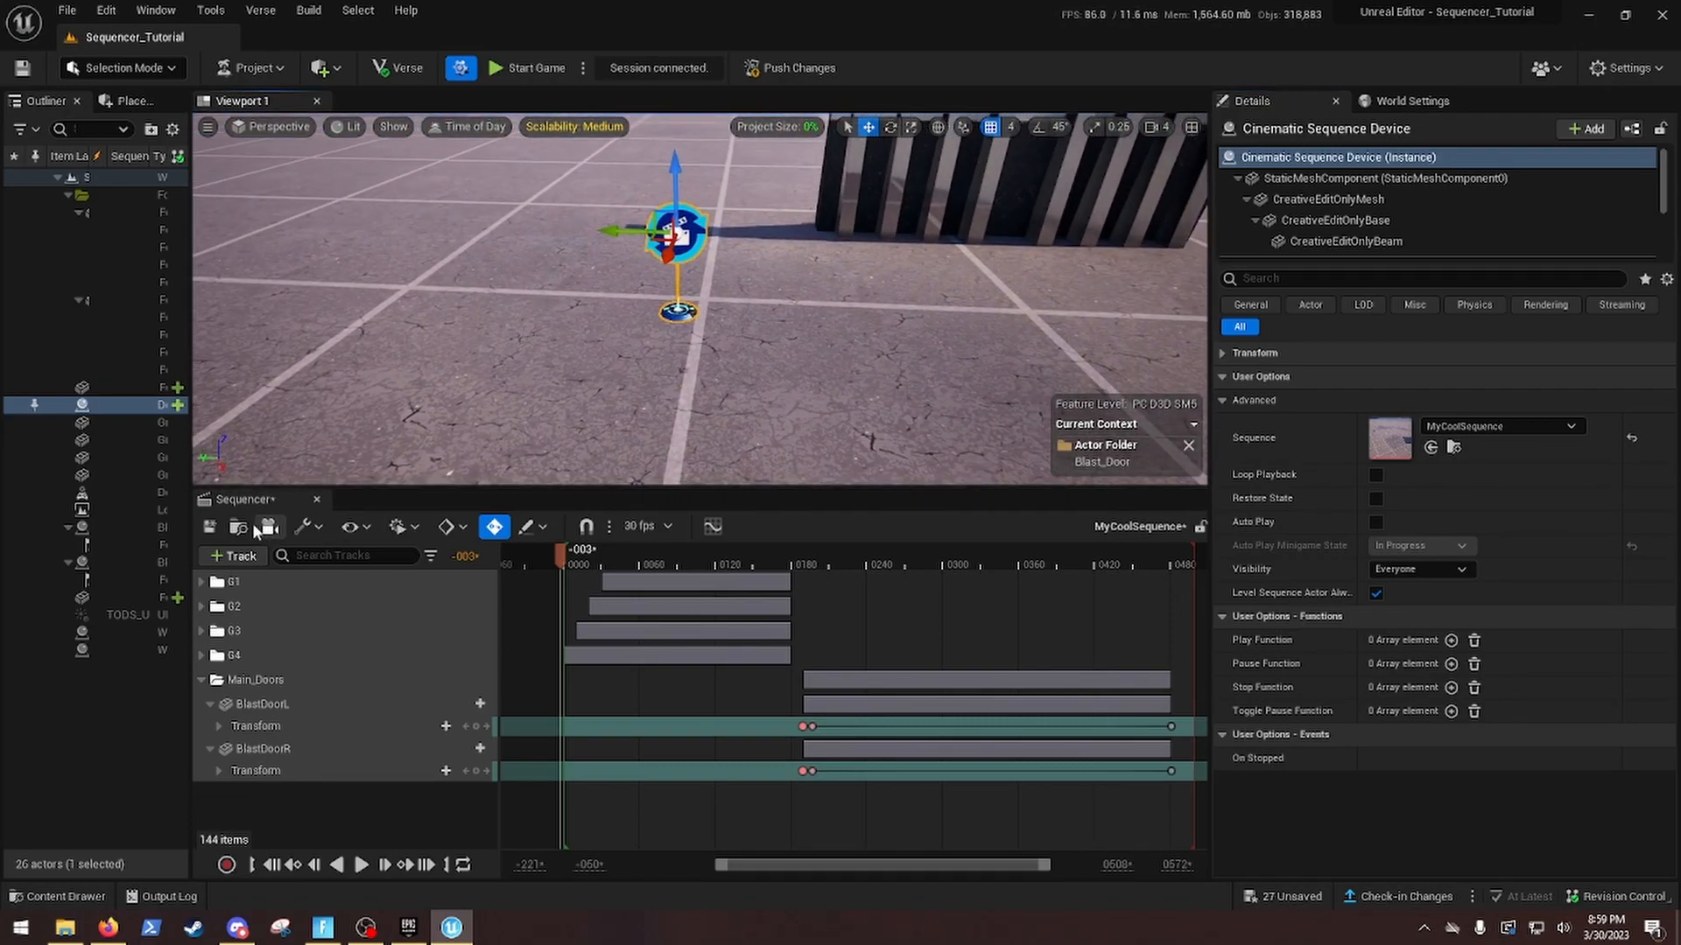
pyautogui.click(209, 526)
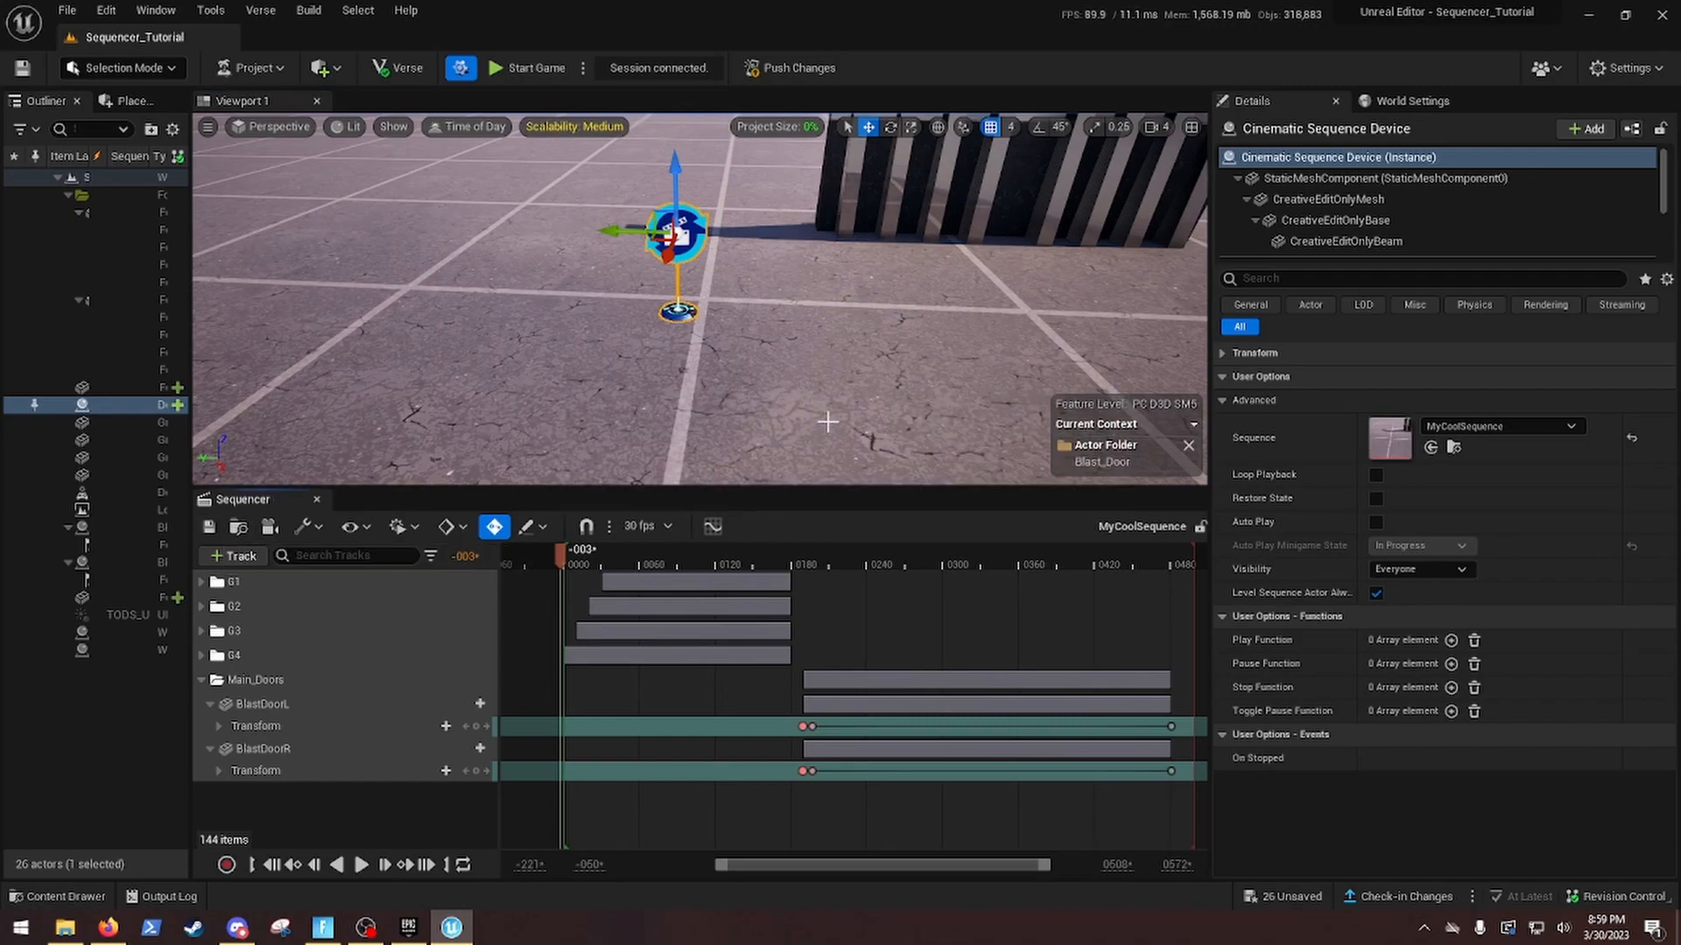
pyautogui.click(317, 499)
# Place a Button device beside the Cinematic Sequence Device and rotate it about its vertical axis
pyautogui.hotkey('ctrl', 'space')
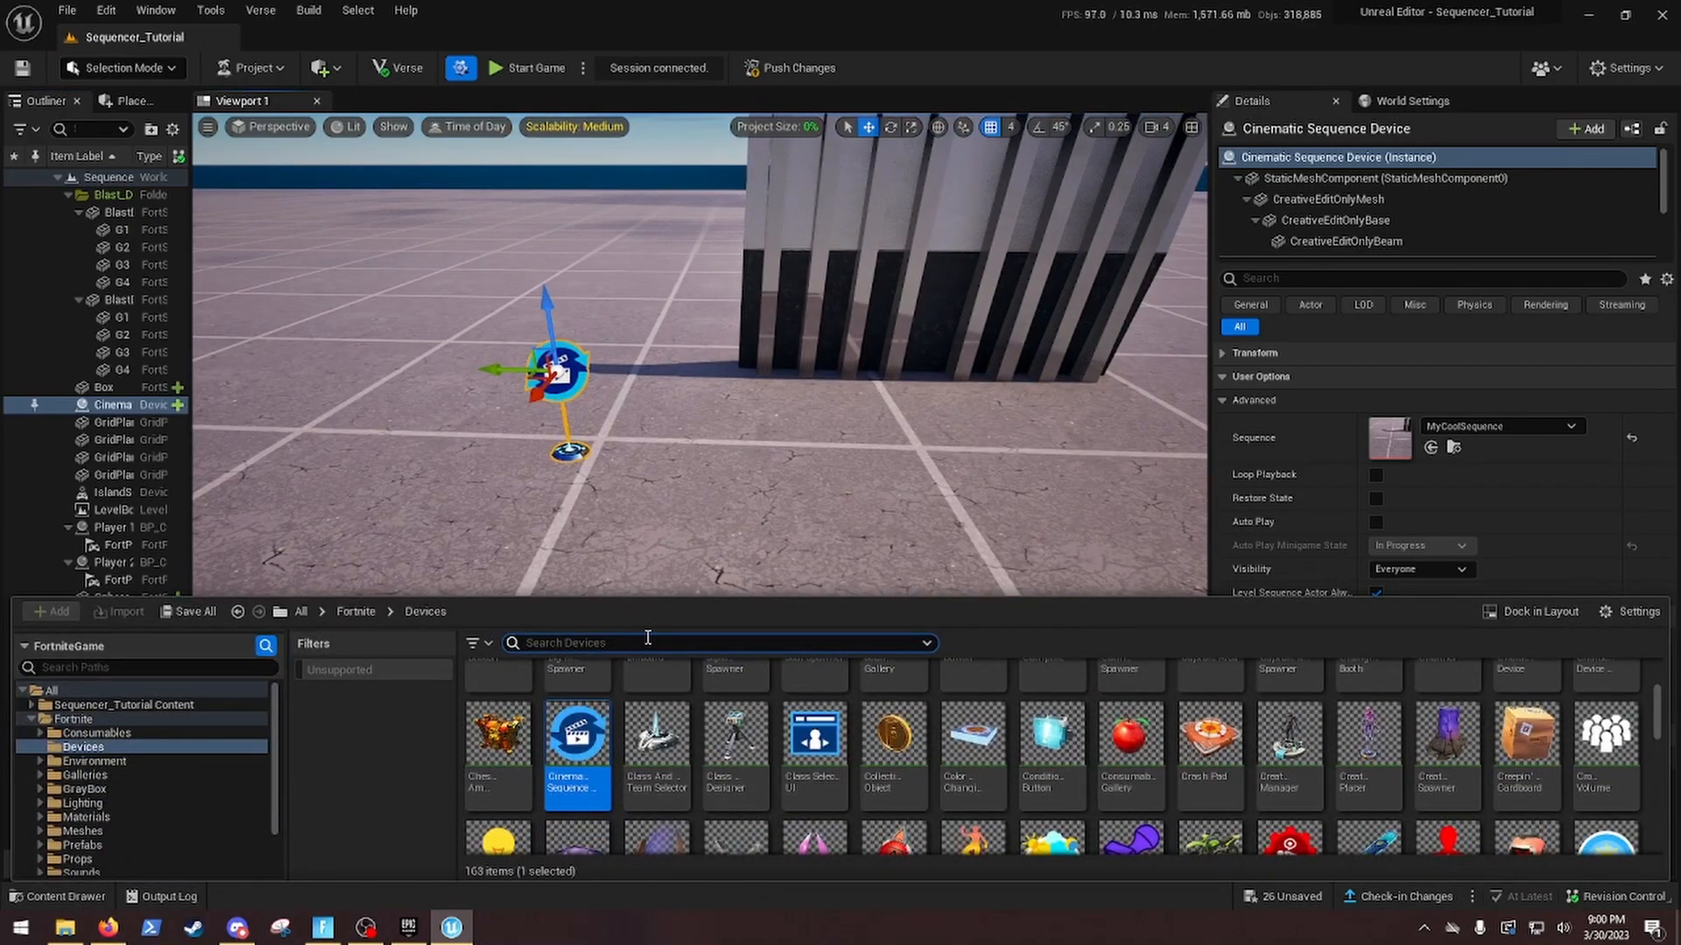
pyautogui.moveTo(498, 735); pyautogui.dragTo(669, 521)
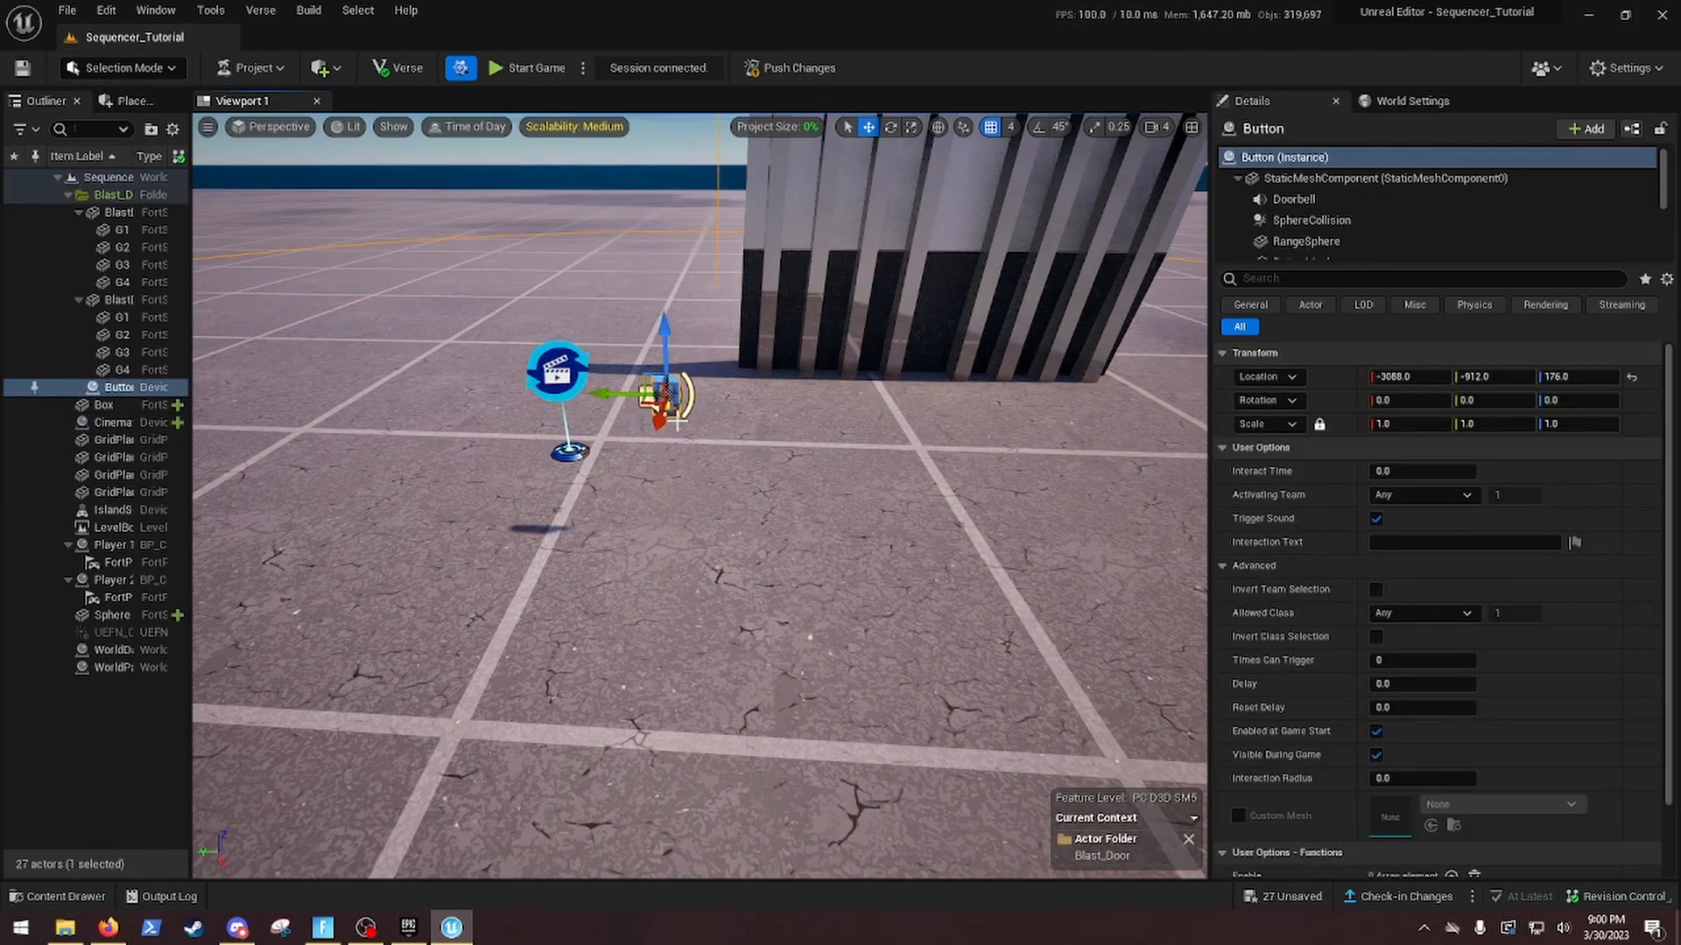
pyautogui.moveTo(690, 435); pyautogui.dragTo(676, 442)
pyautogui.press('w')
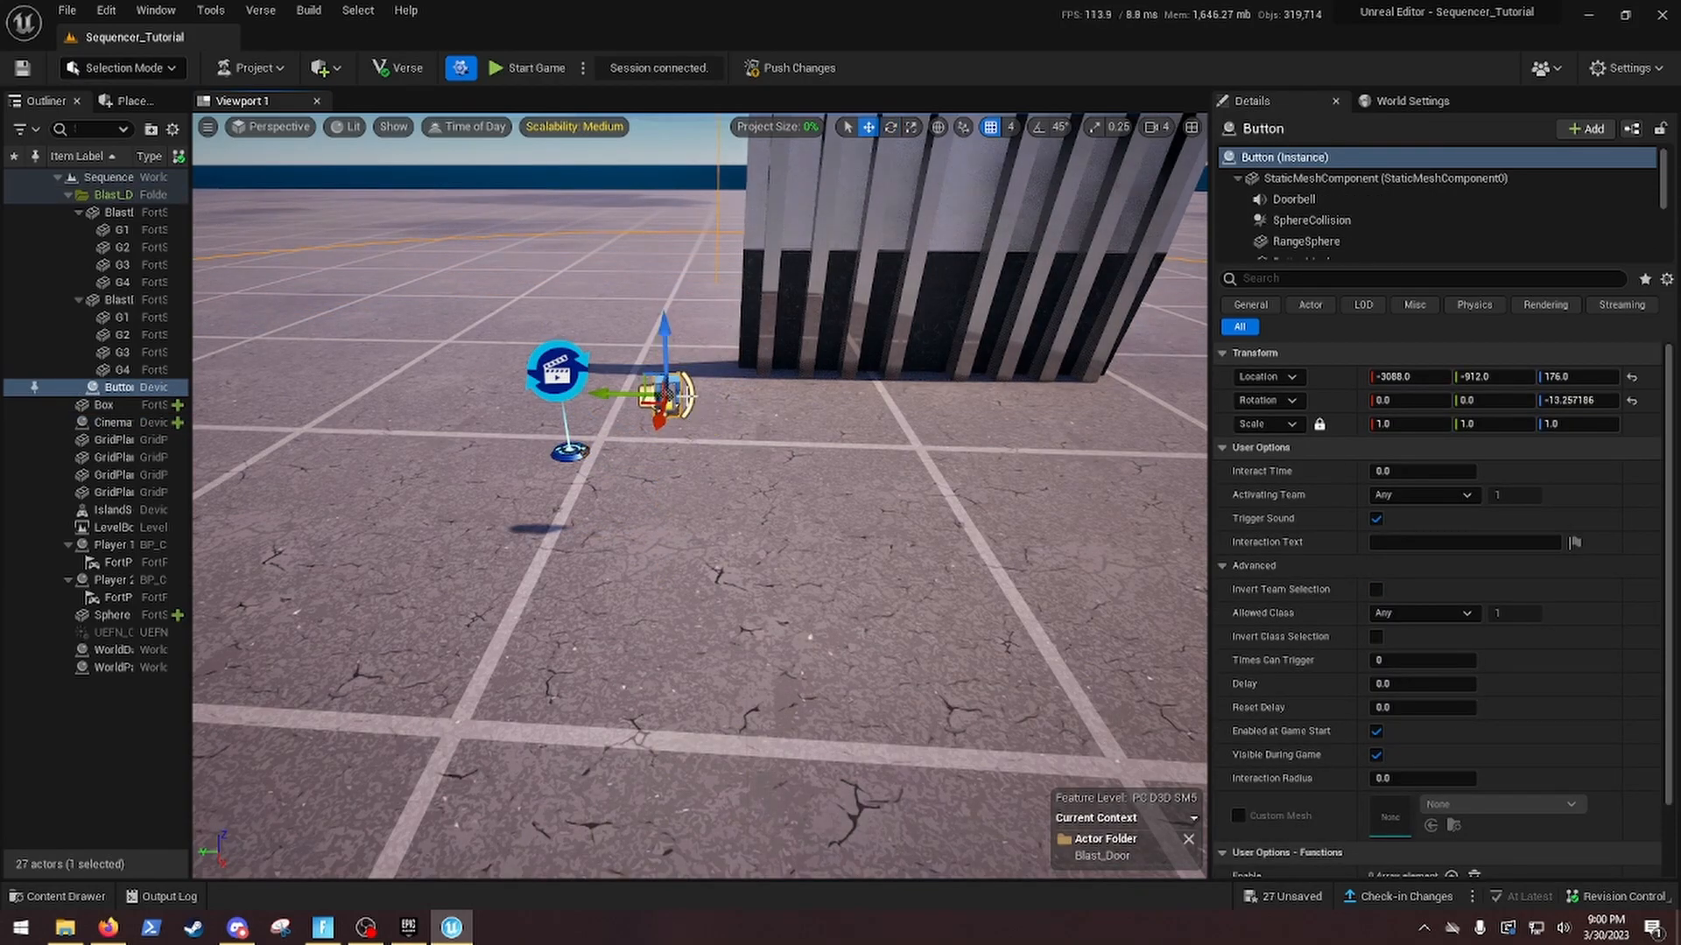
pyautogui.press('w')
pyautogui.moveTo(728, 496); pyautogui.dragTo(700, 473, button='right')
pyautogui.press('a')
# Add a Play Function entry to the Cinematic Sequence Device that responds to the Button's On Interact event
pyautogui.click(688, 422)
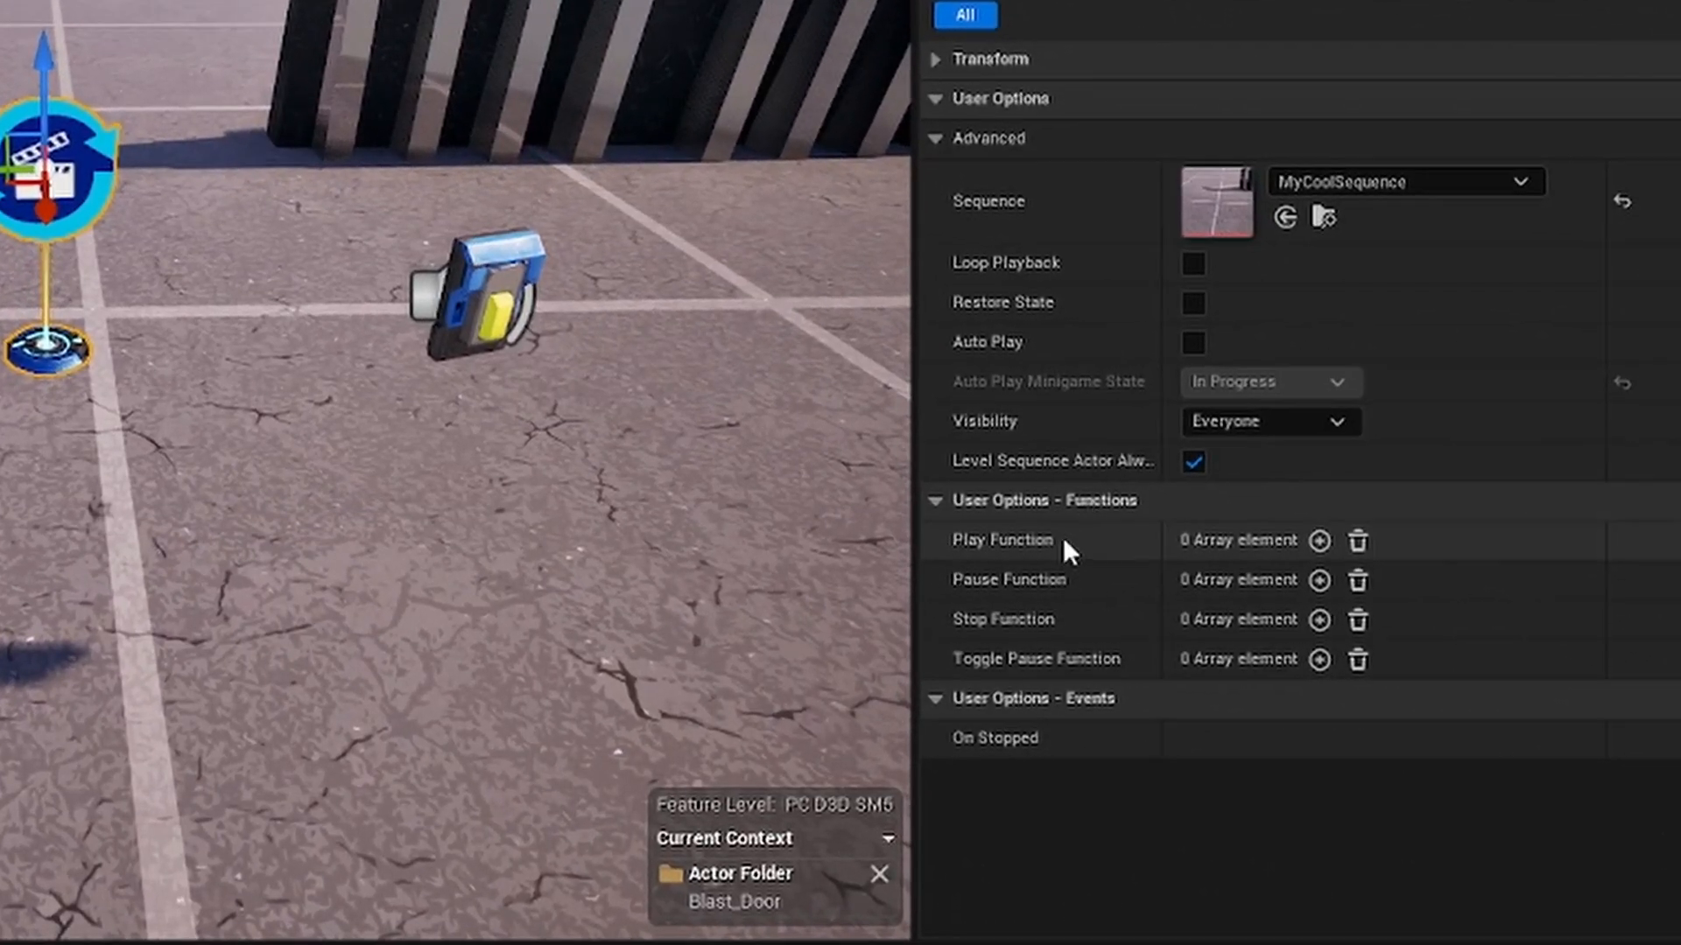
pyautogui.click(1319, 541)
pyautogui.click(935, 540)
pyautogui.click(1467, 577)
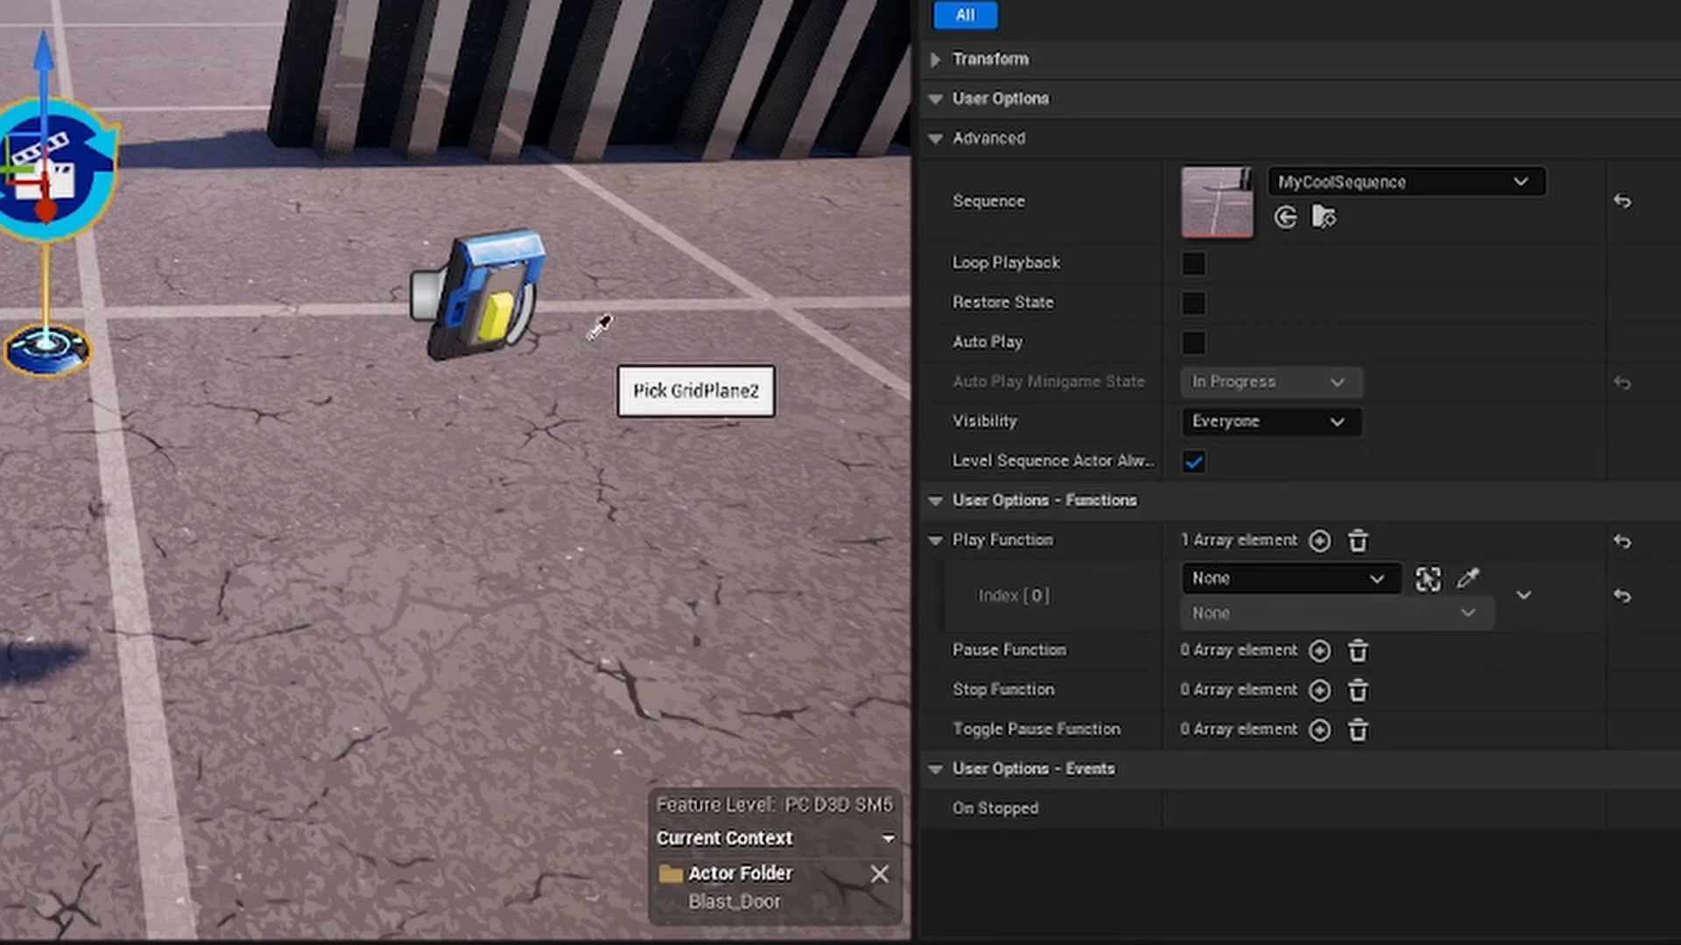
pyautogui.click(488, 272)
pyautogui.click(936, 539)
pyautogui.click(1368, 611)
pyautogui.click(1230, 670)
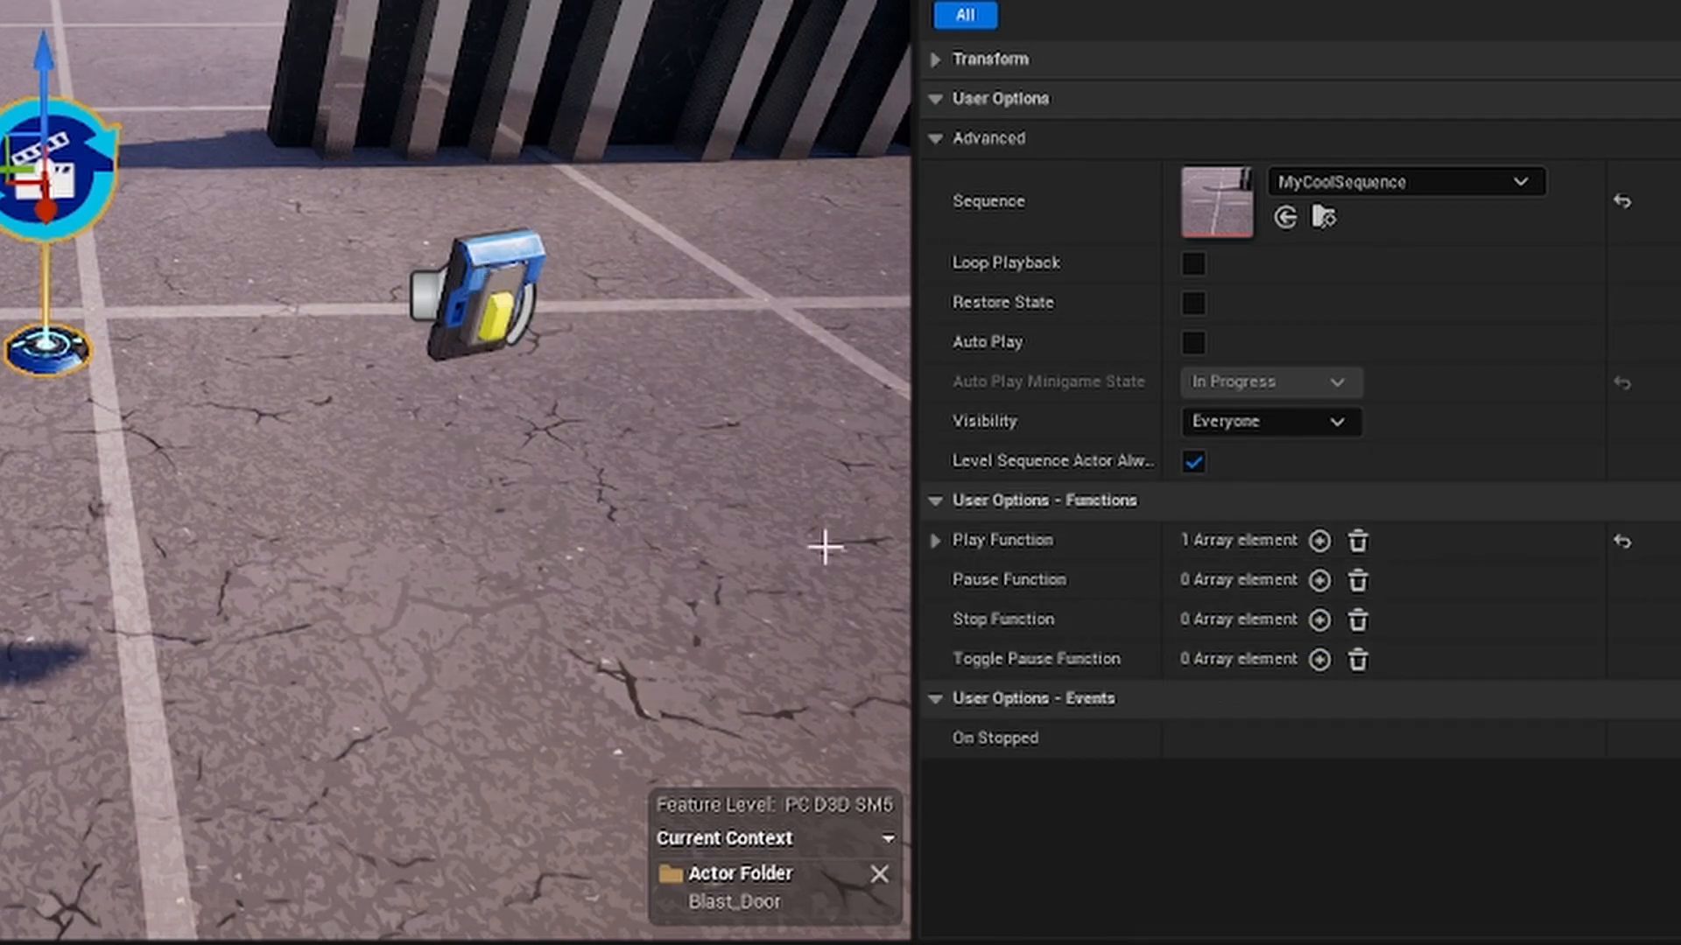
pyautogui.click(946, 541)
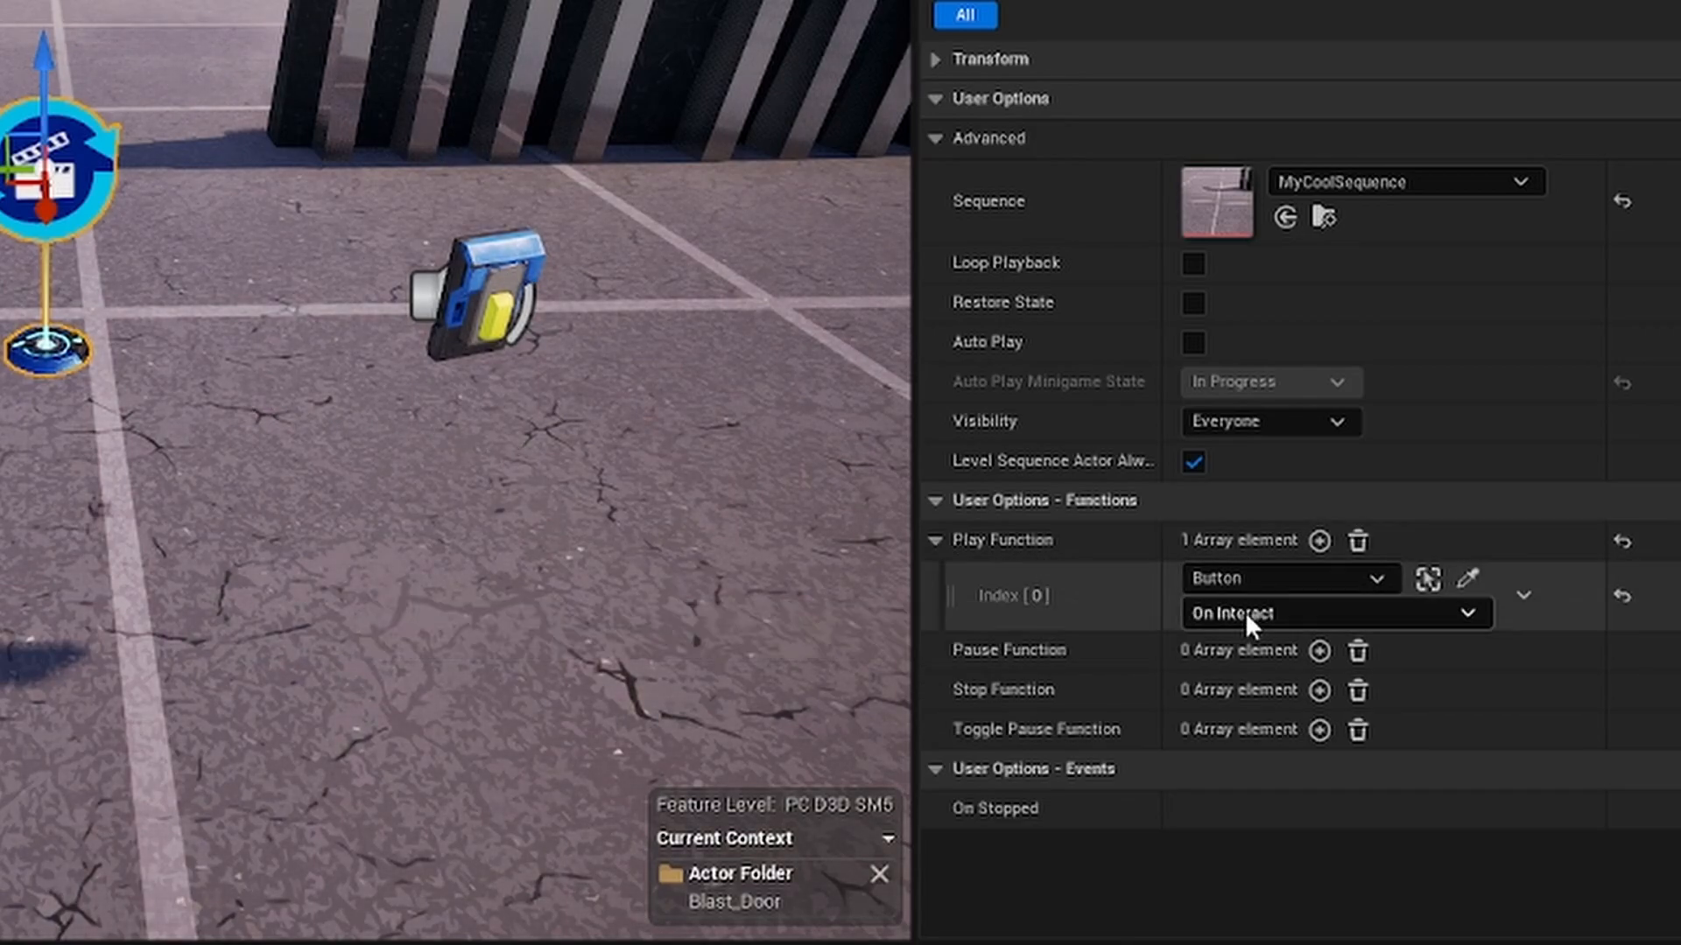
# Push the changes to the connected play session
pyautogui.moveTo(585, 324); pyautogui.dragTo(194, 318, button='right')
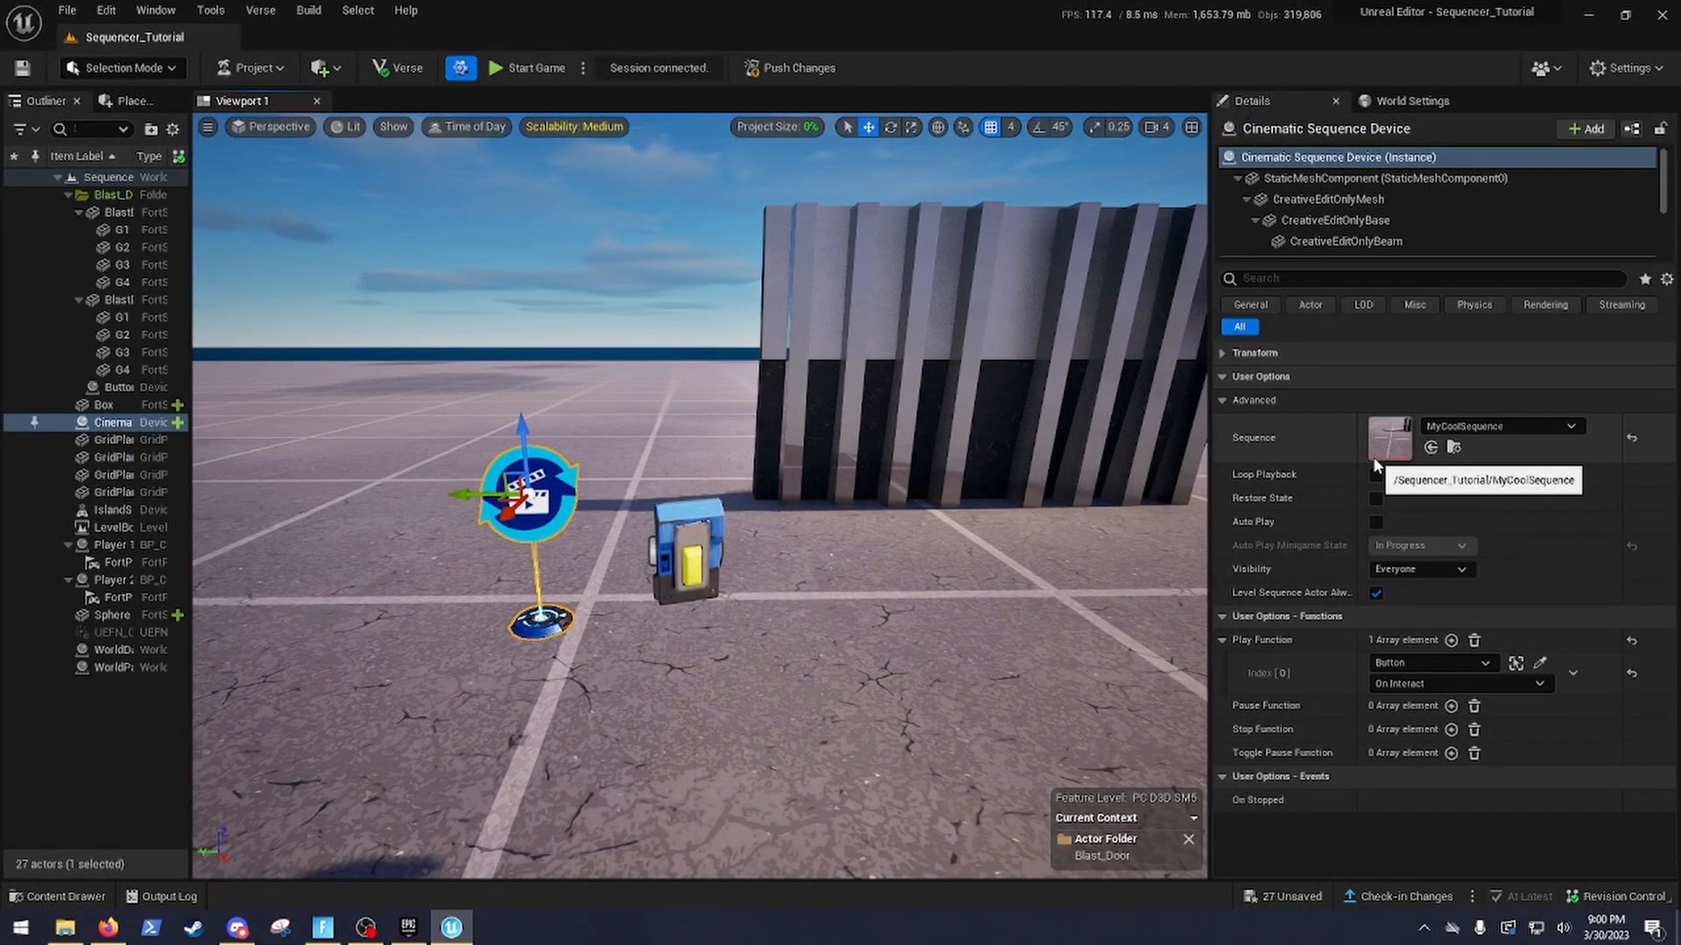
pyautogui.moveTo(1274, 500)
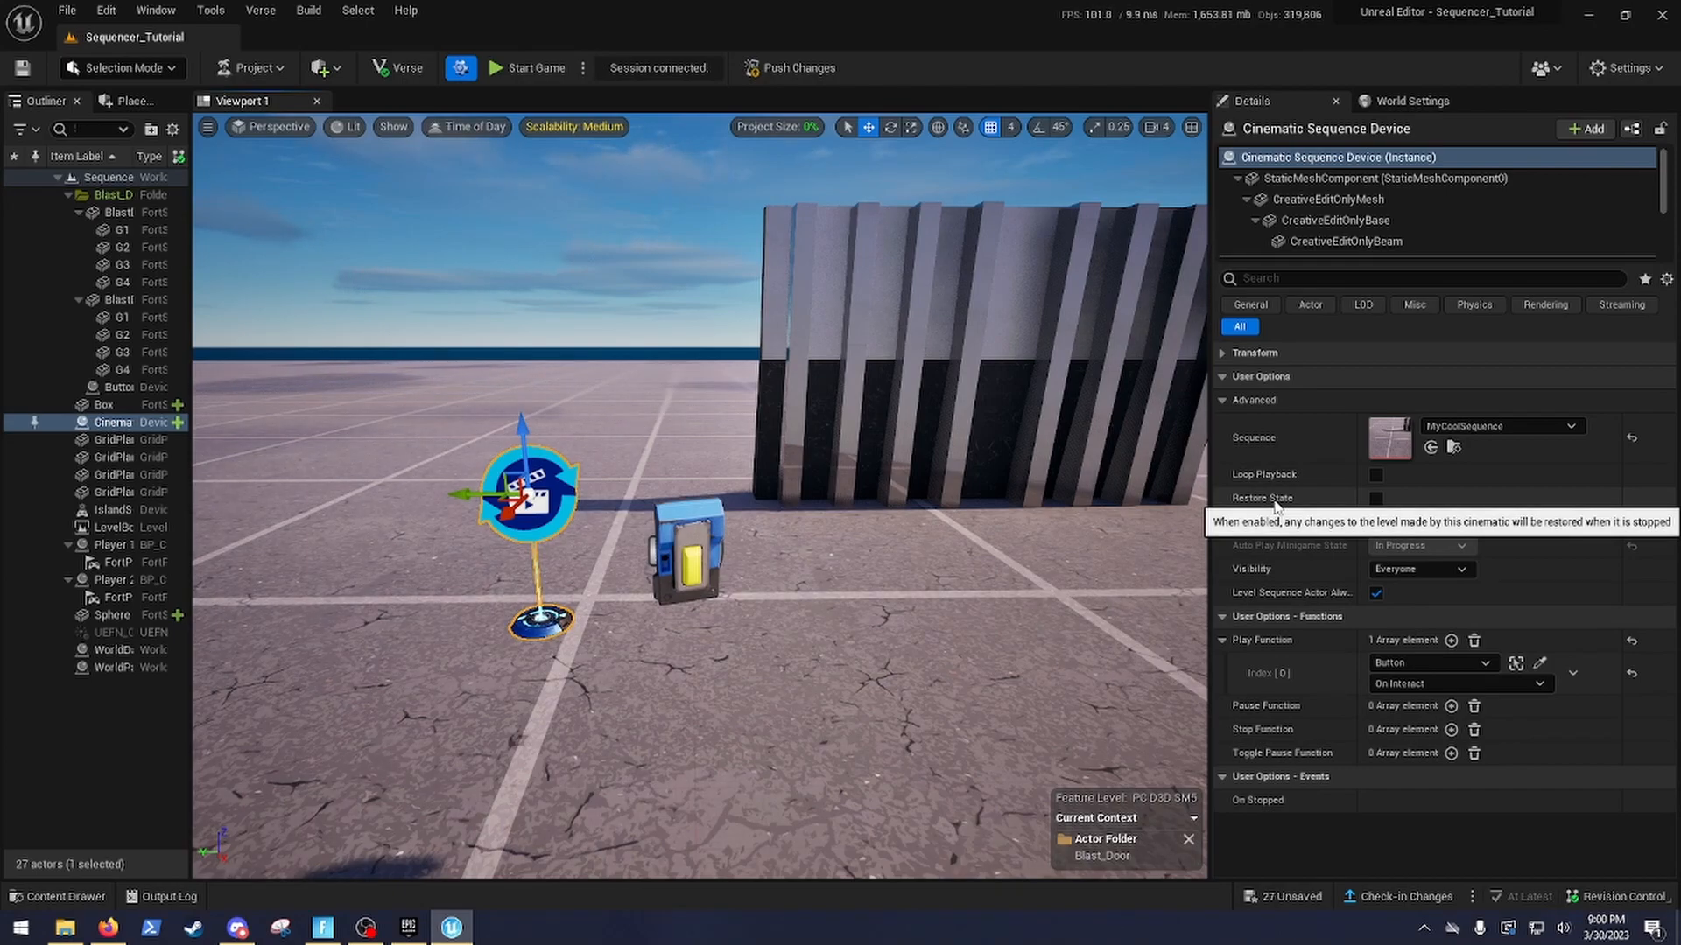
pyautogui.moveTo(708, 401)
pyautogui.mouseDown(button='right')
pyautogui.moveTo(628, 391)
pyautogui.moveTo(716, 394)
pyautogui.mouseUp(button='right')
pyautogui.moveTo(1061, 457); pyautogui.dragTo(1095, 474, button='right')
pyautogui.moveTo(919, 471)
pyautogui.mouseDown(button='right')
pyautogui.moveTo(981, 441)
pyautogui.moveTo(909, 465)
pyautogui.mouseUp(button='right')
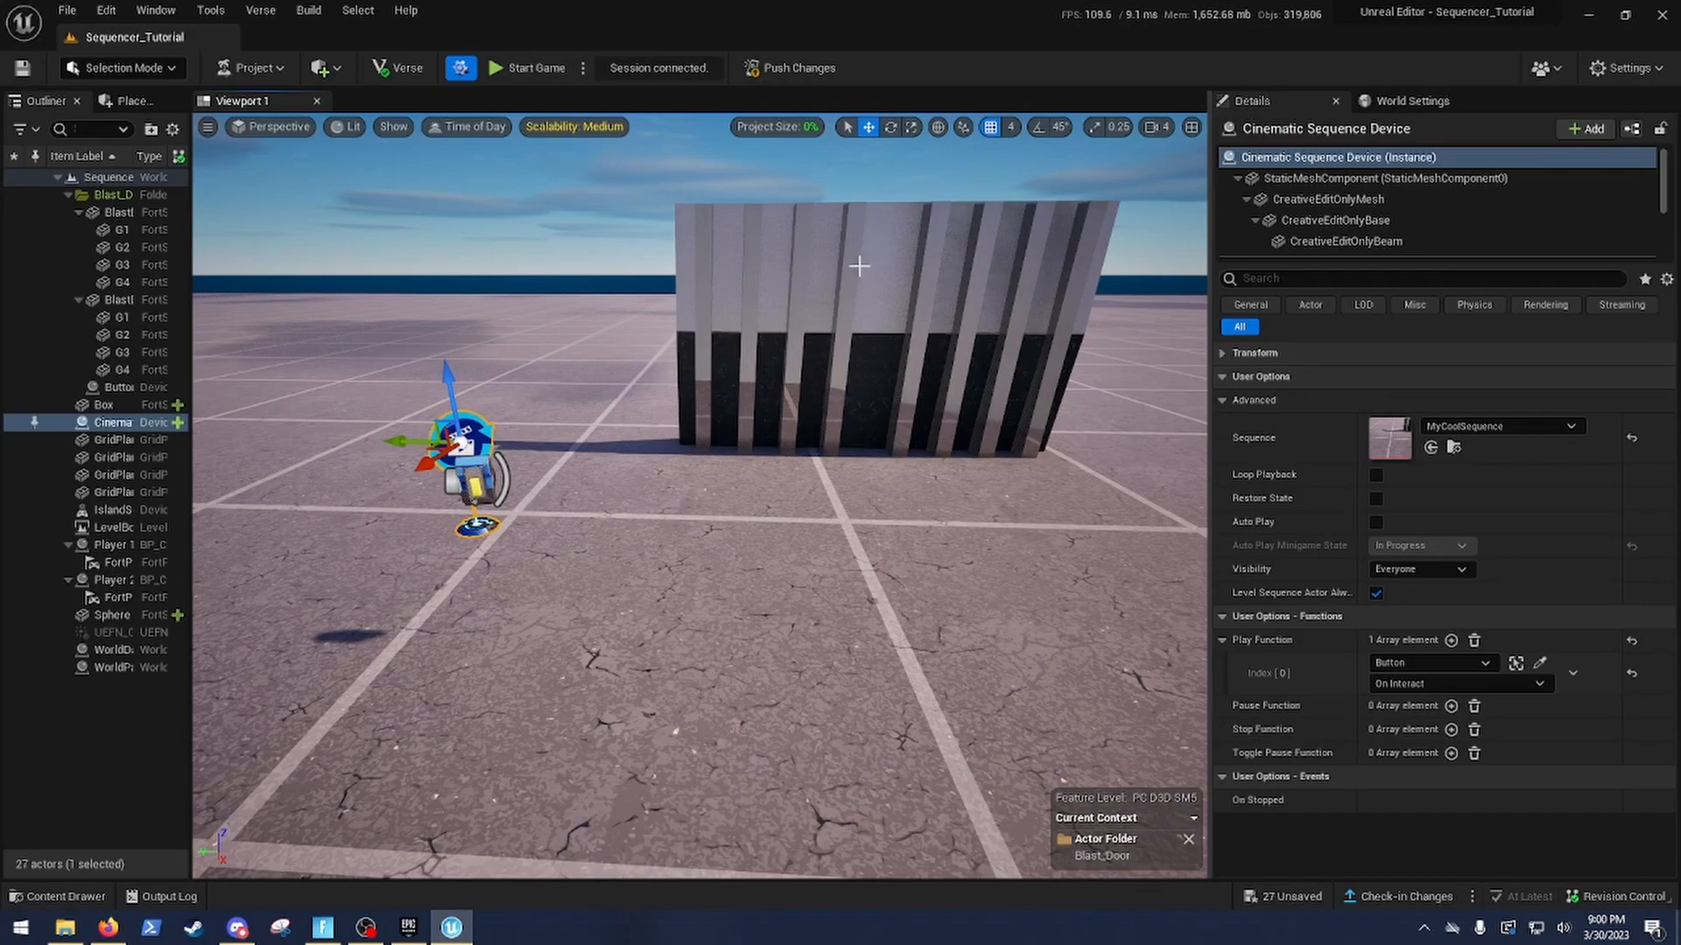
pyautogui.click(822, 75)
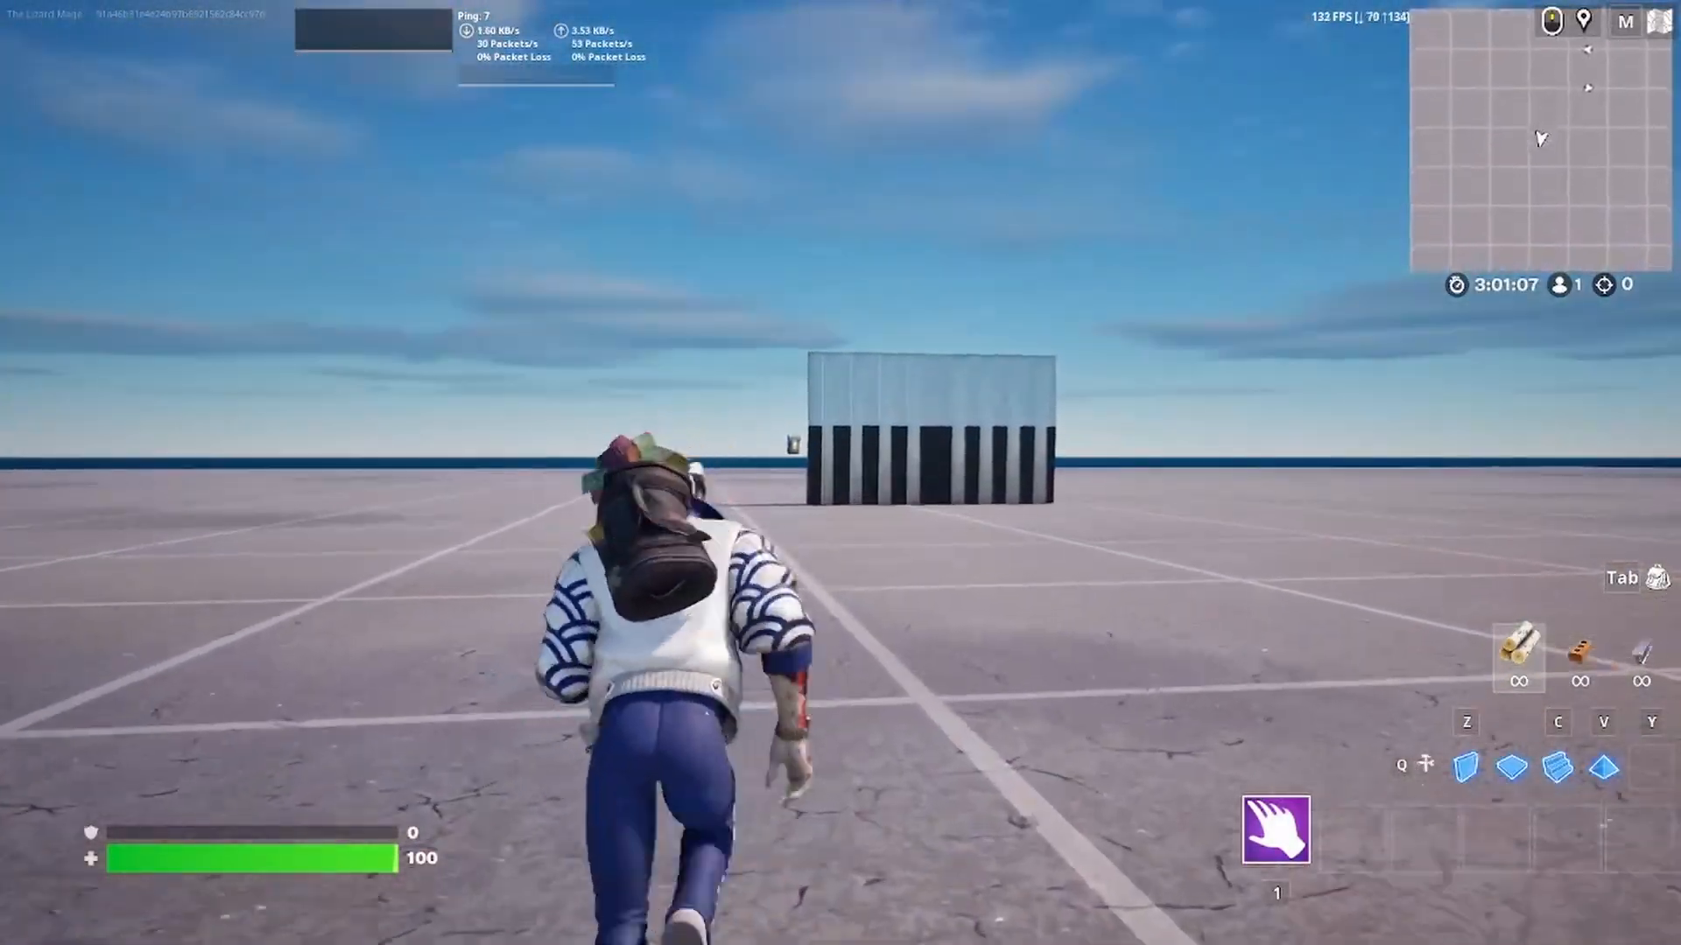
# In the Fortnite play session, go to the button, interact with it and watch the blast door animation
pyautogui.press('shift')
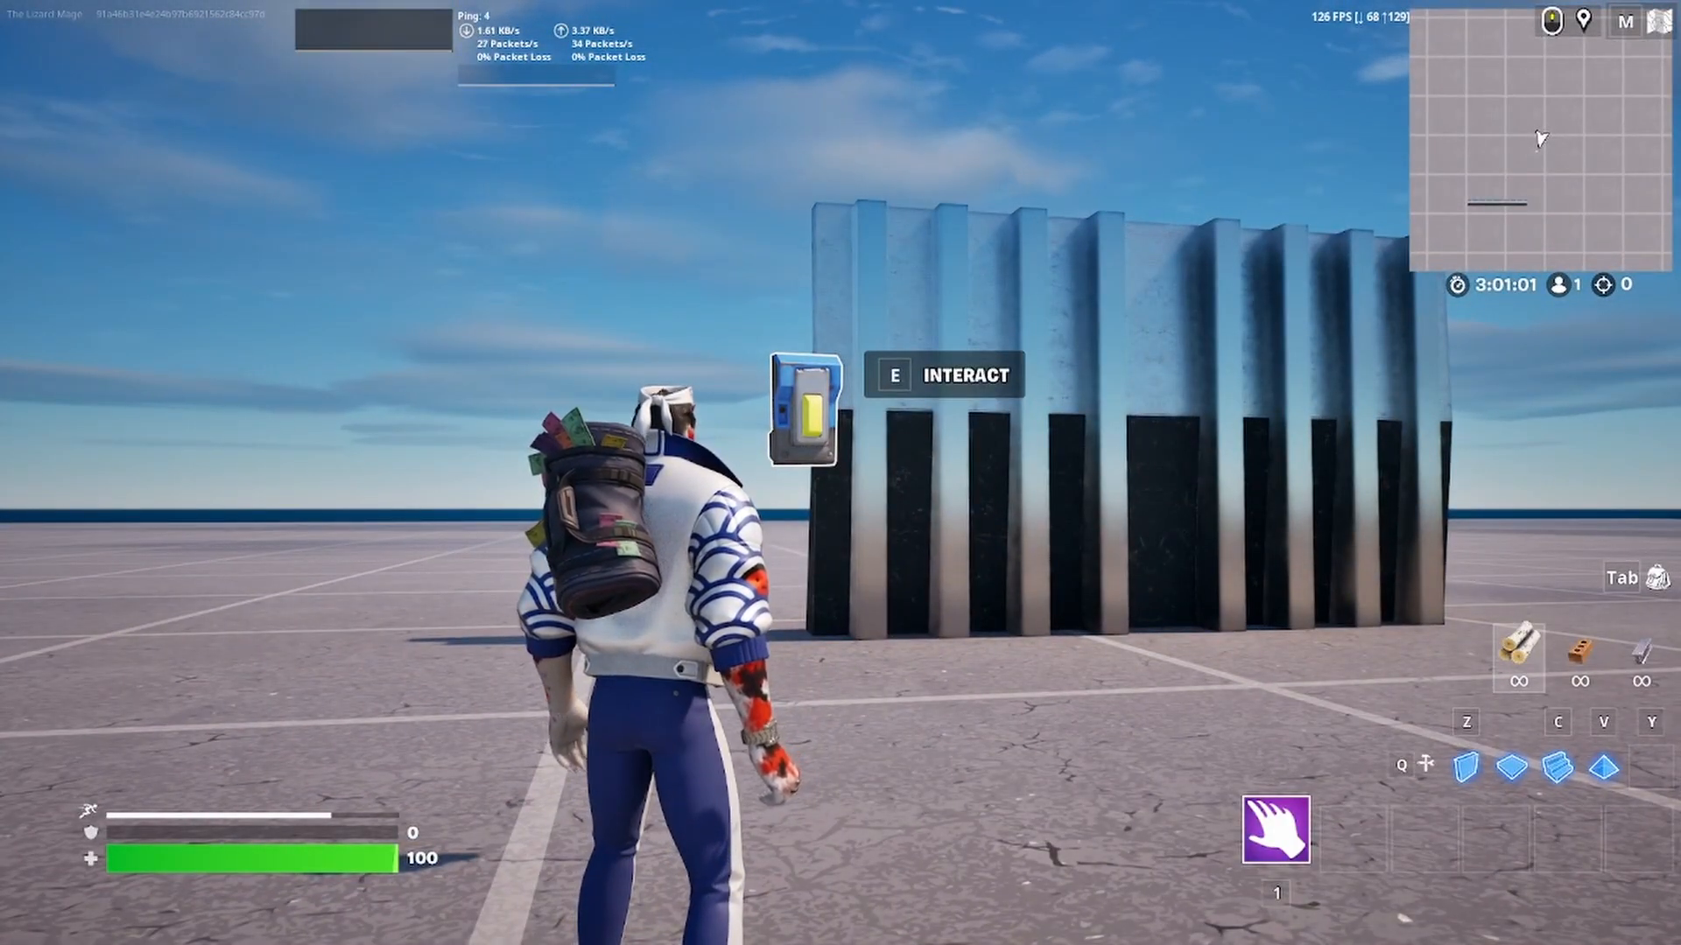
pyautogui.press('d')
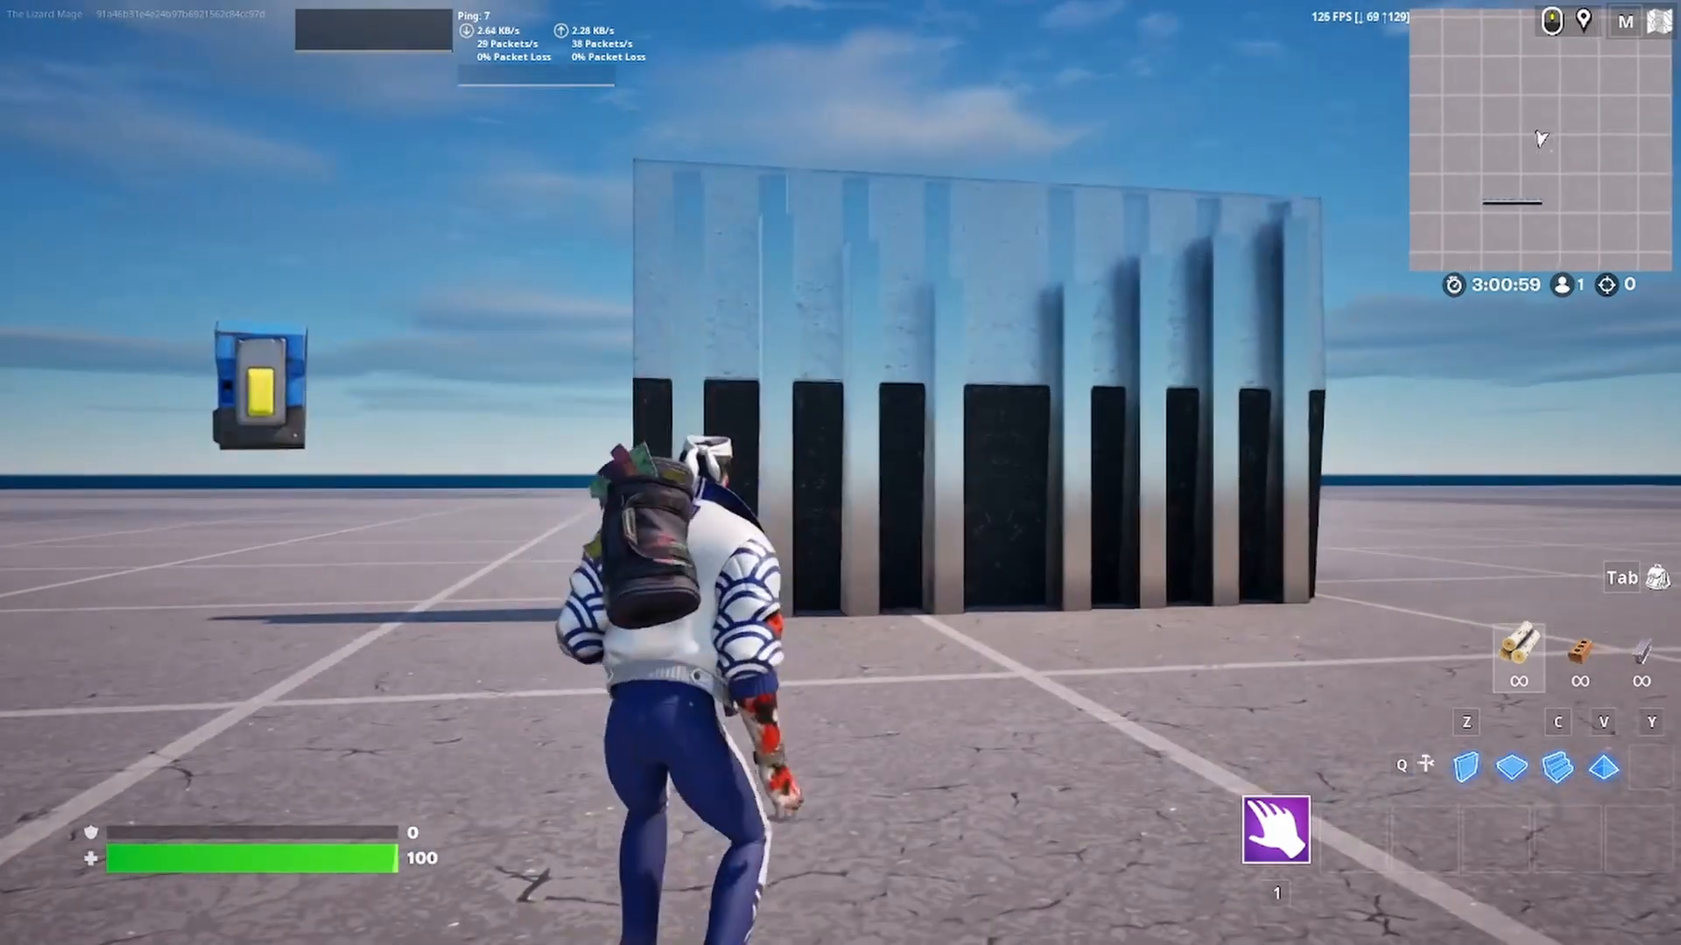
pyautogui.press('w')
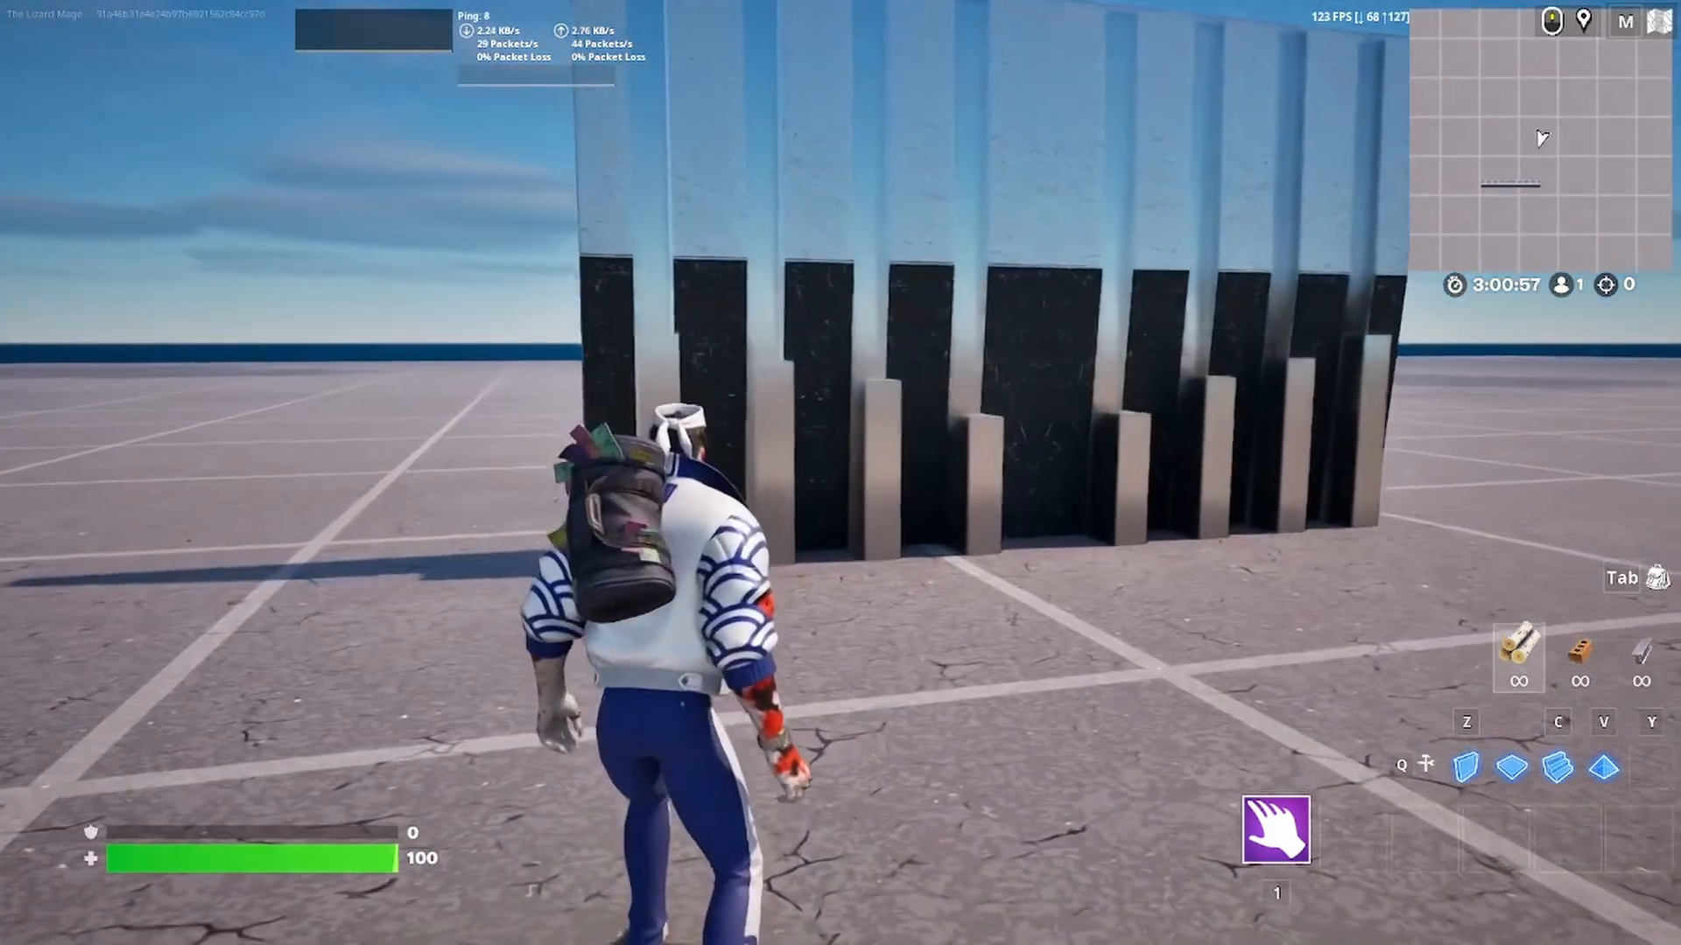
pyautogui.press('w')
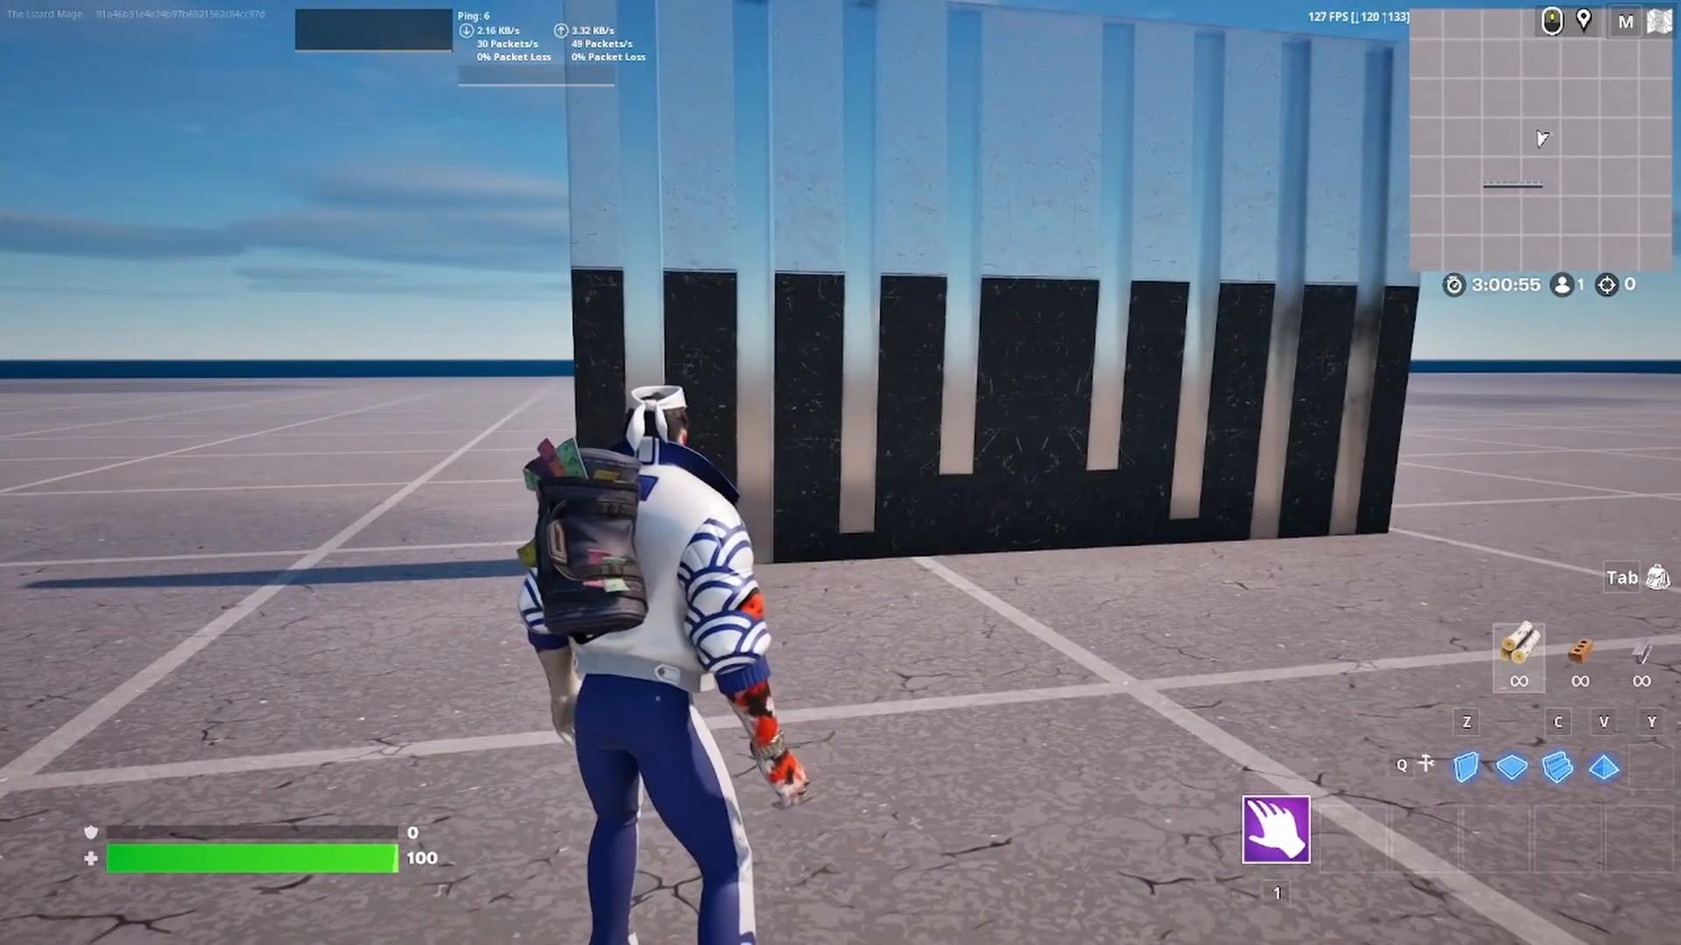
pyautogui.press('d')
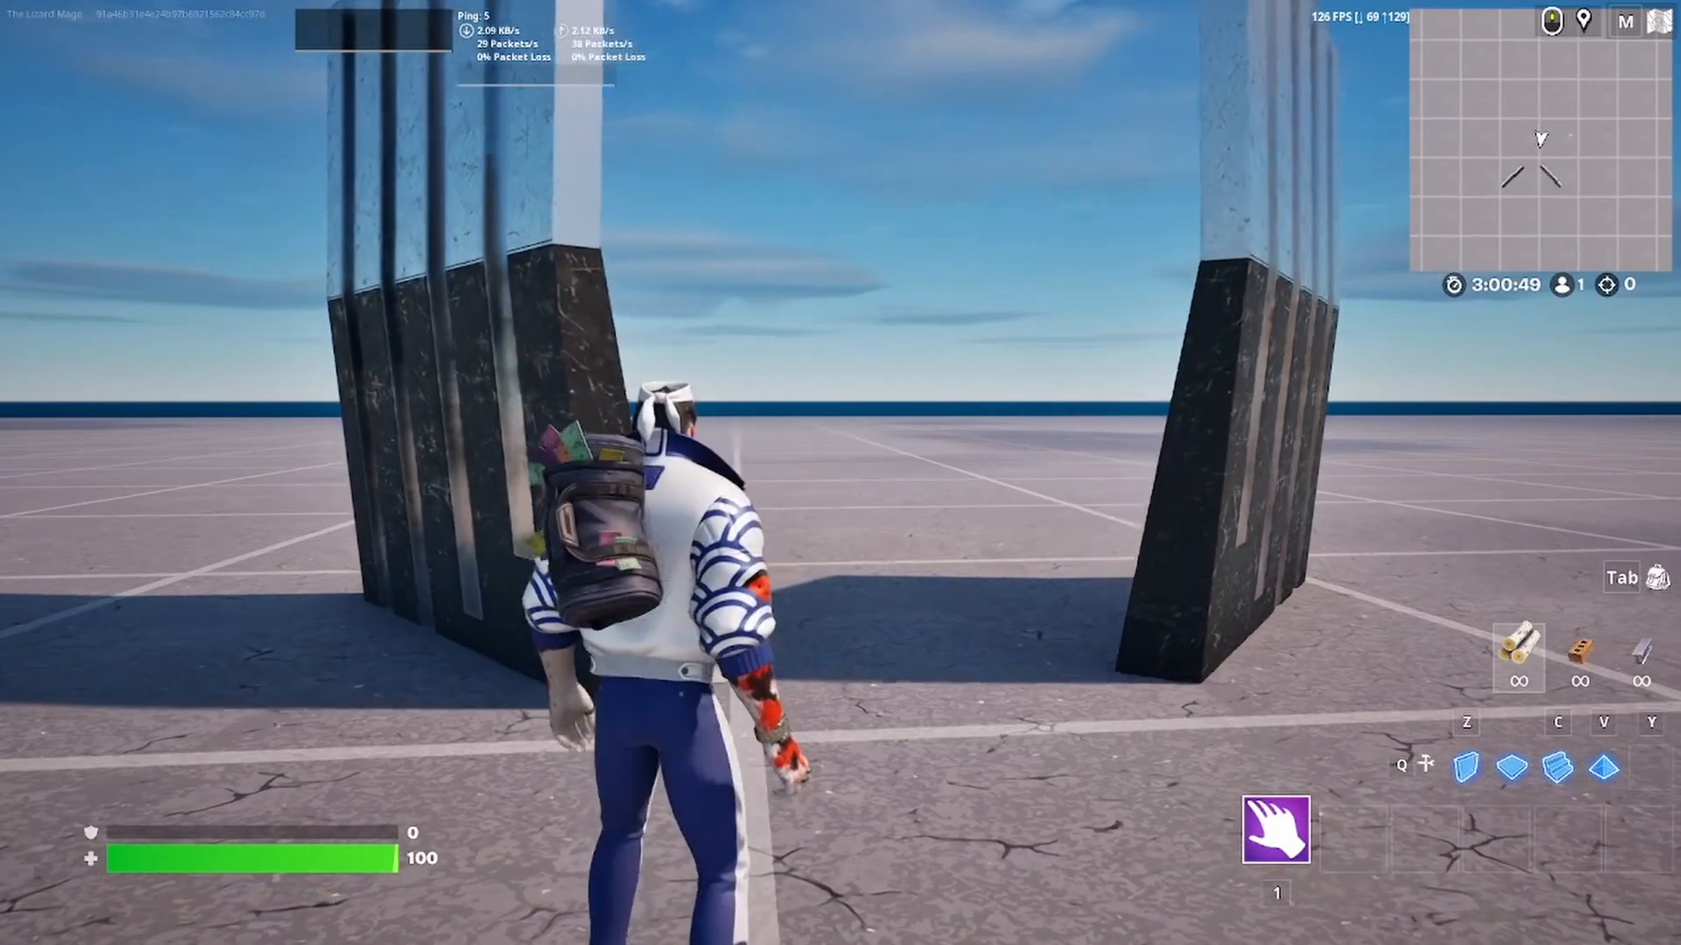
# Walk through the open blast door, inspect it from both sides after the animation, and end the game
pyautogui.press('w')
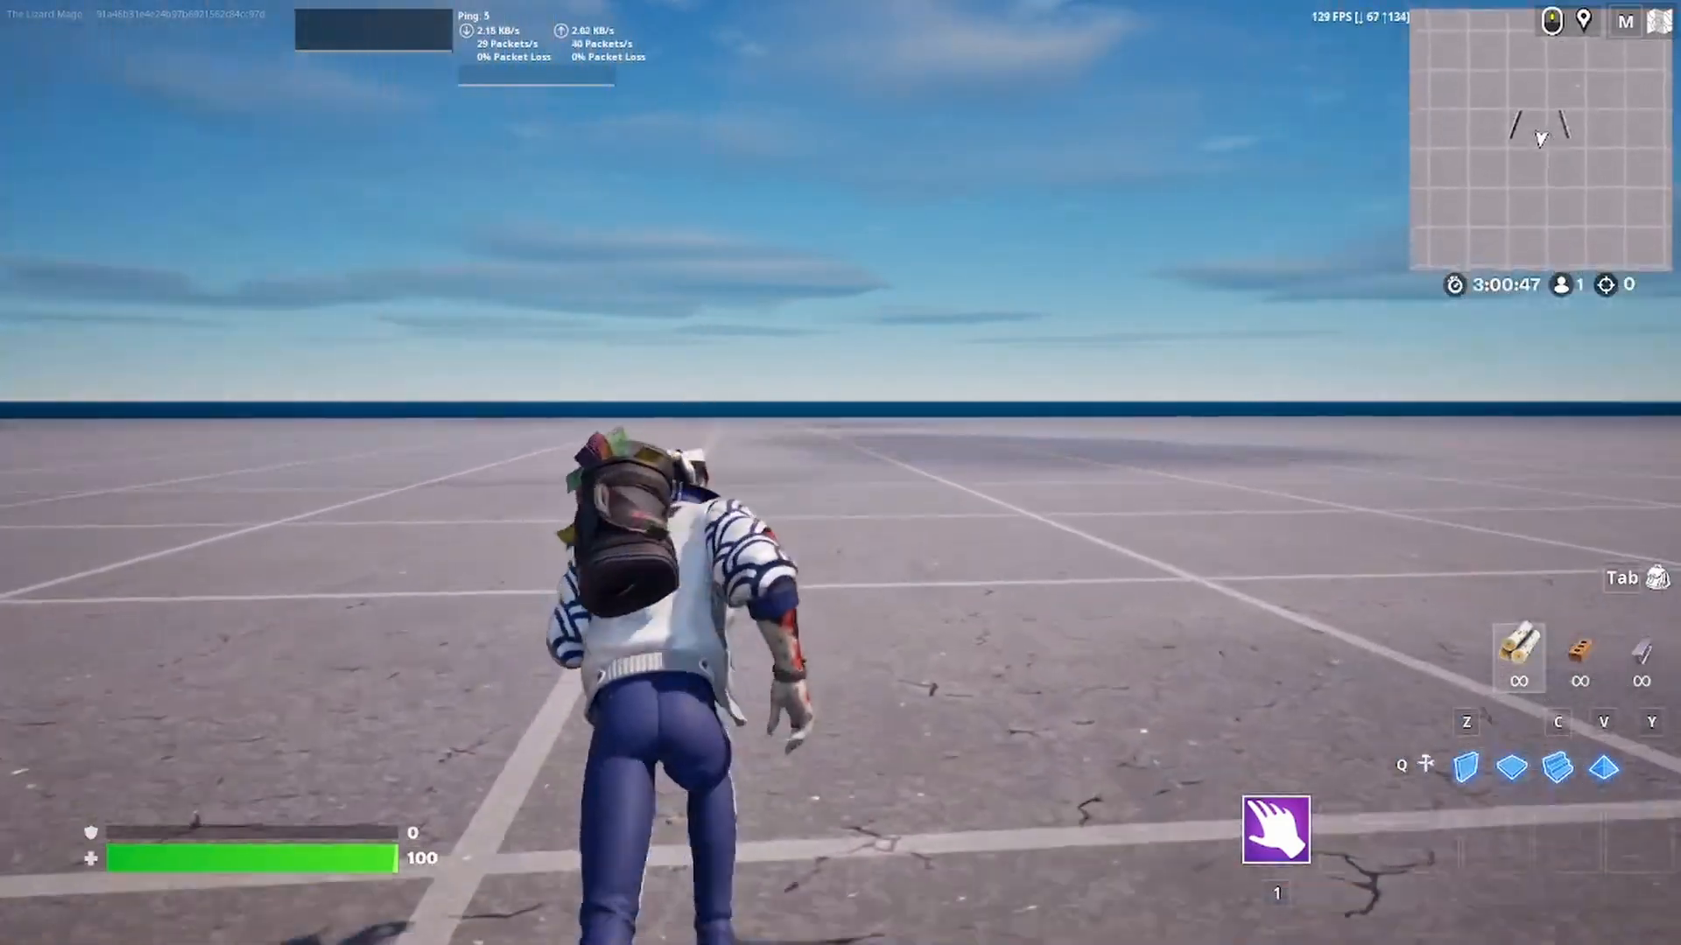
pyautogui.press('w')
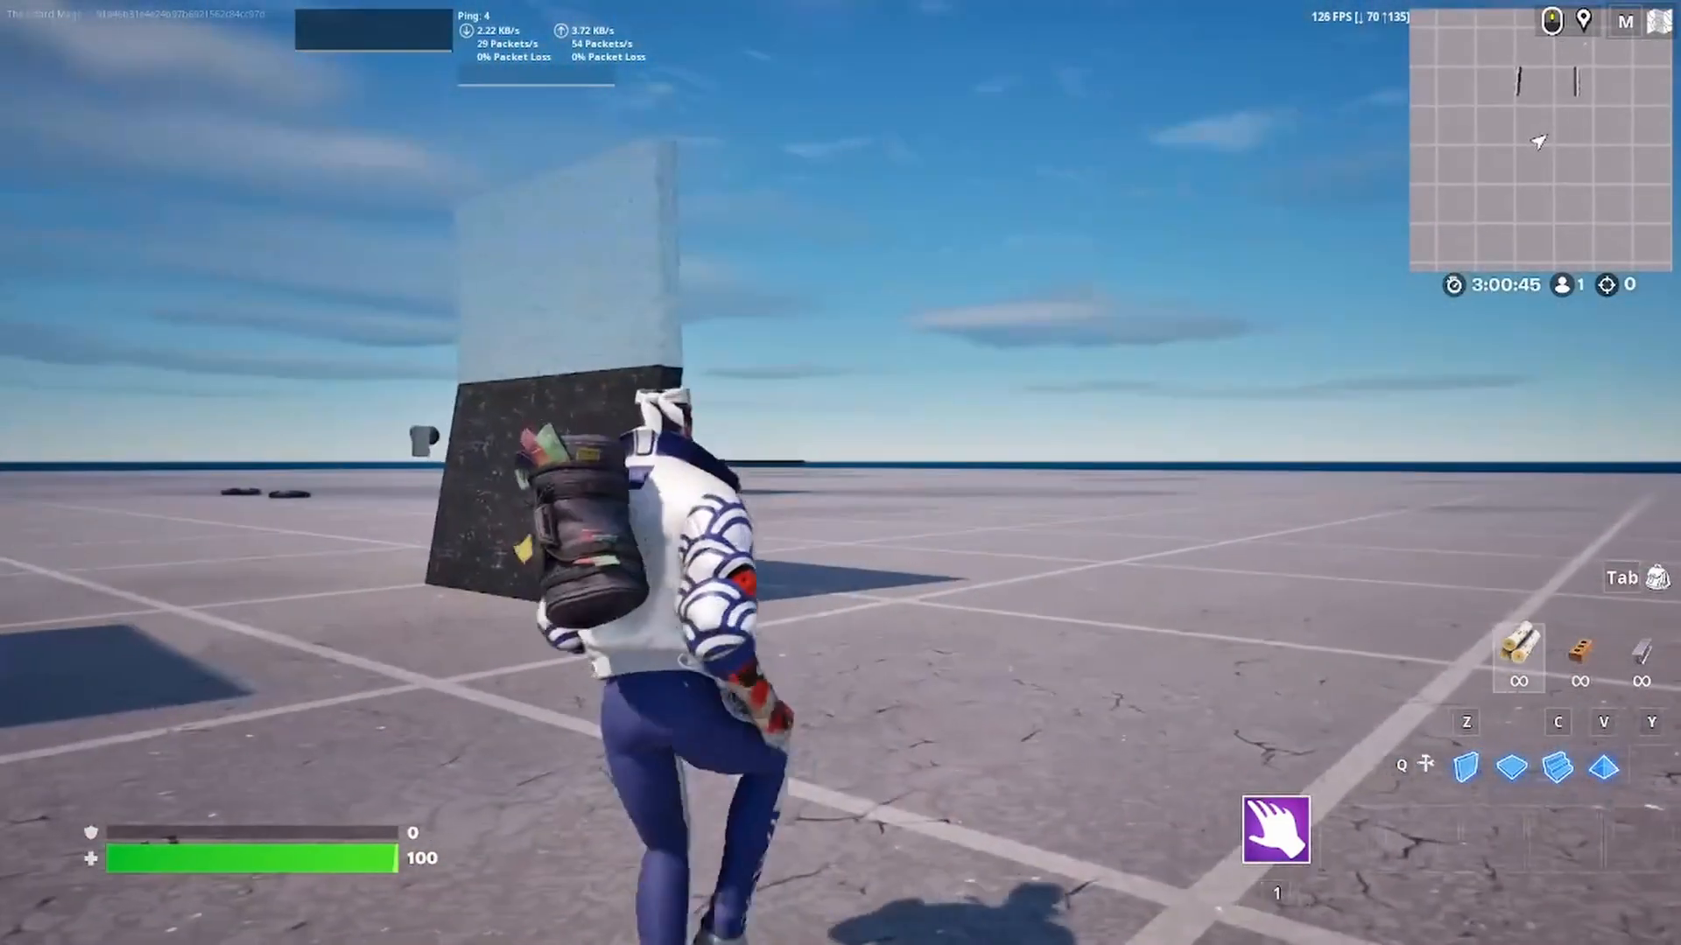
pyautogui.press('w')
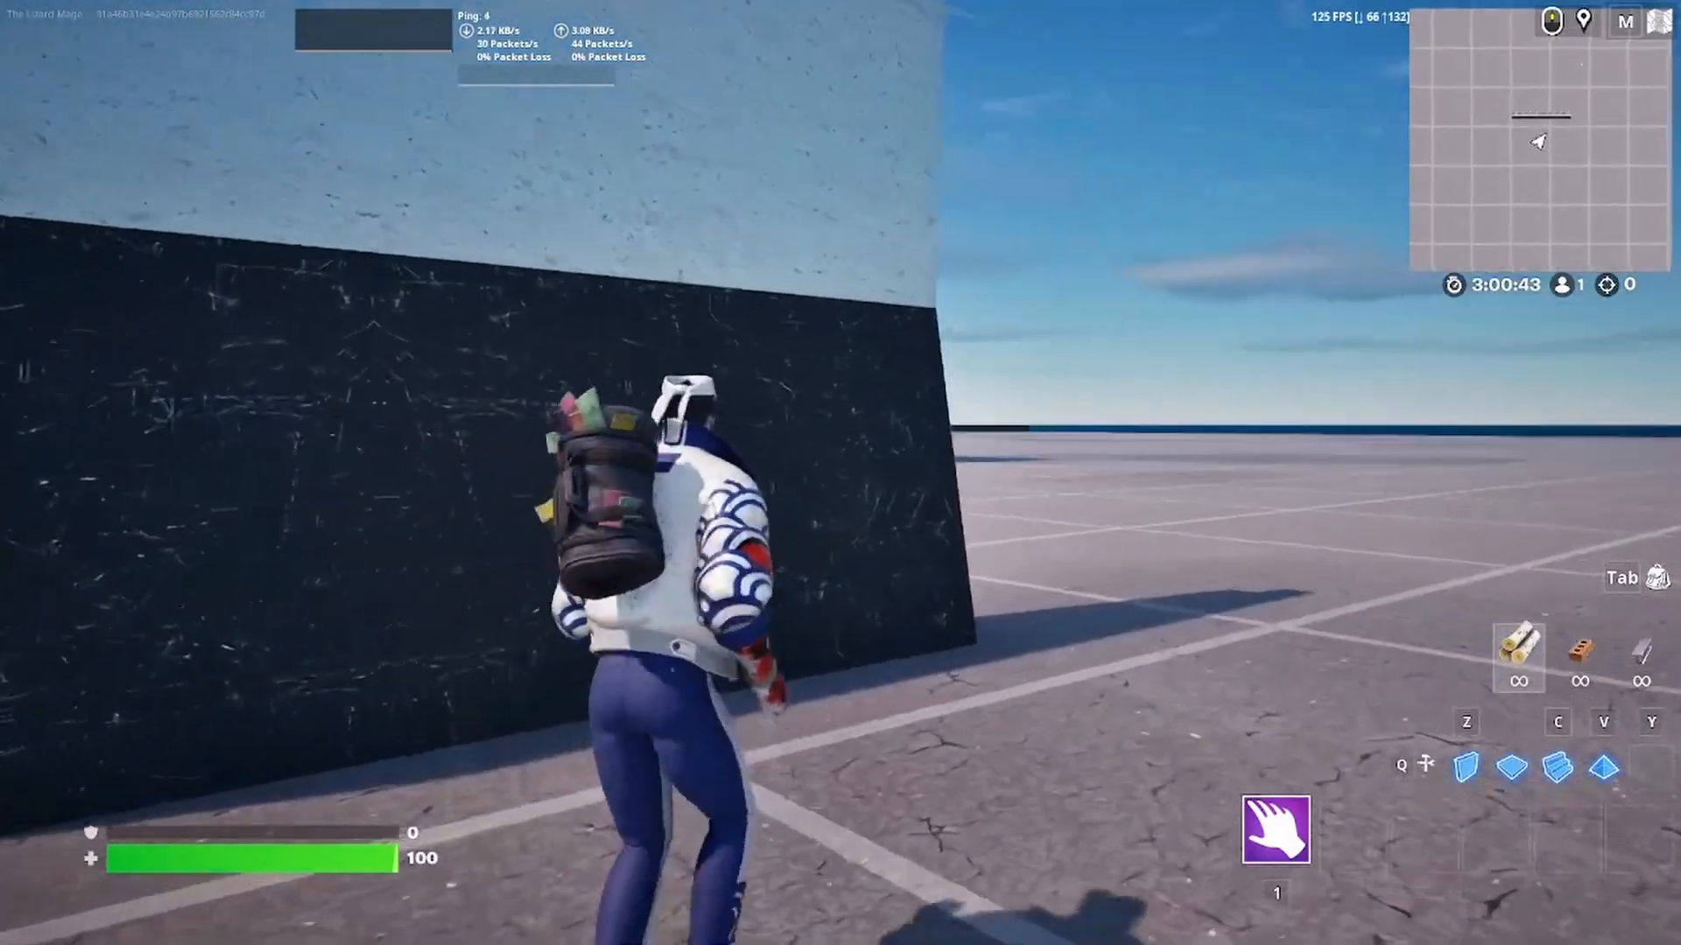
pyautogui.press('w')
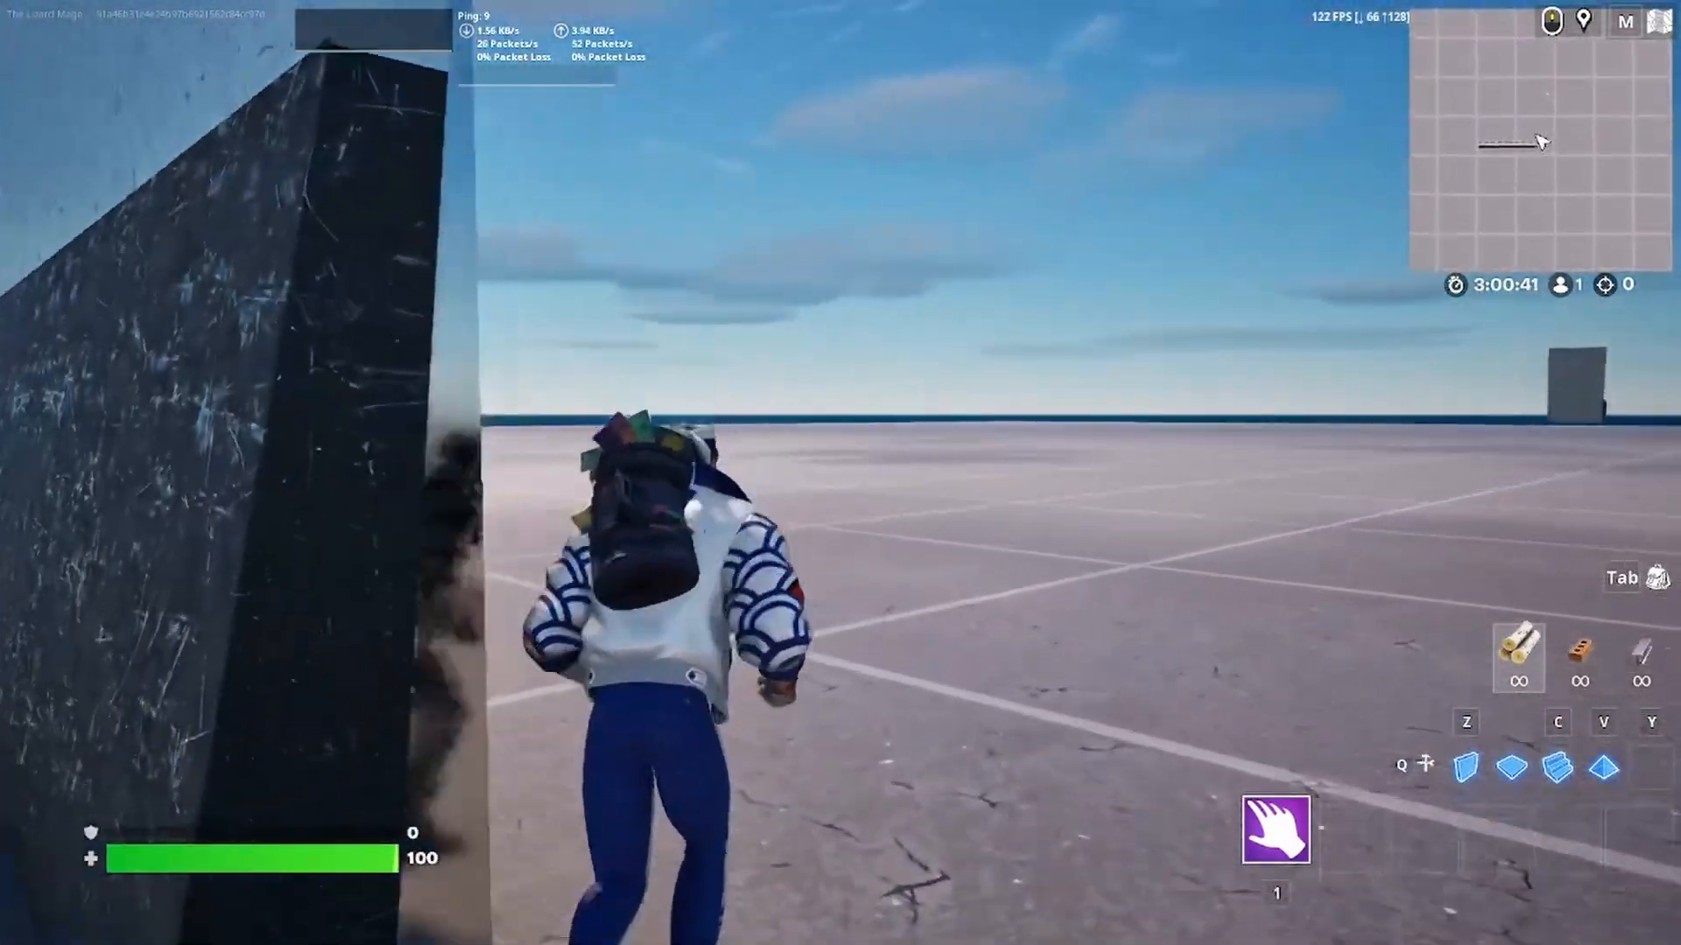
pyautogui.press('w')
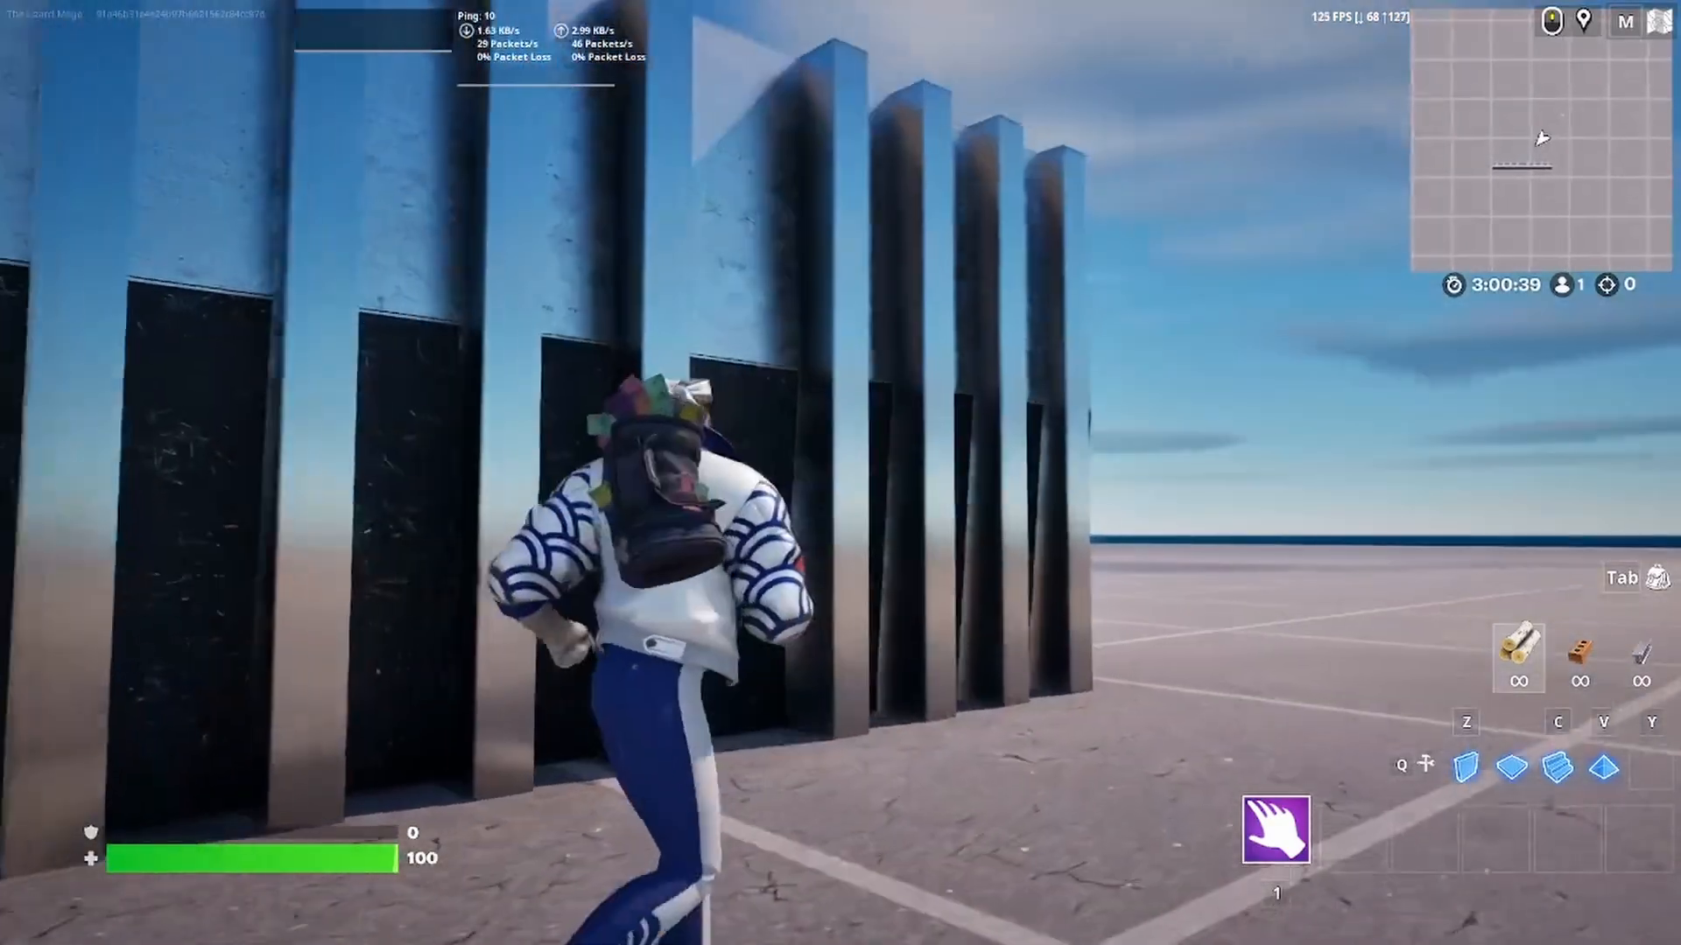
pyautogui.press('w')
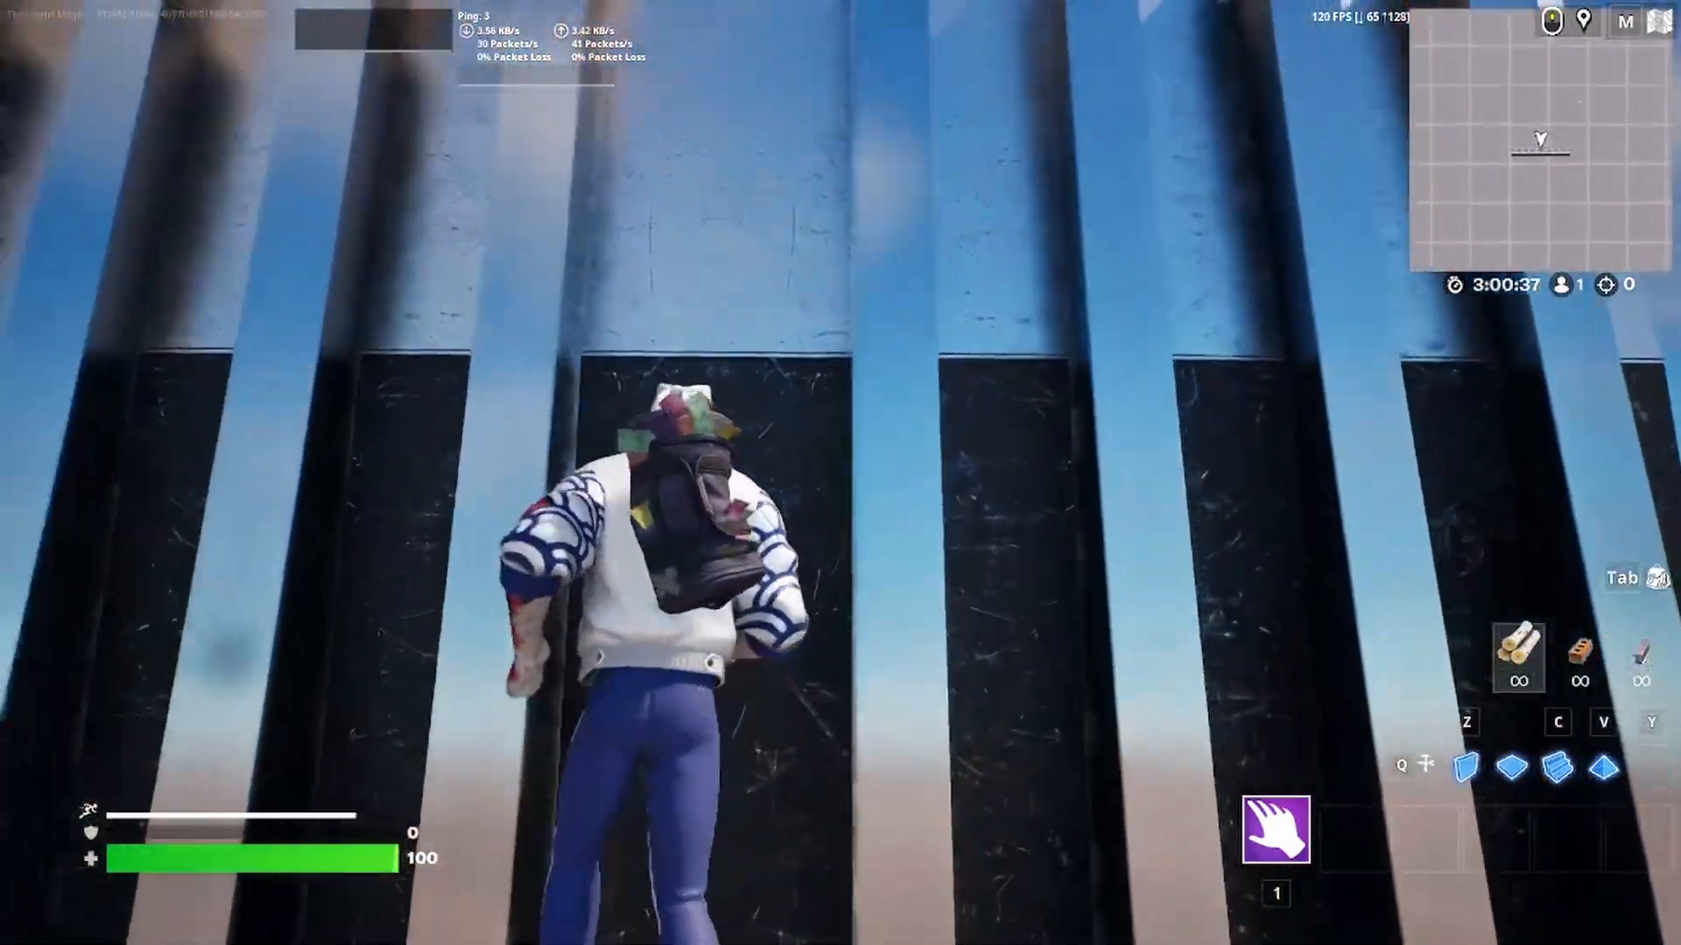
pyautogui.press('w')
pyautogui.press('Escape')
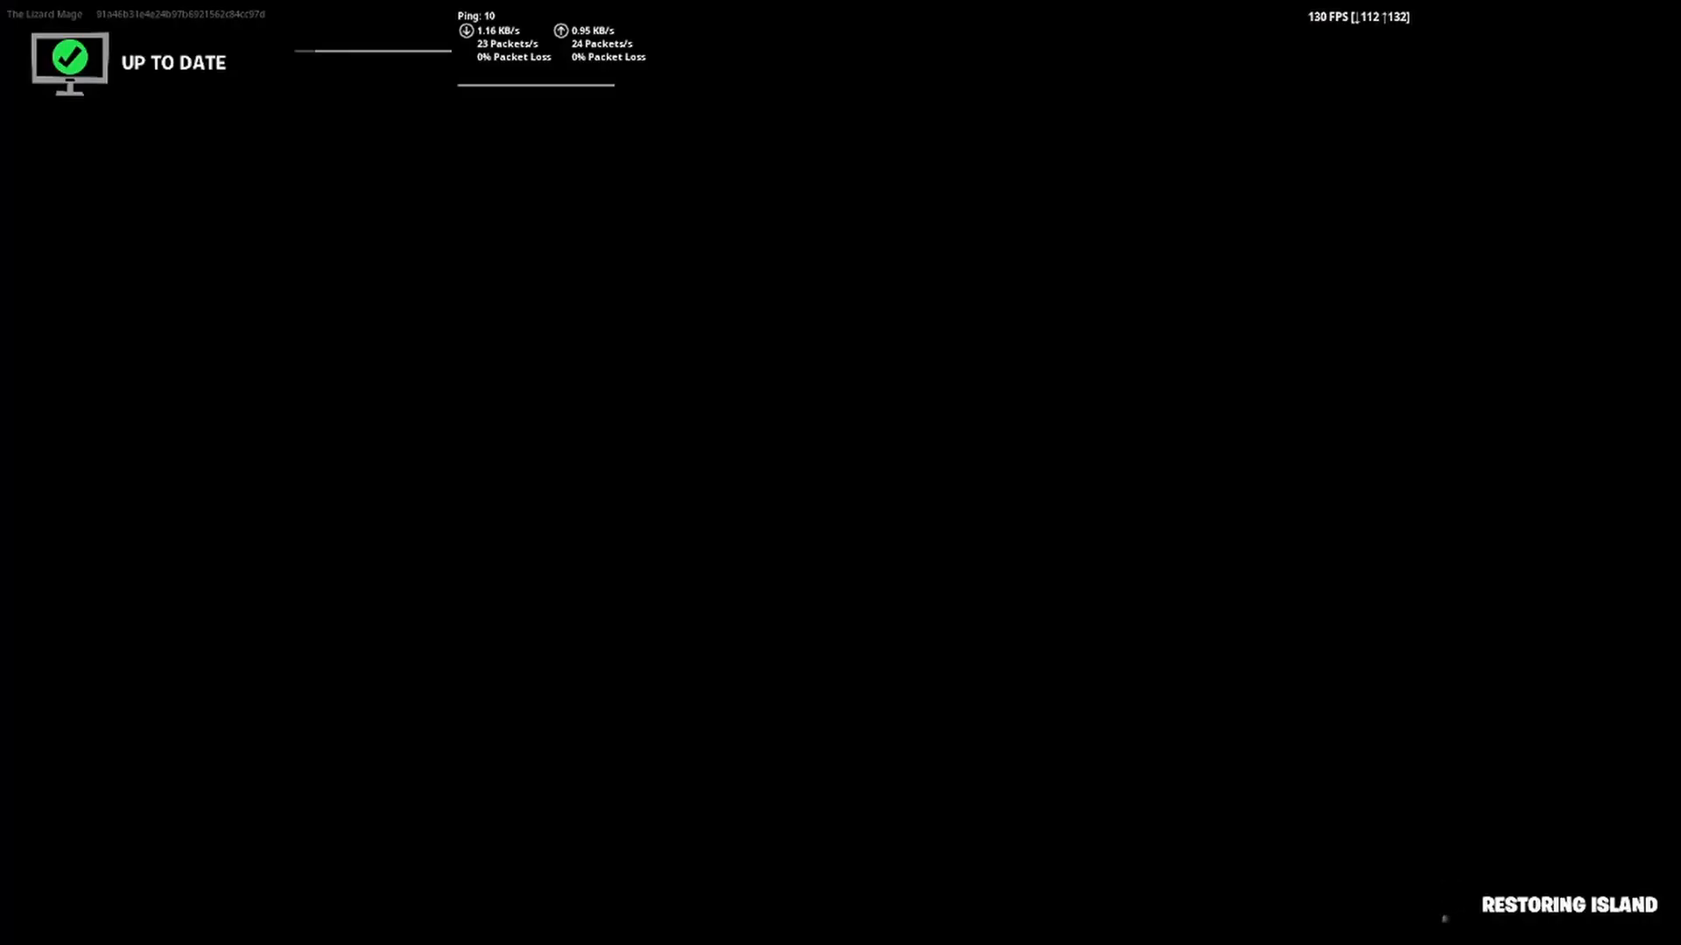
# Run back to the blast door in edit mode and inspect it, and switch to the UEFN editor
pyautogui.press('w')
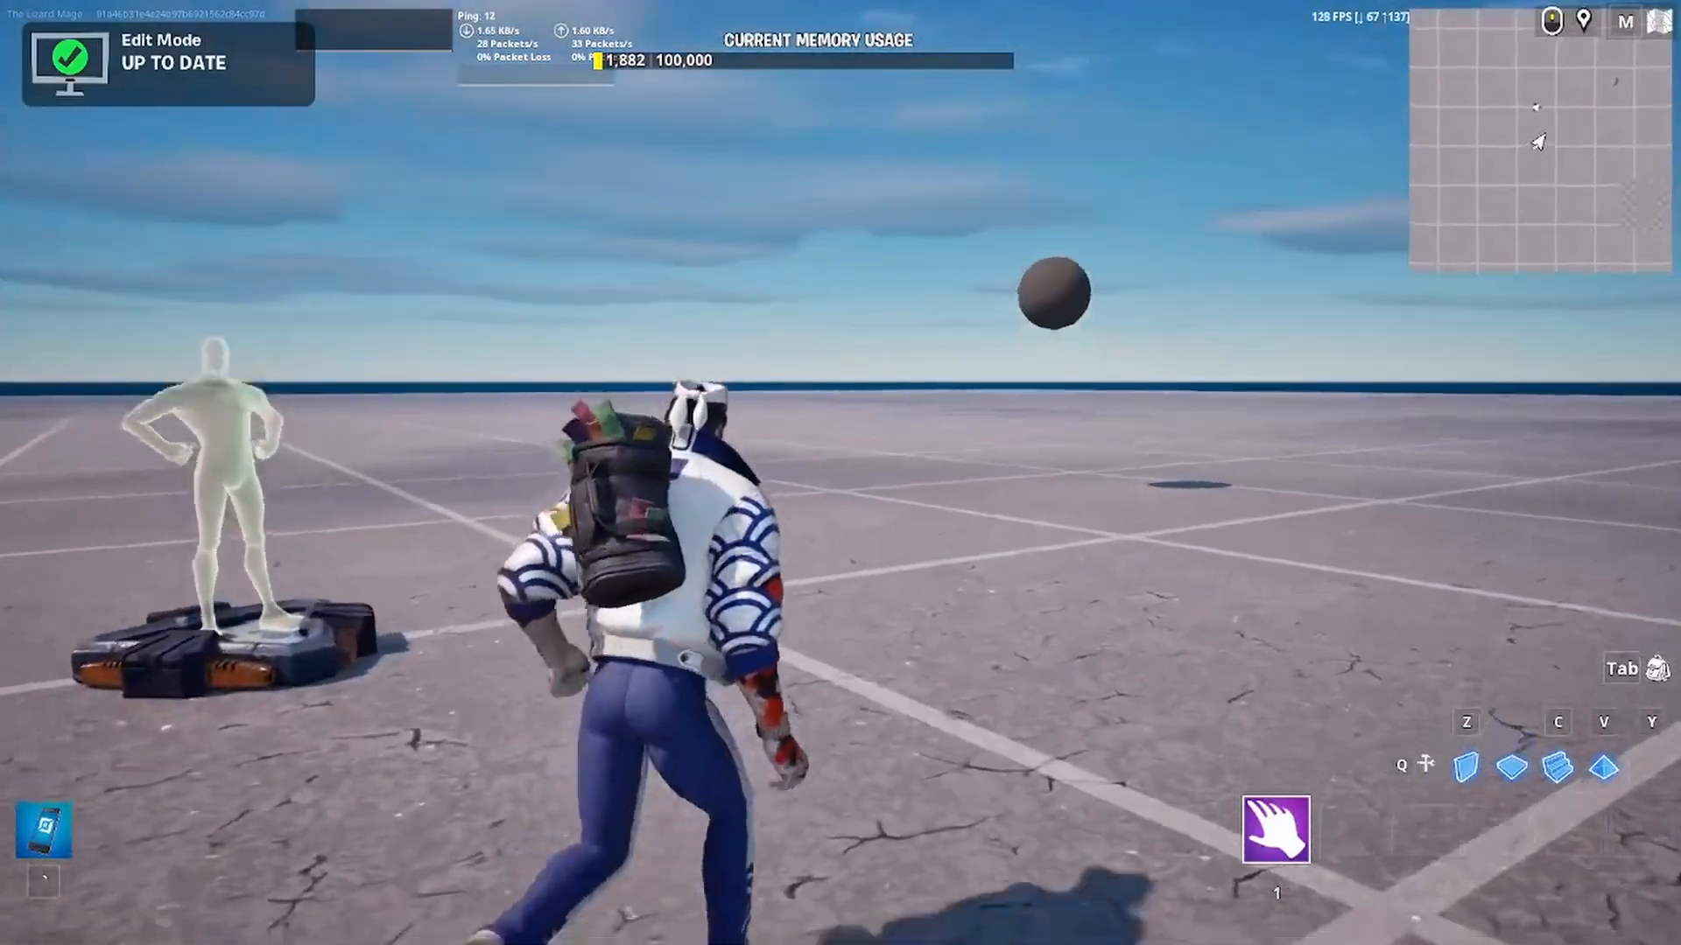
pyautogui.press('w')
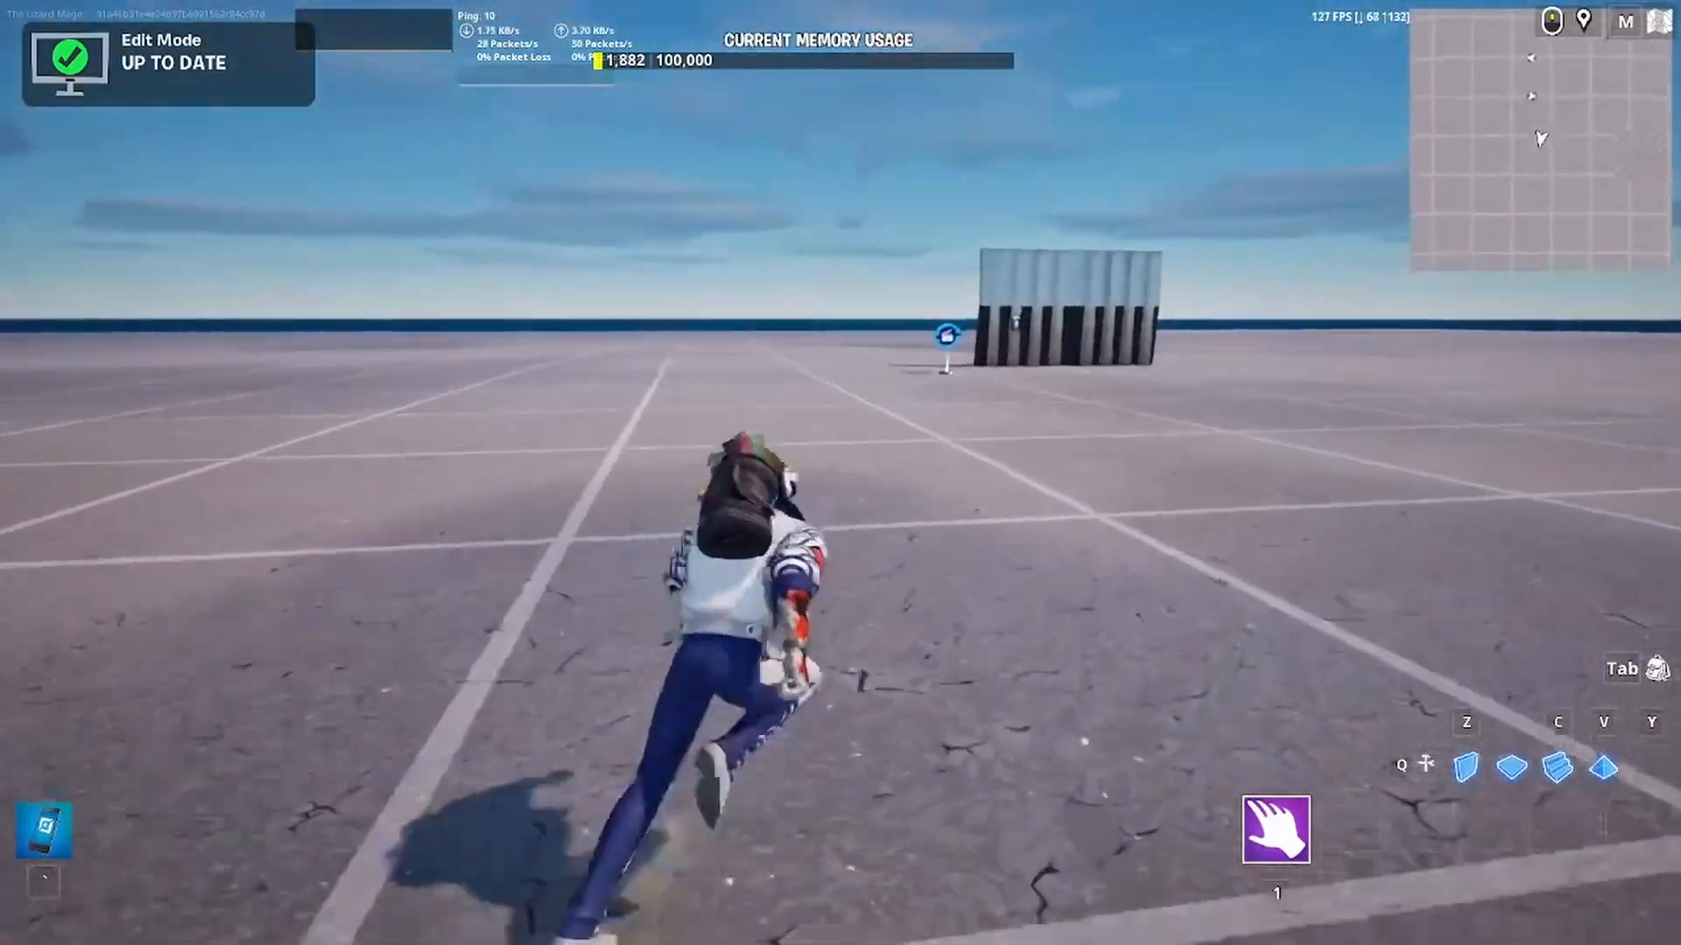
pyautogui.press('w')
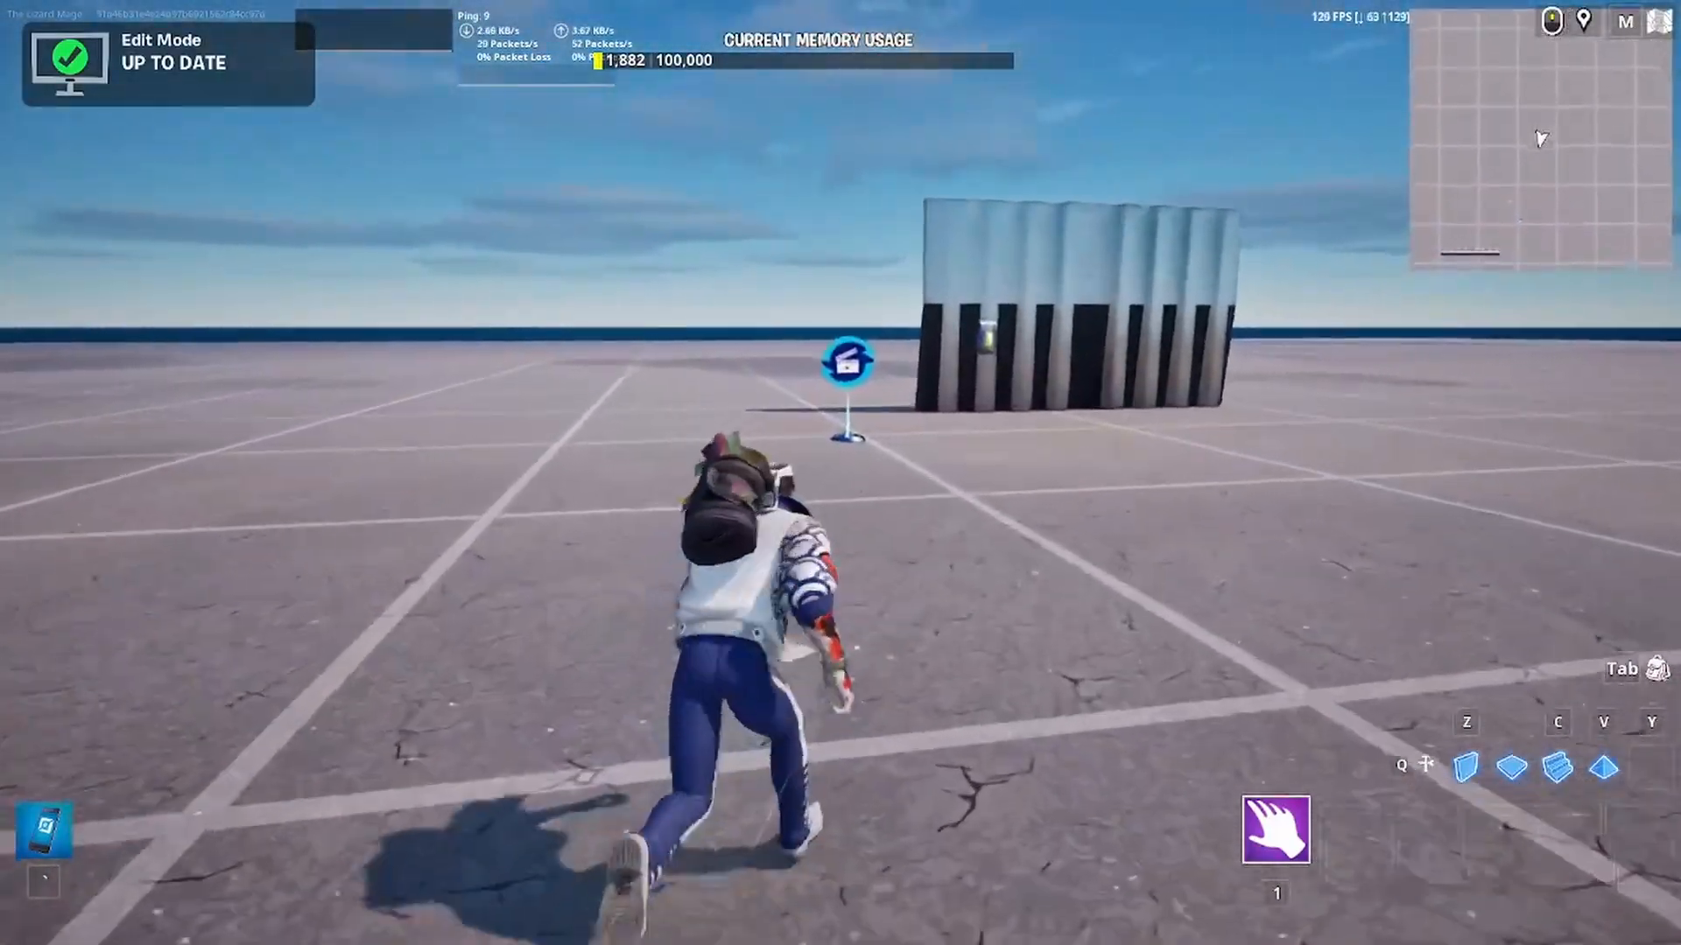
pyautogui.press('w')
pyautogui.press('e')
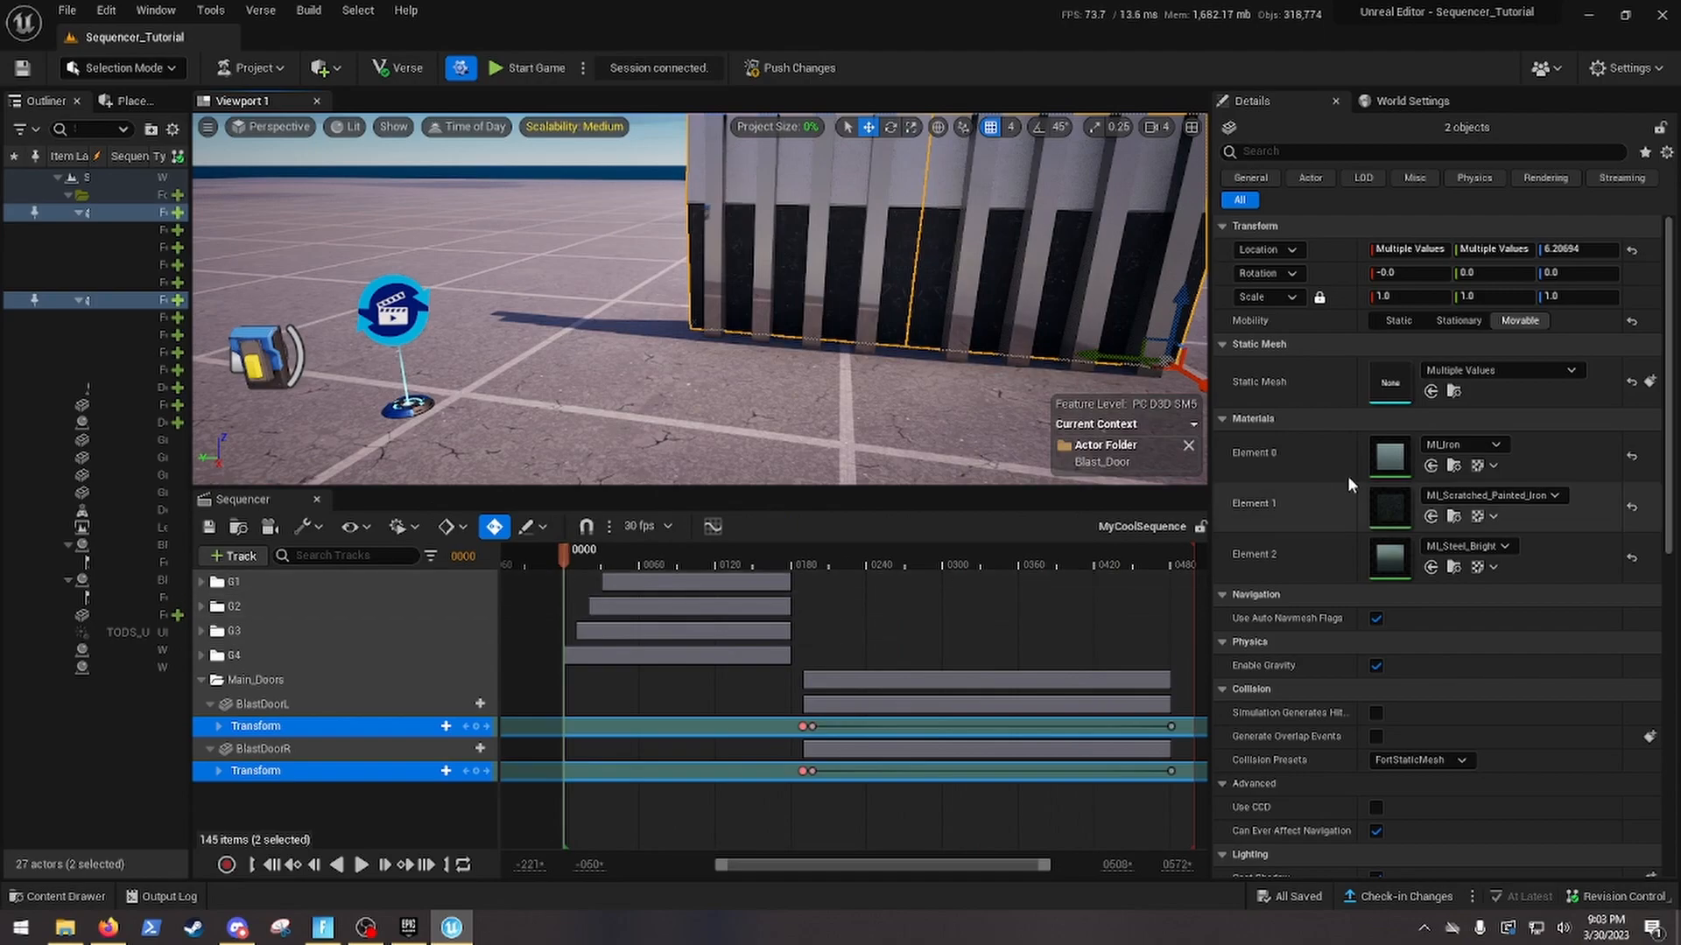
# Set When Finished to Keep State for BlastDoorL's Transform section in MyCoolSequence
pyautogui.click(393, 310)
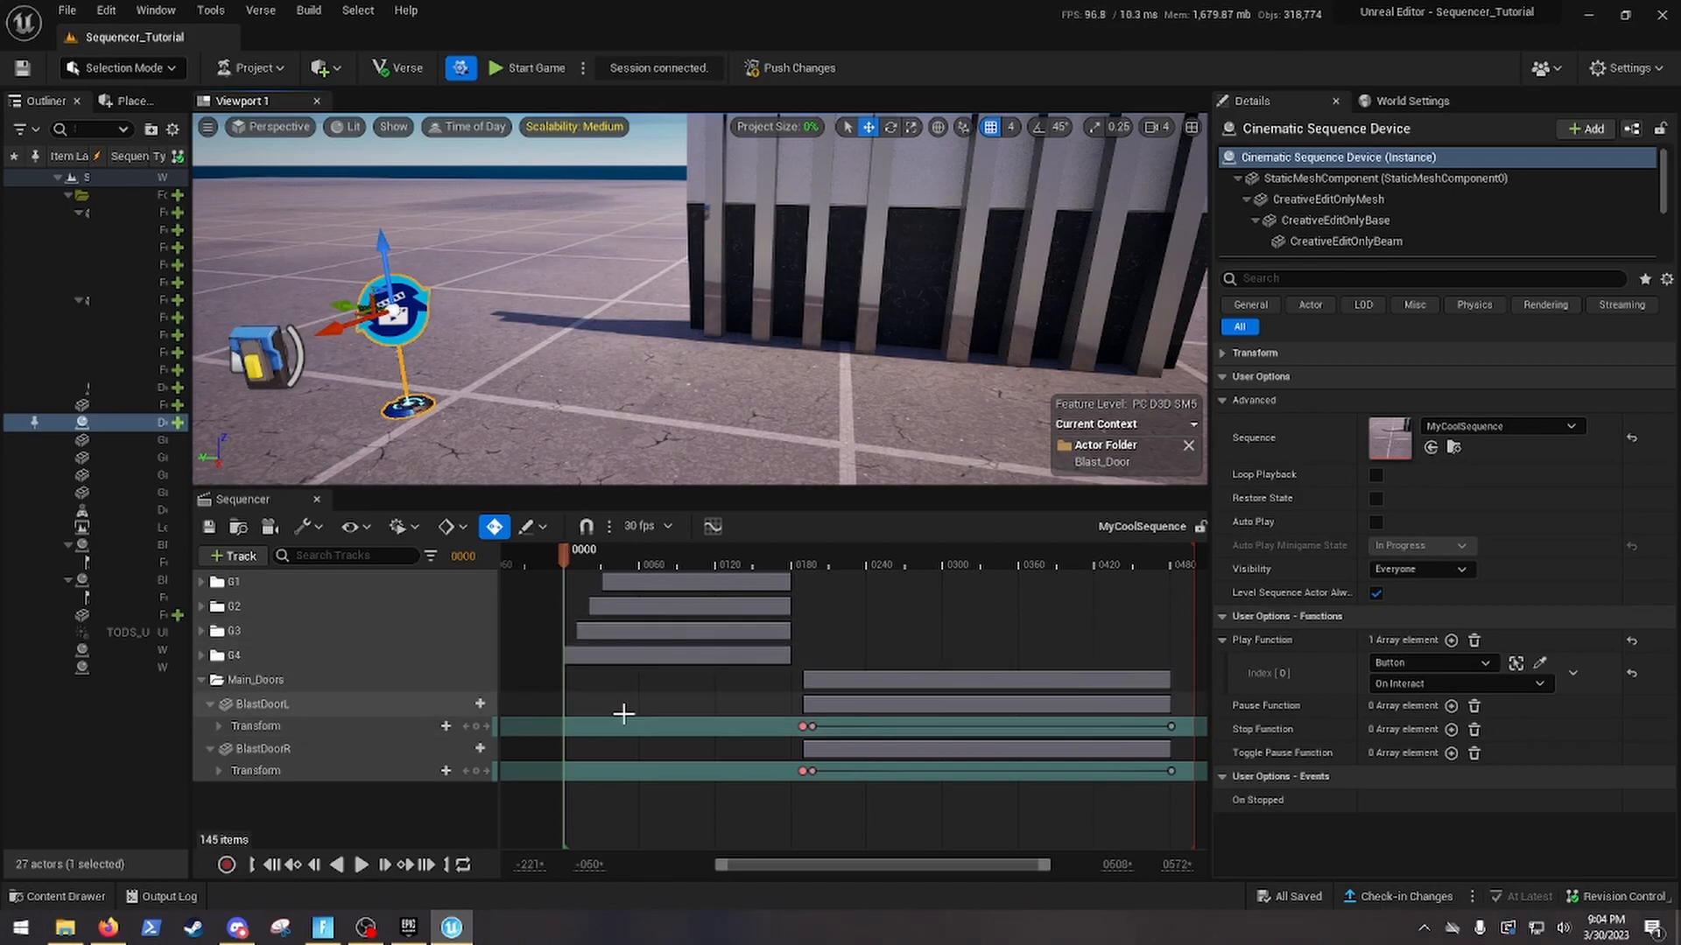
pyautogui.click(696, 726)
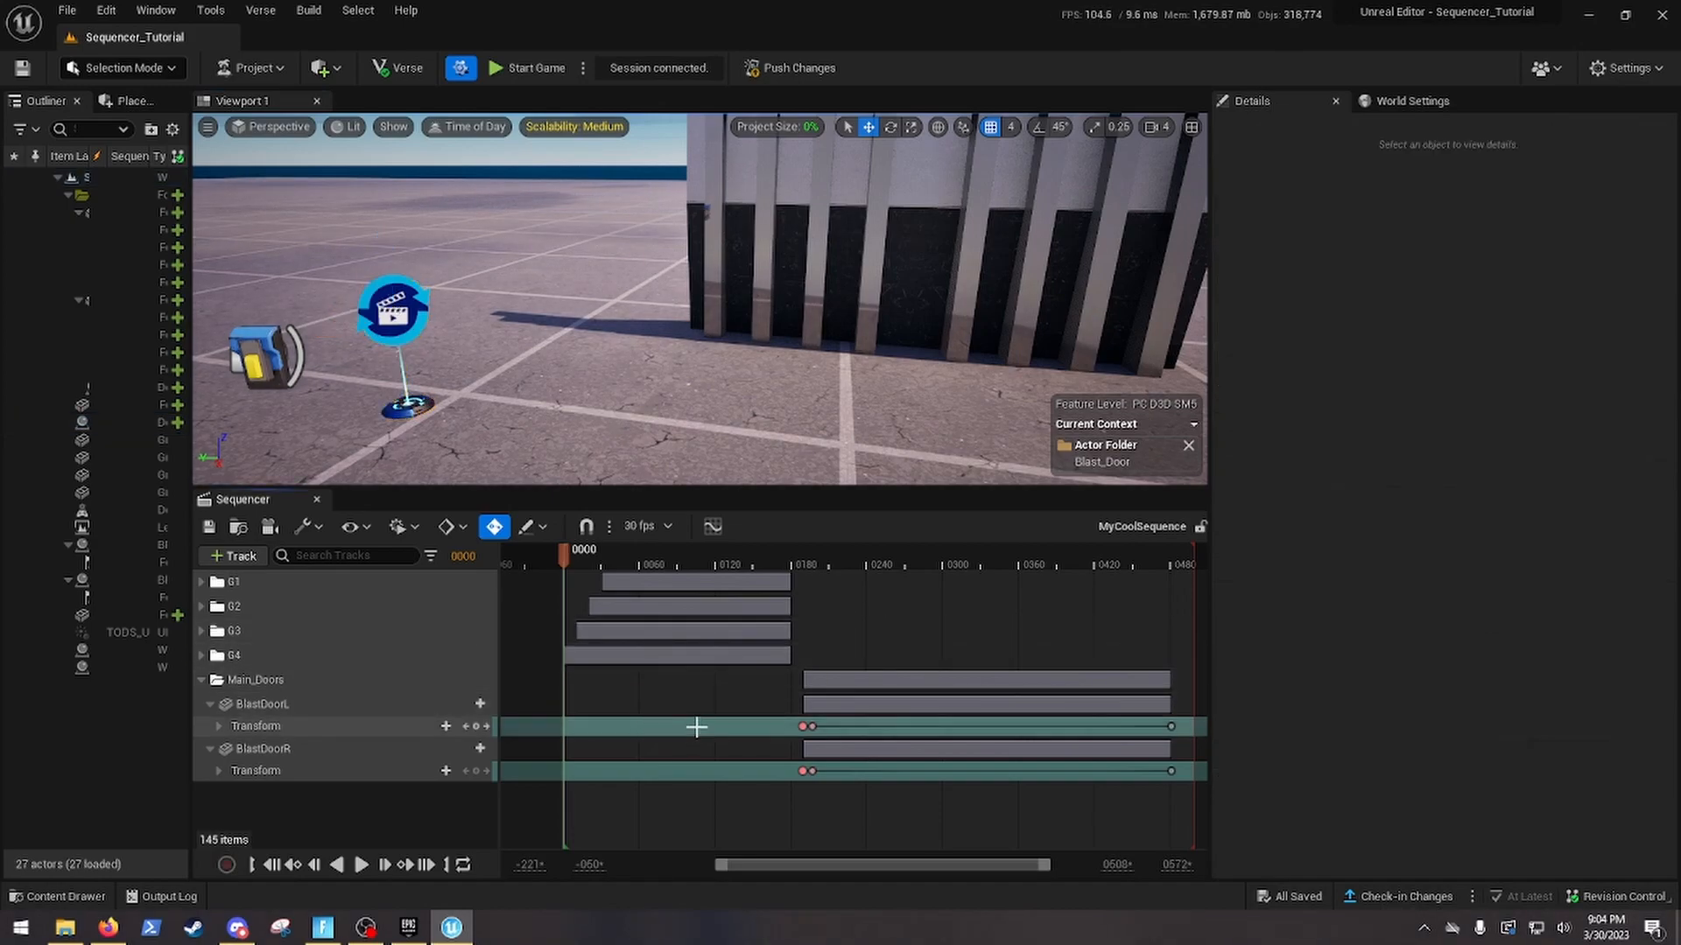
pyautogui.click(366, 726)
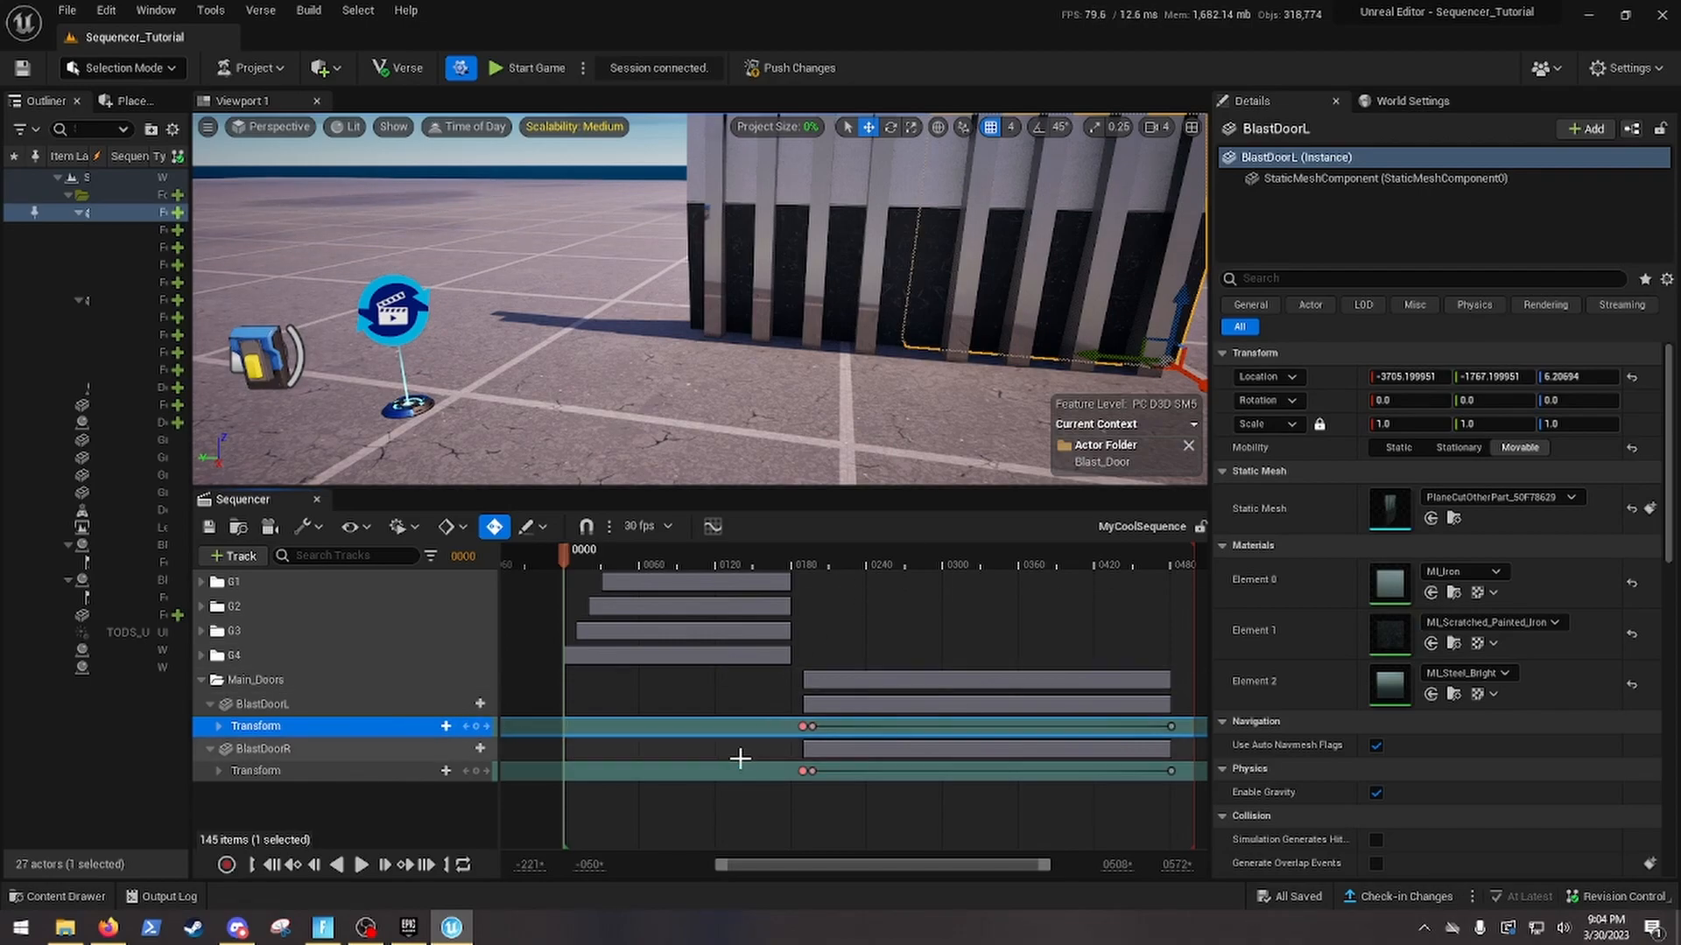
pyautogui.rightClick(752, 724)
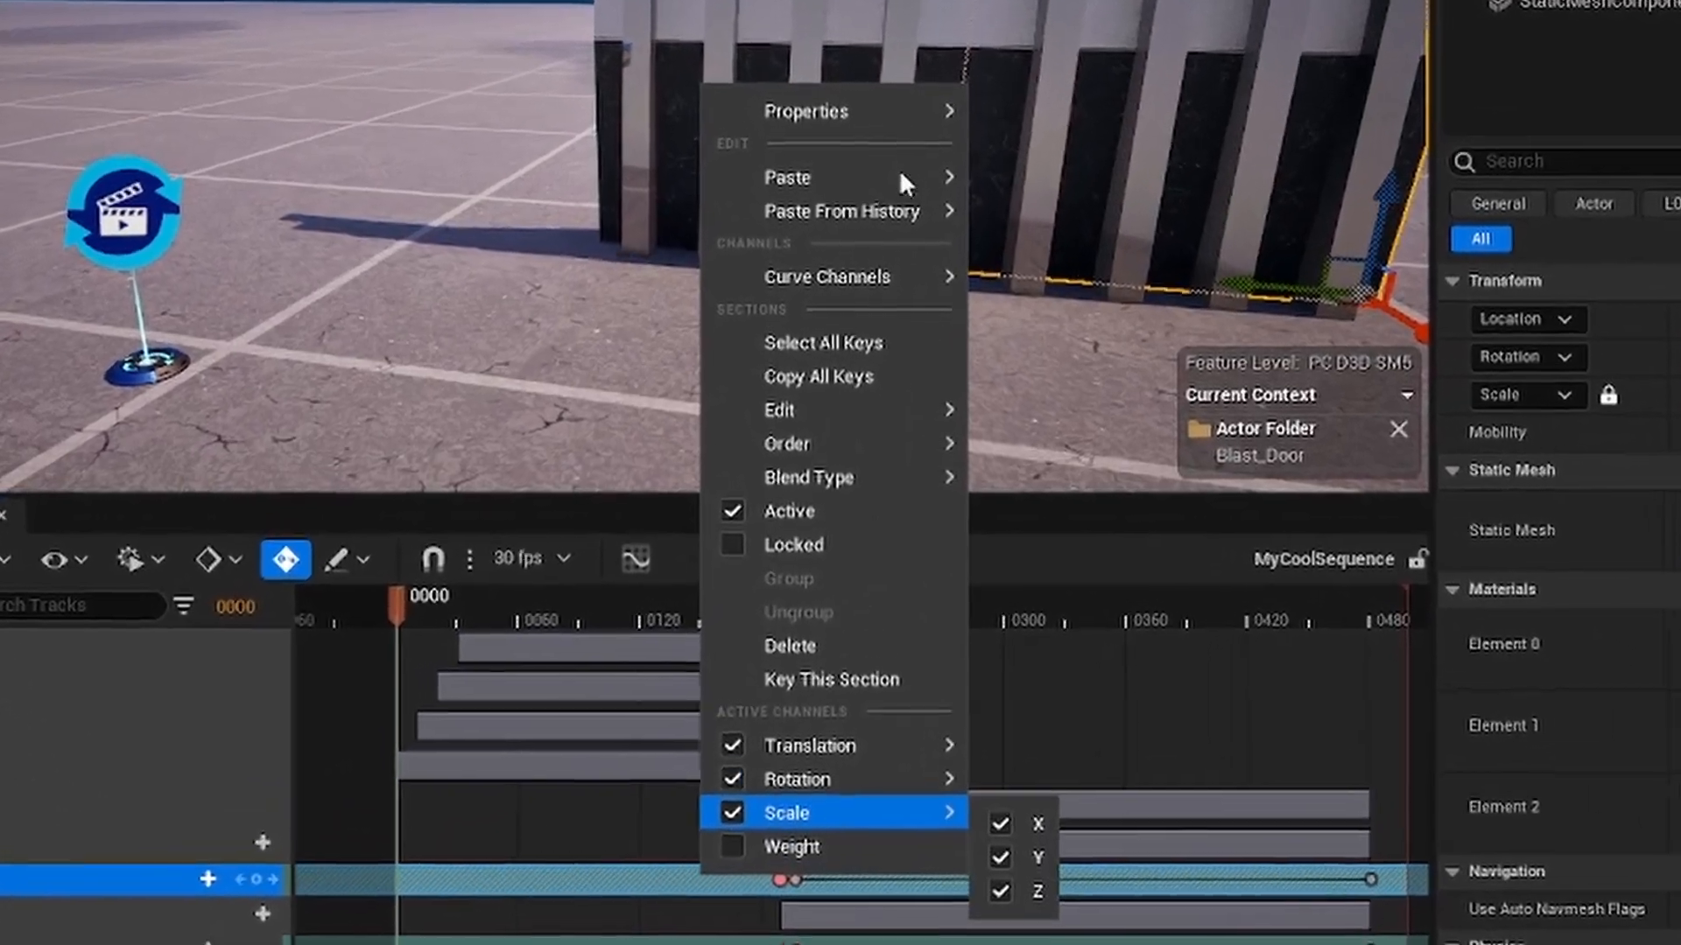
pyautogui.moveTo(877, 252)
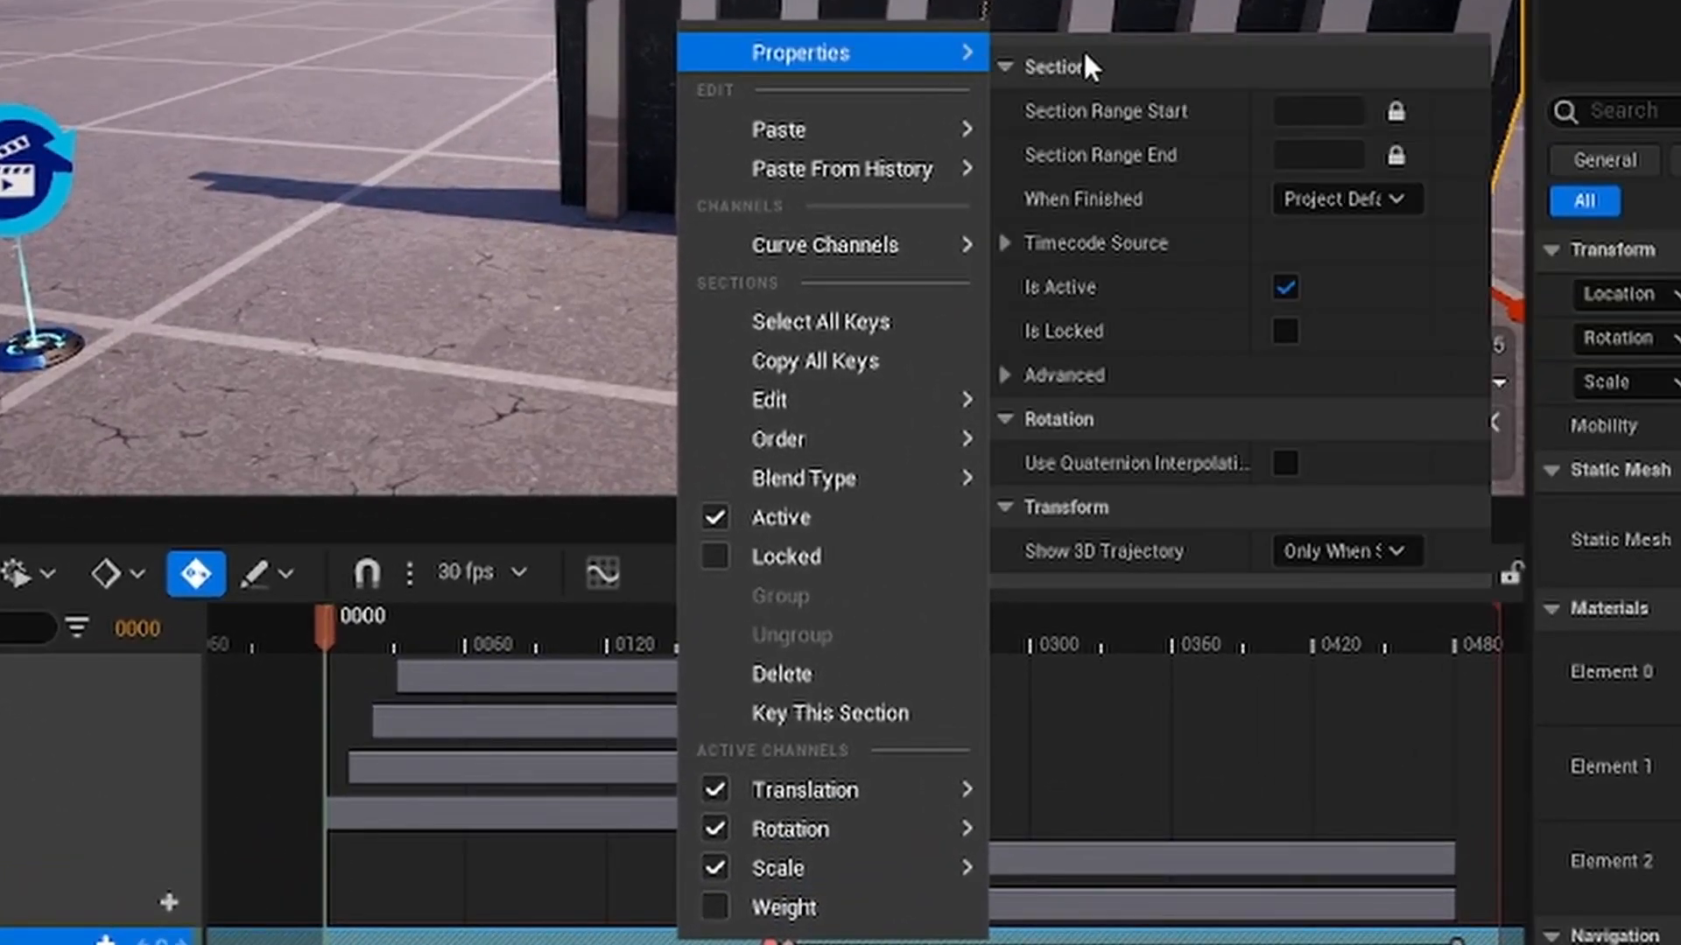
pyautogui.click(1329, 198)
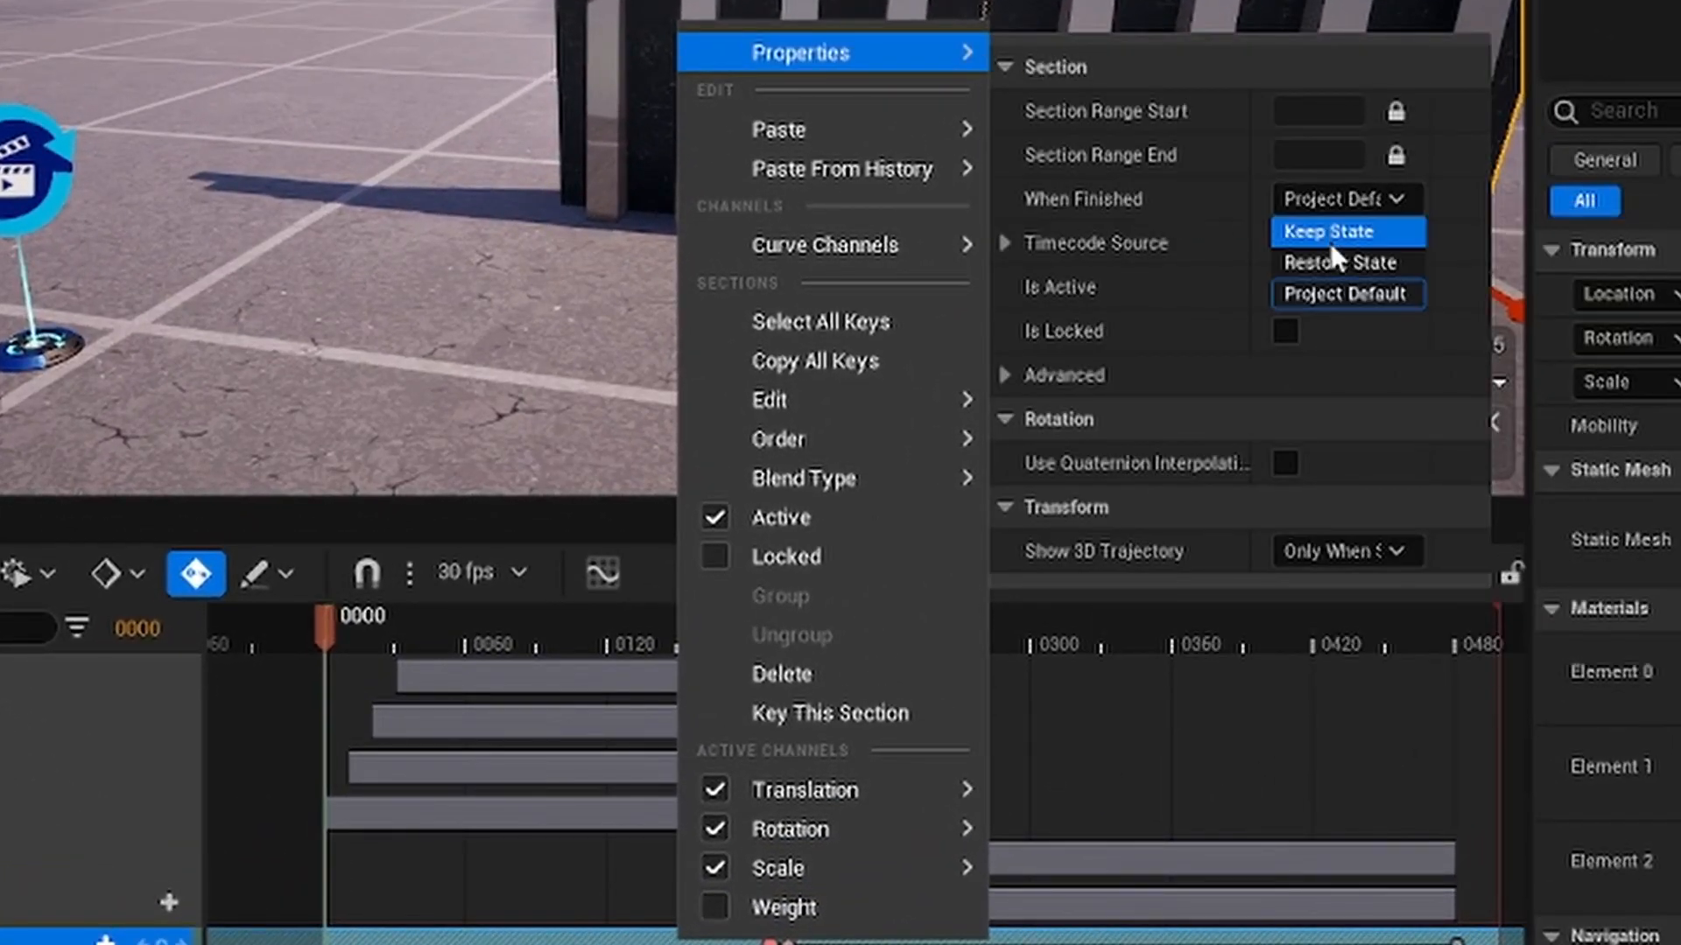
pyautogui.click(1329, 235)
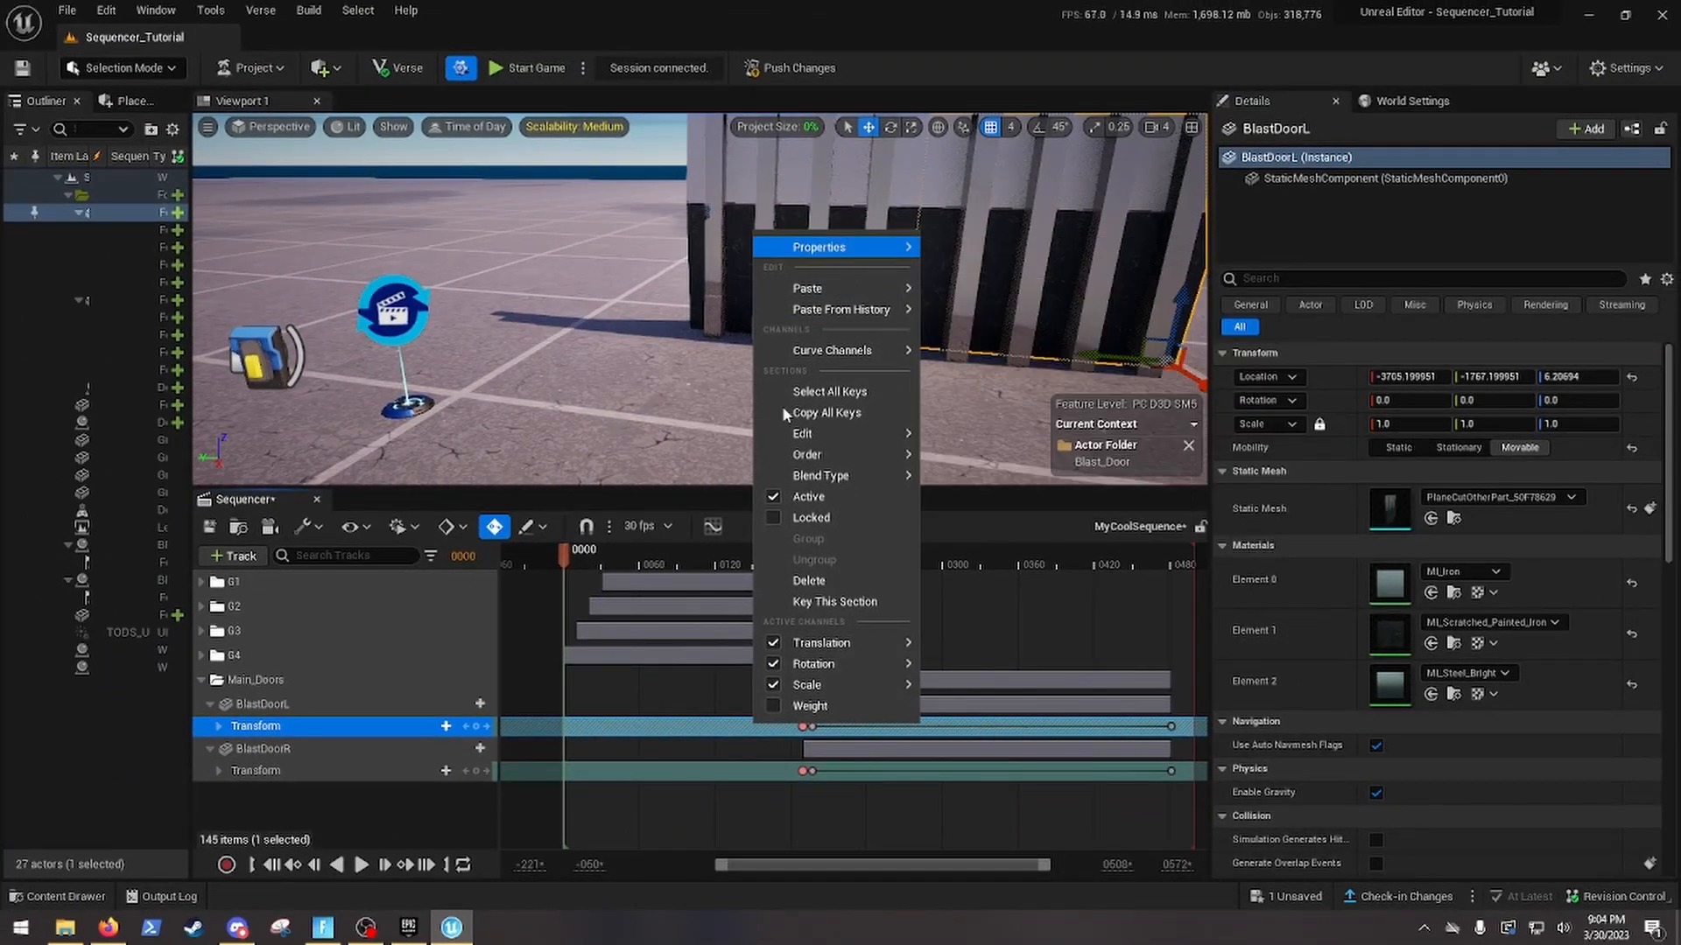
# Expand folders G1 to G4 in the sequence so that the Transform track of every part is accessible
pyautogui.click(353, 777)
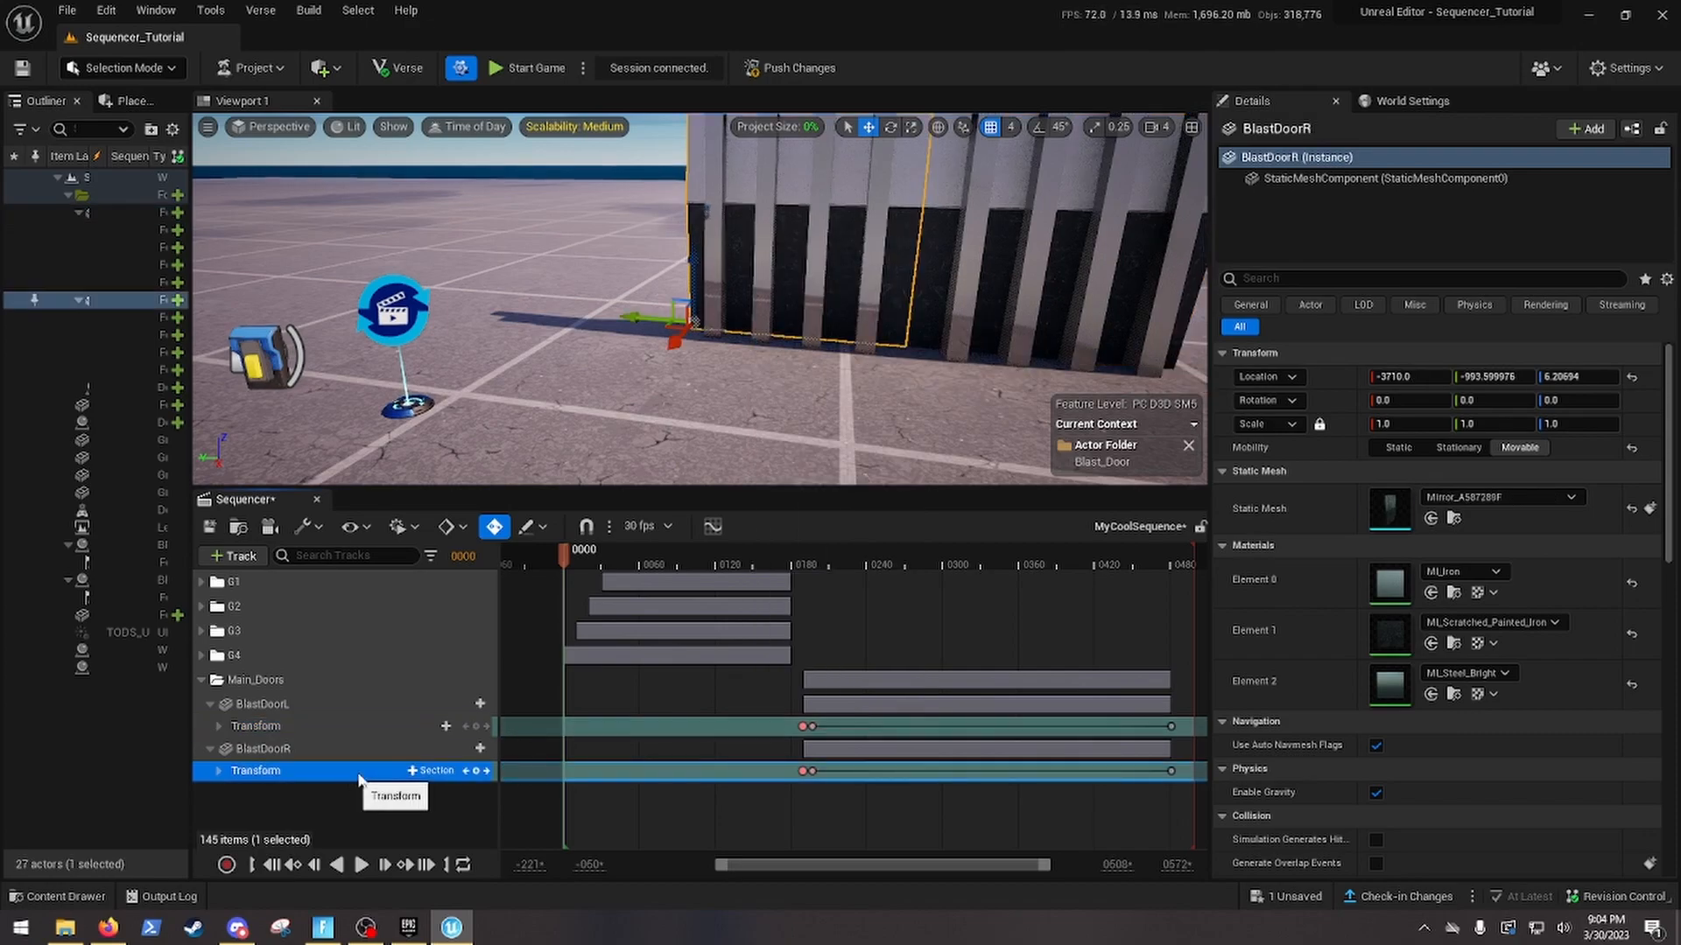
pyautogui.click(200, 654)
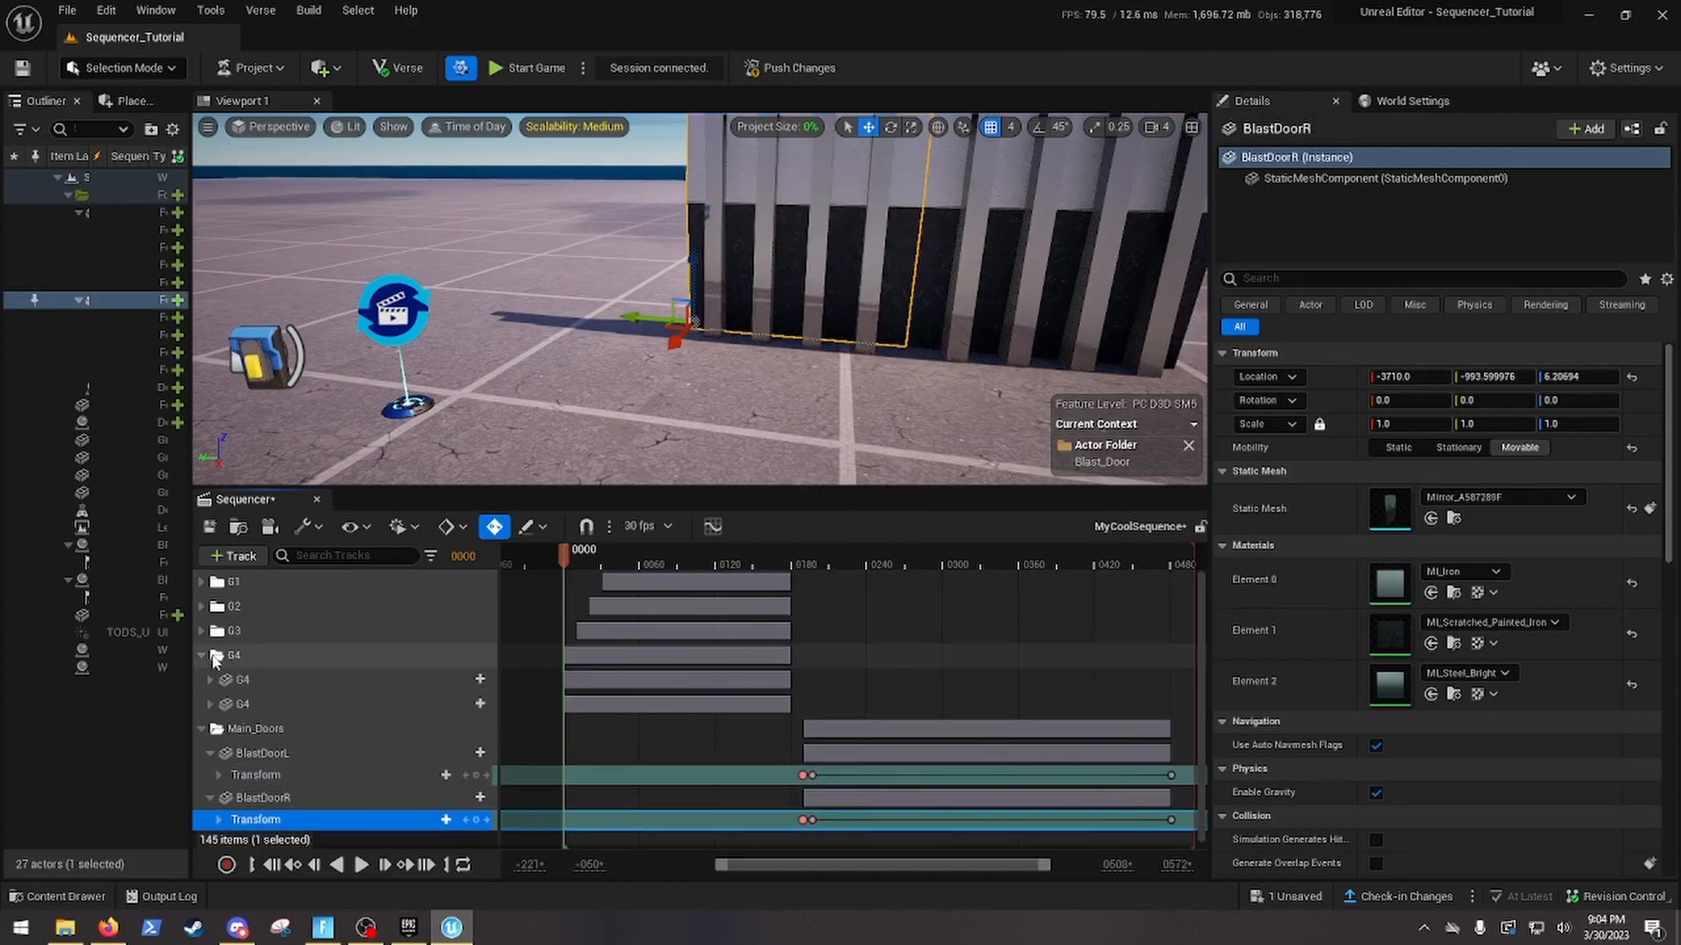
pyautogui.click(204, 632)
pyautogui.click(200, 606)
pyautogui.click(201, 583)
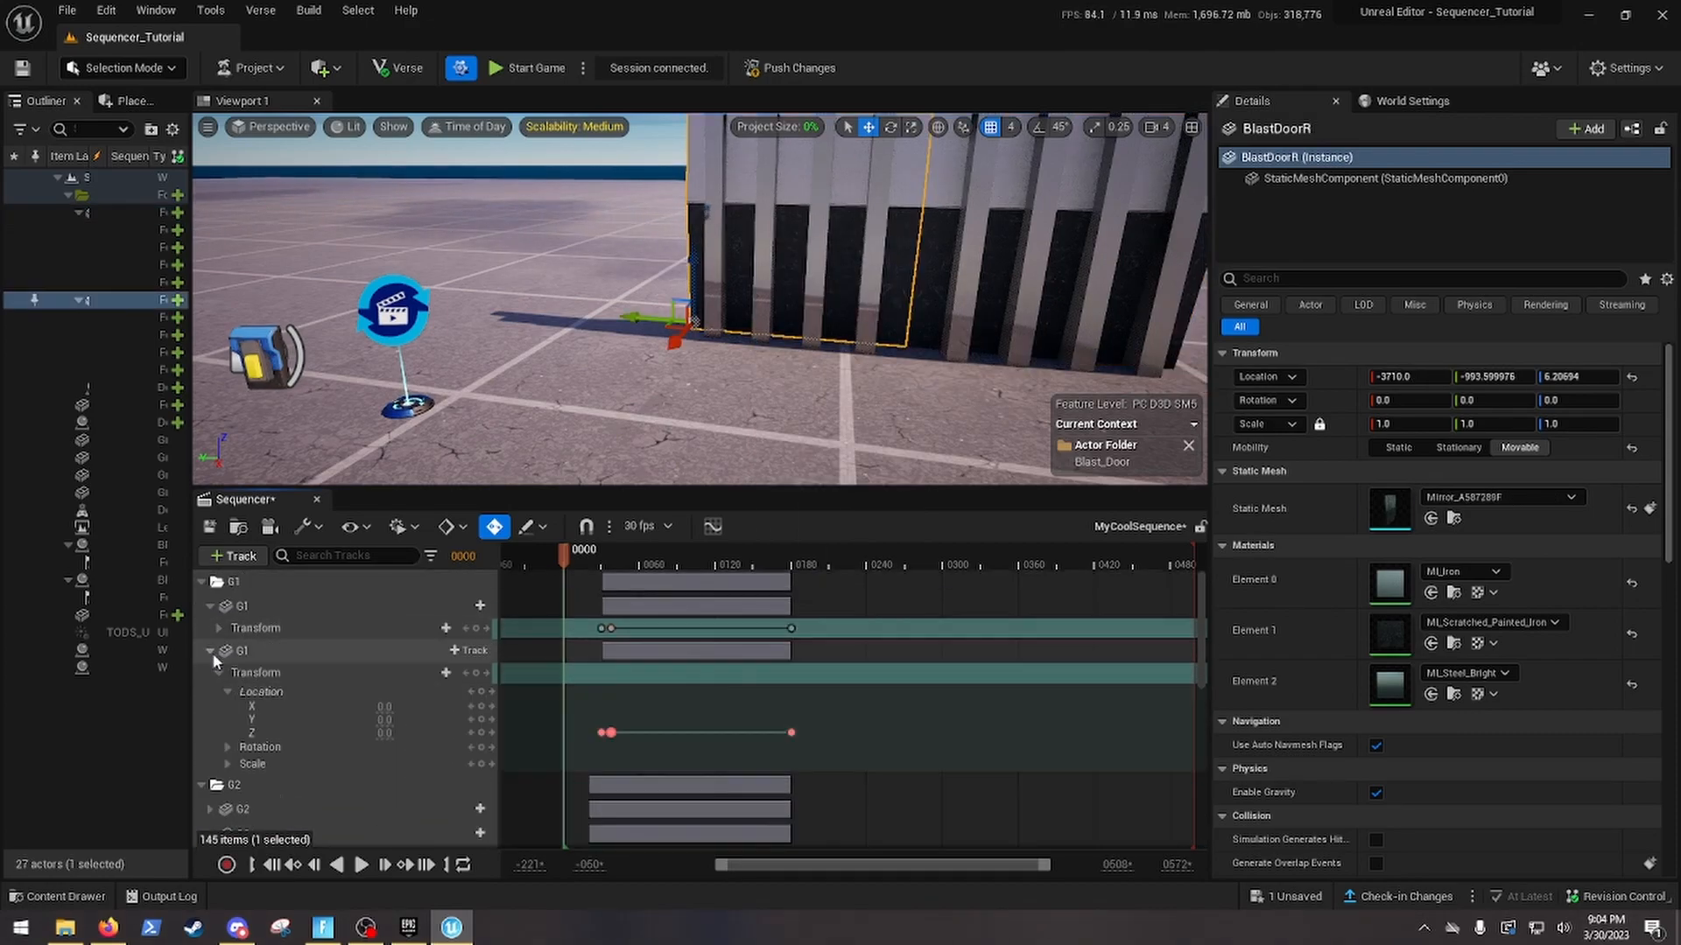
pyautogui.click(219, 673)
pyautogui.scroll(-1, 222, 700)
pyautogui.click(220, 760)
pyautogui.scroll(-7, 227, 764)
pyautogui.click(240, 713)
# Try to select the Transform tracks of the parts in folders G1 to G4 together
pyautogui.click(269, 811)
pyautogui.keyDown('ctrl'); pyautogui.click(268, 766); pyautogui.keyUp('ctrl')
pyautogui.keyDown('ctrl'); pyautogui.click(267, 698); pyautogui.keyUp('ctrl')
pyautogui.keyDown('ctrl'); pyautogui.click(270, 655); pyautogui.keyUp('ctrl')
pyautogui.scroll(7, 263, 647)
pyautogui.keyDown('ctrl'); pyautogui.click(257, 668); pyautogui.keyUp('ctrl')
pyautogui.keyDown('ctrl'); pyautogui.click(257, 627); pyautogui.keyUp('ctrl')
pyautogui.scroll(4, 262, 639)
pyautogui.keyDown('ctrl'); pyautogui.click(272, 672); pyautogui.keyUp('ctrl')
pyautogui.keyDown('ctrl'); pyautogui.click(284, 630); pyautogui.keyUp('ctrl')
pyautogui.rightClick(827, 627)
pyautogui.keyDown('ctrl'); pyautogui.click(272, 673); pyautogui.keyUp('ctrl')
pyautogui.keyDown('ctrl'); pyautogui.click(272, 741); pyautogui.keyUp('ctrl')
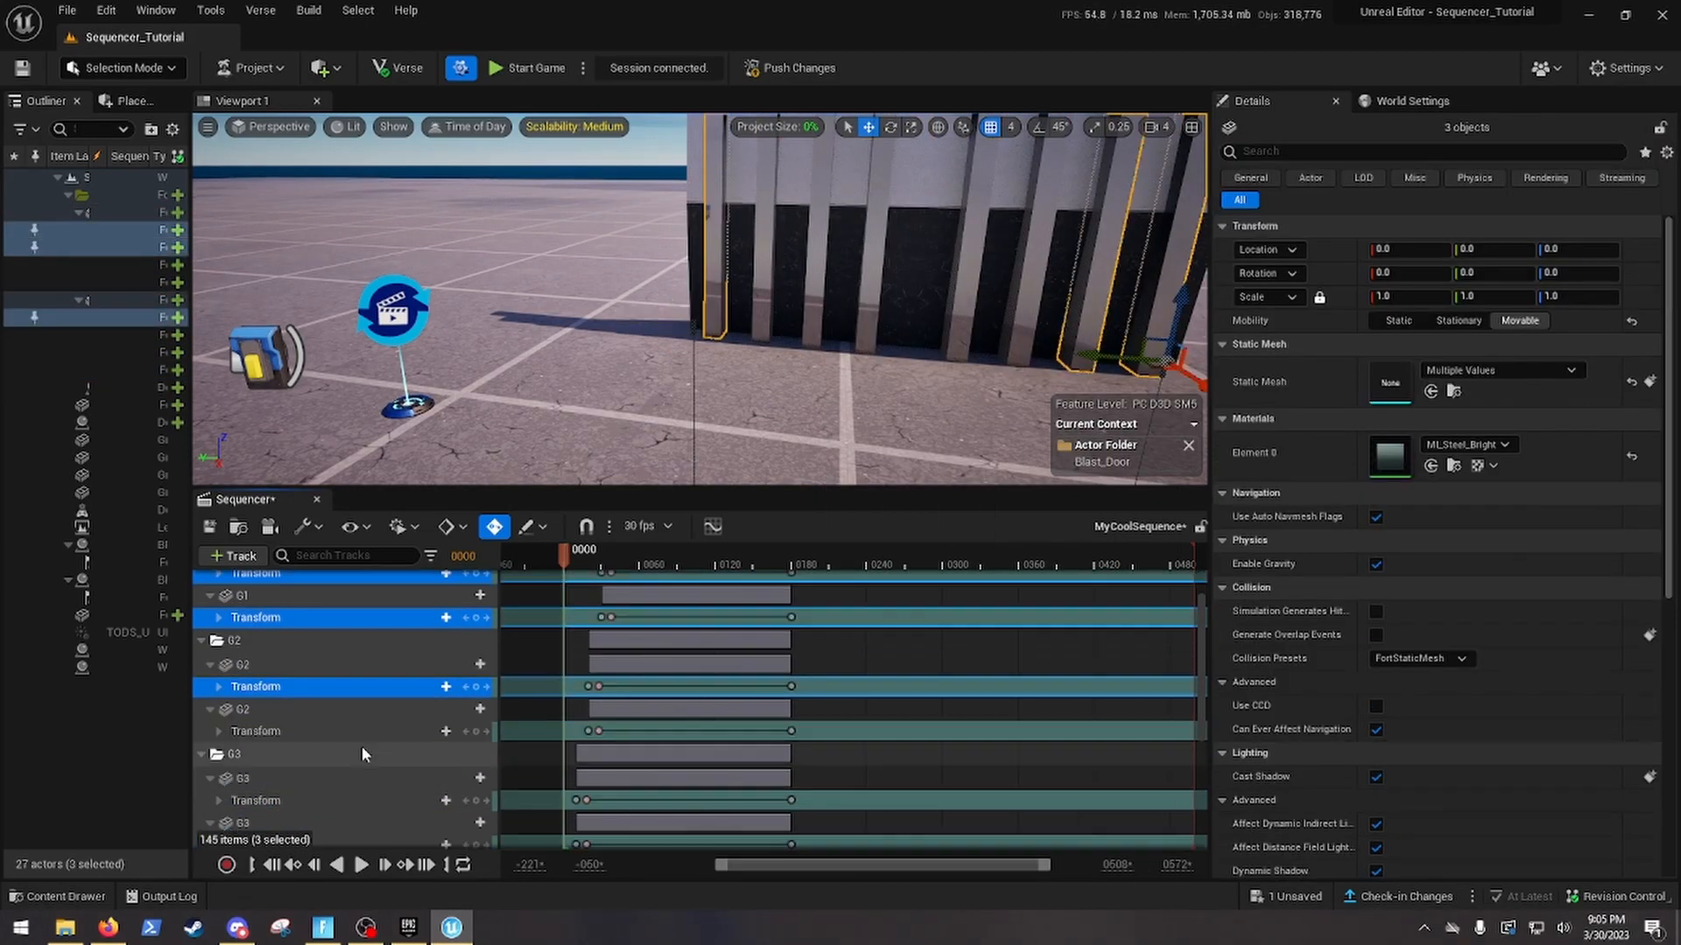
# Set When Finished to Keep State for each Transform section of the parts in folders G1 to G4
pyautogui.rightClick(861, 616)
pyautogui.rightClick(885, 630)
pyautogui.rightClick(875, 674)
pyautogui.rightClick(888, 742)
pyautogui.rightClick(885, 787)
pyautogui.moveTo(980, 312)
pyautogui.scroll(-4, 875, 754)
pyautogui.rightClick(874, 747)
pyautogui.rightClick(852, 788)
pyautogui.click(1213, 413)
pyautogui.scroll(-4, 838, 775)
pyautogui.rightClick(837, 775)
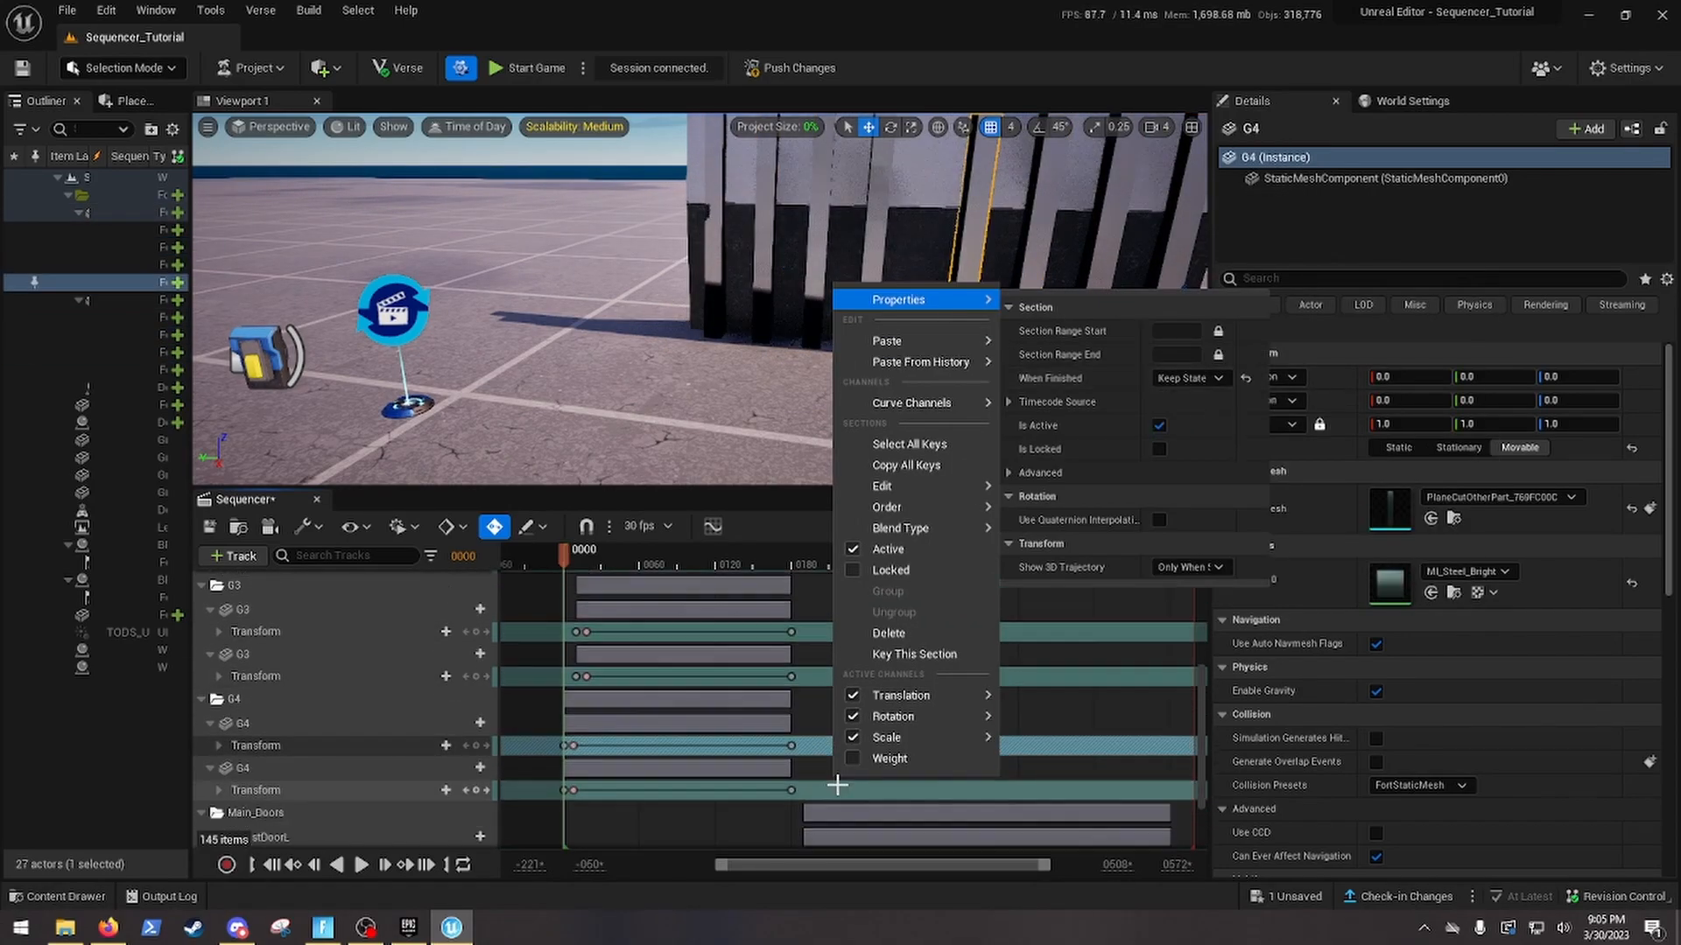
pyautogui.rightClick(823, 789)
# Set When Finished to Keep State for BlastDoorR's Transform section and save the level sequence
pyautogui.scroll(-3, 773, 783)
pyautogui.rightClick(772, 777)
pyautogui.rightClick(747, 817)
pyautogui.moveTo(854, 342)
pyautogui.click(683, 753)
pyautogui.click(213, 529)
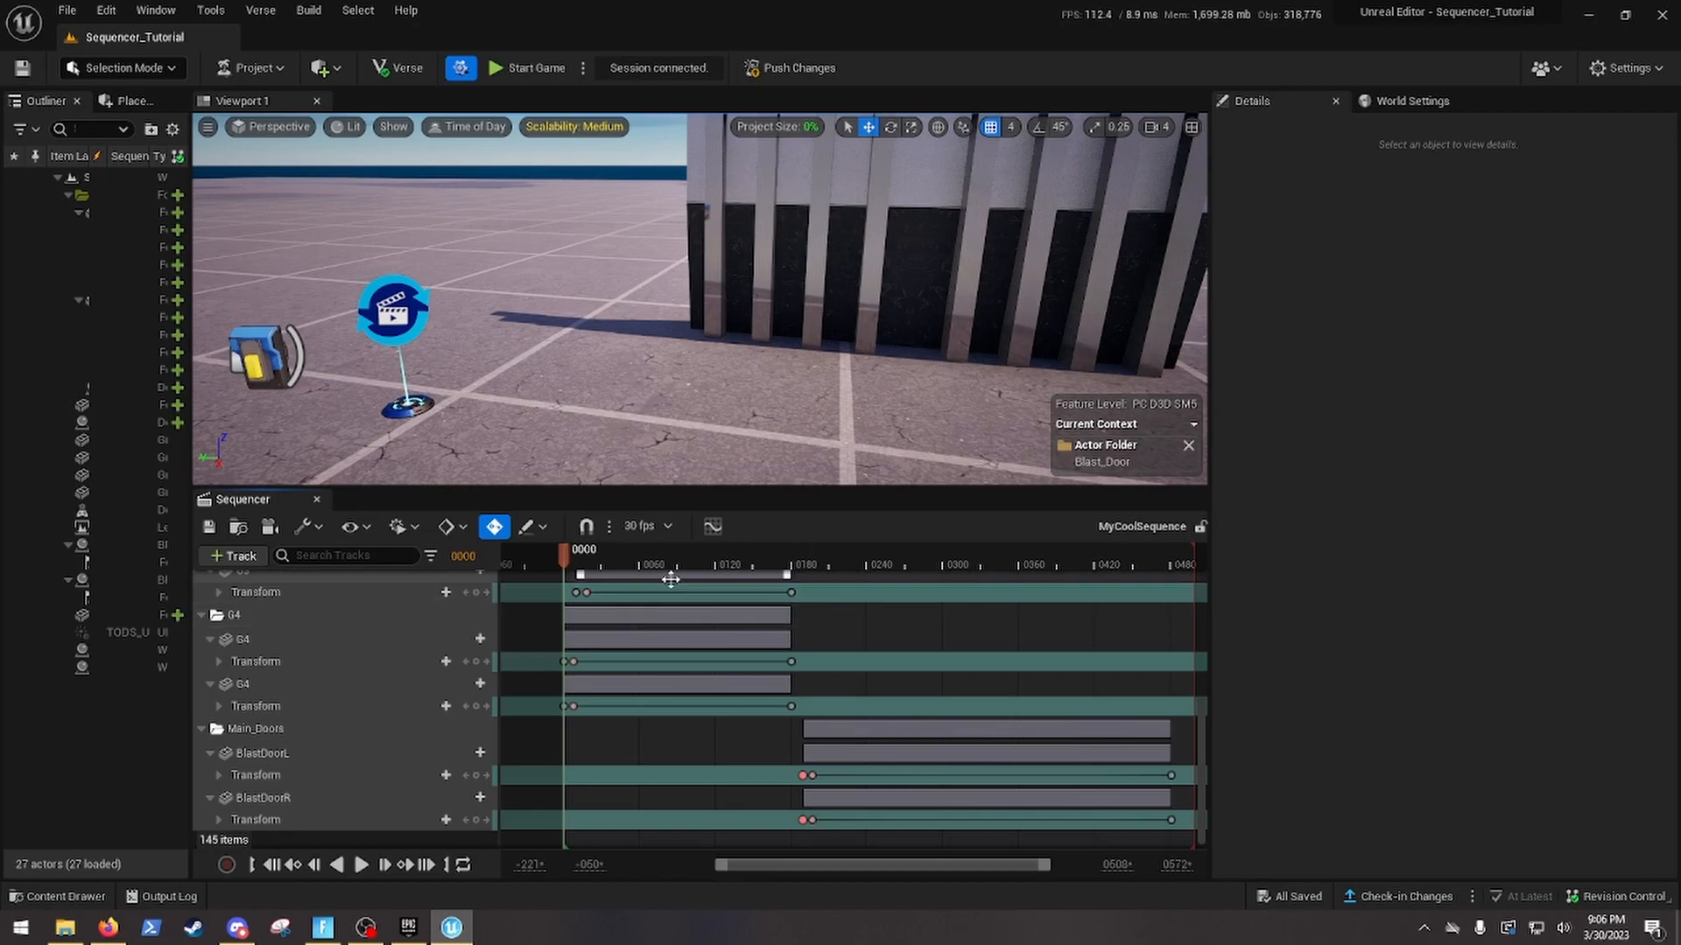
# Push the changes to the connected play session and start the game there
pyautogui.click(799, 68)
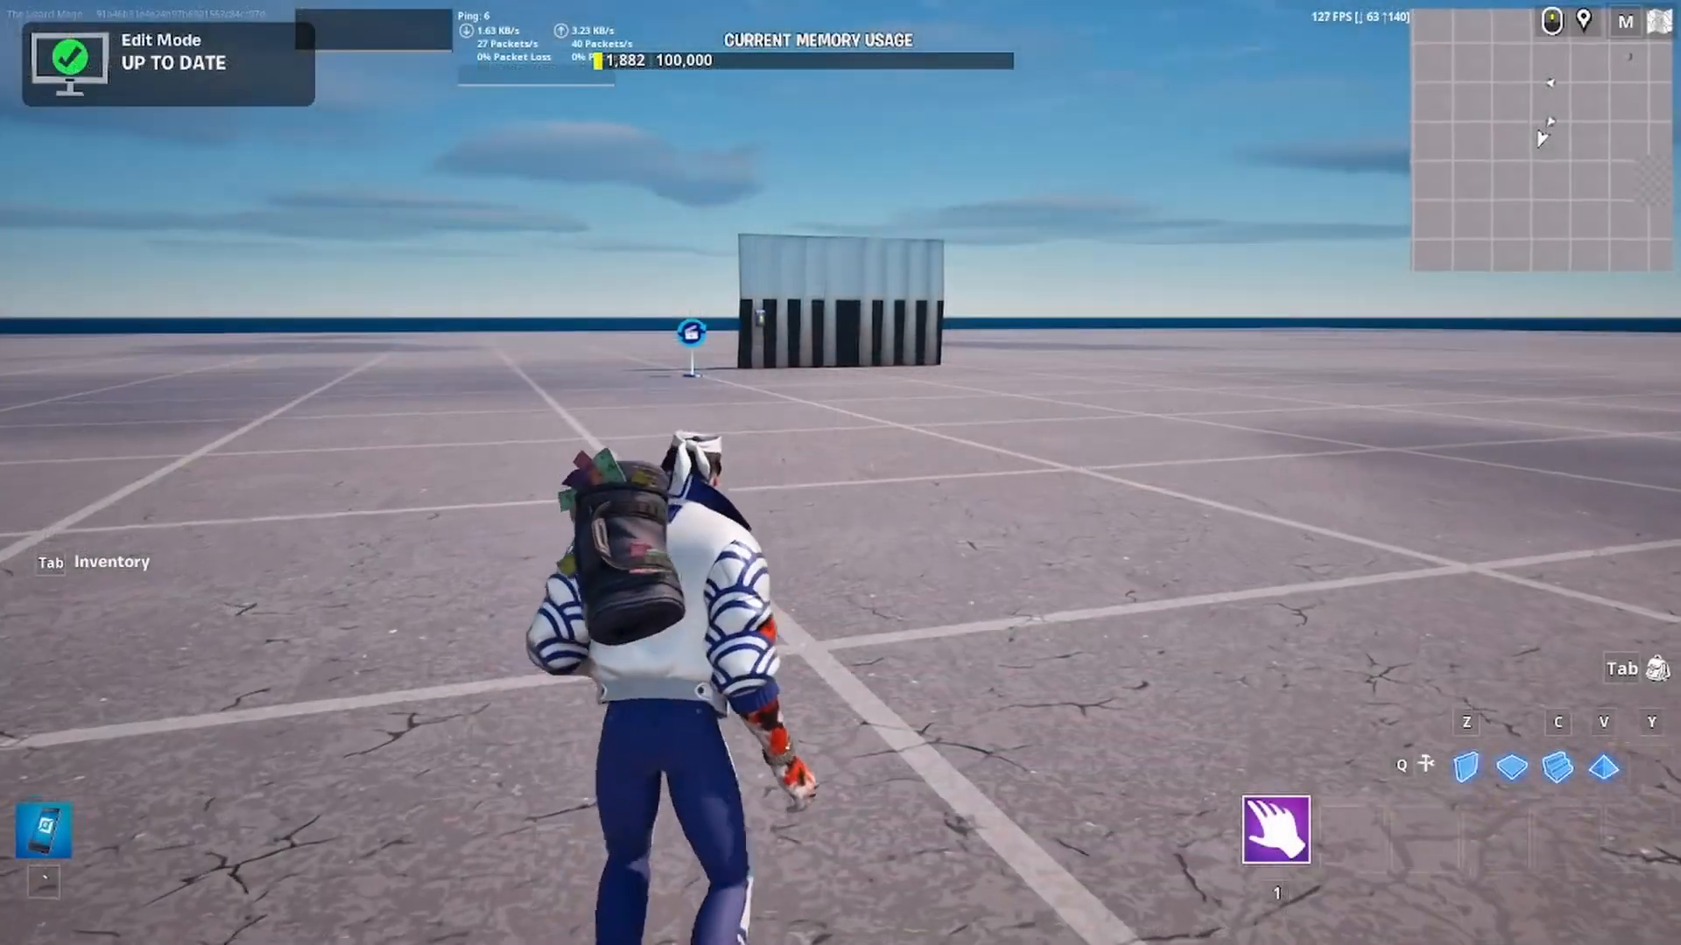
pyautogui.press('w')
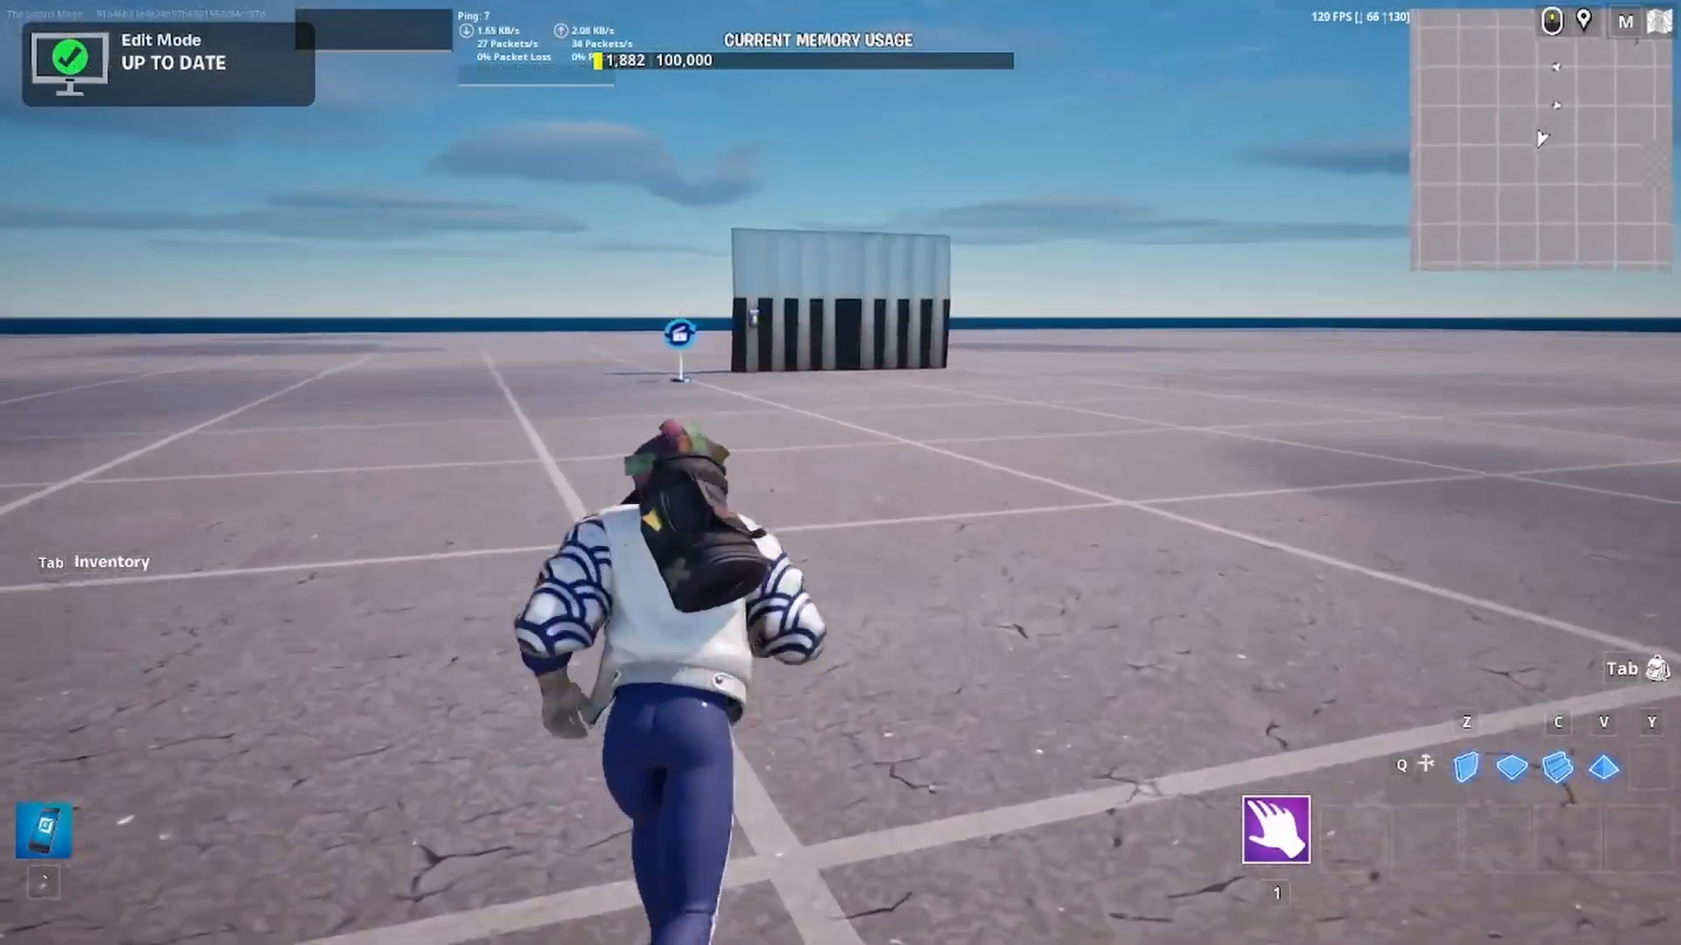
pyautogui.press('w')
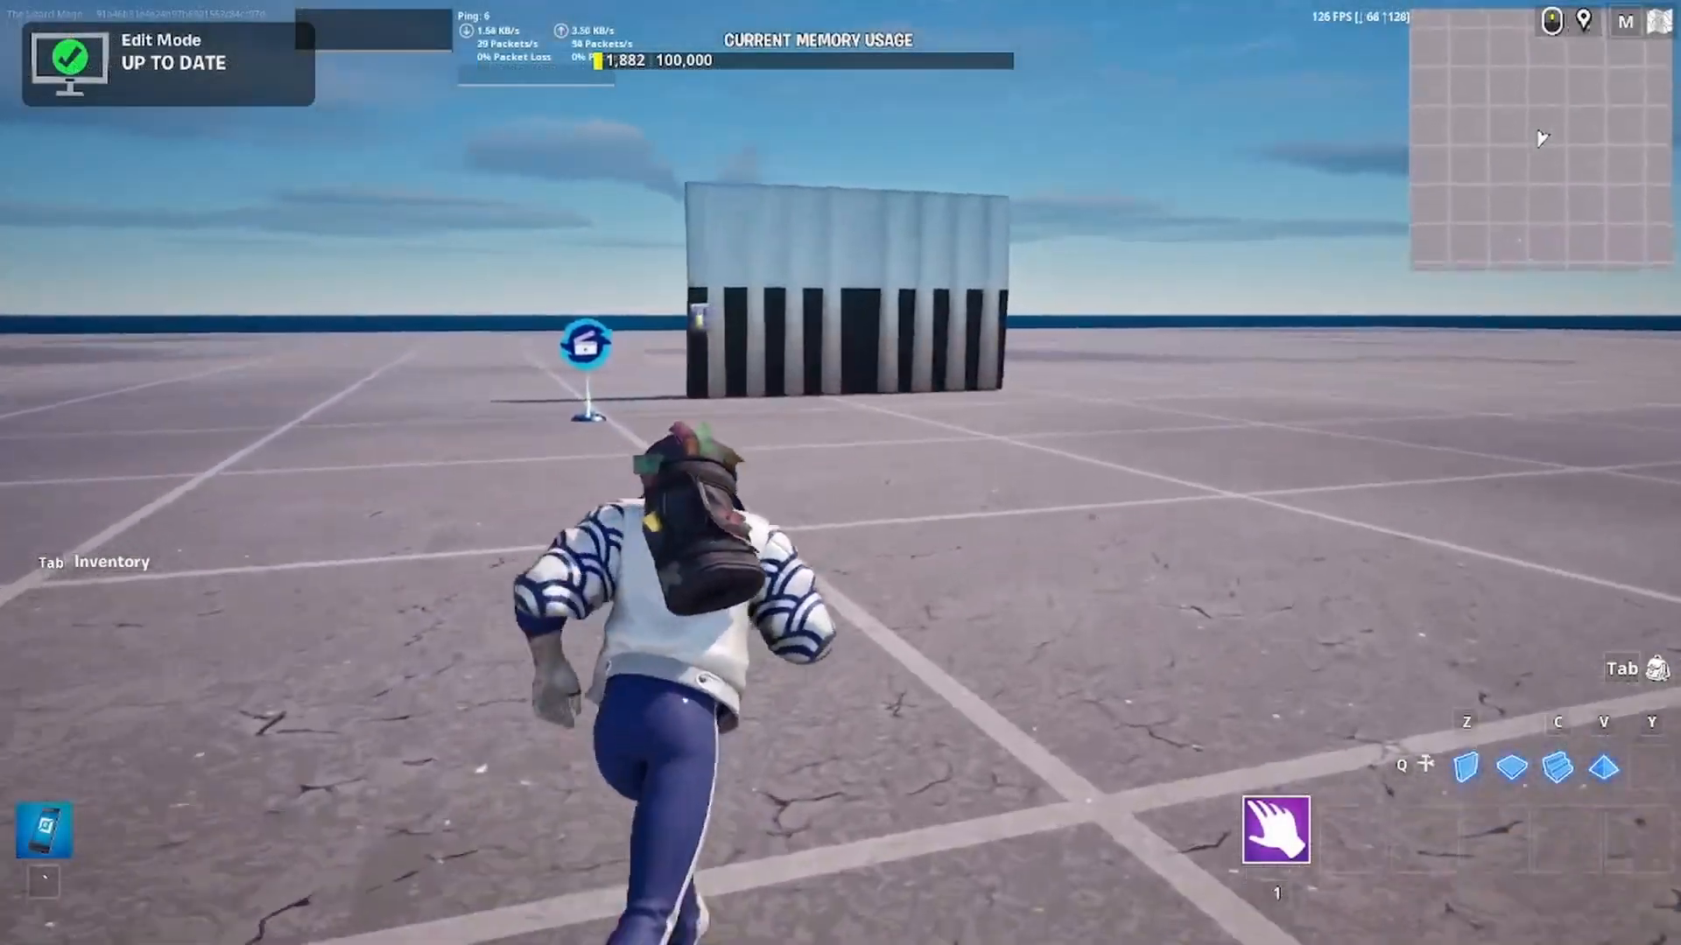
pyautogui.press('w')
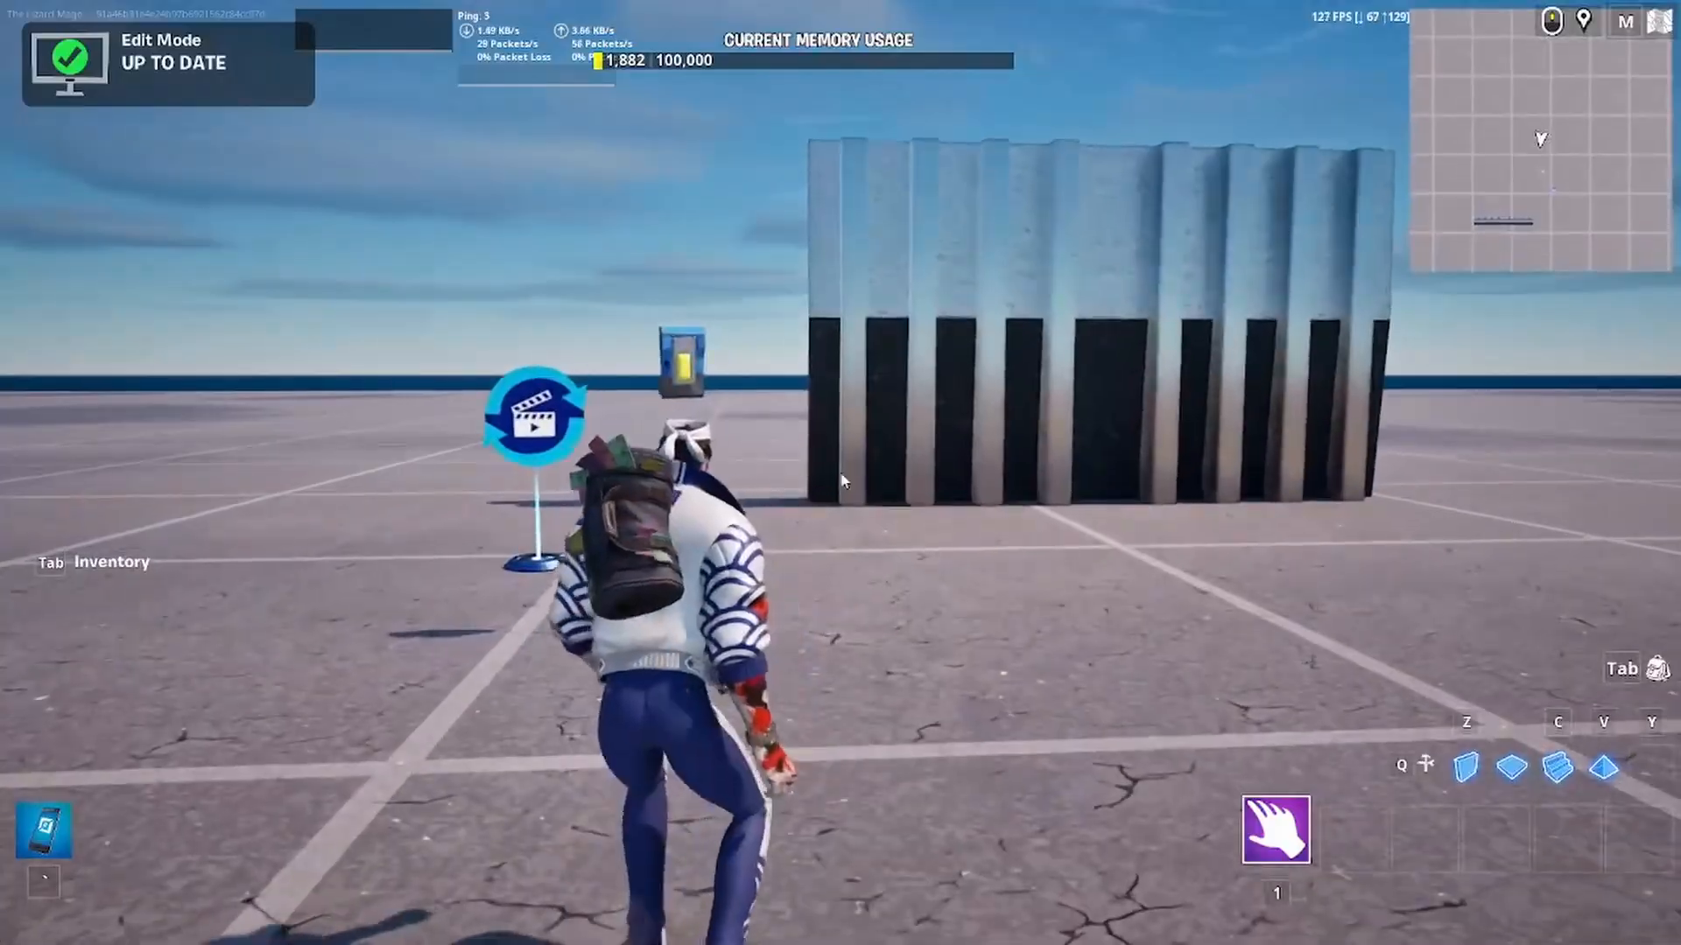
pyautogui.press('Escape')
pyautogui.click(458, 604)
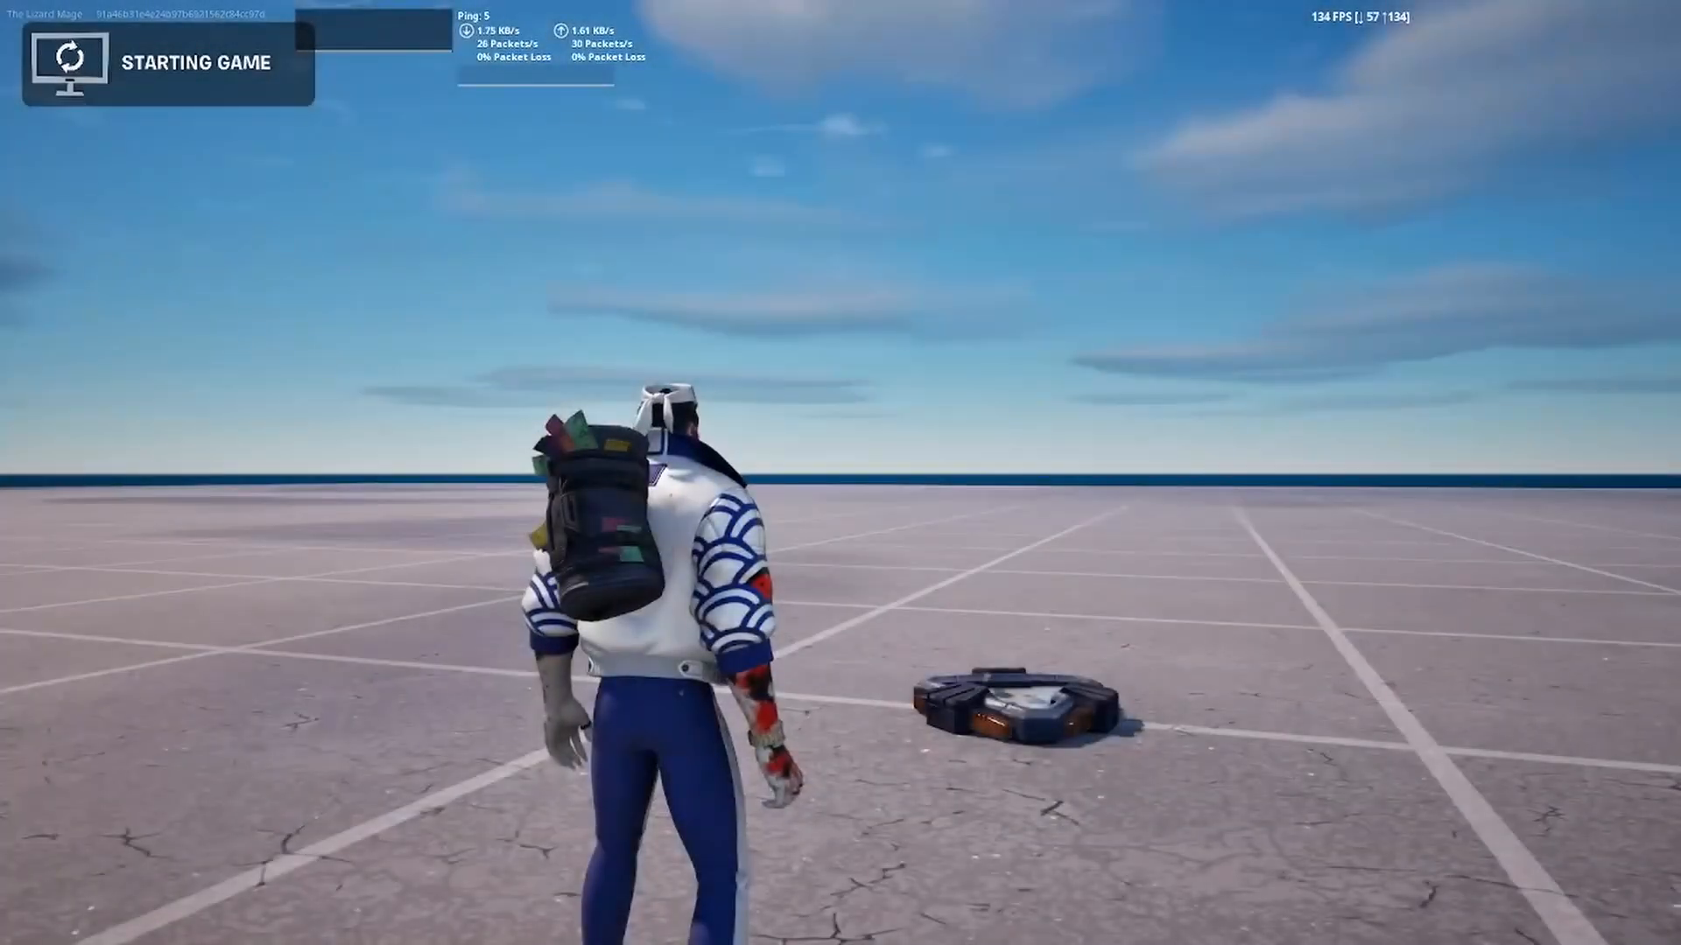
# Run to the button beside the blast door in play and interact with it to trigger the level sequence
pyautogui.press('w')
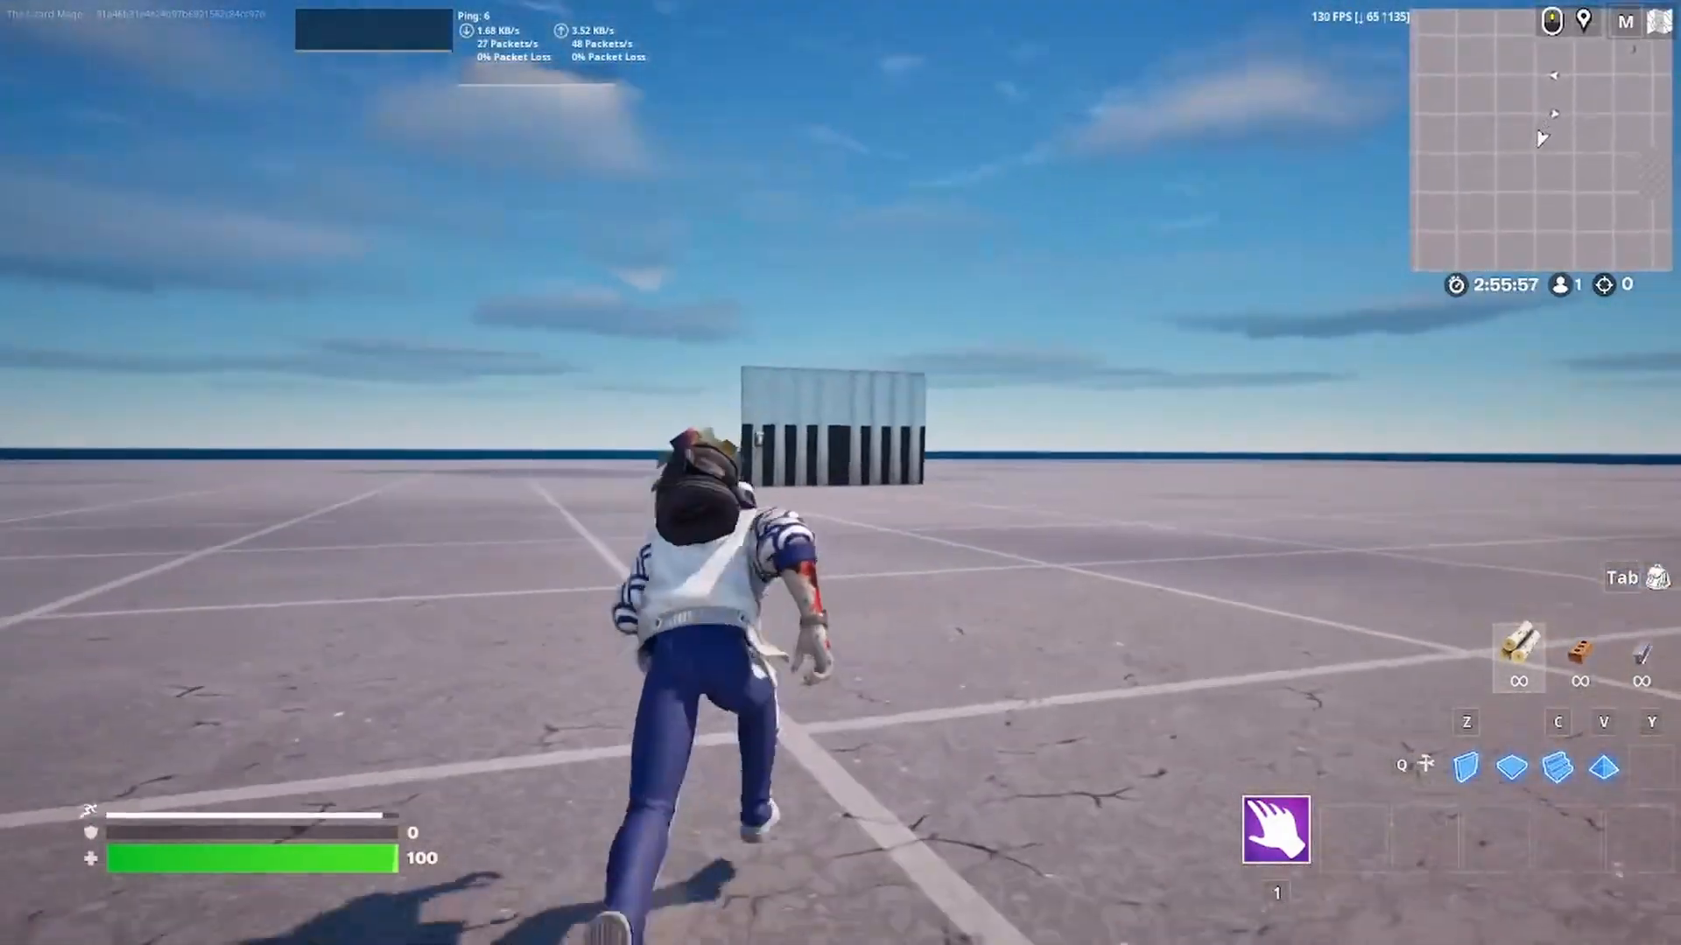
pyautogui.press('w')
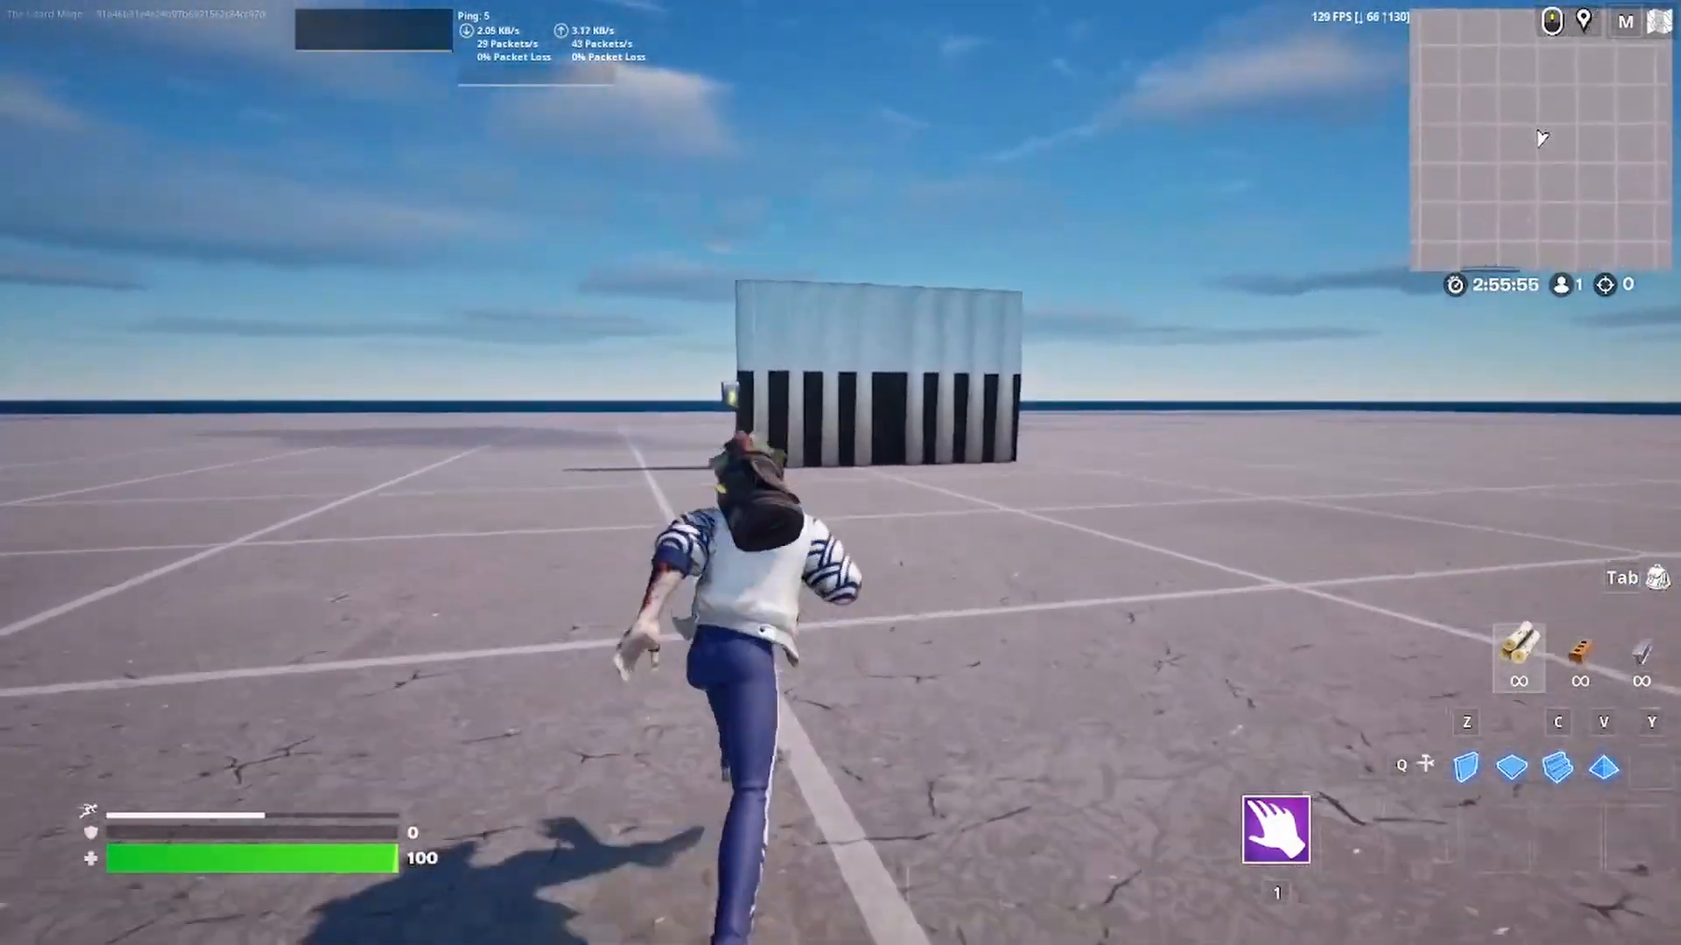
pyautogui.press('w')
pyautogui.press('e')
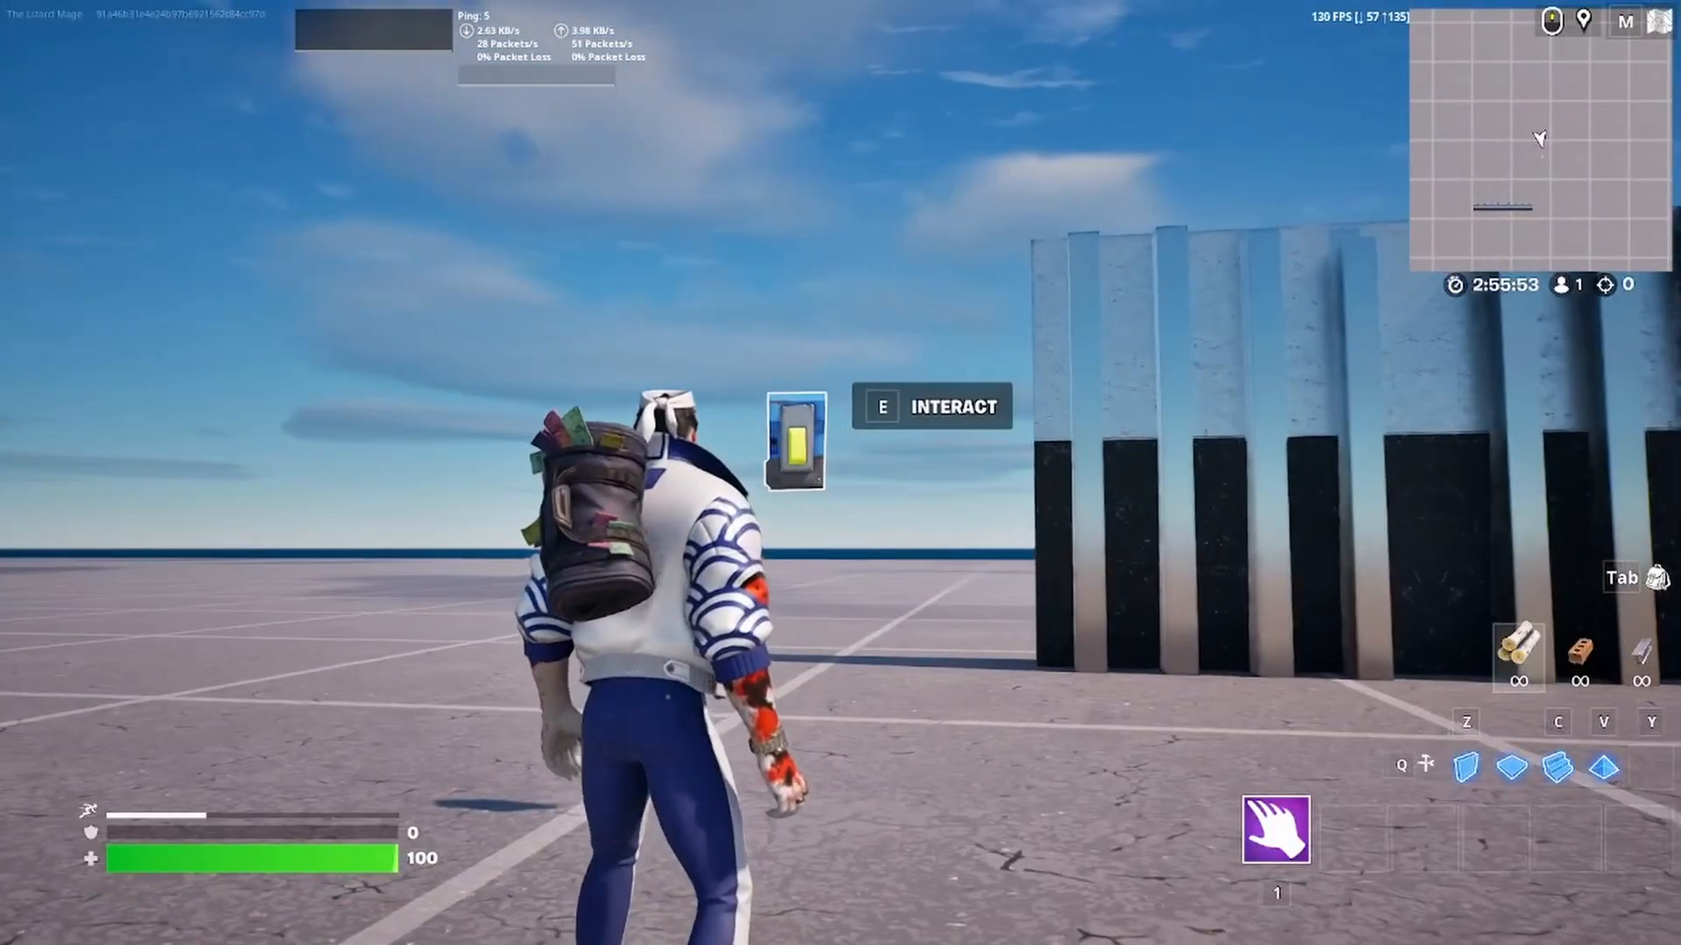
# Watch the blast door's locking bars and both door halves animate from the front
pyautogui.press('w')
pyautogui.press('w')
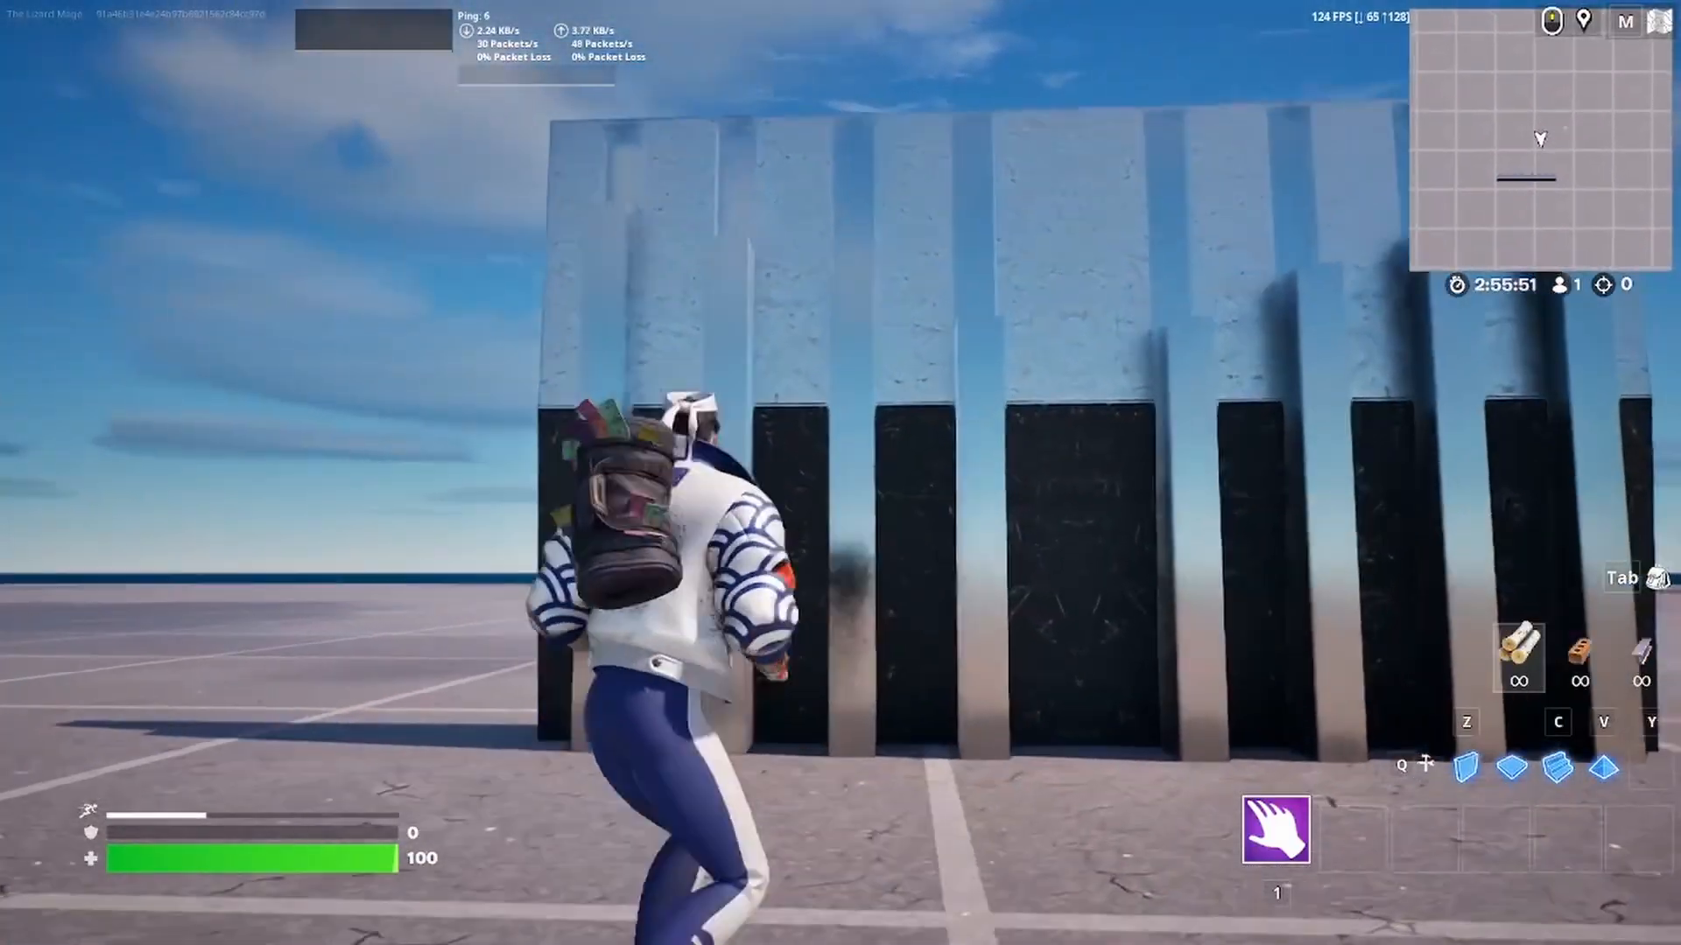
pyautogui.press('s')
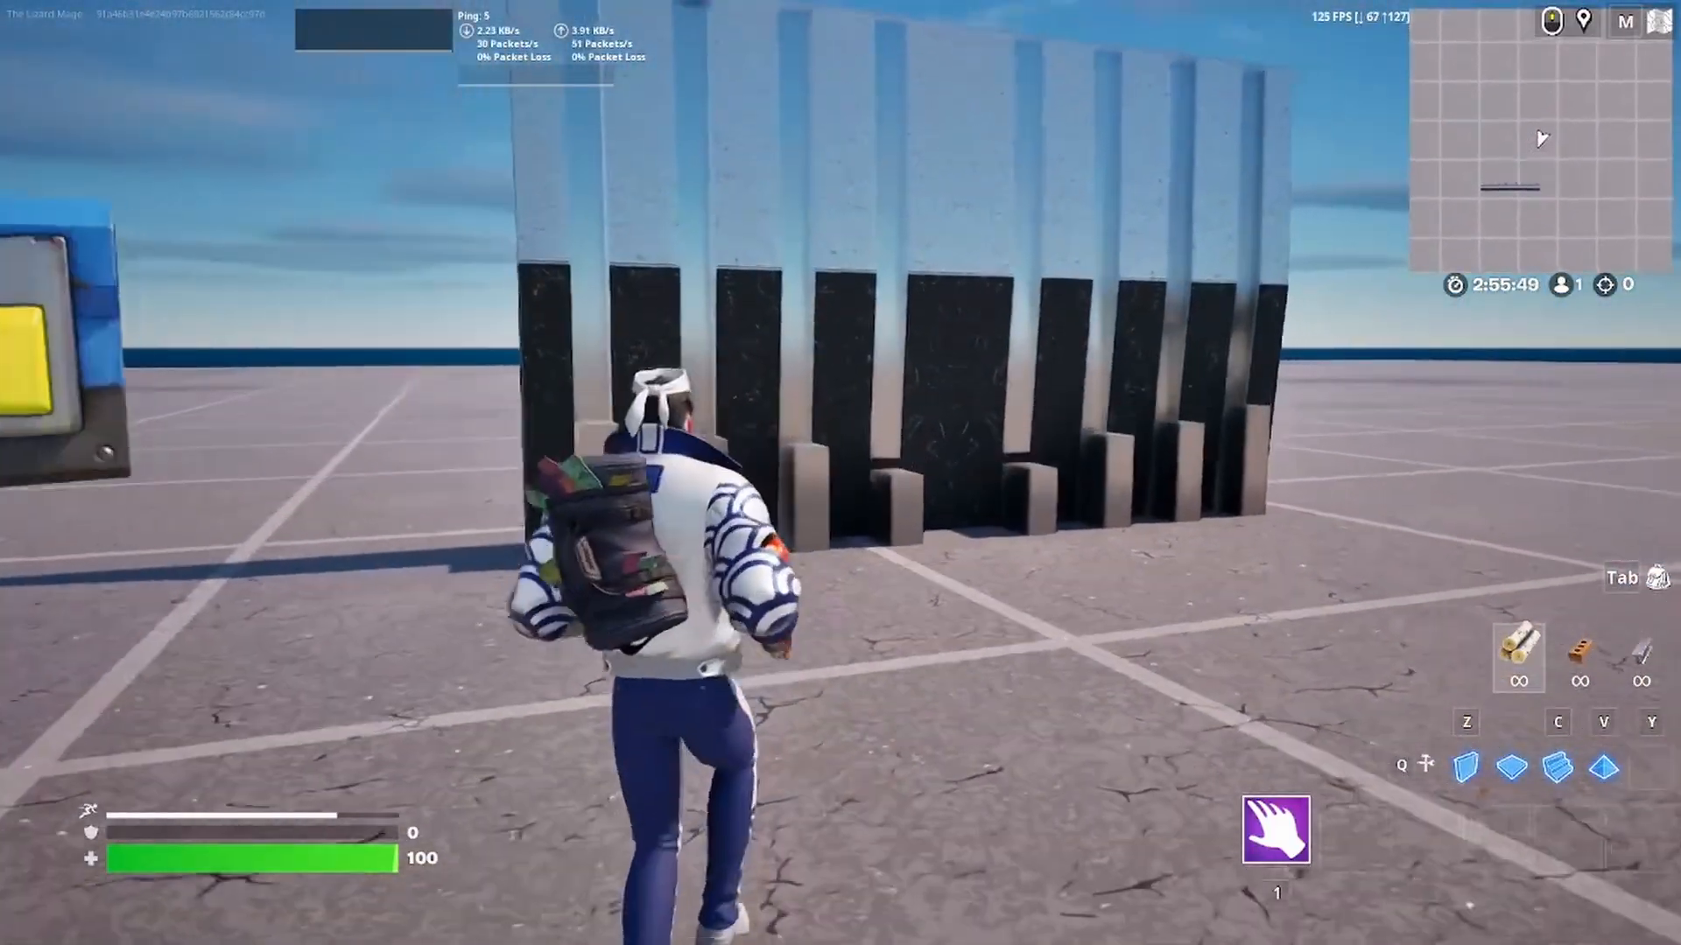
pyautogui.press('s')
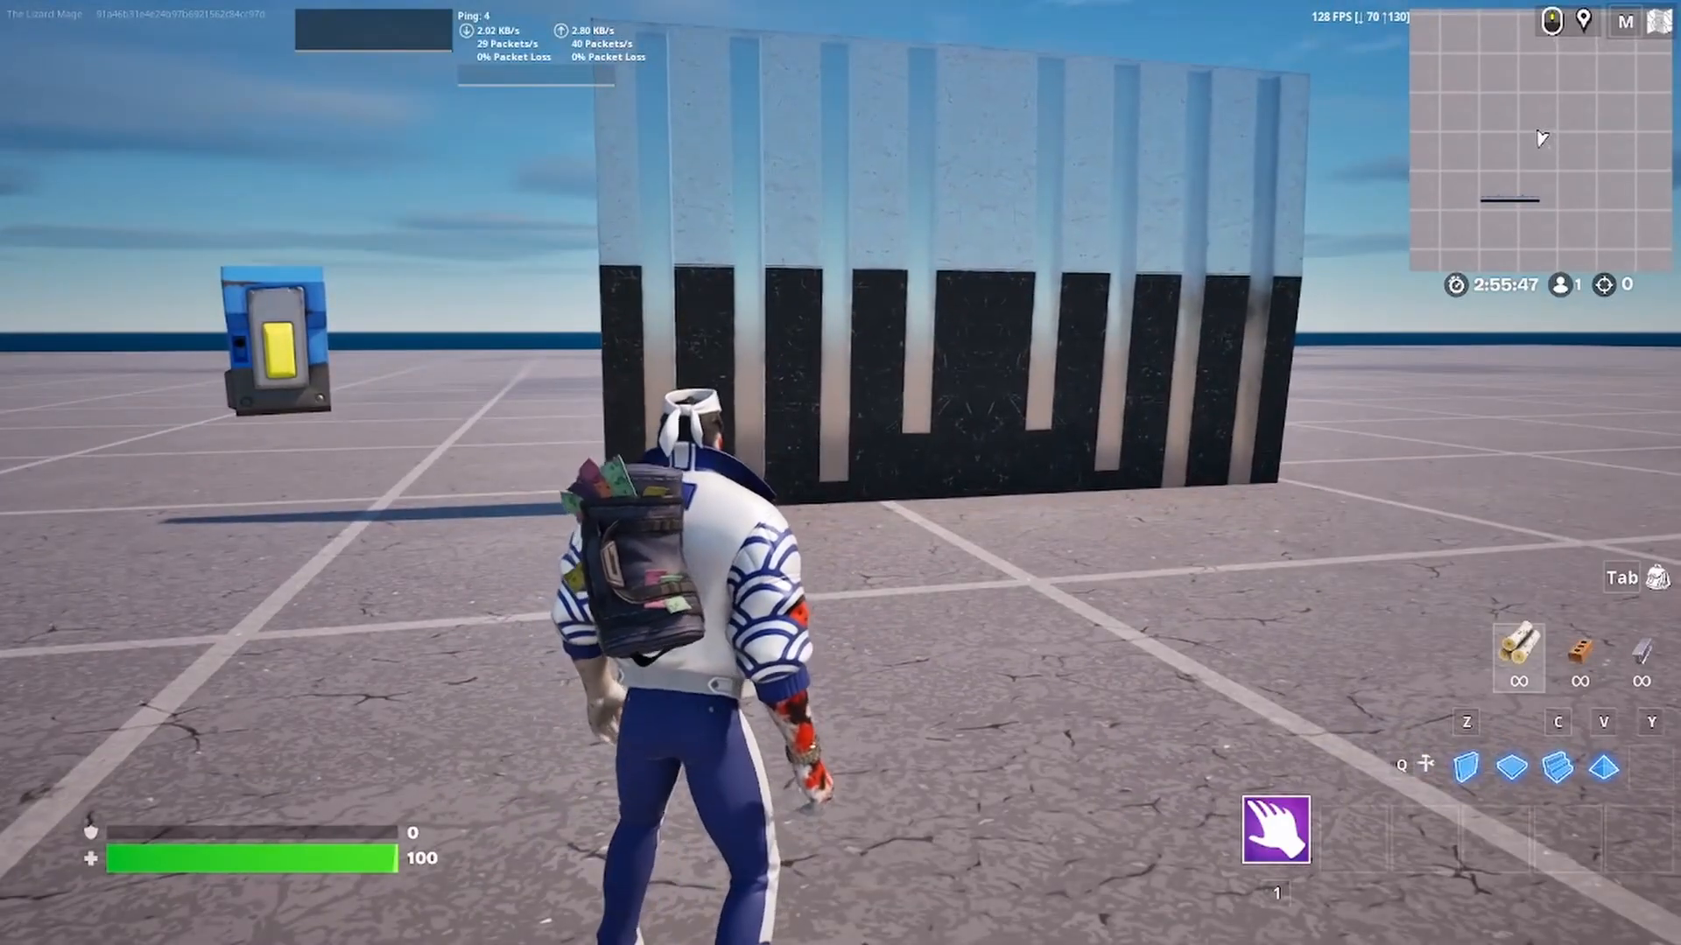
pyautogui.press('d')
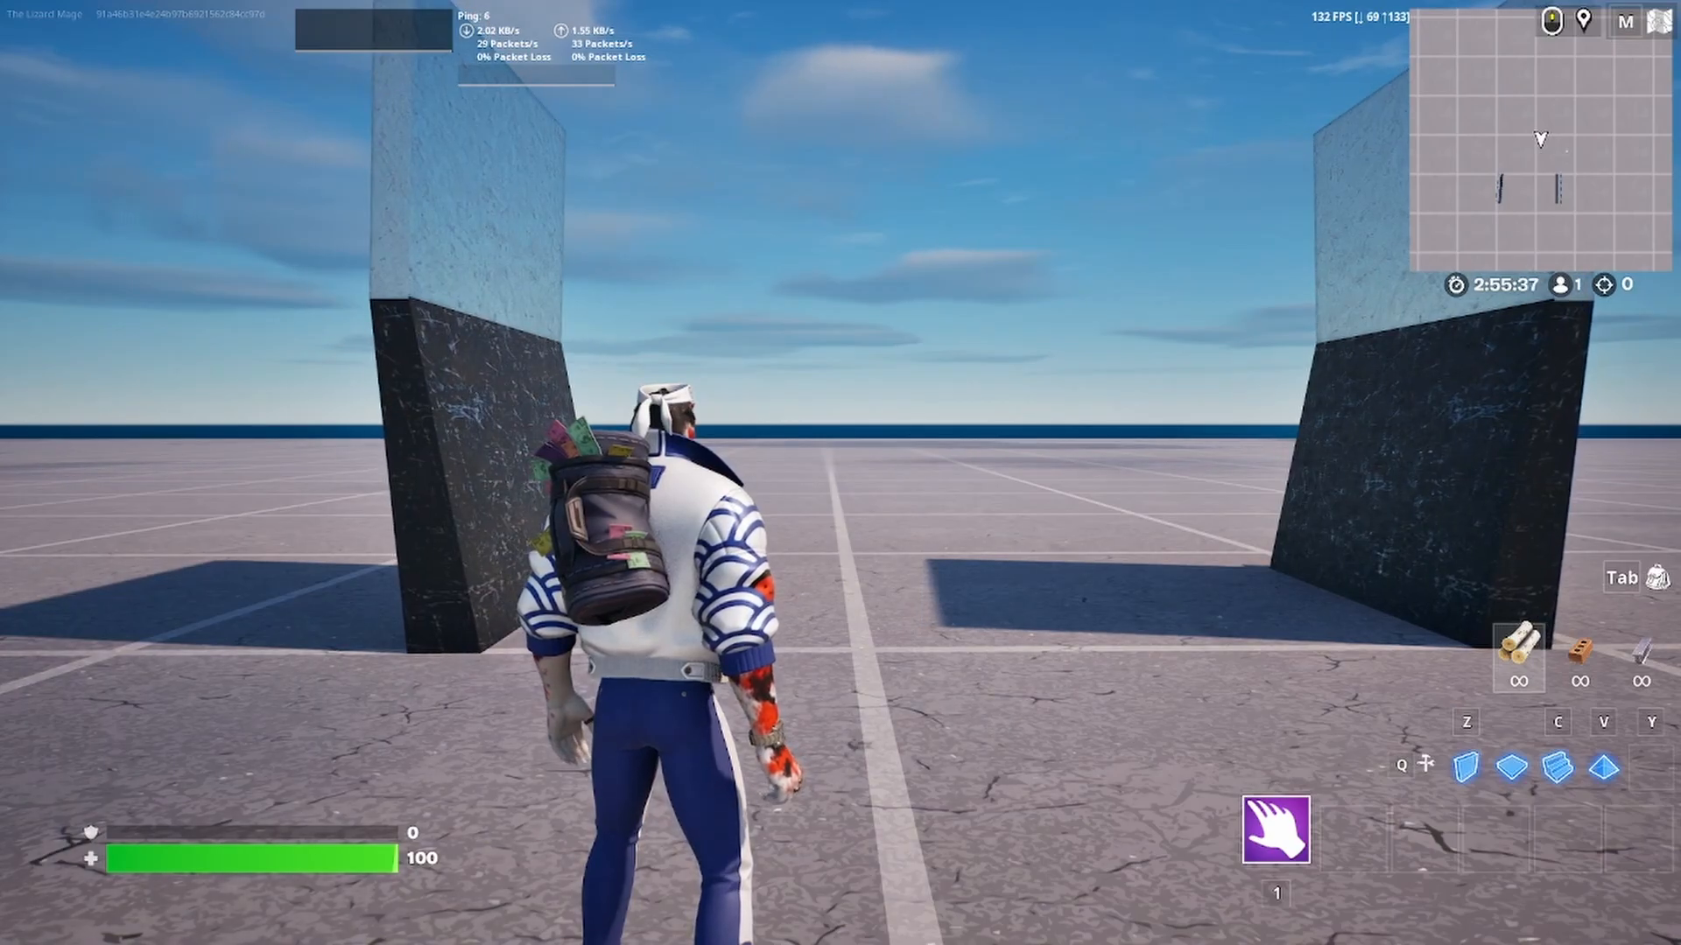
# Walk through the opened doorway and around both door halves to check the positions they keep after the sequence
pyautogui.press('w')
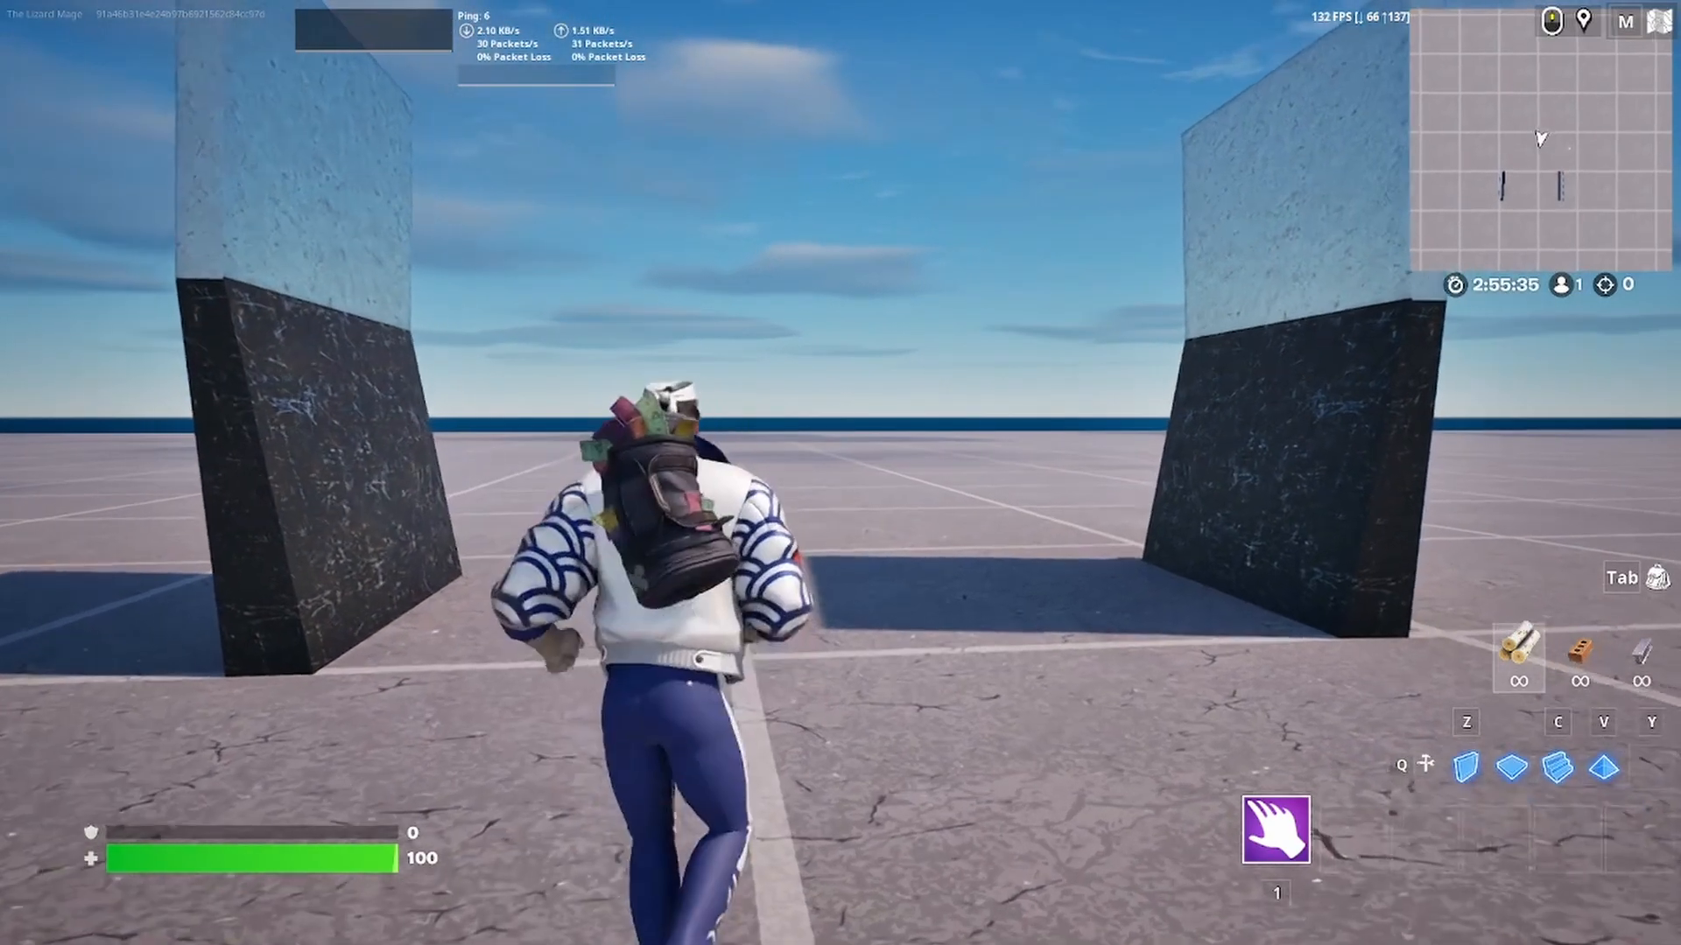
pyautogui.press('w')
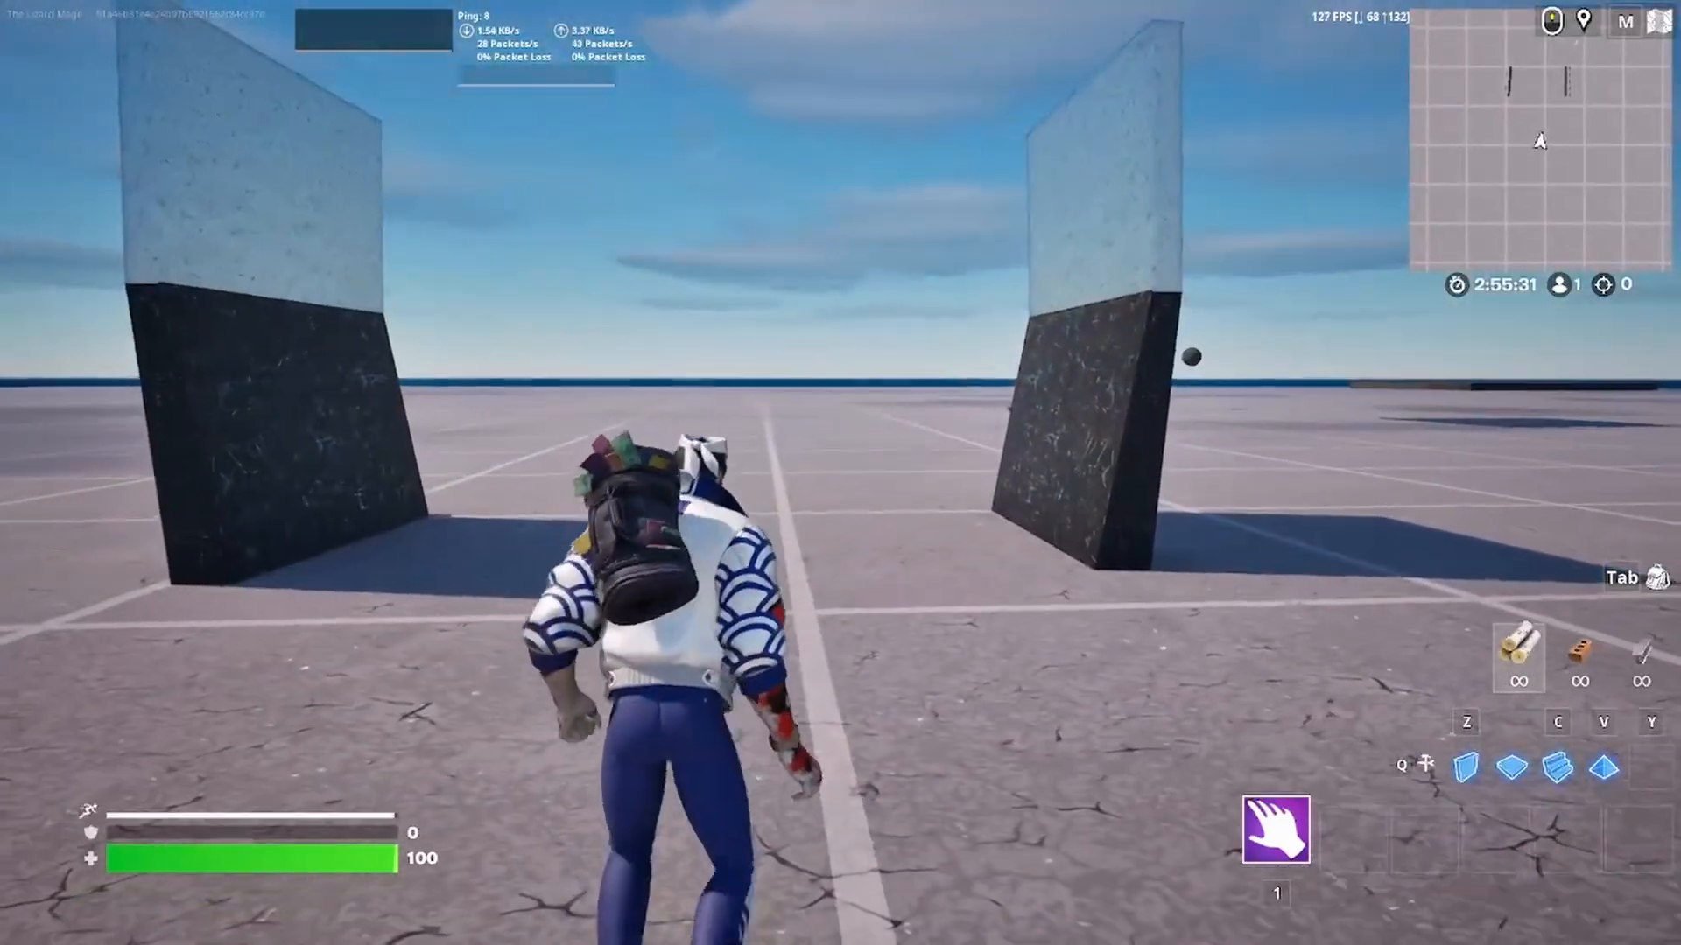
pyautogui.press('w')
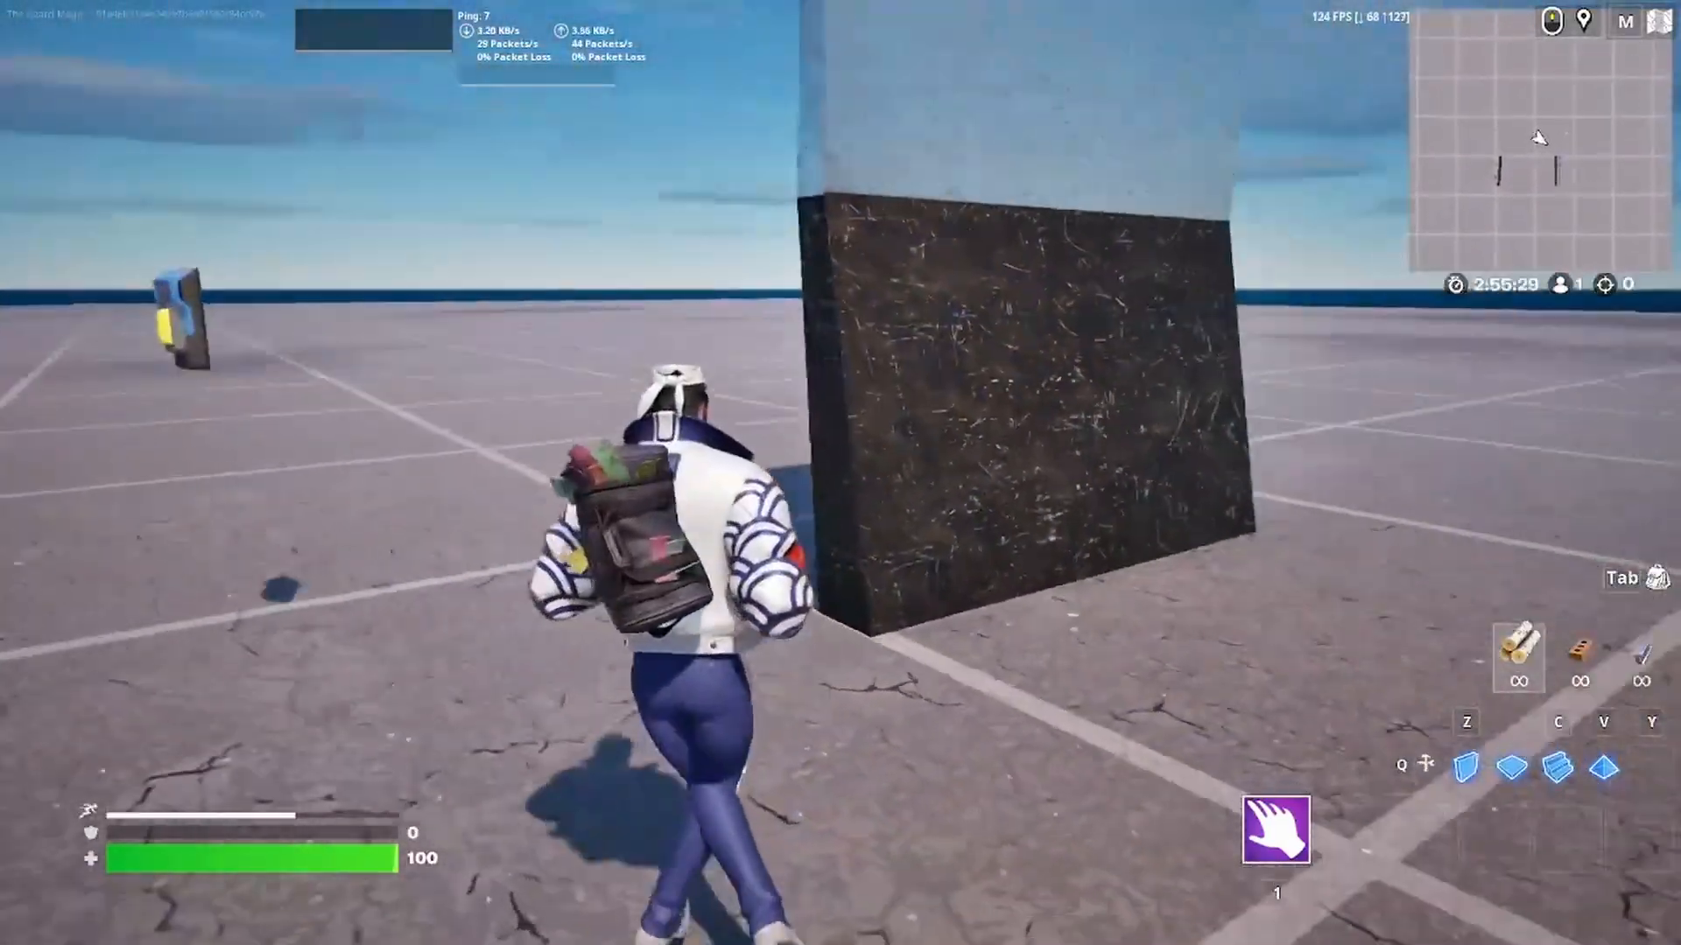
pyautogui.press('a')
pyautogui.press('d')
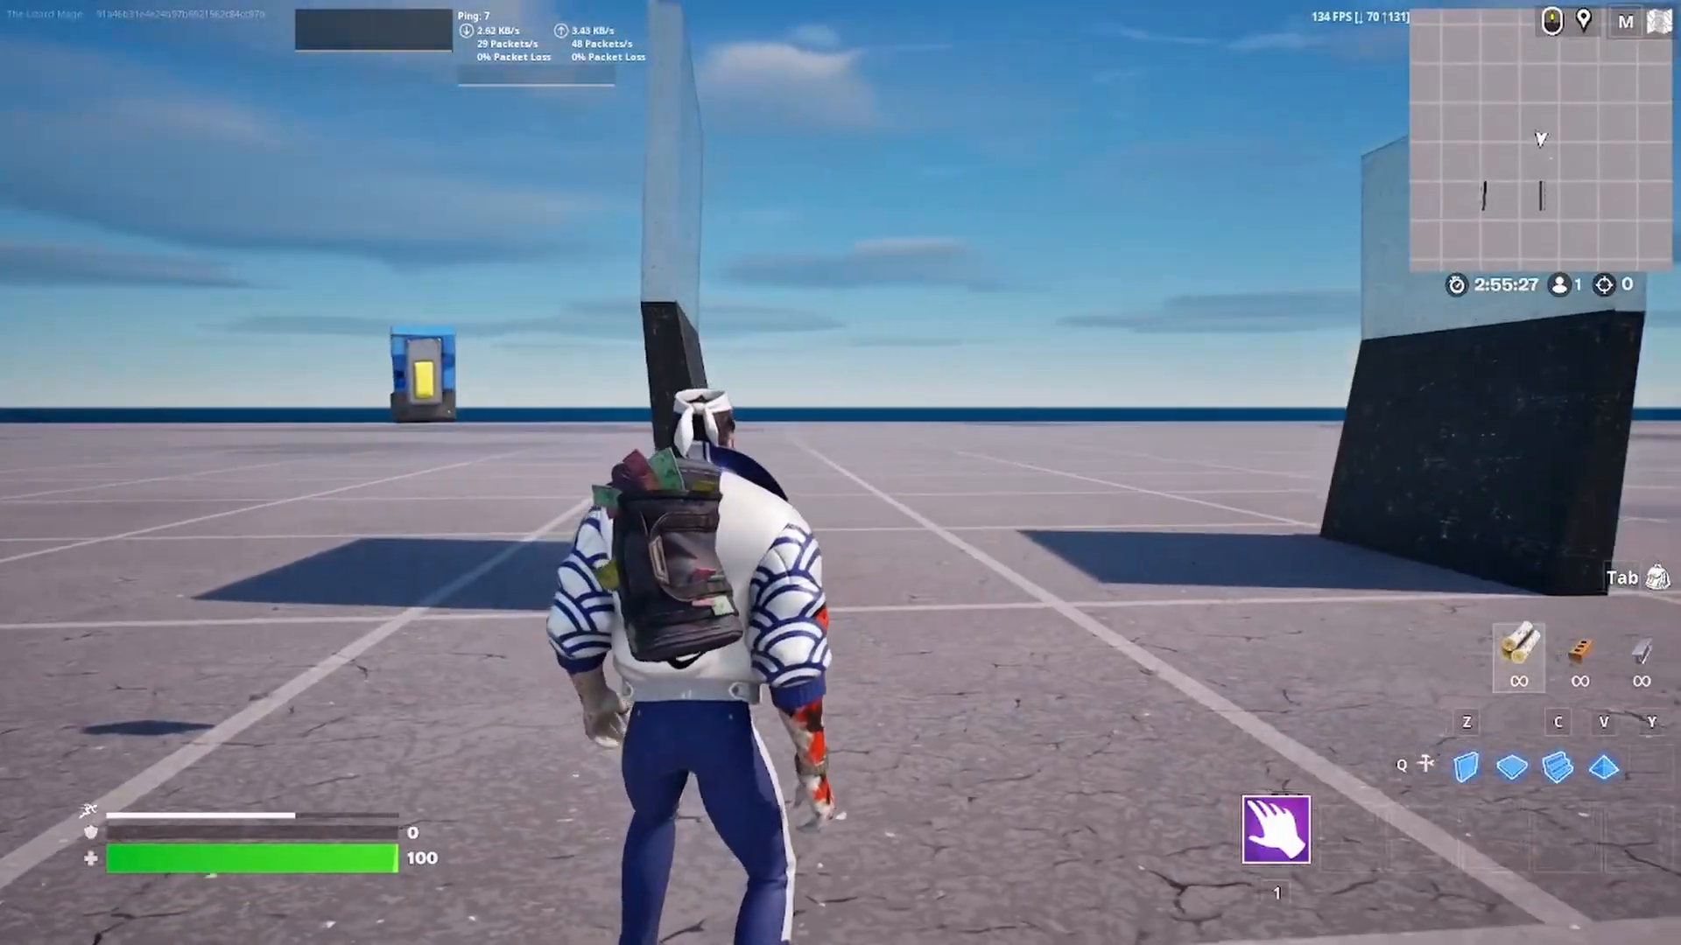
pyautogui.press('a')
pyautogui.press('a')
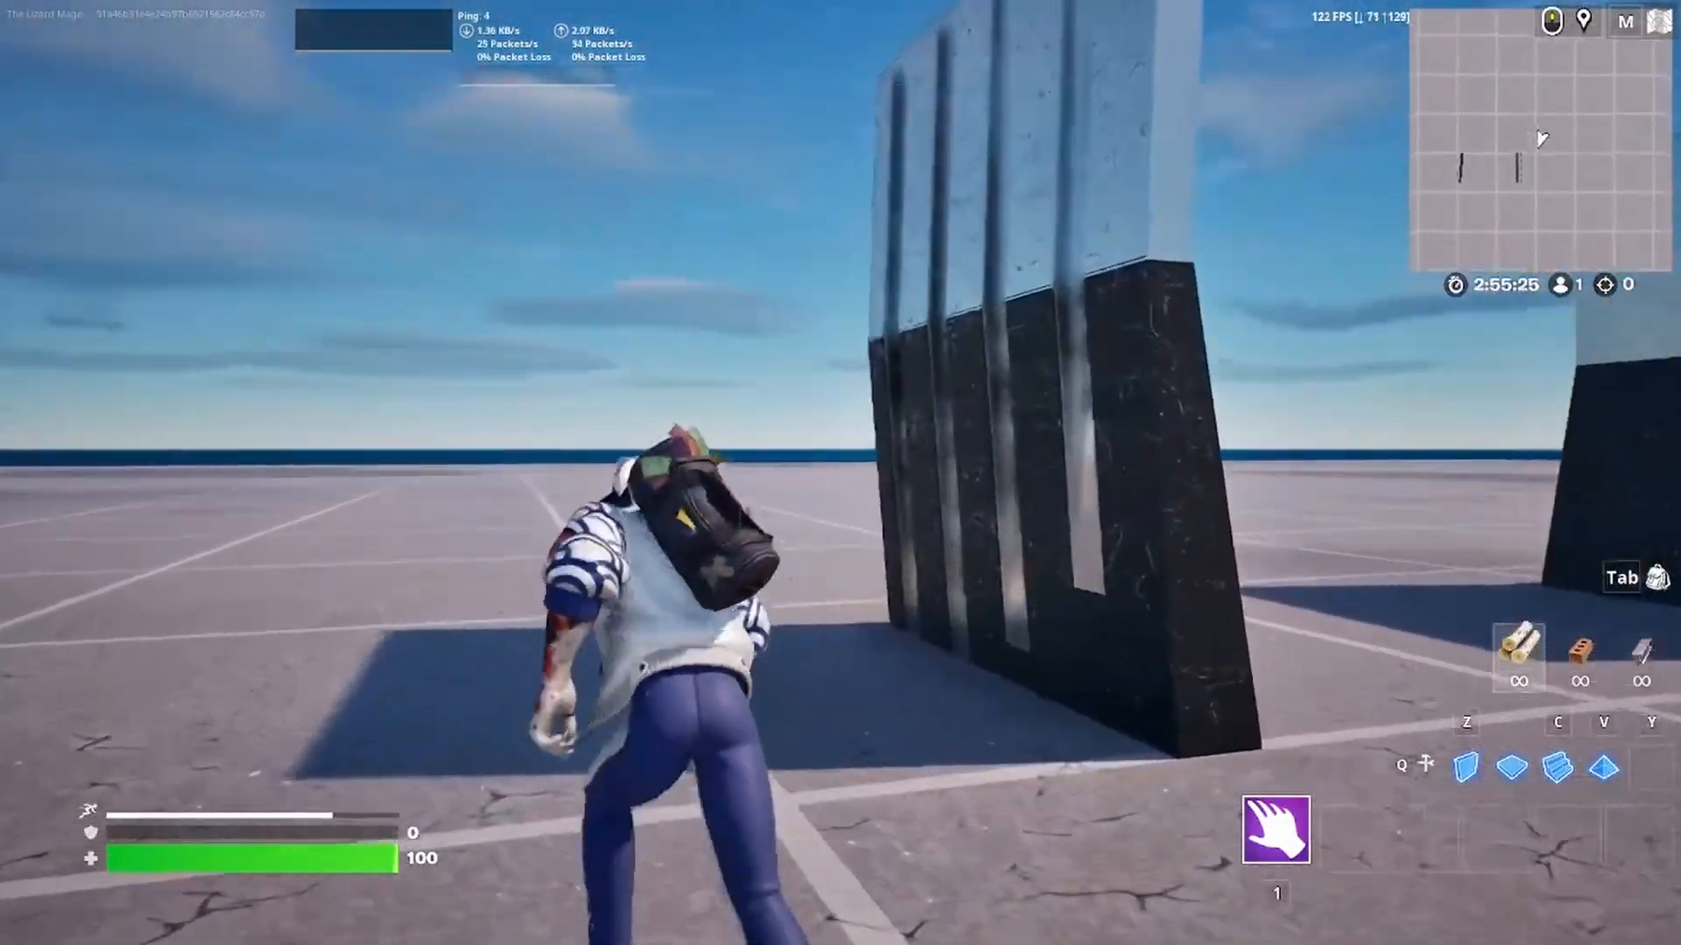
pyautogui.press('a')
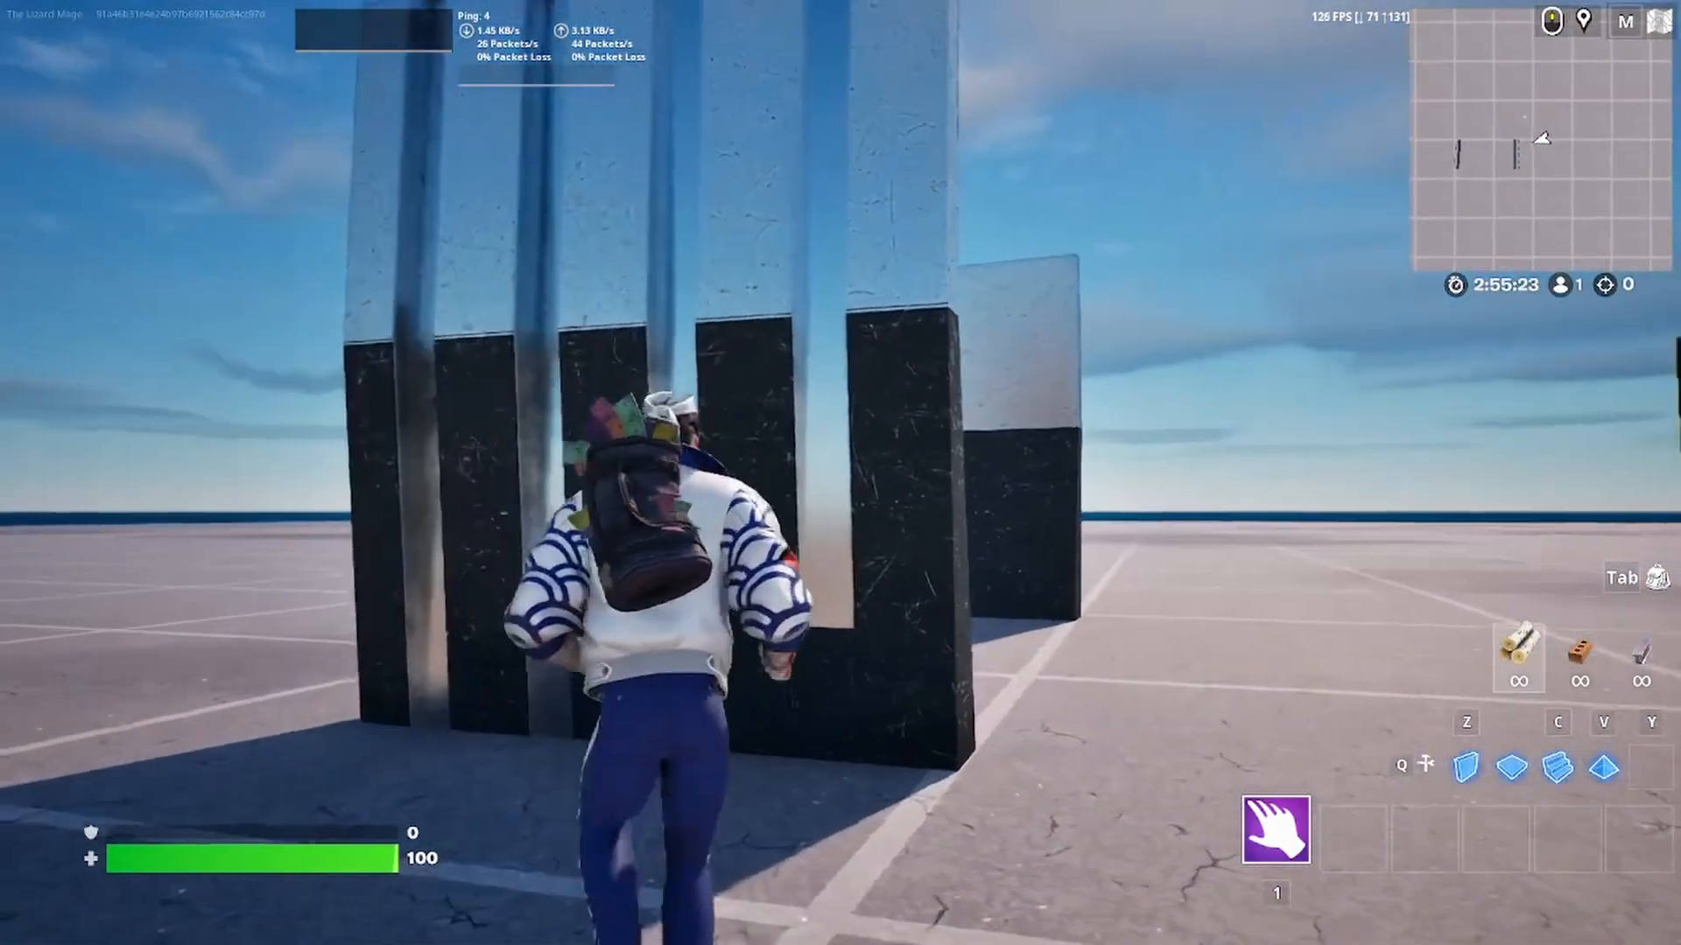
pyautogui.press('d')
# Return to the button in front of the doors and interact with it again to replay the sequence
pyautogui.press('w')
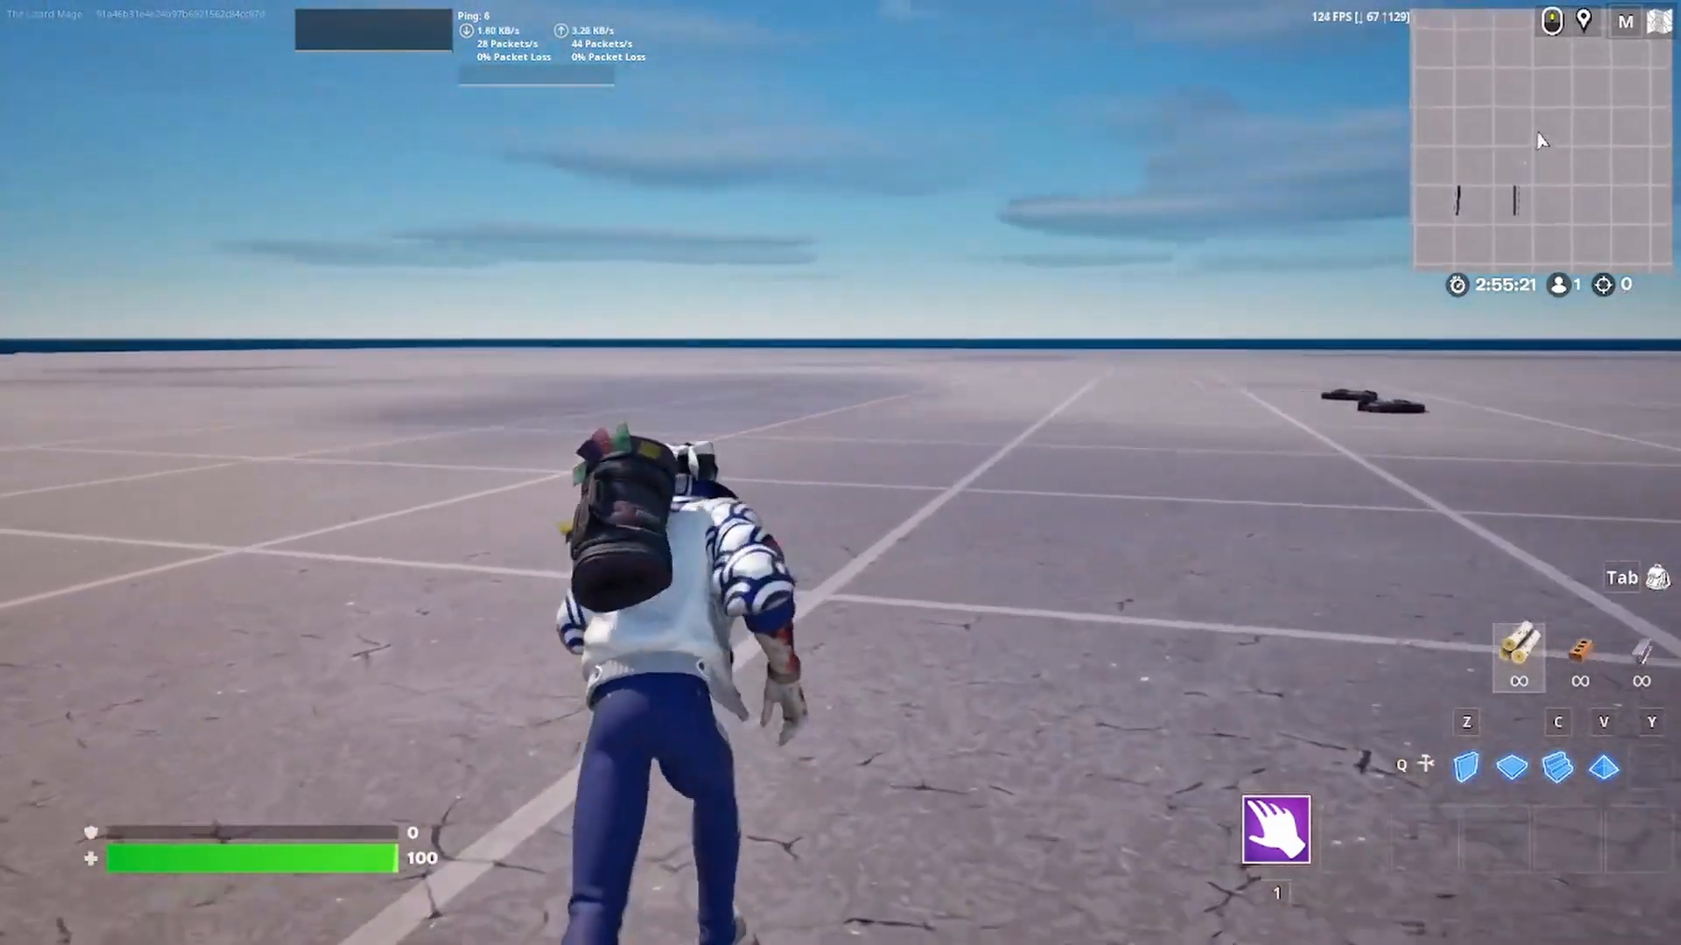
pyautogui.press('w')
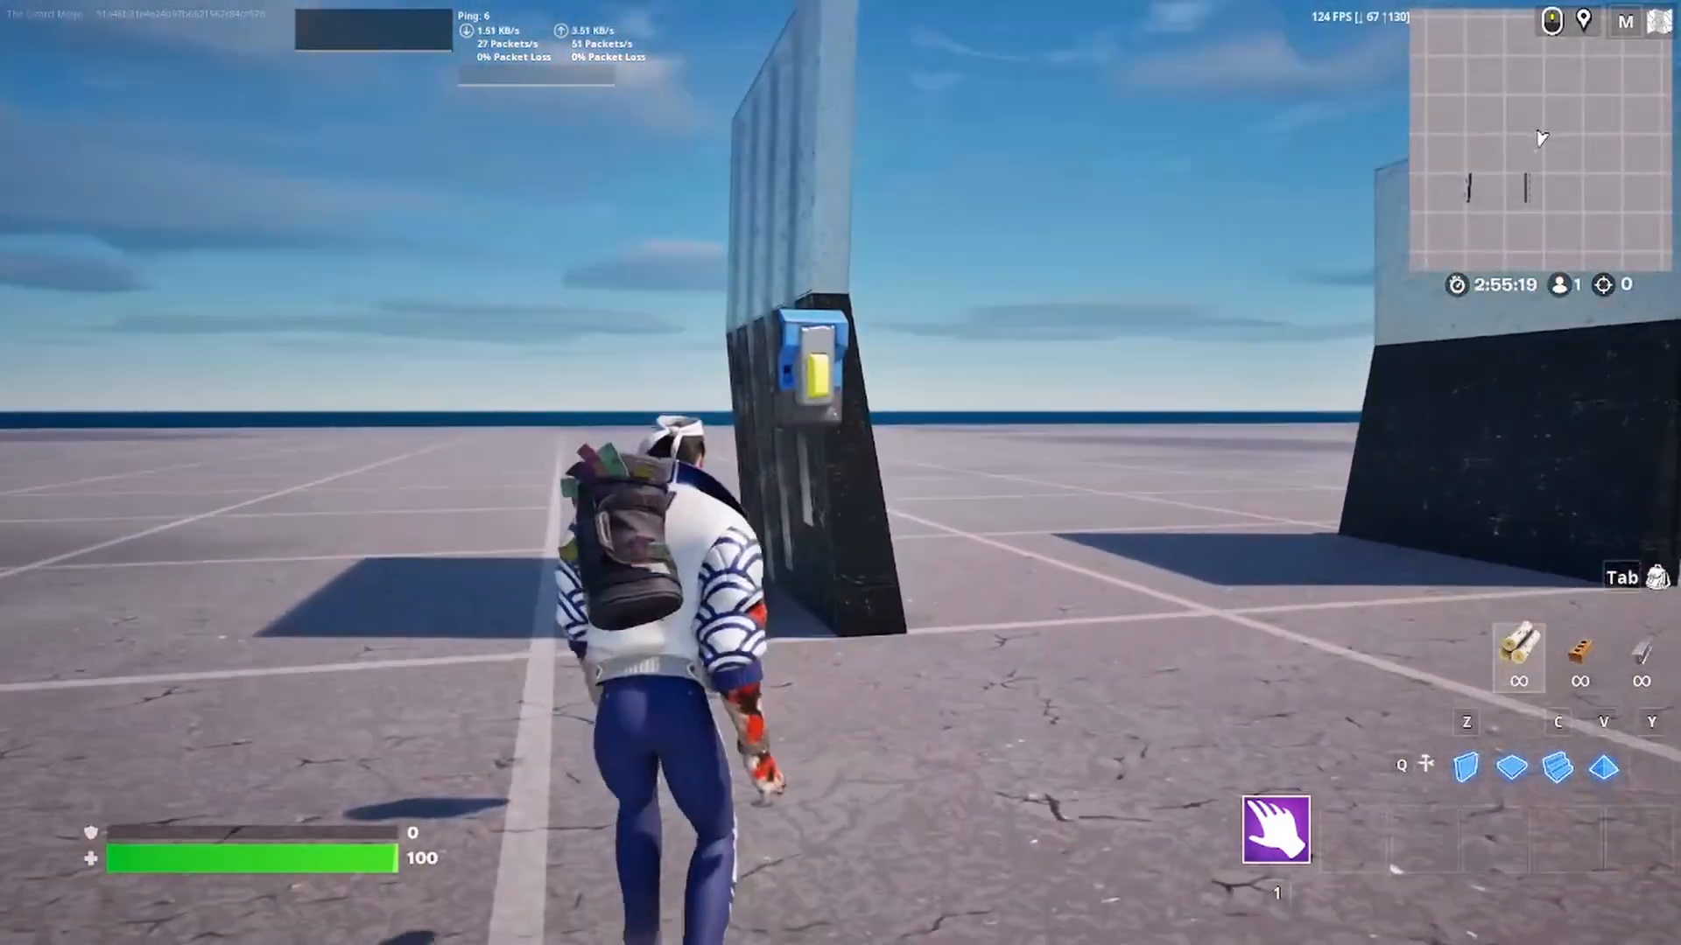
pyautogui.press('e')
# Watch the replayed bar animation from several positions in front of the blast door
pyautogui.press('w')
pyautogui.press('d')
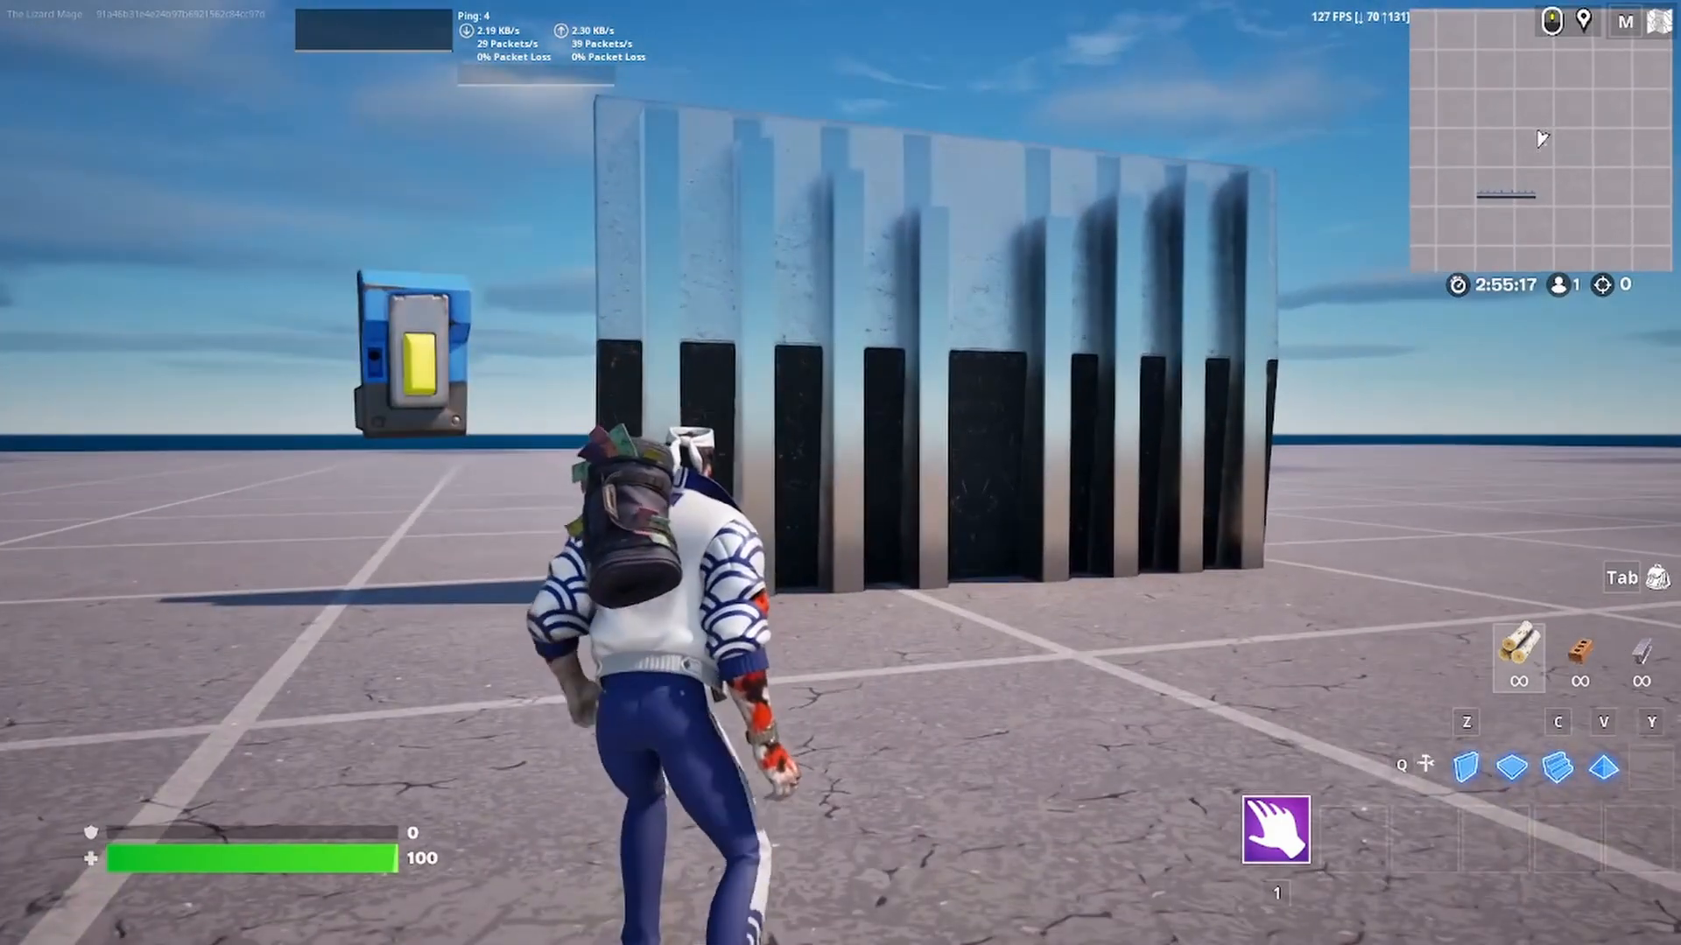
pyautogui.press('w')
pyautogui.press('d')
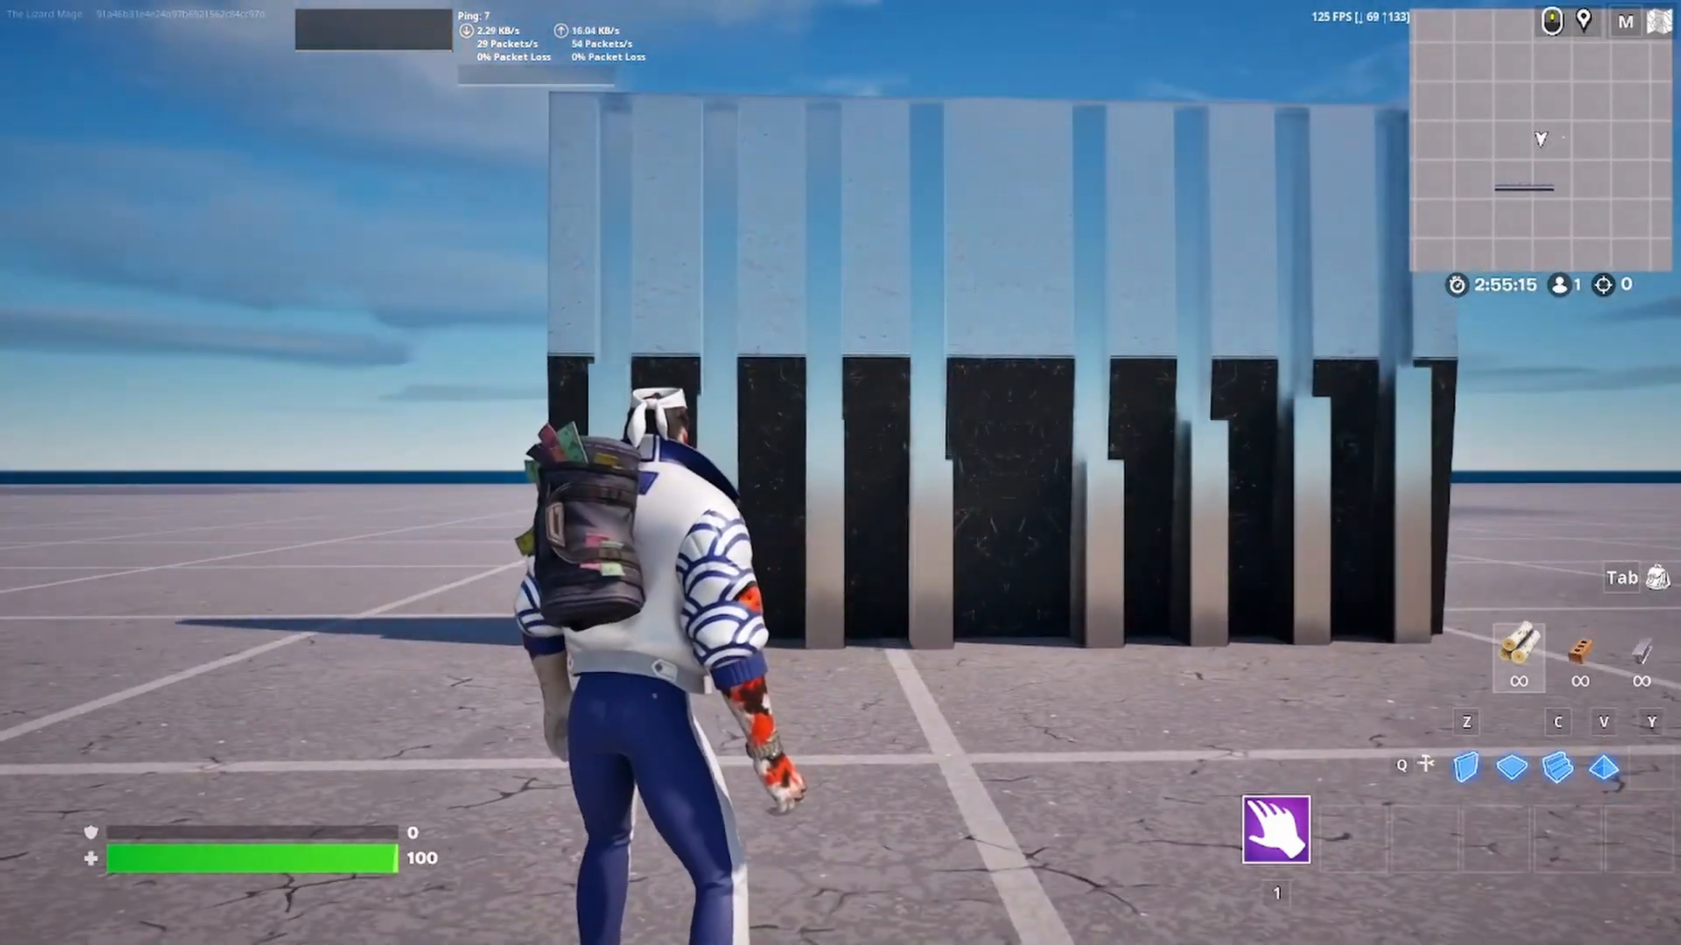
pyautogui.press('w')
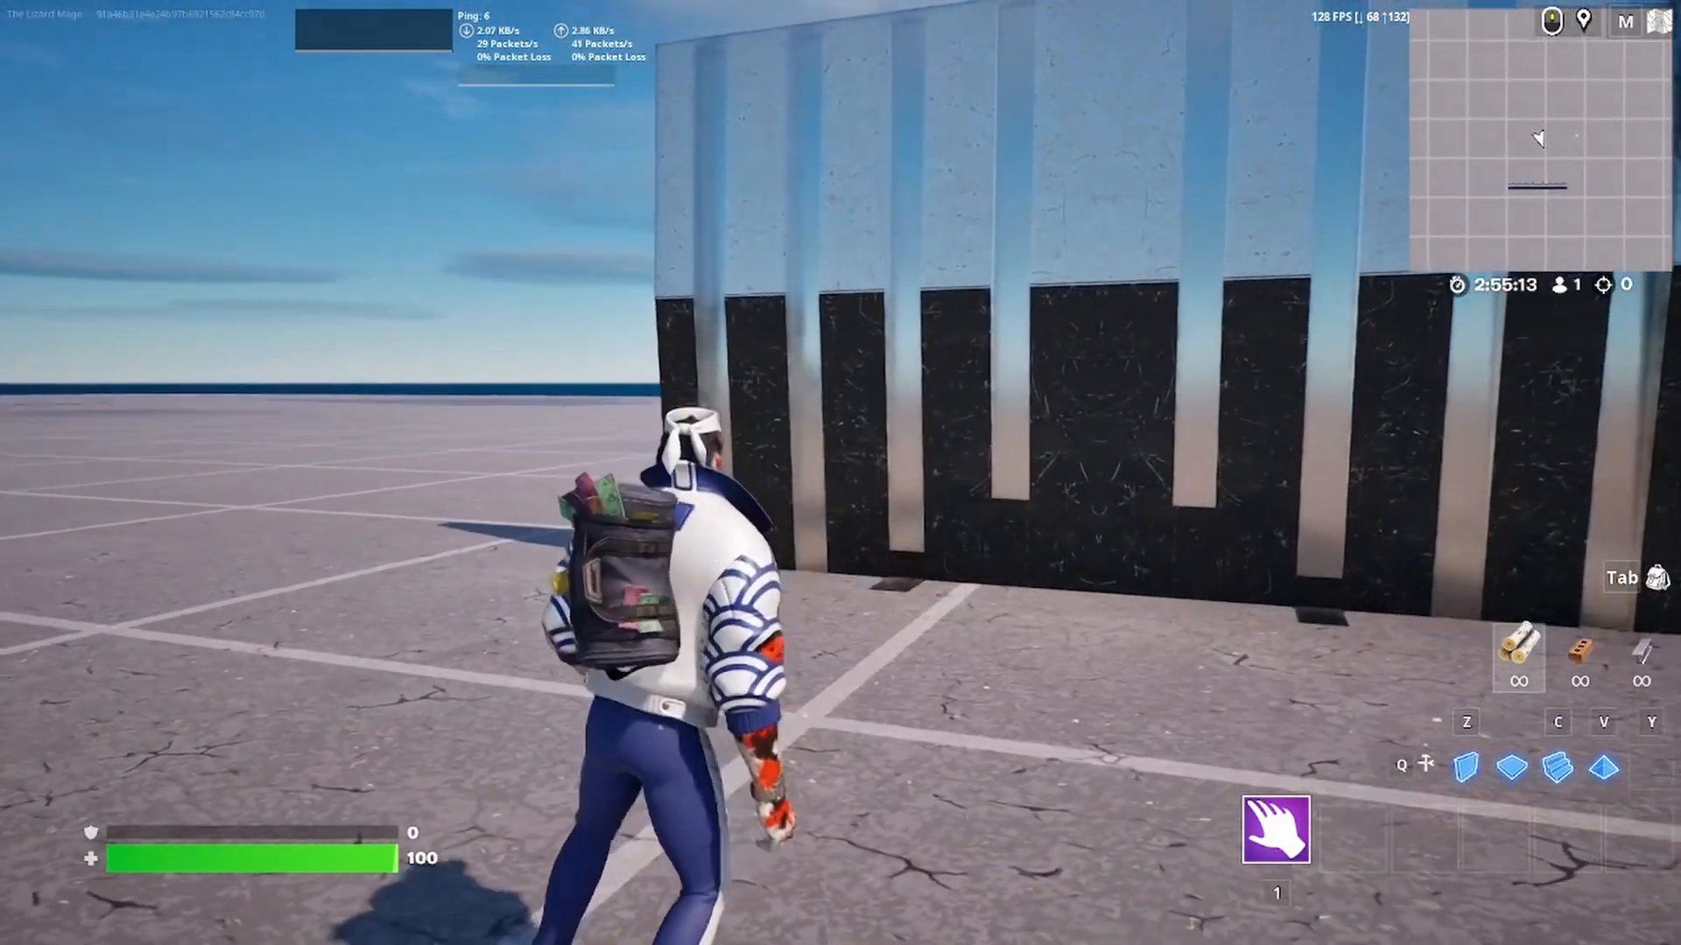
pyautogui.press('s')
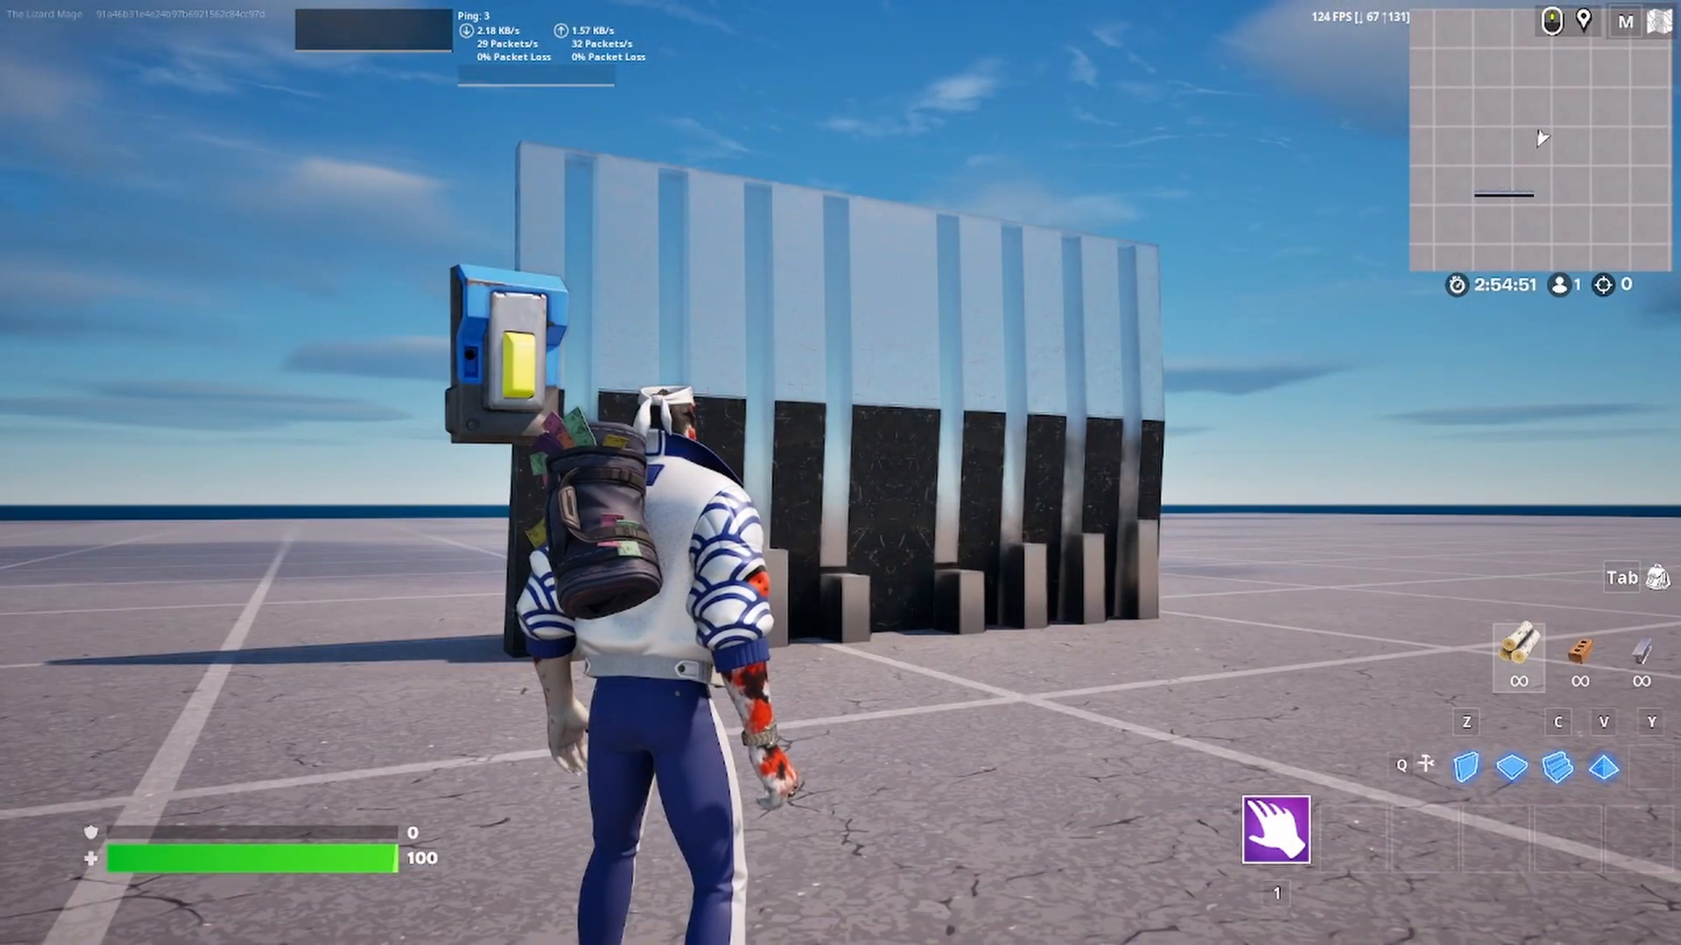
pyautogui.press('d')
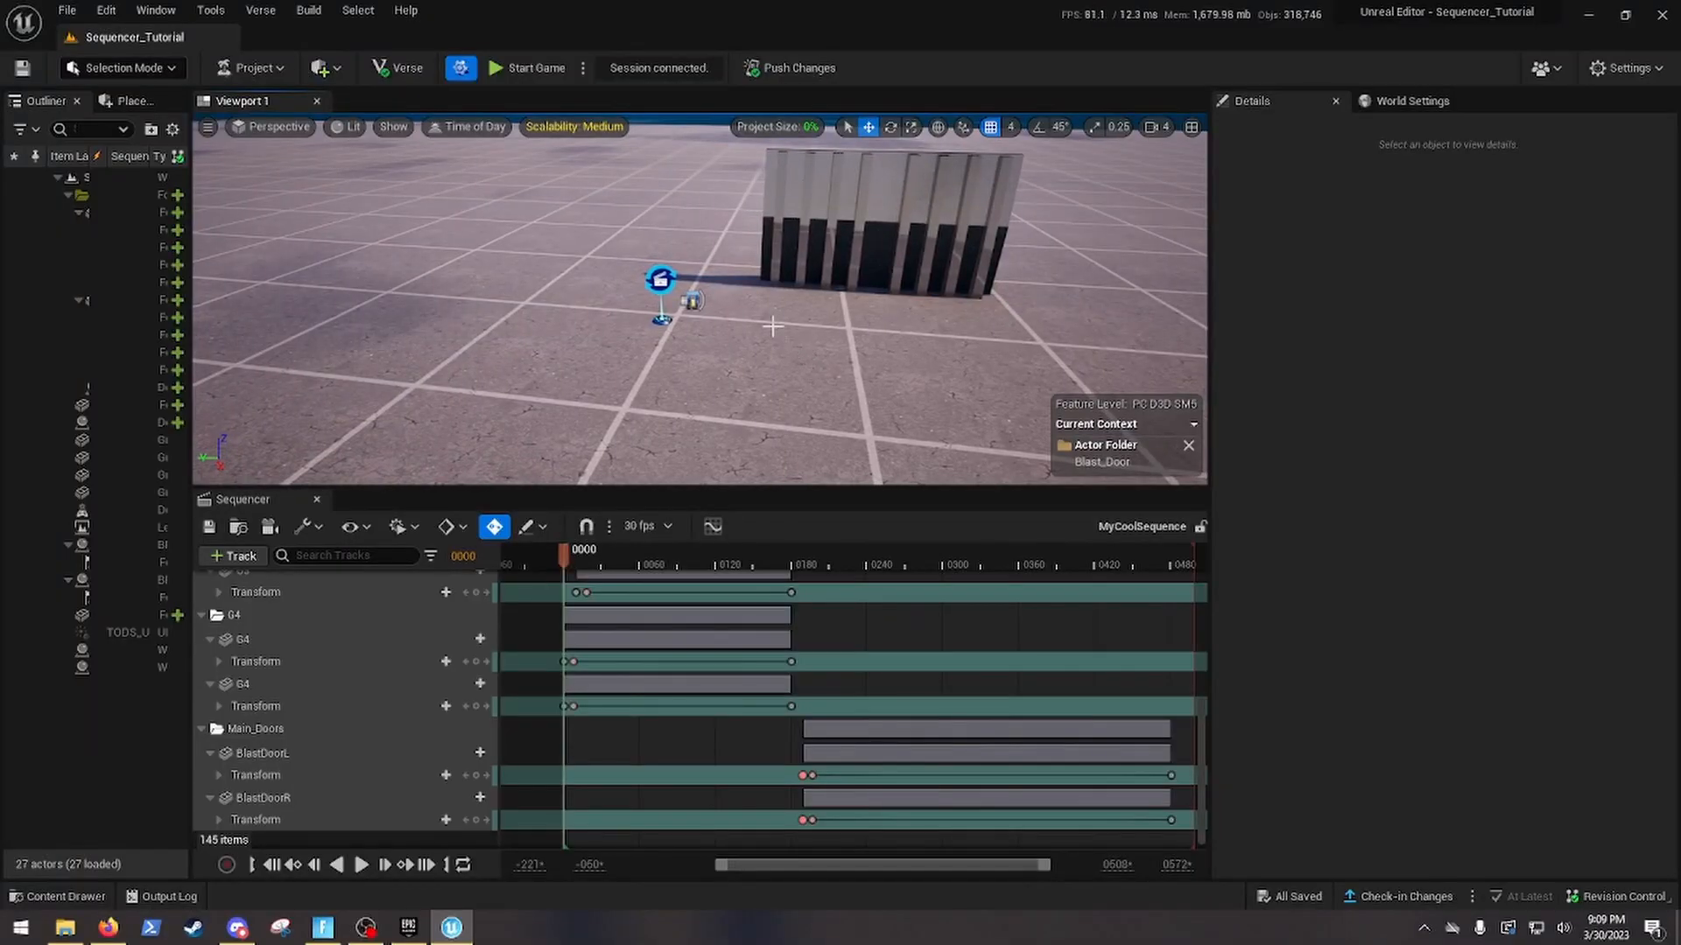
# Select the Cinematic Sequence Device in the editor and review its assigned sequence, playback options and Play Function binding
pyautogui.click(655, 280)
pyautogui.moveTo(779, 315)
pyautogui.mouseDown(button='right')
pyautogui.moveTo(795, 276)
pyautogui.moveTo(783, 346)
pyautogui.mouseUp(button='right')
pyautogui.press('w')
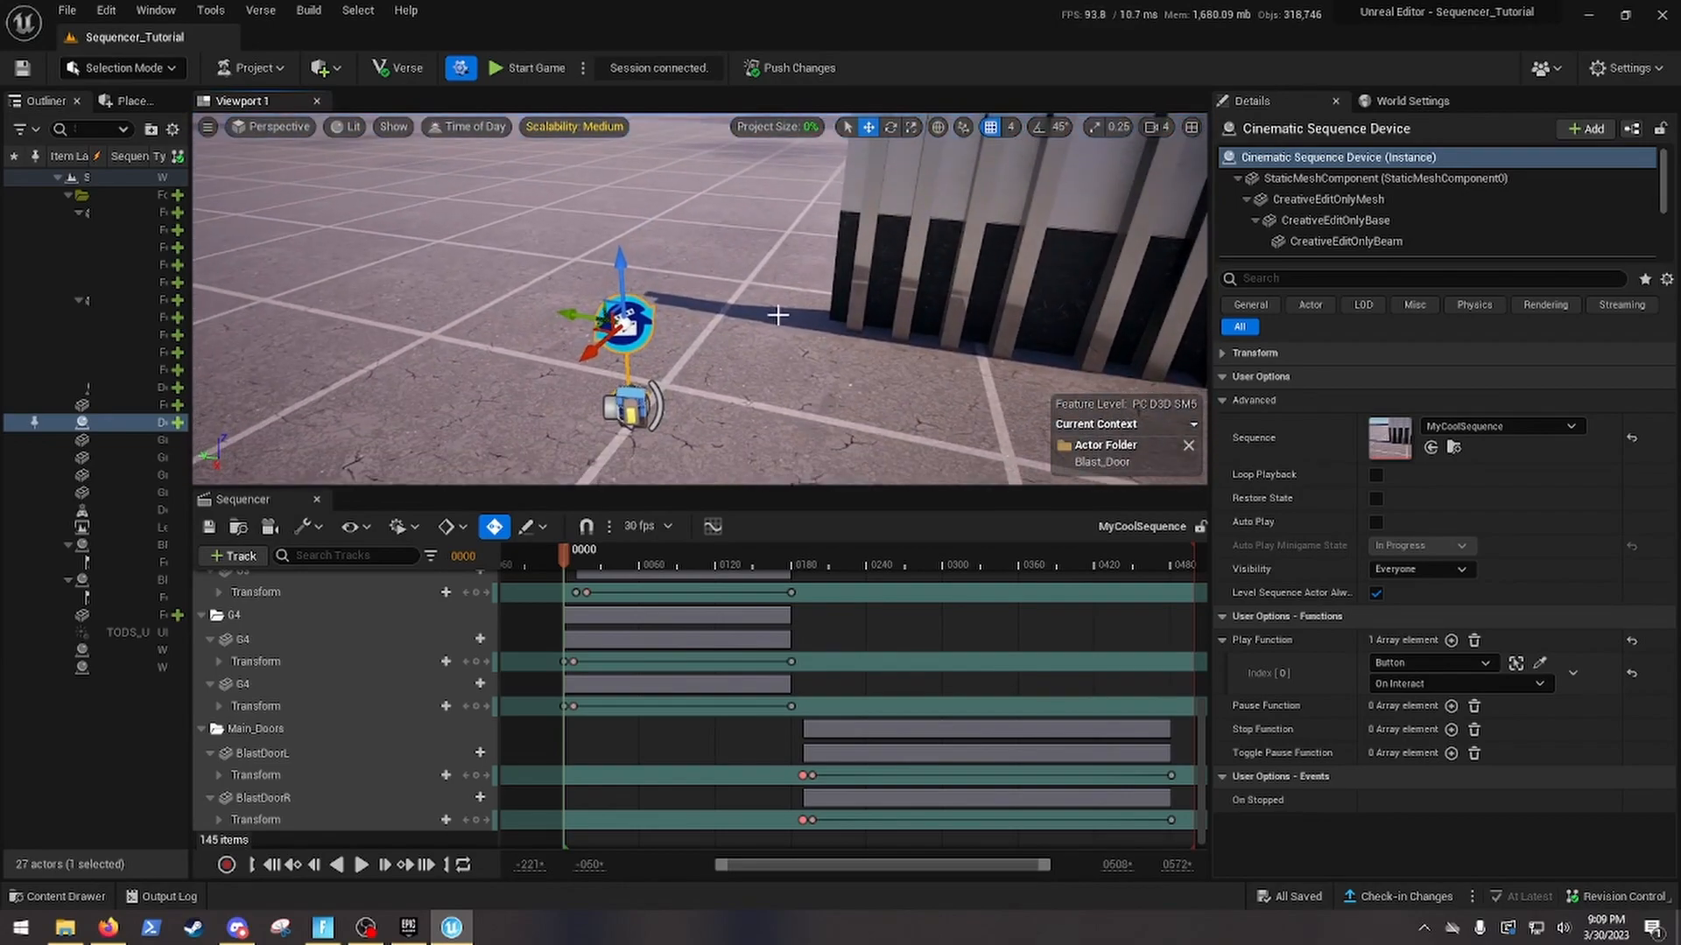
pyautogui.moveTo(780, 311); pyautogui.dragTo(749, 297, button='right')
pyautogui.press('w')
pyautogui.press('d')
pyautogui.press('s')
pyautogui.moveTo(700, 298); pyautogui.dragTo(876, 303, button='right')
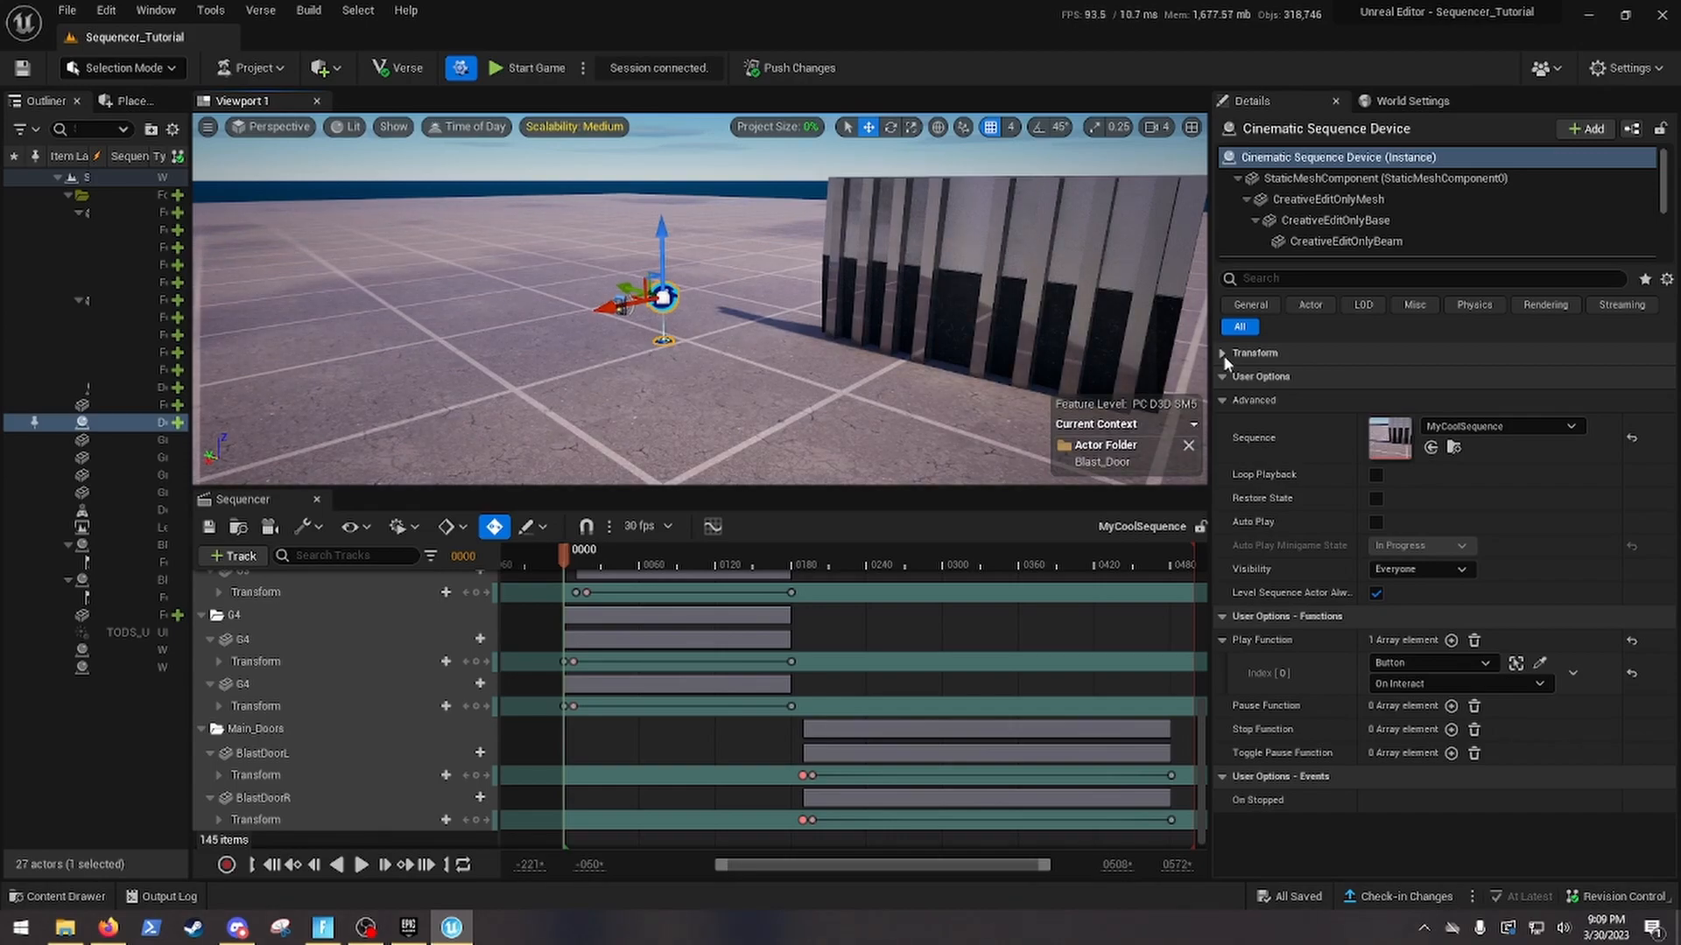
# Select the BlastDoorR mesh and look through its detail settings down to the Actor and LOD sections
pyautogui.click(965, 266)
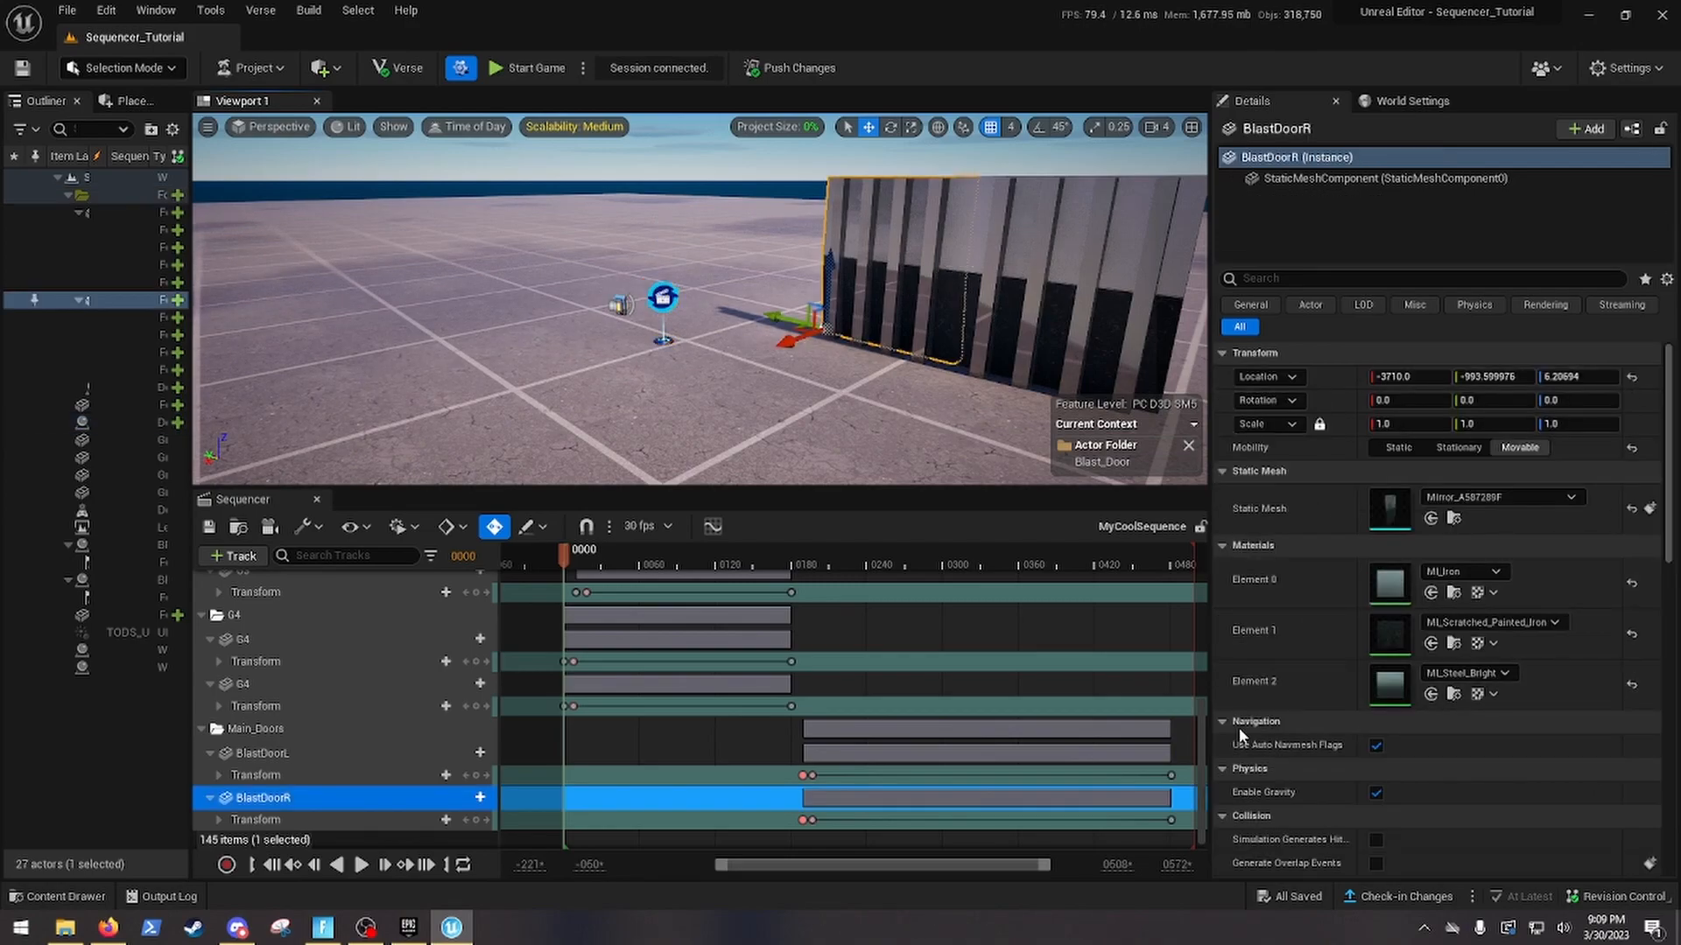
pyautogui.scroll(-10, 1273, 721)
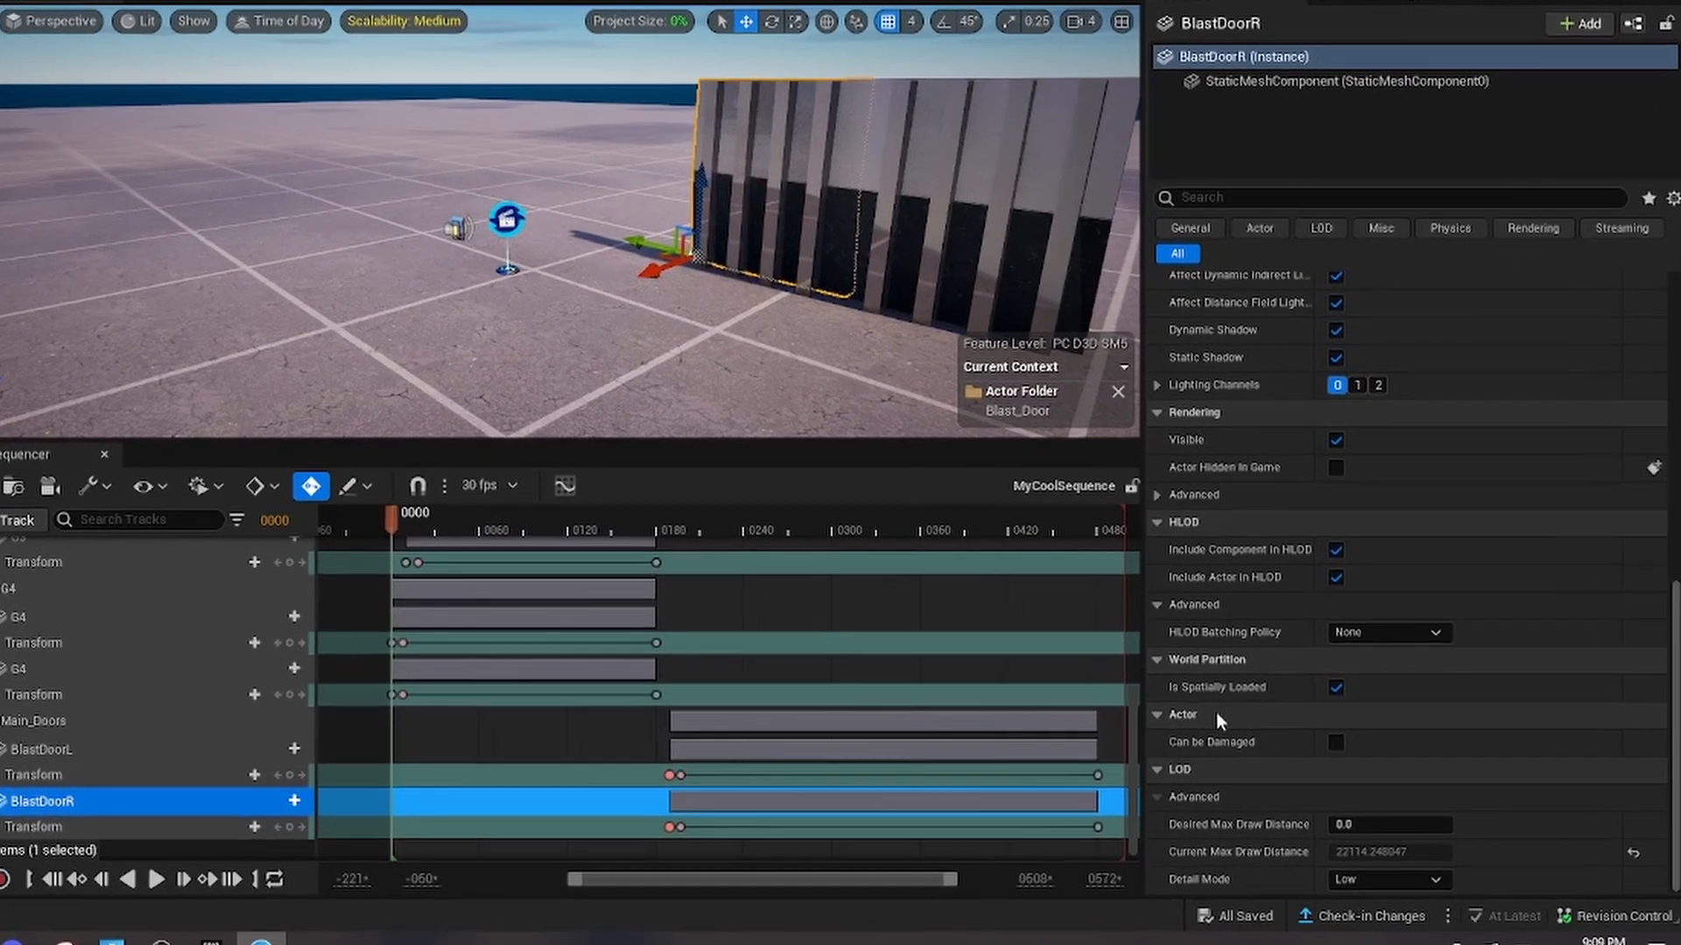
pyautogui.moveTo(1187, 700)
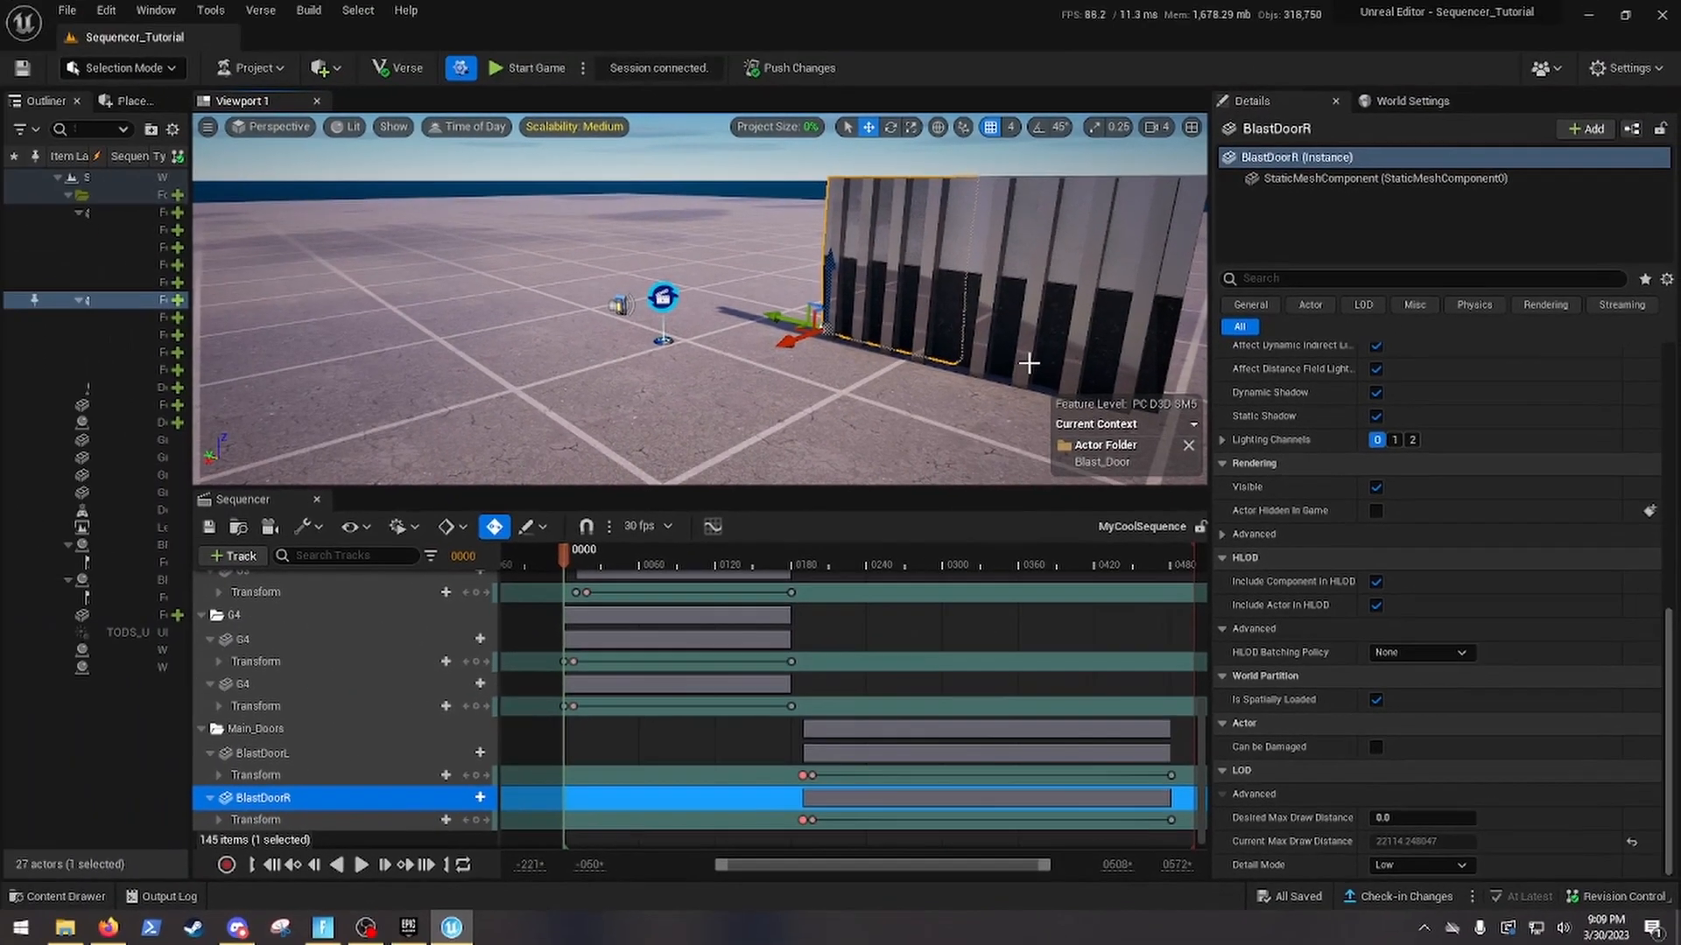
pyautogui.moveTo(1028, 363); pyautogui.dragTo(970, 331, button='right')
pyautogui.press('w')
pyautogui.press('e')
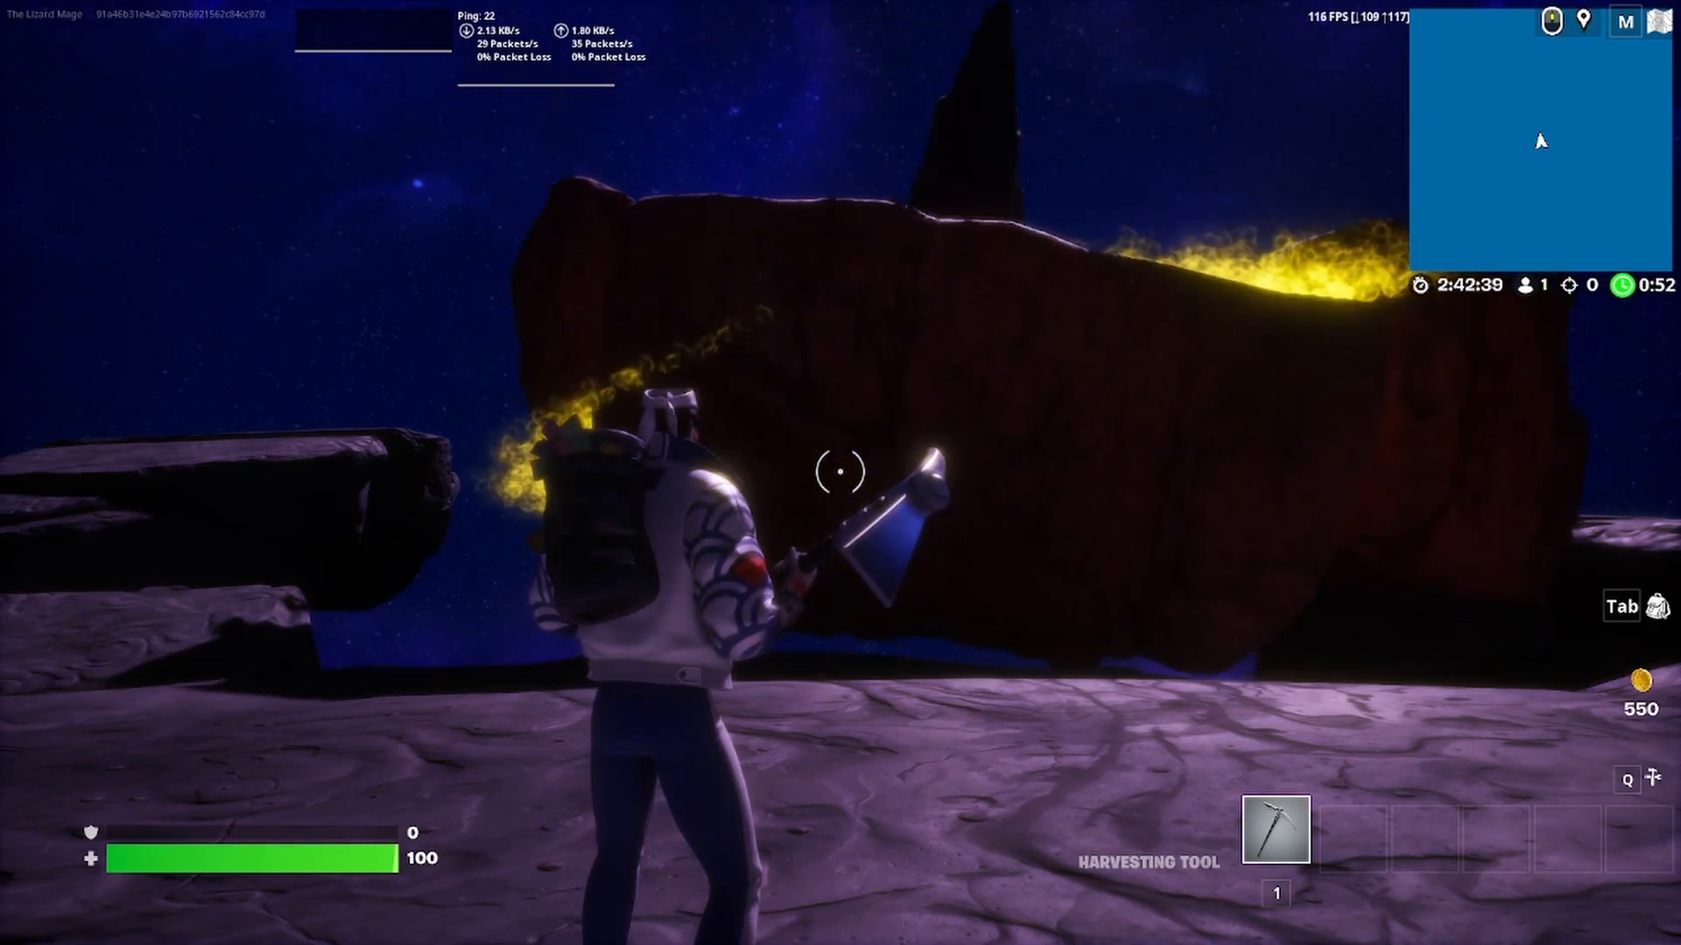
# Sprint and jump across the floating rocks of the dark space island in play
pyautogui.press('w')
pyautogui.press('shift')
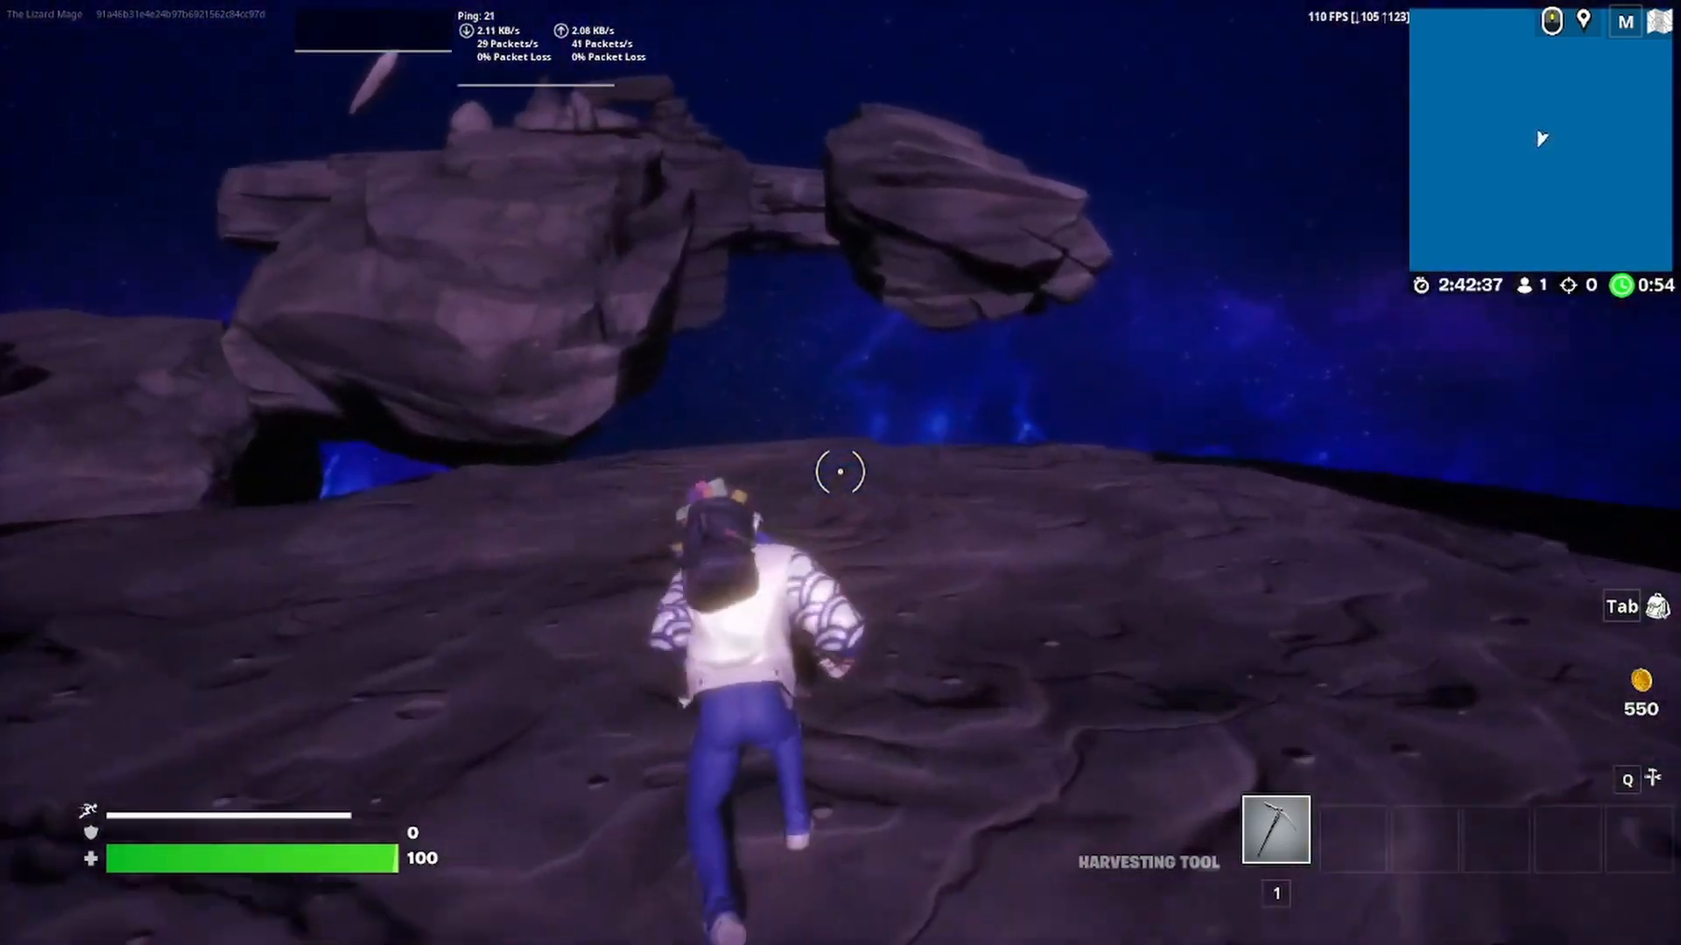
pyautogui.press('space')
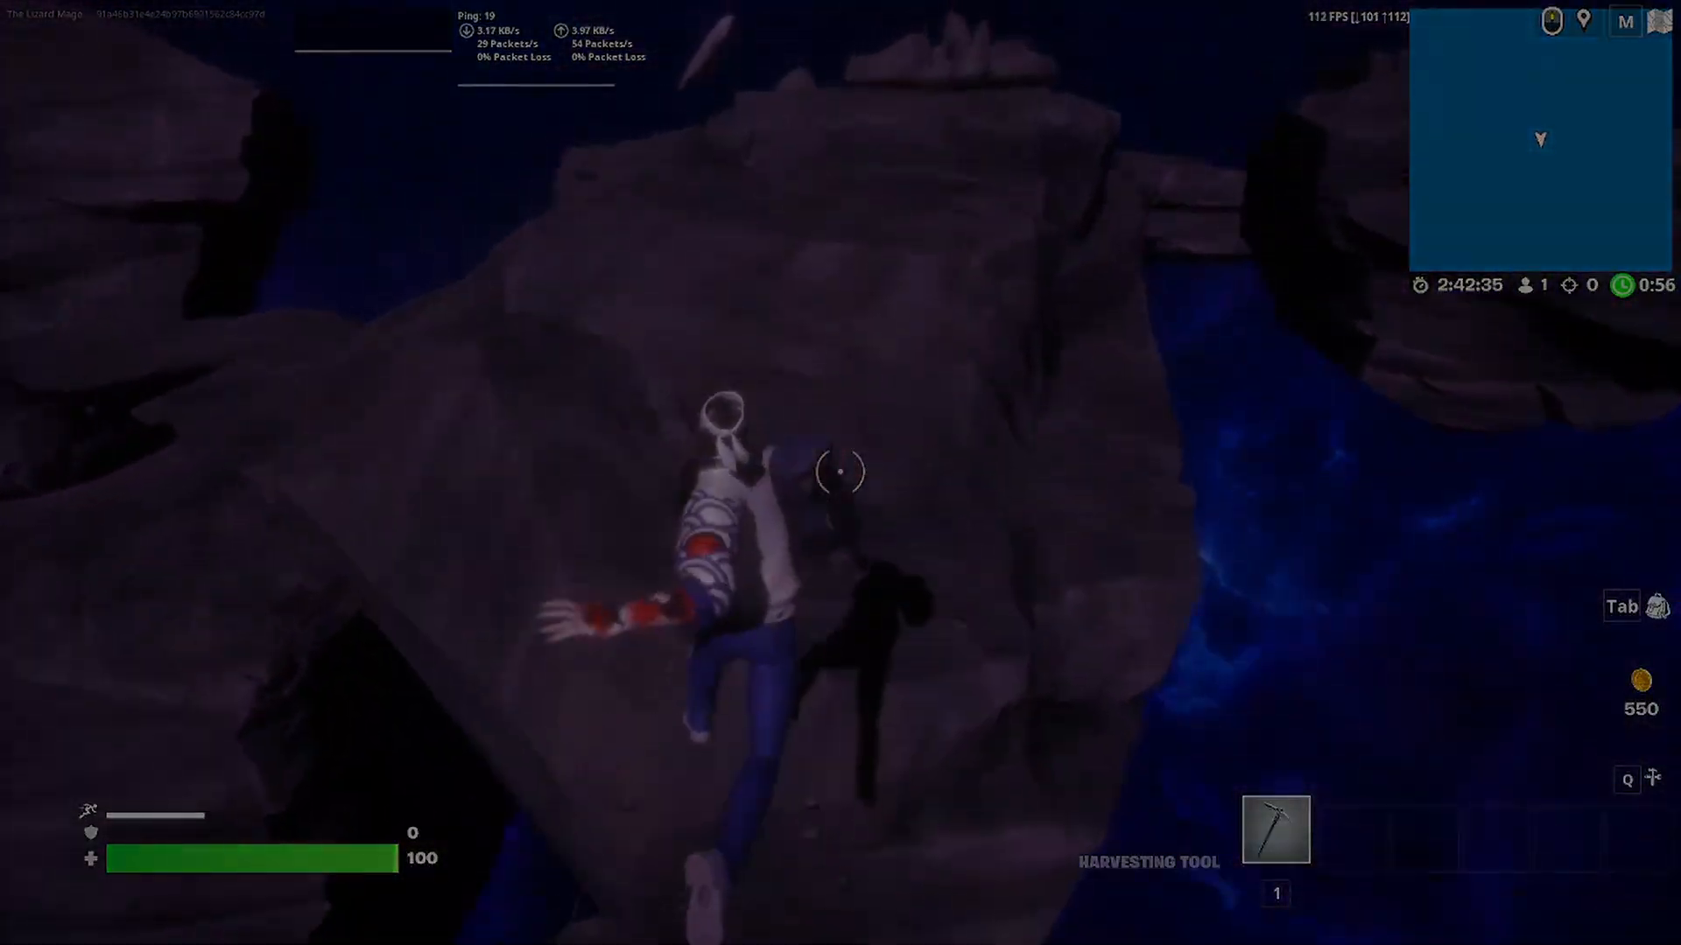